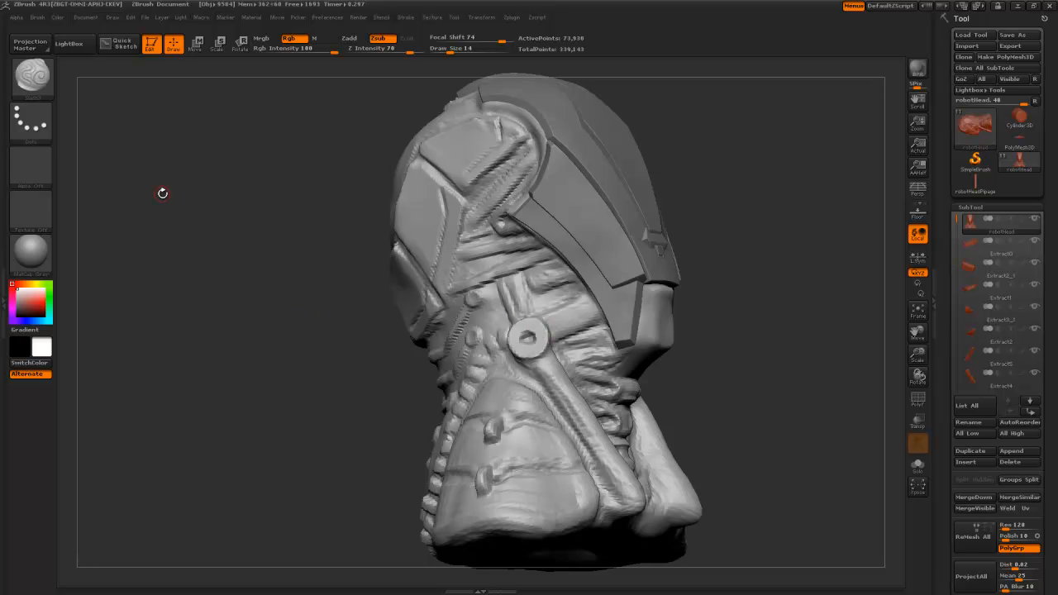
- Turn the robot bust to inspect its neck pipe, then orbit Maya's pCylinder1
mouse_move(229, 213)
mouse_down()
mouse_move(217, 233)
mouse_move(260, 263)
mouse_up()
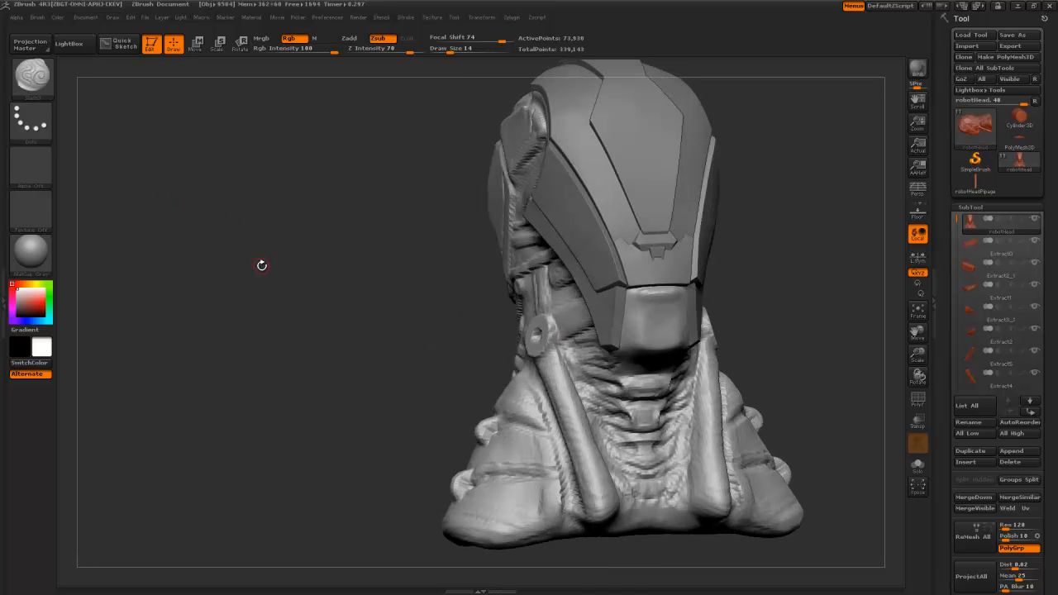
drag(314, 331, 373, 287)
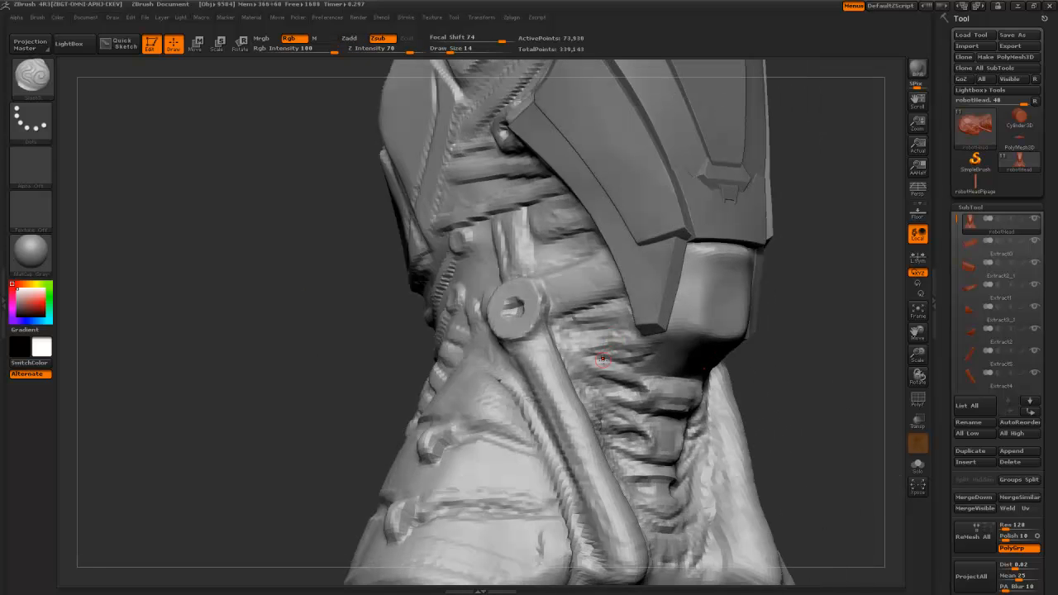
drag(284, 258, 254, 271)
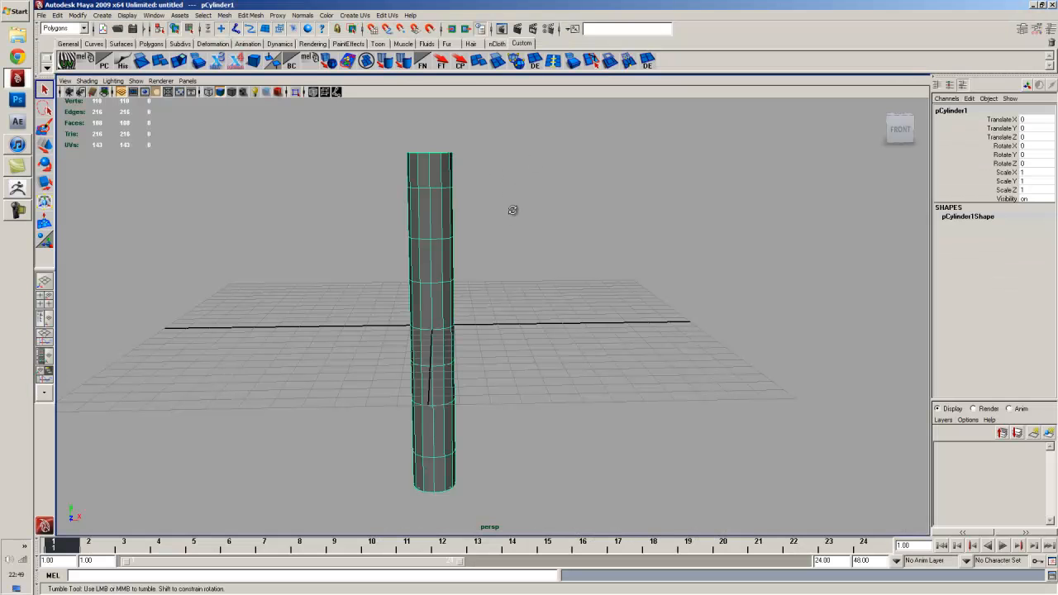
alt+drag(513, 210, 449, 212)
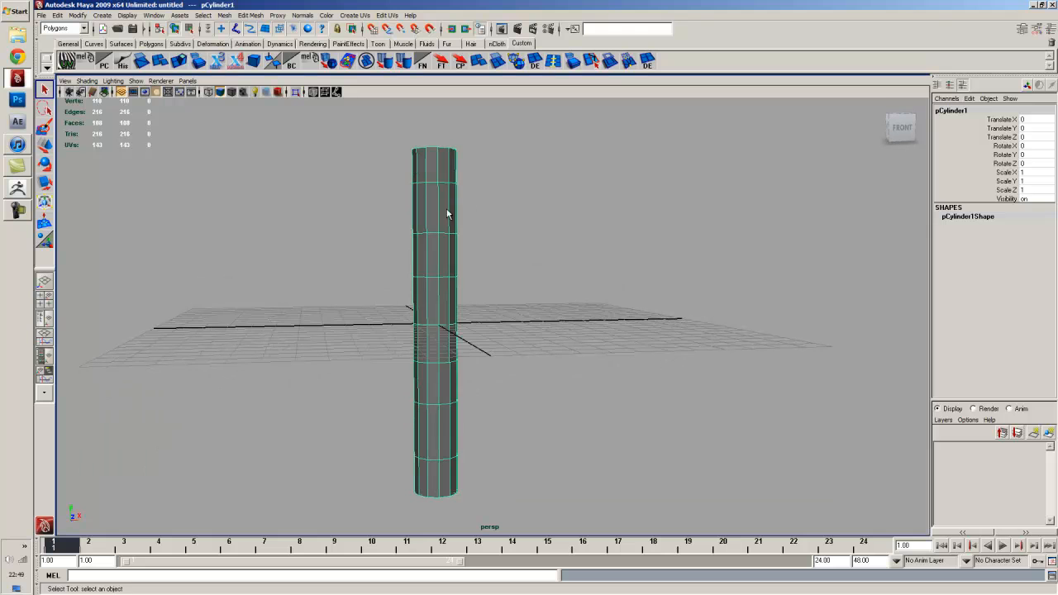
- Select the cylinder's horizontal edge loops in edge mode
right_click(425, 209)
click(428, 199)
double_click(432, 185)
alt+drag(434, 239, 428, 243)
shift+double_click(431, 236)
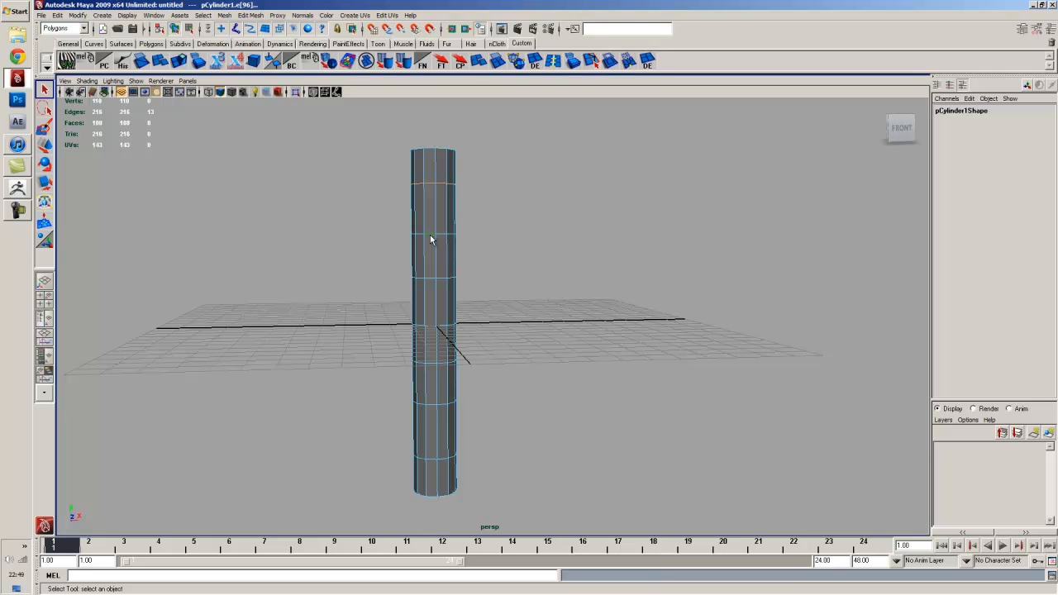
shift+double_click(432, 279)
alt+drag(476, 406, 435, 208)
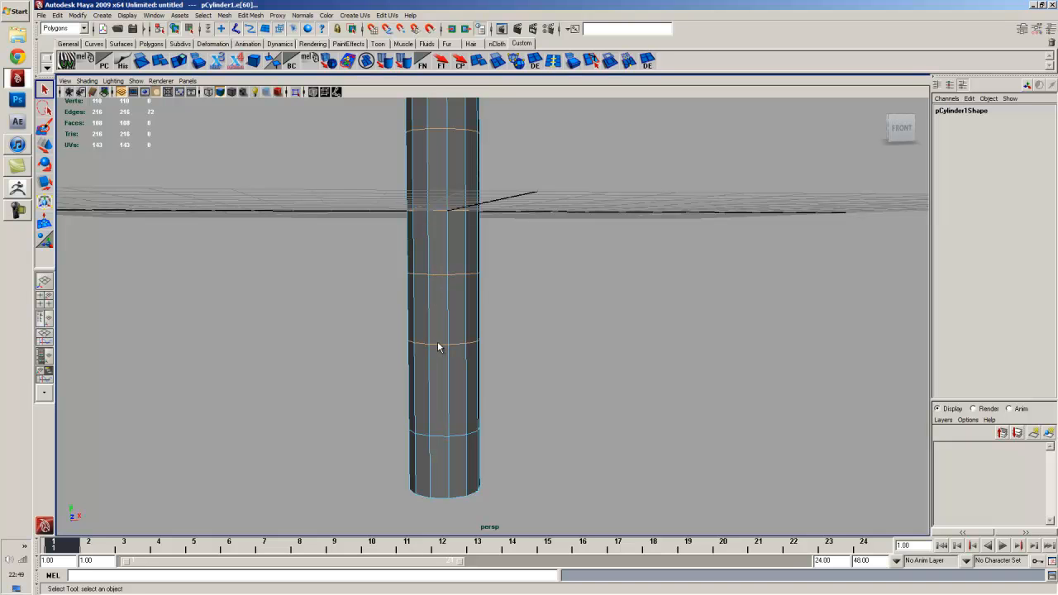
alt+drag(578, 317, 509, 347)
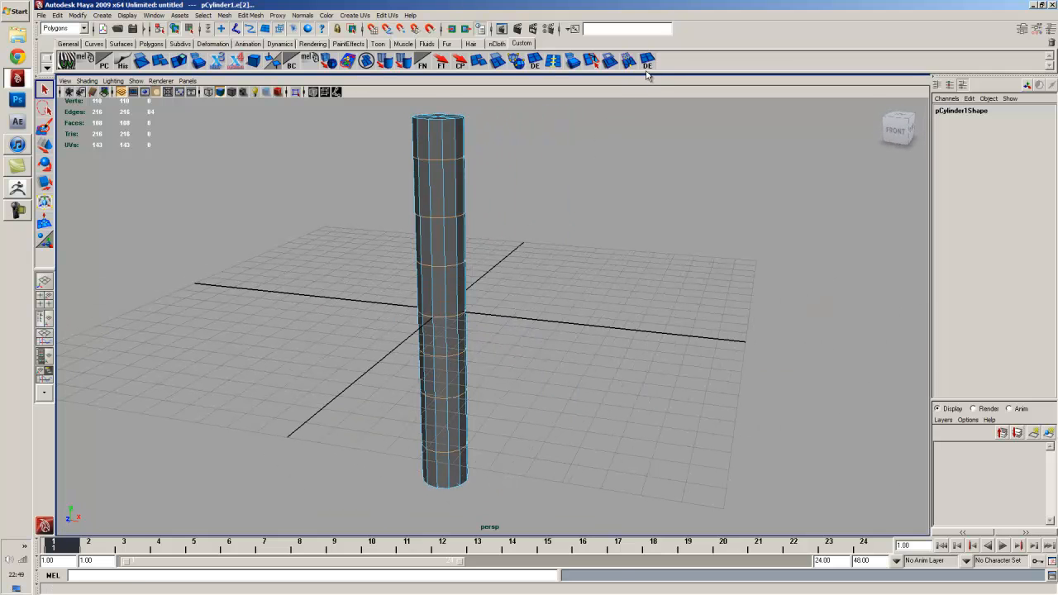
- Delete the loops, subdivide the side faces with 4 V divisions, and return to Object Mode
ctrl+right_drag(442, 198, 388, 235)
drag(387, 234, 513, 224)
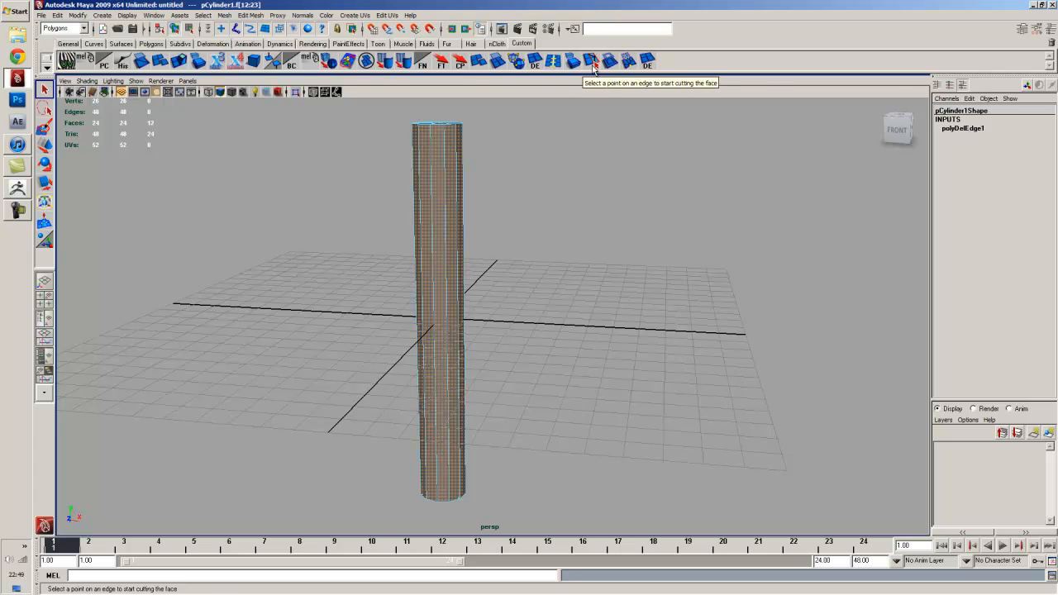
click(496, 62)
alt+drag(486, 138, 483, 158)
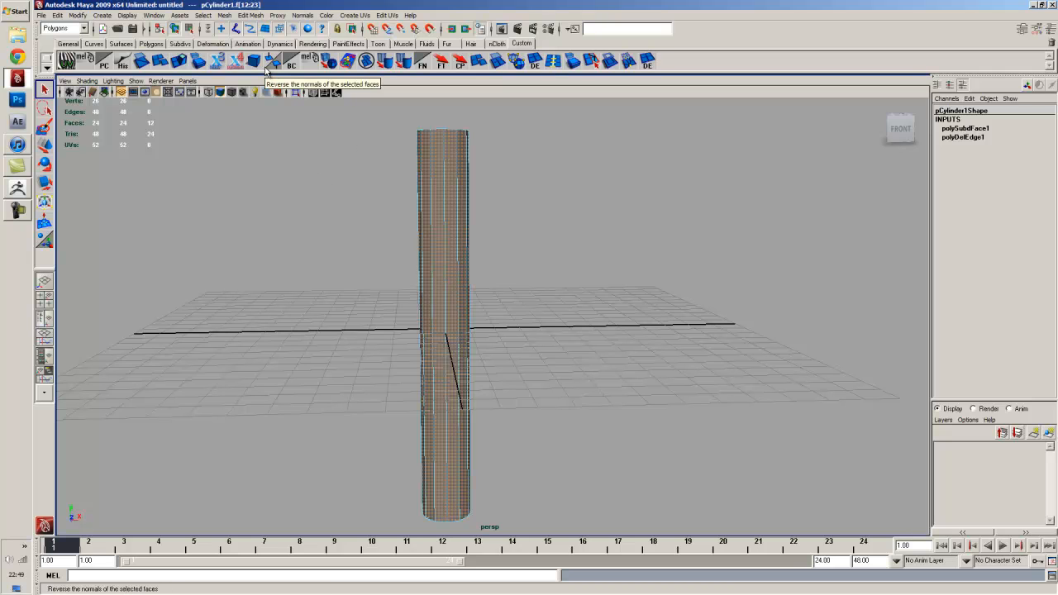
alt+drag(531, 269, 500, 258)
right_drag(443, 255, 486, 200)
click(530, 231)
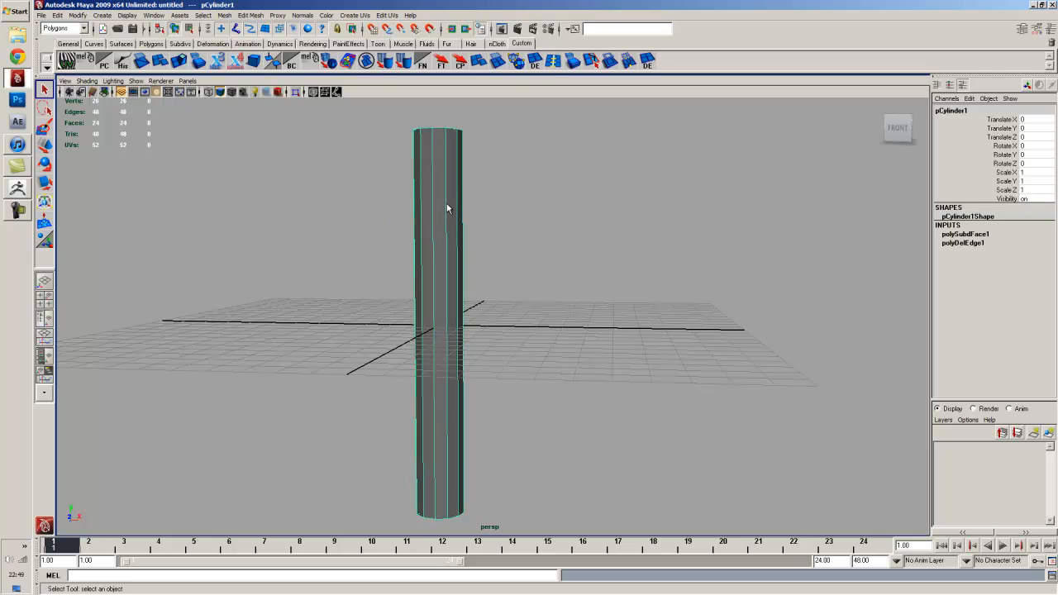
click(552, 62)
- Insert an edge loop and grid-snap it down to ground level, Y=0
mouse_move(455, 282)
mouse_down()
mouse_move(439, 282)
mouse_move(439, 299)
mouse_move(441, 287)
mouse_up()
key(w)
key(x)
middle_drag(465, 329, 463, 325)
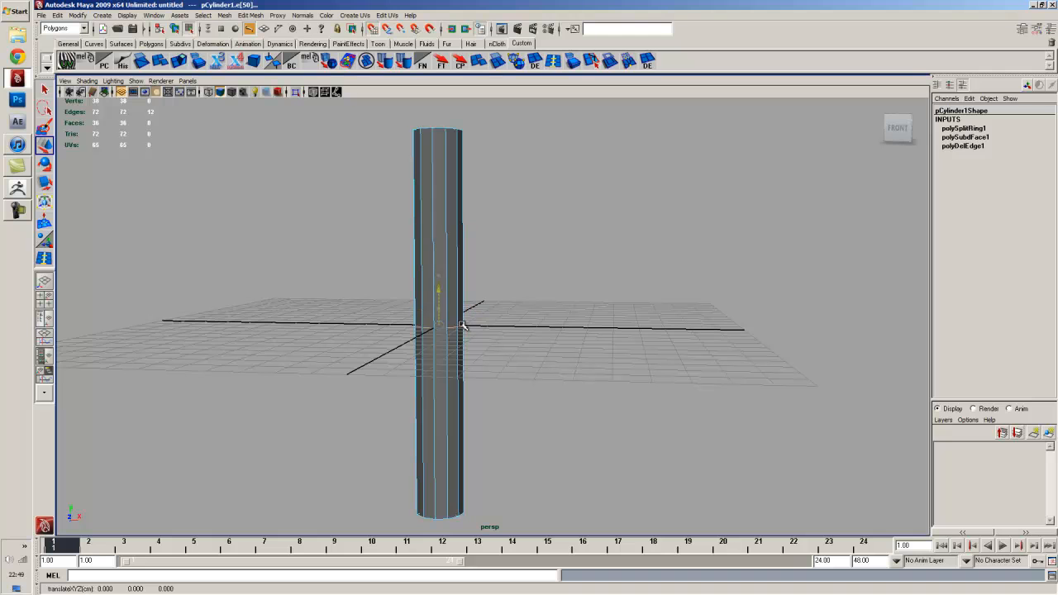
alt+drag(492, 274, 491, 294)
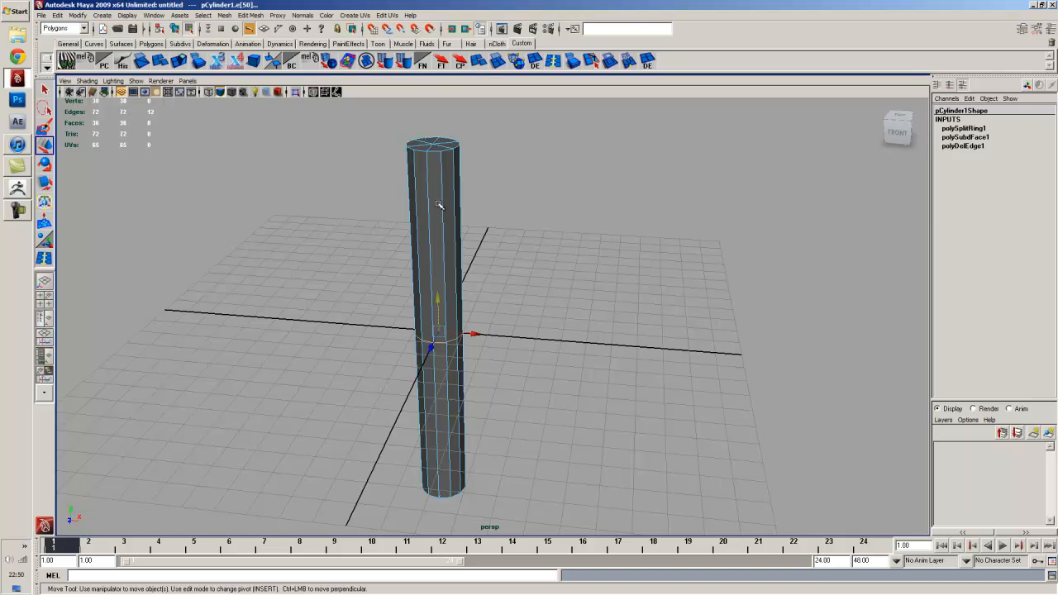
- Return pCylinder1 to object mode, reselect it, and reframe the view
right_drag(439, 205, 472, 185)
alt+drag(463, 226, 472, 302)
click(448, 228)
alt+drag(459, 262, 451, 269)
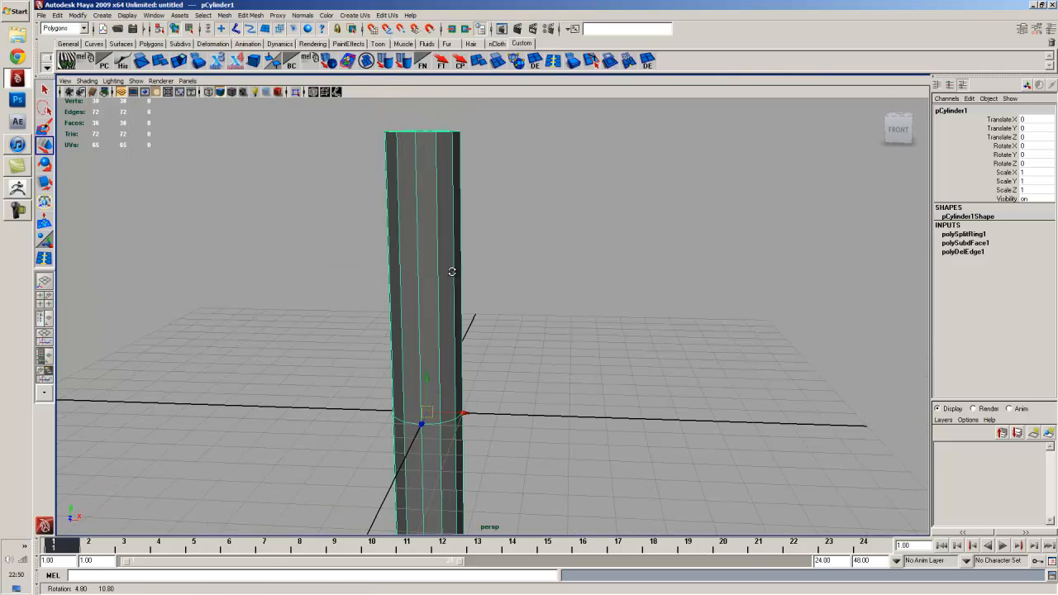
alt+drag(430, 201, 437, 227)
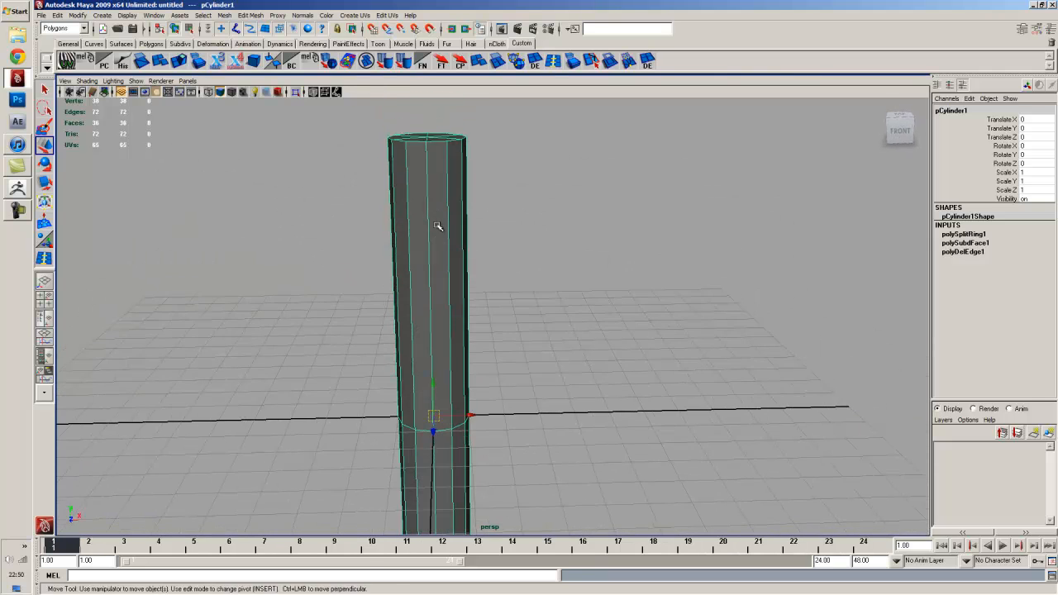
alt+middle_drag(438, 226, 438, 361)
alt+drag(438, 362, 406, 264)
alt+right_drag(406, 264, 405, 298)
alt+middle_drag(406, 297, 459, 332)
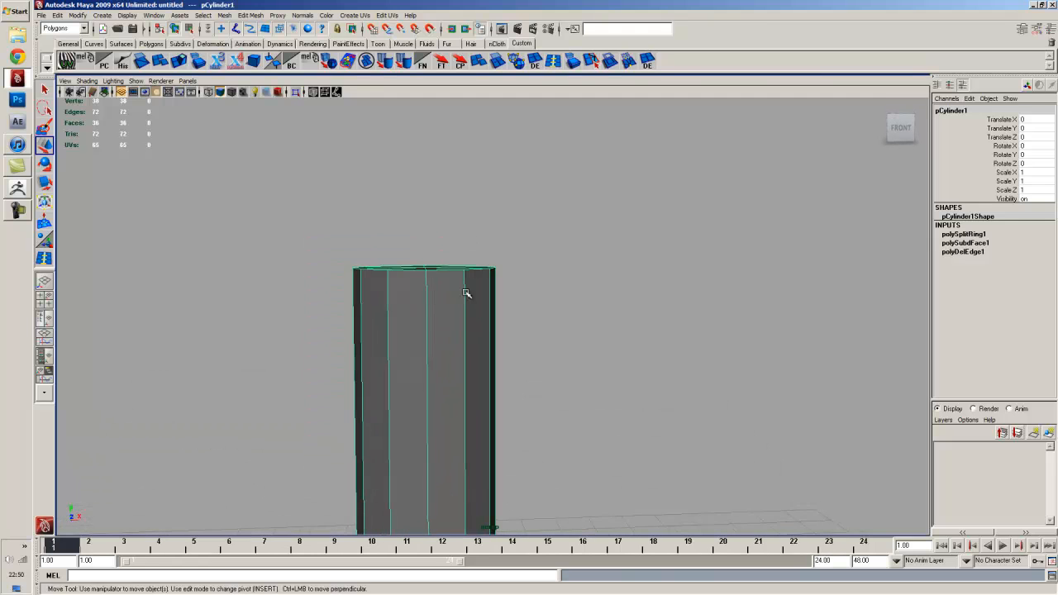
alt+right_drag(466, 290, 482, 311)
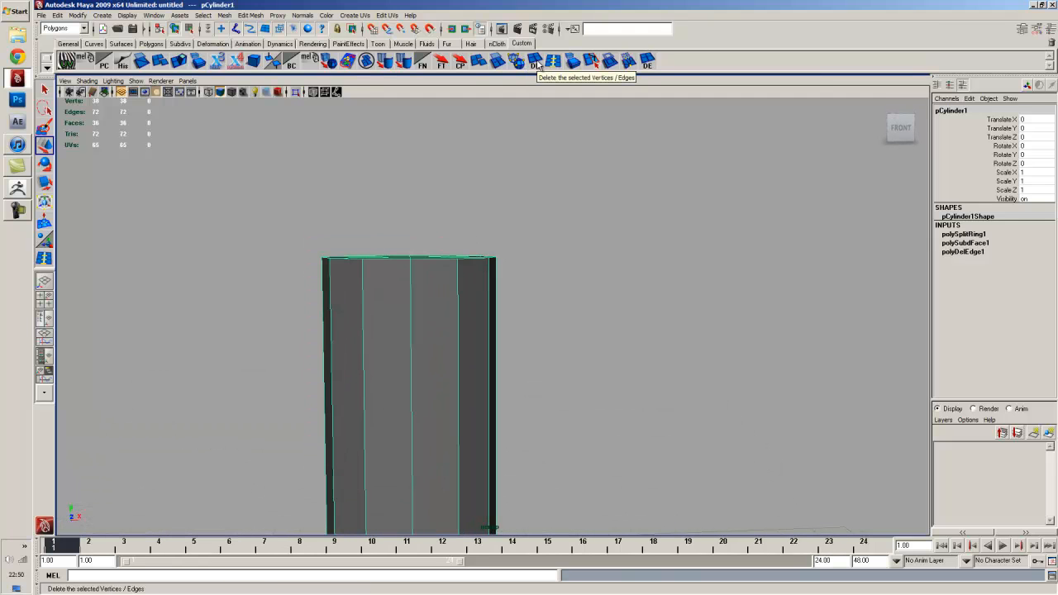
- Insert two more edge loops, one near the top and one near the bottom
click(553, 62)
alt+drag(468, 229, 464, 181)
alt+middle_drag(474, 292, 517, 97)
alt+middle_drag(501, 451, 470, 254)
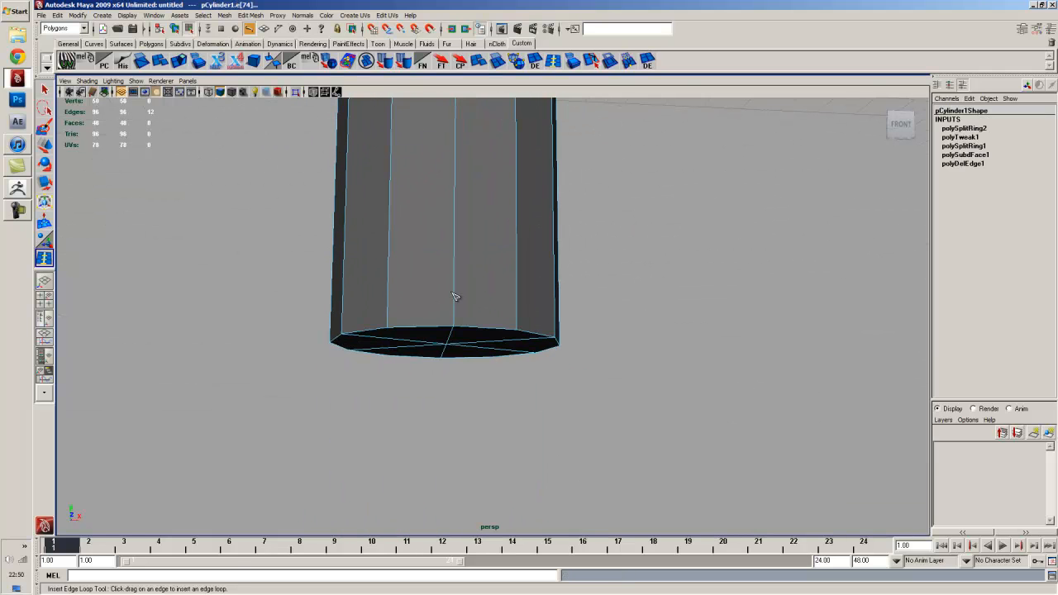
drag(454, 324, 454, 325)
alt+right_drag(531, 327, 500, 217)
alt+drag(501, 217, 511, 269)
- Marquee-select the faces around the cylinder's middle band
key(q)
mouse_move(457, 237)
right_down()
mouse_move(463, 256)
mouse_move(452, 244)
right_up()
alt+middle_drag(452, 244, 444, 330)
drag(419, 284, 553, 317)
- Apply Add Divisions twice (Linear, U 1, V 4) for 420 faces, then reselect the object
click(225, 15)
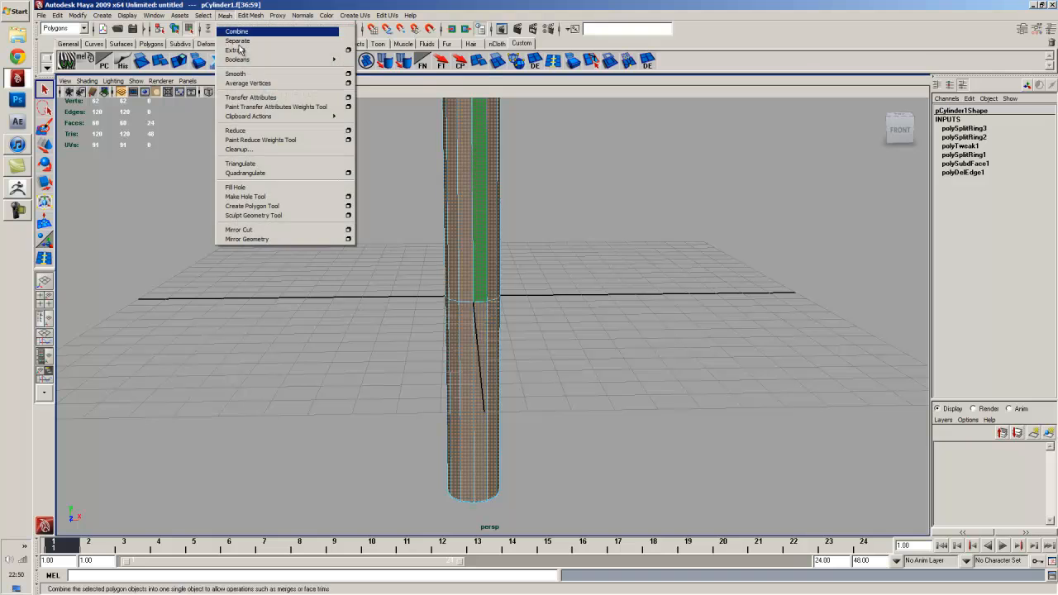
mouse_move(251, 15)
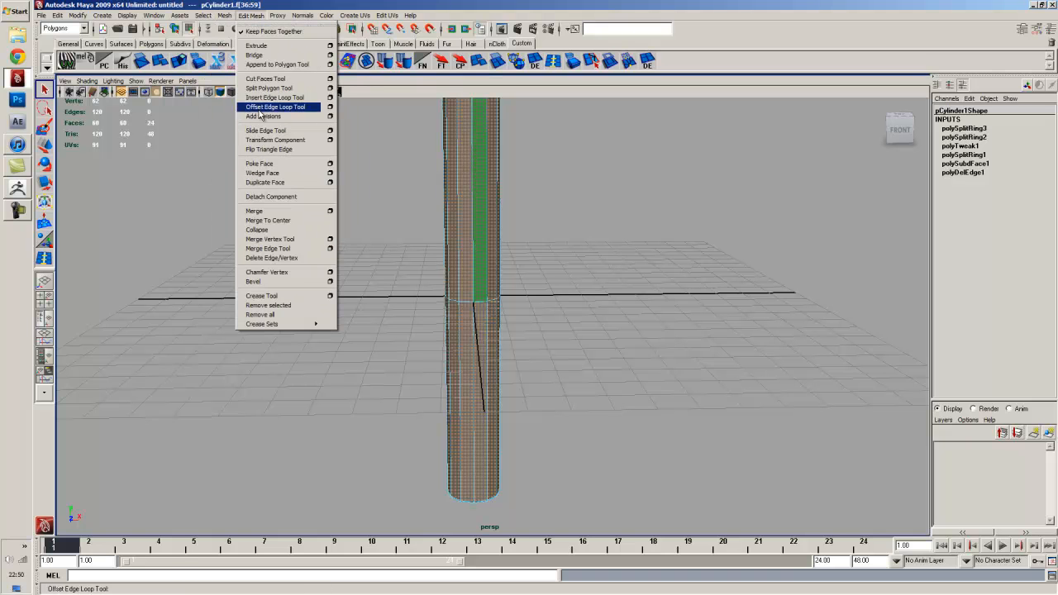
click(330, 116)
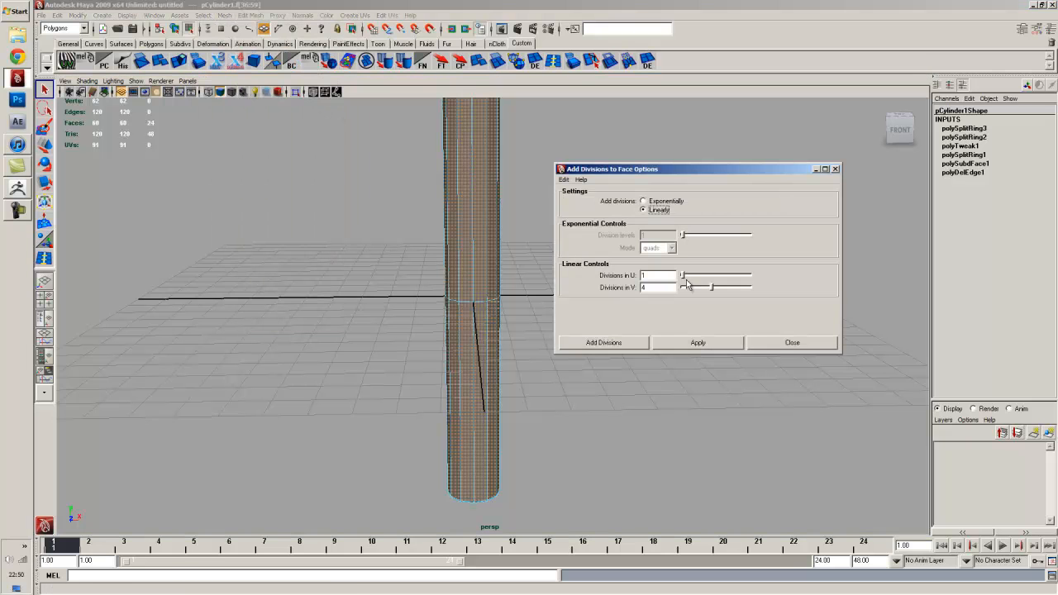
click(690, 342)
alt+middle_drag(467, 240, 410, 347)
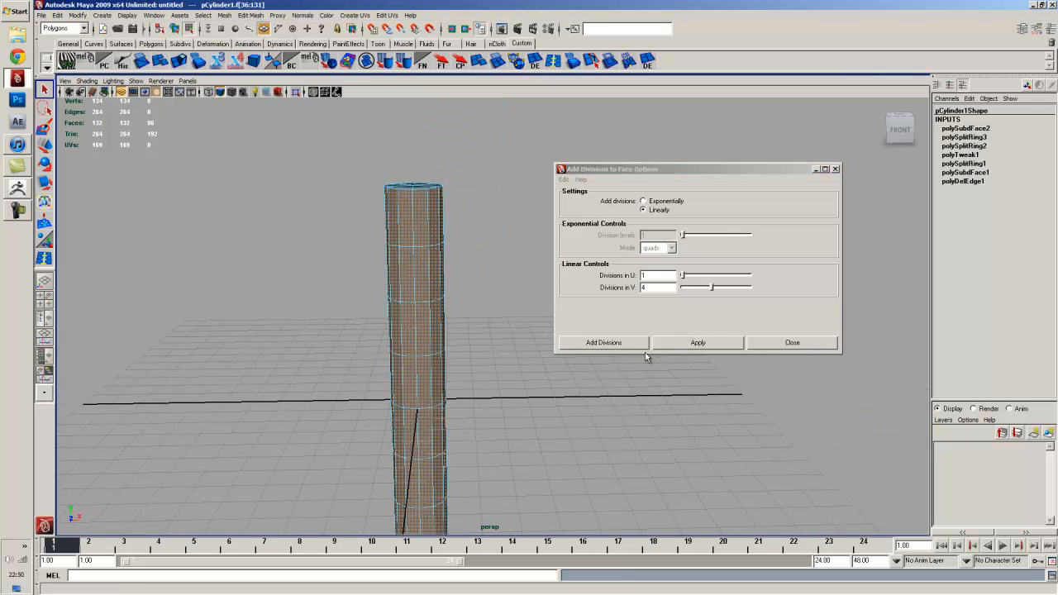
click(678, 340)
alt+drag(493, 348, 477, 289)
alt+middle_drag(478, 295, 472, 348)
click(791, 343)
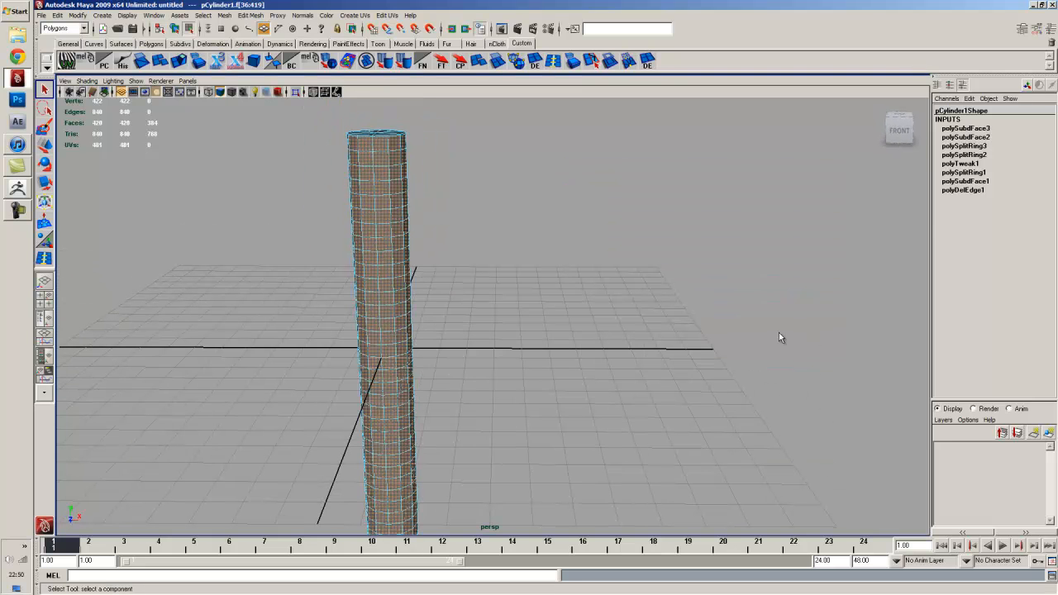
click(779, 332)
key(F8)
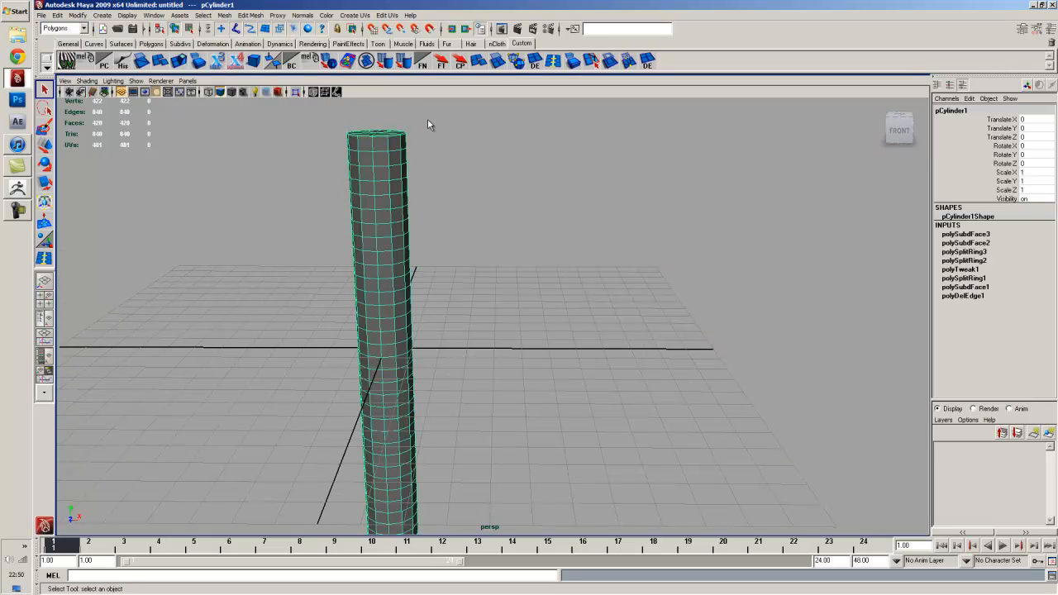
click(386, 15)
- In the UV Texture Editor, select all the cylinder's UVs and unfold them
click(406, 225)
scroll(455, 305, down, 3)
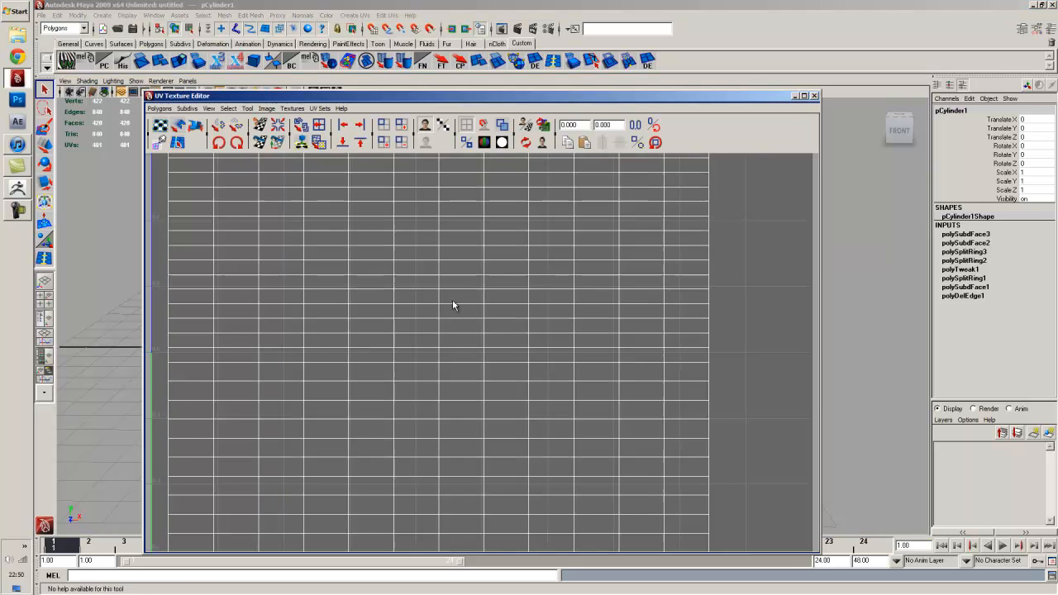
scroll(466, 317, down, 3)
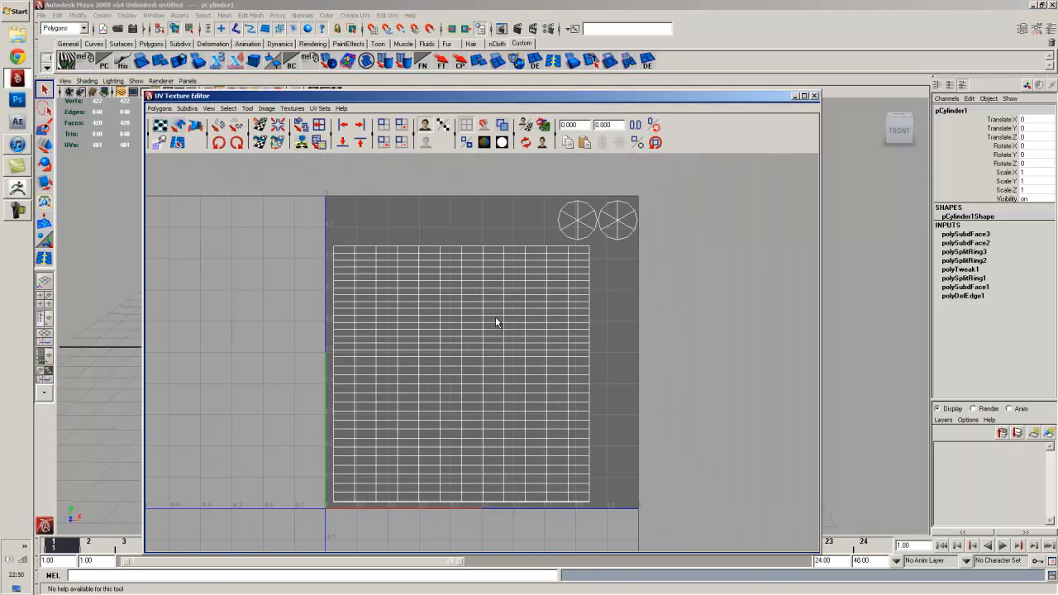
right_drag(337, 229, 331, 252)
drag(331, 249, 364, 270)
ctrl+right_drag(374, 258, 384, 252)
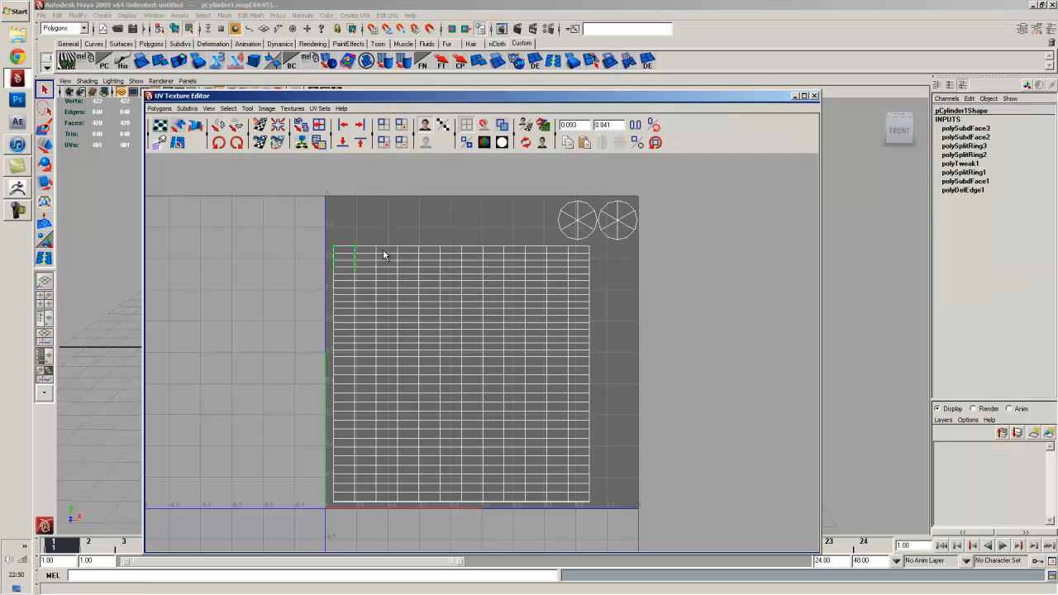
click(302, 143)
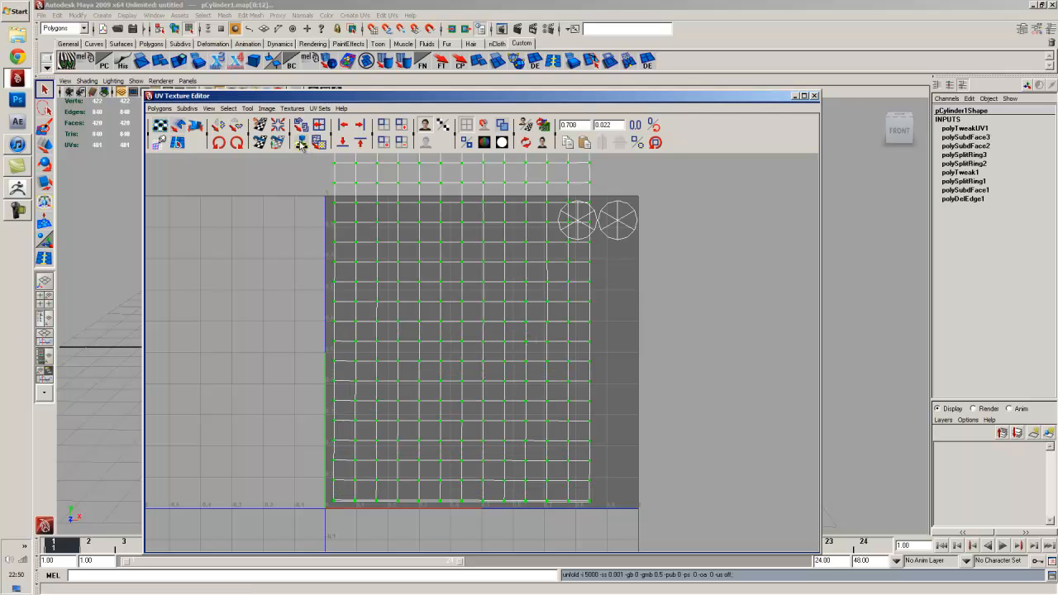
- Scale and move the UV shell into a tall grid inside 0–1 texture space
scroll(460, 335, down, 5)
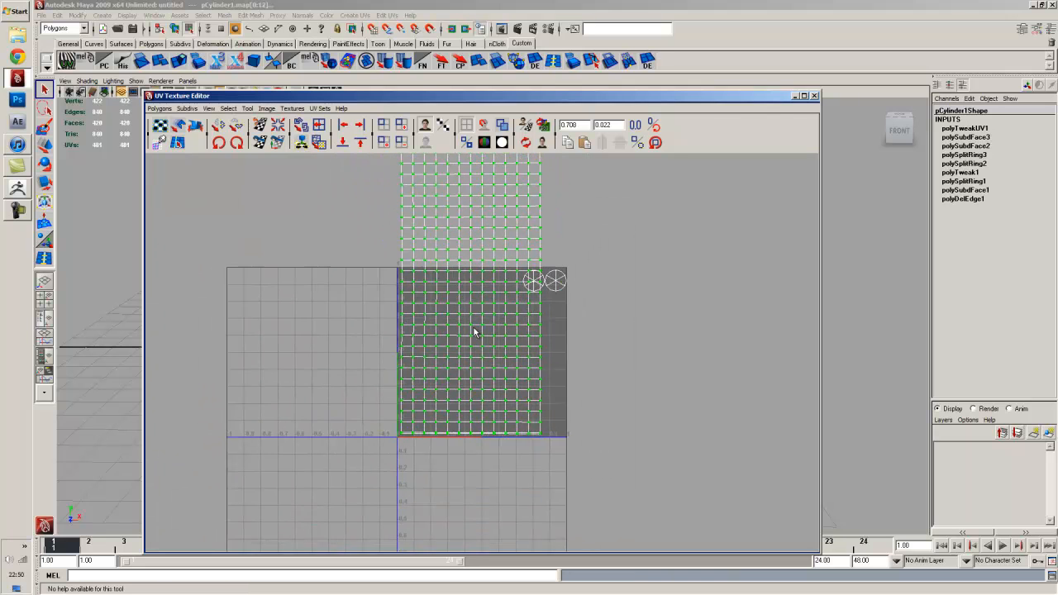
scroll(478, 331, down, 1)
key(w)
key(r)
drag(470, 299, 463, 354)
key(w)
scroll(465, 363, up, 5)
alt+middle_drag(460, 342, 488, 296)
scroll(479, 295, up, 1)
drag(461, 293, 458, 302)
key(r)
drag(459, 302, 451, 303)
key(w)
key(r)
key(w)
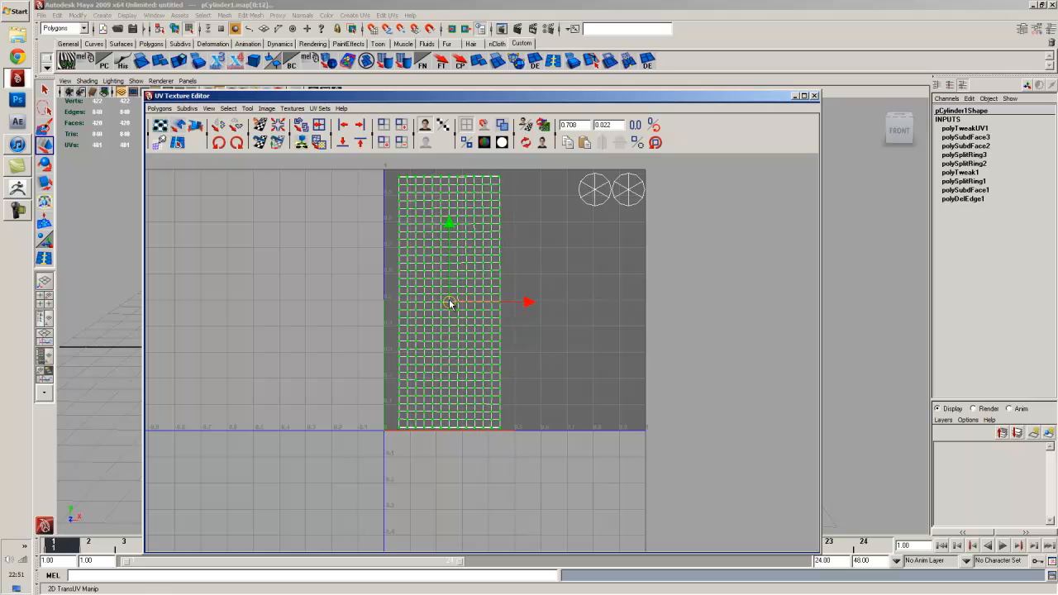
- Deselect the shell, check the layout, and close the UV Texture Editor
click(506, 208)
alt+right_drag(436, 209, 455, 229)
alt+middle_drag(455, 229, 459, 376)
alt+right_drag(459, 377, 548, 505)
alt+middle_drag(433, 455, 442, 369)
scroll(442, 370, down, 9)
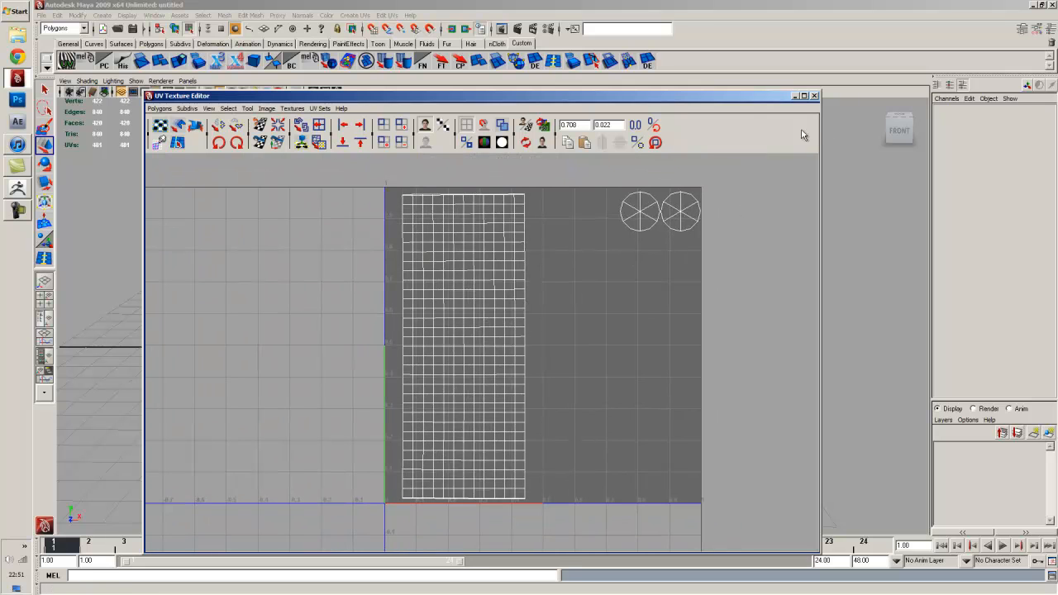
click(814, 96)
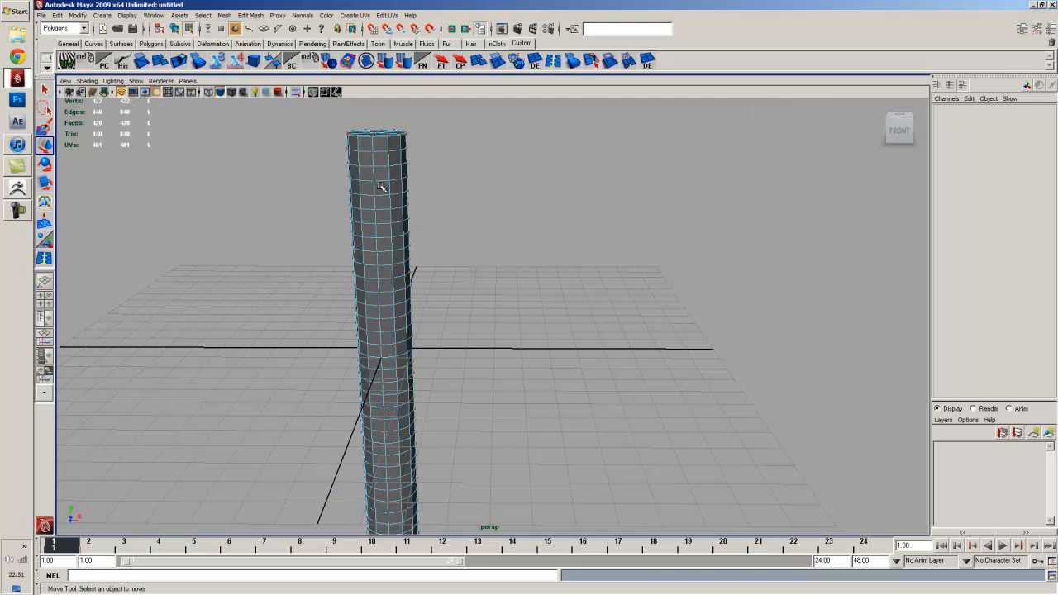
- Return to object mode and select the pipe cylinder
key(F8)
click(361, 157)
click(265, 217)
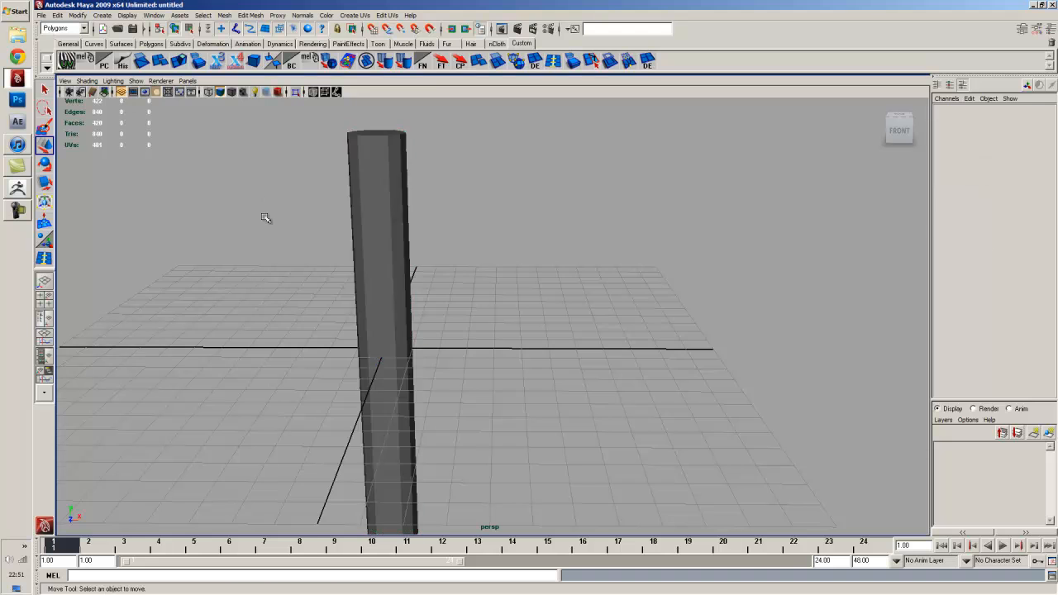
alt+drag(264, 217, 425, 213)
click(425, 212)
- Export the selection as neckPipe.obj into the Desktop alphas folder, then switch to ZBrush
click(41, 15)
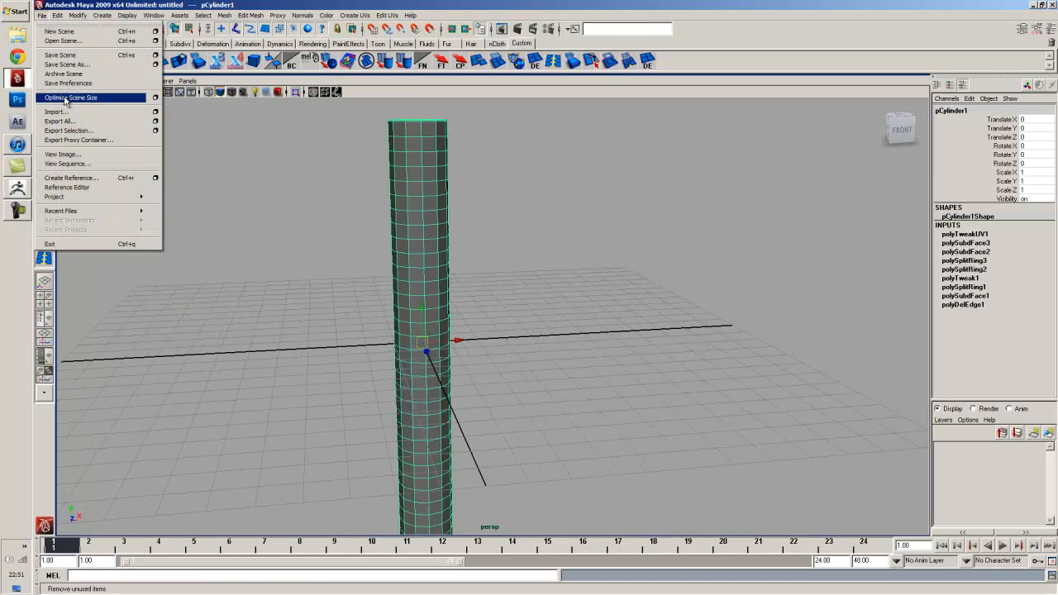
click(75, 131)
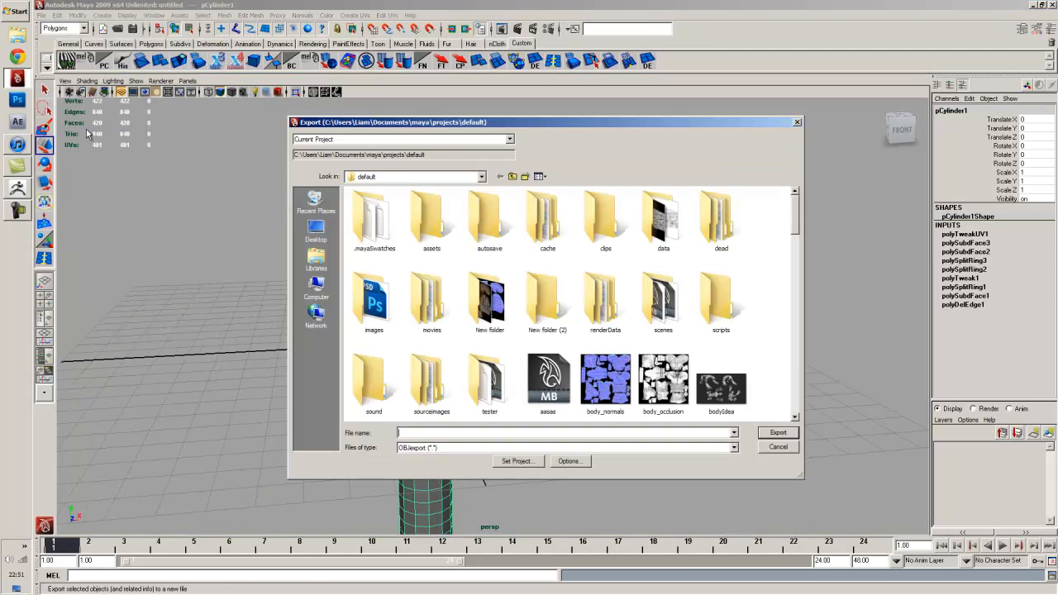
click(316, 230)
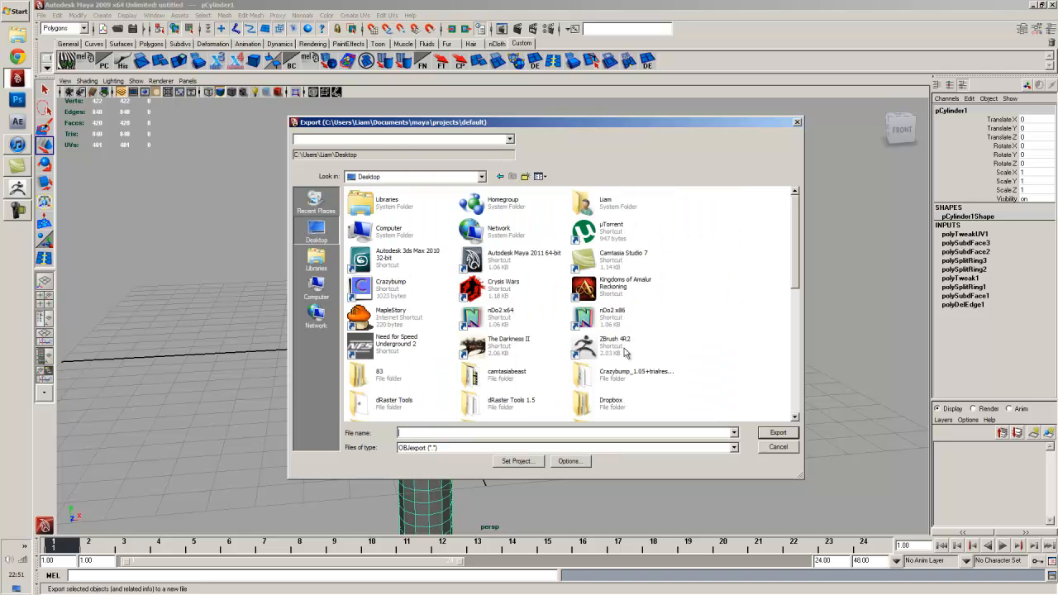
click(516, 387)
scroll(508, 347, down, 2)
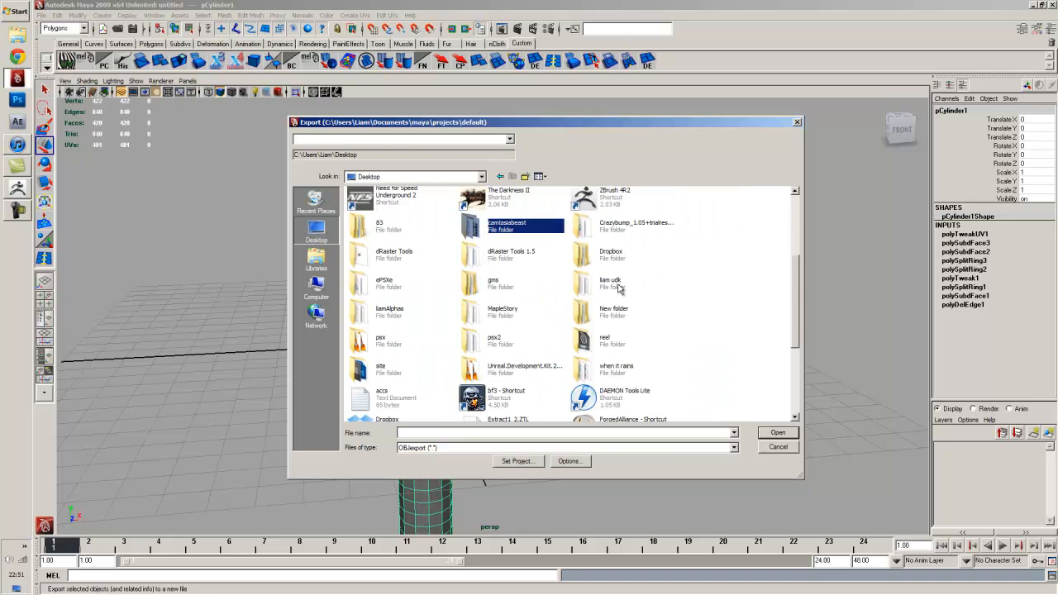
double_click(403, 322)
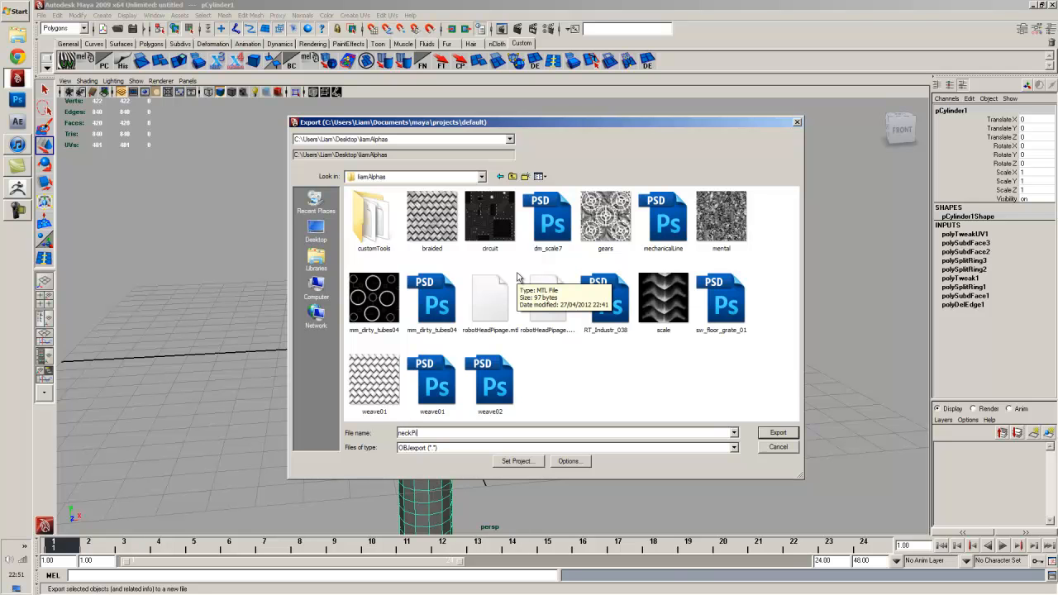
key(Return)
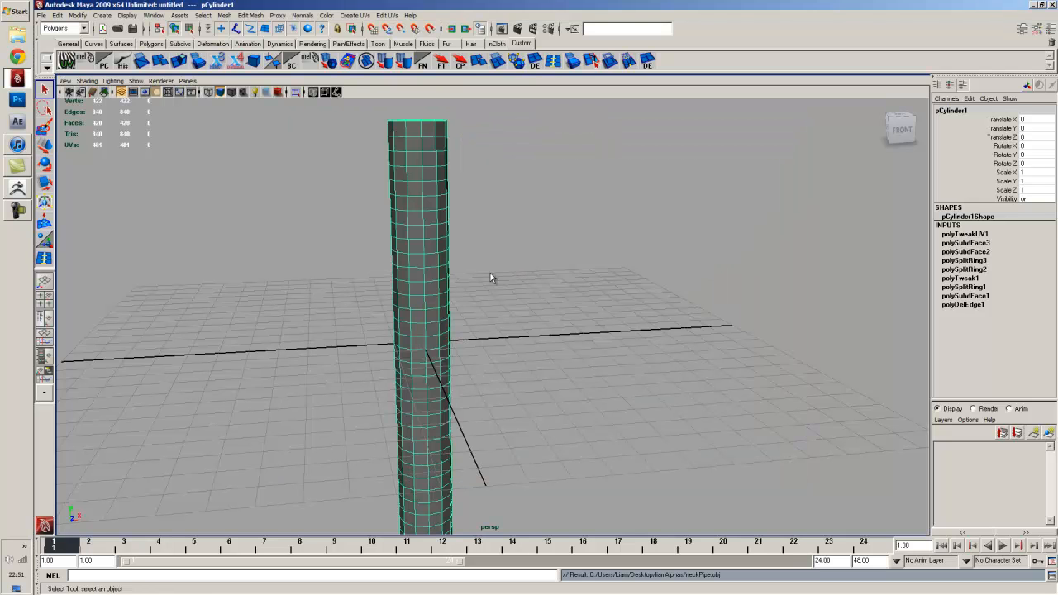
click(154, 232)
click(17, 190)
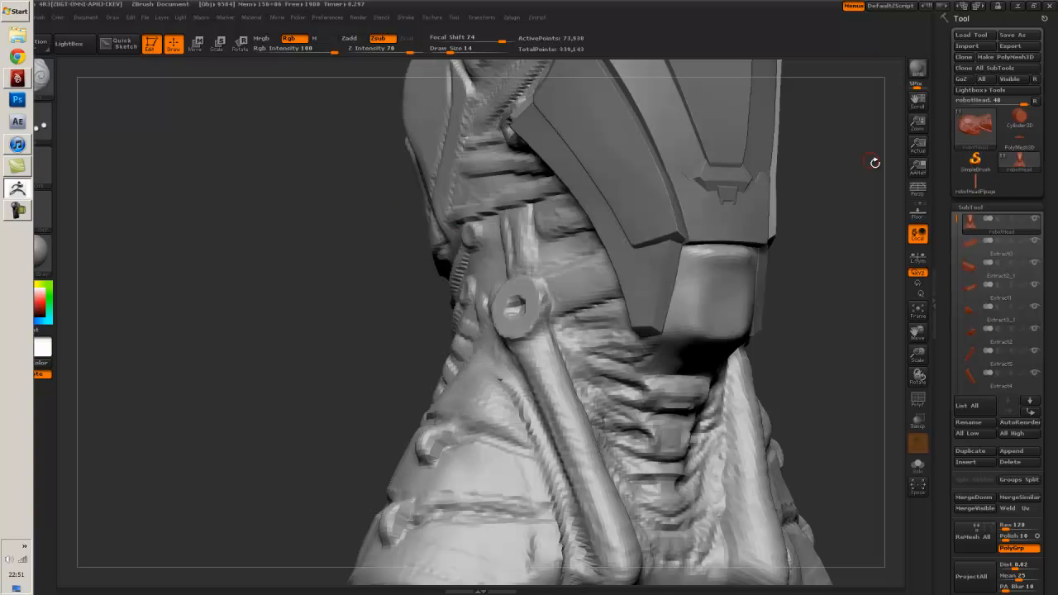
- Import neckPipe.obj into the robotHeadPipe tool, transferring its details
click(972, 181)
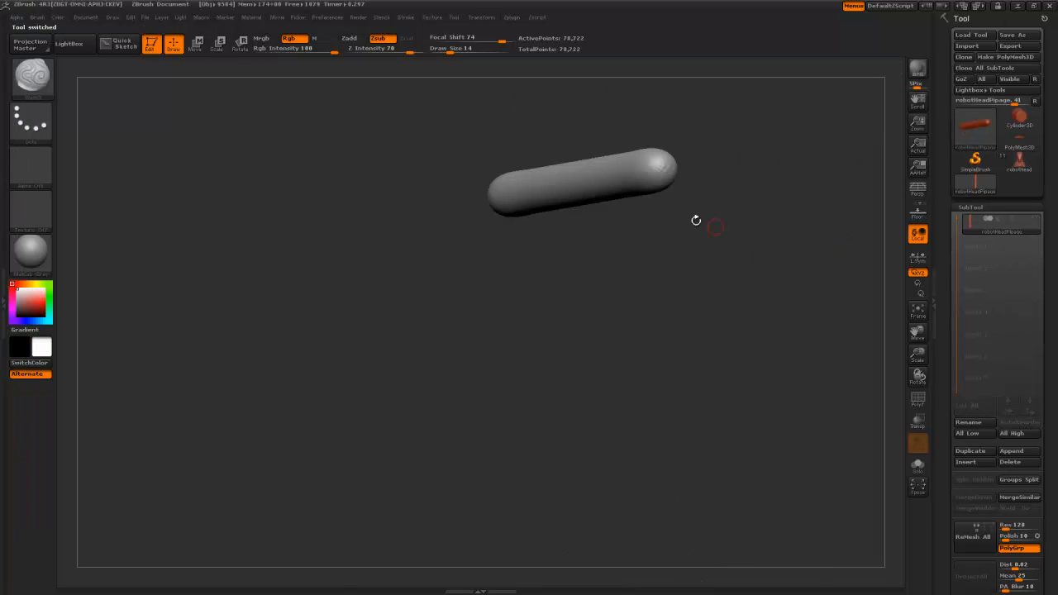
drag(696, 220, 582, 189)
click(981, 48)
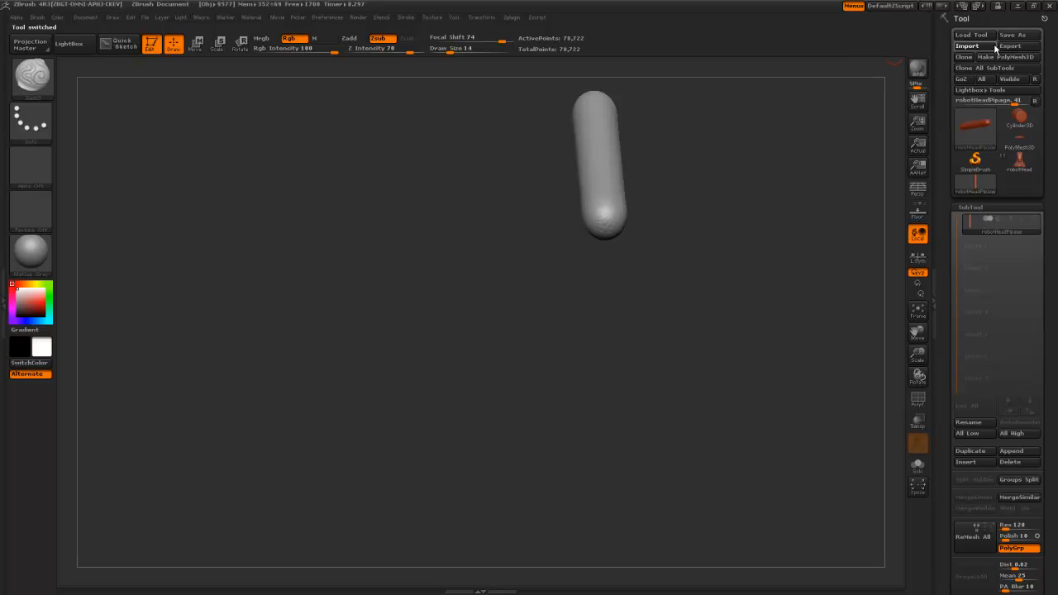
double_click(260, 88)
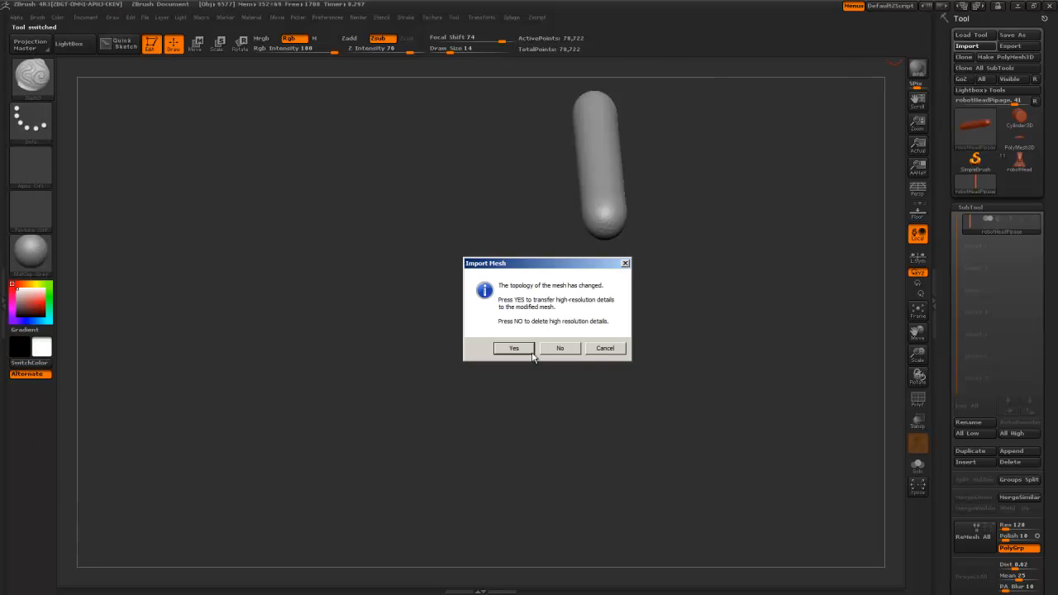
click(527, 353)
- Frame the new cylinder upright and subdivide it twice
drag(526, 350, 655, 343)
key(f)
key(ctrl+d)
key(ctrl+d)
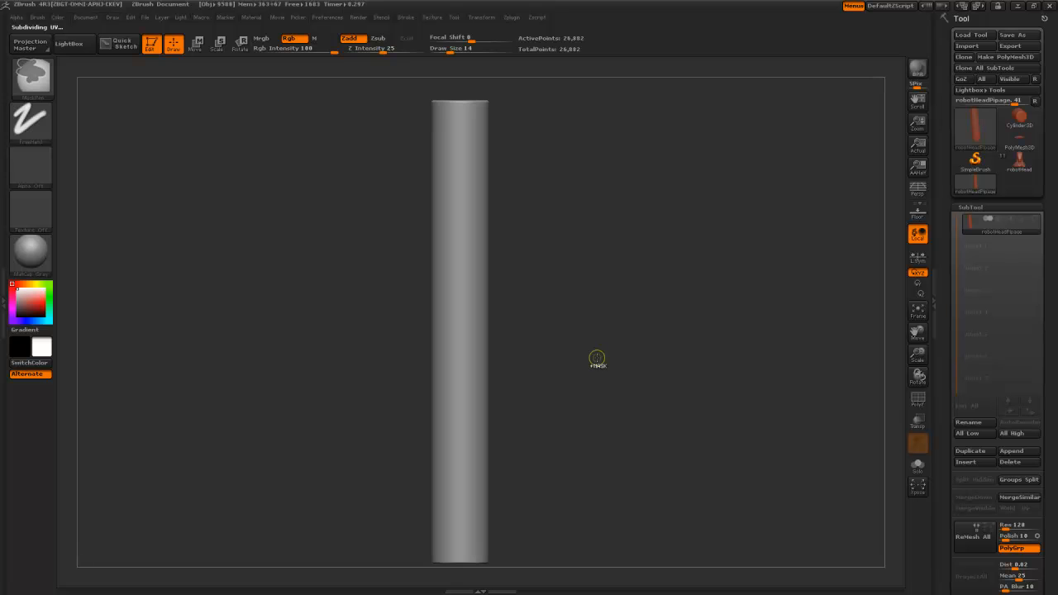
key(ctrl+d)
- Zoom in and out on the subdivided pipe and scroll the Tool palette toward Surface
mouse_move(585, 292)
alt+mouse_down()
mouse_move(588, 361)
mouse_move(643, 511)
mouse_move(633, 324)
mouse_move(656, 234)
alt+mouse_up()
drag(948, 394, 955, 228)
alt+drag(731, 356, 689, 322)
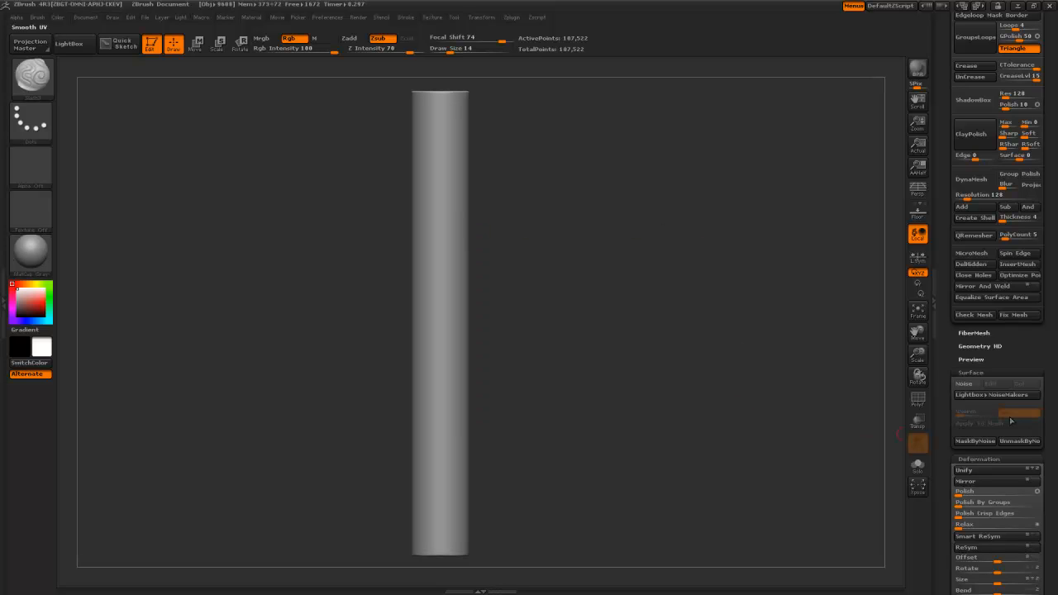
drag(944, 401, 944, 405)
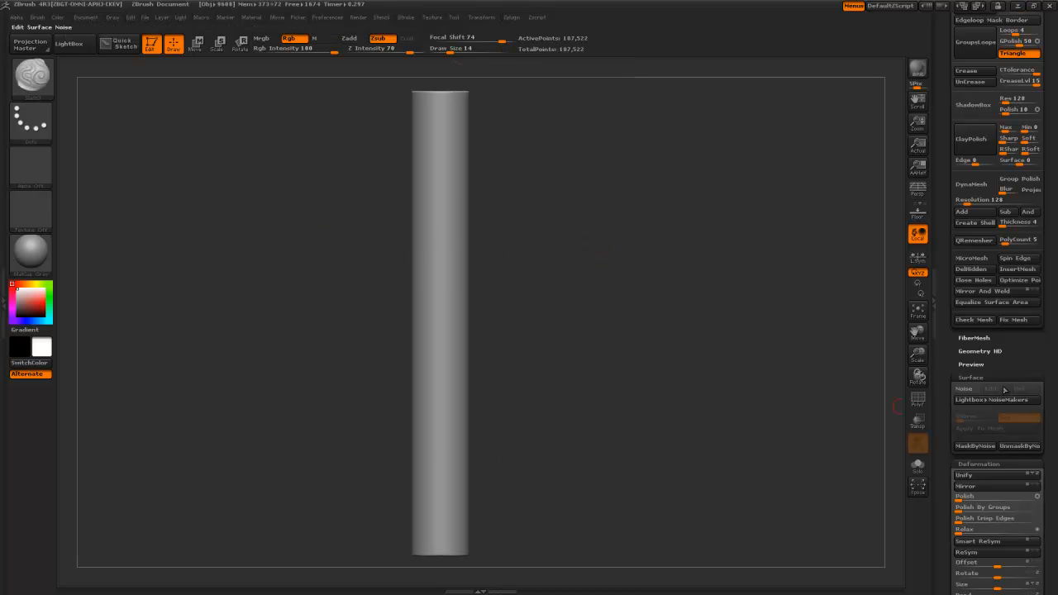
- Open Surface Noise, load the braided image as the alpha, and enable Uv mapping
click(965, 389)
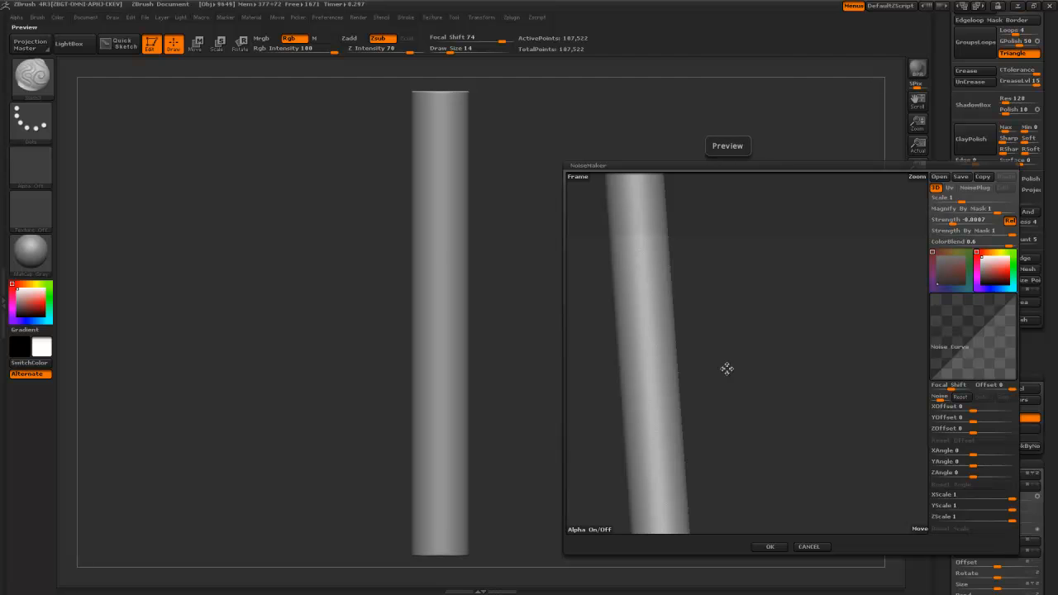
alt+drag(719, 352, 731, 437)
shift+drag(760, 376, 811, 399)
alt+drag(663, 421, 585, 537)
click(588, 530)
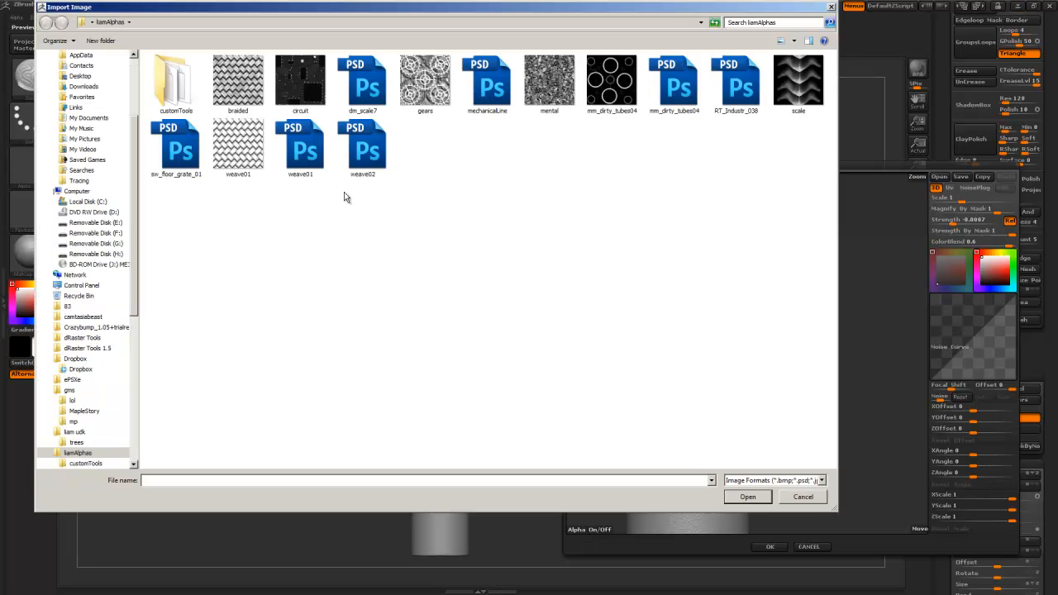
double_click(249, 89)
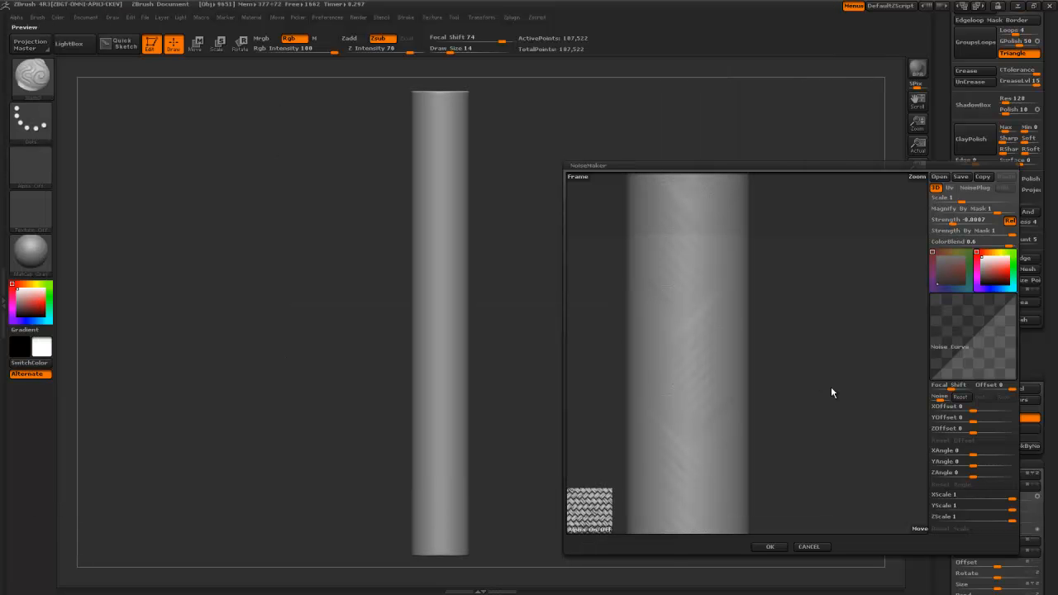
click(951, 188)
- Lower the noise Scale to about 0.16 and set Strength near -0.02
drag(801, 383, 641, 305)
drag(783, 319, 907, 256)
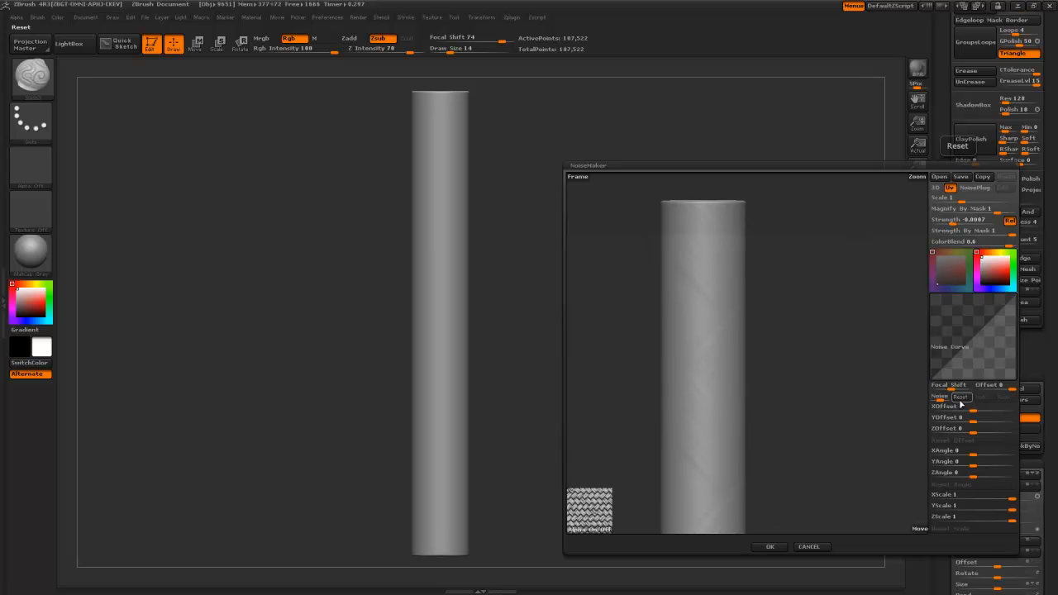
drag(946, 199, 965, 201)
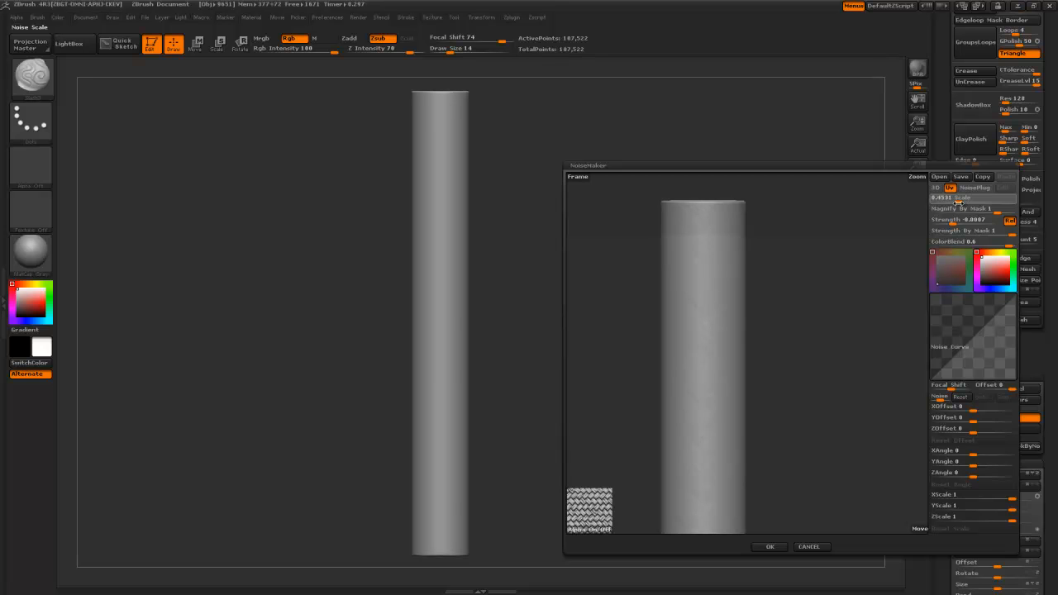
drag(957, 201, 953, 201)
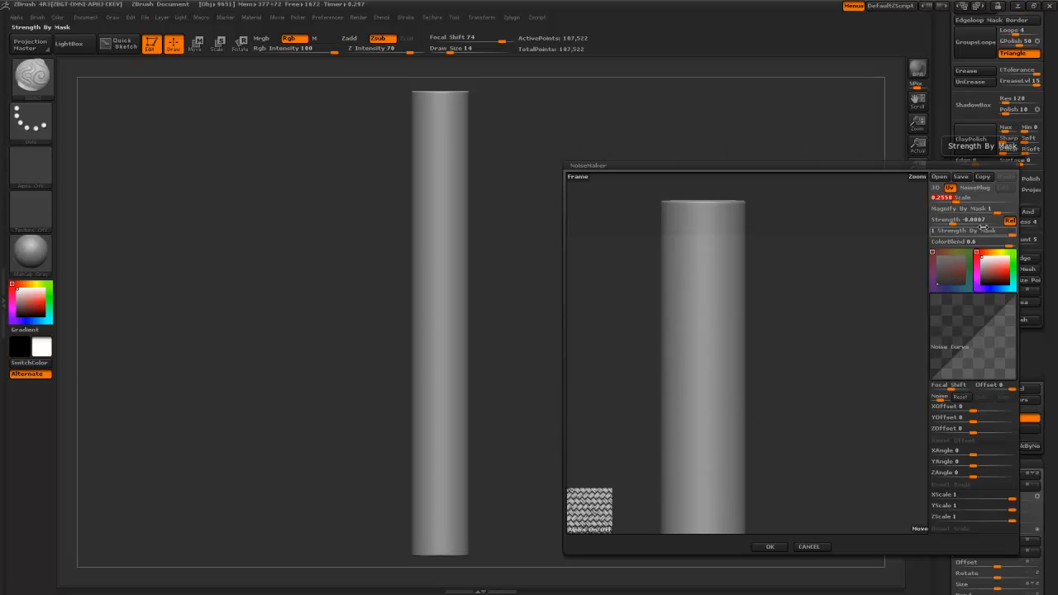
drag(957, 201, 955, 201)
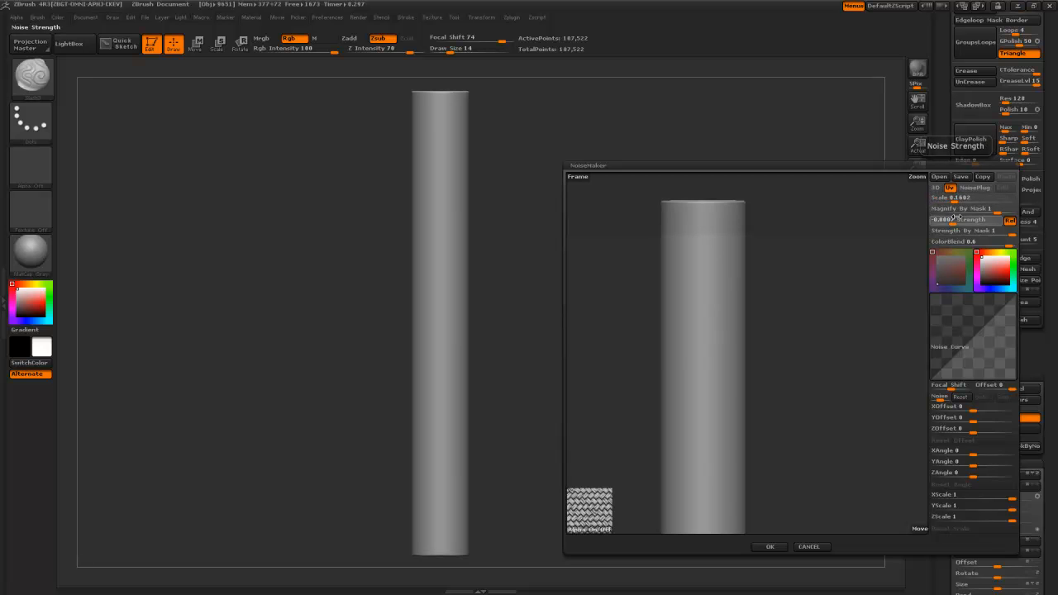
mouse_move(960, 219)
mouse_down()
mouse_move(988, 216)
mouse_move(951, 221)
mouse_up()
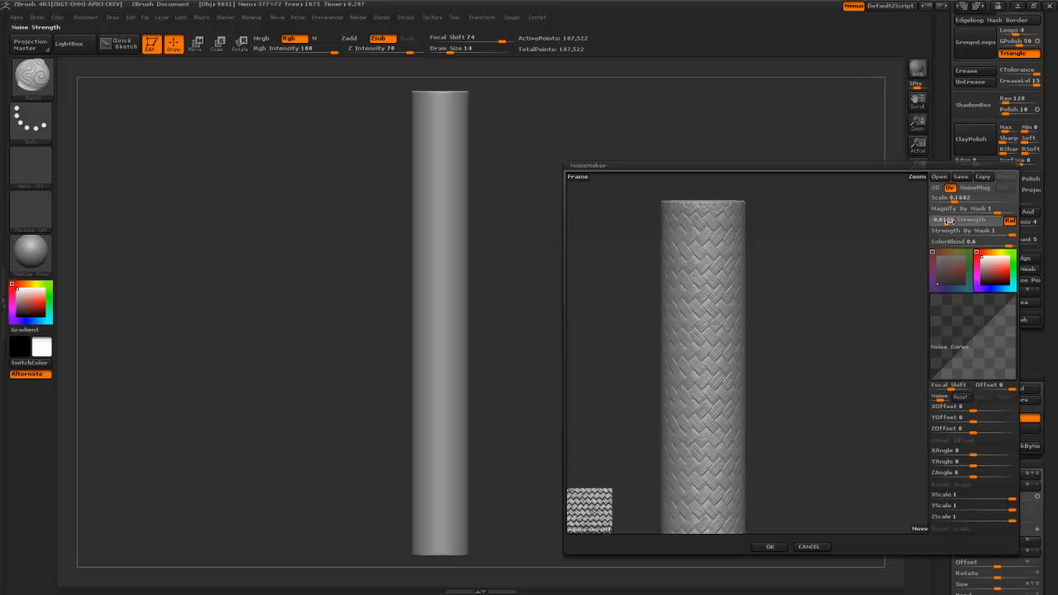
drag(950, 221, 948, 223)
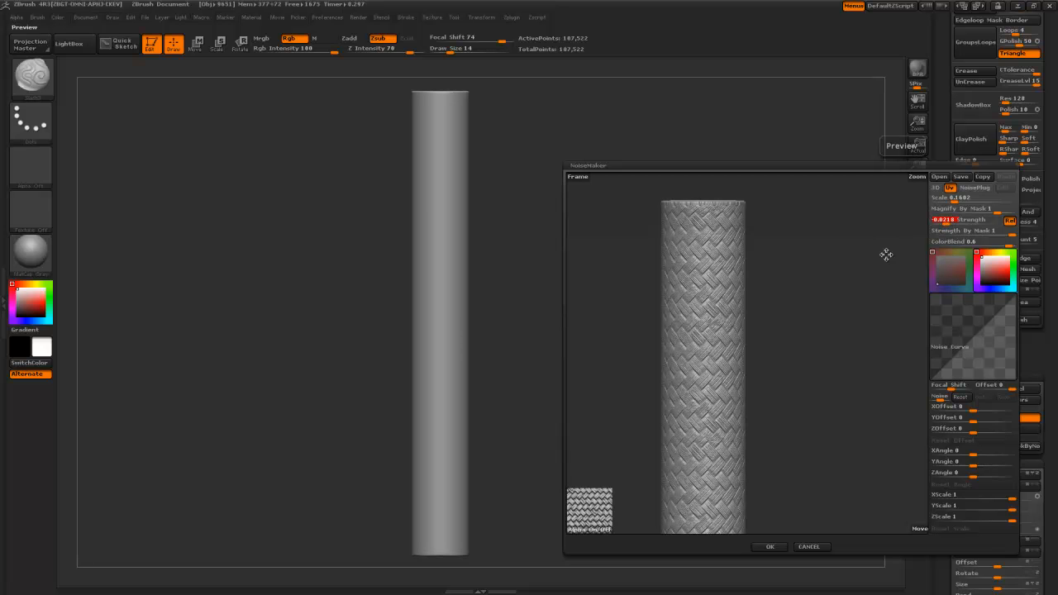
- Zoom and tumble the NoiseMaker preview to inspect the braided weave
alt+drag(819, 302, 832, 453)
alt+drag(836, 378, 852, 388)
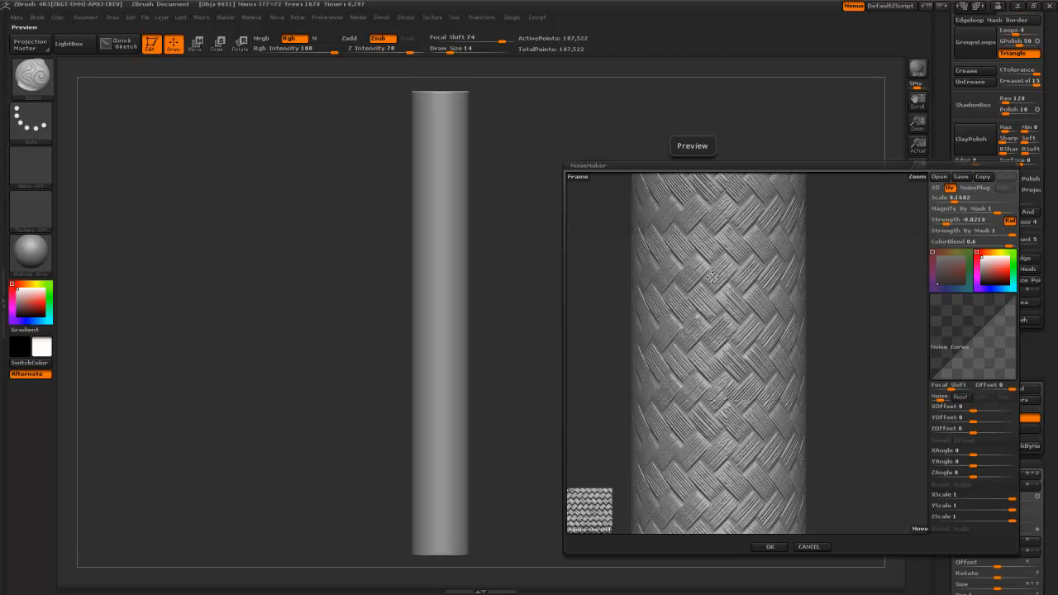
alt+drag(849, 461, 816, 395)
drag(788, 433, 801, 409)
alt+drag(846, 384, 831, 423)
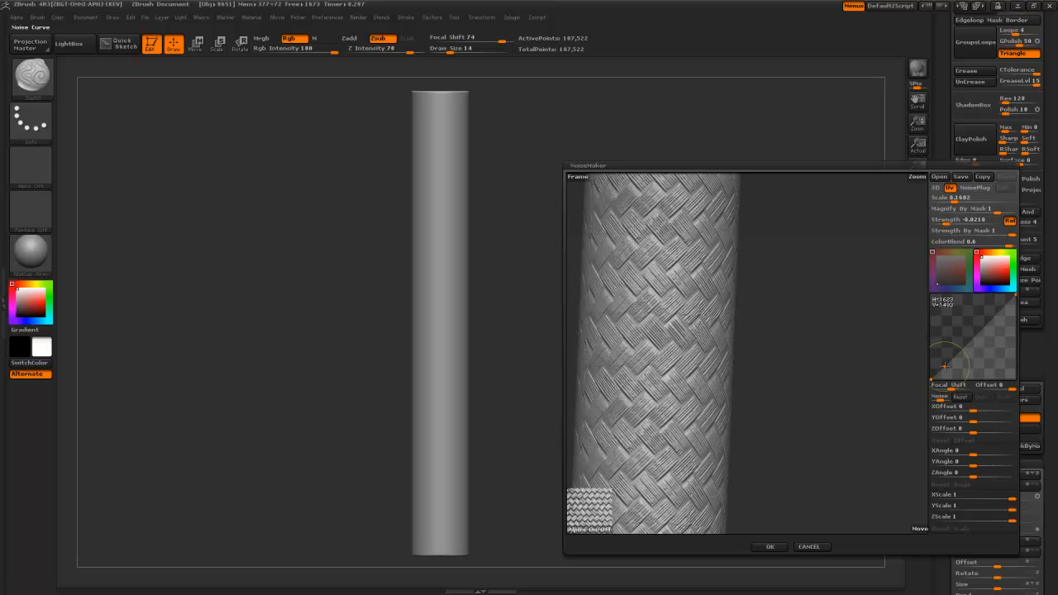
- Add and drag a Noise Curve point to sharpen the weave, then accept with OK
drag(943, 365, 941, 361)
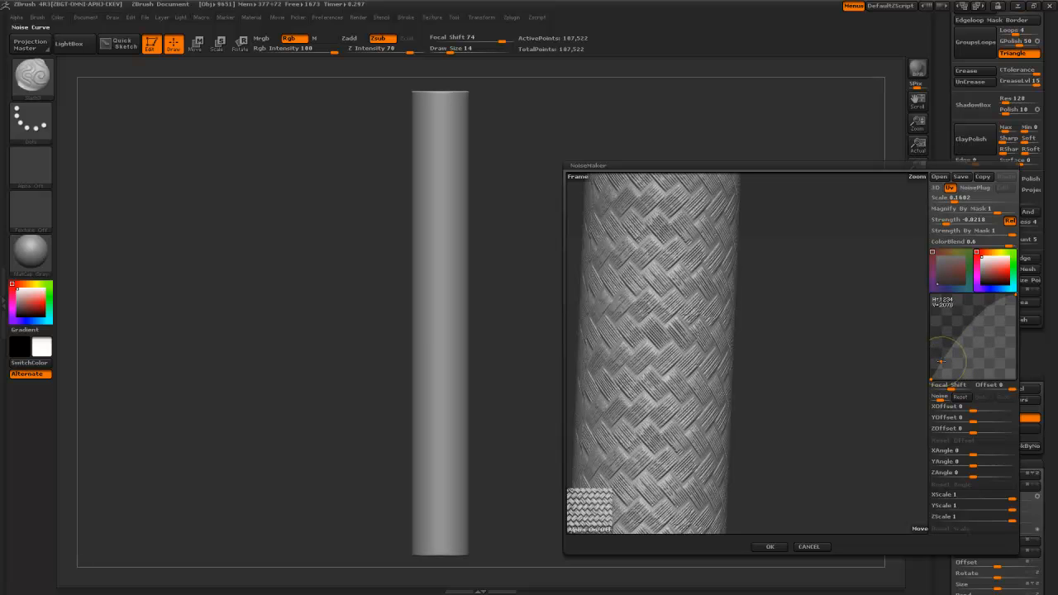
alt+drag(798, 406, 805, 343)
shift+drag(787, 389, 766, 432)
click(943, 359)
drag(944, 358, 968, 352)
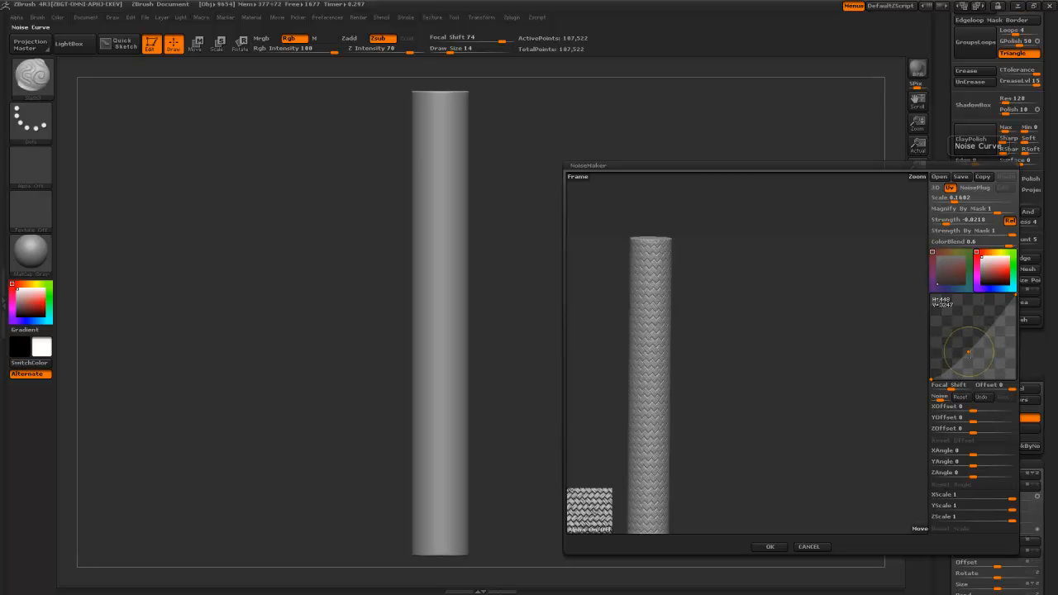
drag(796, 430, 800, 399)
click(768, 545)
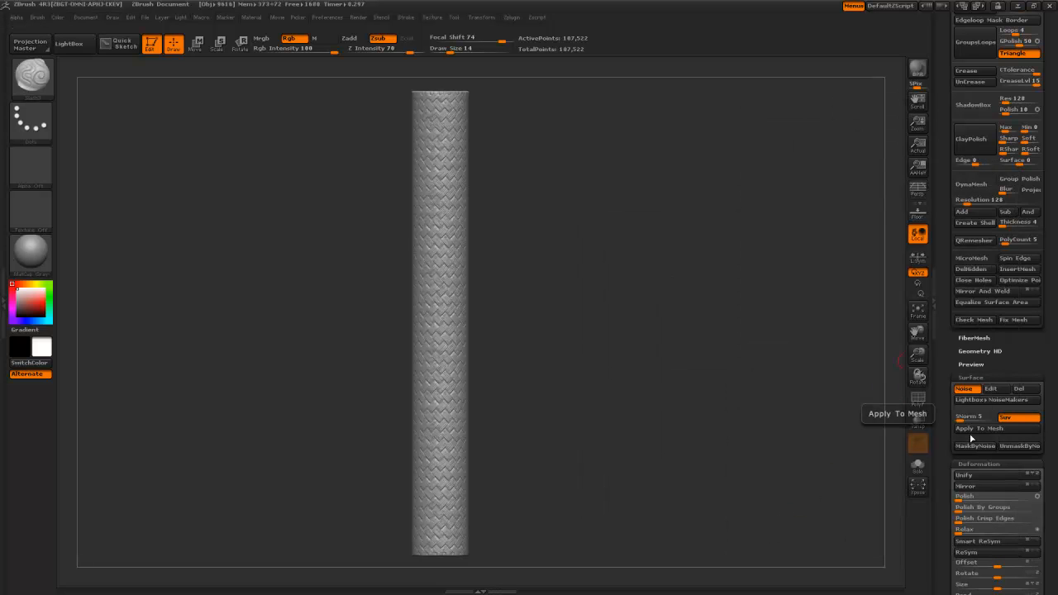
click(973, 429)
alt+drag(706, 310, 568, 254)
alt+drag(568, 317, 603, 529)
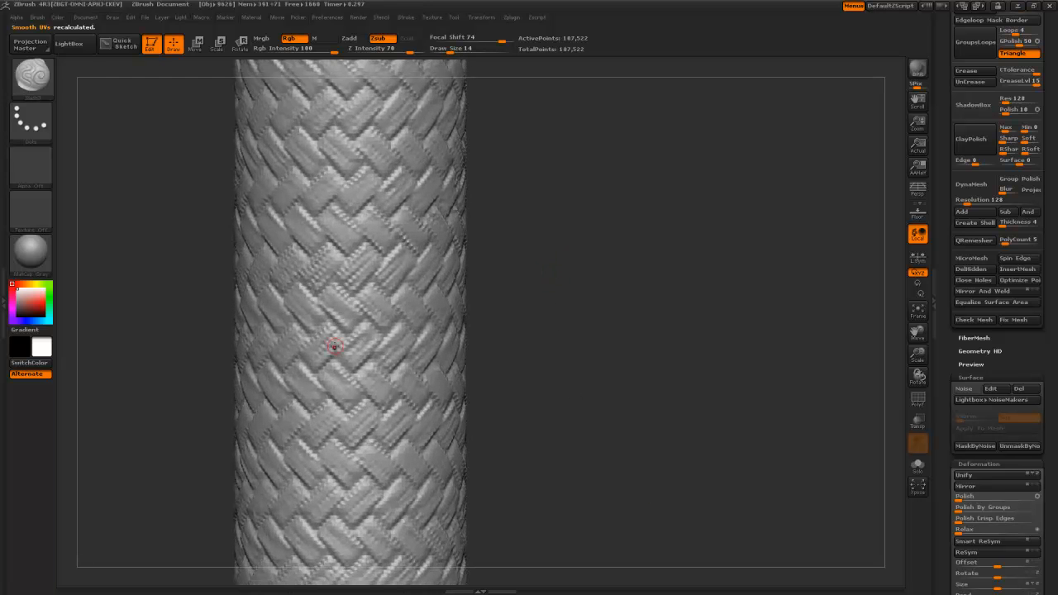
alt+drag(549, 451, 509, 213)
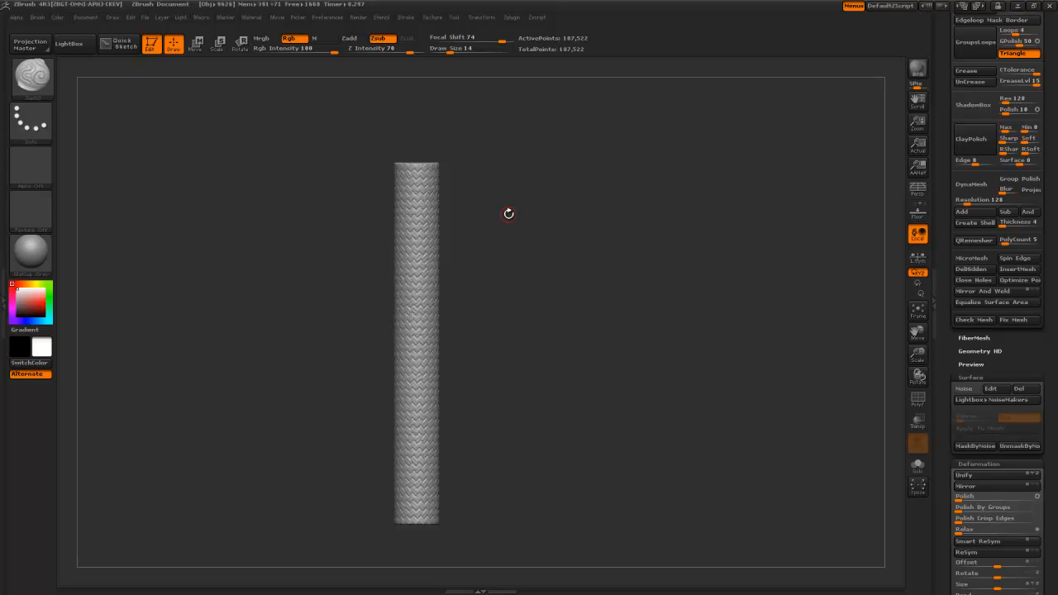
alt+drag(508, 215, 512, 266)
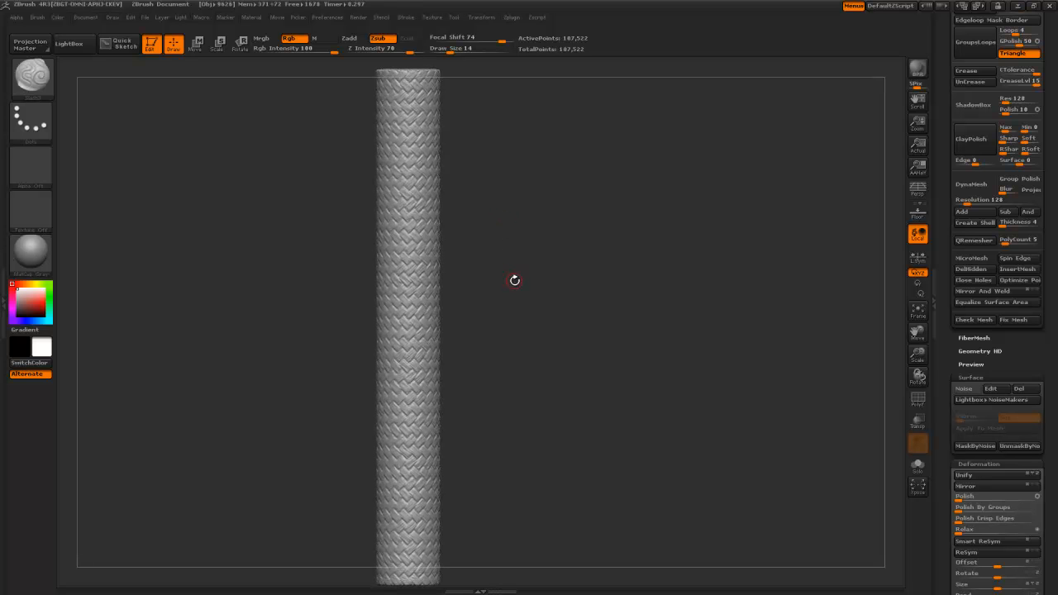
key(shift)
mouse_move(520, 314)
mouse_down()
mouse_move(626, 315)
mouse_move(529, 313)
mouse_move(516, 387)
mouse_move(513, 286)
mouse_up()
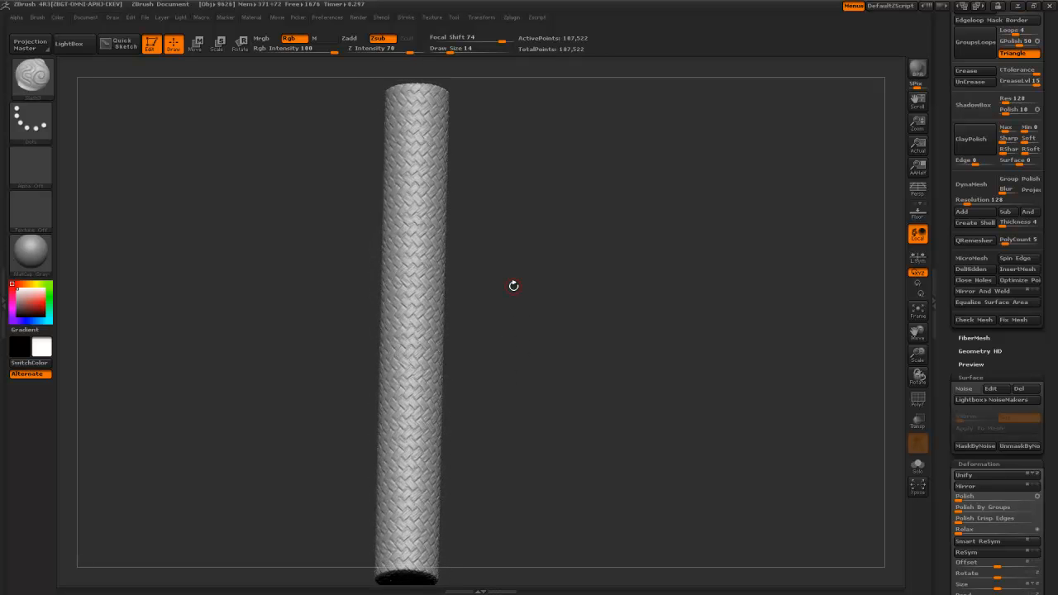
drag(946, 70, 935, 252)
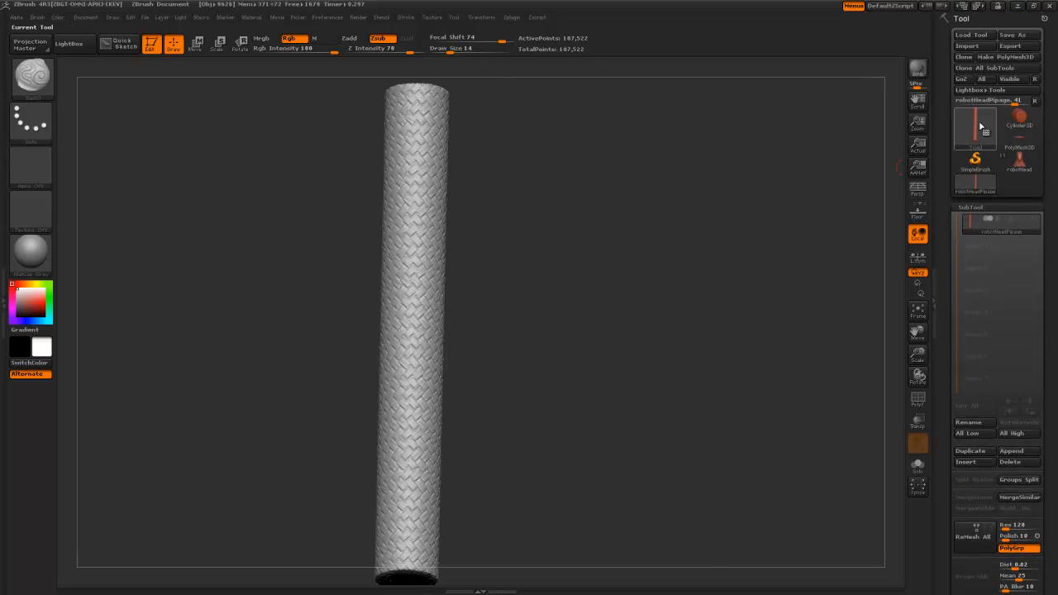
- Bring up the robot head and step through its parts from front and three-quarter views
click(1017, 163)
alt+drag(743, 236, 627, 321)
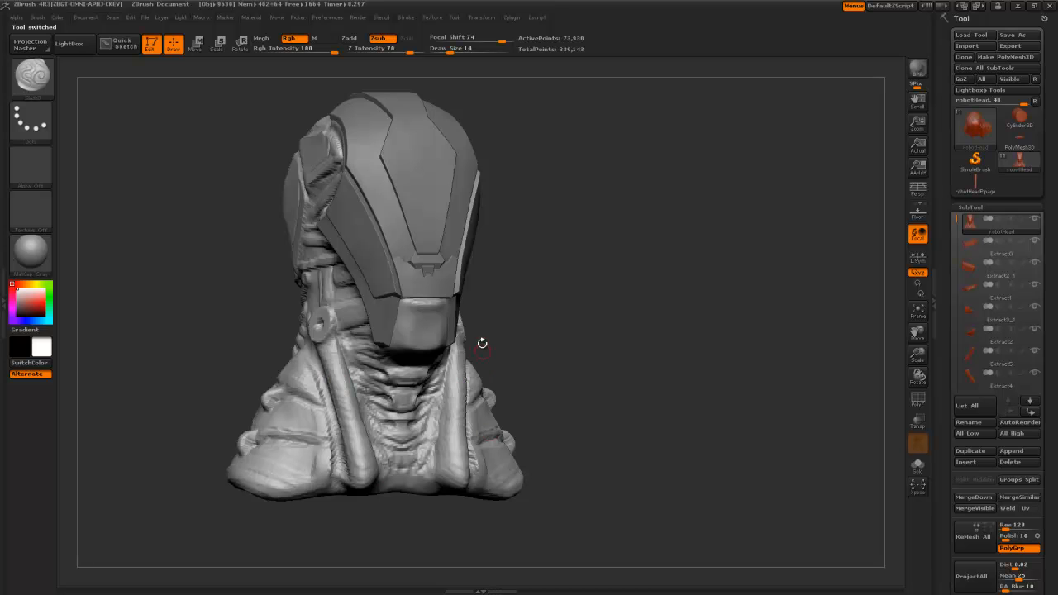
drag(449, 468, 378, 224)
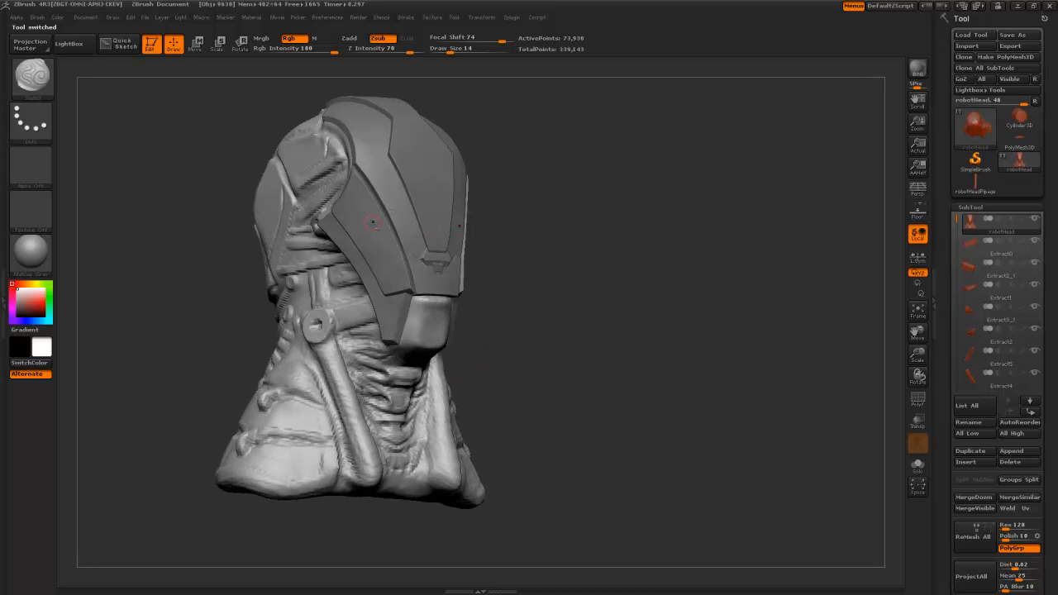
alt+click(364, 226)
alt+click(374, 175)
alt+click(419, 154)
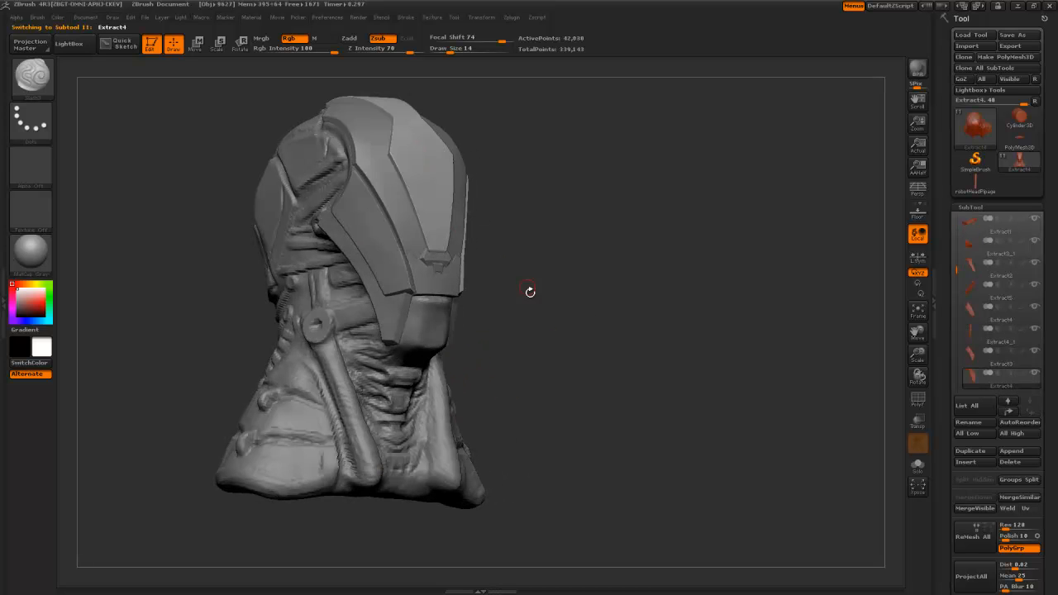
drag(534, 299, 546, 301)
- Stand the robotHeadPipage cylinder upright, subdivide it and bake its braided surface noise with Apply To Mesh
click(975, 182)
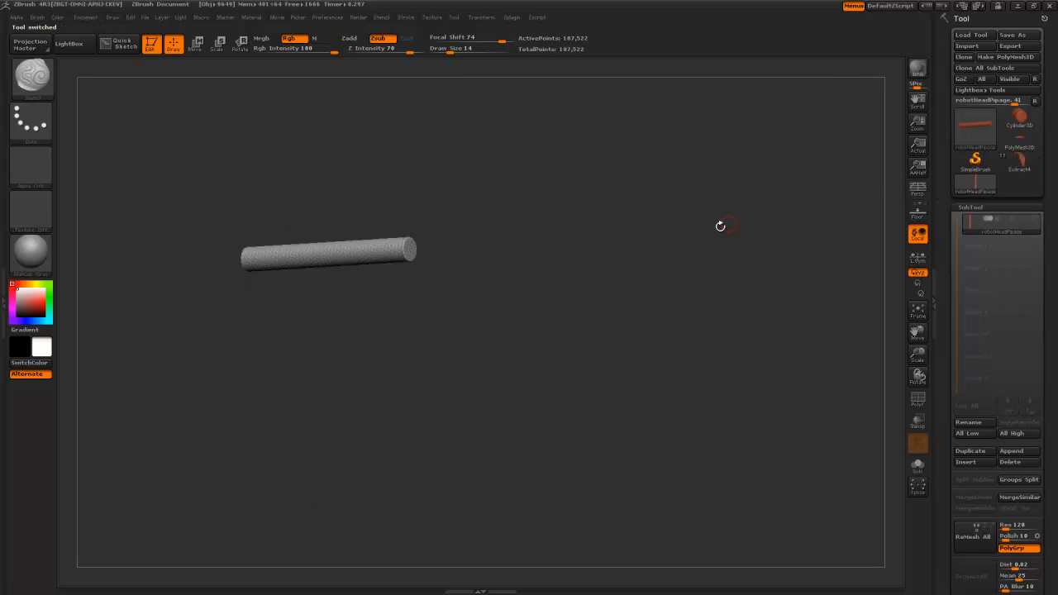
shift+drag(610, 241, 569, 355)
alt+drag(522, 268, 580, 360)
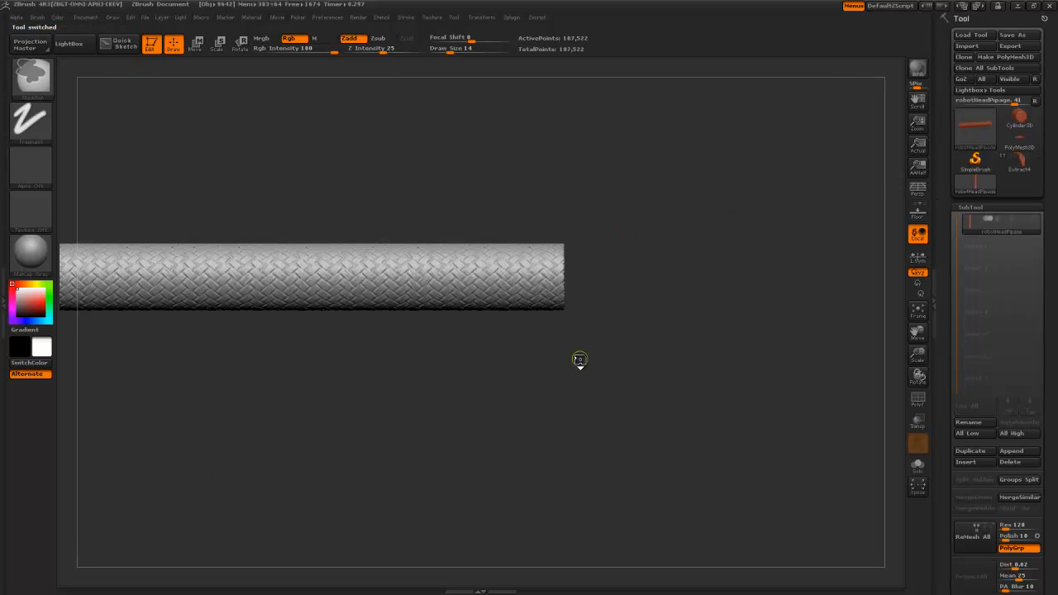
drag(745, 287, 670, 413)
shift+drag(571, 281, 558, 263)
alt+drag(549, 215, 563, 268)
key(ctrl+d)
drag(950, 334, 951, 206)
click(963, 206)
- Inspect the baked braid, then reselect the robotHead tool and turn it to a front view
drag(451, 222, 634, 289)
drag(688, 289, 598, 254)
scroll(975, 301, up, 15)
mouse_move(977, 132)
click(1018, 159)
drag(833, 355, 727, 269)
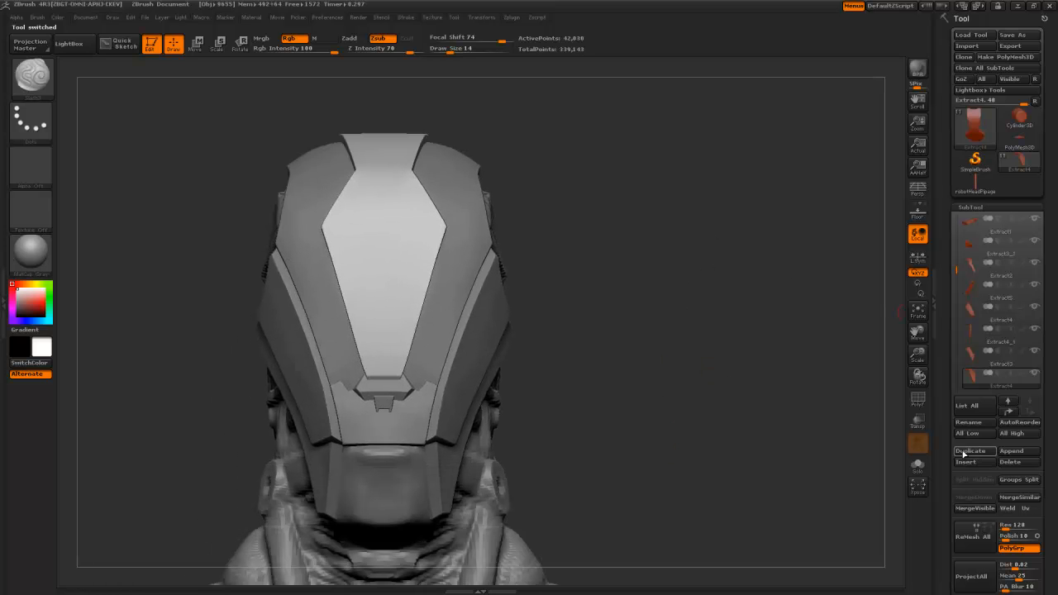
drag(940, 463, 951, 429)
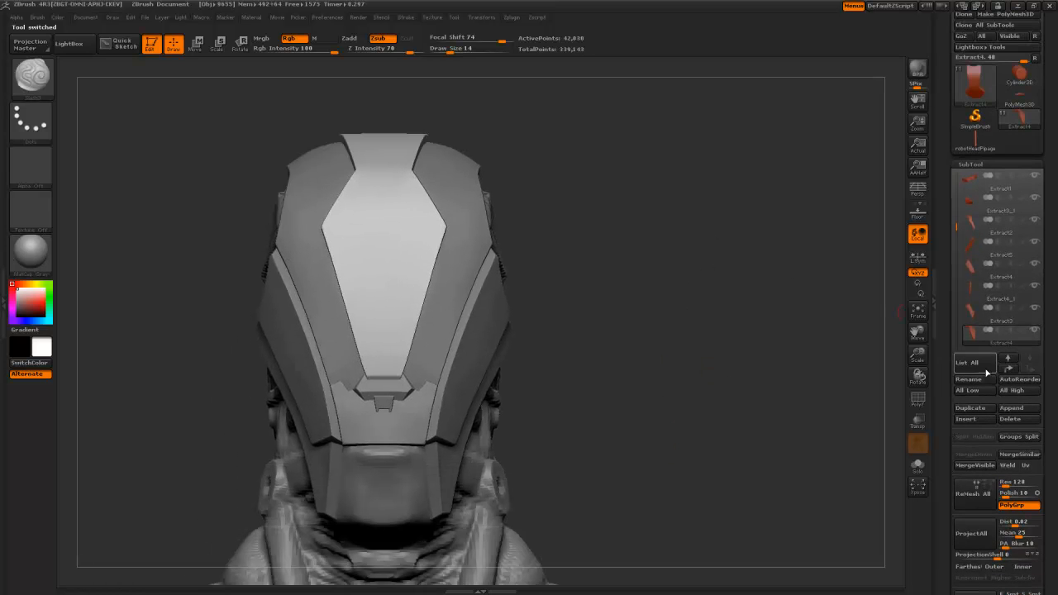
- Append robotHeadPipage as a new subtool of the robot head
click(1002, 412)
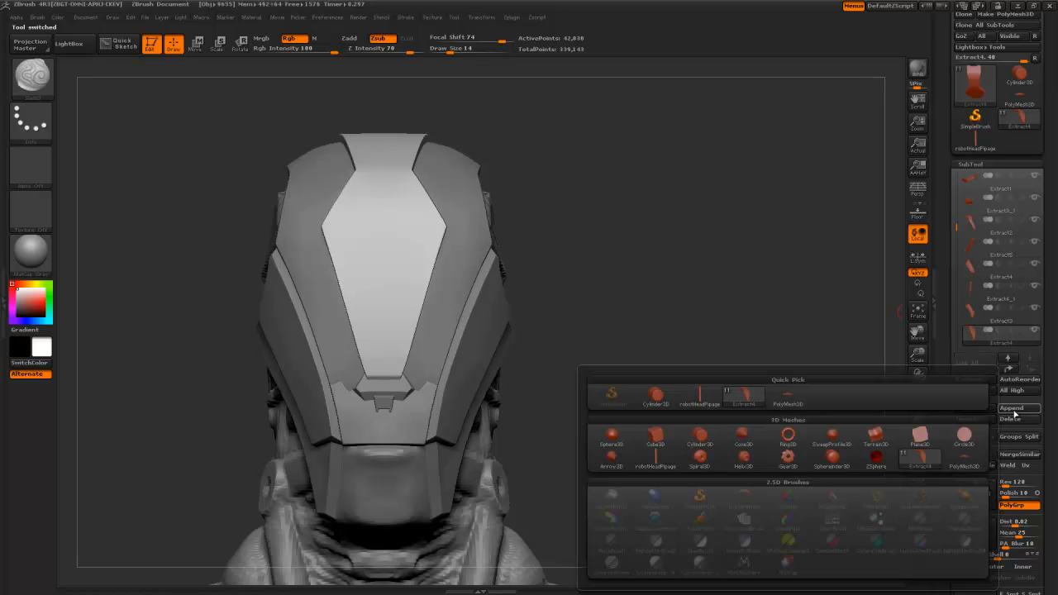
click(716, 402)
mouse_move(655, 401)
alt+mouse_down()
mouse_move(639, 298)
mouse_move(524, 303)
mouse_move(550, 372)
mouse_move(536, 369)
mouse_move(529, 331)
mouse_move(479, 345)
mouse_move(542, 373)
mouse_move(538, 349)
alt+mouse_up()
- Make the appended pipe the active subtool and undo an accidental shortening with Move
alt+click(527, 284)
key(w)
mouse_move(576, 271)
mouse_down()
mouse_move(290, 271)
mouse_move(400, 273)
mouse_up()
key(ctrl+z)
- Shrink the pipe with Transpose Scale, shortening it from both ends
key(r)
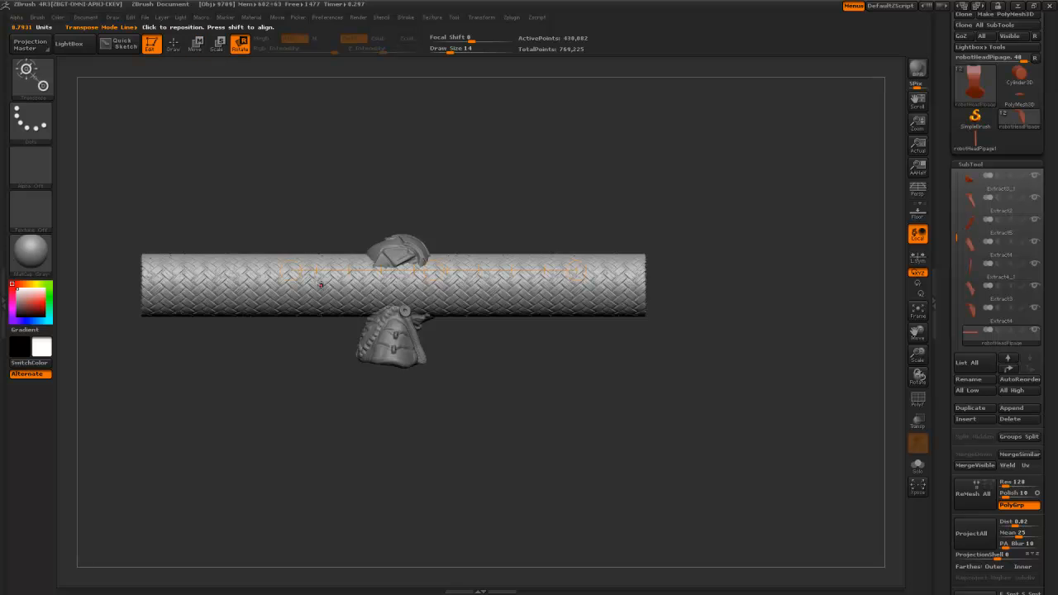
key(e)
drag(282, 278, 357, 273)
drag(291, 270, 363, 270)
shift+drag(299, 266, 395, 271)
alt+drag(501, 331, 536, 425)
drag(386, 269, 441, 270)
alt+drag(859, 340, 664, 307)
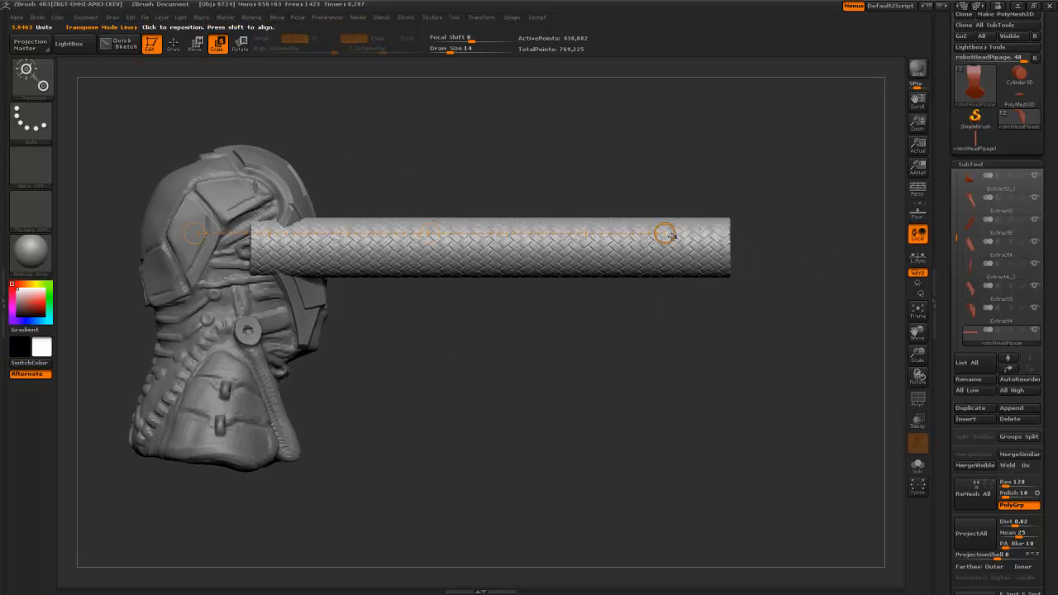
drag(662, 233, 566, 232)
drag(668, 233, 561, 233)
drag(671, 233, 555, 232)
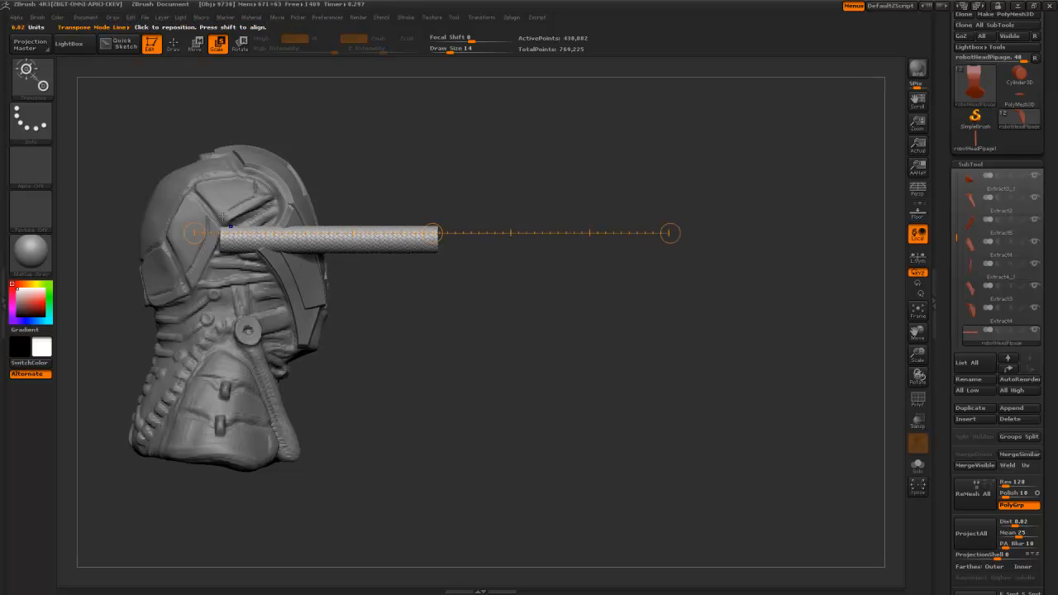
- Rotate the pipe to point downward and move it onto the side of the neck
click(238, 45)
drag(234, 232, 403, 244)
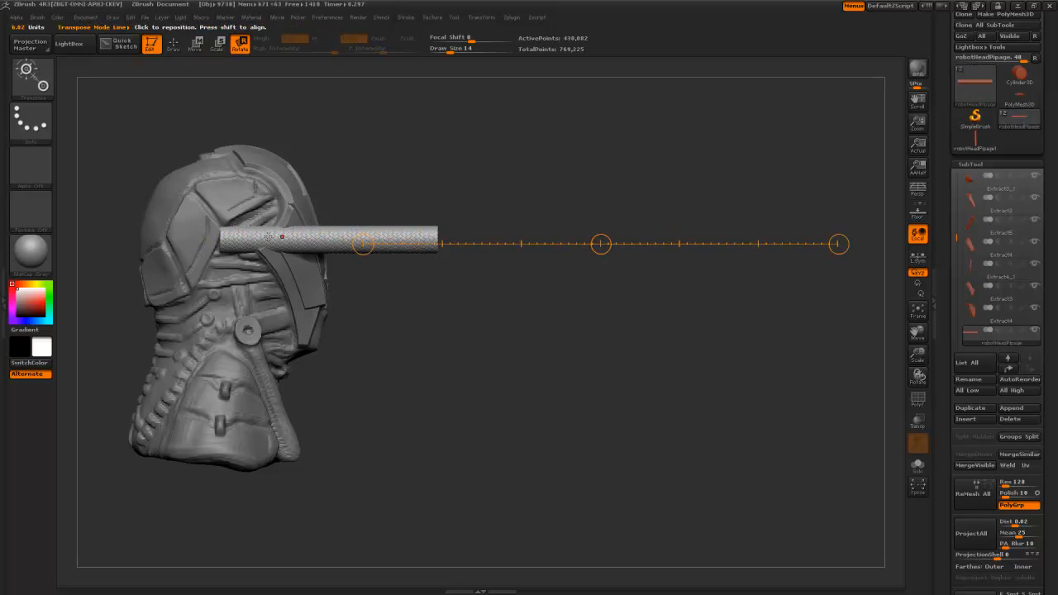
mouse_move(225, 237)
mouse_down()
mouse_move(428, 237)
mouse_move(331, 344)
mouse_move(263, 349)
mouse_up()
key(w)
drag(328, 237, 332, 318)
mouse_move(415, 392)
alt+mouse_down()
mouse_move(435, 430)
mouse_move(468, 458)
mouse_move(521, 387)
mouse_move(490, 385)
alt+mouse_up()
mouse_move(287, 269)
mouse_down()
mouse_move(367, 467)
mouse_move(328, 387)
mouse_up()
key(r)
key(e)
mouse_move(509, 404)
mouse_down()
mouse_move(496, 383)
mouse_move(121, 296)
mouse_move(194, 301)
mouse_up()
- Angle the pipe diagonally along the neck and nudge it right and down
key(r)
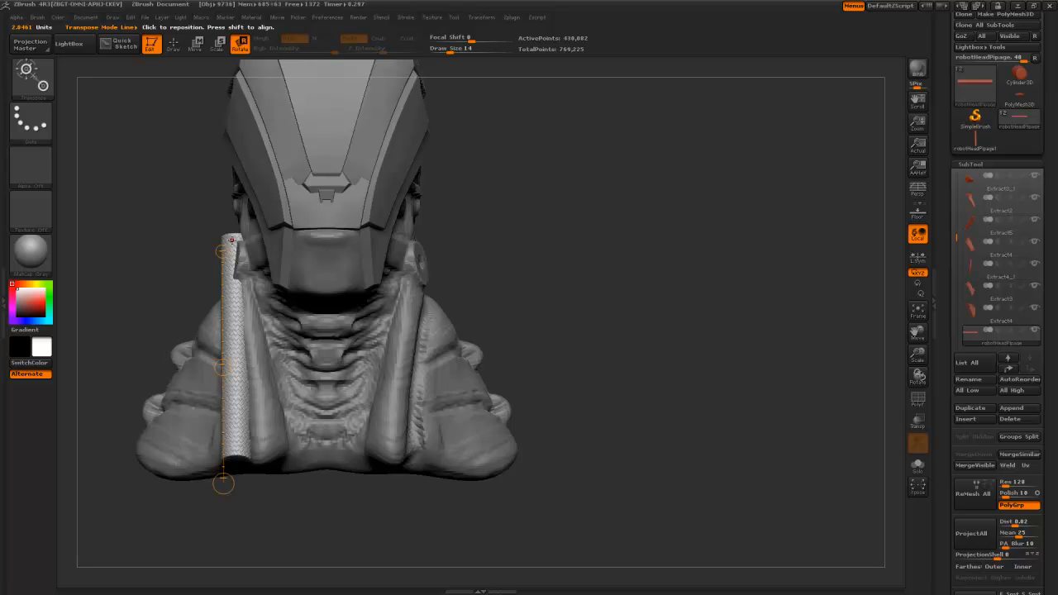
mouse_move(155, 251)
alt+mouse_down()
mouse_move(148, 261)
mouse_move(207, 252)
mouse_move(292, 469)
alt+mouse_up()
drag(177, 296, 324, 312)
mouse_move(332, 372)
mouse_down()
mouse_move(381, 380)
mouse_move(364, 376)
mouse_move(365, 353)
mouse_up()
drag(438, 379, 380, 370)
drag(221, 200, 321, 462)
drag(428, 387, 390, 341)
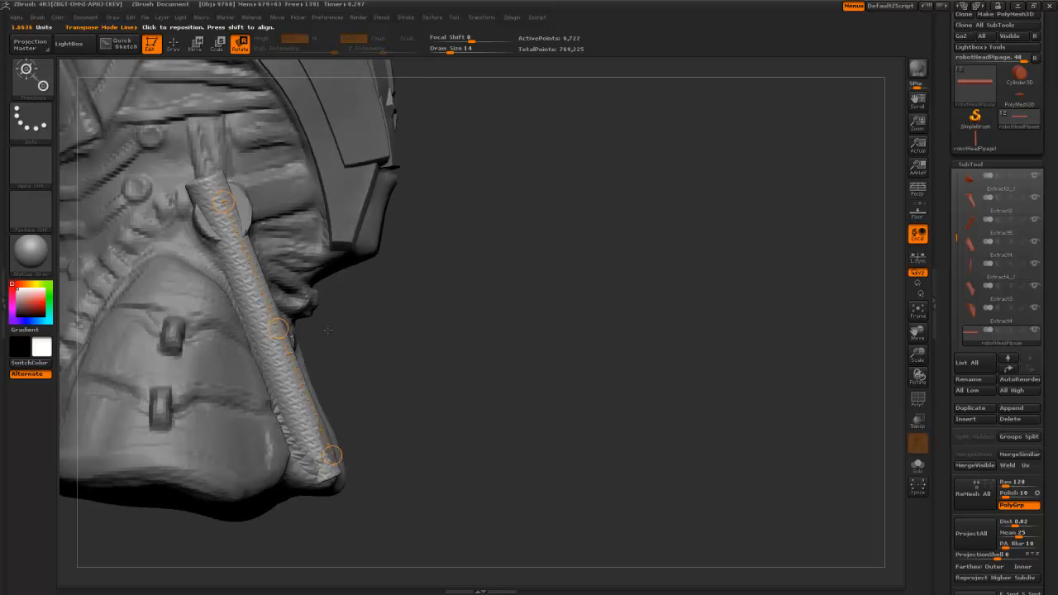
key(w)
drag(277, 329, 283, 334)
drag(472, 348, 394, 347)
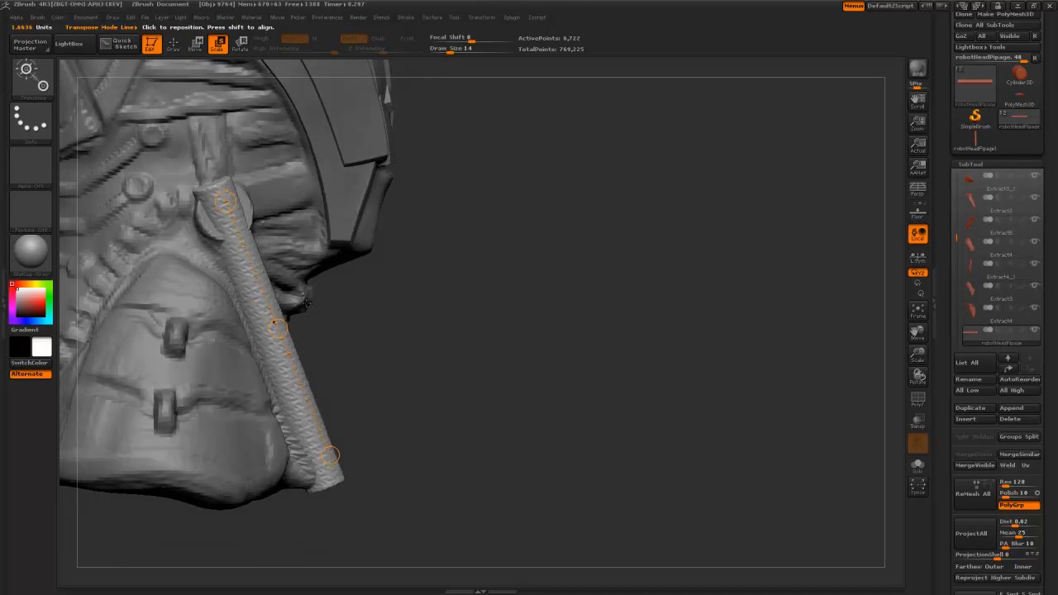
- Shorten the pipe to expose the round neck joint and shift it further left
key(r)
key(e)
drag(225, 202, 232, 219)
drag(414, 328, 260, 329)
key(w)
drag(149, 236, 272, 253)
alt+drag(454, 317, 482, 365)
mouse_move(377, 332)
mouse_down()
mouse_move(273, 334)
mouse_move(375, 324)
mouse_move(262, 283)
mouse_up()
- Select the ClipCurve brush and orbit around the neck pipe
key(b)
key(c)
key(c)
click(337, 347)
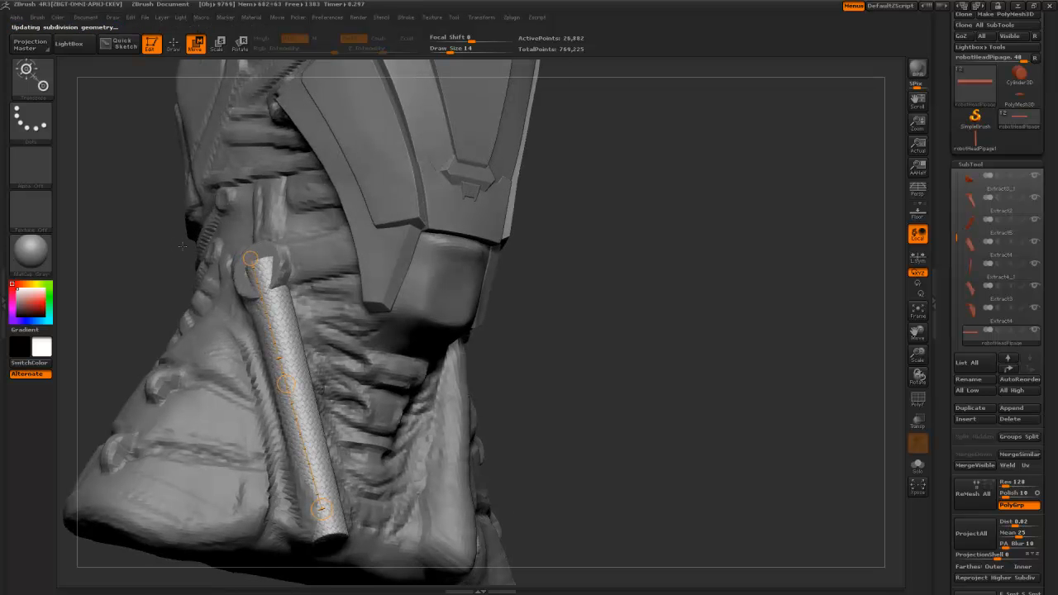
drag(567, 402, 616, 412)
mouse_move(471, 342)
mouse_down()
mouse_move(425, 367)
mouse_move(359, 283)
mouse_move(389, 286)
mouse_up()
- Clip off the pipe's top at the round neck bolt and orbit to check the cut
key(q)
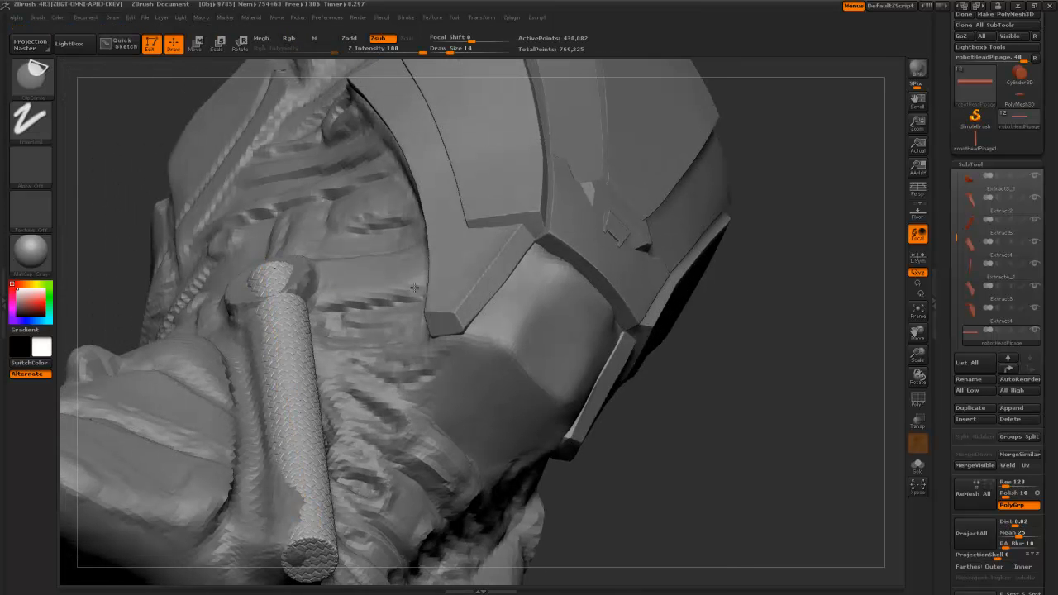
mouse_move(165, 307)
ctrl+shift+mouse_down()
mouse_move(399, 253)
mouse_move(402, 275)
ctrl+shift+mouse_up()
ctrl+shift+drag(292, 249, 291, 247)
mouse_move(635, 460)
mouse_down()
mouse_move(605, 488)
mouse_move(281, 241)
mouse_up()
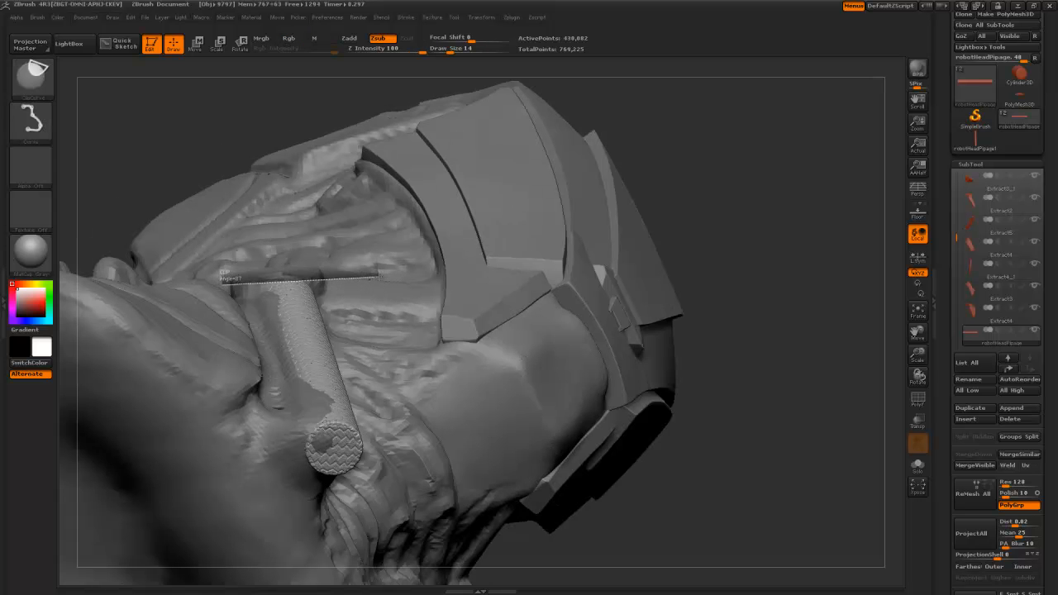
mouse_move(710, 465)
mouse_down()
mouse_move(713, 519)
mouse_move(698, 496)
mouse_up()
mouse_move(651, 466)
mouse_down()
mouse_move(634, 383)
mouse_move(534, 427)
mouse_move(485, 367)
mouse_move(438, 391)
mouse_move(137, 329)
mouse_move(144, 356)
mouse_move(165, 146)
mouse_move(157, 189)
mouse_up()
mouse_move(160, 253)
mouse_down()
mouse_move(164, 309)
mouse_move(207, 222)
mouse_move(183, 263)
mouse_move(364, 397)
mouse_move(272, 314)
mouse_move(215, 198)
mouse_up()
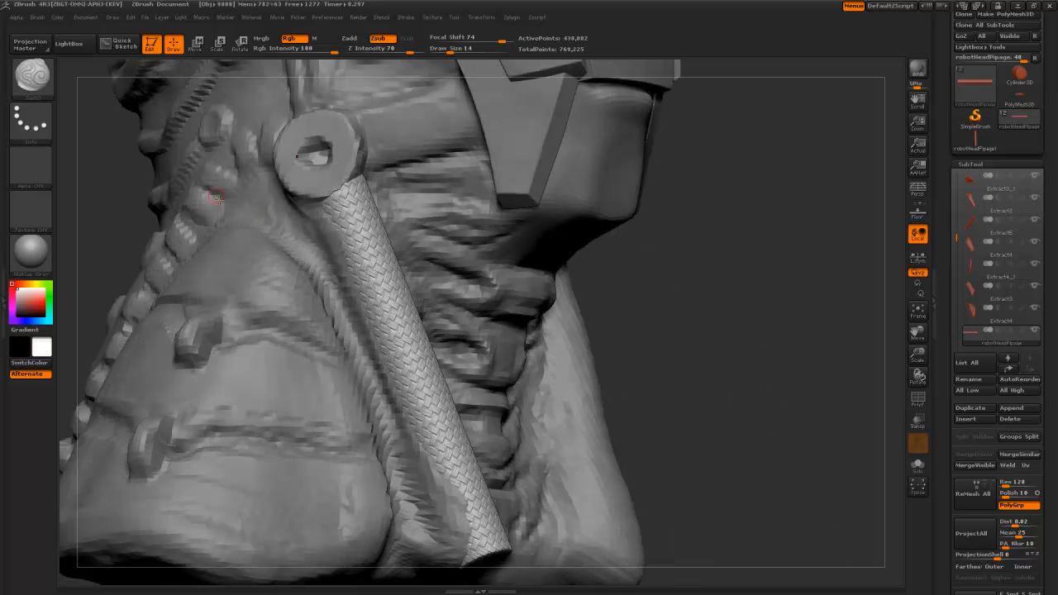
- Select the robot head body subtool and choose the ClayBuildup brush
alt+click(339, 308)
key(b)
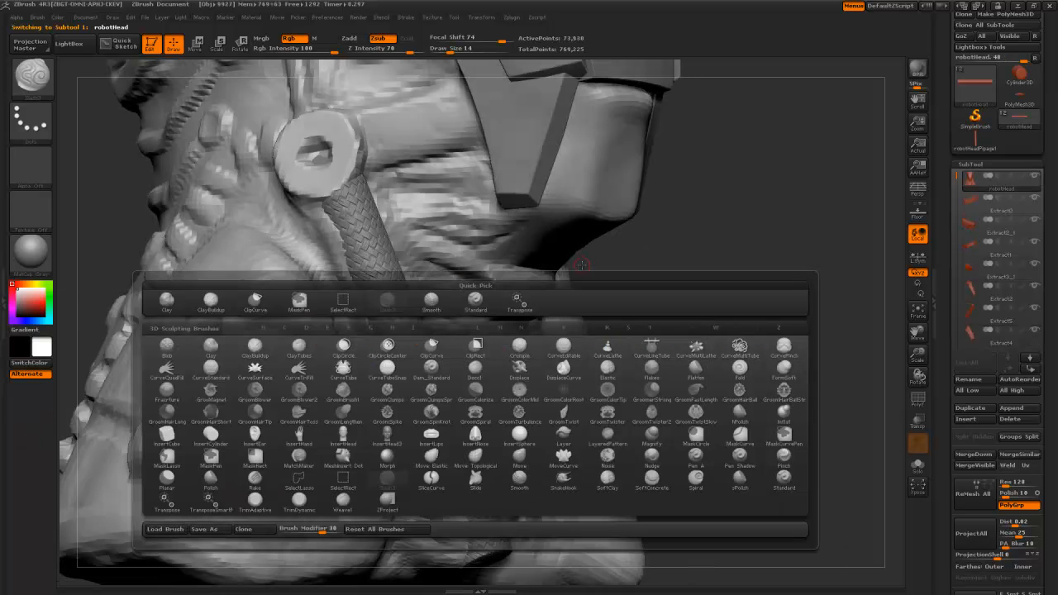
key(b)
key(l)
key(b)
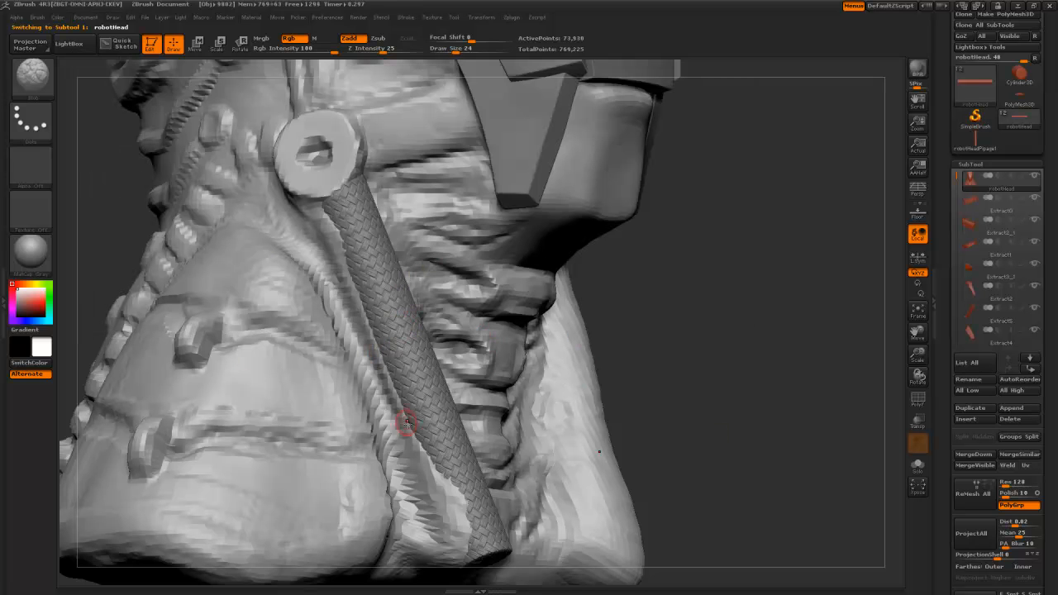
key(b)
key(c)
key(b)
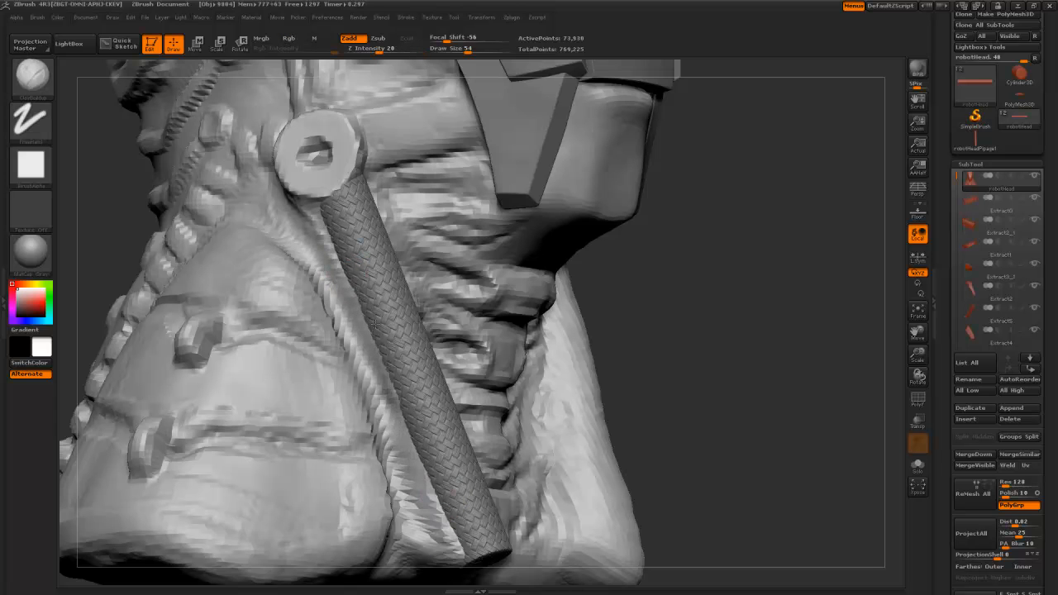
- Build up and smooth clay along the pipe's edges, then reduce the brush size
drag(446, 507, 456, 541)
mouse_move(456, 541)
shift+mouse_down()
mouse_move(432, 529)
mouse_move(327, 277)
mouse_move(296, 213)
mouse_move(281, 207)
shift+mouse_up()
drag(114, 191, 488, 335)
drag(256, 191, 480, 494)
mouse_move(479, 451)
mouse_down()
mouse_move(482, 503)
mouse_move(480, 446)
mouse_up()
mouse_move(475, 407)
shift+mouse_down()
mouse_move(485, 500)
mouse_move(470, 189)
mouse_move(476, 253)
shift+mouse_up()
alt+drag(318, 166, 312, 201)
drag(414, 244, 465, 273)
key([)
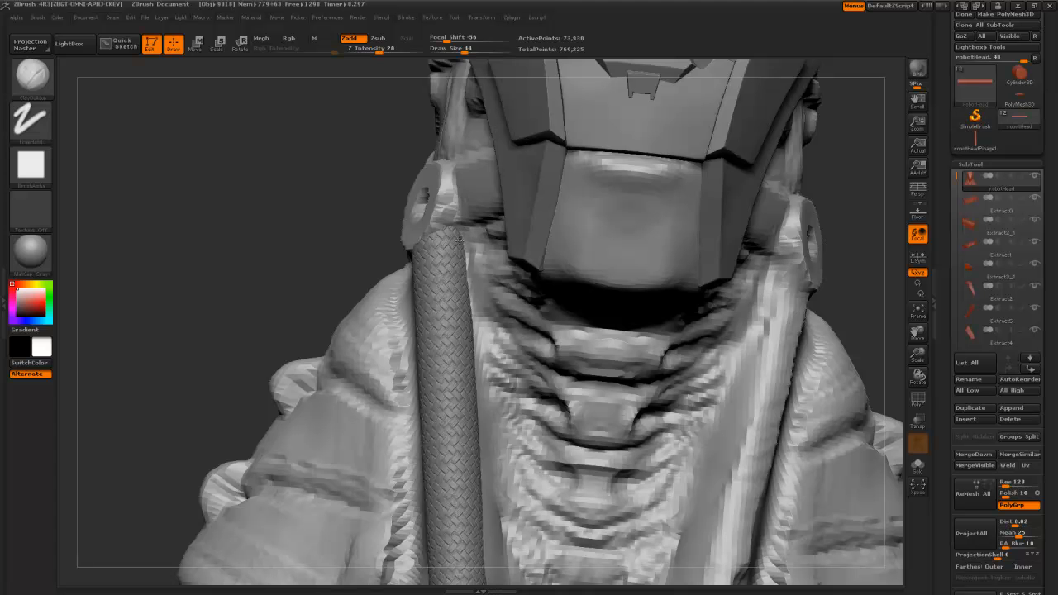
- Orbit the whole bust to review the pipe from the front, sides and back
alt+drag(298, 226, 464, 401)
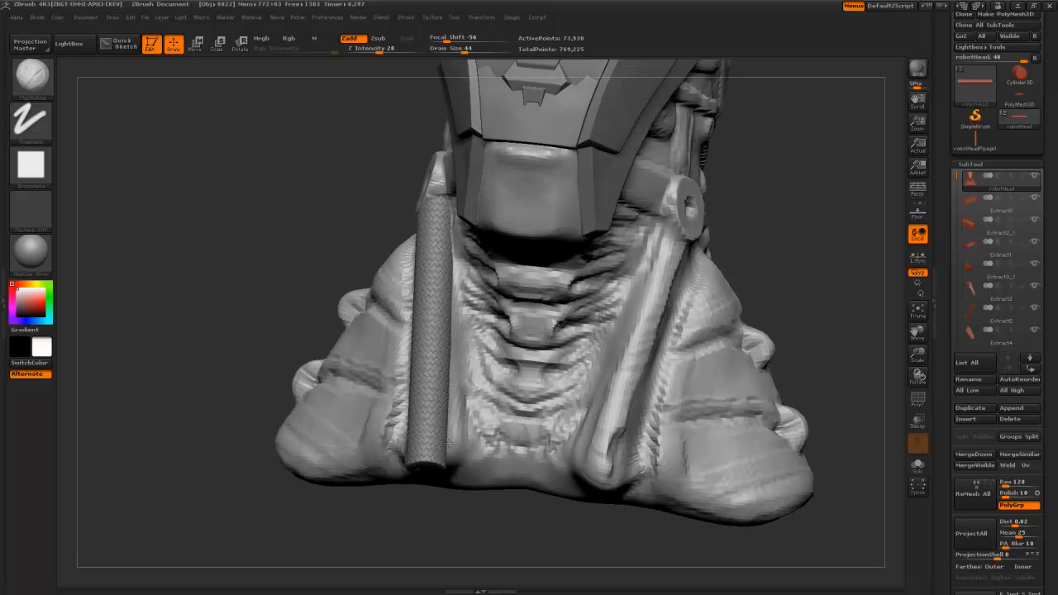
drag(326, 193, 444, 439)
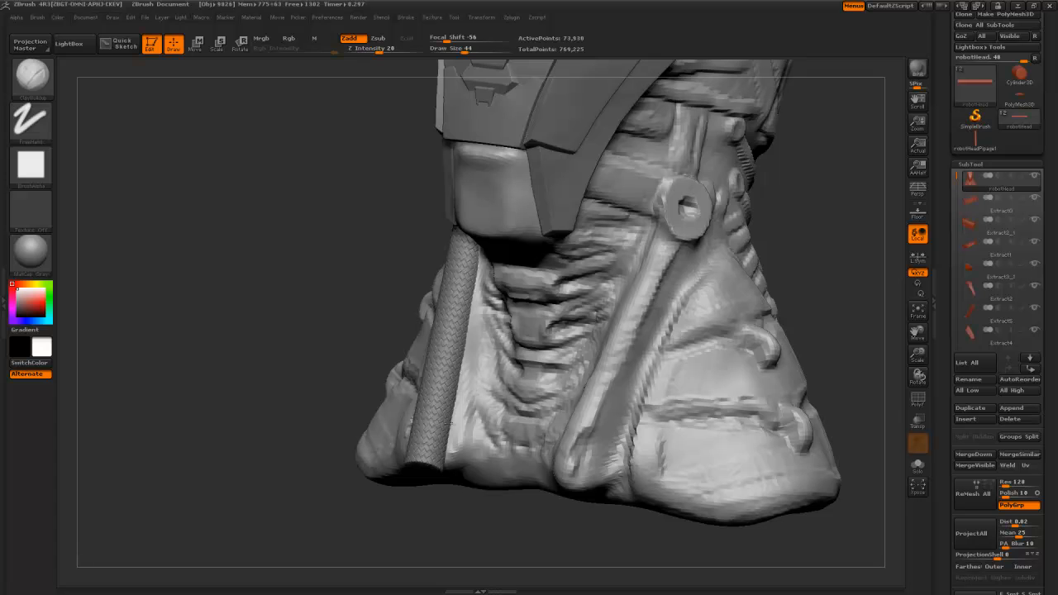
drag(350, 279, 456, 286)
drag(353, 261, 489, 445)
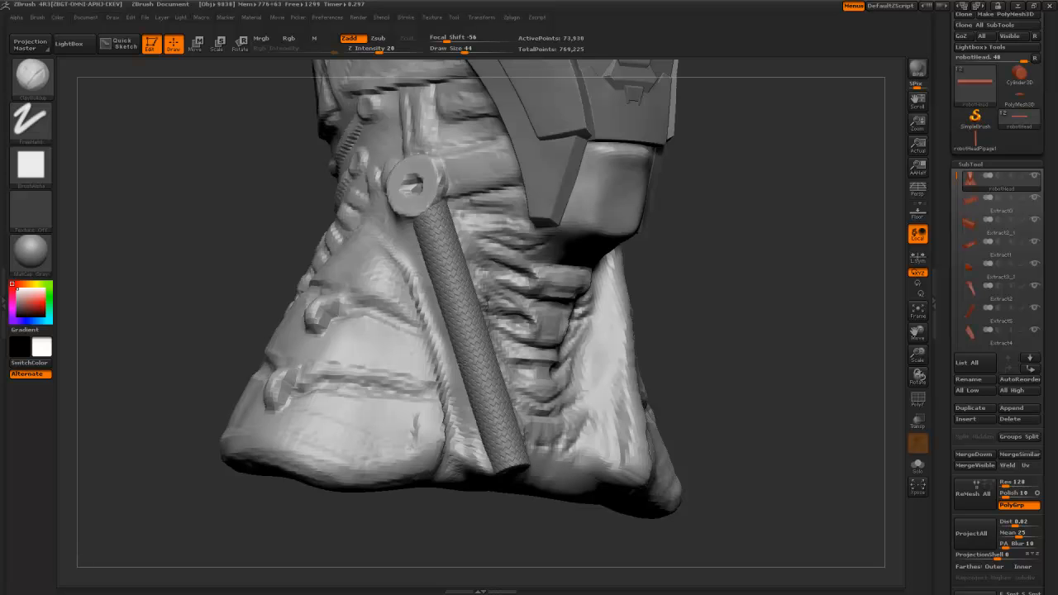
drag(268, 205, 368, 285)
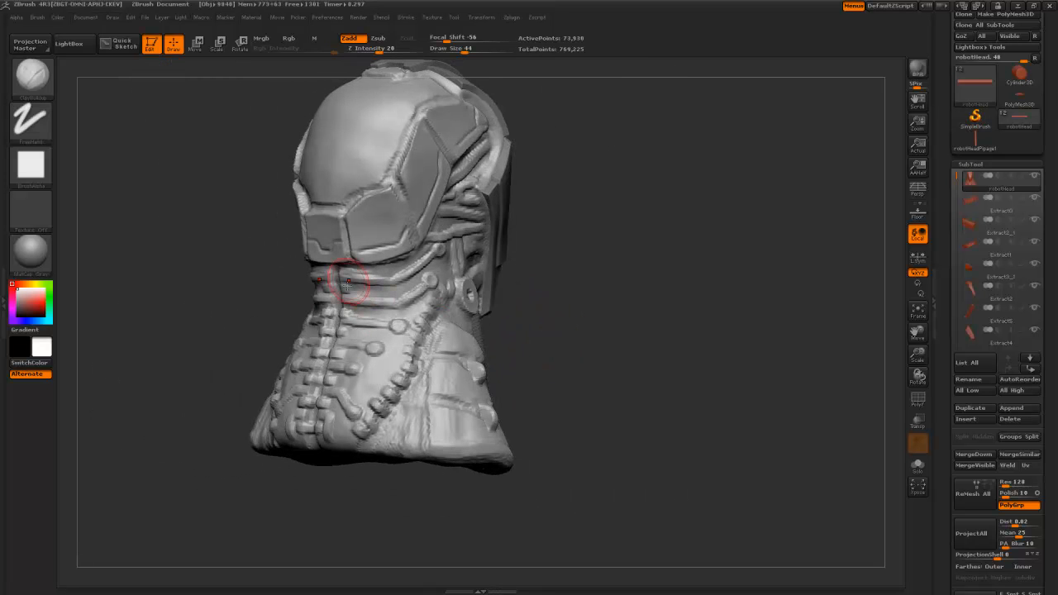
- Turn the neck into view and Shift-smooth the surface beside the woven pipe
drag(357, 484, 364, 397)
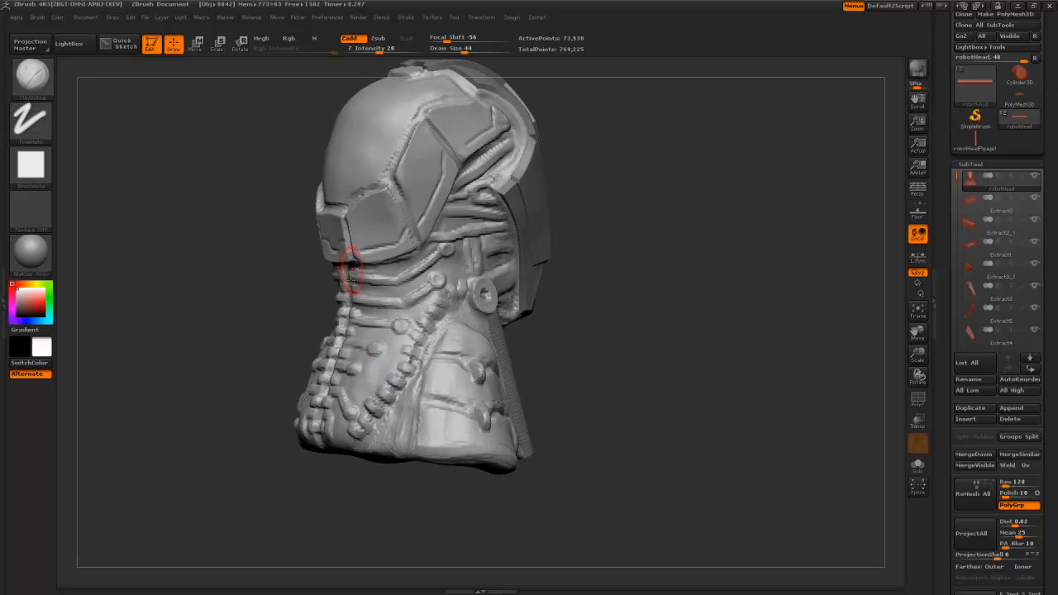
drag(507, 305, 520, 266)
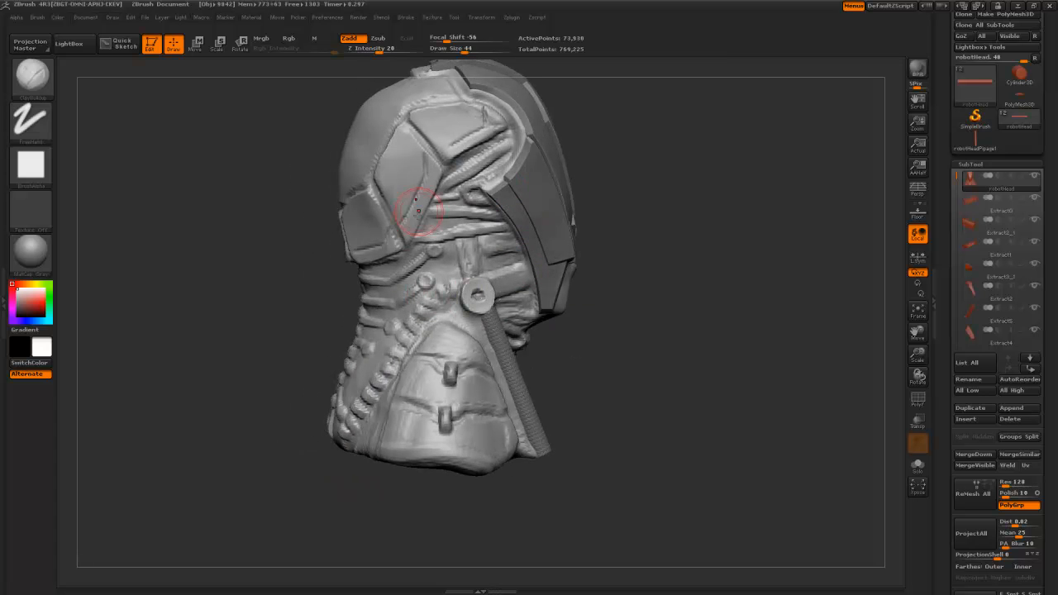
drag(255, 297, 240, 216)
key(shift)
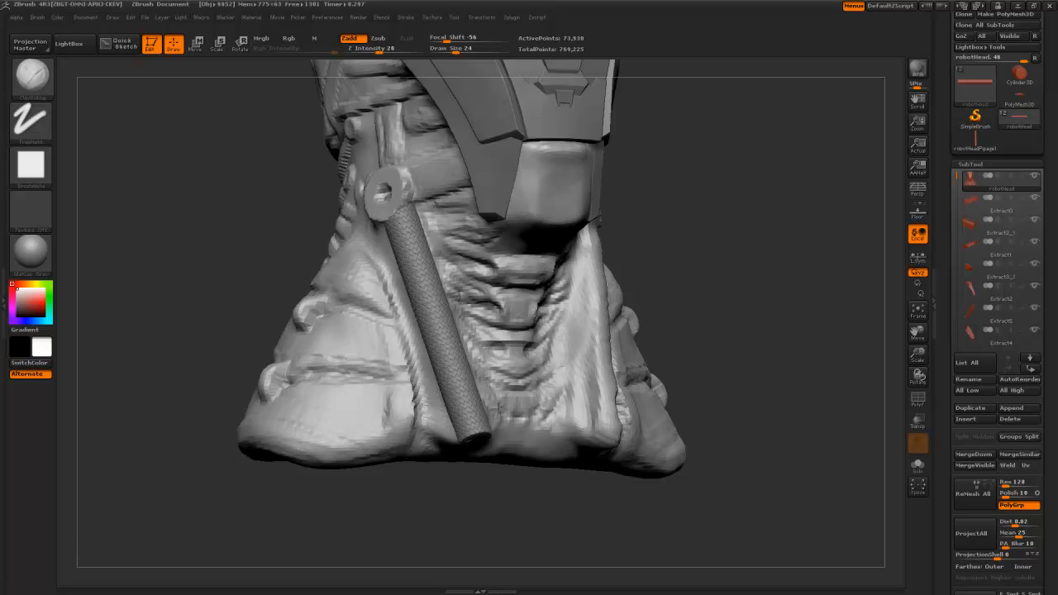
drag(408, 279, 342, 224)
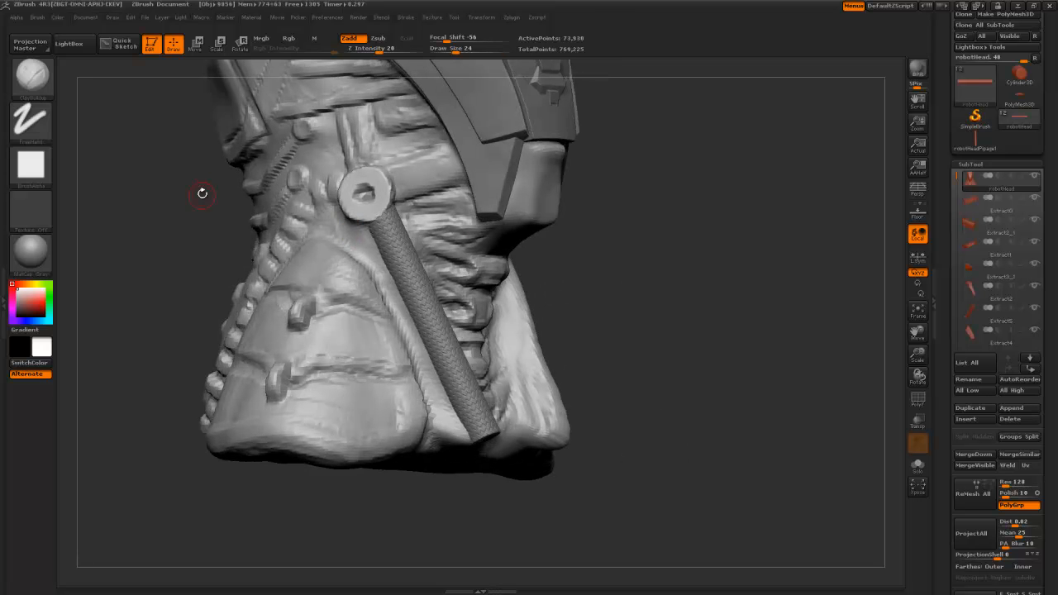
drag(202, 193, 370, 229)
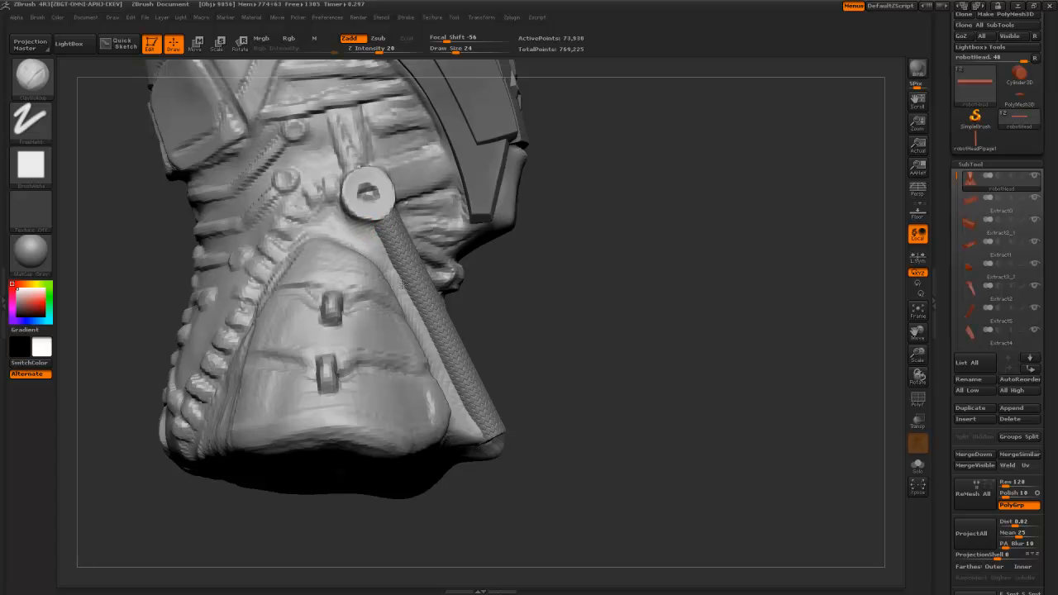
drag(508, 331, 340, 275)
drag(229, 228, 285, 269)
mouse_move(438, 408)
shift+mouse_down()
mouse_move(444, 420)
mouse_move(469, 405)
shift+mouse_up()
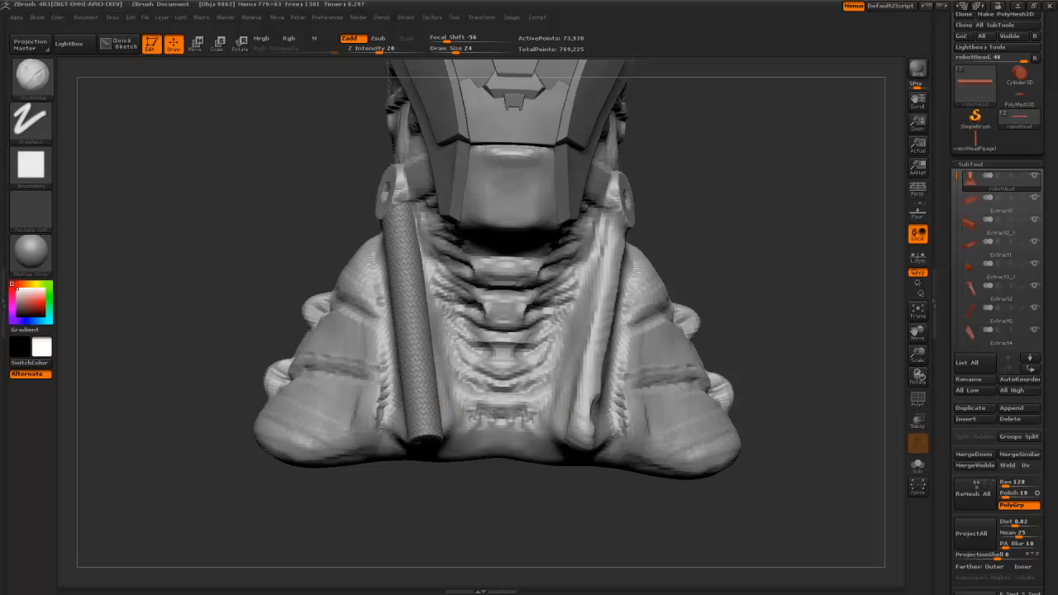
- Zoom in on the smoothed neck and orbit the bust to review it
mouse_move(231, 276)
mouse_down()
mouse_move(258, 252)
mouse_move(289, 318)
mouse_move(335, 358)
mouse_up()
mouse_move(264, 331)
mouse_down()
mouse_move(231, 235)
mouse_move(227, 331)
mouse_move(426, 252)
mouse_up()
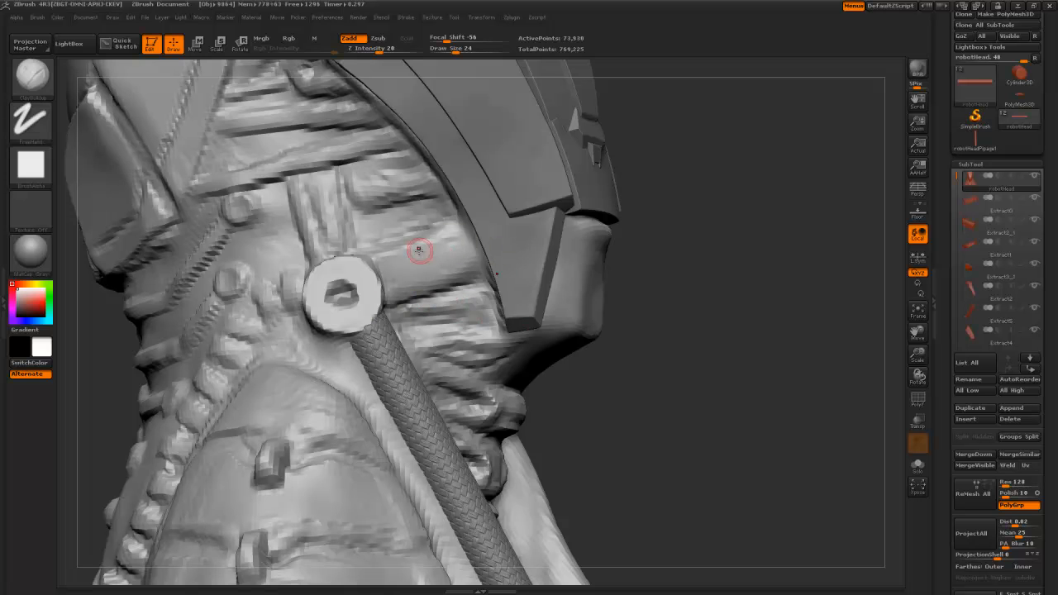
drag(653, 477, 575, 392)
drag(303, 295, 343, 267)
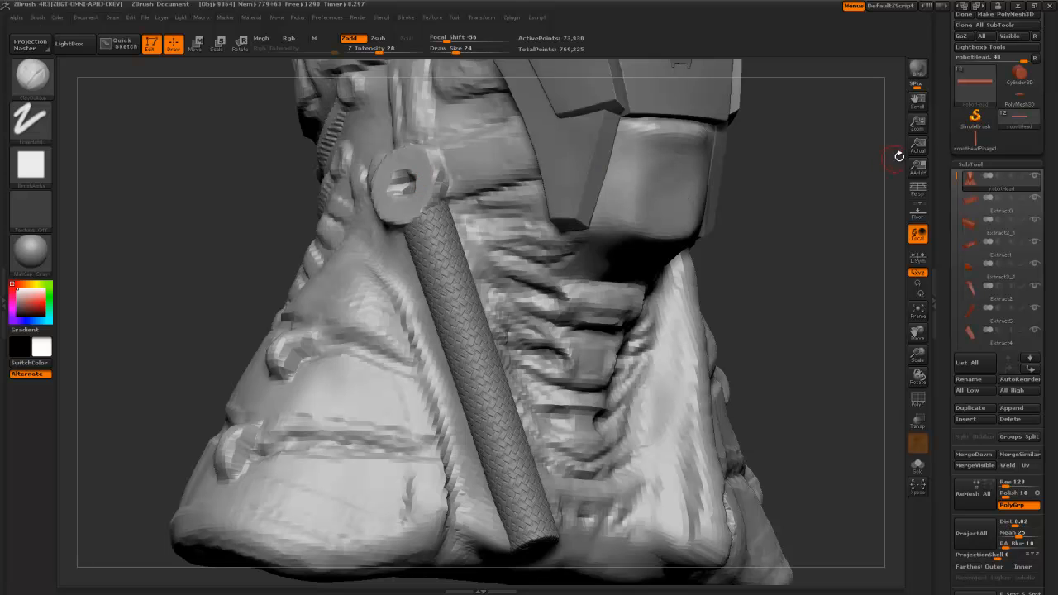
- Compare the Cylinder3D against the robot head, zooming in on the neck's round bolt
click(1022, 76)
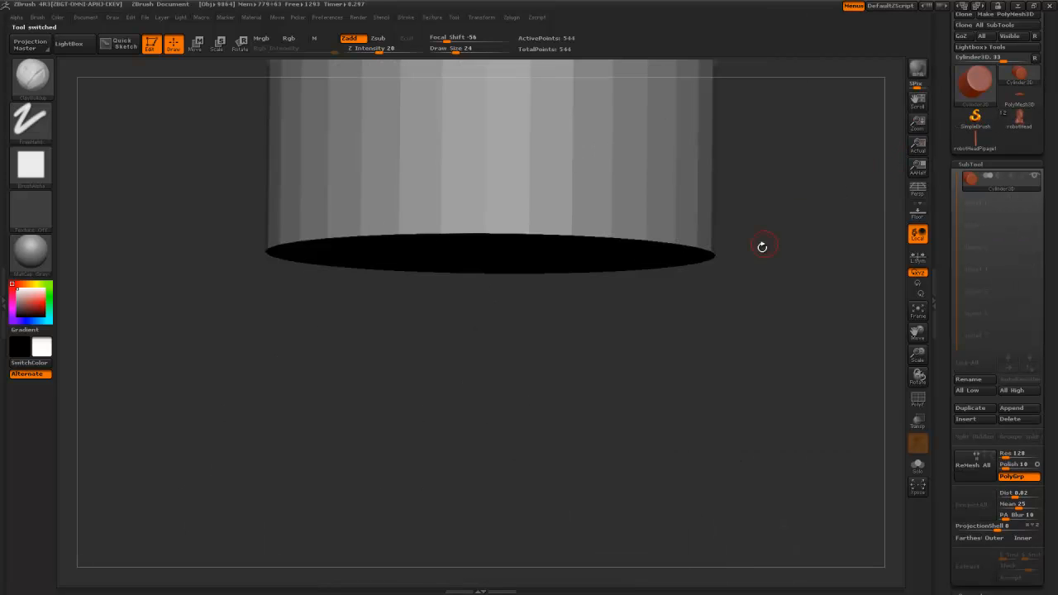
alt+drag(721, 188, 666, 418)
mouse_move(636, 347)
shift+mouse_down()
mouse_move(637, 373)
mouse_move(653, 352)
shift+mouse_up()
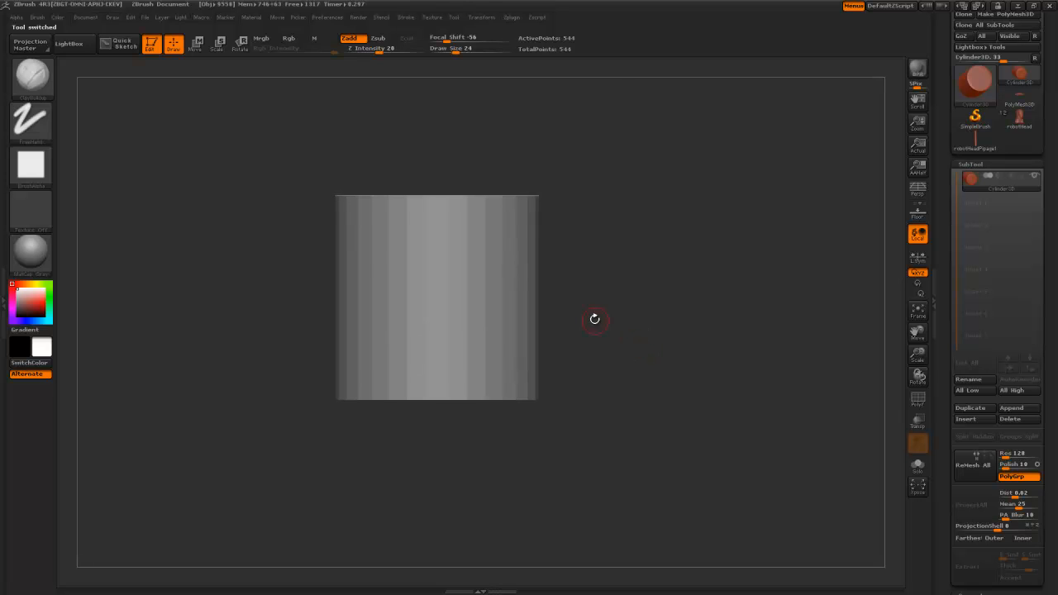
click(1015, 124)
drag(604, 292, 634, 290)
mouse_move(577, 387)
alt+mouse_down()
mouse_move(585, 349)
mouse_move(546, 376)
mouse_move(574, 386)
mouse_move(556, 352)
mouse_move(594, 465)
alt+mouse_up()
alt+drag(598, 323, 592, 465)
alt+drag(446, 360, 443, 408)
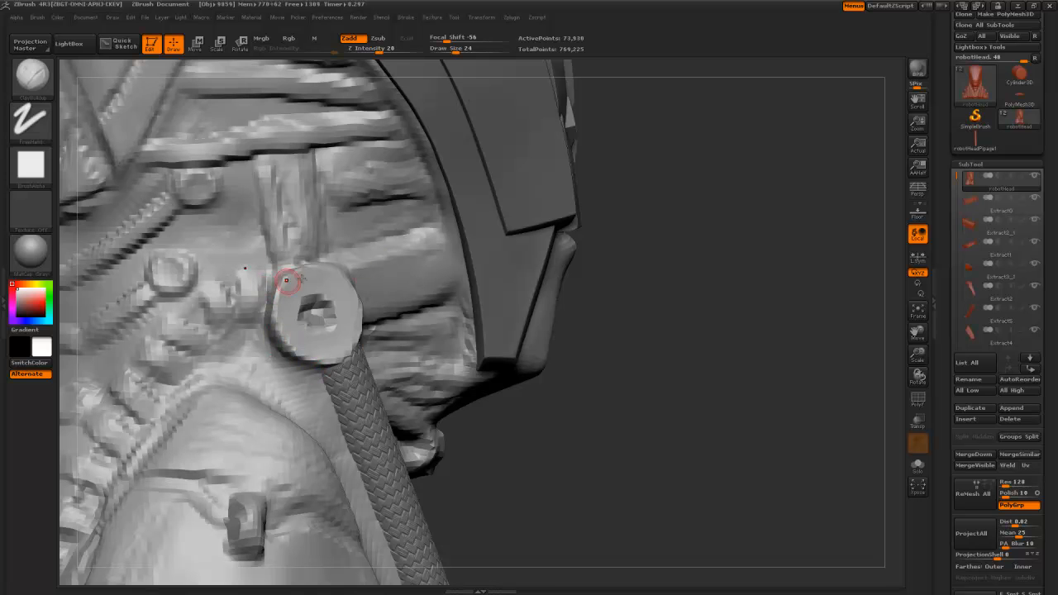
- Clip the top off the Cylinder3D with a horizontal ClipCurve stroke
click(1019, 74)
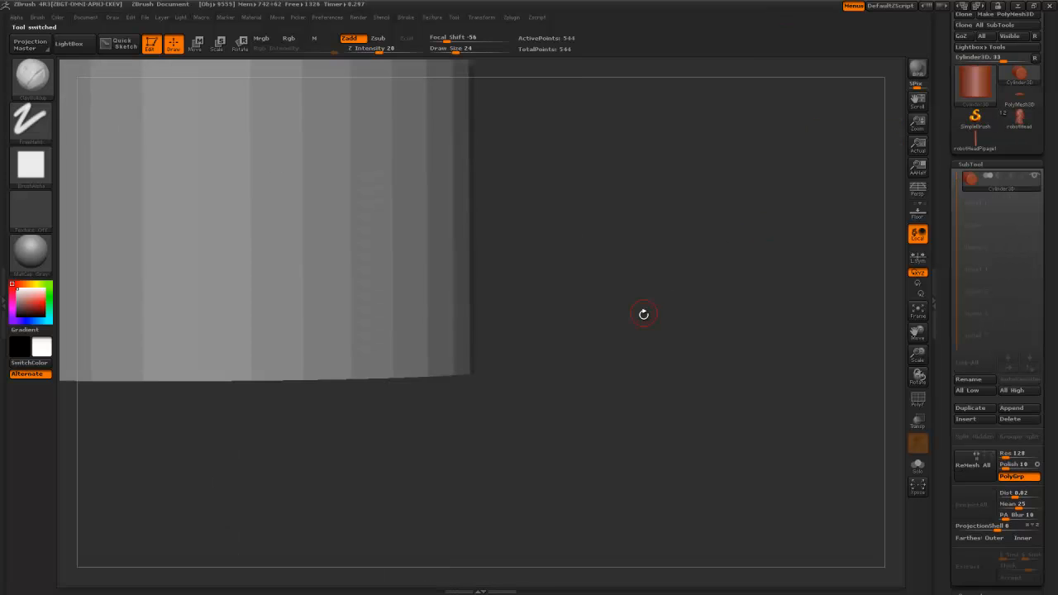
alt+drag(519, 208, 574, 418)
key(b)
key(c)
key(b)
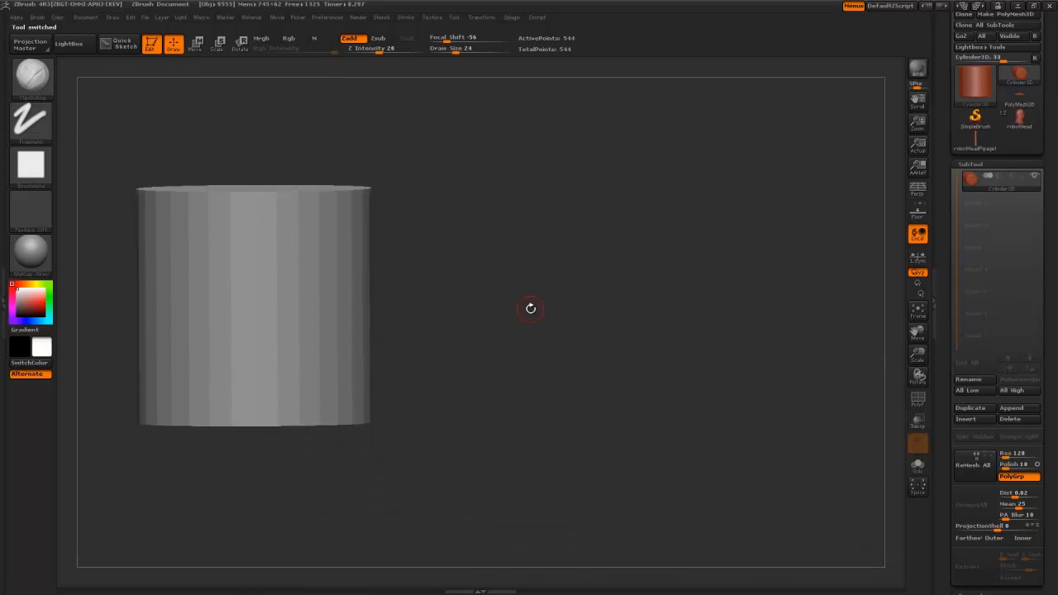
shift+drag(529, 306, 472, 293)
alt+drag(451, 290, 513, 316)
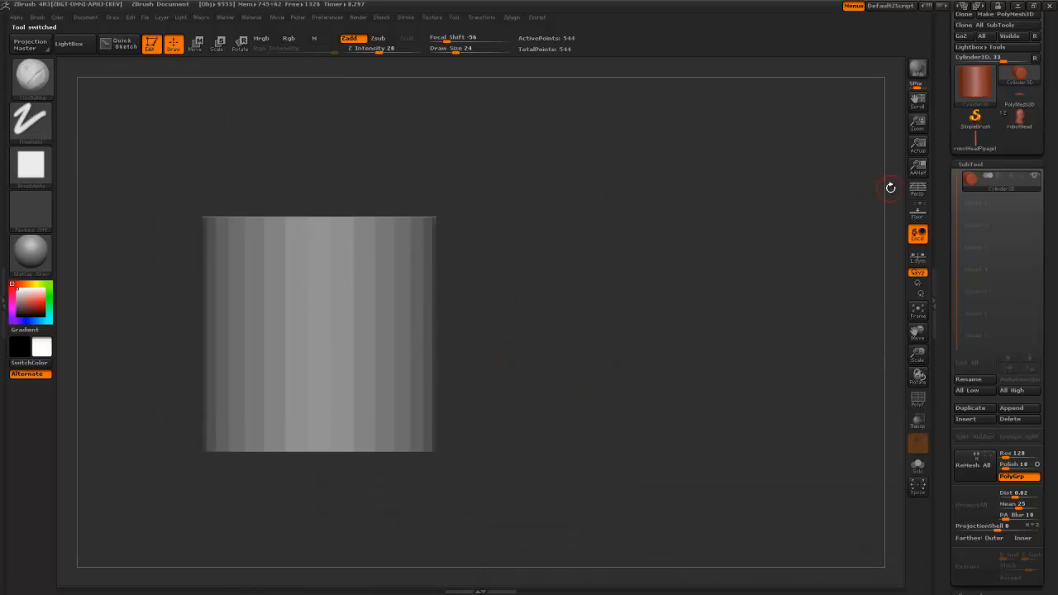
ctrl+shift+drag(140, 303, 558, 303)
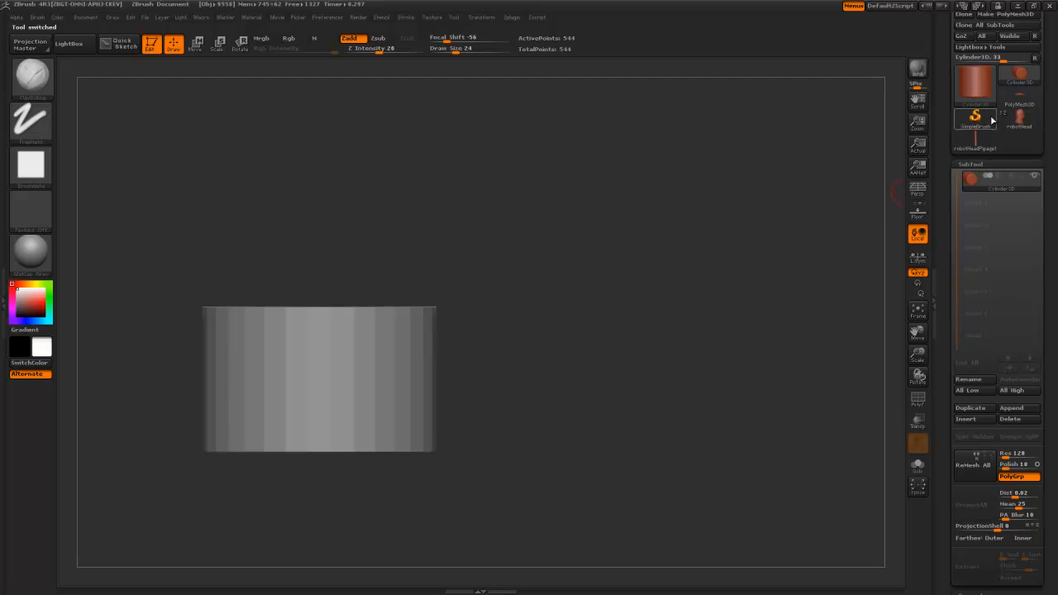
- Check the clipped cylinder against the robot head from the front
click(1029, 124)
drag(697, 331, 711, 280)
click(1037, 83)
drag(642, 357, 690, 541)
drag(950, 442, 951, 568)
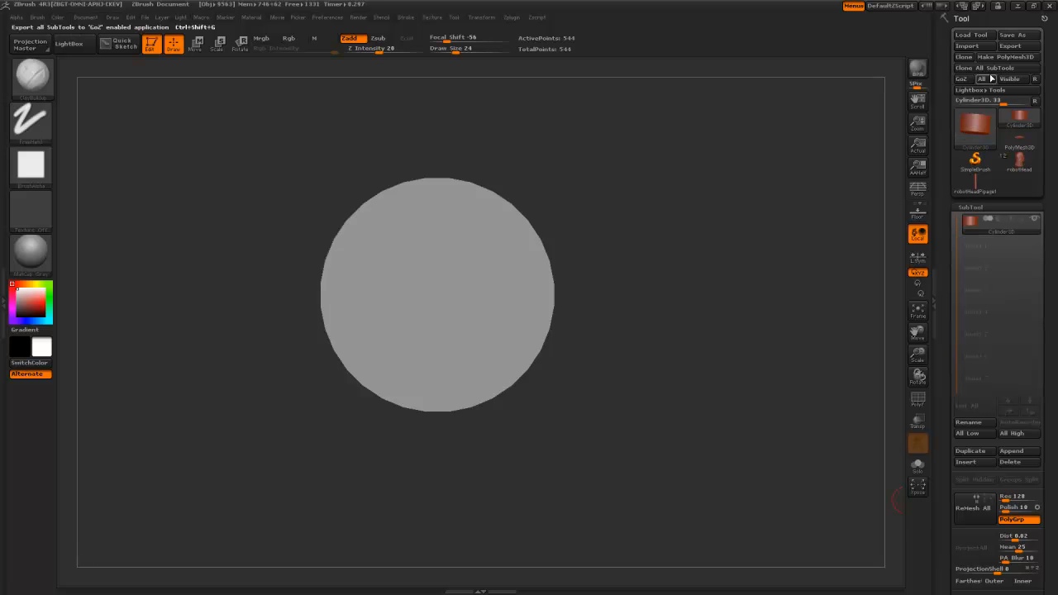
- Convert the short cylinder to a PolyMesh3D and enable DynaMesh on it
click(996, 57)
drag(949, 392, 944, 262)
click(973, 399)
drag(816, 338, 716, 286)
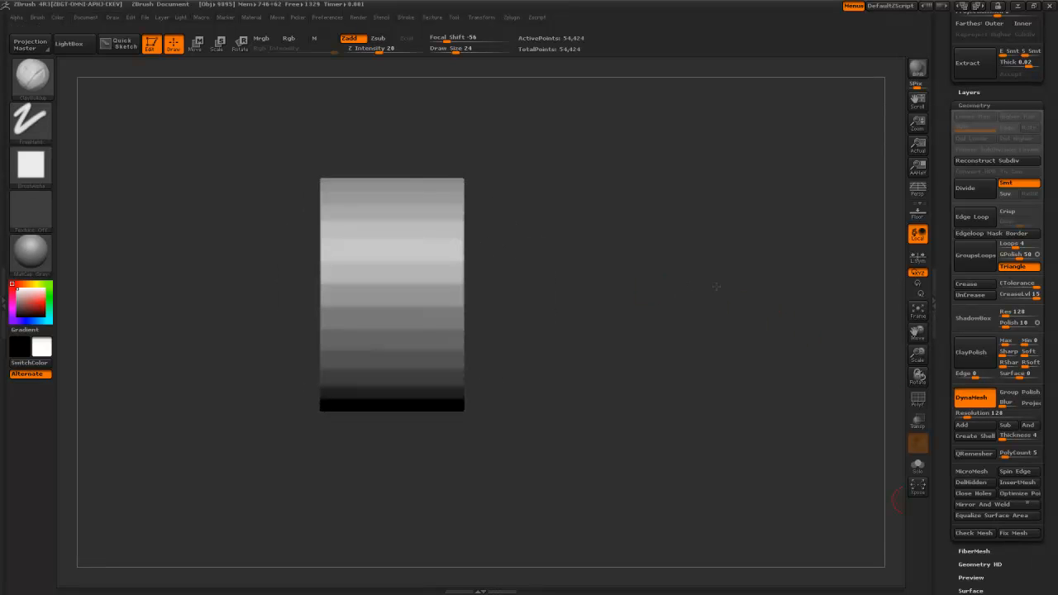
- Relax the banded surface and raise Polish to round the cylinder's edges into a rim
drag(948, 490, 946, 390)
click(956, 386)
click(964, 284)
click(969, 253)
drag(969, 252, 981, 251)
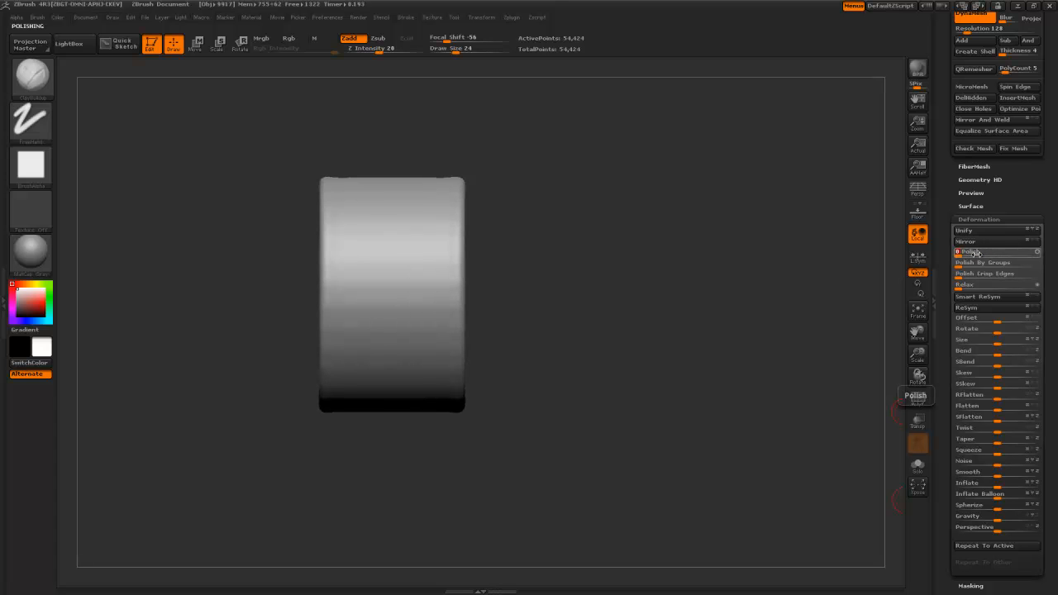
drag(541, 233, 489, 260)
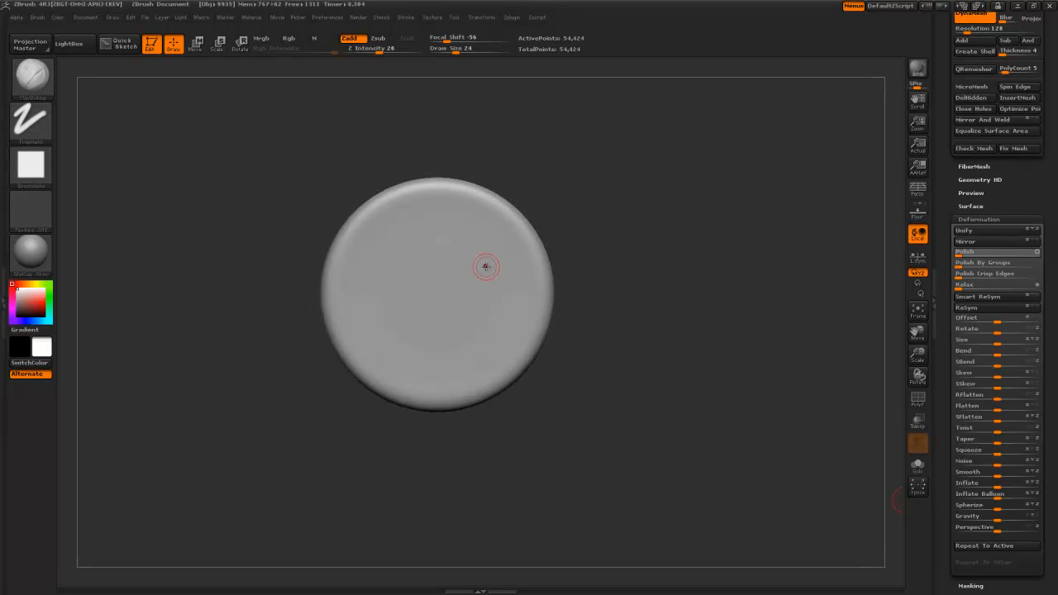
- Clip the cylinder's right and left ends flat with the ClipCircleCenter and ClipCurve brushes
key(b)
key(c)
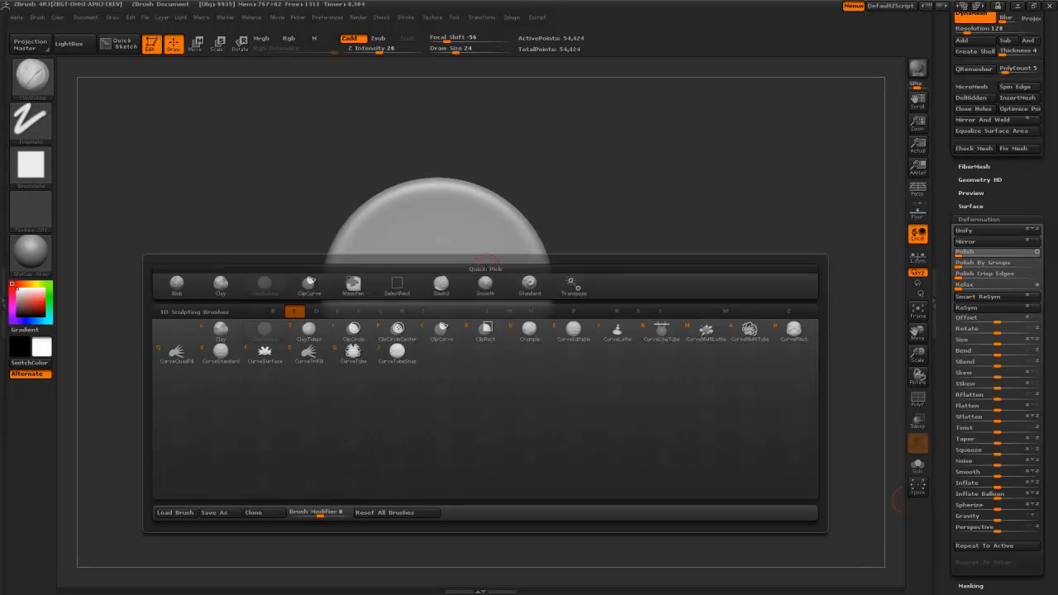
click(402, 339)
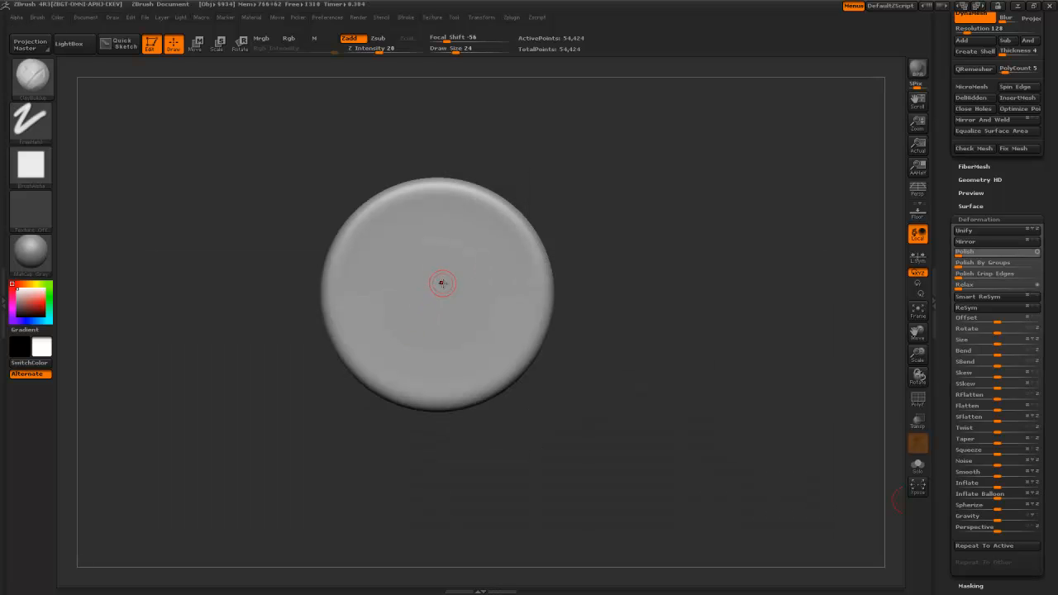
drag(581, 397, 636, 403)
key(b)
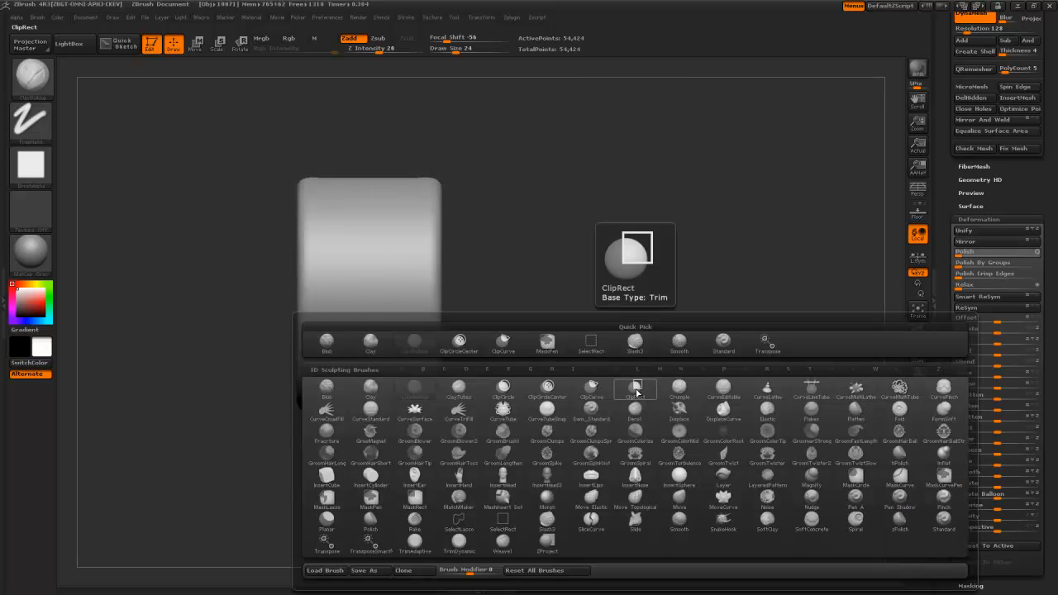
click(617, 391)
ctrl+shift+drag(449, 138, 436, 488)
ctrl+shift+drag(330, 450, 322, 147)
ctrl+shift+drag(425, 133, 423, 514)
drag(591, 454, 567, 447)
- Stretch the cylinder wider with a Move transpose and re-DynaMesh it
key(w)
shift+drag(409, 296, 318, 304)
ctrl+drag(520, 267, 530, 383)
key(q)
- Trim the stretched cylinder's right side again and draw a new vertical clip line
mouse_move(446, 136)
ctrl+shift+mouse_down()
mouse_move(421, 479)
mouse_move(446, 485)
mouse_move(431, 492)
ctrl+shift+mouse_up()
key(space)
mouse_move(298, 493)
ctrl+shift+mouse_down()
mouse_move(307, 148)
mouse_move(272, 146)
mouse_move(279, 154)
ctrl+shift+mouse_up()
key(space)
mouse_move(577, 255)
mouse_down()
mouse_move(554, 264)
mouse_move(268, 243)
mouse_move(237, 262)
mouse_move(599, 310)
mouse_move(605, 298)
mouse_move(562, 299)
mouse_up()
alt+drag(741, 330, 708, 362)
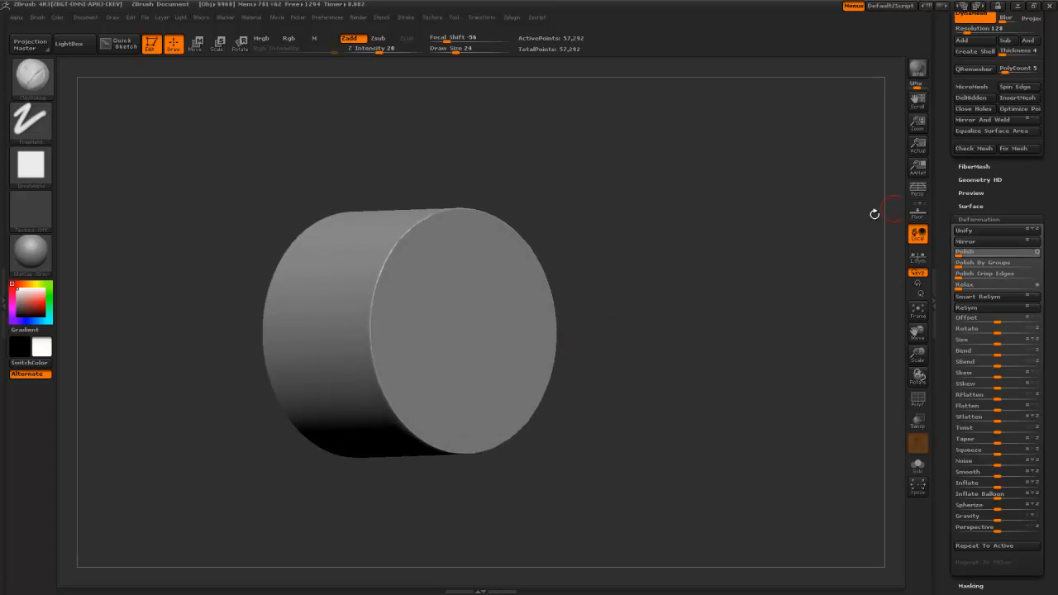
shift+drag(875, 214, 659, 286)
mouse_move(389, 130)
ctrl+shift+mouse_down()
mouse_move(389, 540)
mouse_move(335, 546)
ctrl+shift+mouse_up()
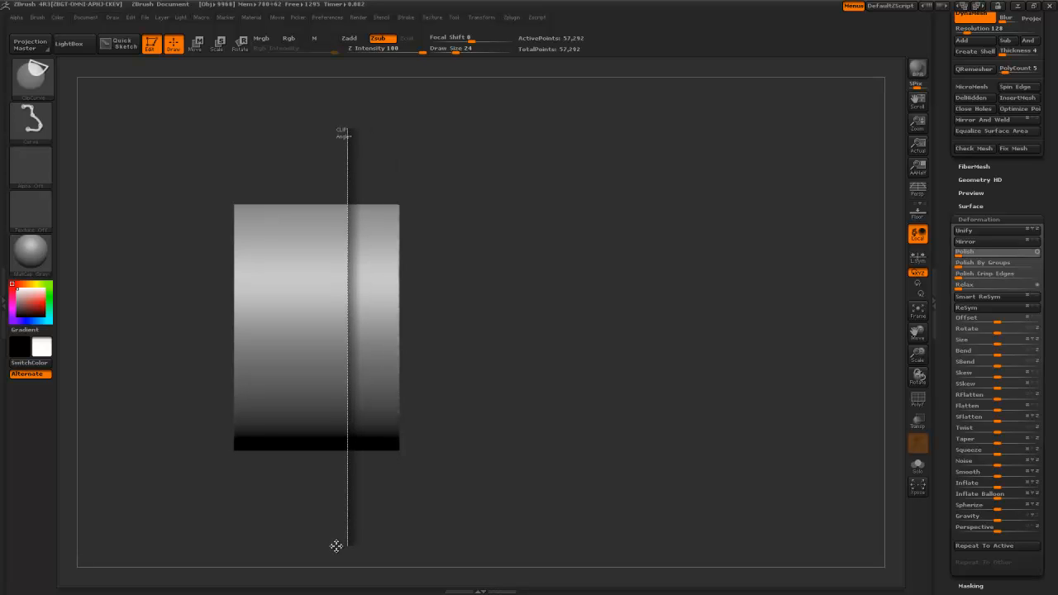
- Undo the last clip, duplicate the cylinder, and clip the duplicate's left part away
key(ctrl+z)
drag(948, 232, 949, 508)
click(982, 334)
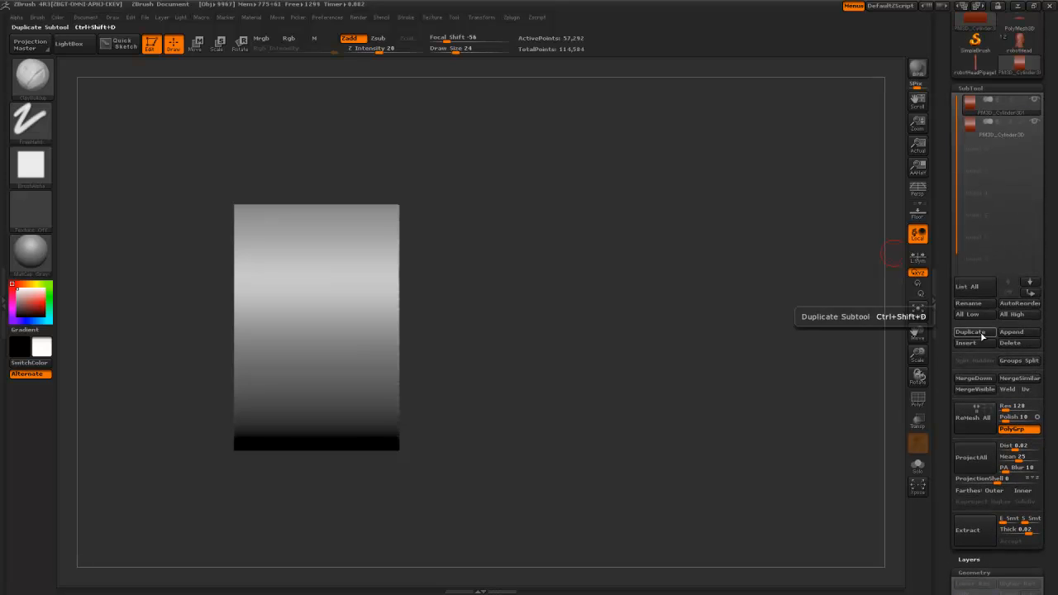
mouse_move(339, 141)
ctrl+shift+mouse_down()
mouse_move(342, 514)
mouse_move(373, 515)
mouse_move(360, 517)
ctrl+shift+mouse_up()
ctrl+shift+drag(240, 499, 240, 195)
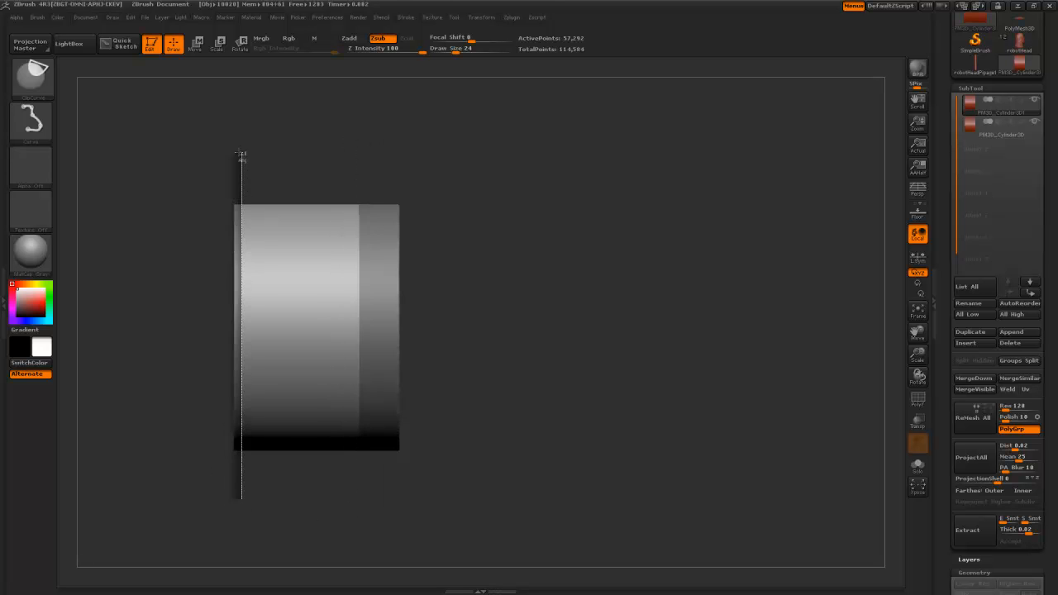
ctrl+shift+drag(241, 153, 241, 153)
- Scale up the rear cylinder section with the transpose tools
drag(463, 345, 471, 355)
key(w)
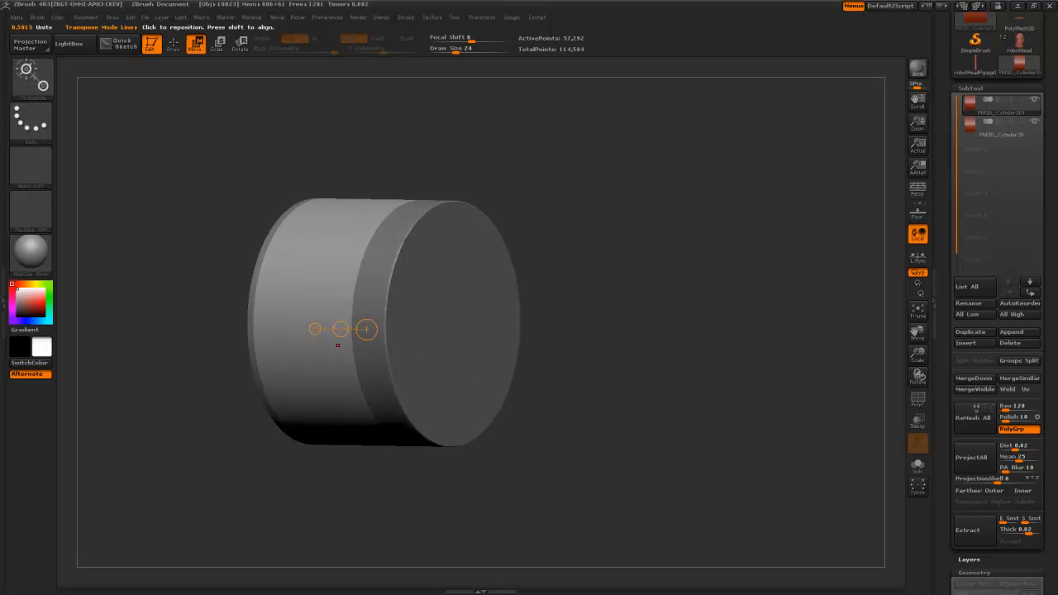
key(r)
key(e)
drag(941, 509, 952, 345)
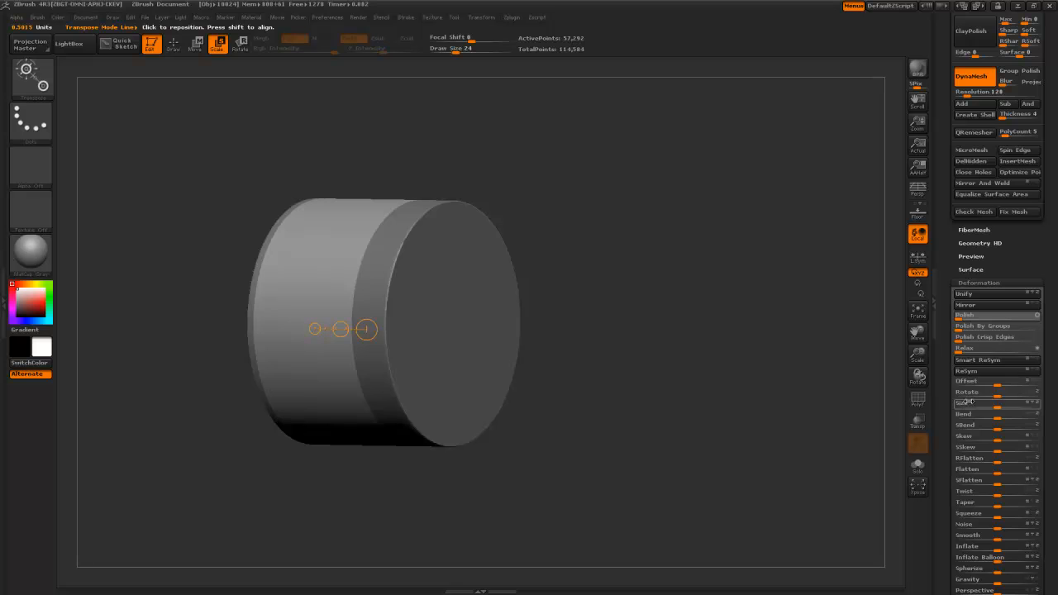
drag(1002, 406, 1005, 406)
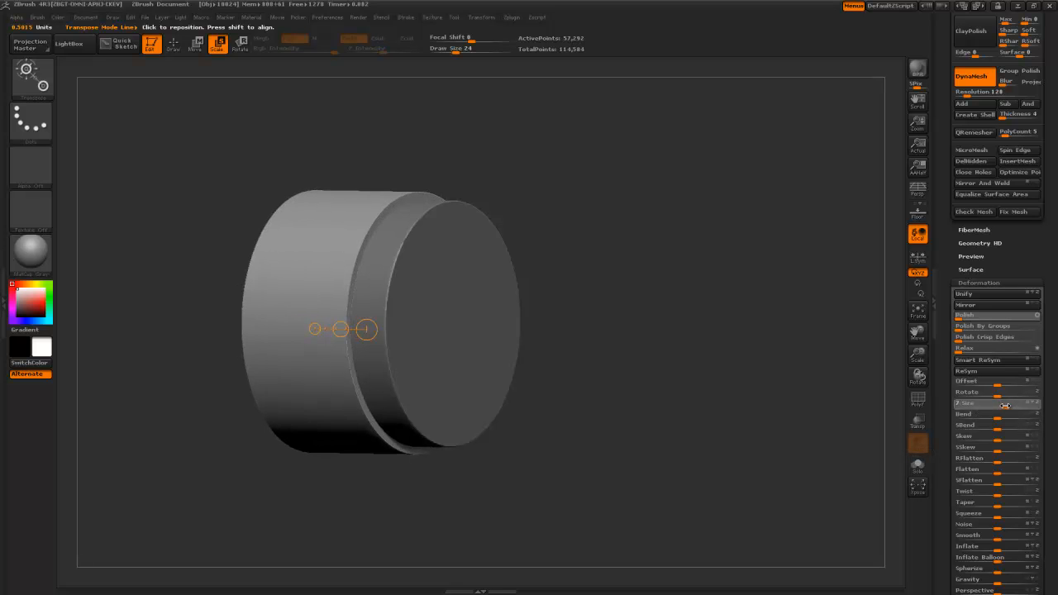
click(319, 215)
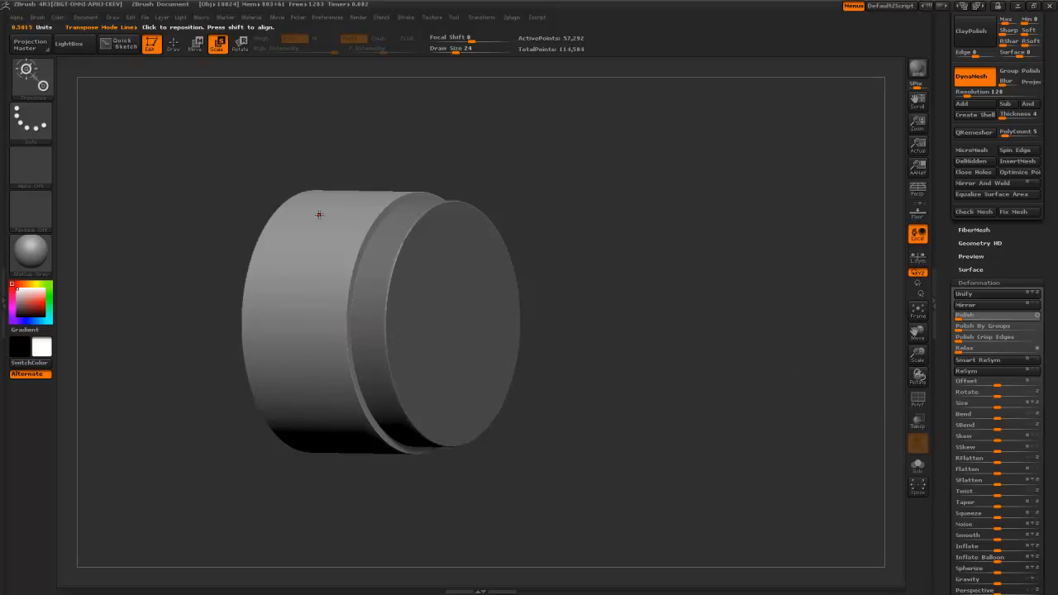
drag(941, 186, 951, 397)
- Select the main cylinder subtool, hide the other, and DynaMesh it to 54,369 points
click(1035, 220)
click(1035, 210)
alt+drag(679, 240, 748, 232)
mouse_move(711, 238)
mouse_down()
mouse_move(658, 248)
mouse_move(670, 276)
mouse_up()
key(q)
drag(658, 263, 691, 256)
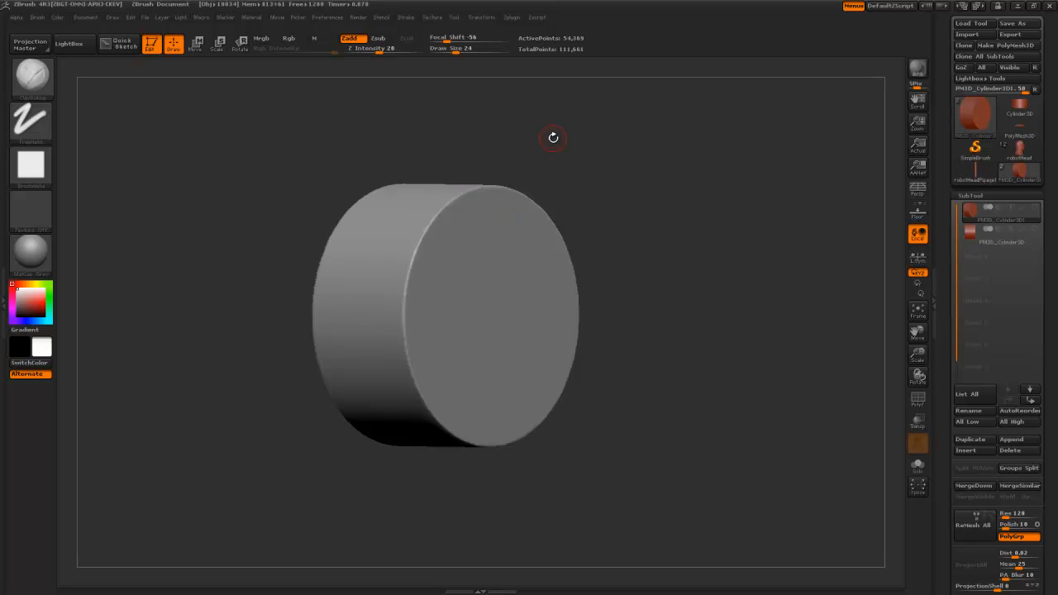
- Dock the Transform palette and enable Z-axis radial symmetry with RadialCount 22
drag(555, 126, 573, 157)
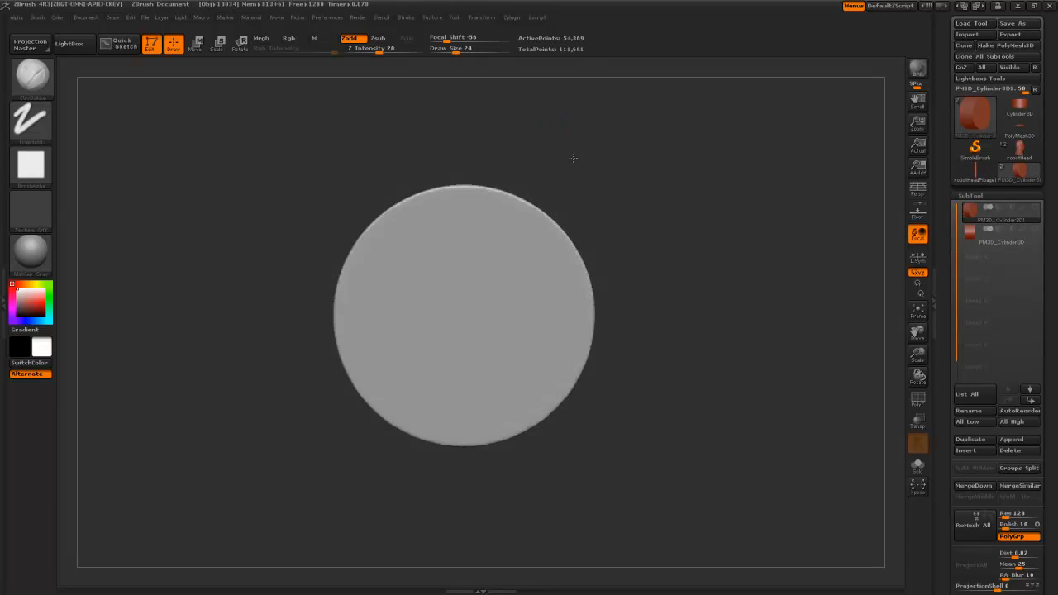
click(484, 16)
drag(474, 32, 943, 199)
click(988, 264)
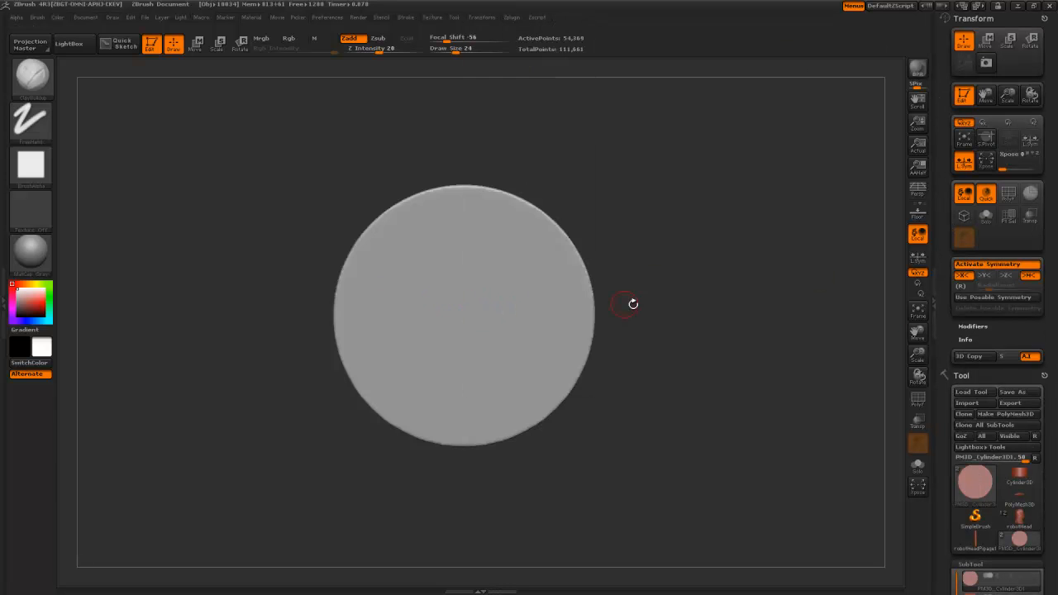
click(961, 286)
click(964, 276)
click(985, 275)
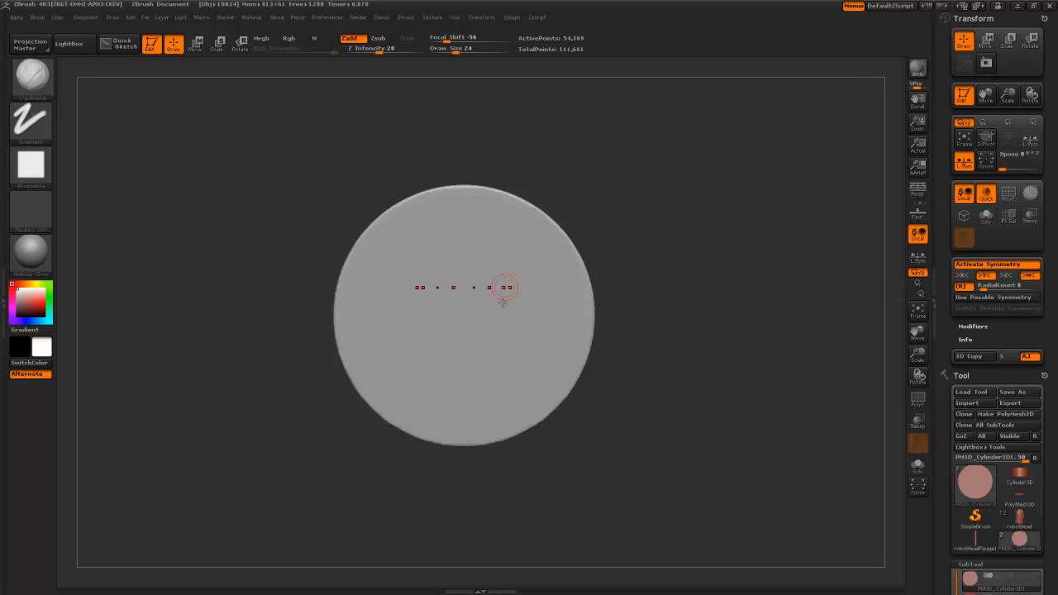
click(1007, 275)
click(986, 276)
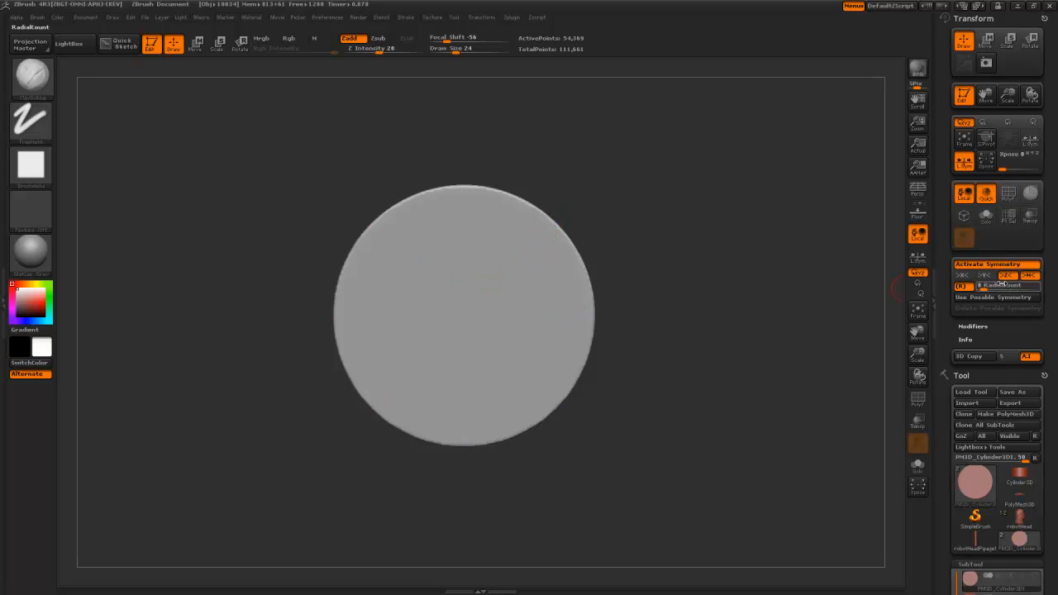
click(990, 287)
text(22)
key(Return)
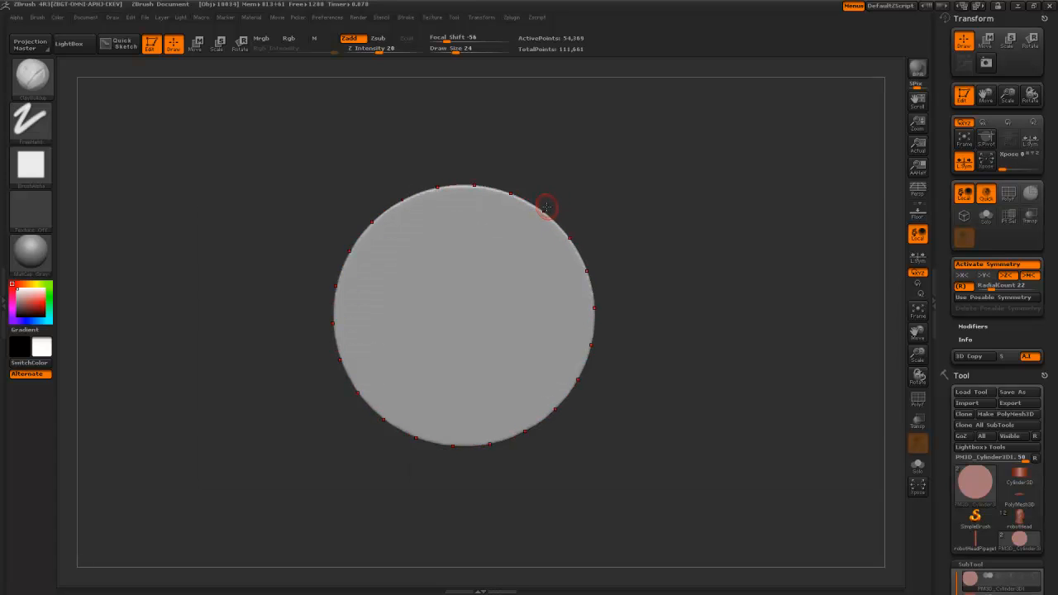
- Cut and deepen 22 rounded notches around the rim with ClipCircleCenter, DynaMeshing to 56,314 points
key(b)
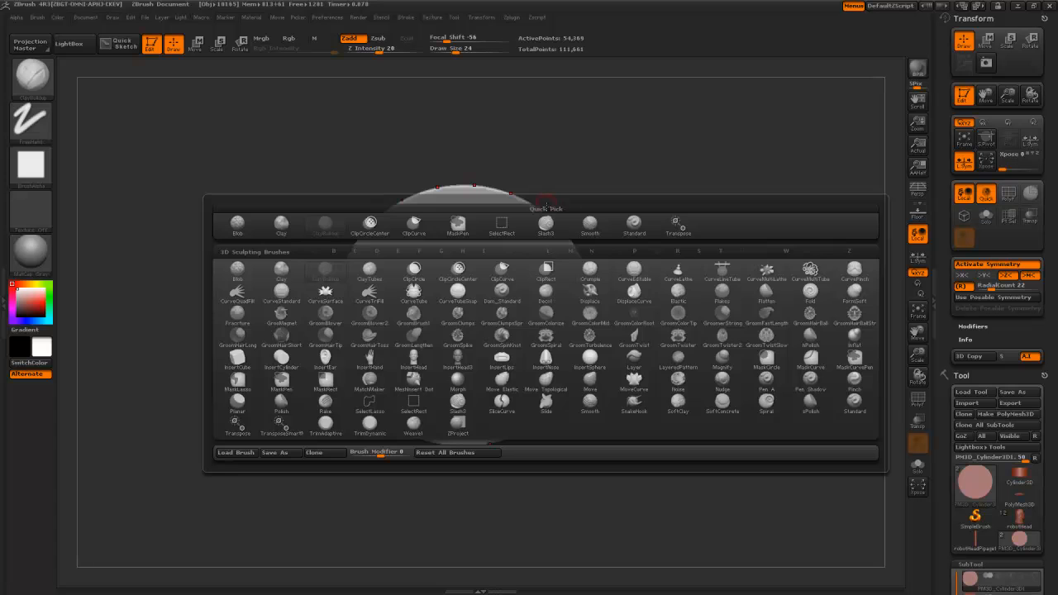
key(c)
key(p)
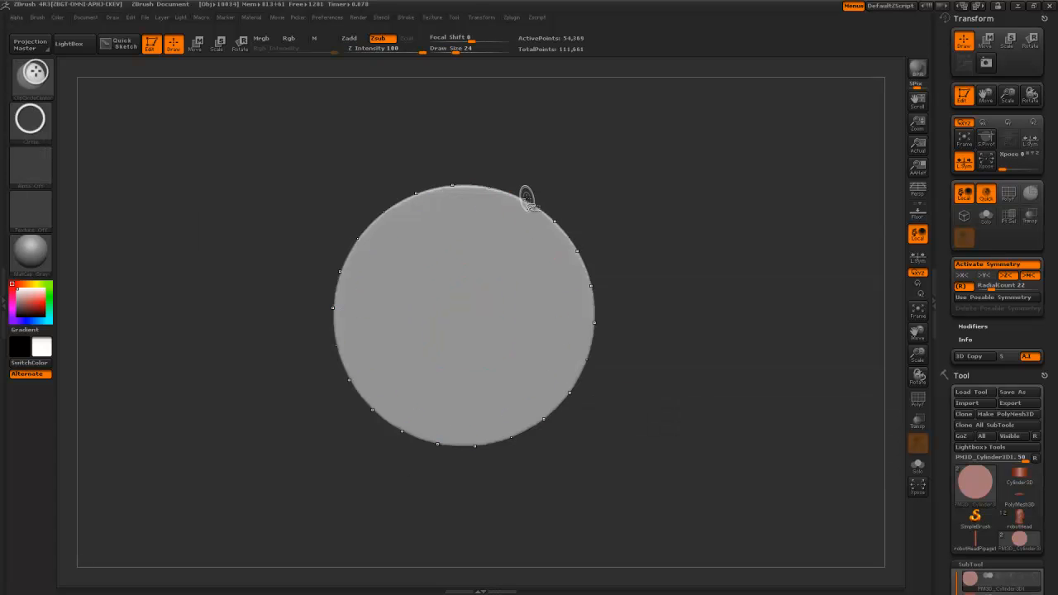
ctrl+shift+drag(528, 197, 520, 205)
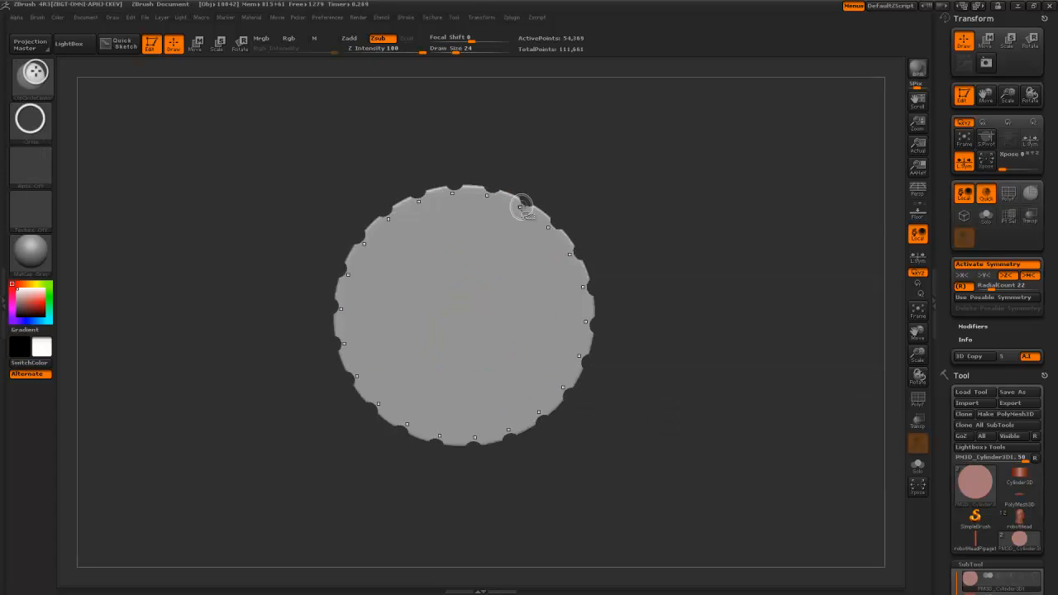
mouse_move(664, 246)
mouse_down()
mouse_move(657, 279)
mouse_move(664, 234)
mouse_move(633, 236)
mouse_move(676, 224)
mouse_move(678, 235)
mouse_up()
mouse_move(656, 217)
mouse_down()
mouse_move(626, 223)
mouse_move(643, 220)
mouse_up()
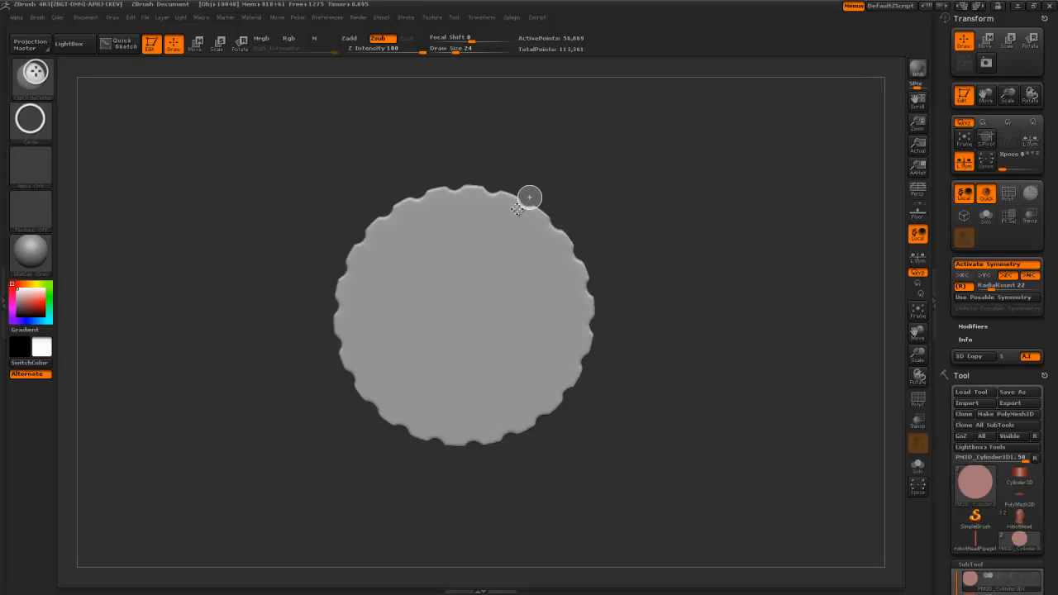
ctrl+shift+drag(517, 210, 517, 210)
drag(608, 174, 626, 189)
mouse_move(556, 239)
mouse_down()
mouse_move(556, 212)
mouse_move(506, 212)
mouse_move(518, 234)
mouse_move(463, 199)
mouse_move(463, 260)
mouse_up()
right_click(556, 213)
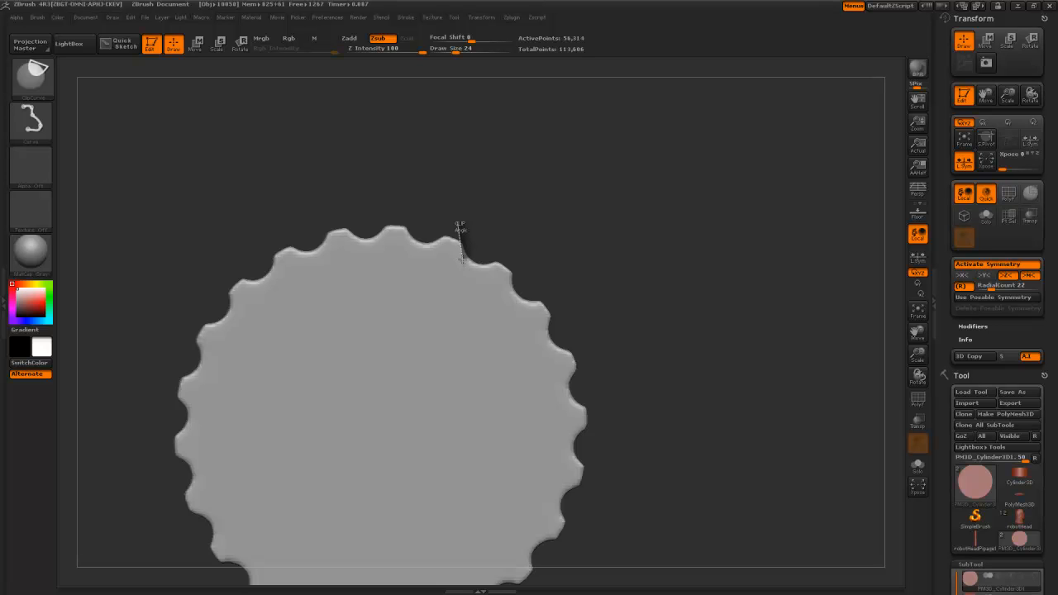
- Clip the rounded teeth into straight radial cuts and DynaMesh the gear
ctrl+shift+drag(506, 265, 504, 271)
mouse_move(514, 269)
ctrl+shift+mouse_down()
mouse_move(557, 286)
mouse_move(555, 277)
ctrl+shift+mouse_up()
ctrl+shift+drag(486, 251, 530, 290)
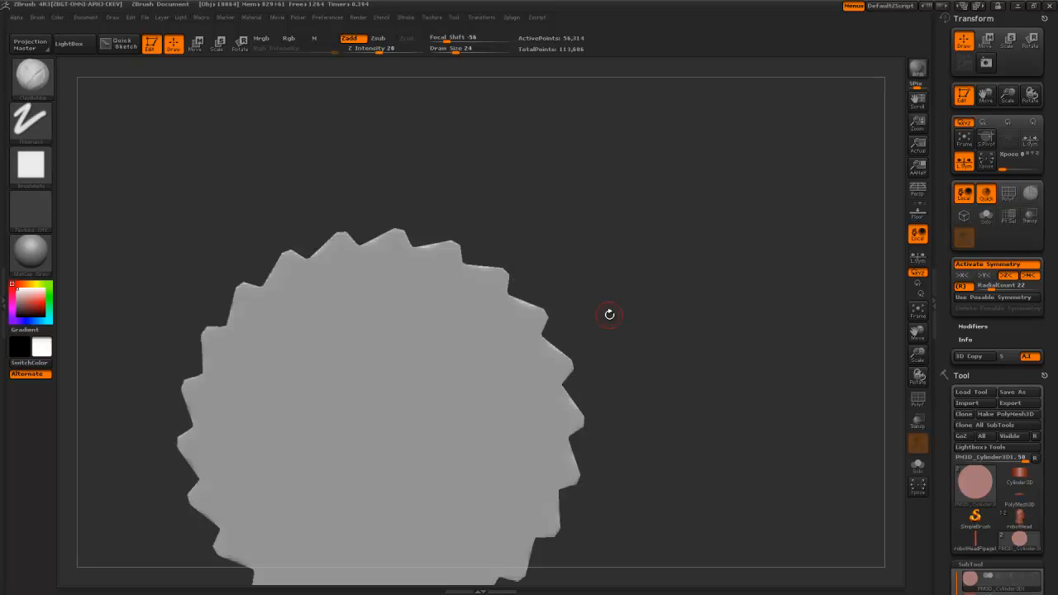
alt+drag(612, 315, 605, 201)
mouse_move(589, 228)
mouse_down()
mouse_move(622, 246)
mouse_move(597, 225)
mouse_up()
ctrl+drag(603, 214, 616, 248)
drag(615, 238, 592, 220)
alt+drag(590, 208, 601, 247)
drag(539, 217, 570, 215)
- Trim both gear sides straight and clip the tooth edges into sharp points
mouse_move(505, 179)
ctrl+shift+mouse_down()
mouse_move(505, 472)
mouse_move(472, 576)
mouse_move(476, 559)
ctrl+shift+mouse_up()
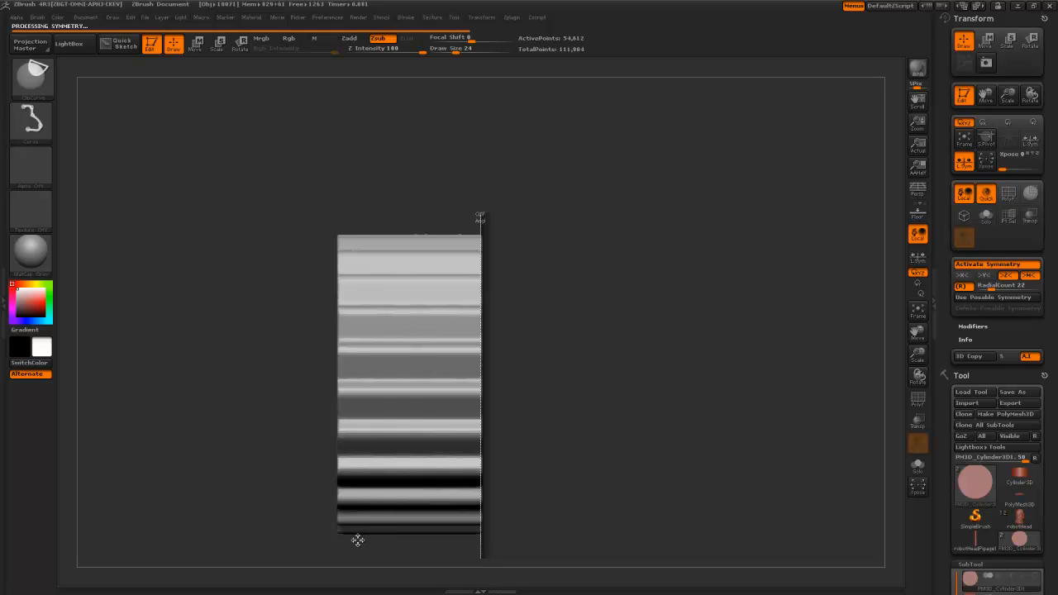
ctrl+shift+drag(344, 544, 345, 182)
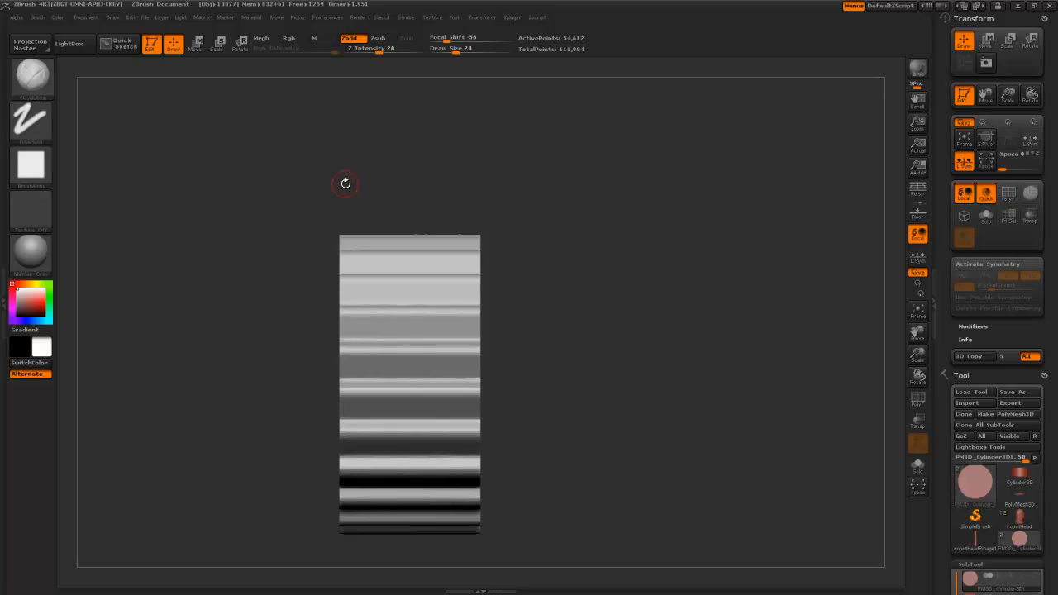
shift+drag(606, 223, 493, 238)
ctrl+shift+drag(325, 190, 366, 248)
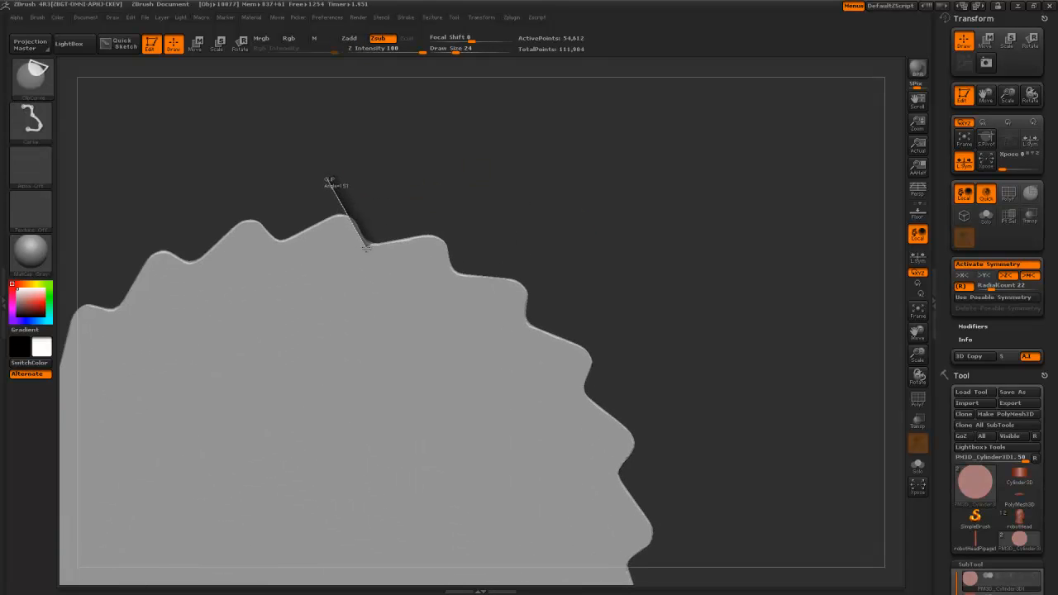
ctrl+shift+drag(380, 248, 469, 228)
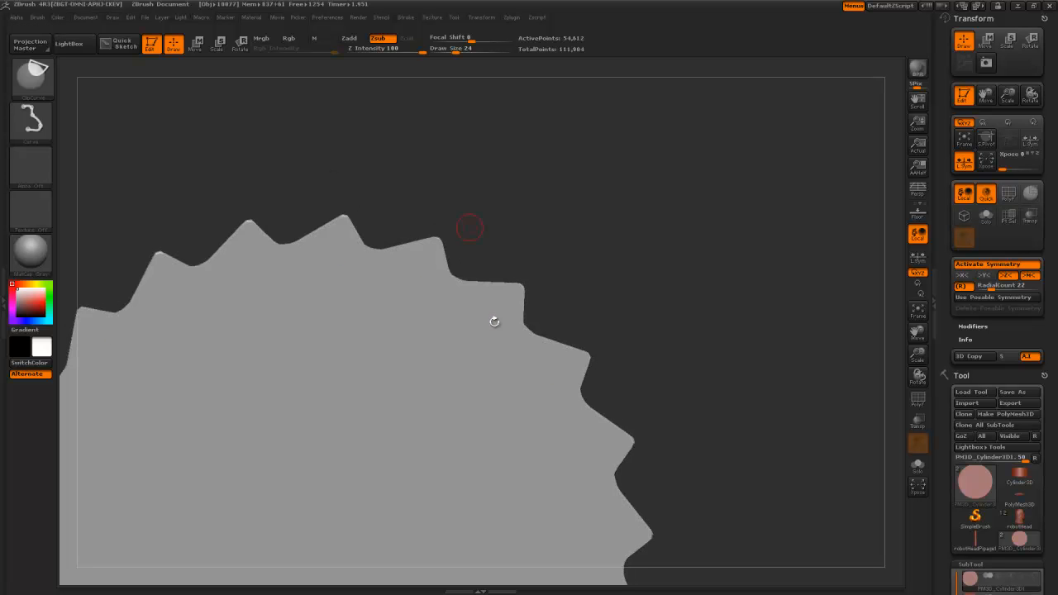
ctrl+shift+drag(401, 207, 472, 259)
ctrl+shift+drag(414, 231, 455, 253)
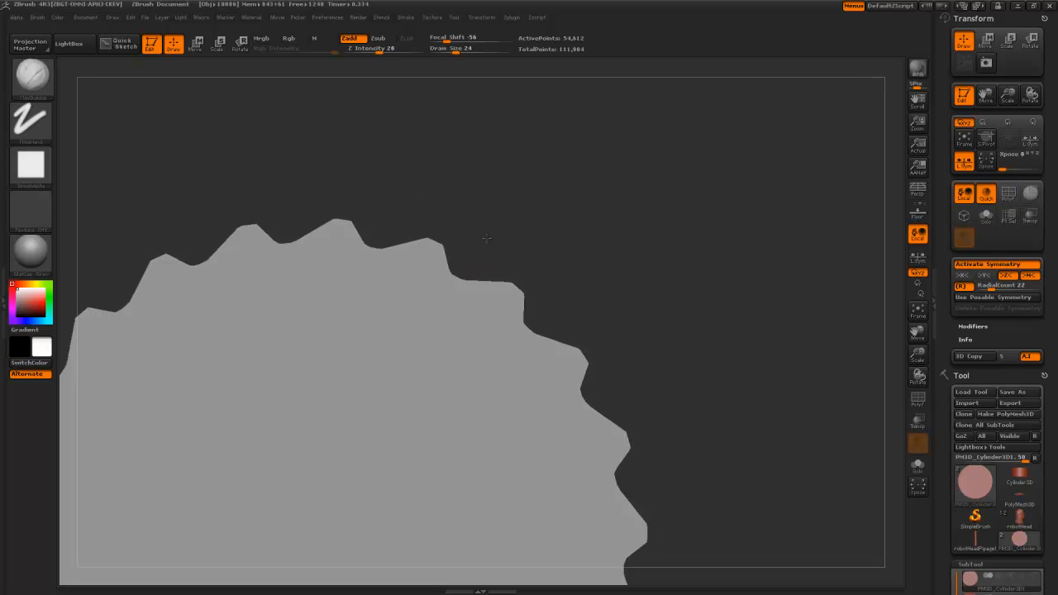
key(f)
mouse_move(456, 182)
mouse_down()
mouse_move(458, 147)
mouse_move(491, 147)
mouse_move(623, 295)
mouse_move(713, 295)
mouse_move(728, 286)
mouse_move(714, 279)
mouse_move(695, 297)
mouse_move(711, 264)
mouse_up()
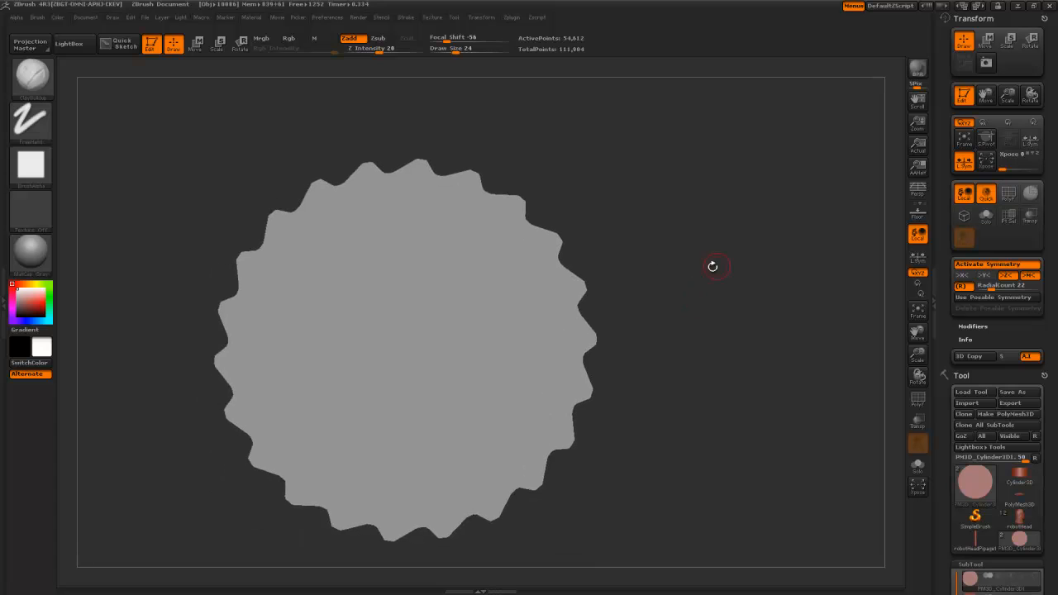
- Sculpt a ring groove around the gear face with ClayBuildup
key(b)
click(35, 165)
drag(644, 392, 498, 371)
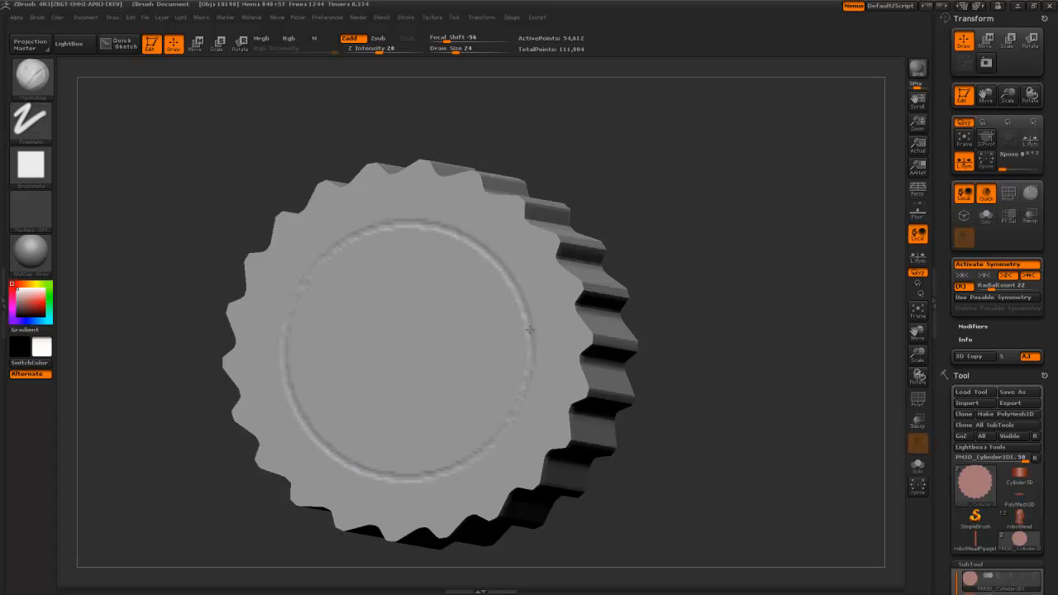
drag(529, 334, 525, 380)
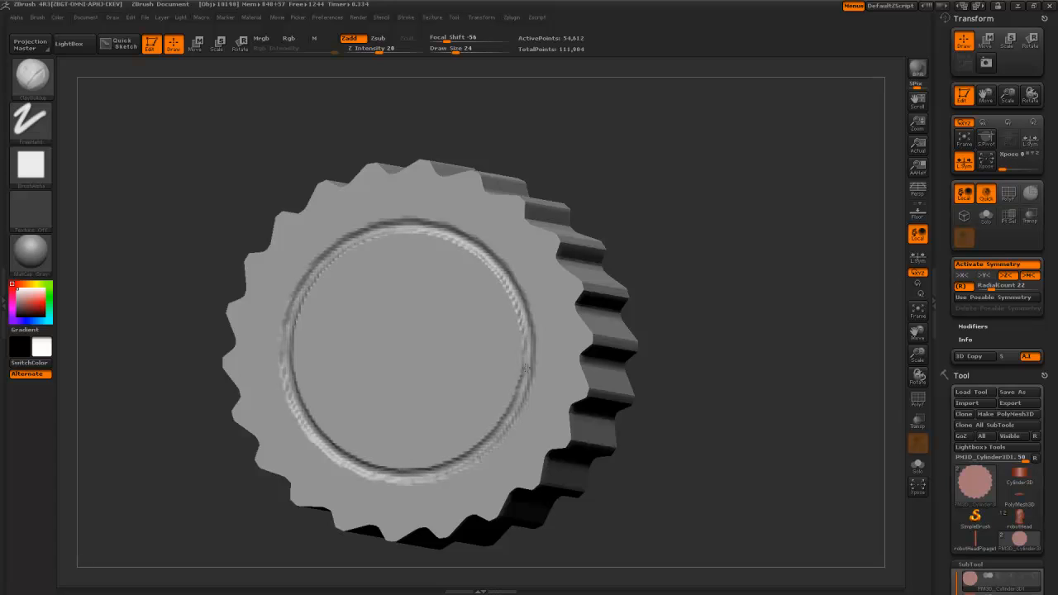
drag(510, 285, 503, 273)
mouse_move(649, 462)
alt+mouse_down()
mouse_move(620, 323)
mouse_move(628, 318)
mouse_move(633, 412)
mouse_move(621, 450)
alt+mouse_up()
- Raise the brush size to 44 and build up a larger central hub
key(bracketright)
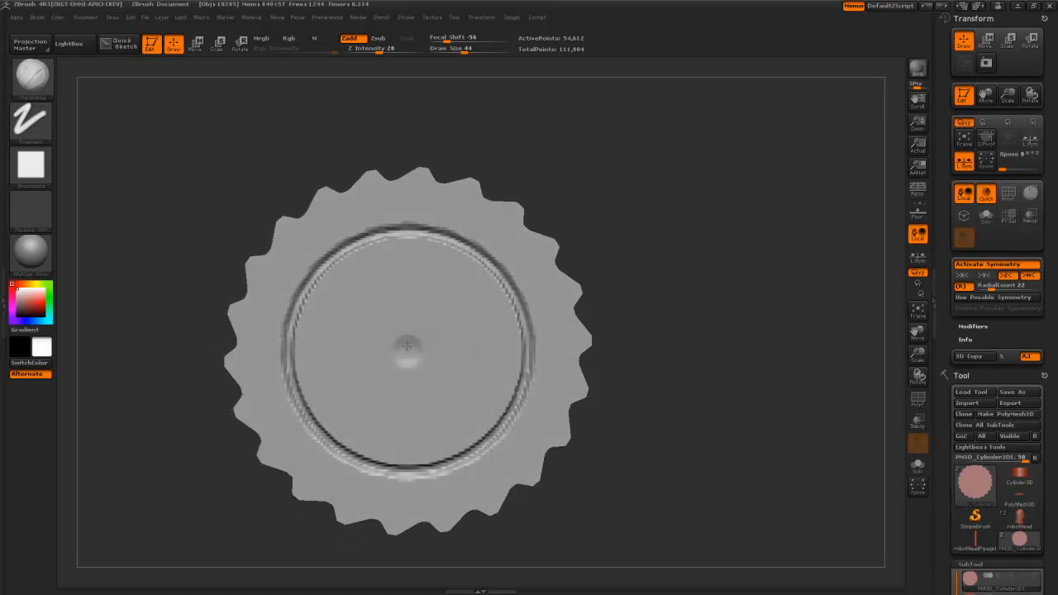
mouse_move(399, 356)
mouse_down()
mouse_move(389, 334)
mouse_move(385, 348)
mouse_up()
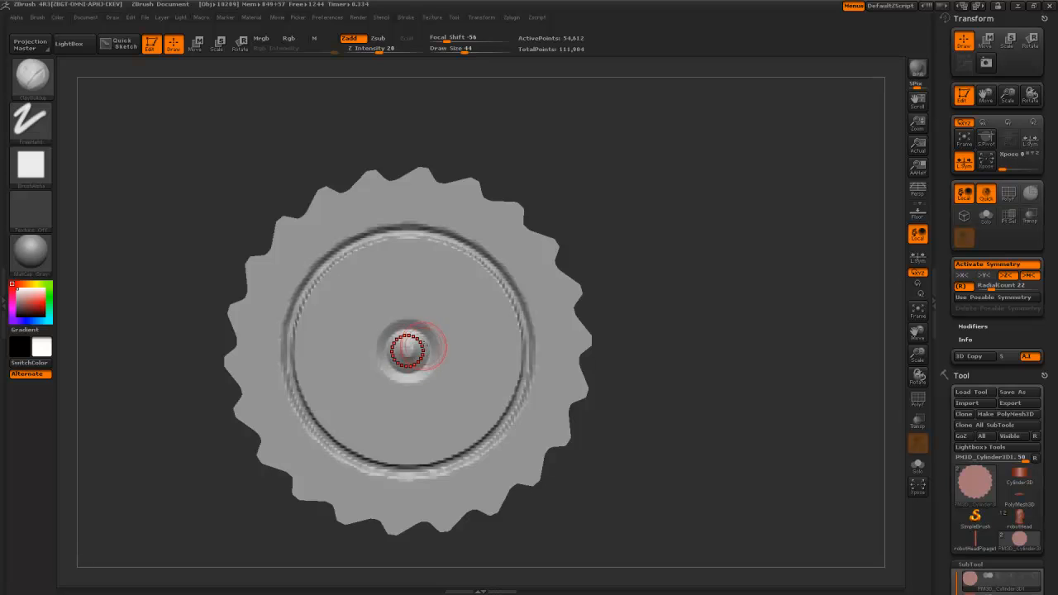
mouse_move(218, 201)
alt+mouse_down()
mouse_move(207, 145)
mouse_move(229, 128)
mouse_move(241, 130)
mouse_move(192, 135)
mouse_move(255, 158)
mouse_move(196, 160)
mouse_move(288, 156)
mouse_move(567, 201)
mouse_move(669, 284)
alt+mouse_up()
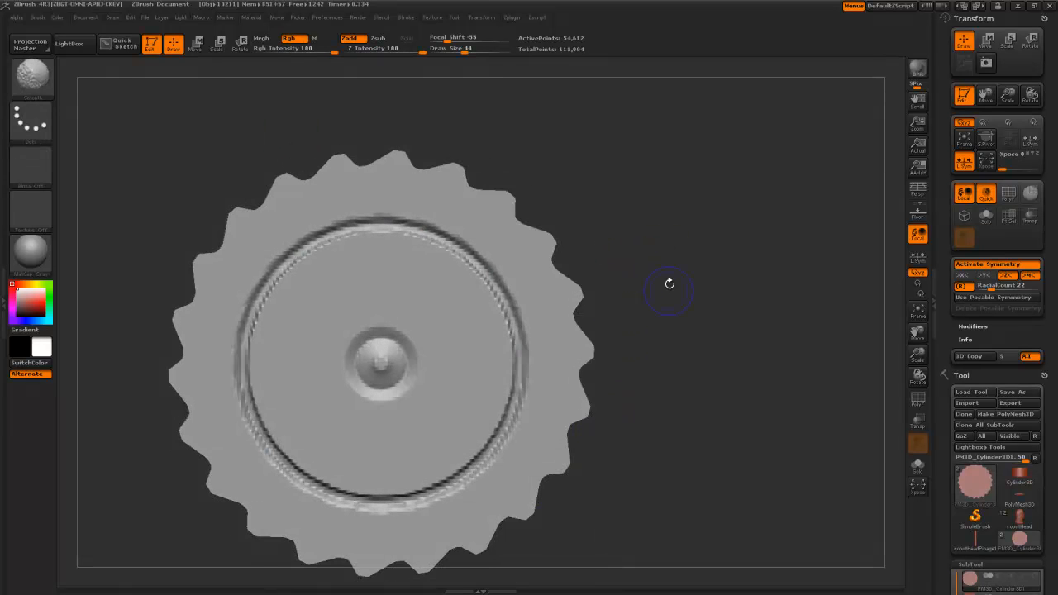
- Engrave triangular grooves into every tooth with a Slash brush at size 34
key(b)
key(s)
key(a)
key(bracketleft)
drag(558, 403, 550, 293)
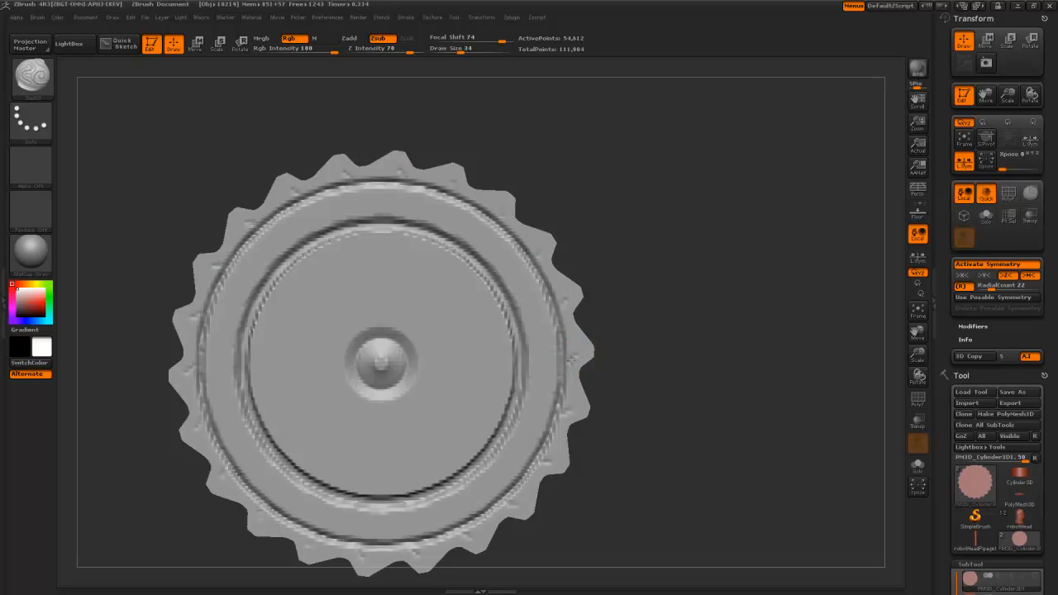
mouse_move(577, 352)
mouse_down()
mouse_move(566, 331)
mouse_move(577, 351)
mouse_up()
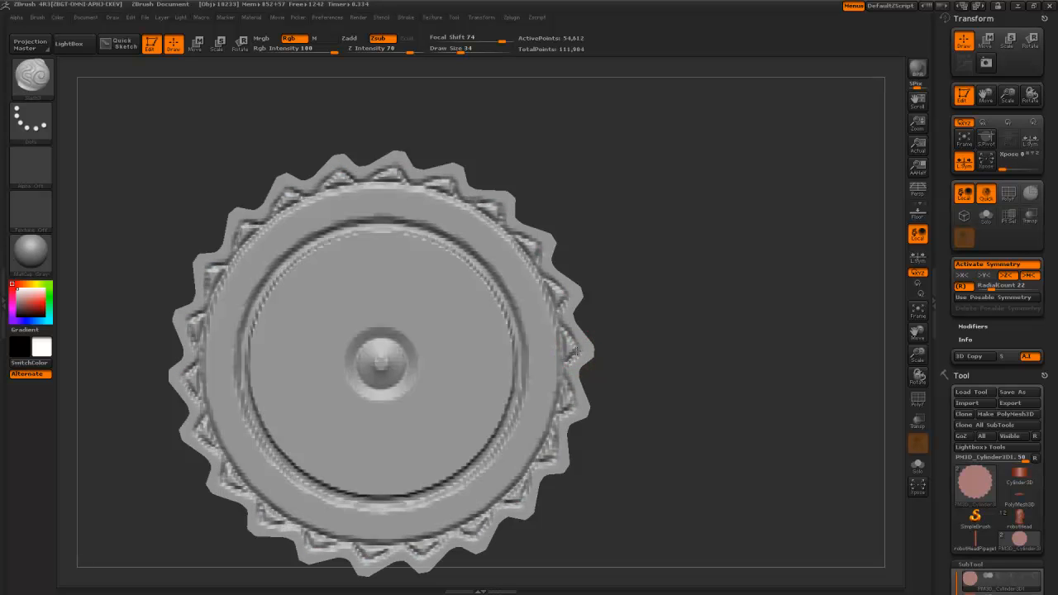
- Switch back to ClayBuildup and fill and roughen the tooth engravings
key(b)
key(c)
key(b)
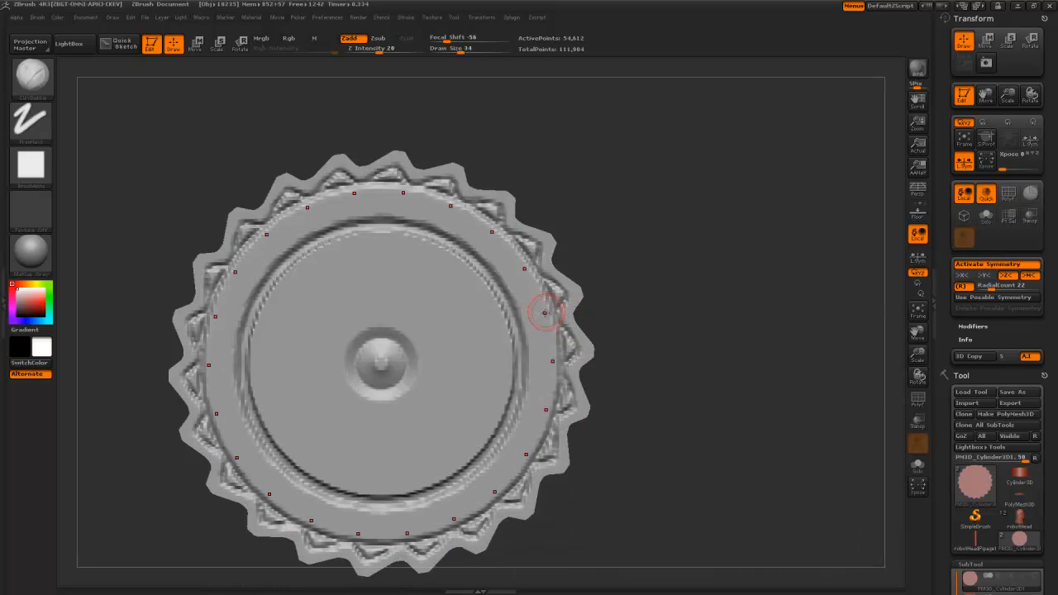
drag(569, 351, 564, 346)
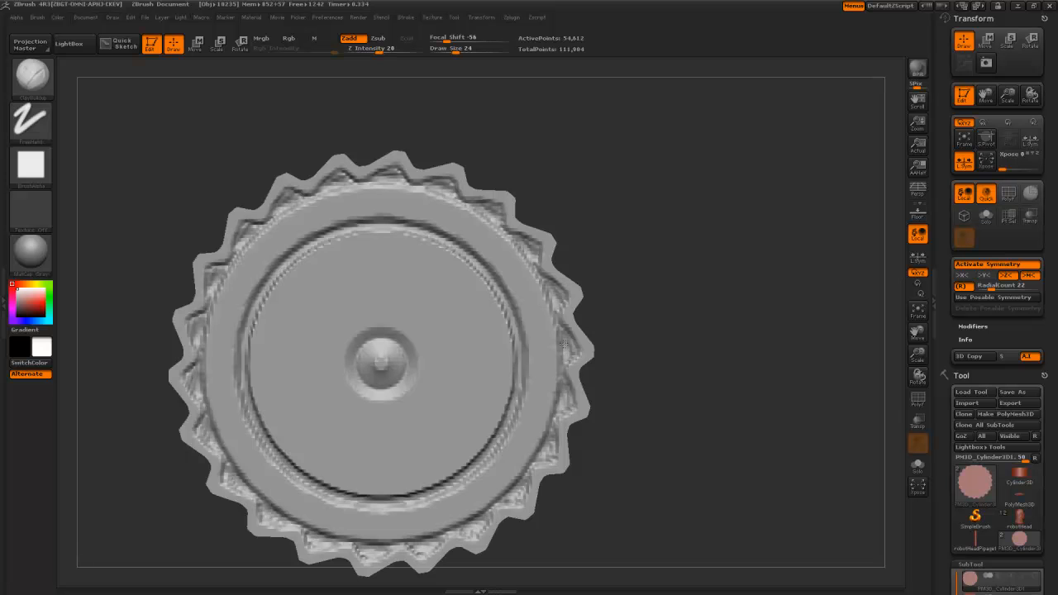
alt+drag(628, 385, 606, 218)
drag(617, 283, 654, 256)
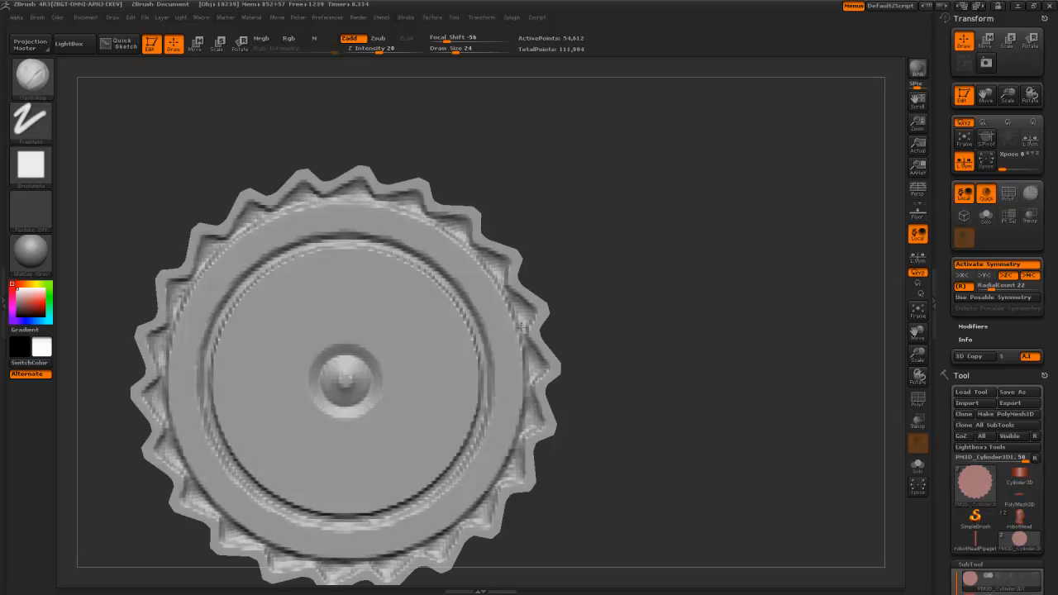
drag(602, 315, 473, 389)
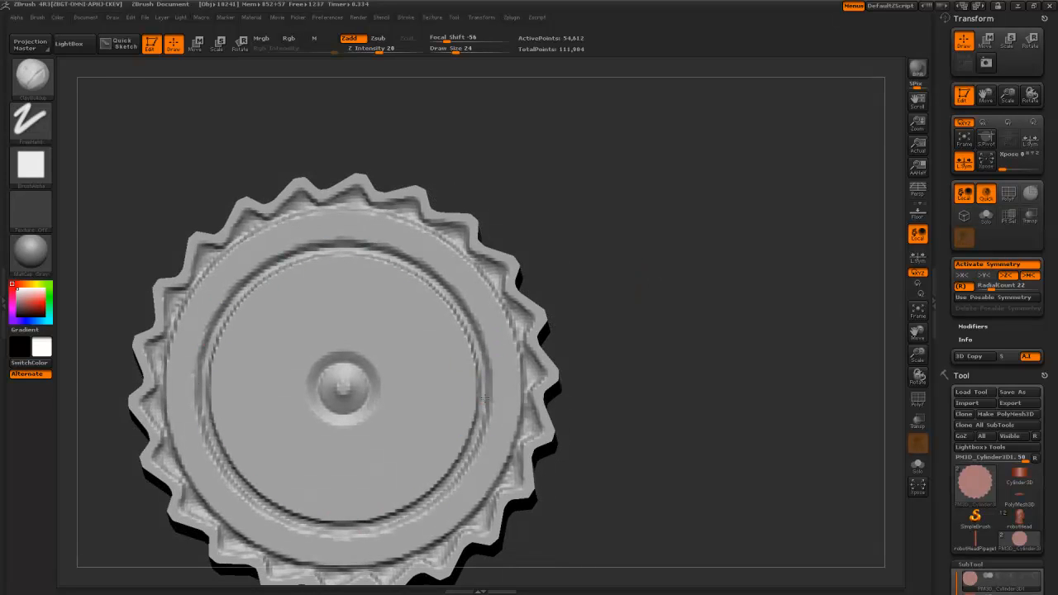
- Sculpt thick swirling ridges radiating from the hub across the inner disc
key(b)
alt+drag(593, 433, 524, 240)
mouse_move(572, 388)
mouse_down()
mouse_move(551, 367)
mouse_move(560, 374)
mouse_move(544, 378)
mouse_move(568, 364)
mouse_move(569, 402)
mouse_move(572, 356)
mouse_move(573, 378)
mouse_up()
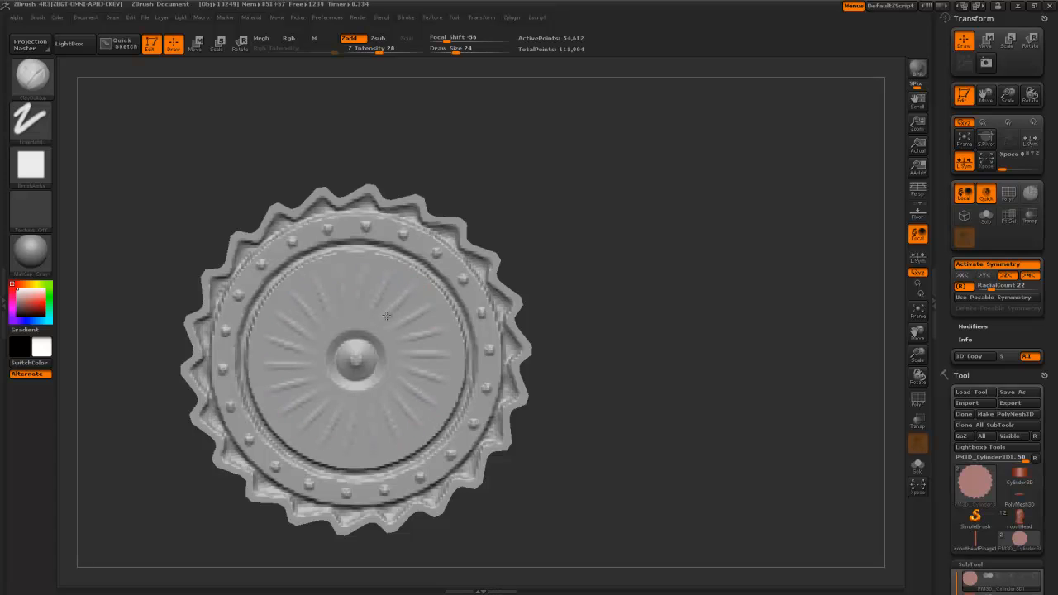
key(ctrl+z)
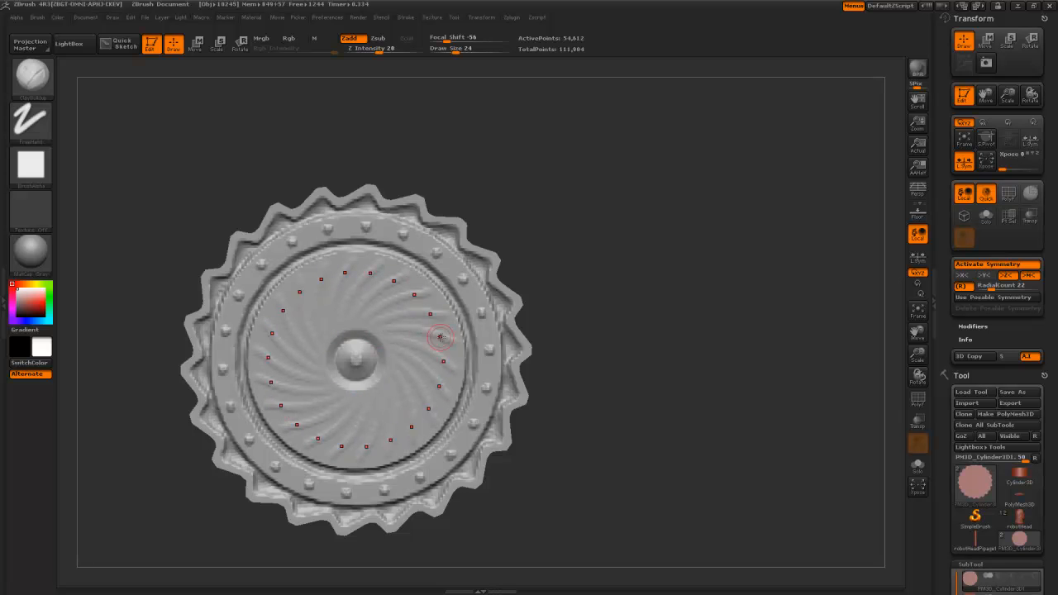
drag(382, 330, 454, 344)
alt+drag(554, 445, 503, 302)
mouse_move(519, 390)
mouse_down()
mouse_move(543, 392)
mouse_move(530, 392)
mouse_up()
alt+drag(518, 288, 583, 372)
- Undo the swirl ridges and a trial of wavy swirls, leaving the disc smooth
key(ctrl+z)
key(ctrl)
key(ctrl)
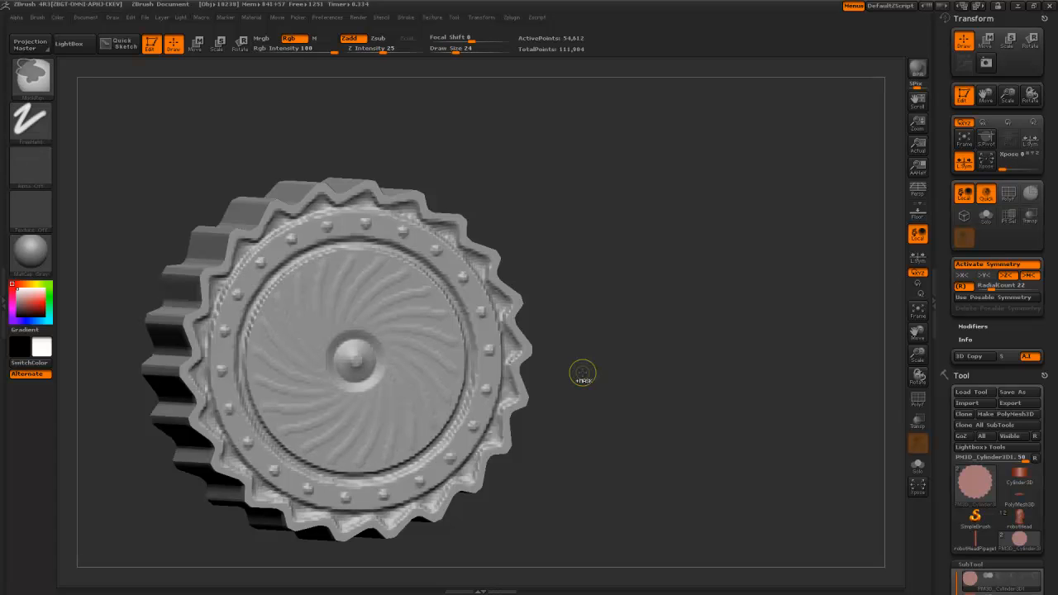
key(ctrl+z)
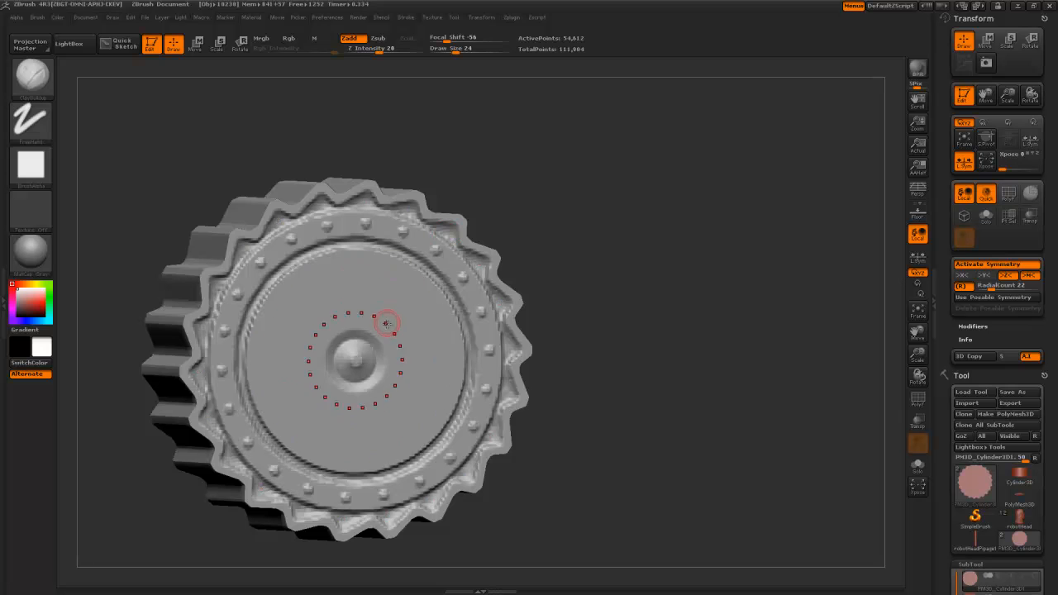
mouse_move(374, 326)
mouse_down()
mouse_move(397, 314)
mouse_move(392, 281)
mouse_move(413, 266)
mouse_up()
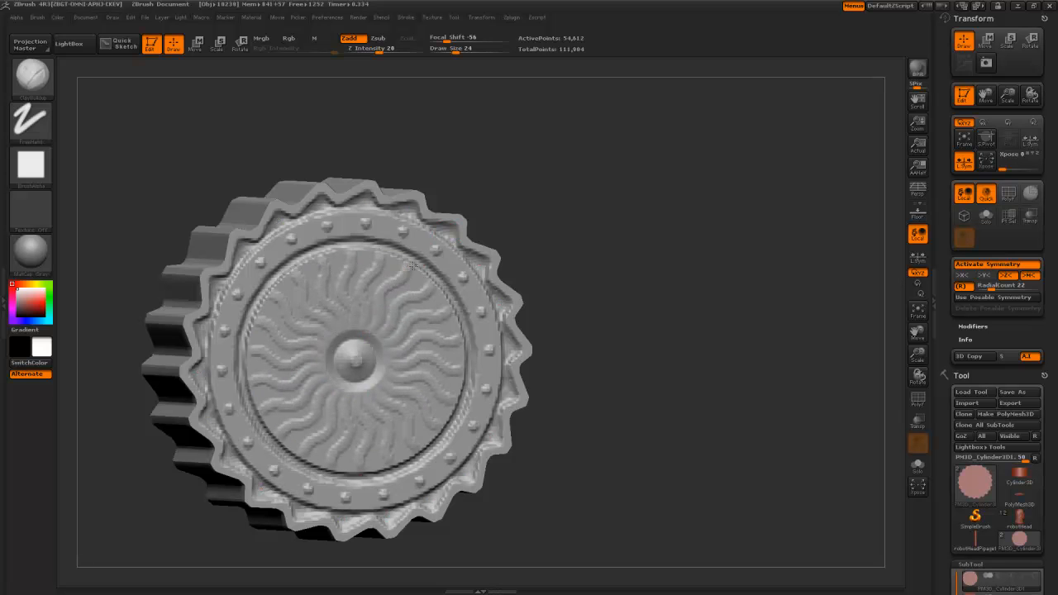
key(ctrl+z)
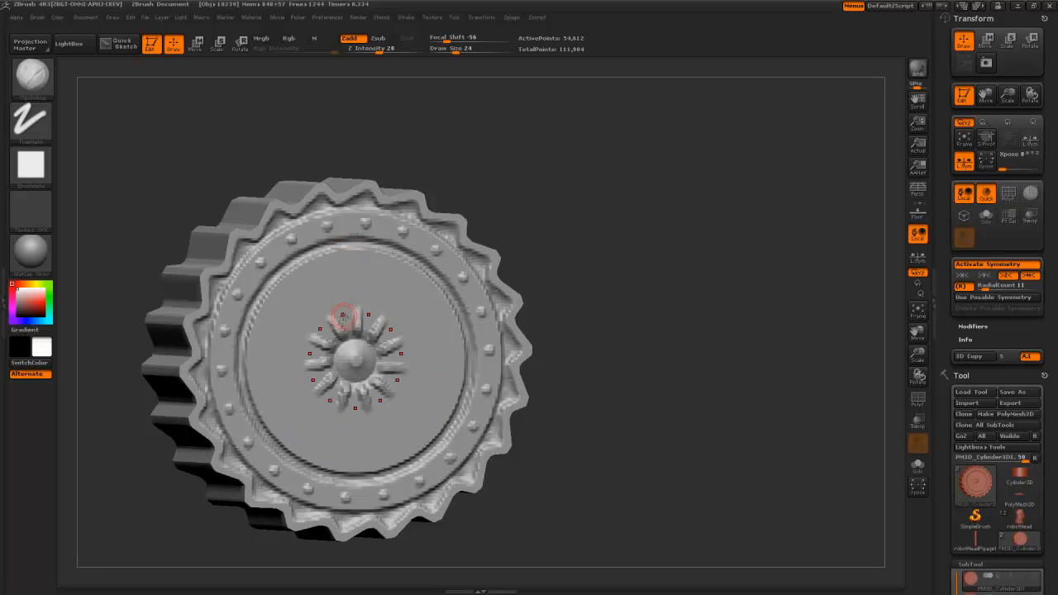
- Carve eleven radial grooves around the central hub and smooth them
drag(328, 253, 332, 278)
alt+drag(174, 184, 203, 66)
drag(217, 161, 295, 141)
key(ctrl+z)
key(ctrl+z)
key(ctrl+z)
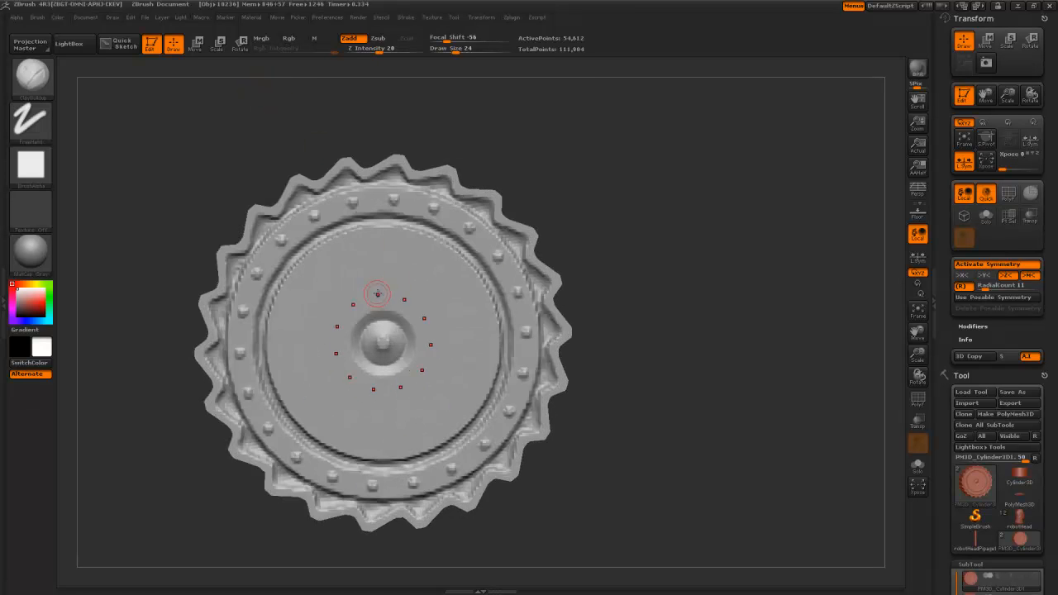
mouse_move(378, 295)
mouse_down()
mouse_move(371, 245)
mouse_move(374, 277)
mouse_up()
mouse_move(190, 169)
alt+mouse_down()
mouse_move(188, 146)
mouse_move(289, 97)
mouse_move(255, 100)
mouse_move(256, 176)
alt+mouse_up()
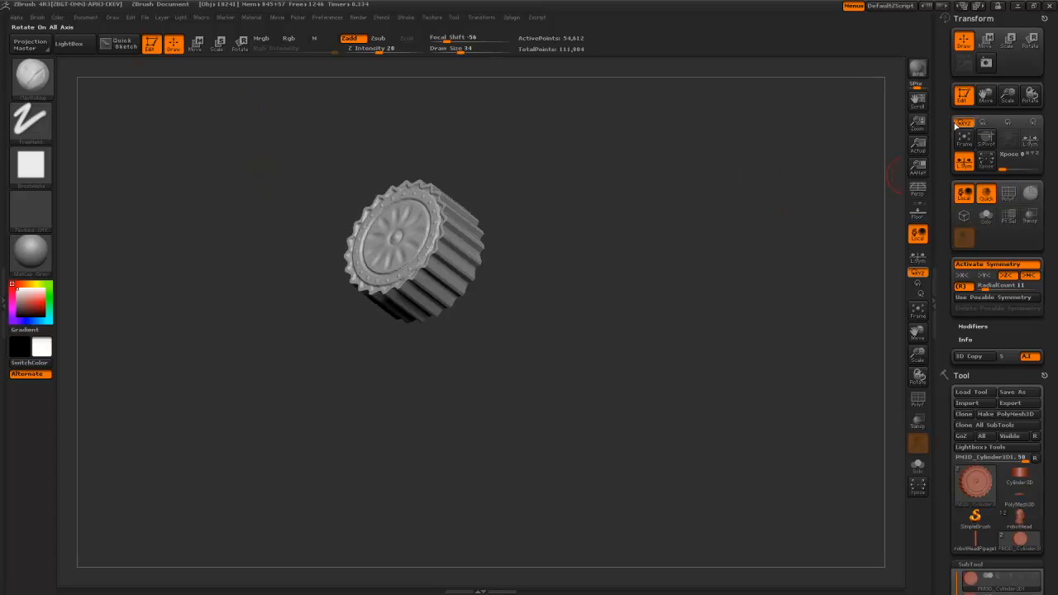
drag(948, 242, 948, 64)
click(1016, 341)
drag(597, 360, 632, 236)
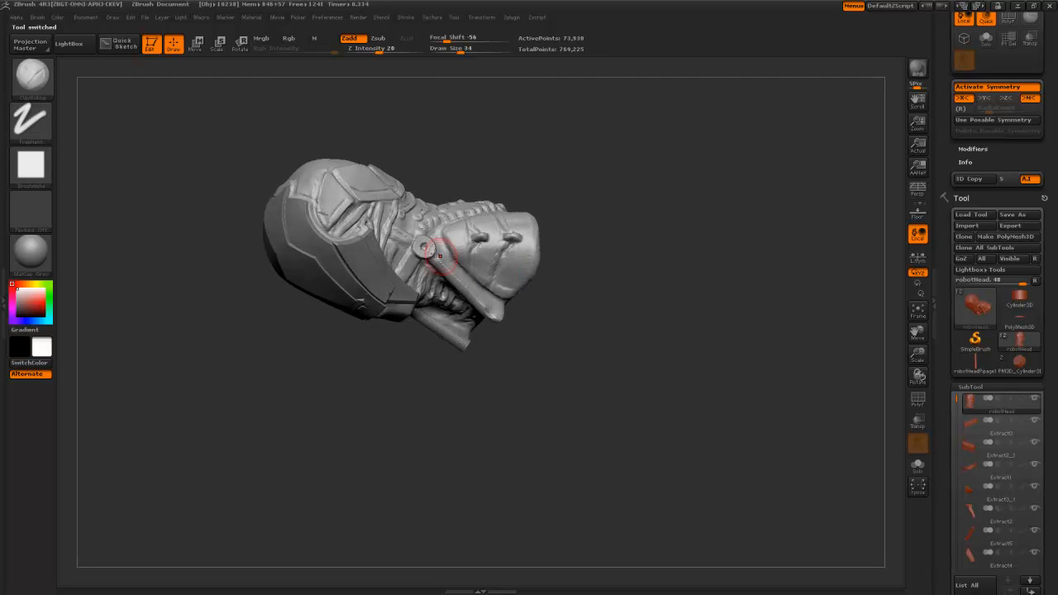
click(1016, 363)
shift+drag(647, 305, 667, 340)
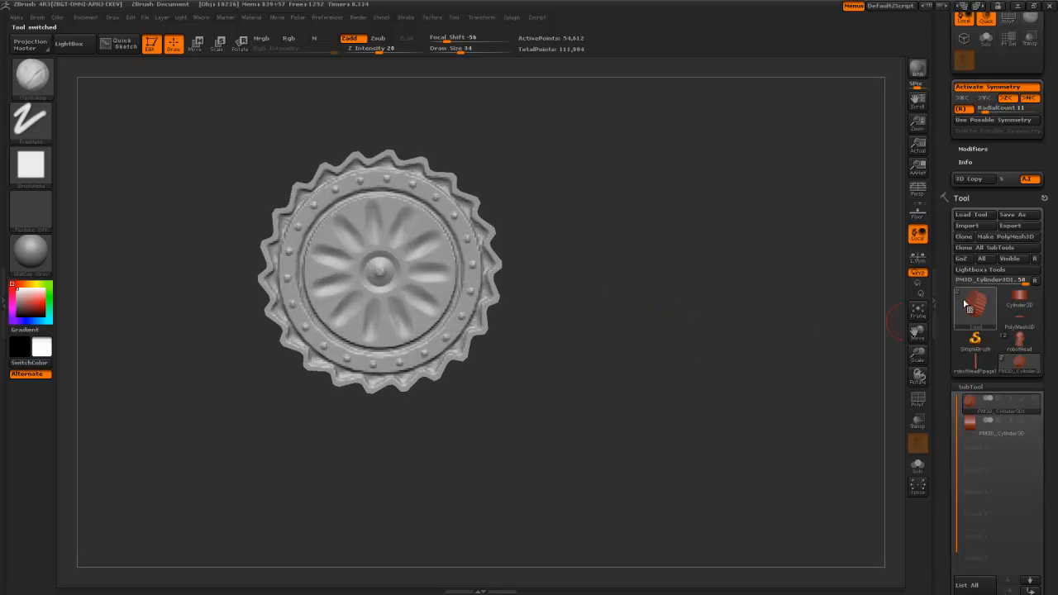
- Show and select the second cylinder SubTool, then raise Deformation > Size to cover the gear
click(1034, 421)
mouse_move(720, 338)
mouse_down()
mouse_move(726, 217)
mouse_move(746, 331)
mouse_move(800, 382)
mouse_move(682, 337)
mouse_move(718, 335)
mouse_up()
alt+click(433, 254)
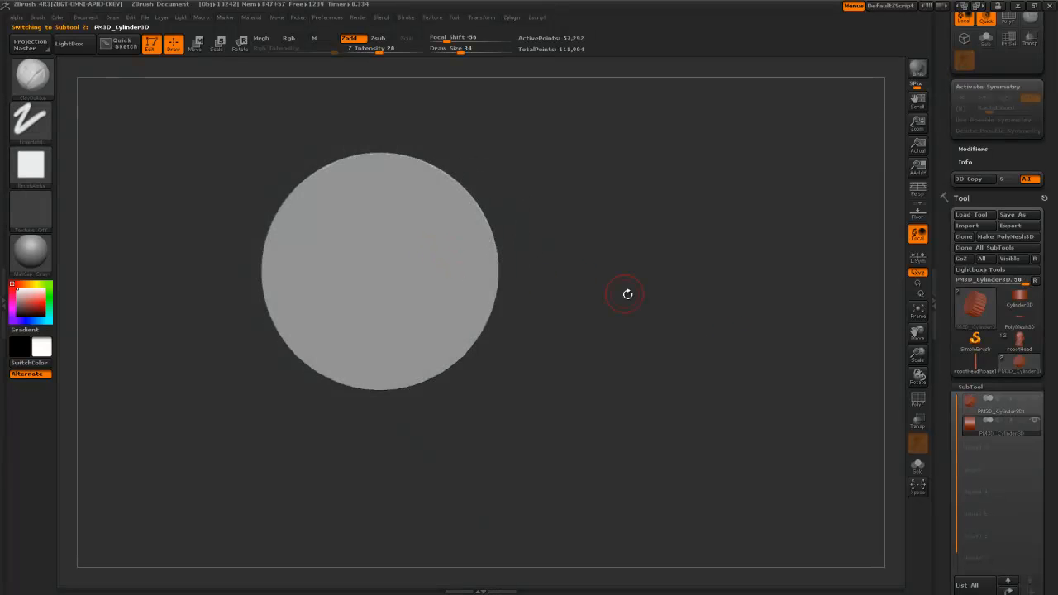
click(1038, 400)
drag(685, 366, 745, 383)
drag(949, 474, 973, 287)
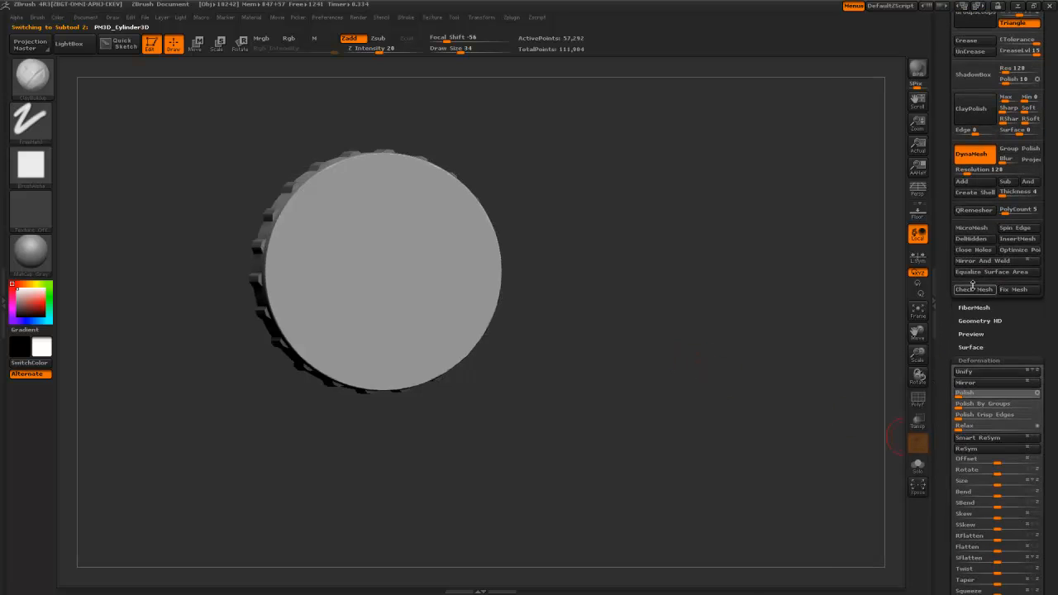
drag(998, 485, 1006, 483)
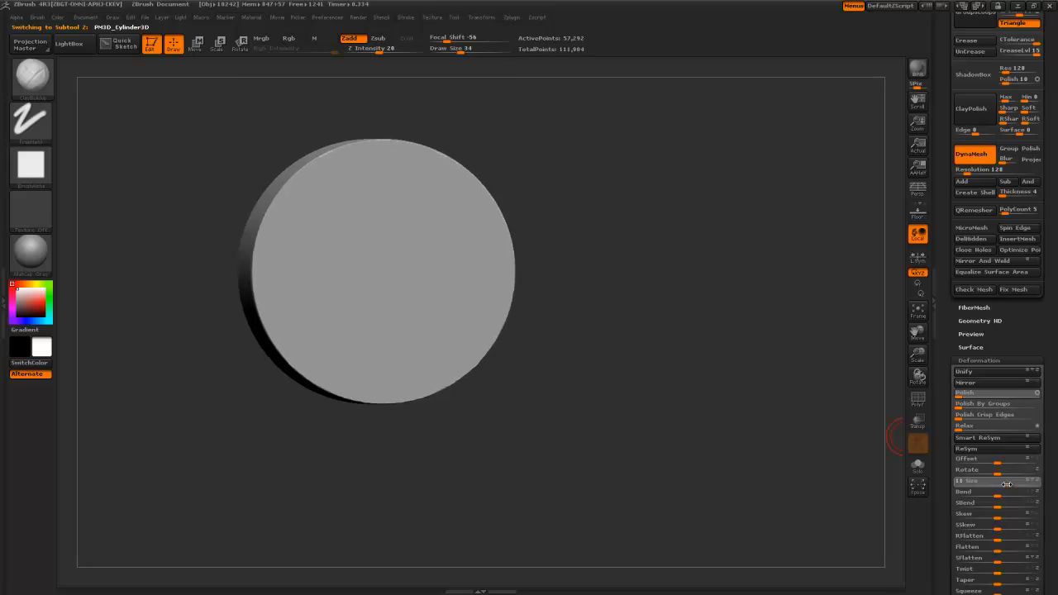
- Turn the disc face-on, reset the colour to white, and ClipCurve a curved slice off it
drag(777, 380, 697, 350)
key(b)
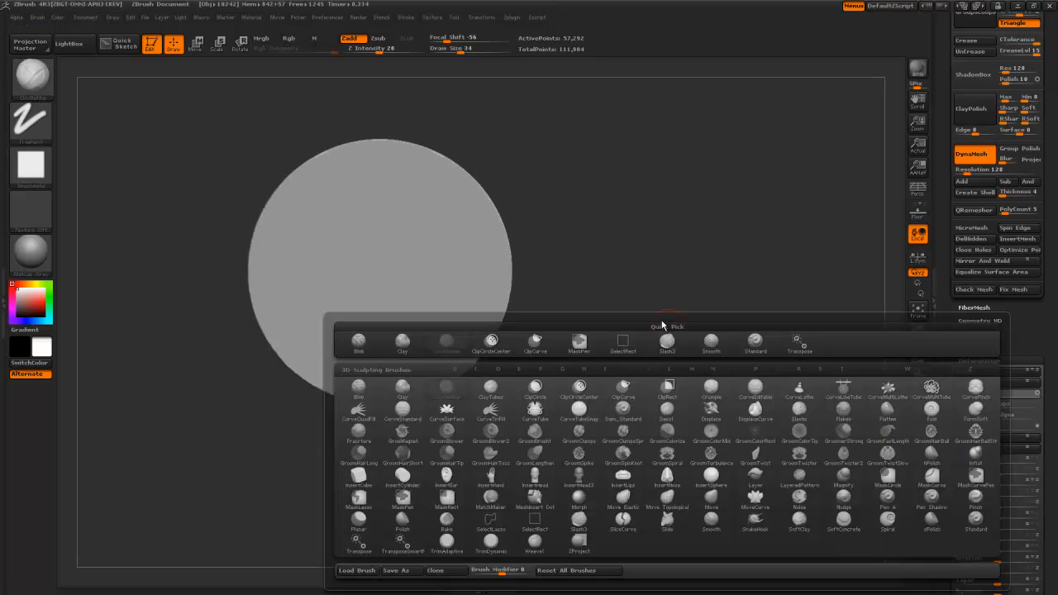
key(c)
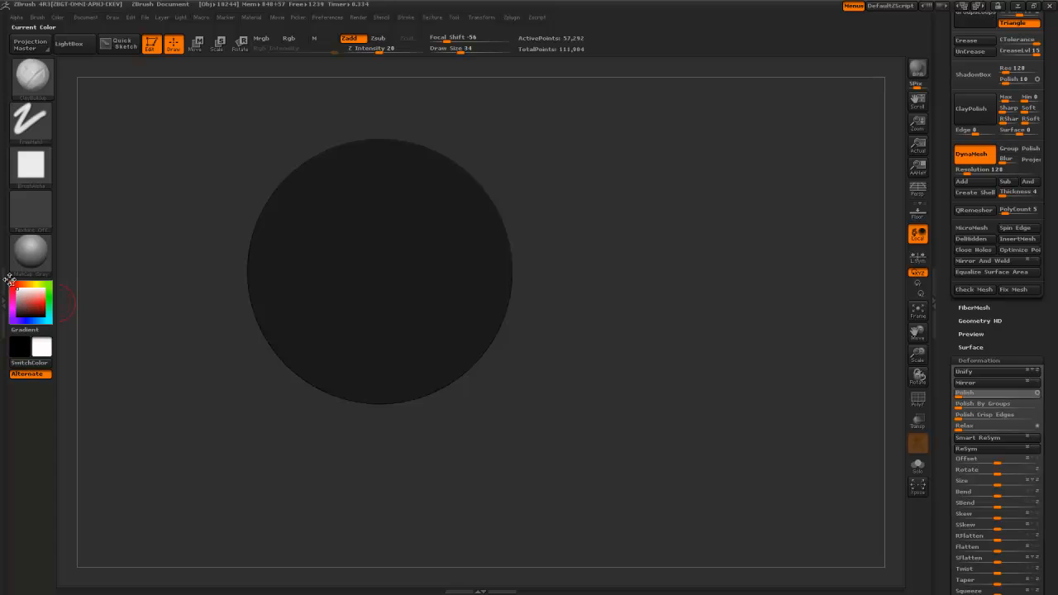
drag(19, 311, 12, 281)
key(b)
mouse_move(364, 117)
ctrl+shift+mouse_down()
mouse_move(426, 219)
mouse_move(397, 242)
mouse_move(439, 337)
mouse_move(383, 256)
mouse_move(368, 196)
mouse_move(424, 314)
mouse_move(394, 298)
mouse_move(484, 349)
mouse_move(439, 312)
mouse_move(499, 334)
mouse_move(562, 341)
mouse_move(570, 366)
mouse_move(501, 389)
mouse_move(549, 392)
ctrl+shift+mouse_up()
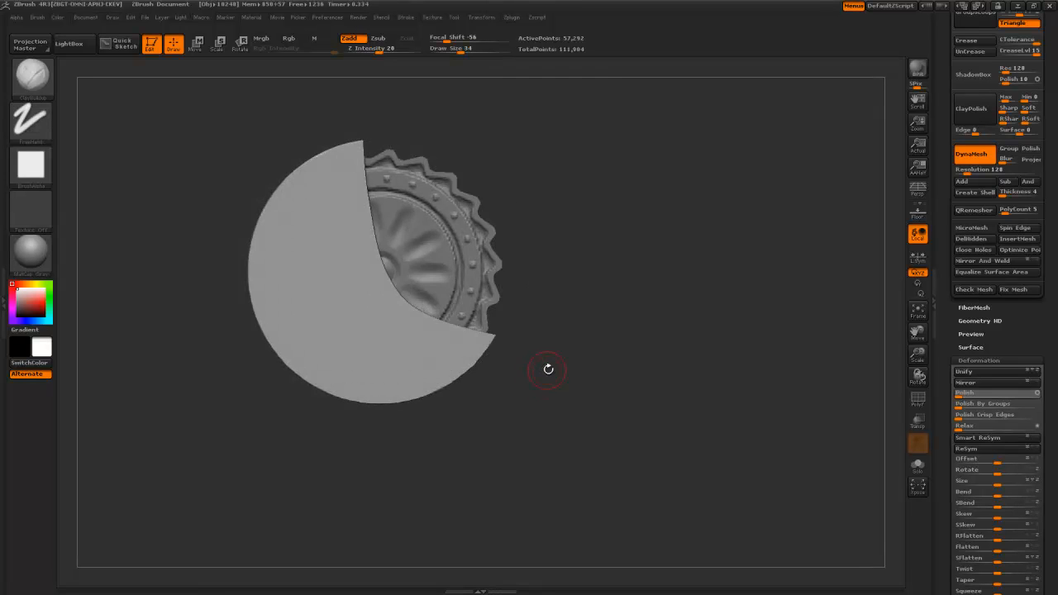
- Undo the curved clip and redraw straight ClipCurve lines to cut a wedge from the disc
key(ctrl+z)
ctrl+shift+drag(355, 119, 442, 216)
ctrl+shift+drag(449, 259, 466, 294)
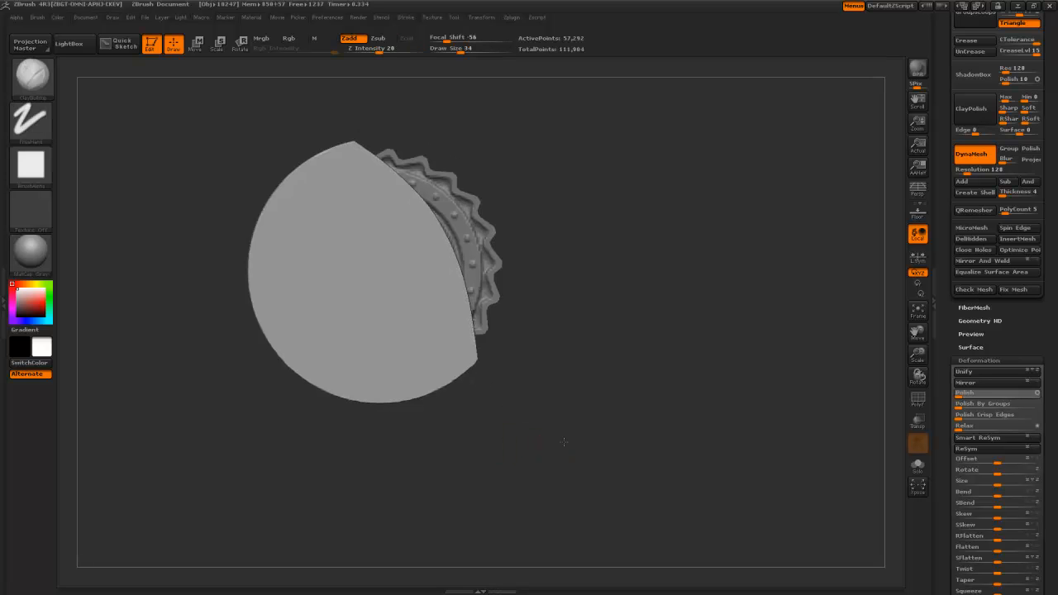
mouse_move(554, 450)
mouse_down()
mouse_move(531, 373)
mouse_move(496, 373)
mouse_move(553, 359)
mouse_move(546, 348)
mouse_move(561, 333)
mouse_move(565, 364)
mouse_up()
mouse_move(388, 146)
ctrl+shift+mouse_down()
mouse_move(392, 284)
mouse_move(397, 264)
mouse_move(508, 326)
ctrl+shift+mouse_up()
mouse_move(524, 397)
mouse_down()
mouse_move(486, 402)
mouse_move(524, 397)
mouse_up()
key(ctrl+z)
mouse_move(394, 149)
ctrl+shift+mouse_down()
mouse_move(403, 282)
mouse_move(547, 402)
mouse_move(526, 348)
mouse_move(463, 380)
mouse_move(478, 412)
mouse_move(541, 361)
mouse_move(555, 419)
mouse_move(547, 451)
ctrl+shift+mouse_up()
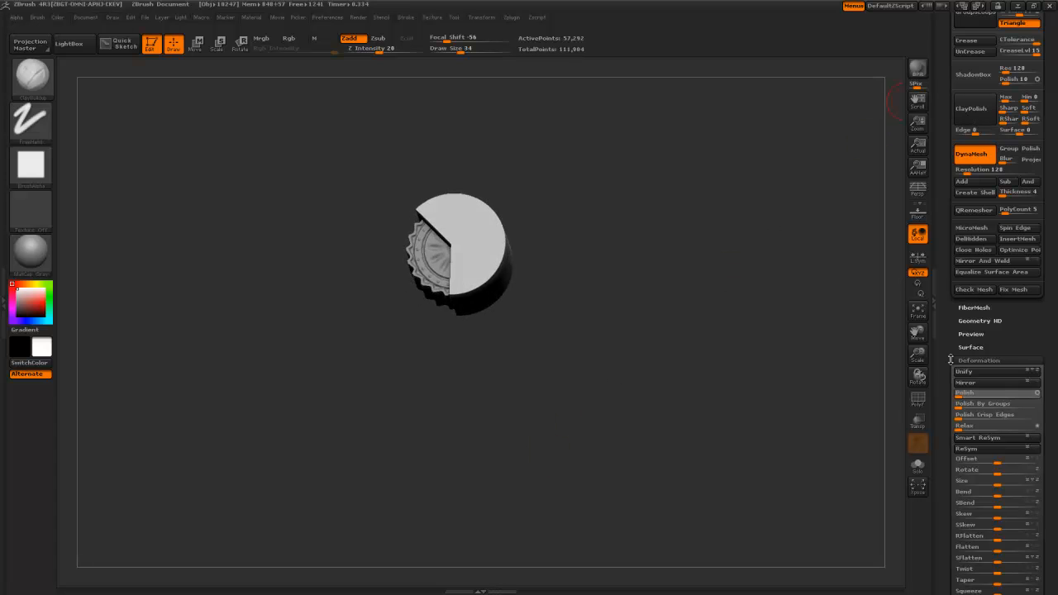
scroll(951, 359, up, 10)
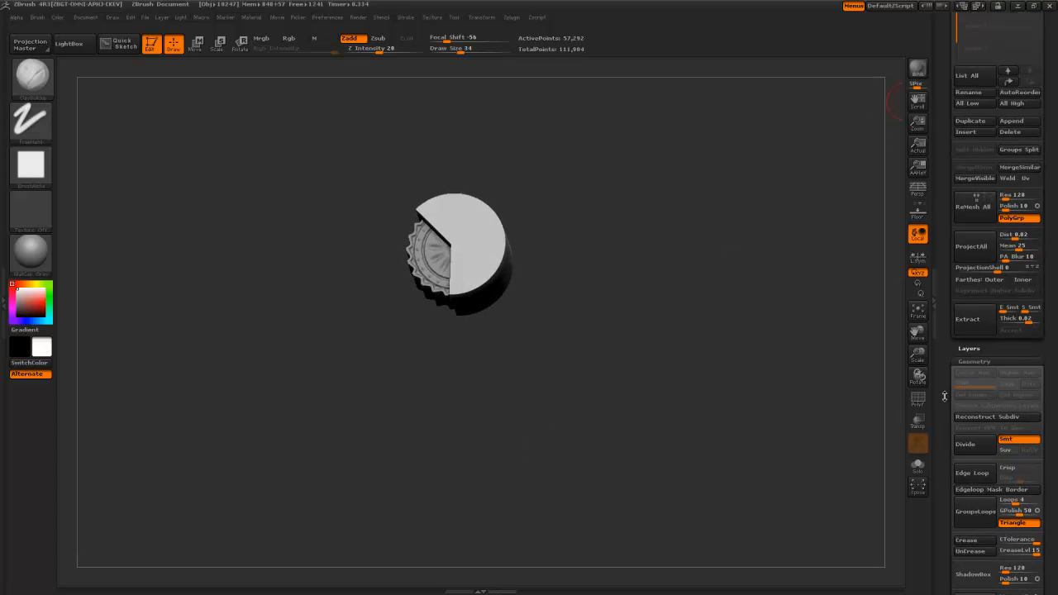
scroll(947, 359, up, 10)
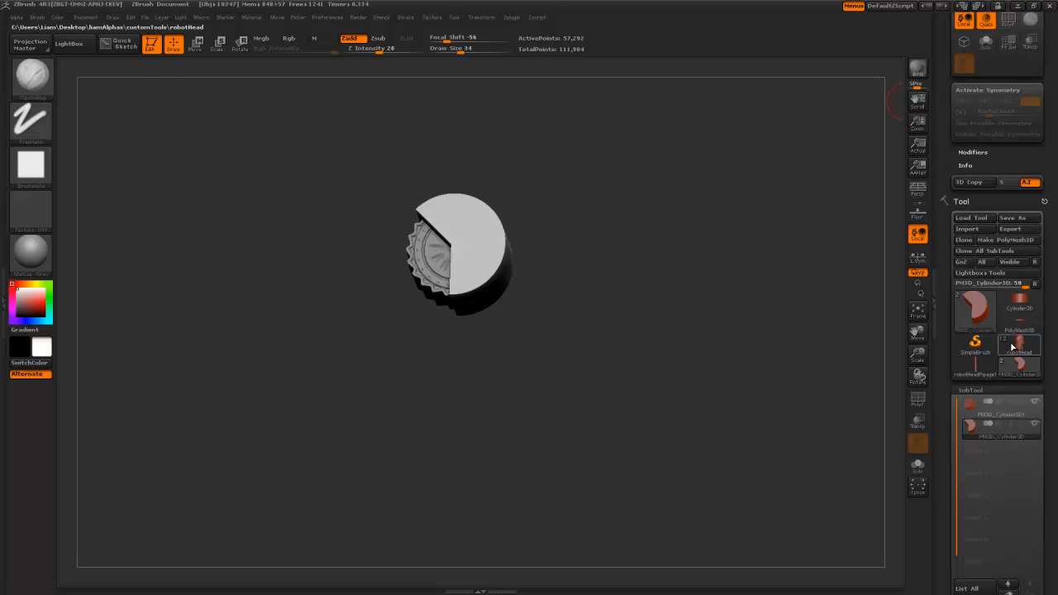
click(1012, 347)
mouse_move(579, 379)
mouse_down()
mouse_move(589, 366)
mouse_move(264, 224)
mouse_move(269, 184)
mouse_move(253, 161)
mouse_move(342, 225)
mouse_up()
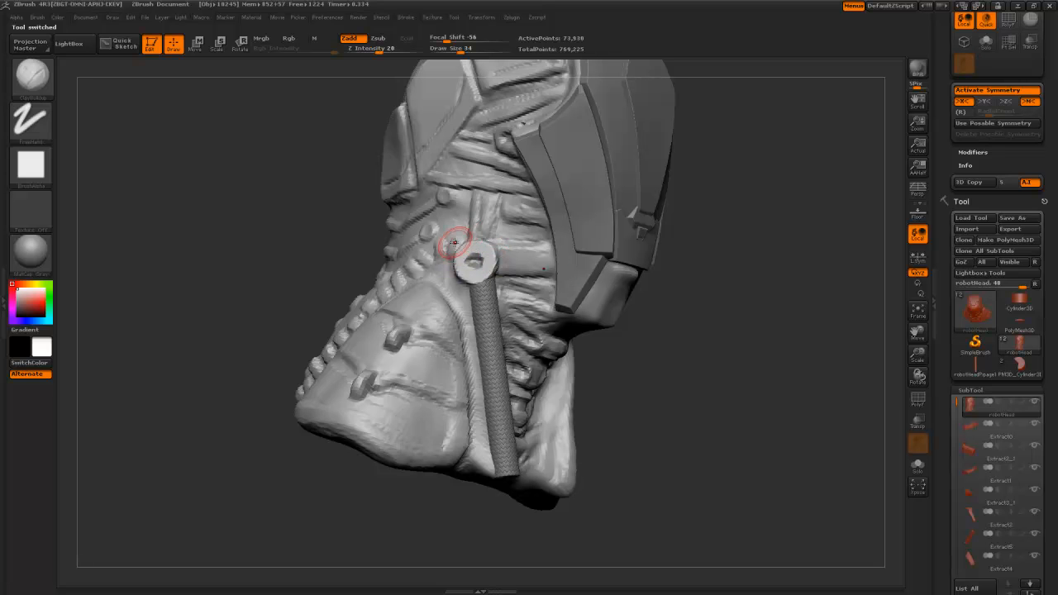
mouse_move(1029, 341)
click(1019, 301)
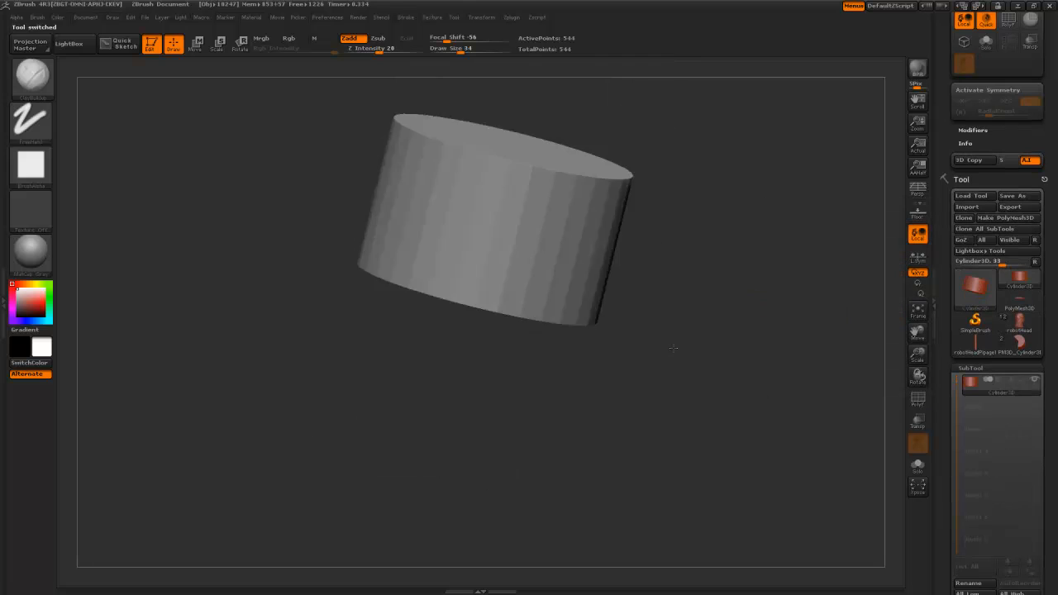
click(1022, 345)
drag(716, 335, 725, 395)
alt+drag(716, 303, 683, 328)
key(ctrl+shift)
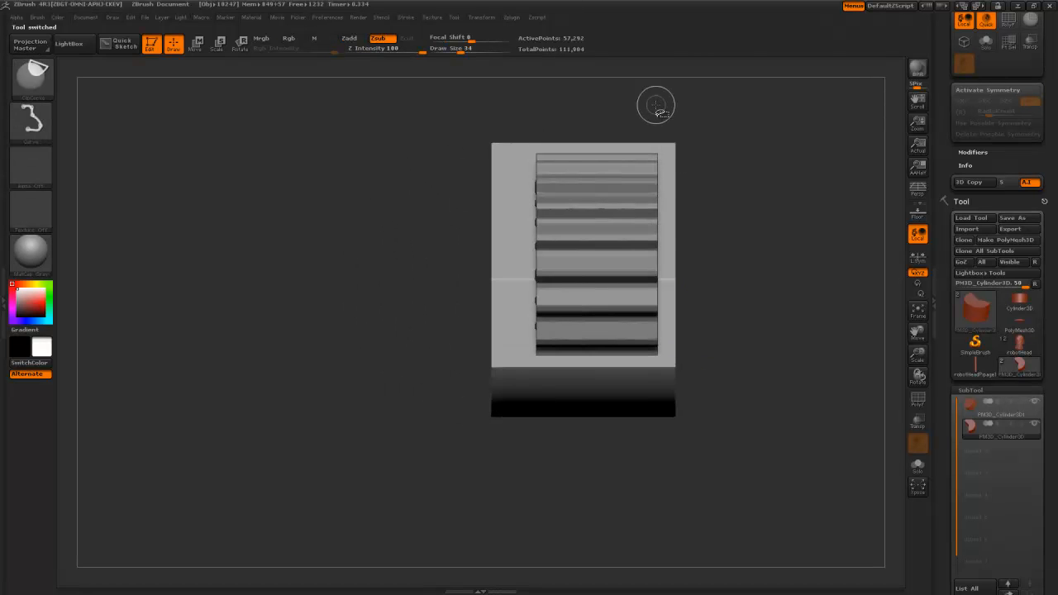
- Clip the model along a vertical line, then mask a band across it and invert the mask
drag(359, 184, 406, 197)
ctrl+shift+drag(241, 157, 240, 207)
mouse_move(253, 171)
mouse_down()
mouse_move(264, 141)
mouse_move(271, 166)
mouse_move(257, 157)
mouse_move(217, 168)
mouse_move(212, 157)
mouse_move(253, 195)
mouse_move(254, 288)
mouse_up()
mouse_move(250, 173)
ctrl+mouse_down()
mouse_move(472, 207)
mouse_move(668, 287)
mouse_move(682, 271)
ctrl+mouse_up()
ctrl+click(681, 314)
drag(681, 315, 894, 447)
drag(945, 491, 957, 279)
mouse_move(775, 303)
mouse_down()
mouse_move(736, 352)
mouse_move(748, 236)
mouse_move(790, 295)
mouse_up()
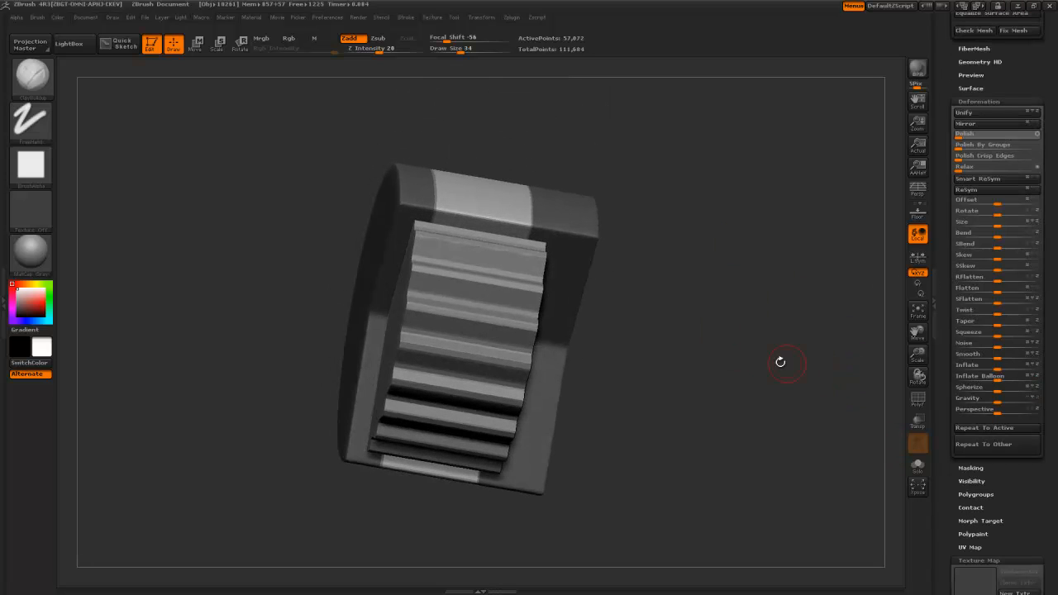
mouse_move(654, 306)
mouse_down()
mouse_move(664, 277)
mouse_move(652, 248)
mouse_up()
key(b)
key(Escape)
- Mask the cap's top band and cover the whole gear with MaskRect rectangles
ctrl+drag(468, 249, 504, 244)
ctrl+click(436, 165)
drag(436, 166, 335, 265)
ctrl+drag(387, 216, 482, 301)
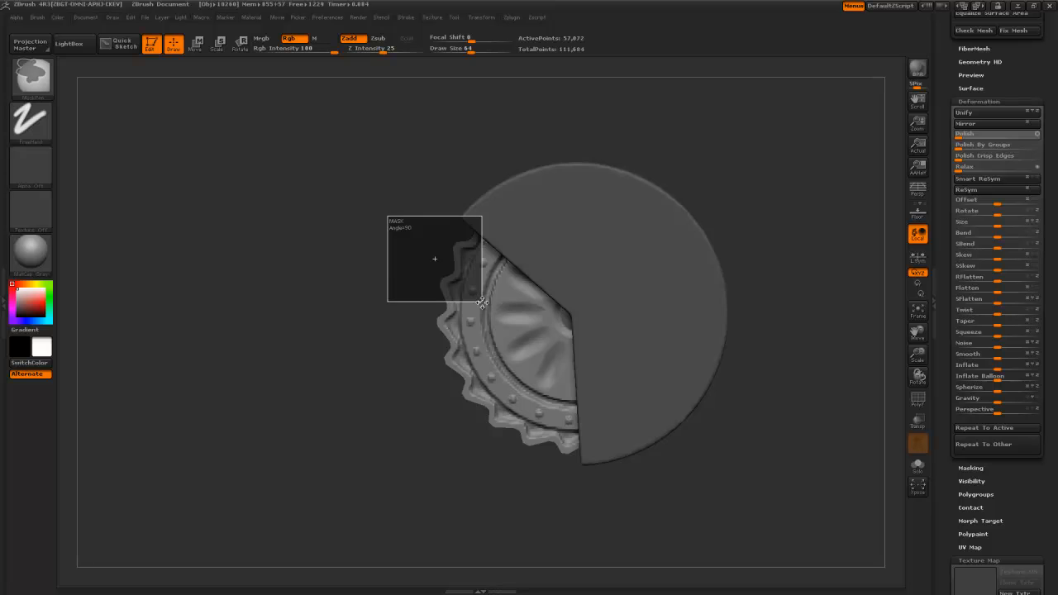
ctrl+drag(481, 302, 481, 302)
ctrl+drag(454, 409, 595, 501)
ctrl+drag(422, 249, 480, 272)
drag(449, 378, 400, 352)
ctrl+drag(419, 300, 579, 372)
ctrl+drag(355, 323, 631, 435)
ctrl+drag(440, 279, 621, 405)
drag(437, 472, 468, 481)
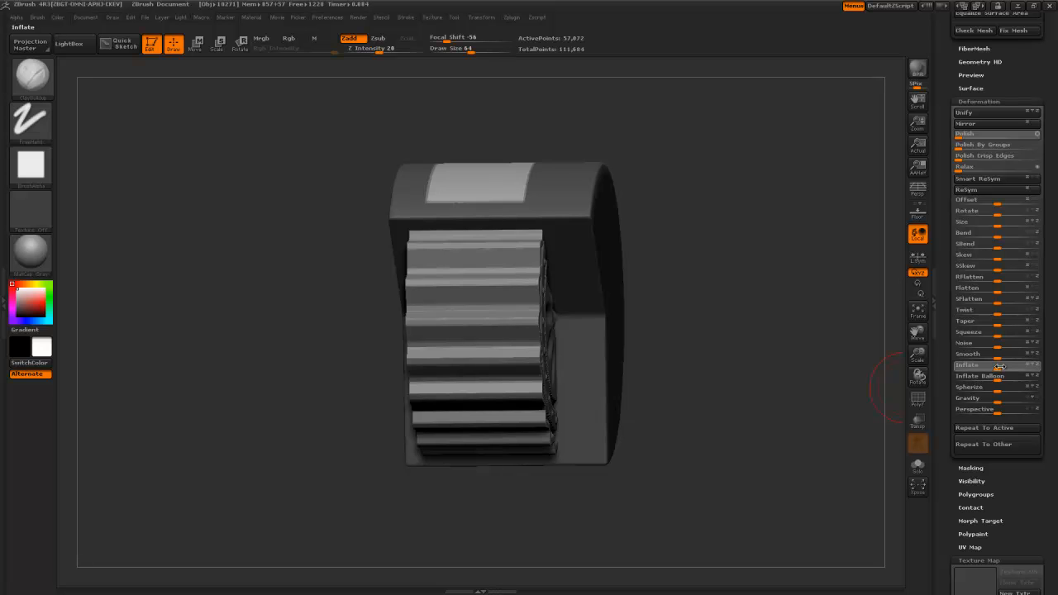
- Inflate the unmasked cap via Deformation > Inflate to thicken it, then clear the mask and inspect
drag(1010, 367, 1013, 368)
ctrl+drag(815, 372, 741, 263)
drag(709, 326, 683, 424)
drag(675, 326, 691, 425)
alt+drag(714, 340, 762, 453)
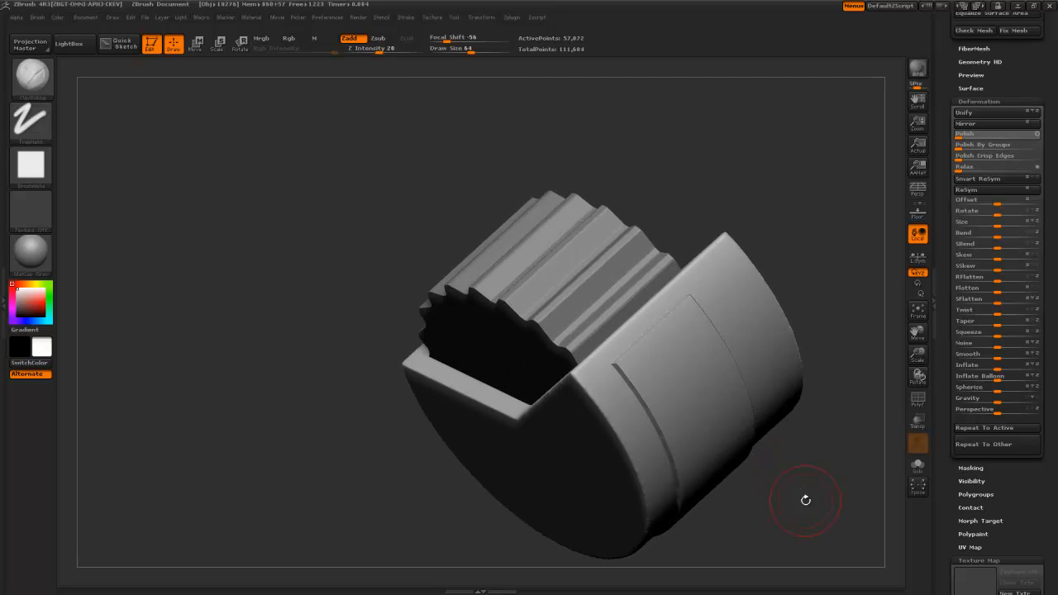
alt+drag(805, 501, 696, 439)
ctrl+drag(740, 386, 663, 456)
key(ctrl+z)
- Re-mask the entire gear with one rectangle positioned over it
key(ctrl)
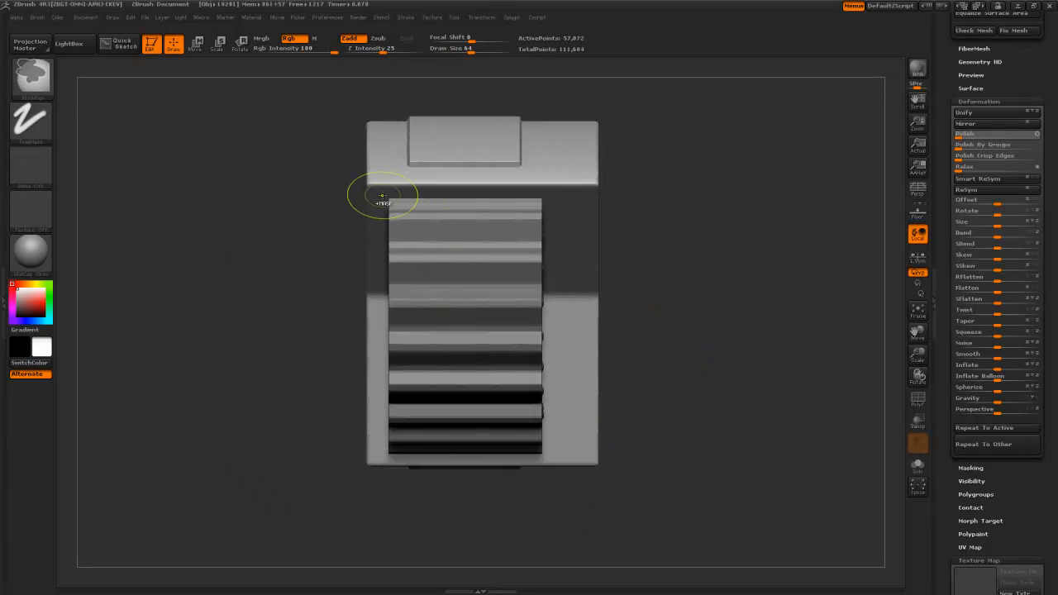
ctrl+click(382, 196)
key(ctrl+z)
mouse_move(235, 204)
ctrl+mouse_down()
mouse_move(356, 412)
mouse_move(510, 395)
mouse_move(550, 463)
mouse_move(565, 465)
mouse_move(549, 460)
ctrl+mouse_up()
key(space)
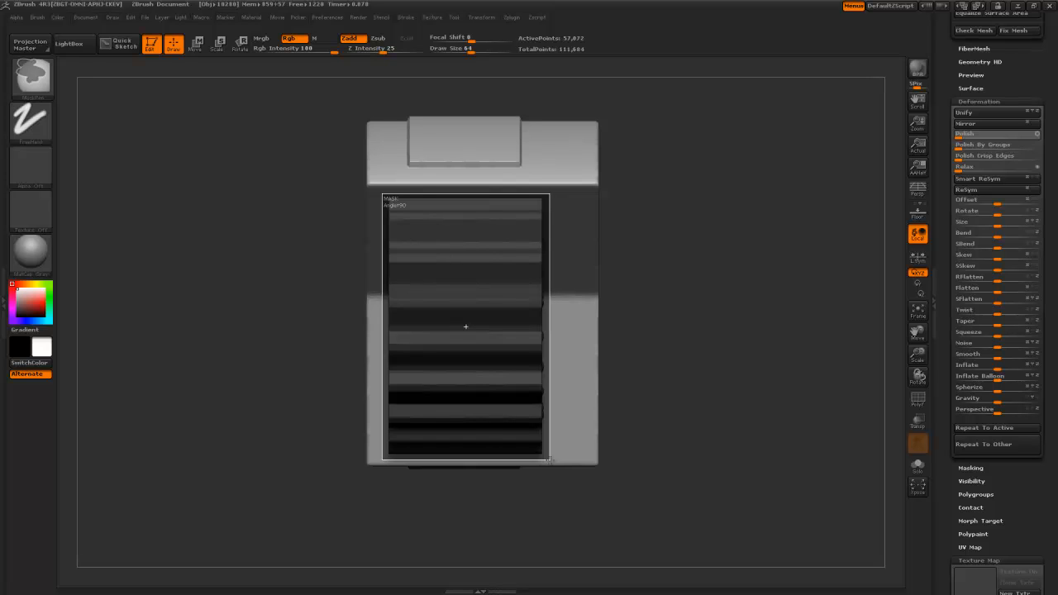
ctrl+drag(549, 459, 549, 459)
drag(556, 508, 536, 462)
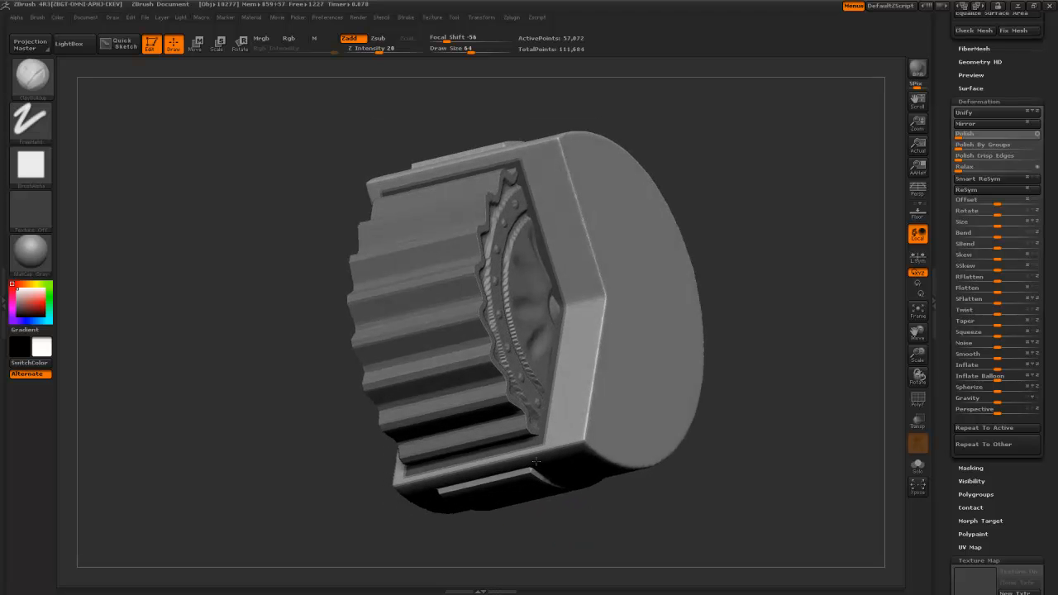
- Mask the model's right edge, unmask selected regions, and then mask most of the model
drag(536, 463, 501, 505)
drag(650, 510, 592, 477)
ctrl+drag(677, 191, 549, 332)
mouse_move(655, 334)
ctrl+mouse_down()
mouse_move(525, 452)
mouse_move(527, 430)
mouse_move(524, 440)
ctrl+mouse_up()
mouse_move(611, 404)
ctrl+mouse_down()
mouse_move(492, 488)
mouse_move(465, 494)
ctrl+mouse_up()
mouse_move(487, 498)
mouse_down()
mouse_move(616, 427)
mouse_move(755, 388)
mouse_move(732, 369)
mouse_move(768, 295)
mouse_move(653, 373)
mouse_move(567, 303)
mouse_move(510, 407)
mouse_up()
drag(588, 366, 610, 413)
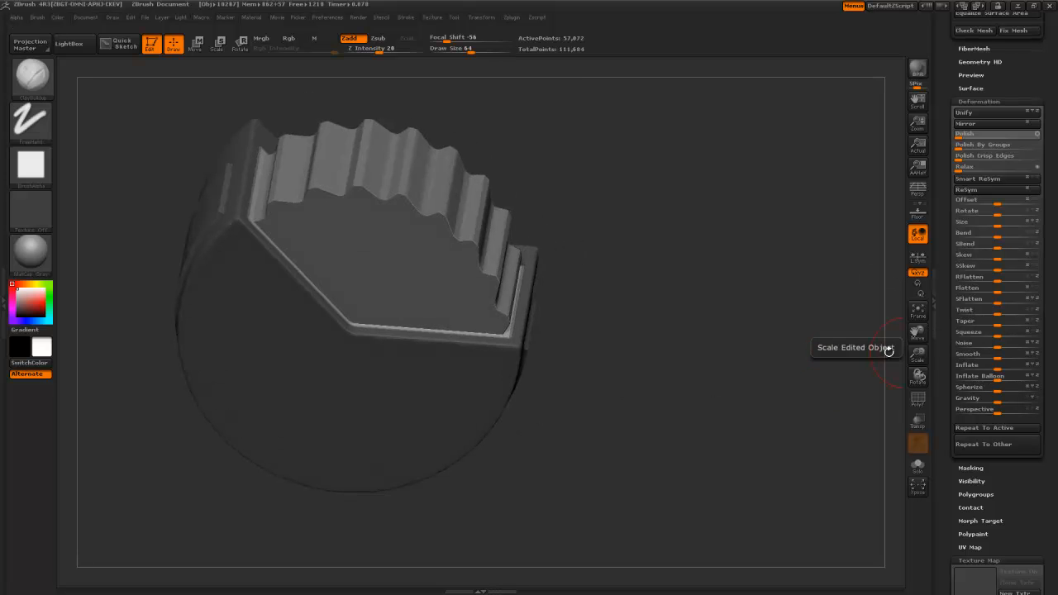
- Deflate the unmasked housing part with Deformation > Inflate at -40
drag(853, 357, 779, 386)
drag(996, 370, 992, 369)
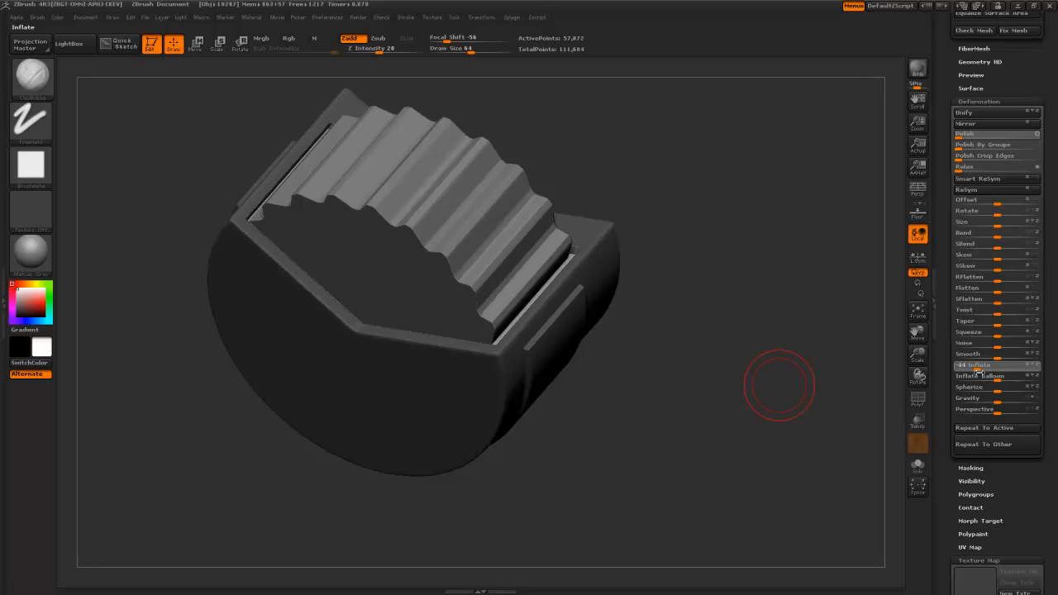
drag(976, 370, 976, 370)
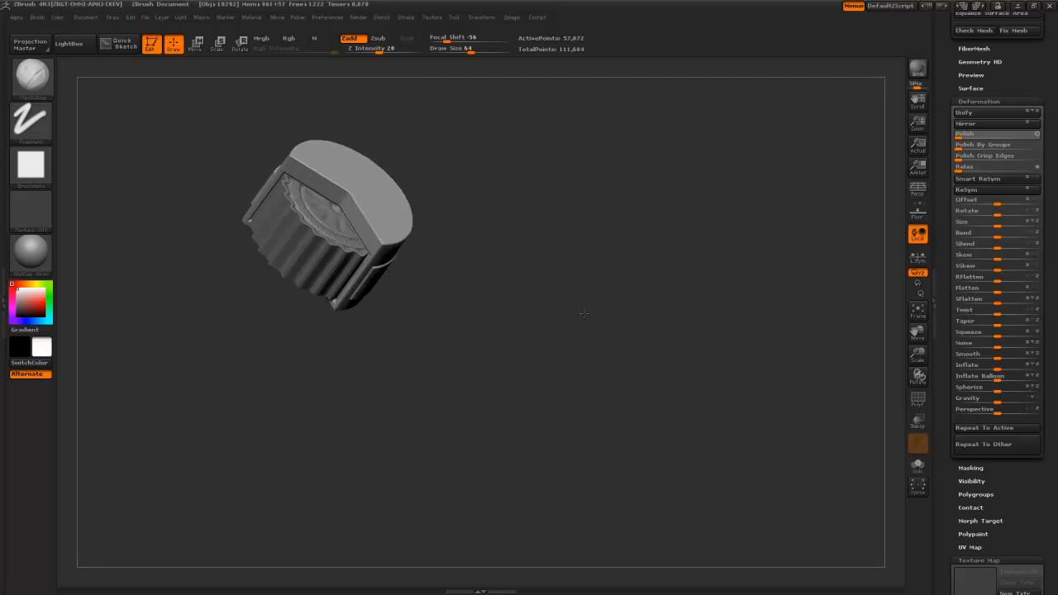
mouse_move(586, 315)
alt+mouse_down()
mouse_move(588, 334)
mouse_move(640, 366)
mouse_move(652, 352)
mouse_move(626, 400)
mouse_move(615, 358)
alt+mouse_up()
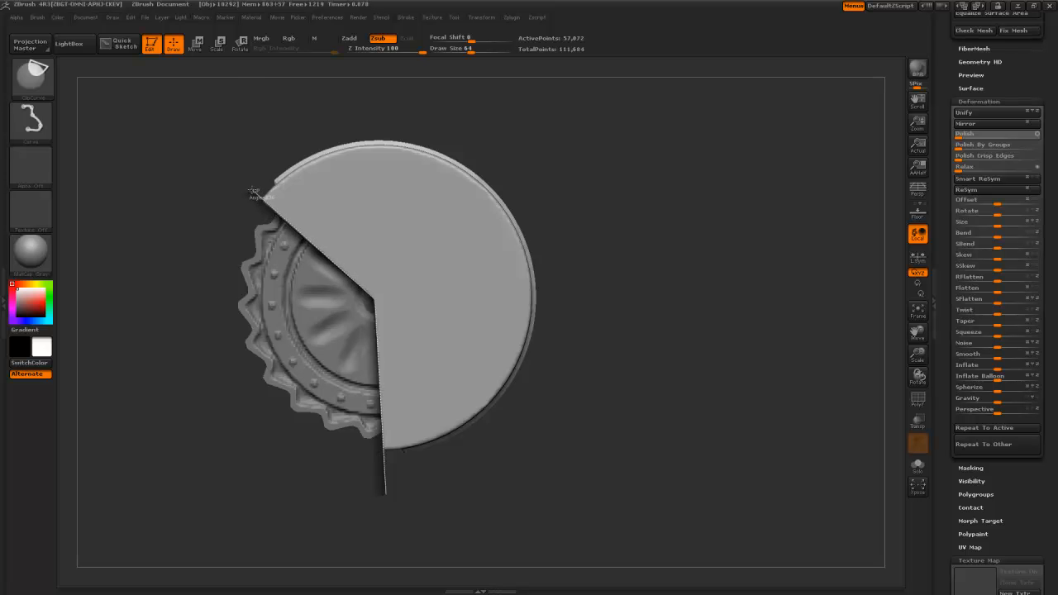
- Cut the housing cap straight with a ClipCurve drawn along the wedge opening's edge
mouse_move(228, 249)
mouse_down()
mouse_move(277, 243)
mouse_move(217, 260)
mouse_up()
key(ctrl+shift)
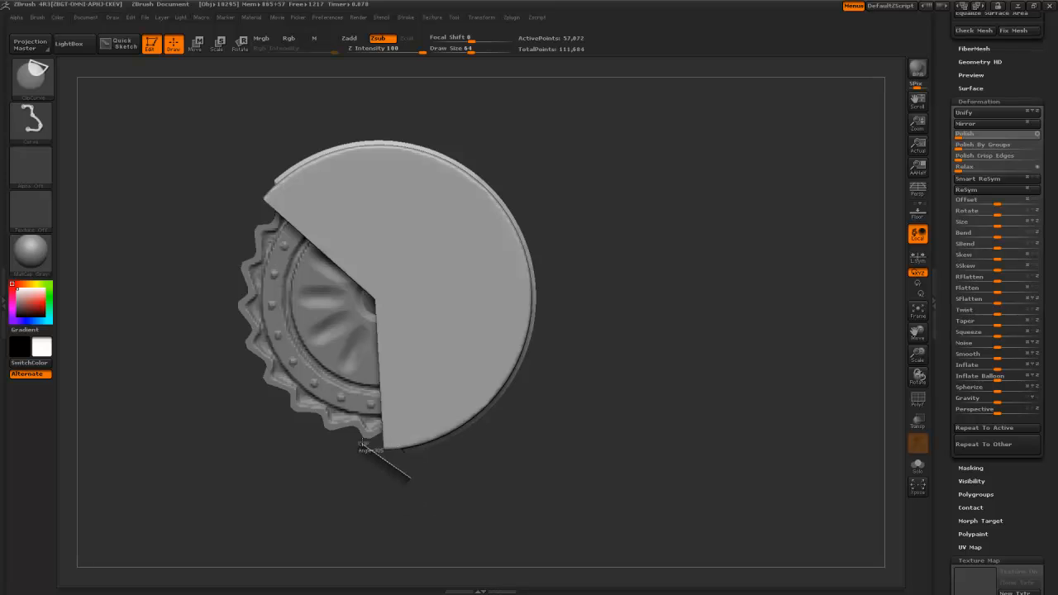
ctrl+shift+drag(362, 427, 356, 420)
mouse_move(445, 497)
mouse_down()
mouse_move(488, 417)
mouse_move(477, 420)
mouse_up()
drag(389, 471, 357, 508)
drag(523, 499, 529, 384)
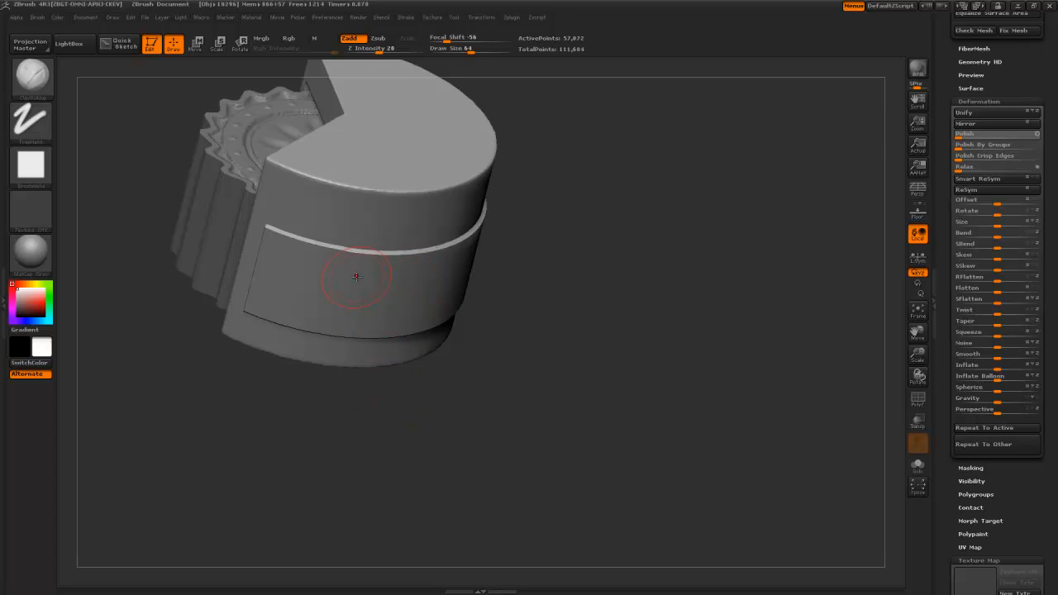
drag(944, 89, 950, 293)
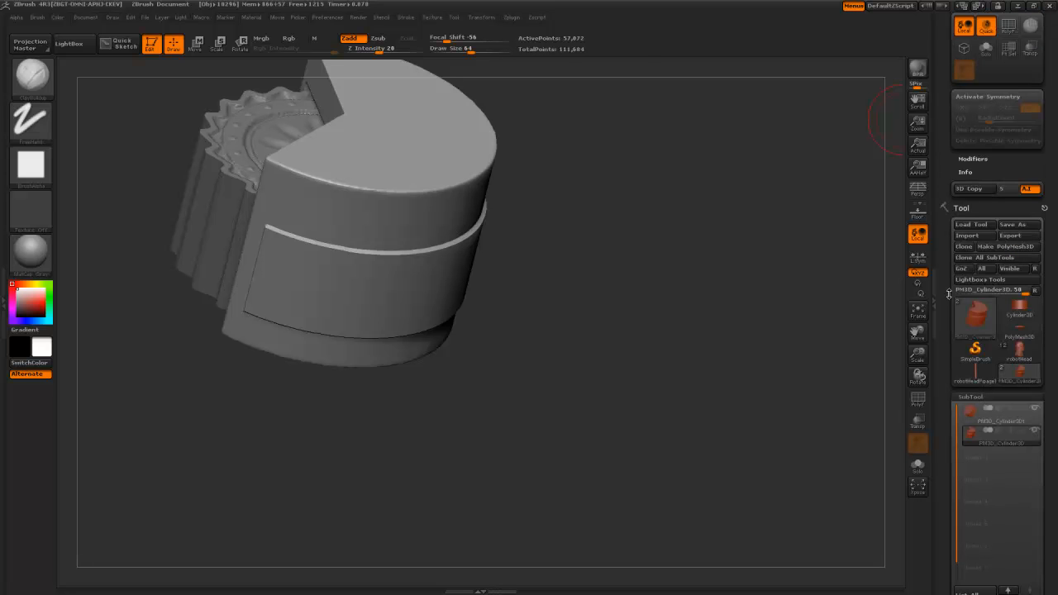
- Switch to robotHead and orbit around the bust to inspect the woven neck pipe and connector
click(1007, 347)
drag(539, 308, 467, 286)
drag(714, 283, 611, 226)
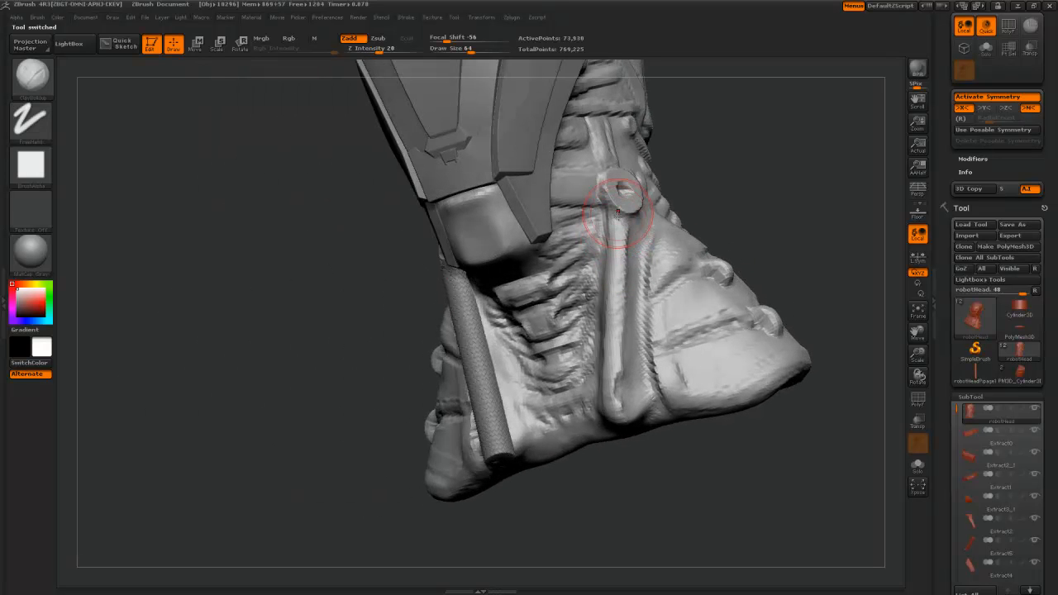
drag(347, 317, 423, 209)
mouse_move(424, 271)
mouse_down()
mouse_move(367, 229)
mouse_move(491, 284)
mouse_up()
drag(393, 233, 428, 269)
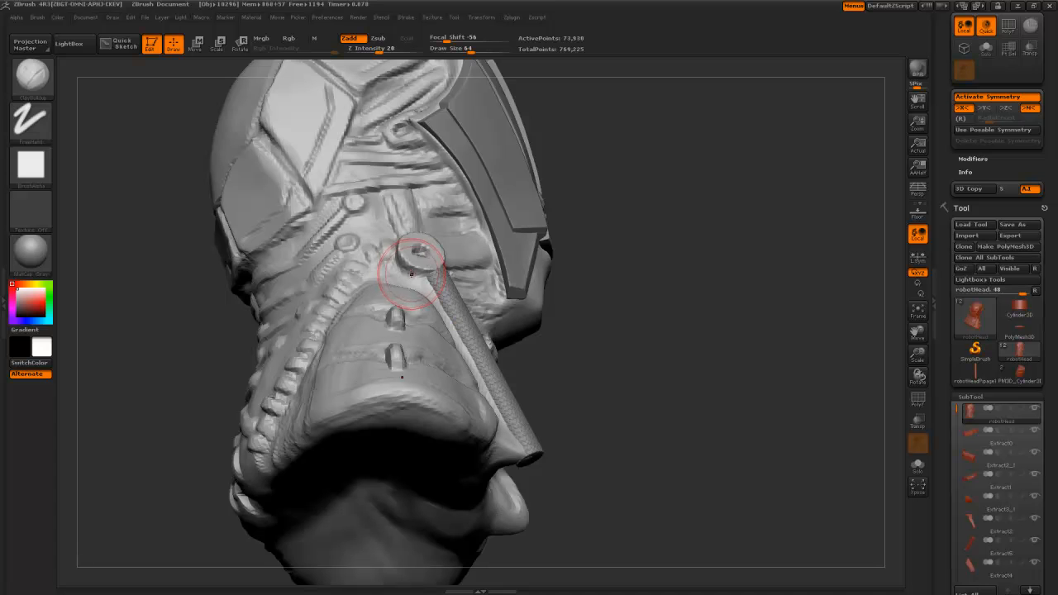
drag(628, 354, 431, 273)
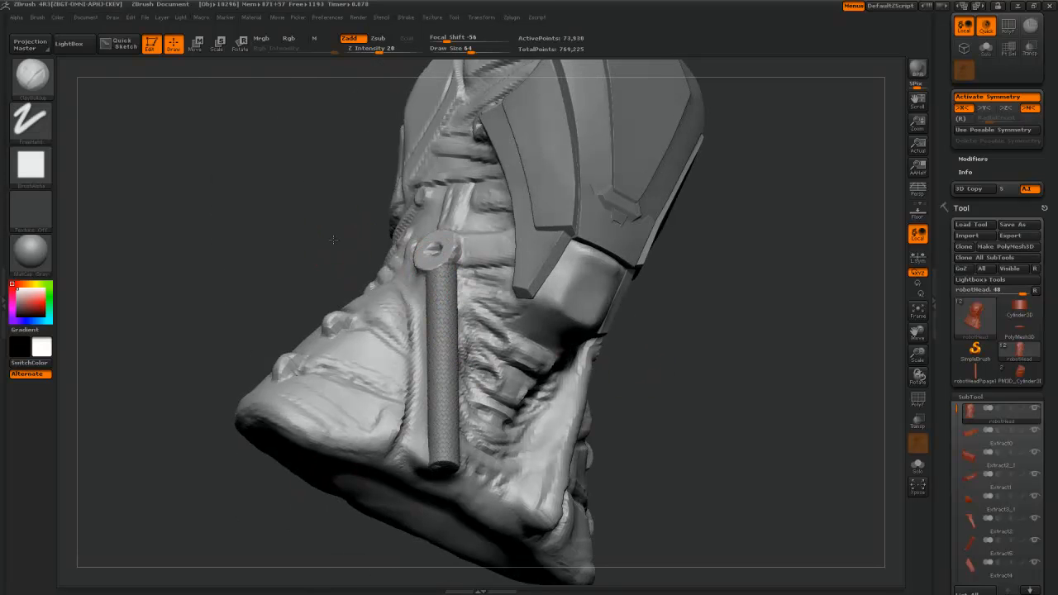
drag(334, 240, 370, 258)
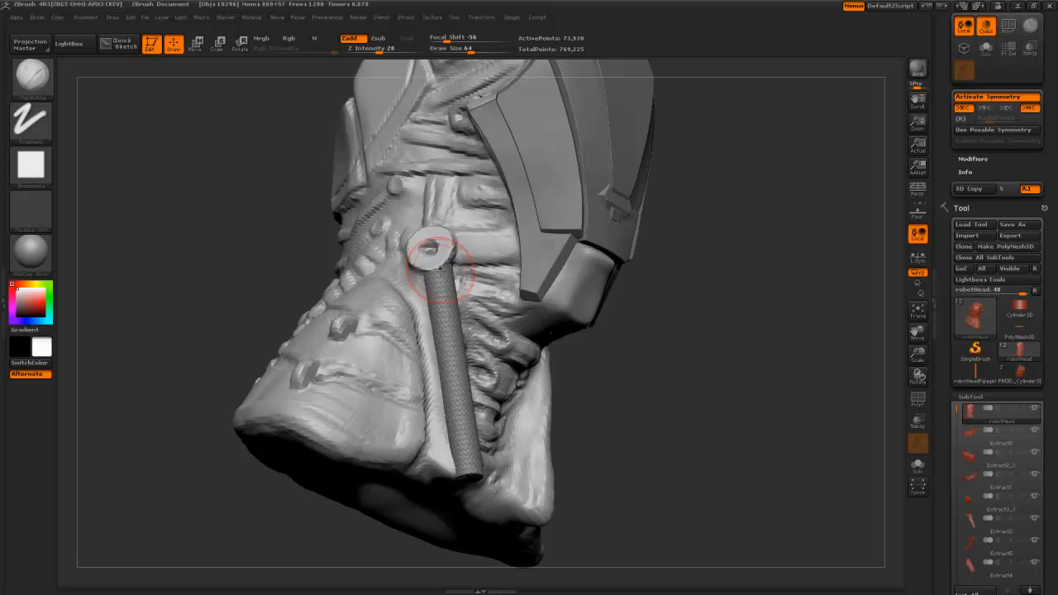
- Select the plain Cylinder3D tool from the Tool palette
drag(962, 87, 954, 232)
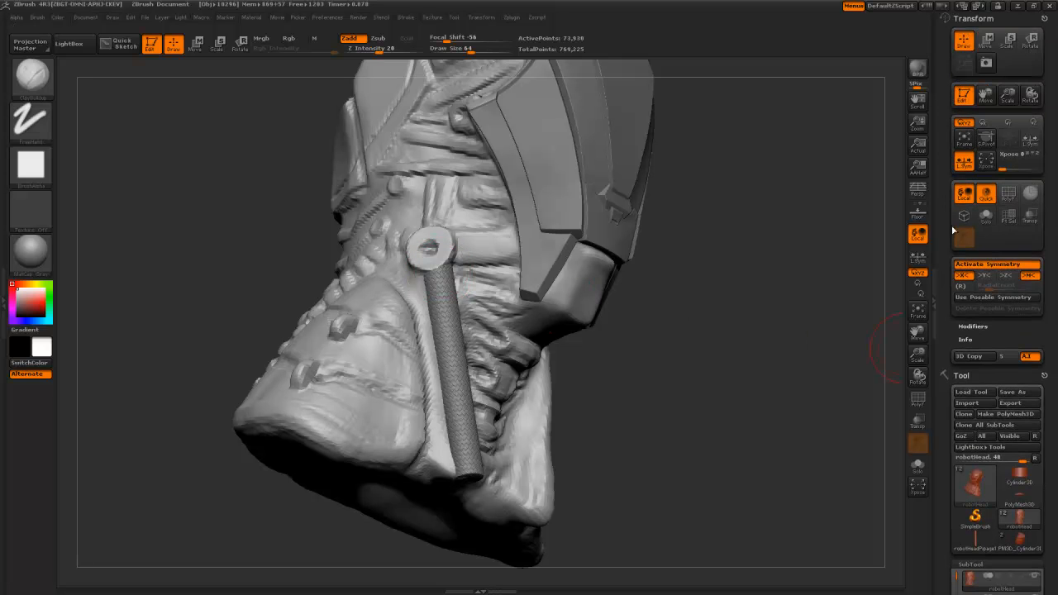
drag(942, 339, 940, 273)
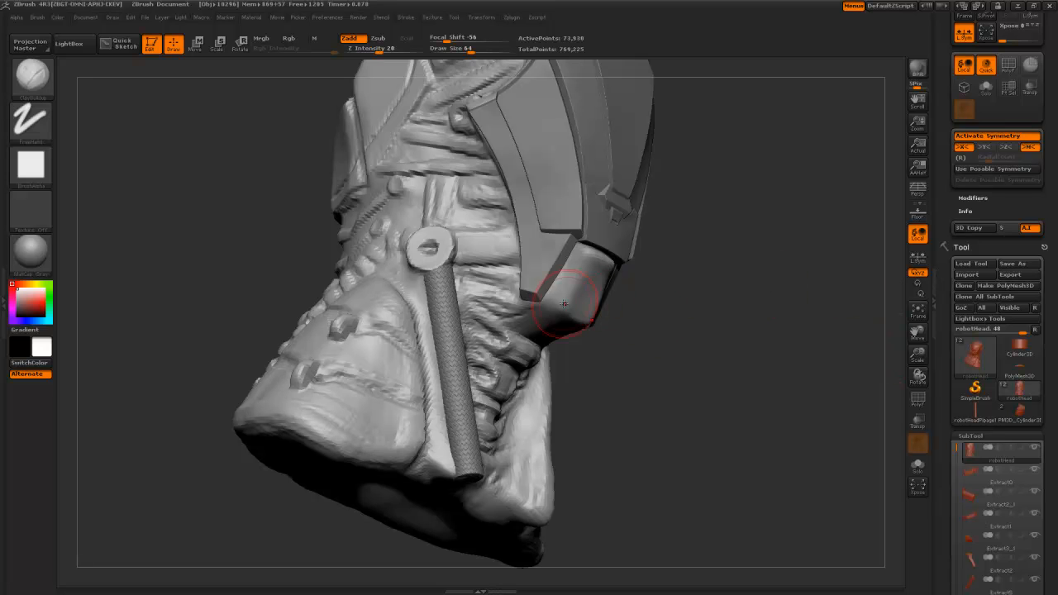
click(1010, 349)
- Load the PM3D_Cylinder3D housing cap tool and rotate it to an angled view
drag(749, 333, 713, 362)
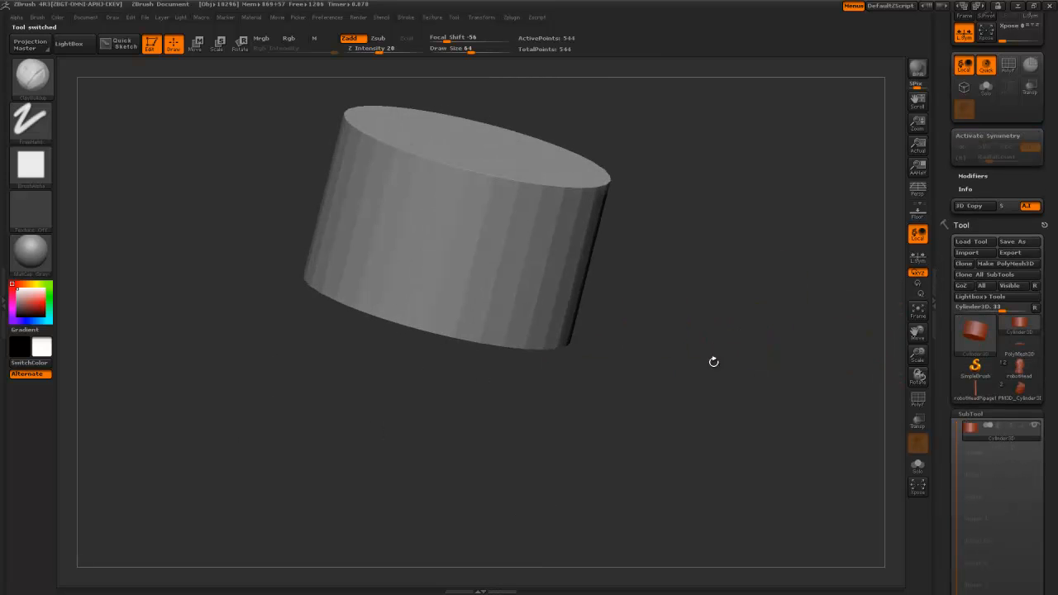
click(1017, 389)
mouse_move(835, 357)
mouse_down()
mouse_move(711, 402)
mouse_move(760, 455)
mouse_move(731, 465)
mouse_move(702, 400)
mouse_up()
key(ctrl+shift)
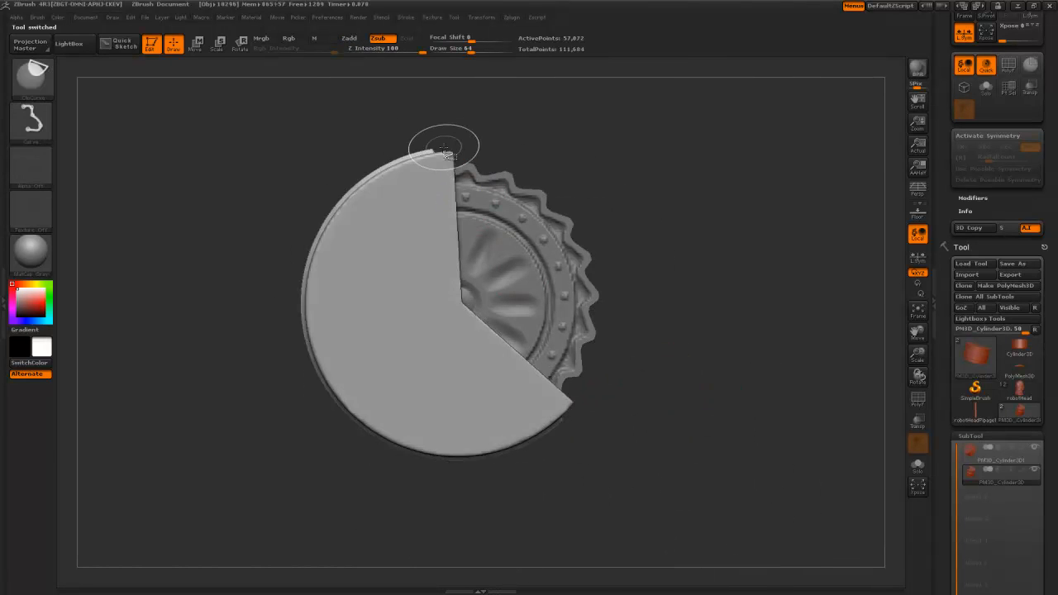
key(b)
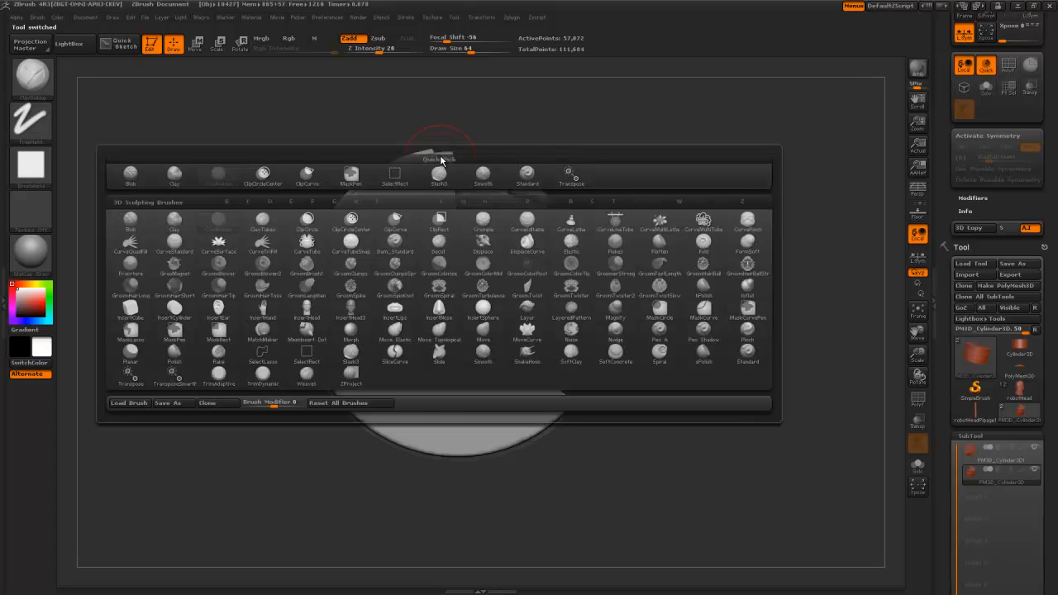
drag(258, 88, 269, 101)
drag(941, 341, 955, 433)
- Activate symmetry with X off and radial Z count 22
click(989, 257)
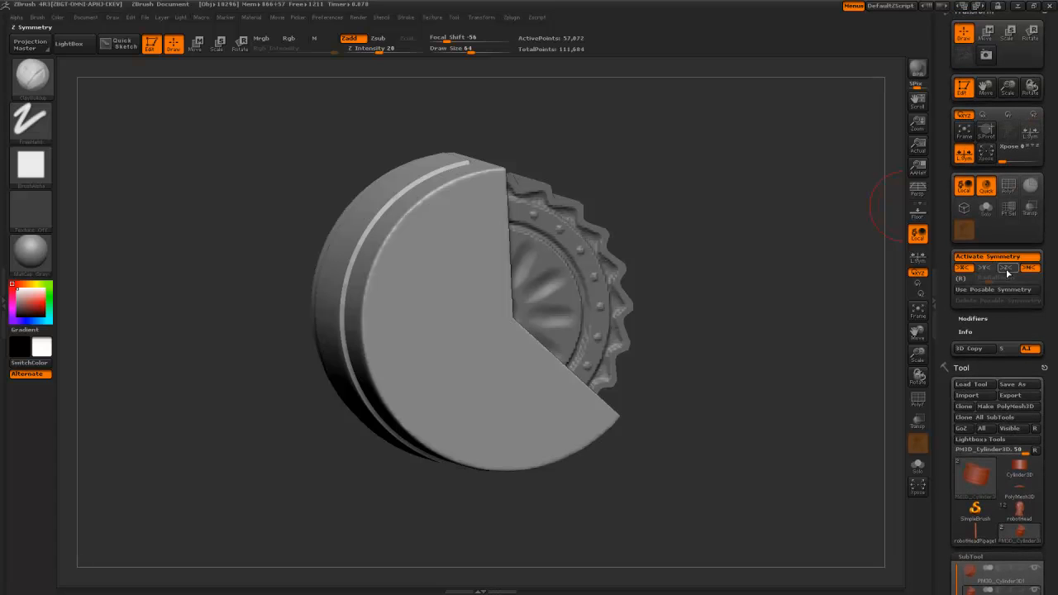
click(964, 269)
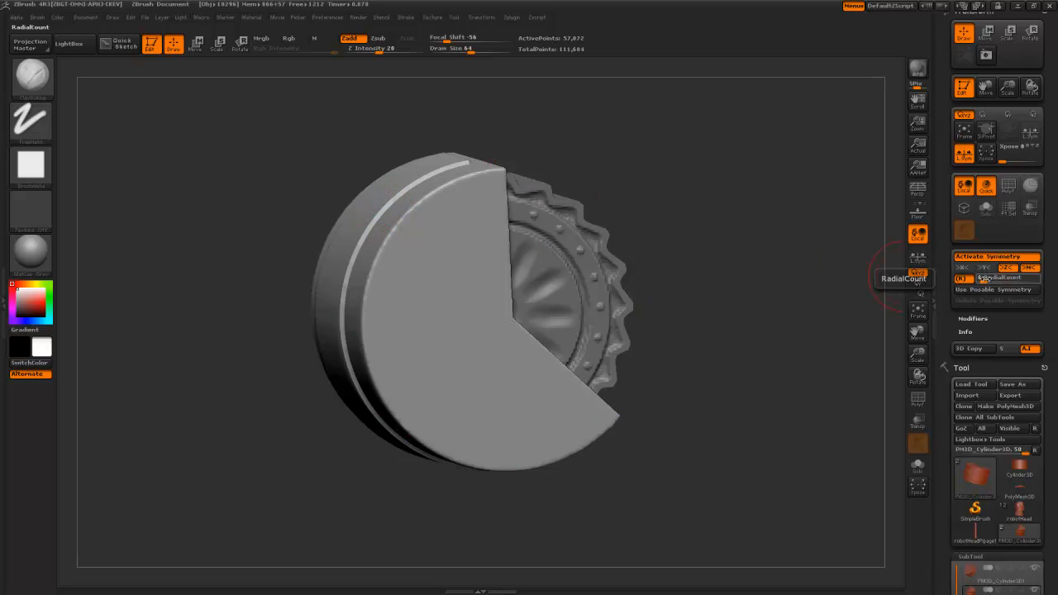
key(Return)
key(b)
key(Escape)
- Enlarge the brush and lightly smooth the cap surface, bringing the flat wedge face front-on
mouse_move(231, 129)
mouse_down()
mouse_move(313, 159)
mouse_move(341, 184)
mouse_up()
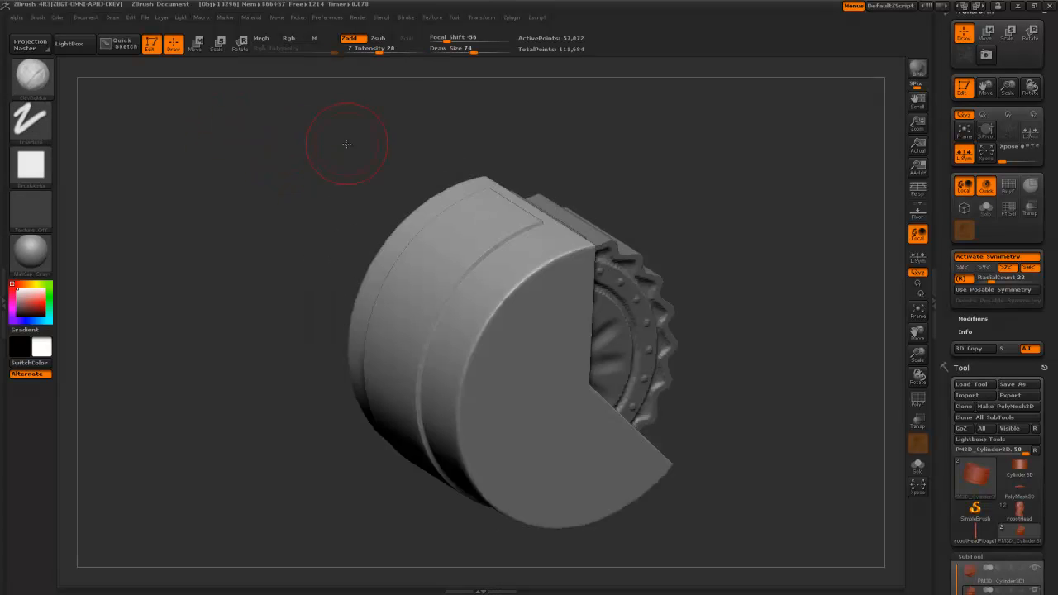
drag(347, 144, 359, 183)
key(bracketright)
key(bracketright)
mouse_move(468, 291)
shift+mouse_down()
mouse_move(463, 329)
mouse_move(497, 271)
shift+mouse_up()
drag(384, 213, 366, 227)
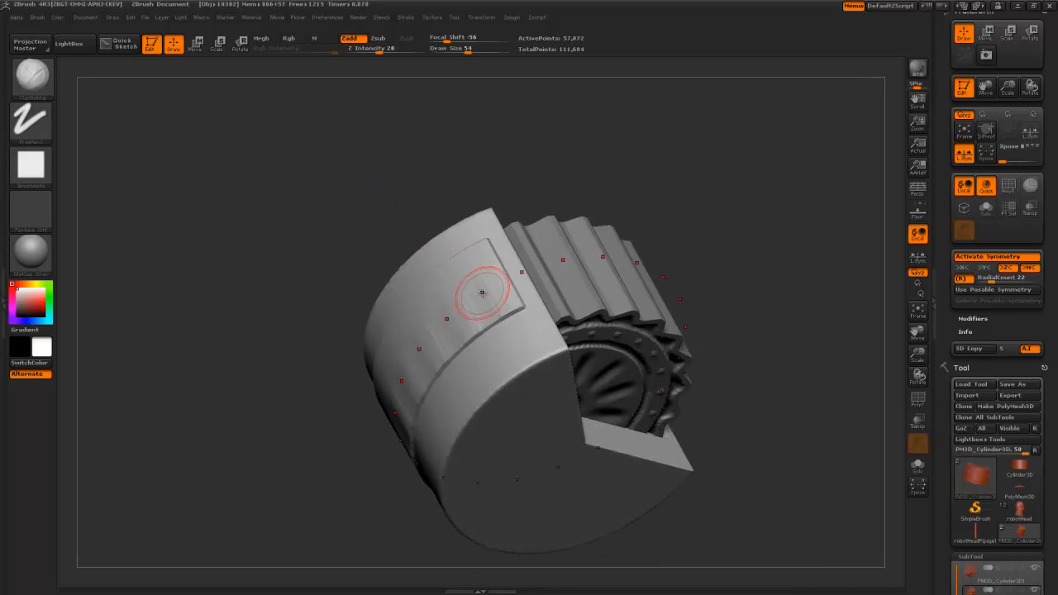
drag(223, 313, 216, 238)
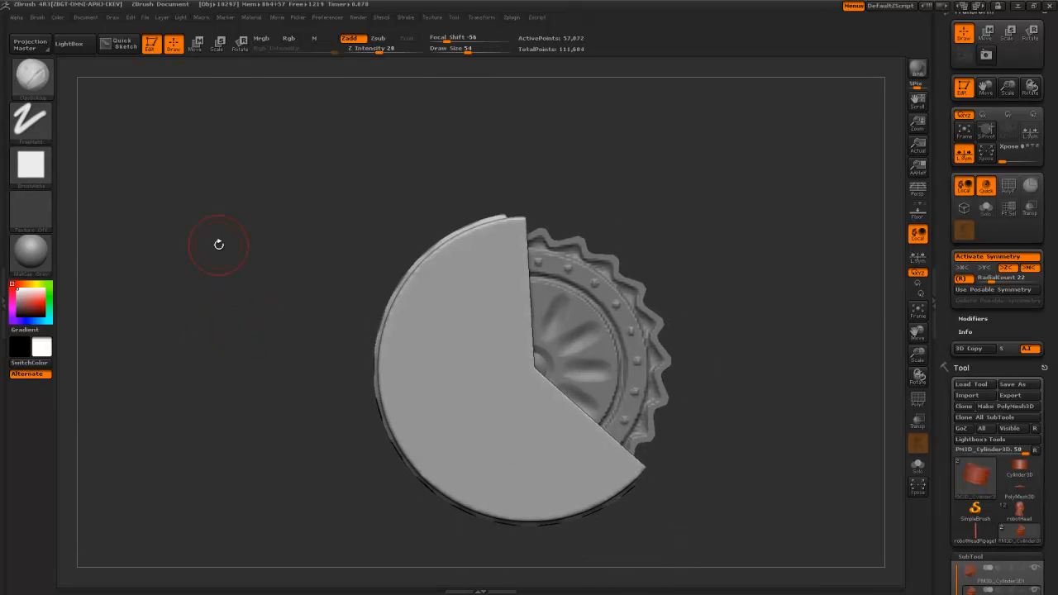
key(b)
key(c)
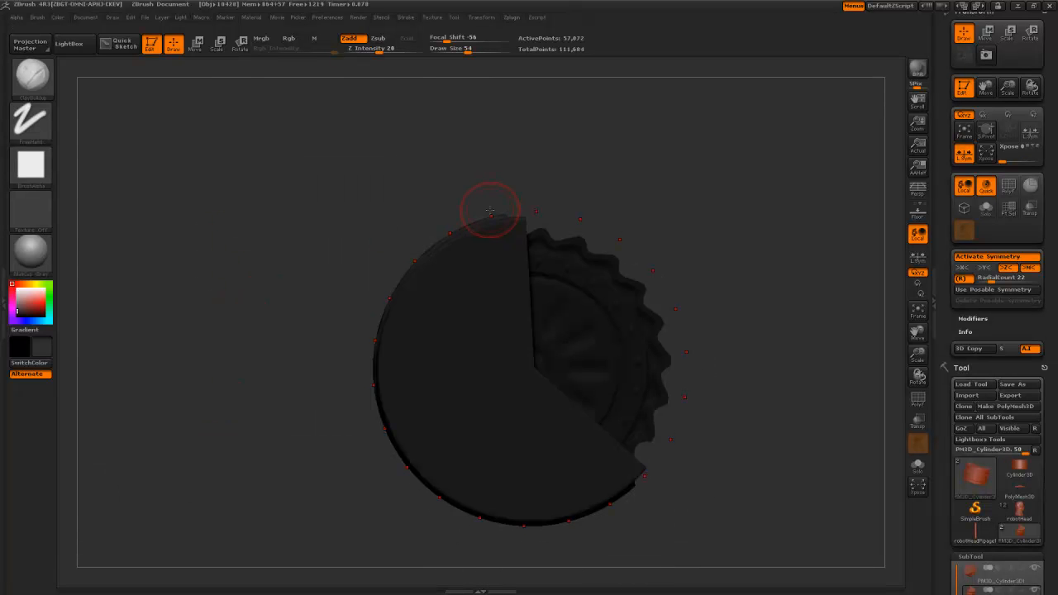
- Mask rectangles over the cap, unmasking regions and the wedge tip so the middle band stays free
drag(91, 274, 260, 272)
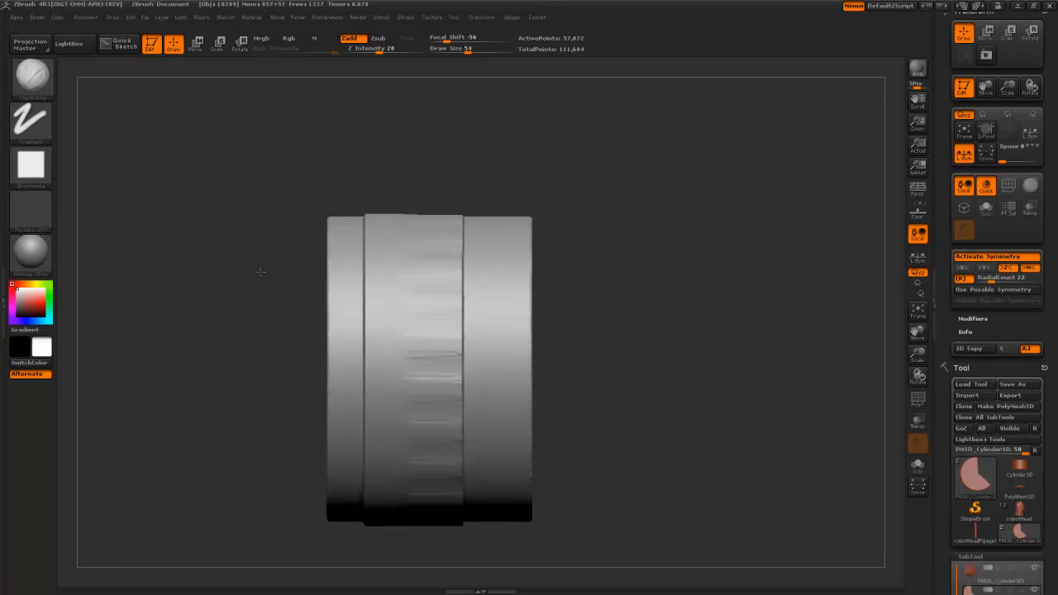
ctrl+drag(349, 193, 491, 585)
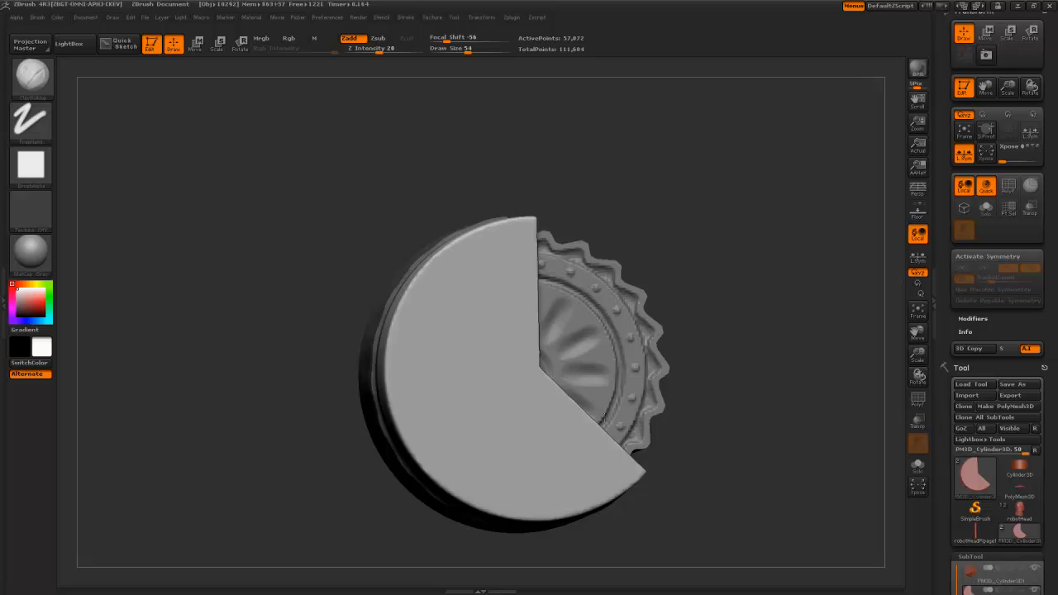
mouse_move(662, 159)
mouse_down()
mouse_move(635, 168)
mouse_move(512, 276)
mouse_up()
alt+drag(202, 378, 170, 299)
ctrl+alt+drag(743, 377, 571, 402)
mouse_move(691, 448)
mouse_down()
mouse_move(637, 463)
mouse_move(650, 472)
mouse_move(681, 409)
mouse_move(670, 381)
mouse_move(777, 441)
mouse_up()
- Set the brush size to 74 and smooth the band's edge and its lower-left and left grooves
key(b)
key(c)
key(b)
drag(525, 282, 566, 326)
key(bracketright)
key(bracketright)
key(shift)
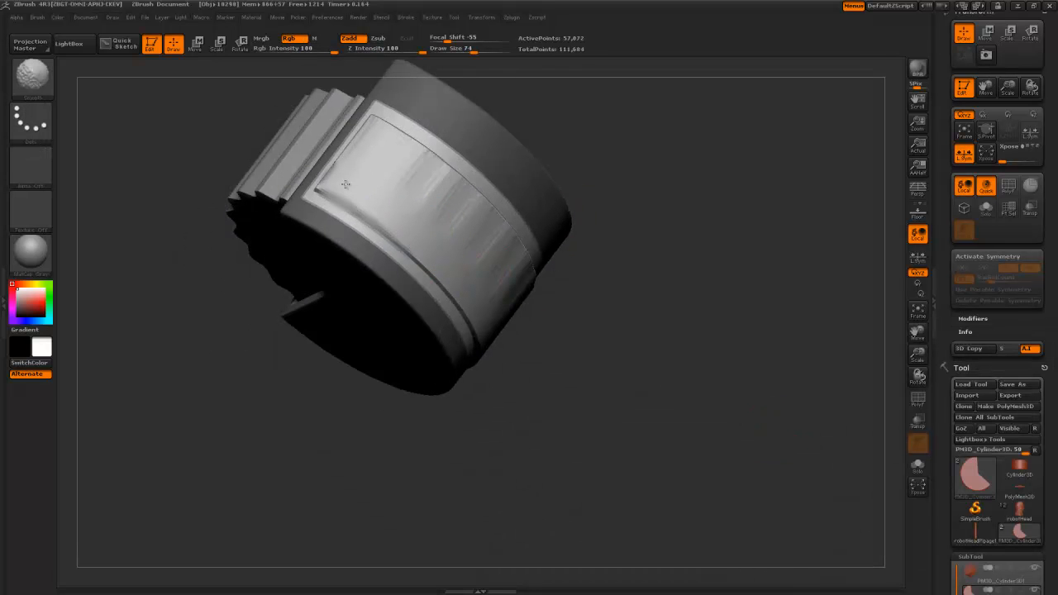
shift+drag(362, 131, 413, 132)
drag(551, 326, 510, 222)
shift+drag(511, 420, 405, 242)
drag(402, 190, 477, 272)
shift+drag(506, 413, 560, 529)
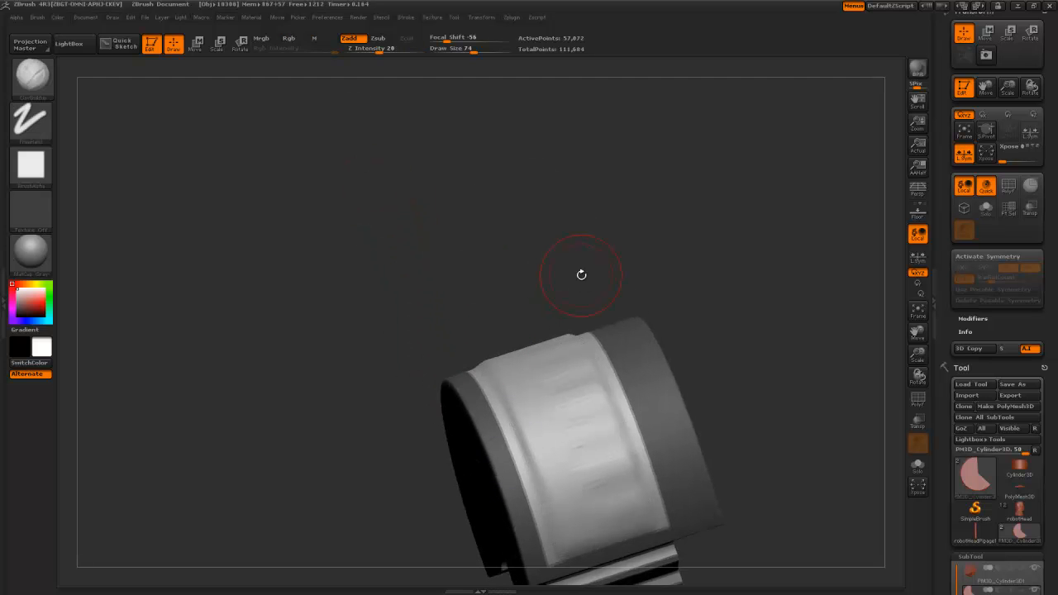
- Turn radial symmetry back on, smooth the band further, and enlarge the smoothing brush to 124
key(x)
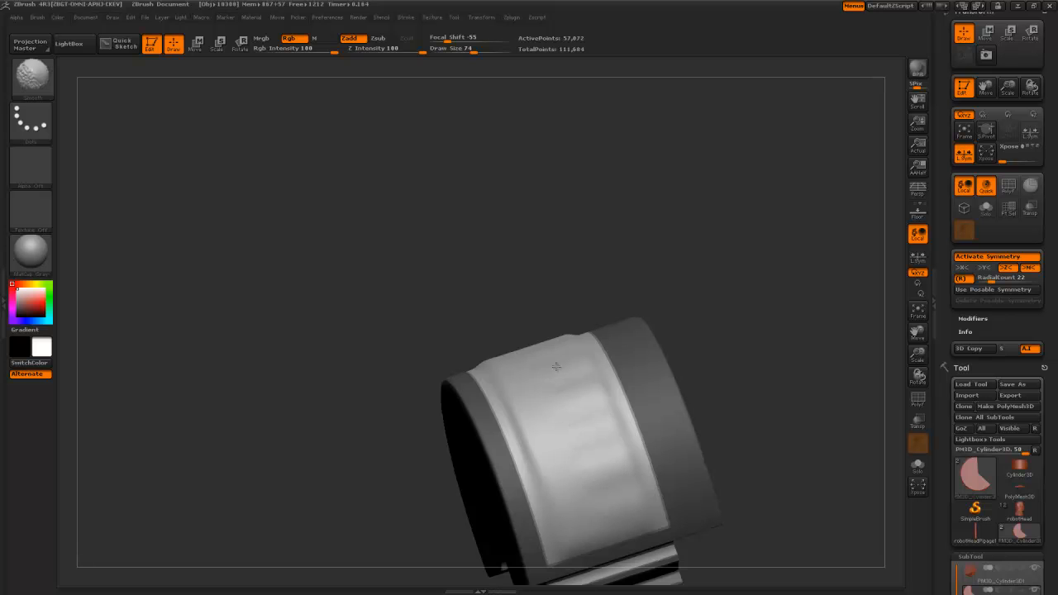
shift+drag(556, 367, 537, 351)
drag(477, 286, 422, 239)
shift+drag(466, 314, 451, 302)
drag(397, 223, 318, 165)
shift+drag(343, 194, 355, 205)
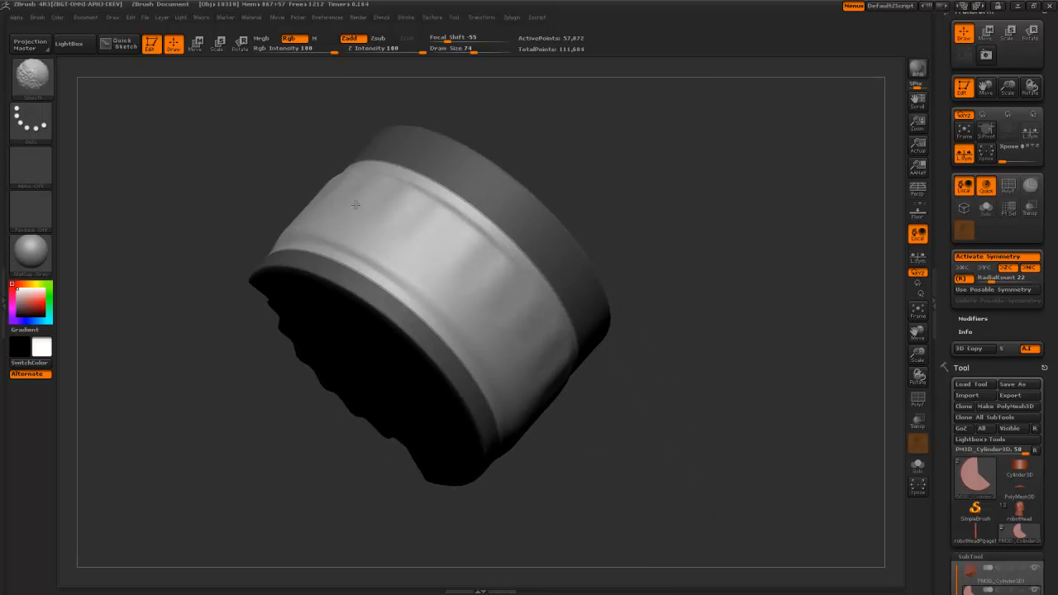
key(shift)
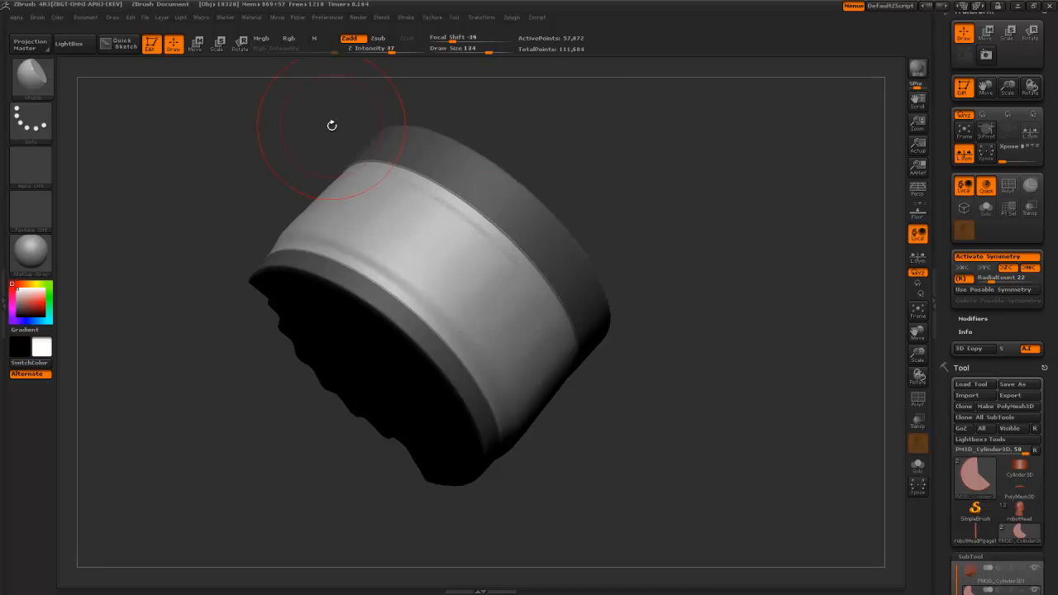
- Soften the groove around the band and polish the band's surface with sPolish
drag(332, 126, 333, 113)
key(ctrl)
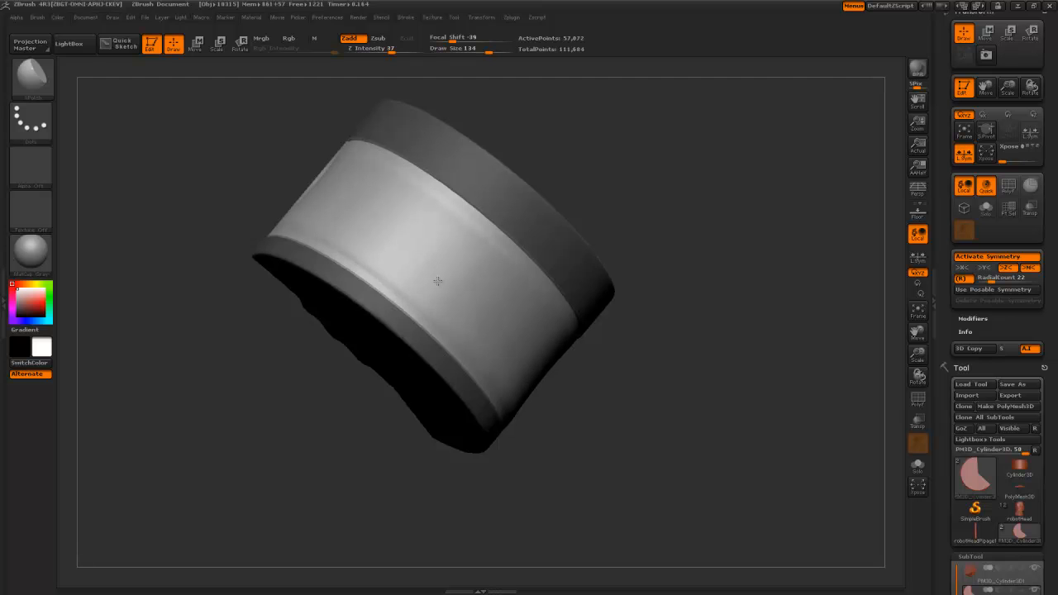
drag(258, 122, 360, 224)
mouse_move(286, 152)
mouse_down()
mouse_move(232, 60)
mouse_move(362, 146)
mouse_up()
key(ctrl)
key(ctrl)
mouse_move(184, 166)
mouse_down()
mouse_move(177, 135)
mouse_move(404, 253)
mouse_up()
shift+drag(359, 202, 365, 183)
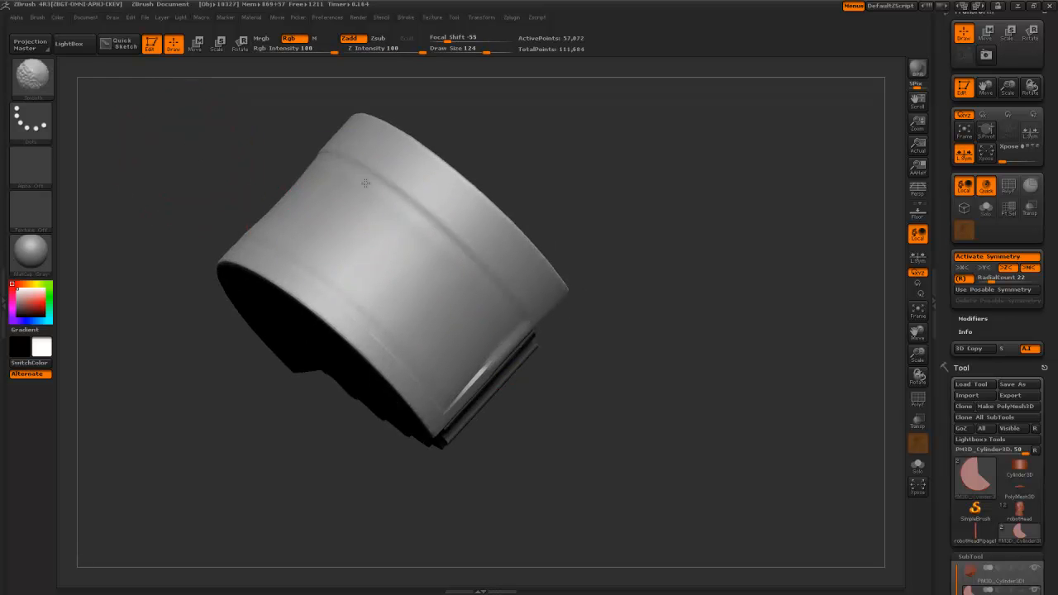
drag(276, 160, 267, 148)
drag(314, 190, 306, 157)
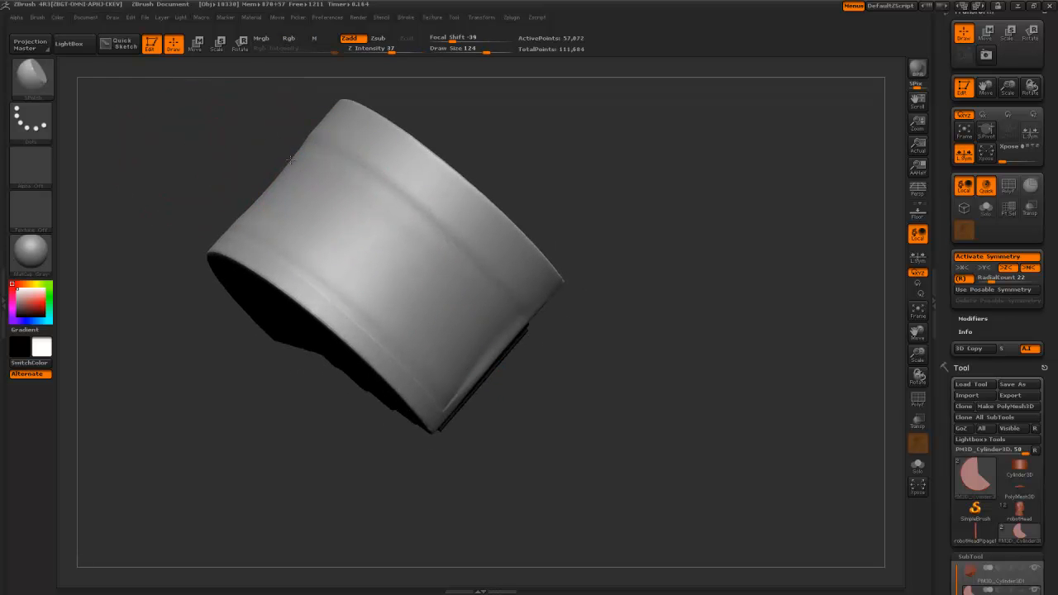
- Undo the unwanted inflate on the band and clear the mask from the front panel
drag(214, 115, 425, 299)
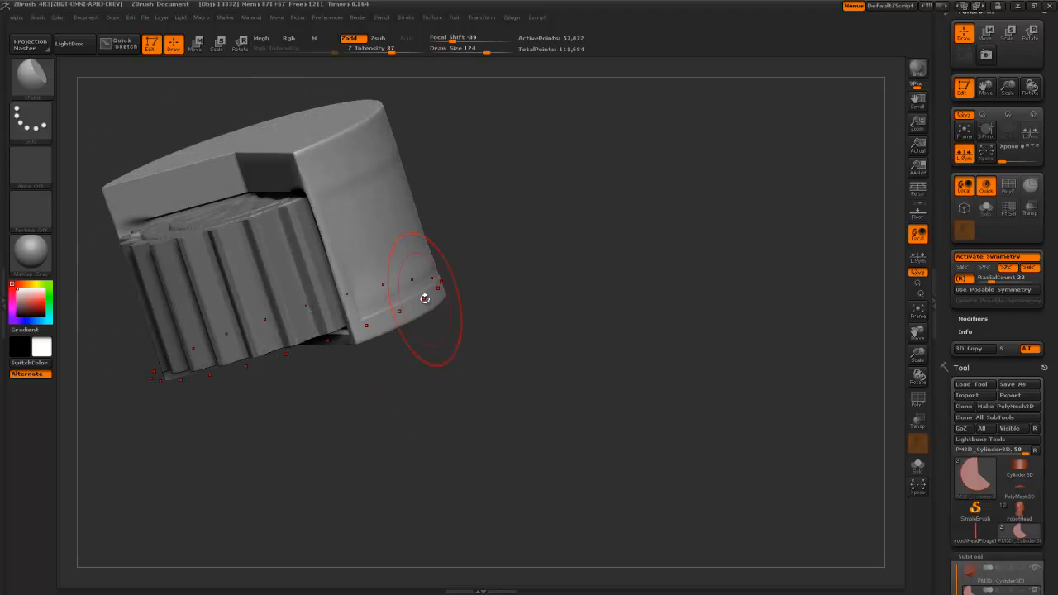
key(ctrl+z)
key(ctrl+z)
key(ctrl+z)
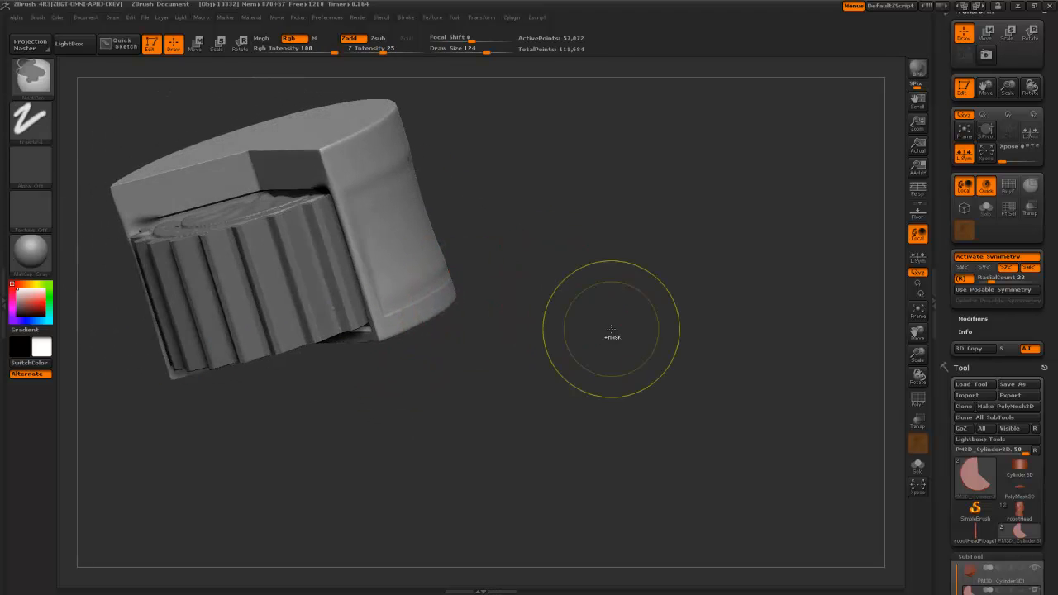
drag(574, 348, 487, 384)
key(ctrl+z)
key(ctrl+z)
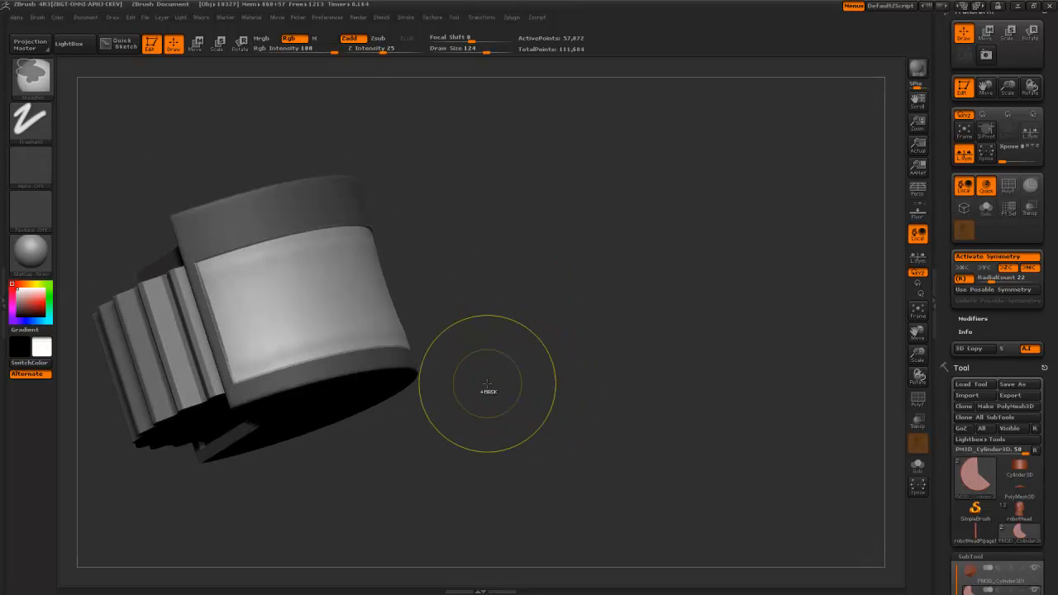
key(ctrl+shift+z)
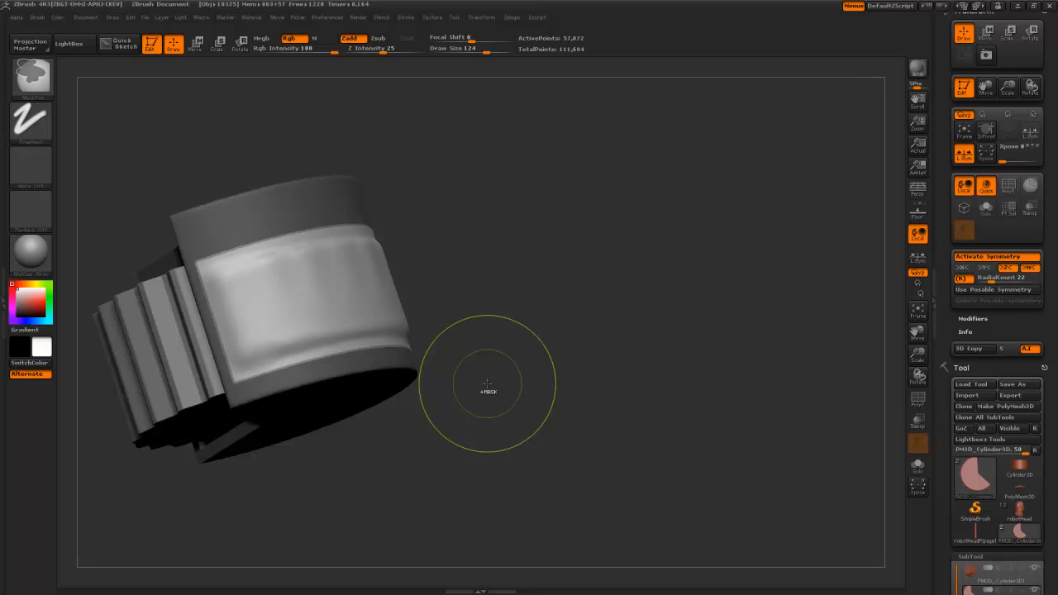
key(ctrl+z)
key(ctrl+z)
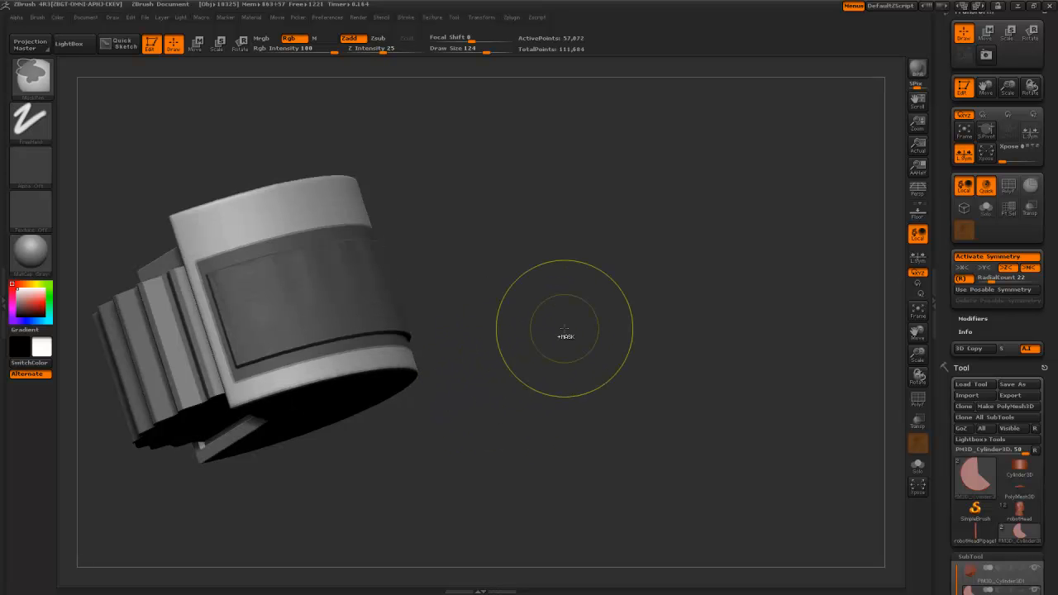
key(ctrl+shift+z)
ctrl+drag(564, 325, 527, 281)
key(ctrl+z)
drag(521, 356, 537, 511)
- Pick ClipCircleCenter and clip the cap with a circle centred on the model
key(b)
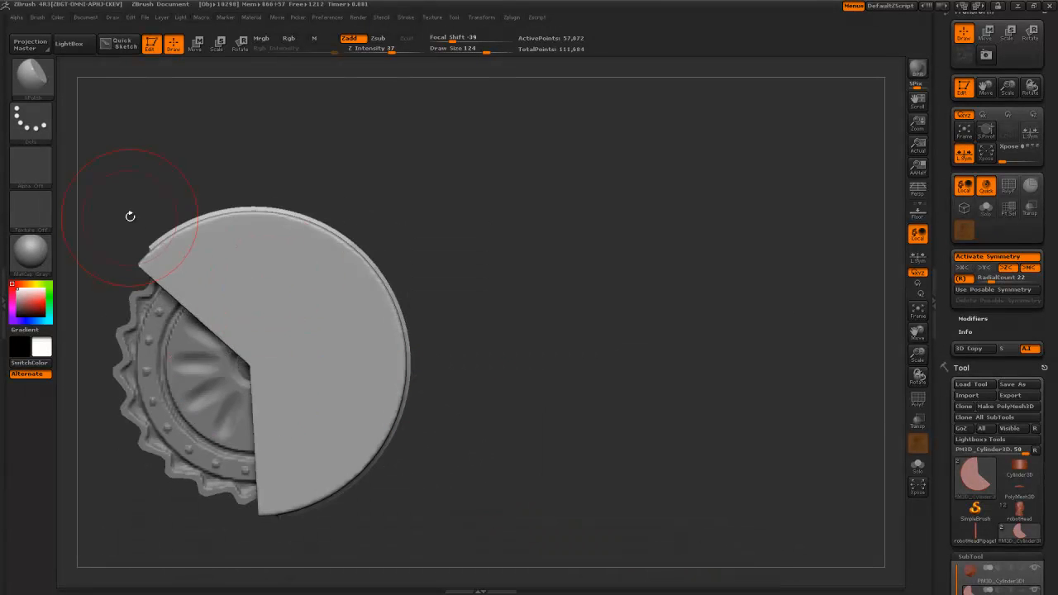
key(b)
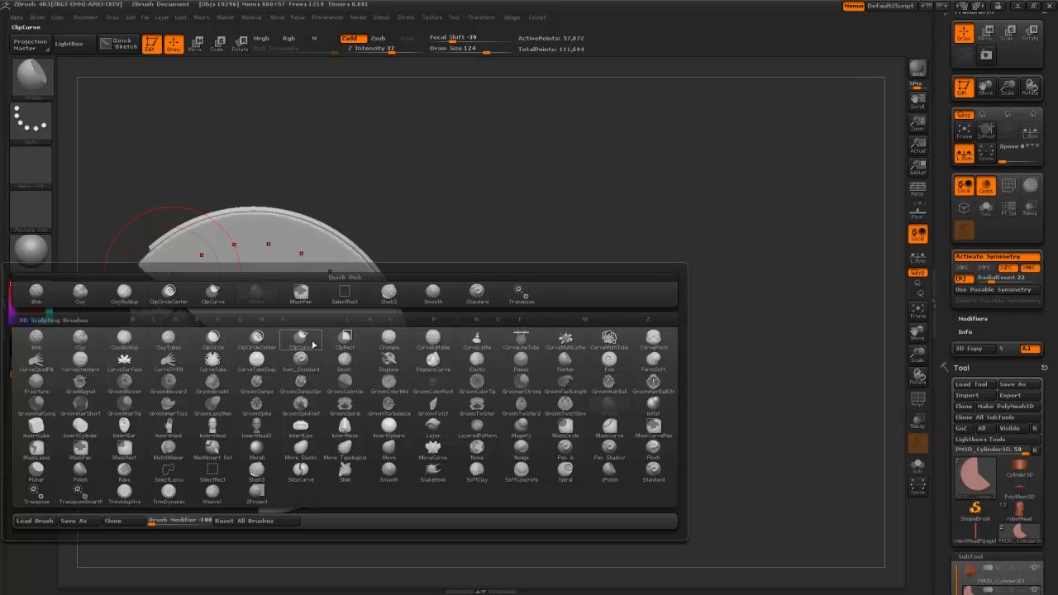
click(259, 340)
mouse_move(277, 341)
ctrl+shift+mouse_down()
mouse_move(158, 477)
mouse_move(105, 513)
ctrl+shift+mouse_up()
drag(358, 499, 468, 457)
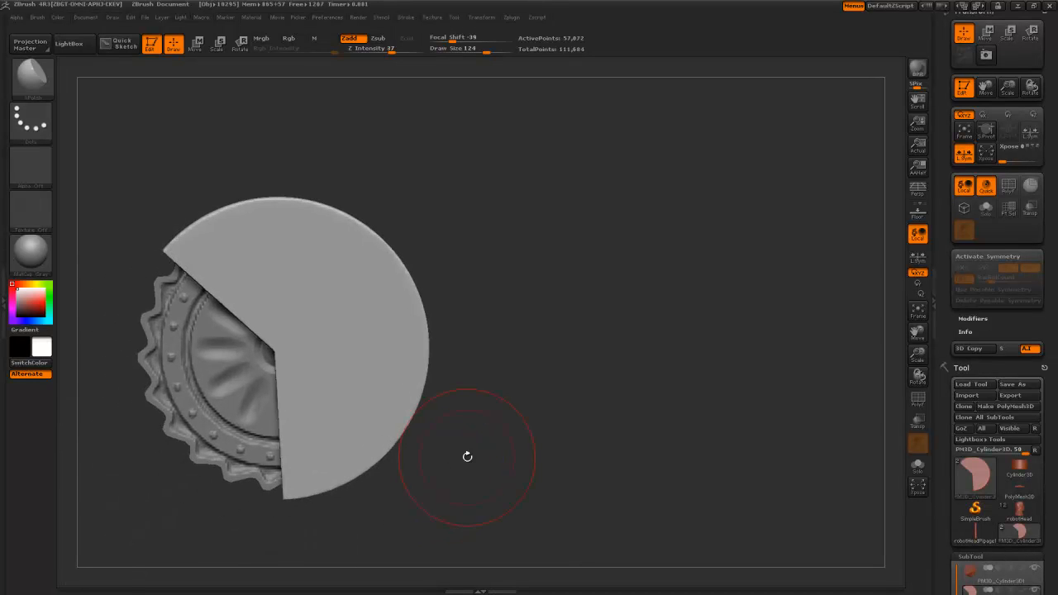
- Duplicate the housing cap SubTool
scroll(950, 240, down, 5)
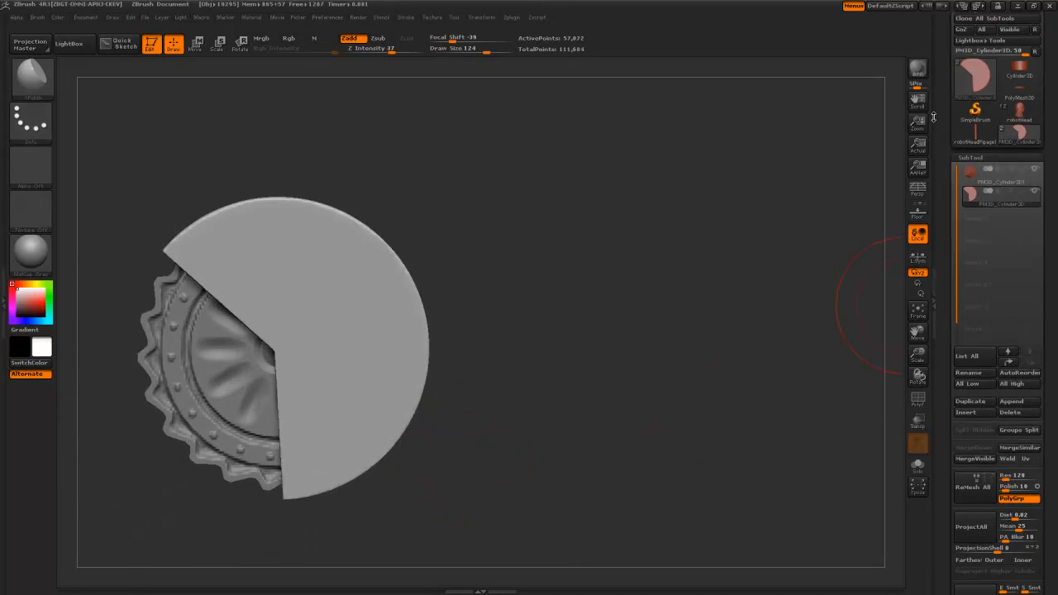
click(971, 402)
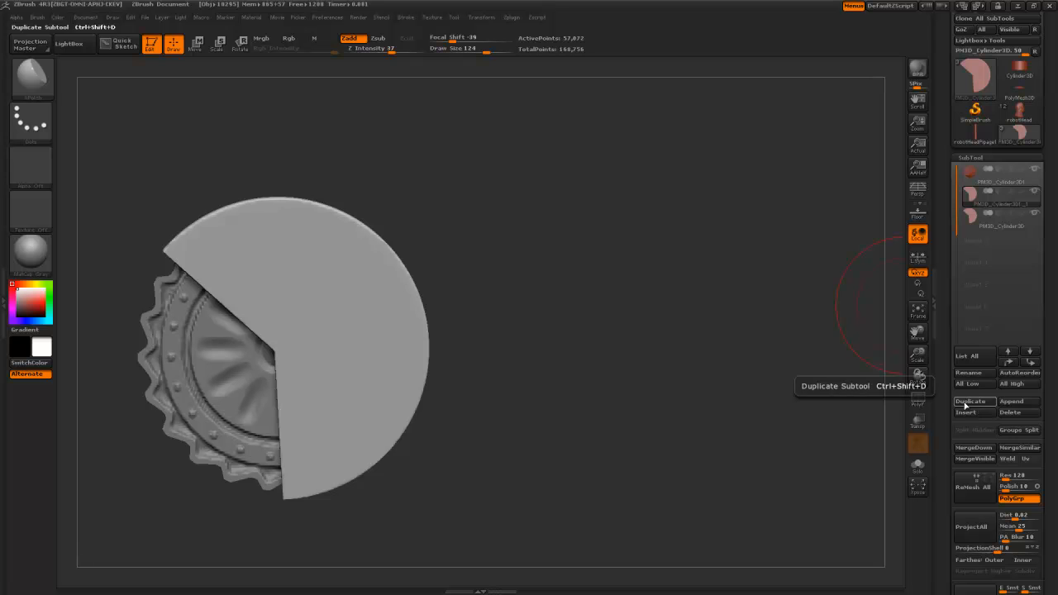
scroll(959, 355, down, 15)
drag(953, 295, 1005, 302)
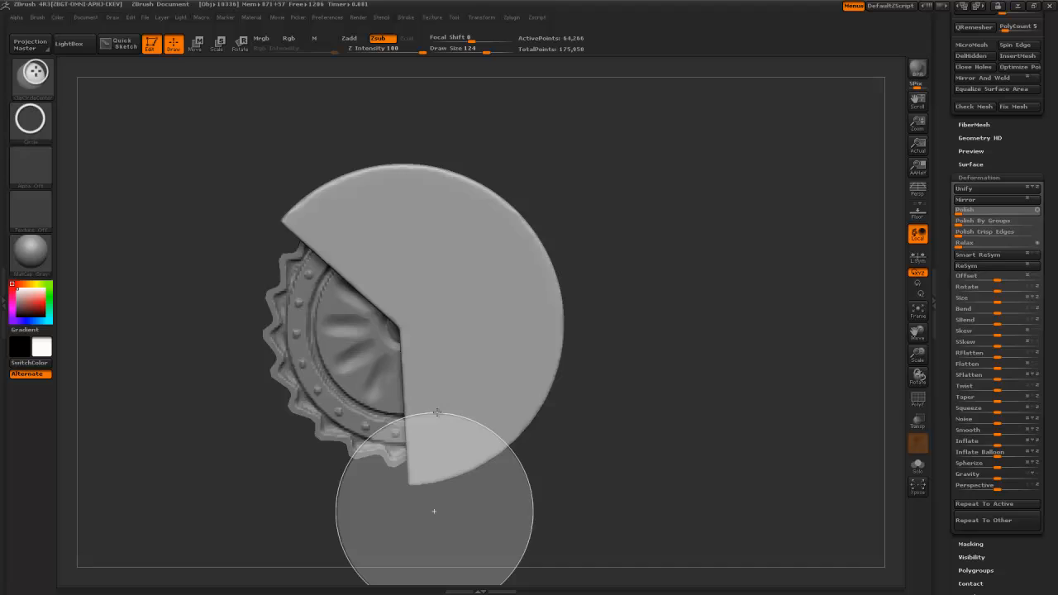
- Cut the copied disc with ClipCurve strokes along vertical and diagonal lines
ctrl+shift+drag(438, 412, 439, 414)
key(ctrl+z)
key(b)
key(h)
key(p)
mouse_move(428, 513)
ctrl+shift+mouse_down()
mouse_move(420, 324)
mouse_move(276, 190)
ctrl+shift+mouse_up()
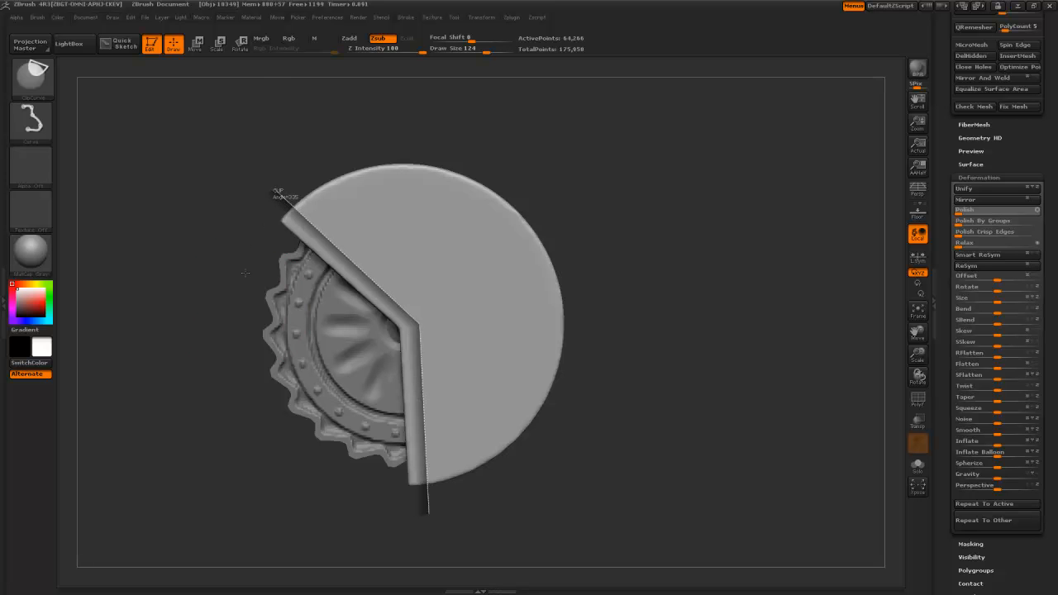
mouse_move(630, 448)
mouse_down()
mouse_move(662, 394)
mouse_move(668, 426)
mouse_move(701, 449)
mouse_up()
ctrl+shift+drag(397, 135, 402, 517)
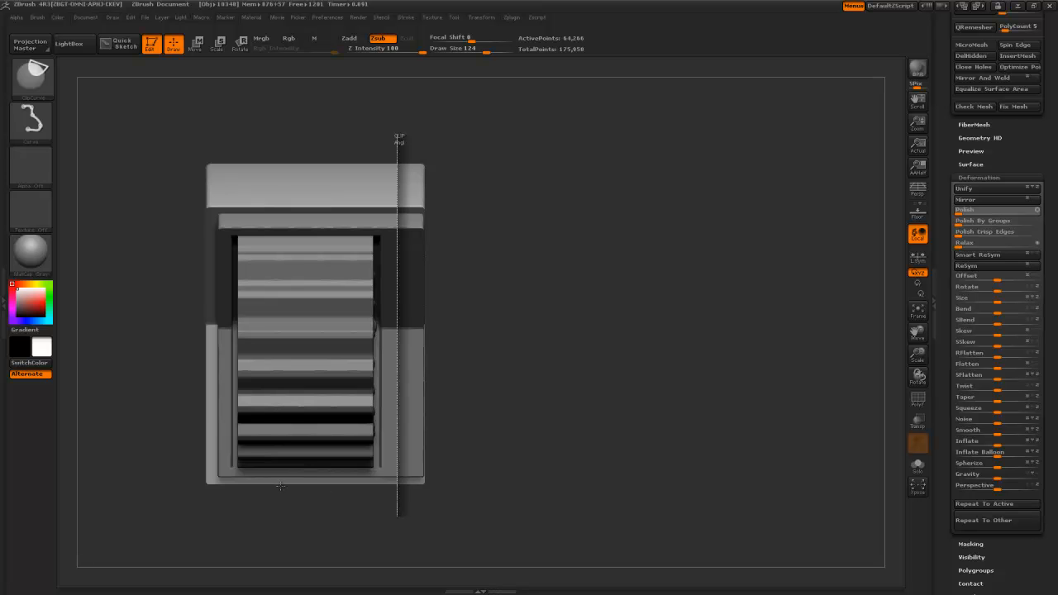
mouse_move(599, 439)
mouse_down()
mouse_move(534, 335)
mouse_move(540, 413)
mouse_up()
ctrl+shift+drag(485, 511, 394, 452)
mouse_move(298, 256)
ctrl+shift+mouse_down()
mouse_move(298, 151)
mouse_move(308, 152)
ctrl+shift+mouse_up()
mouse_move(612, 458)
mouse_down()
mouse_move(618, 353)
mouse_move(615, 422)
mouse_up()
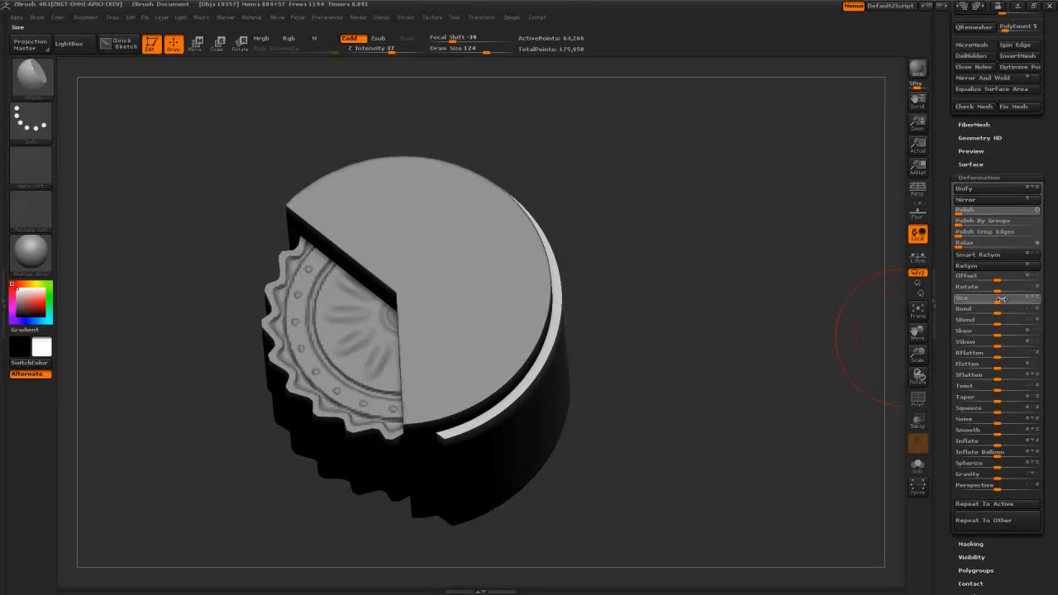
- Enlarge the copy into a wider outer ring, then clip PM3D_Cylinder3D1 along a vertical line
drag(1003, 300, 1012, 301)
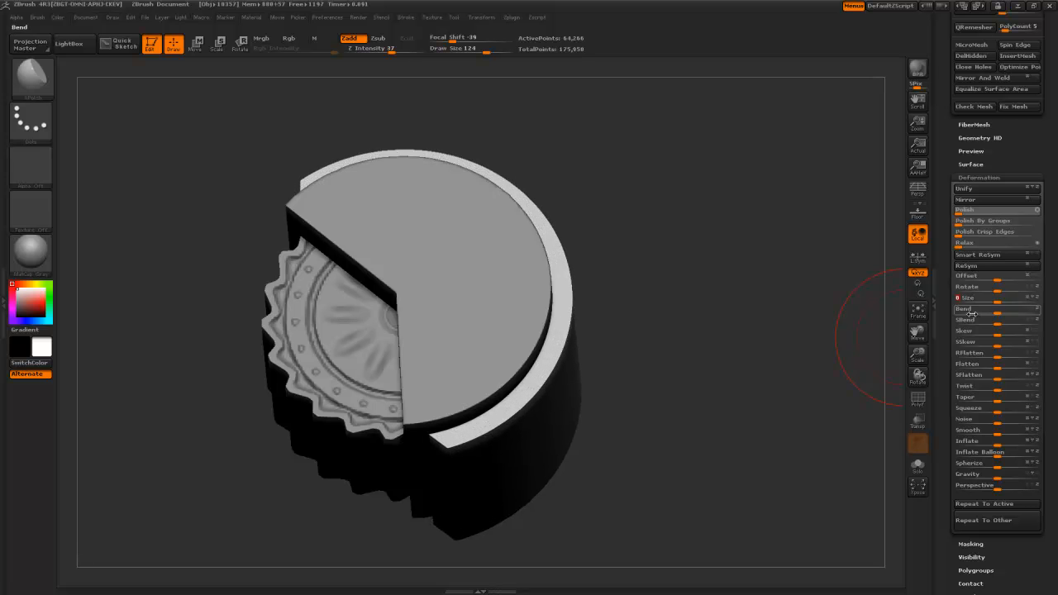
alt+drag(696, 400, 721, 362)
alt+click(322, 237)
ctrl+shift+drag(339, 487, 319, 509)
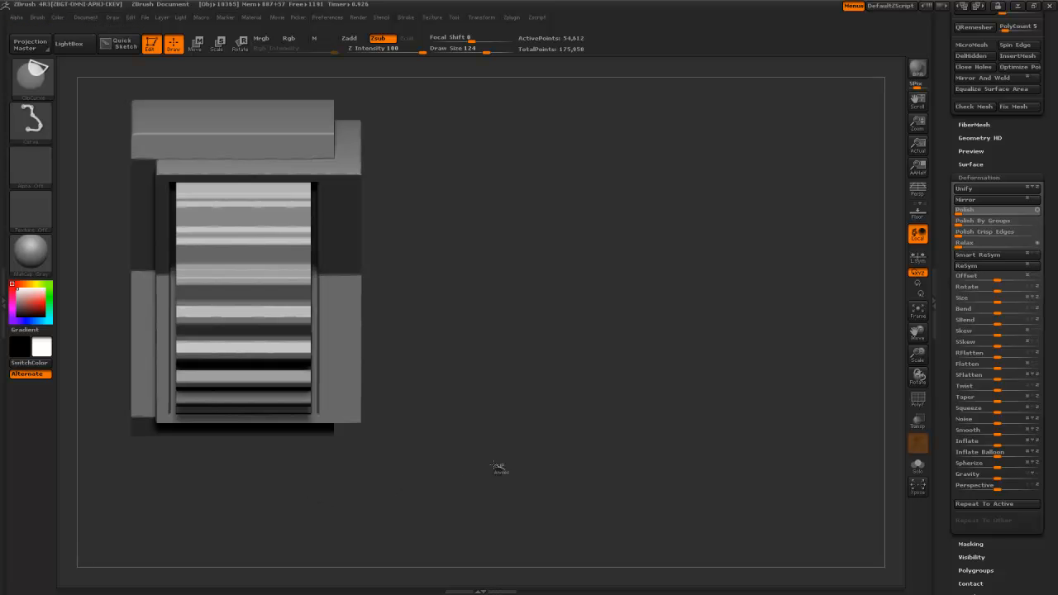
drag(487, 449, 468, 388)
mouse_move(541, 410)
mouse_down()
mouse_move(565, 428)
mouse_move(558, 382)
mouse_move(515, 409)
mouse_move(541, 417)
mouse_move(544, 406)
mouse_move(512, 307)
mouse_move(476, 326)
mouse_up()
alt+drag(466, 257, 494, 407)
- Clip the right edge of PM3D_Cylinder3D vertically, then make the outer ring active
alt+click(454, 336)
mouse_move(571, 403)
mouse_down()
mouse_move(521, 434)
mouse_move(606, 432)
mouse_up()
mouse_move(468, 197)
ctrl+shift+mouse_down()
mouse_move(466, 444)
mouse_move(484, 462)
mouse_move(476, 404)
ctrl+shift+mouse_up()
alt+click(477, 405)
drag(580, 468, 572, 515)
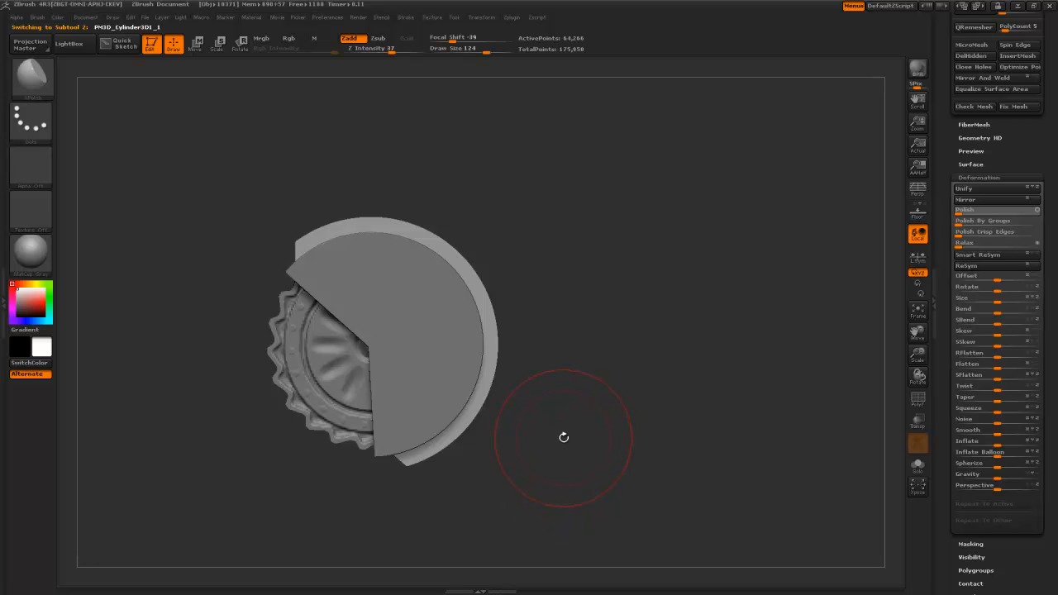
- Stroke ClayBuildup detail around the rim ring, then rotate to check its side
key(b)
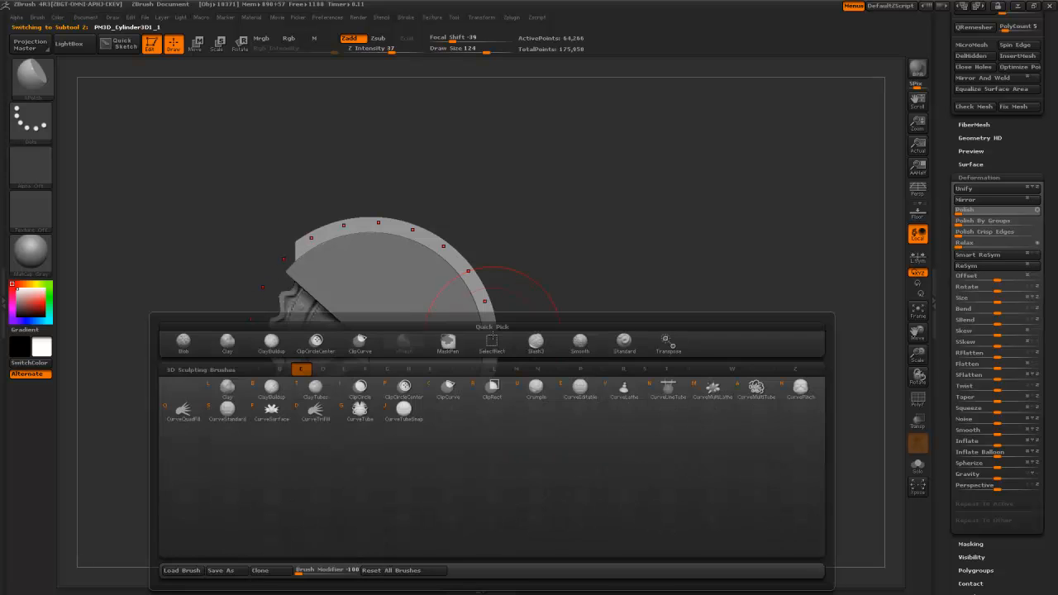
key(c)
key(b)
alt+drag(612, 334, 620, 361)
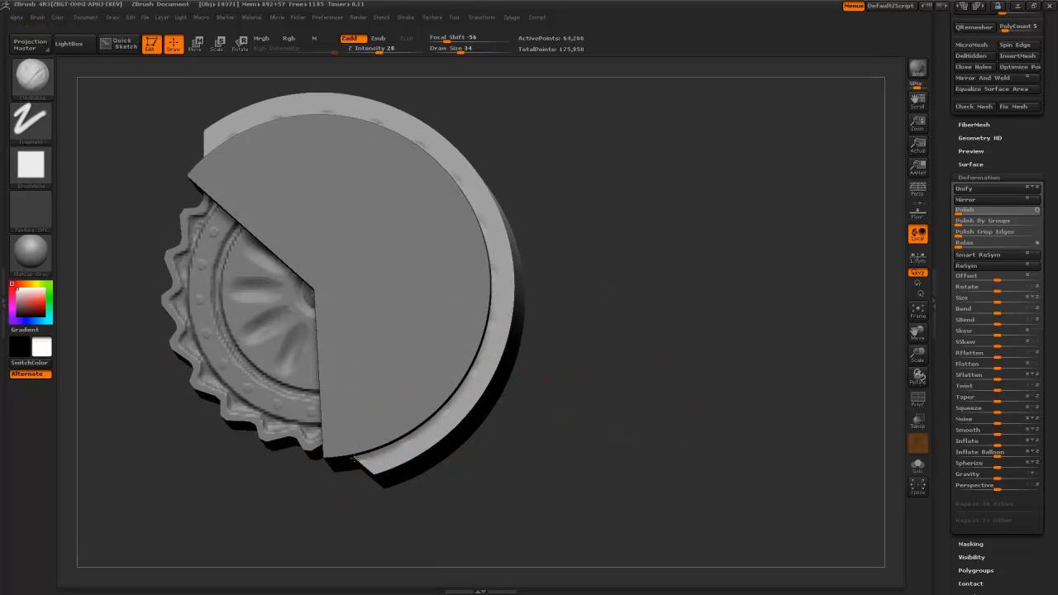
mouse_move(412, 430)
mouse_down()
mouse_move(472, 364)
mouse_move(415, 430)
mouse_up()
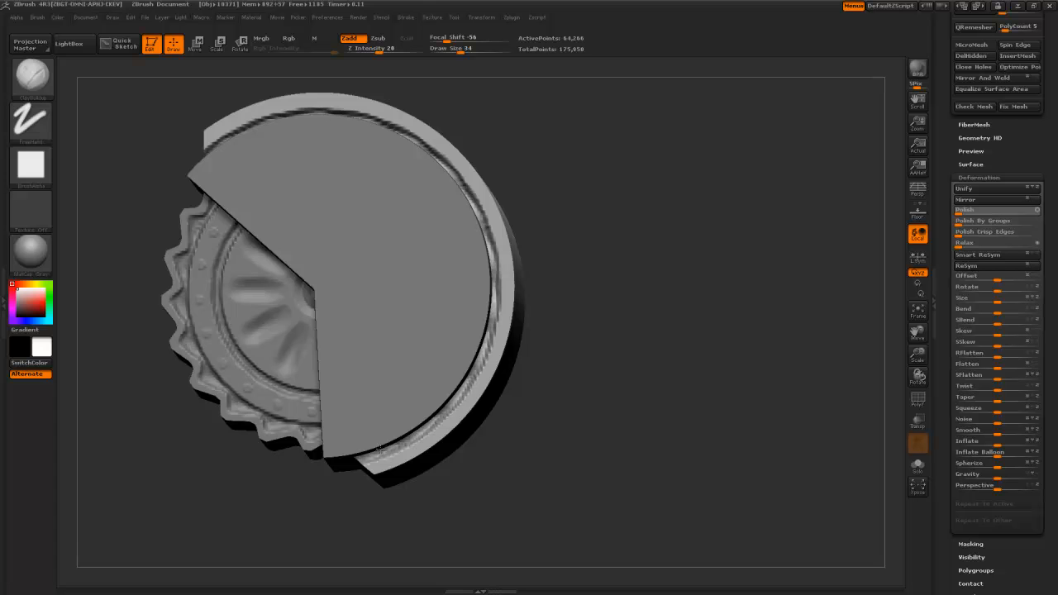
mouse_move(468, 483)
mouse_down()
mouse_move(488, 339)
mouse_move(513, 476)
mouse_move(519, 430)
mouse_move(507, 446)
mouse_move(505, 420)
mouse_move(520, 359)
mouse_move(541, 352)
mouse_up()
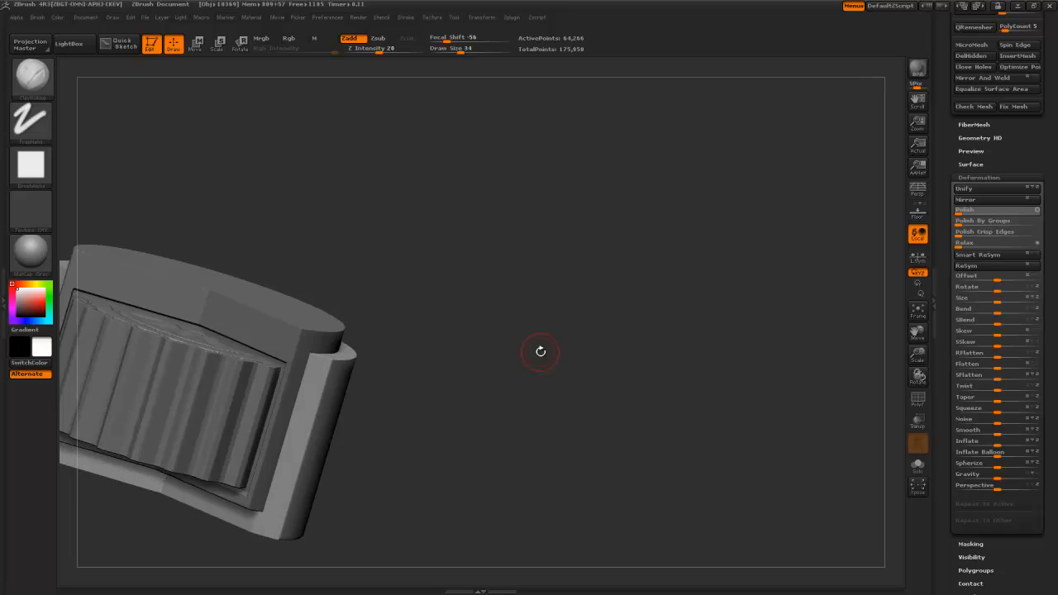
drag(462, 376, 418, 383)
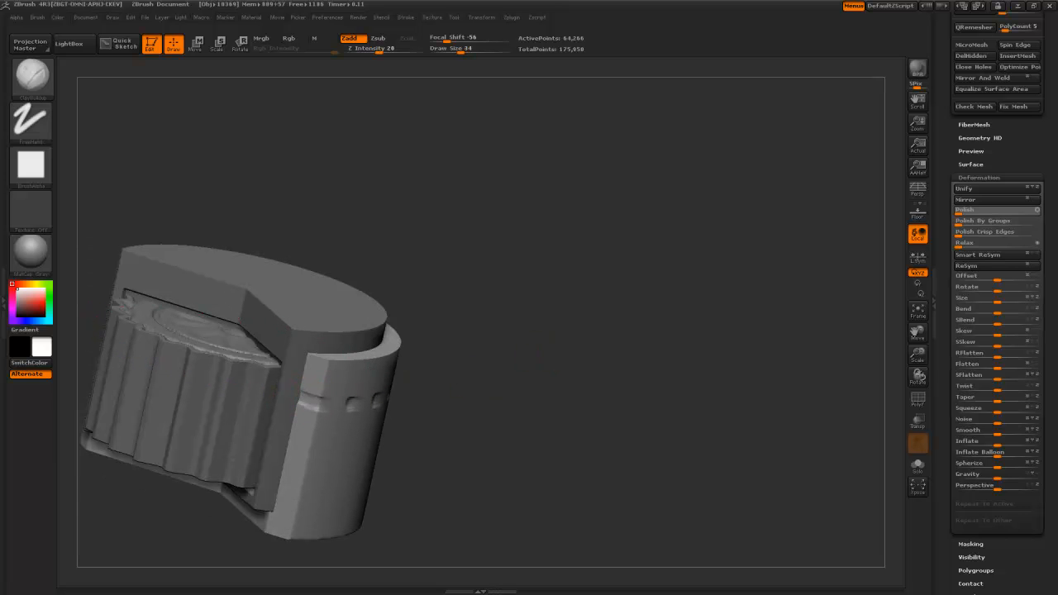
drag(351, 405, 397, 402)
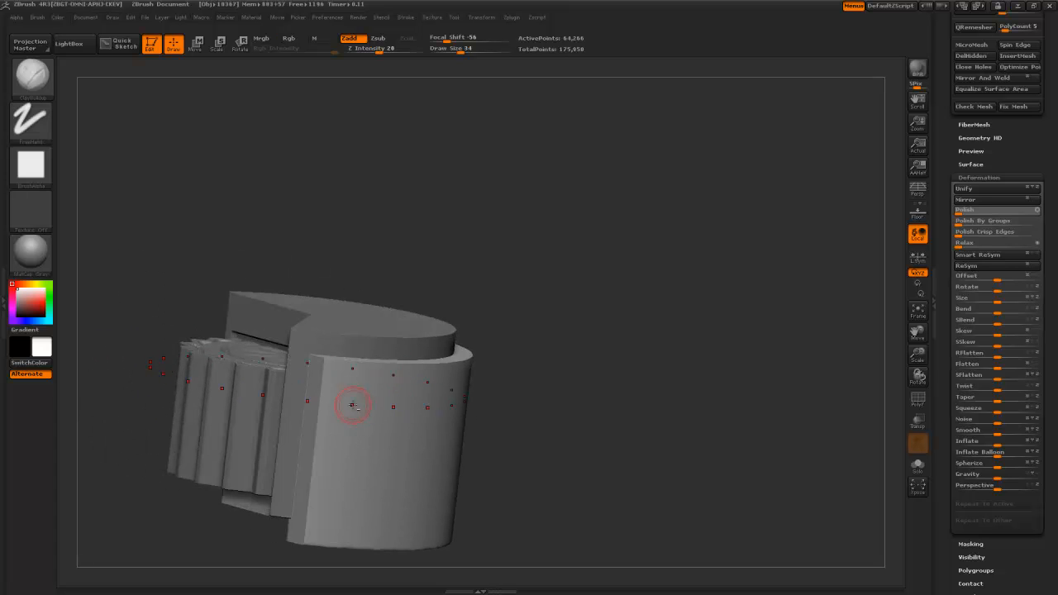
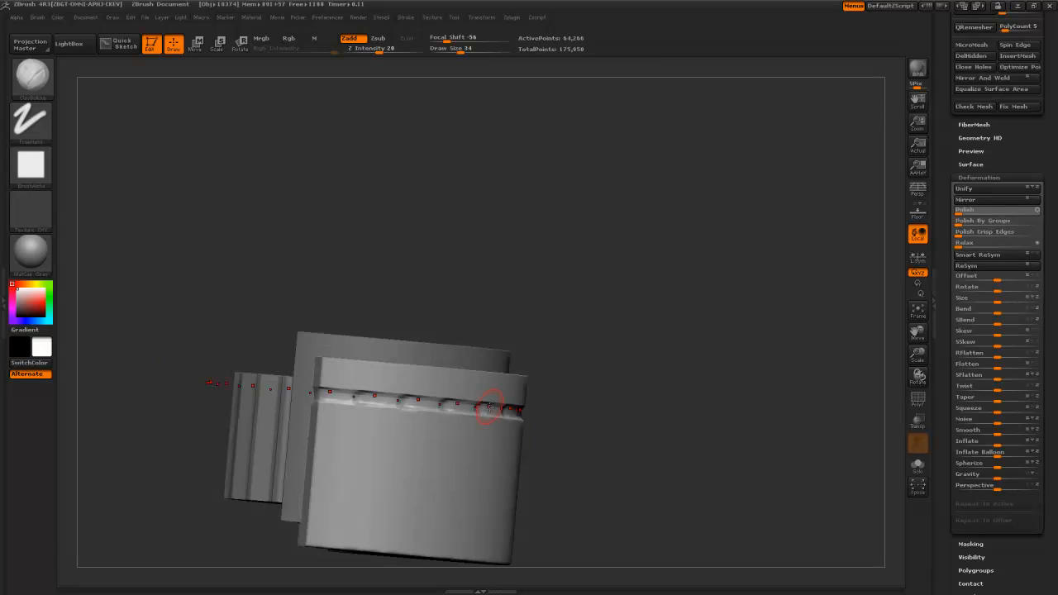
- Pick the Layer brush via B-L-A, undo the dashed grooves, and return to front view
key(b)
key(l)
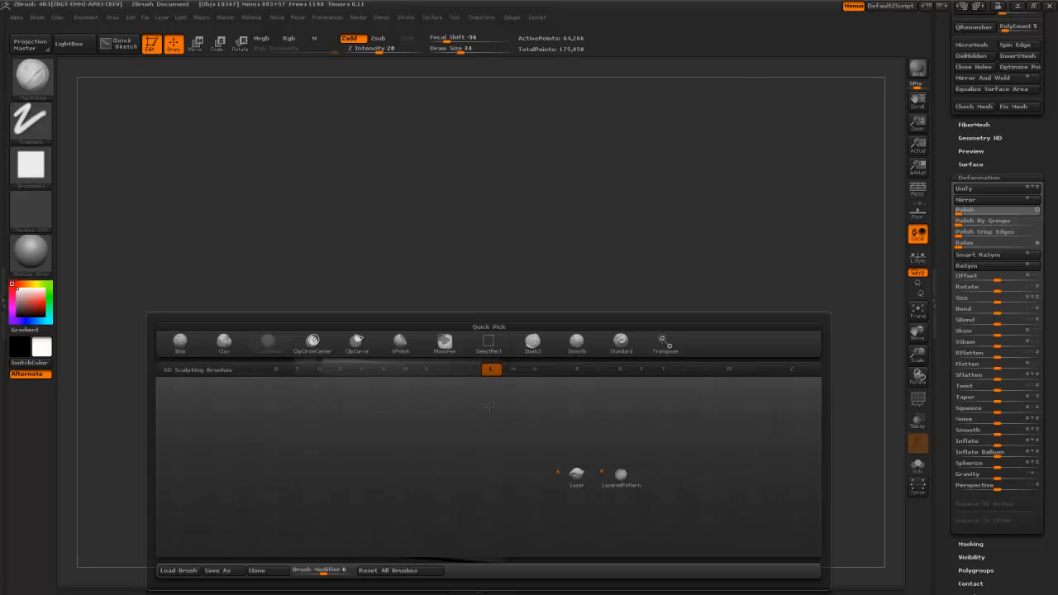
key(a)
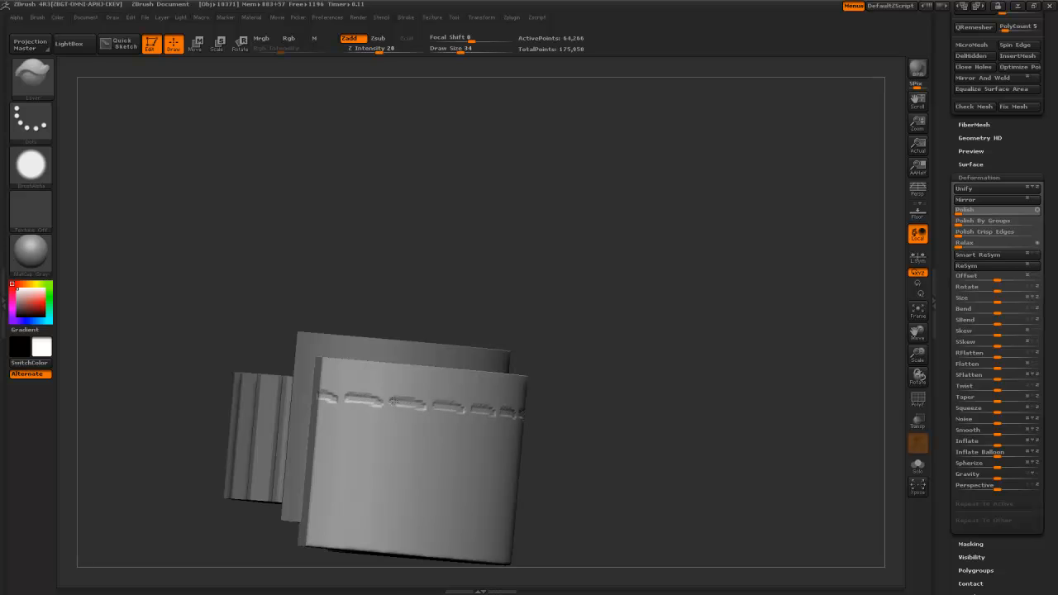
drag(218, 315, 224, 221)
key(ctrl+z)
alt+drag(464, 320, 488, 402)
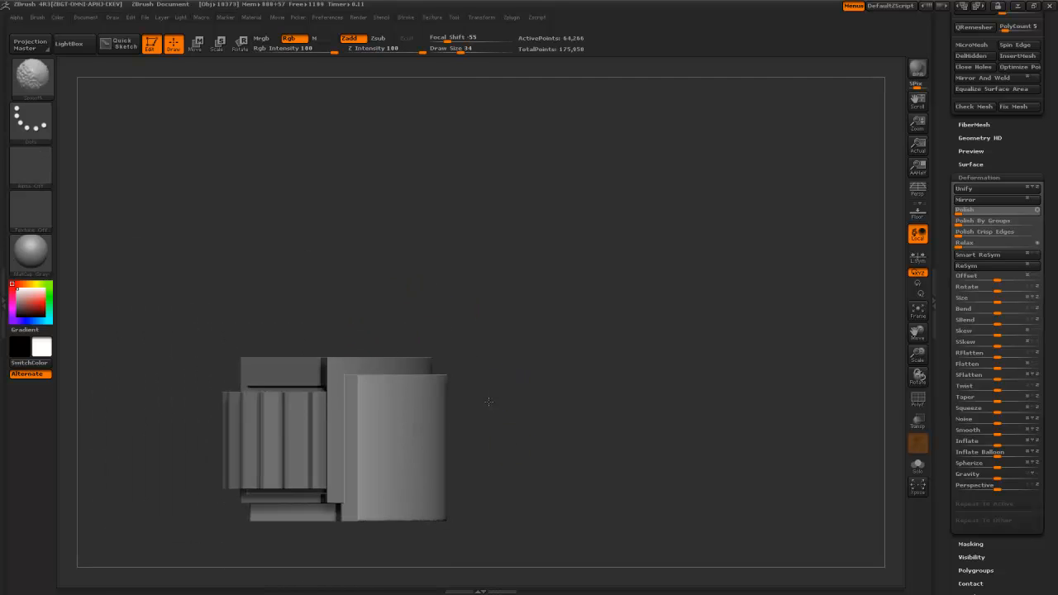
- Mask all but a band near the cylinder's top and inflate it into a raised rim
ctrl+drag(163, 398, 483, 412)
ctrl+click(675, 441)
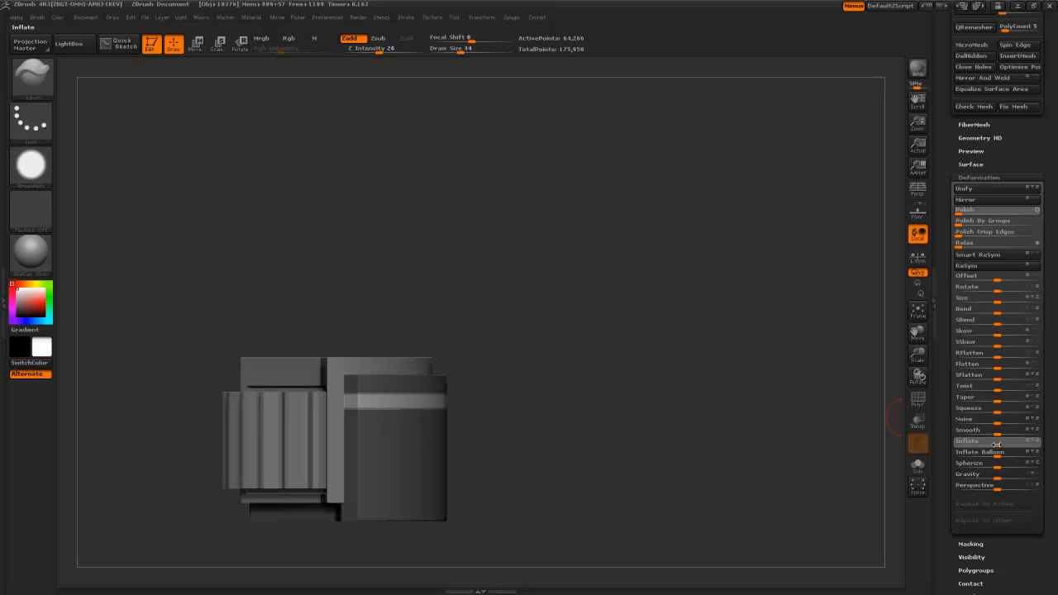
drag(988, 447, 987, 446)
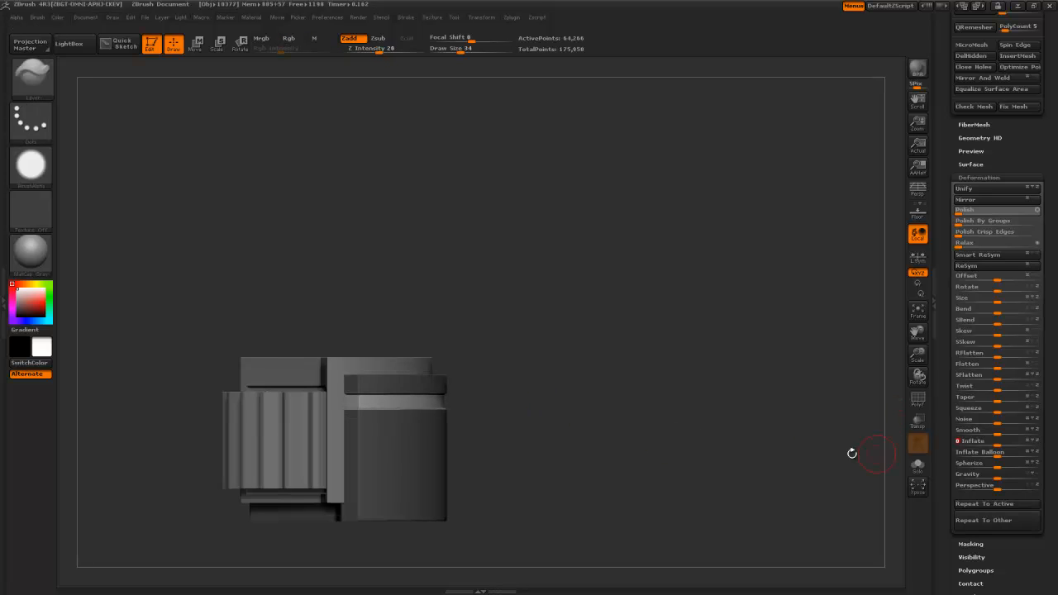
ctrl+drag(702, 441, 653, 442)
drag(555, 430, 399, 440)
- Isolate a lower-middle band and sink it inward with negative Inflate
mouse_move(538, 414)
ctrl+mouse_down()
mouse_move(322, 480)
mouse_move(323, 368)
mouse_move(321, 449)
ctrl+mouse_up()
ctrl+click(740, 456)
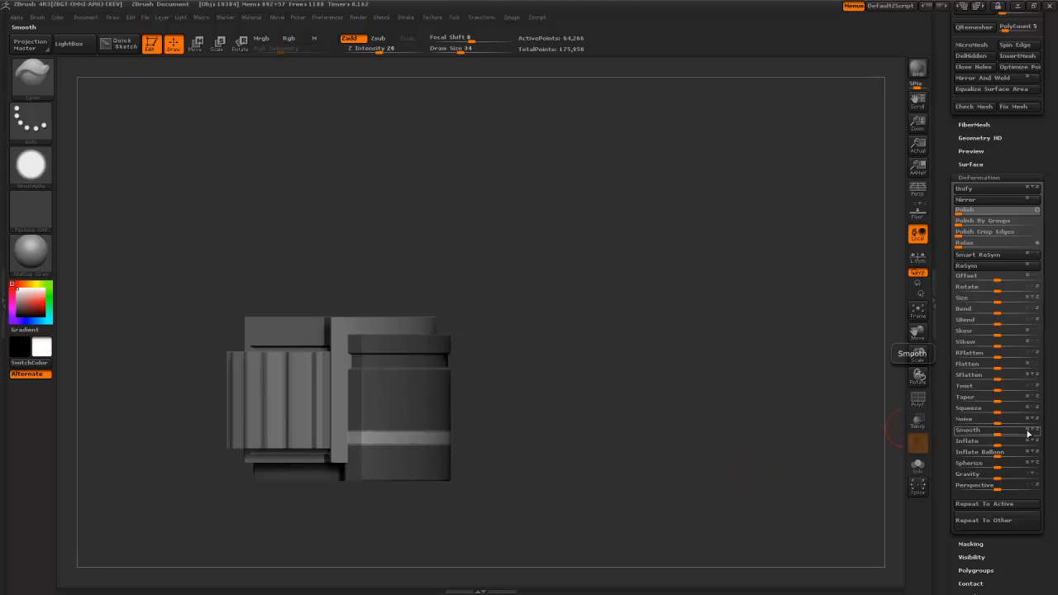
drag(1003, 440, 986, 448)
ctrl+drag(695, 406, 674, 406)
drag(621, 401, 590, 435)
- Switch to the PM3D_Cylinder3D part, centred in a straight top view
alt+click(377, 313)
alt+drag(558, 316, 591, 391)
drag(597, 372, 577, 326)
alt+drag(501, 276, 519, 334)
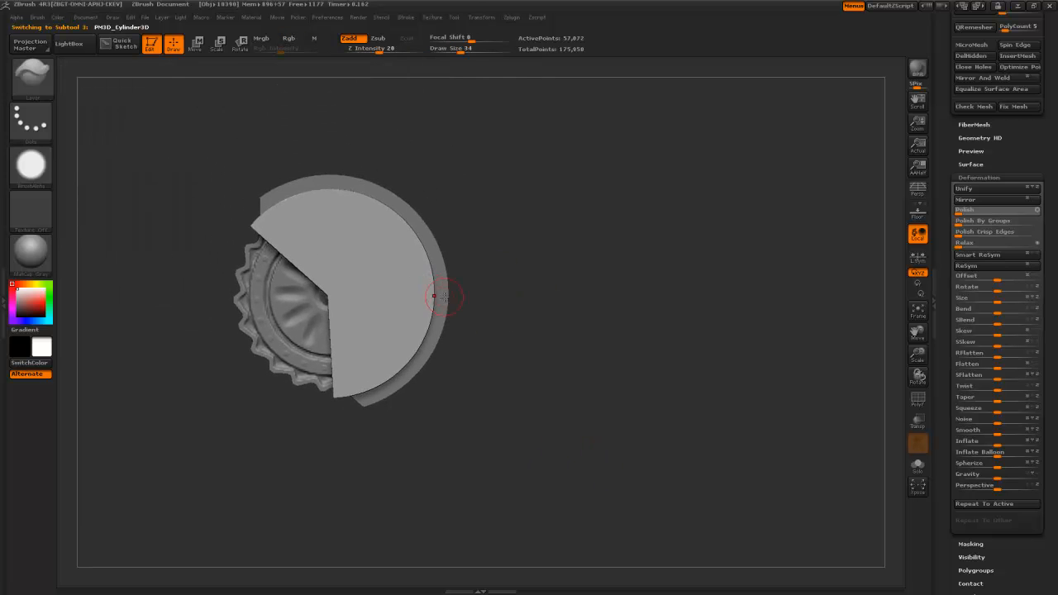
- On PM3D_Cylinder3D1_1, select MaskCircle with Square and Center stroke options
alt+click(444, 296)
key(ctrl+b)
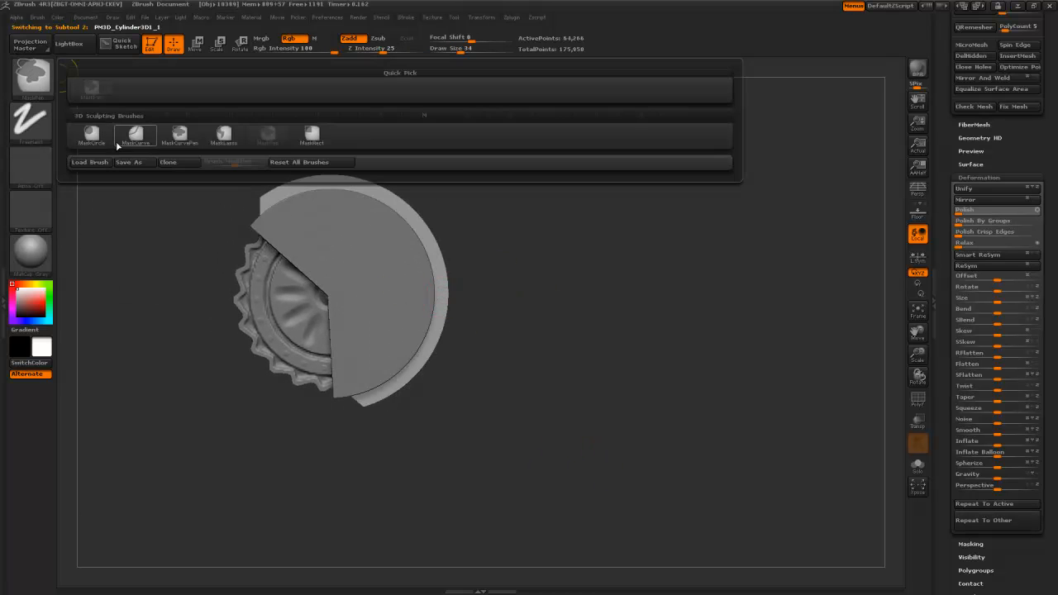
click(91, 134)
click(30, 121)
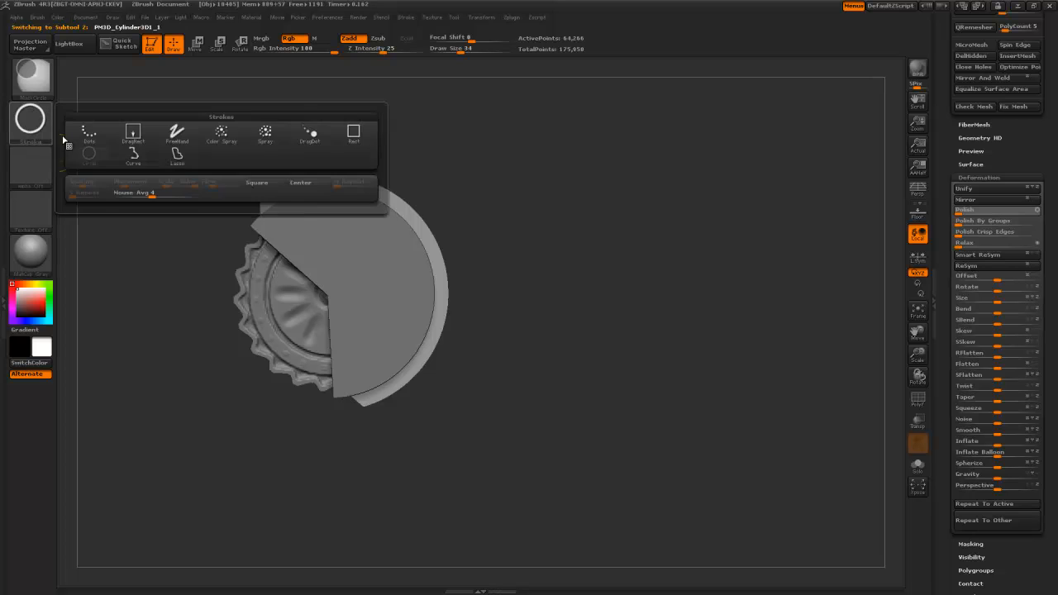
click(265, 187)
click(35, 124)
click(301, 184)
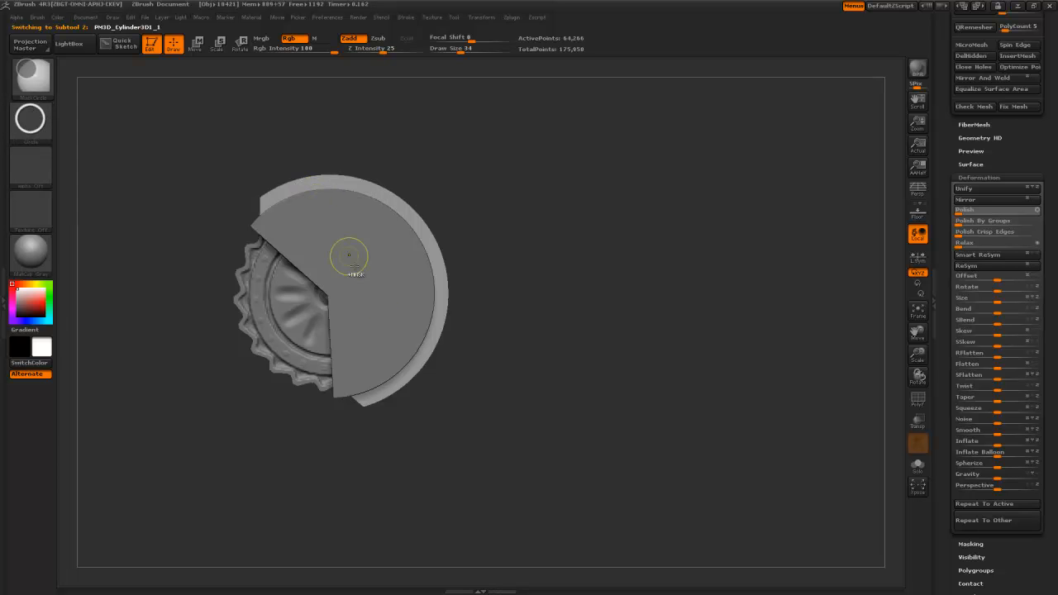
- Mask the ring's inner circle, invert it, and inflate the edge outward to 15
ctrl+drag(357, 286, 438, 326)
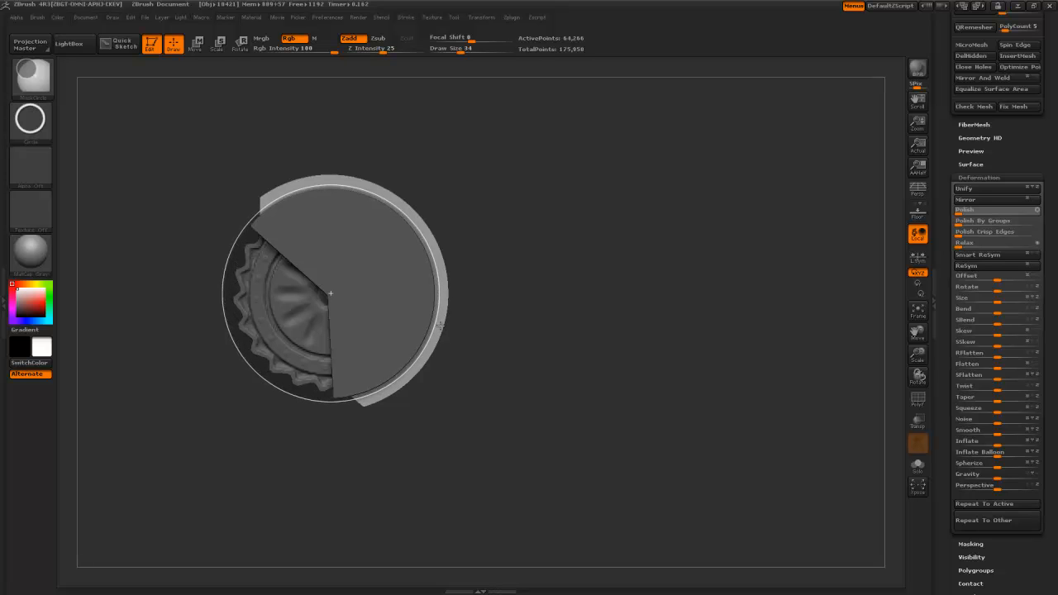
ctrl+drag(441, 326, 443, 329)
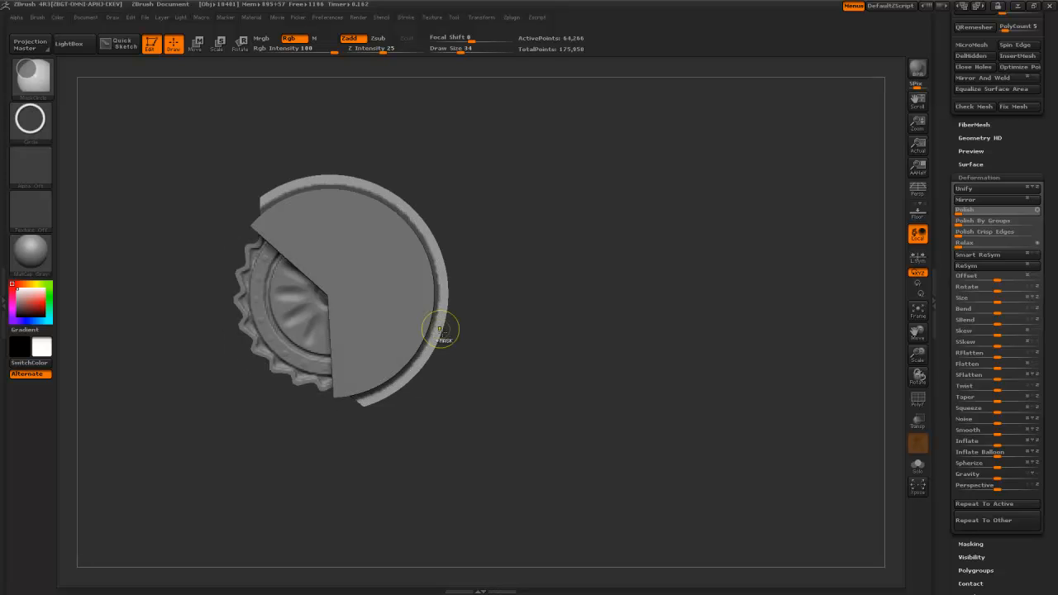
drag(515, 362, 521, 347)
ctrl+click(517, 346)
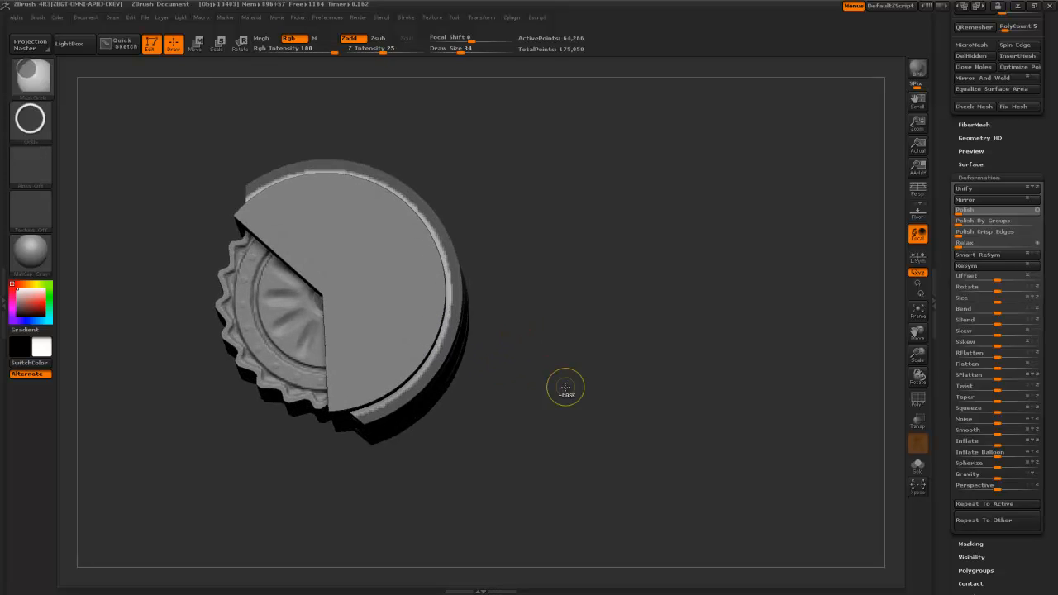
mouse_move(513, 407)
mouse_down()
mouse_move(502, 177)
mouse_move(525, 357)
mouse_move(552, 371)
mouse_move(533, 339)
mouse_up()
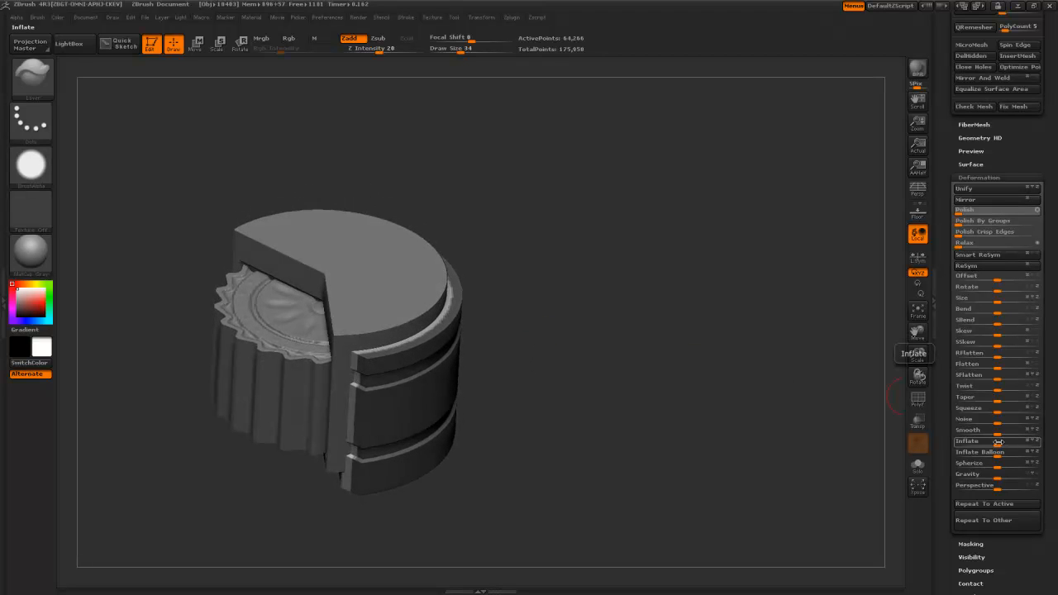
drag(995, 442, 993, 442)
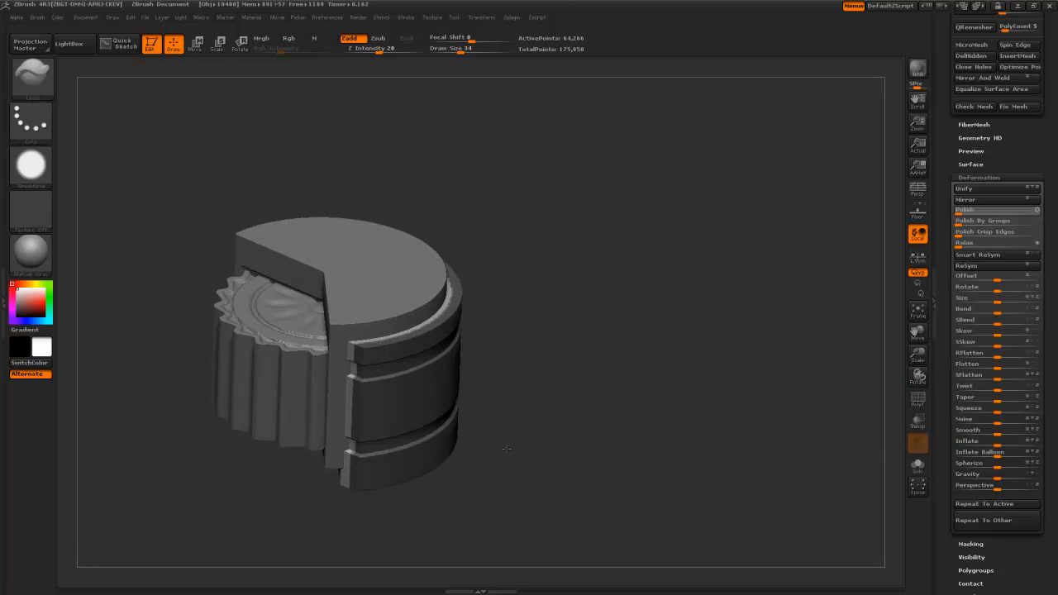
- Switch to MaskRect and mask a small rectangle on the ring for a side groove
alt+drag(528, 438, 549, 481)
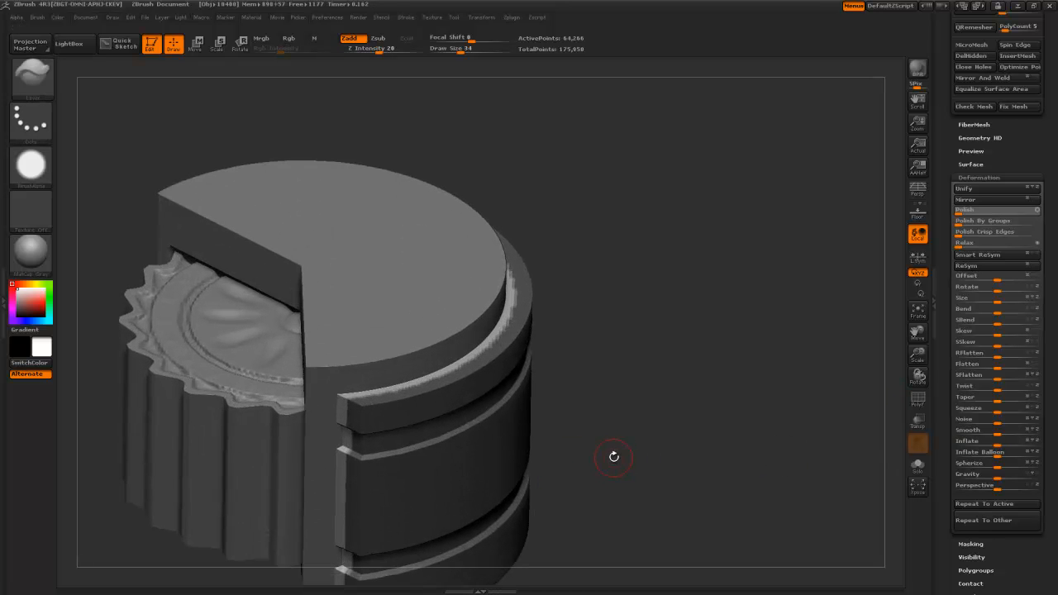
ctrl+shift+click(48, 88)
ctrl+shift+click(122, 91)
mouse_move(719, 454)
alt+mouse_down()
mouse_move(716, 363)
mouse_move(569, 454)
alt+mouse_up()
ctrl+drag(380, 449, 310, 390)
mouse_move(353, 444)
mouse_down()
mouse_move(474, 403)
mouse_move(482, 371)
mouse_move(472, 427)
mouse_move(469, 418)
mouse_move(418, 447)
mouse_move(430, 444)
mouse_move(429, 457)
mouse_move(471, 501)
mouse_move(498, 496)
mouse_move(386, 408)
mouse_up()
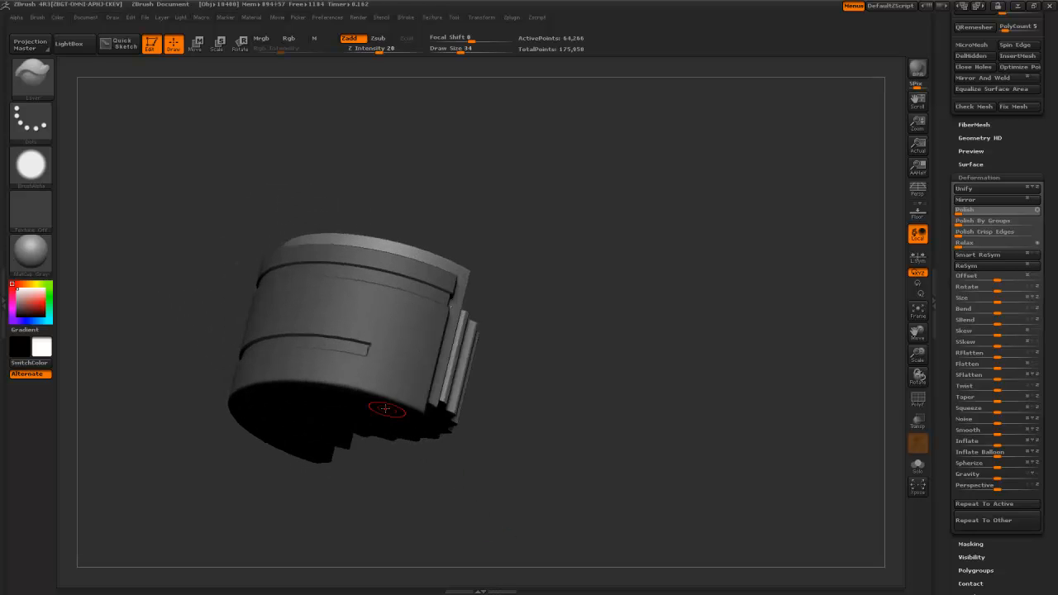
- Undo the side grooves and mask changes, back to the earlier ring shape
key(ctrl+z)
key(ctrl+z)
key(ctrl+z)
key(ctrl+z)
key(ctrl+z)
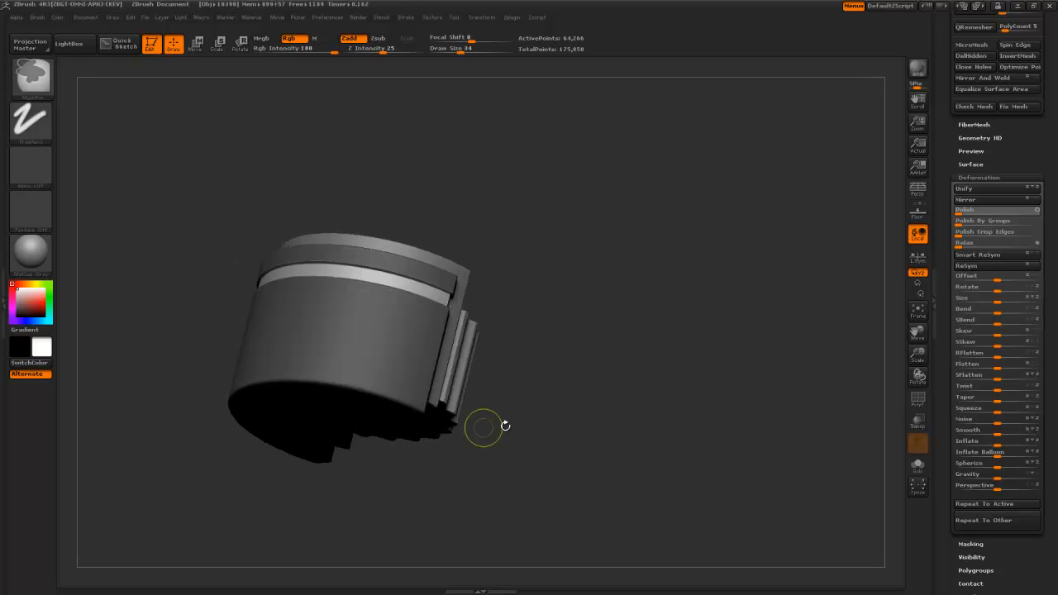
key(ctrl+z)
key(ctrl+z)
key(ctrl+z)
key(ctrl+z)
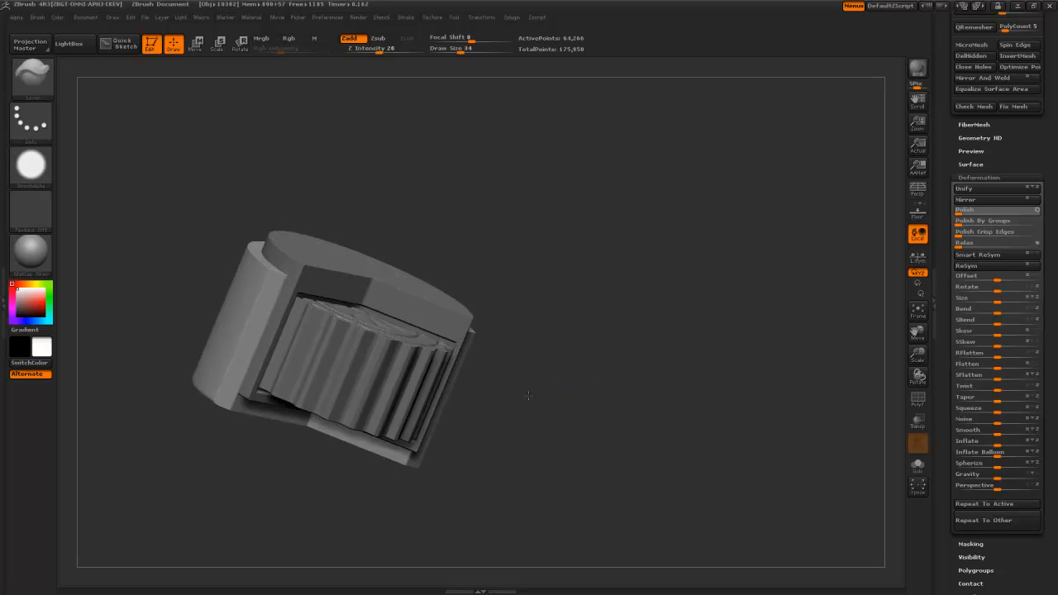
key(ctrl+z)
key(ctrl+z)
key(ctrl+z)
alt+drag(536, 400, 577, 506)
mouse_move(658, 470)
alt+mouse_down()
mouse_move(631, 362)
mouse_move(602, 423)
alt+mouse_up()
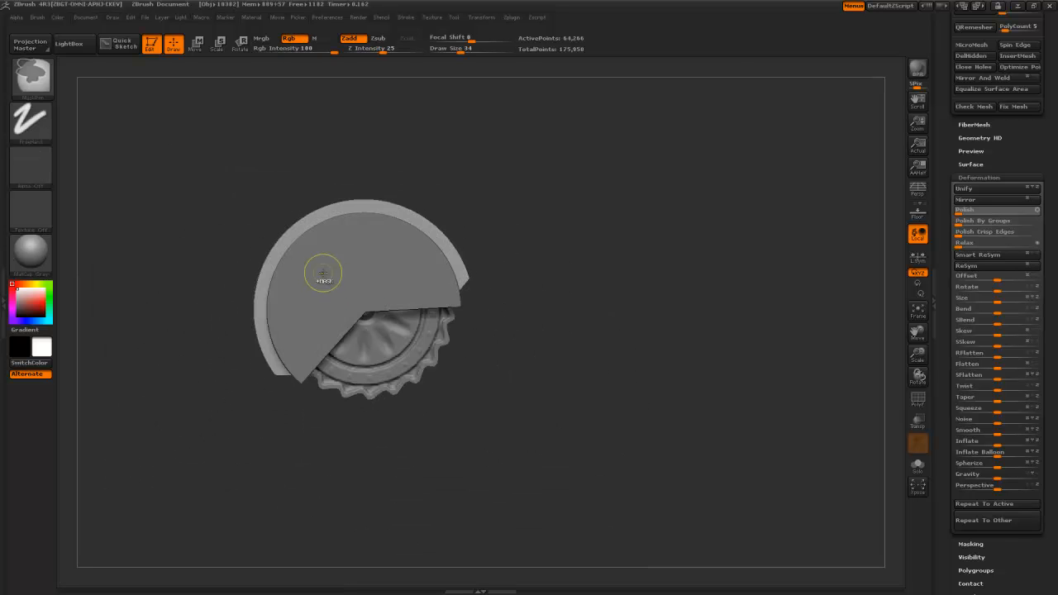
- Mask a centred circle with MaskCircle and subdivide the part with Ctrl+D
ctrl+click(49, 85)
ctrl+click(97, 135)
mouse_move(350, 293)
ctrl+mouse_down()
mouse_move(437, 401)
mouse_move(432, 411)
mouse_move(538, 386)
mouse_move(619, 385)
ctrl+mouse_up()
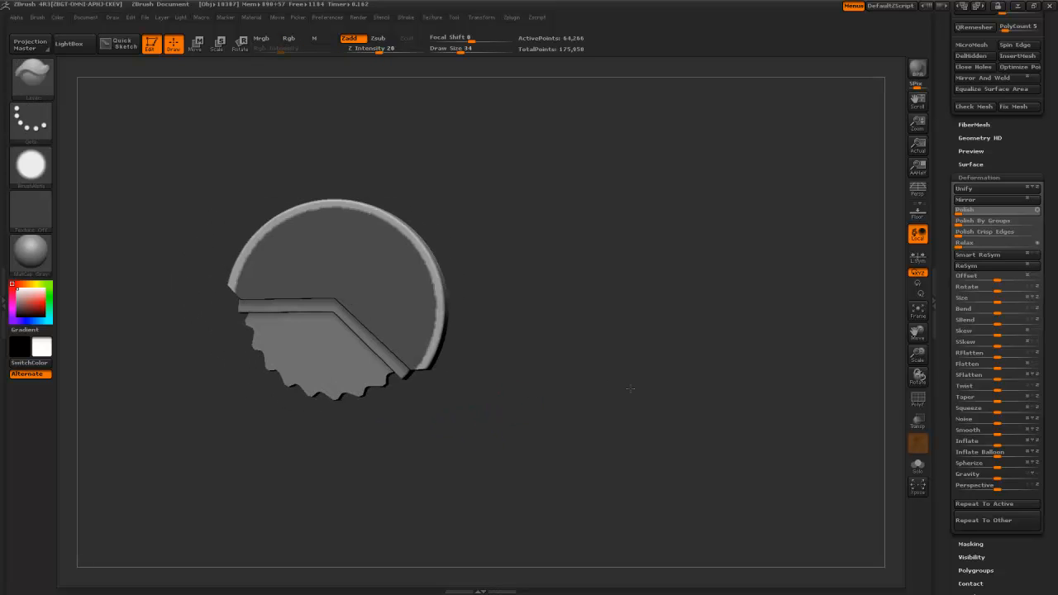
key(ctrl+d)
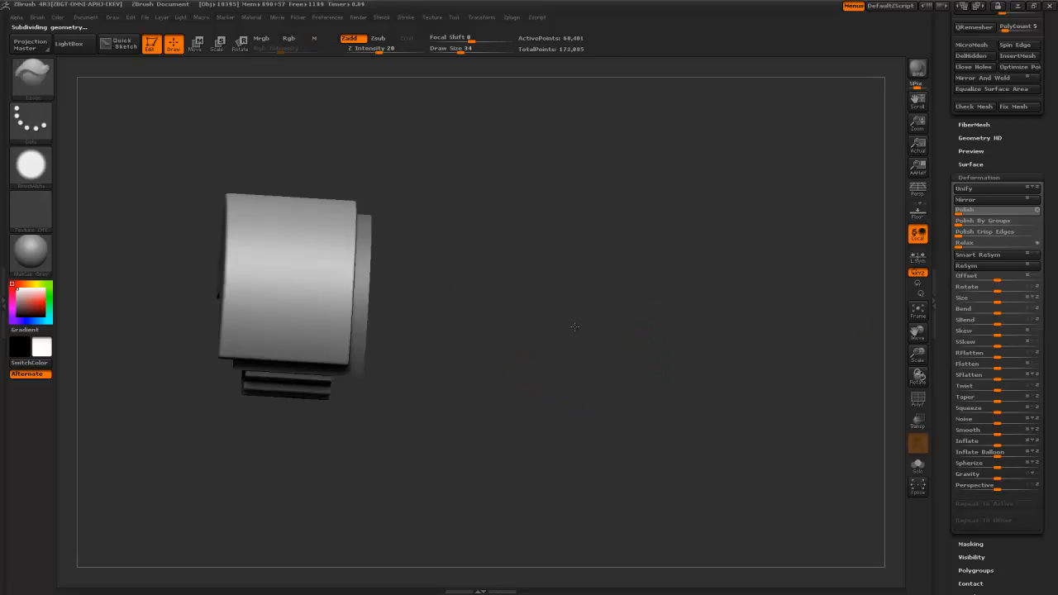
- Mask a circle over the gear, then blur and sharpen the mask along the rim
drag(573, 327, 496, 307)
ctrl+drag(319, 282, 448, 415)
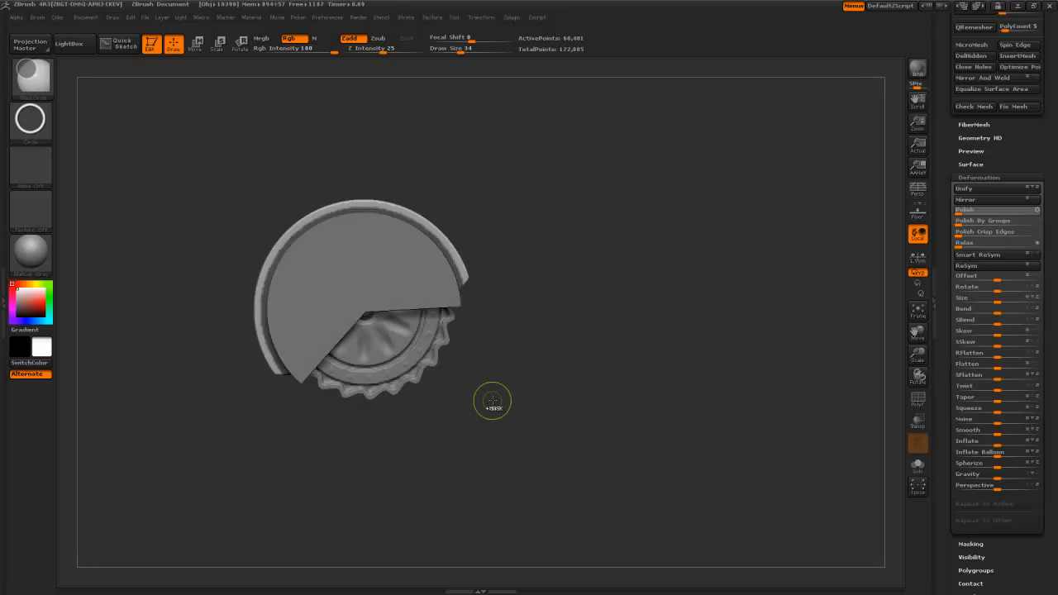
ctrl+alt+click(291, 224)
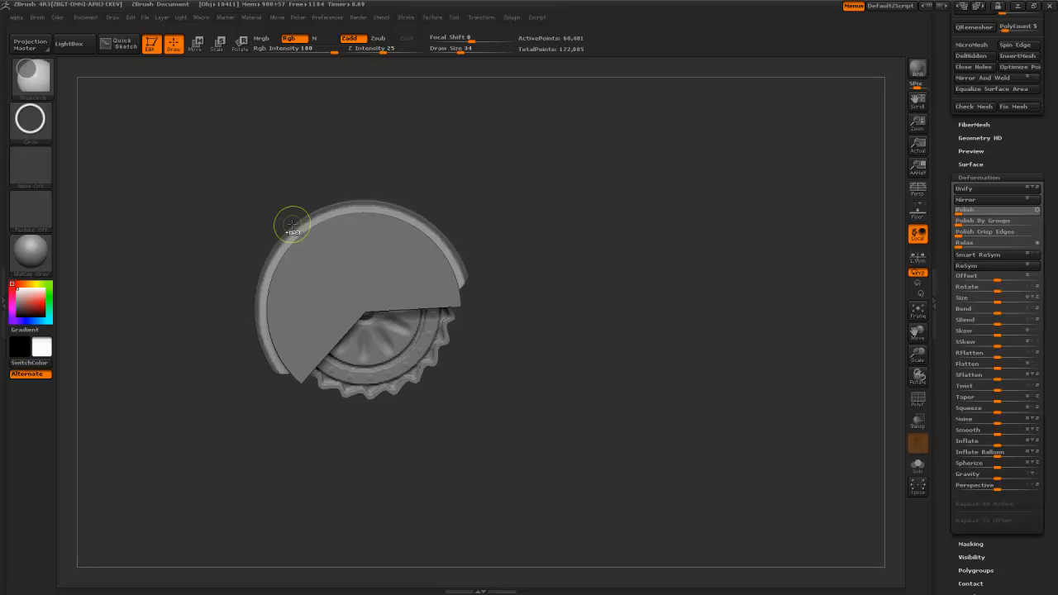
ctrl+alt+click(291, 224)
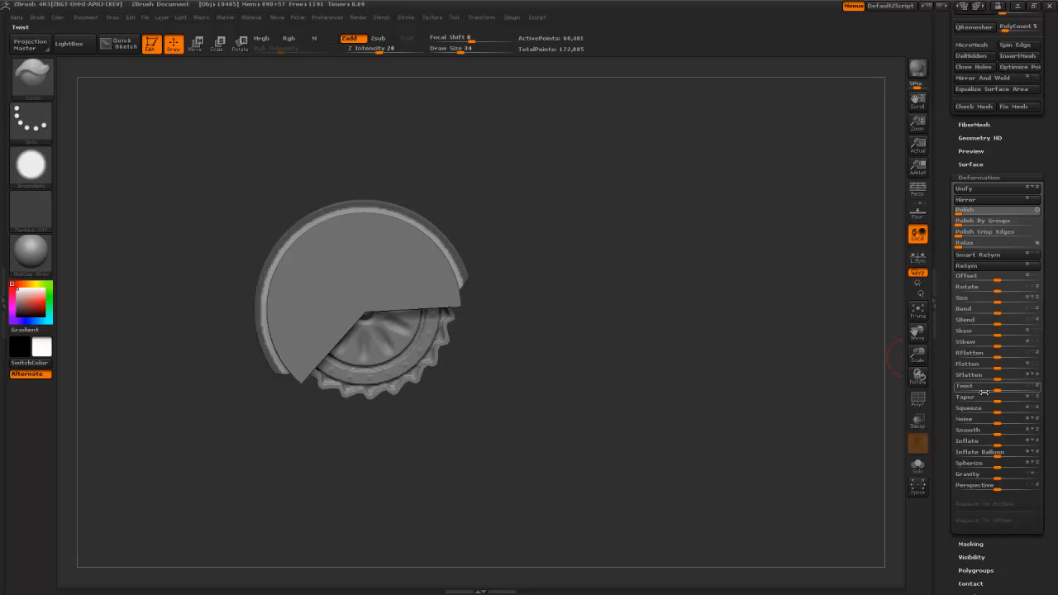
- Smooth the ring's surface, checking its extruded and cylindrical sides
drag(685, 277, 713, 282)
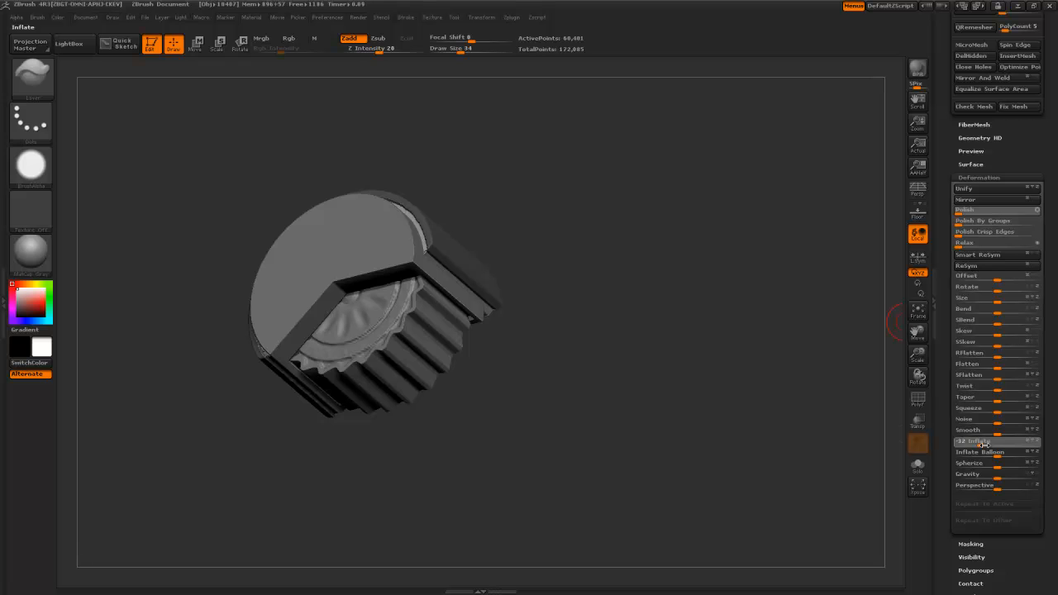
drag(610, 389, 549, 326)
ctrl+right_drag(530, 279, 568, 385)
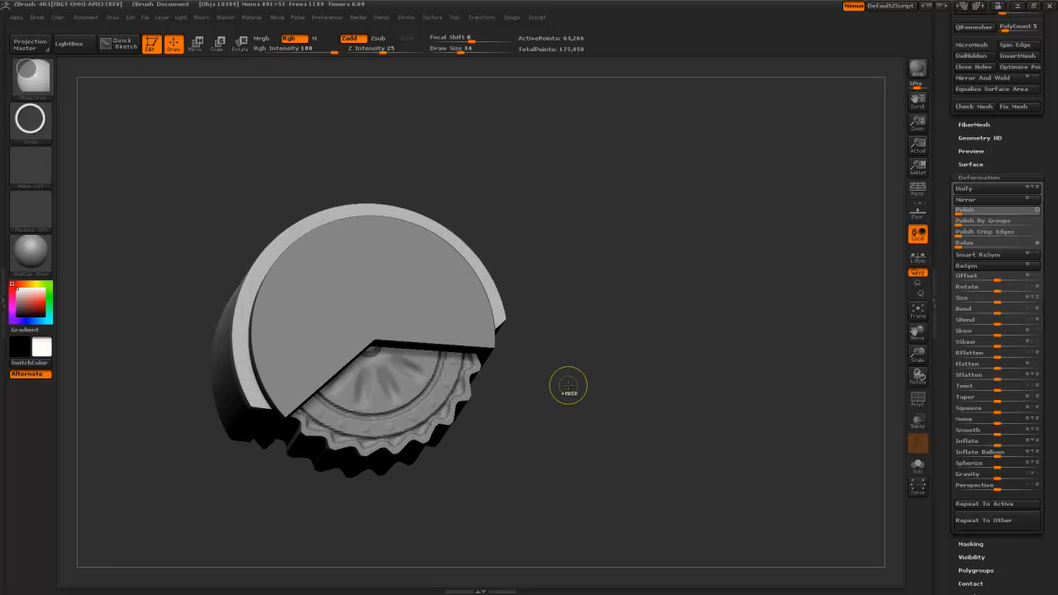
key(shift)
mouse_move(568, 385)
mouse_down()
mouse_move(569, 398)
mouse_move(563, 378)
mouse_up()
key(shift)
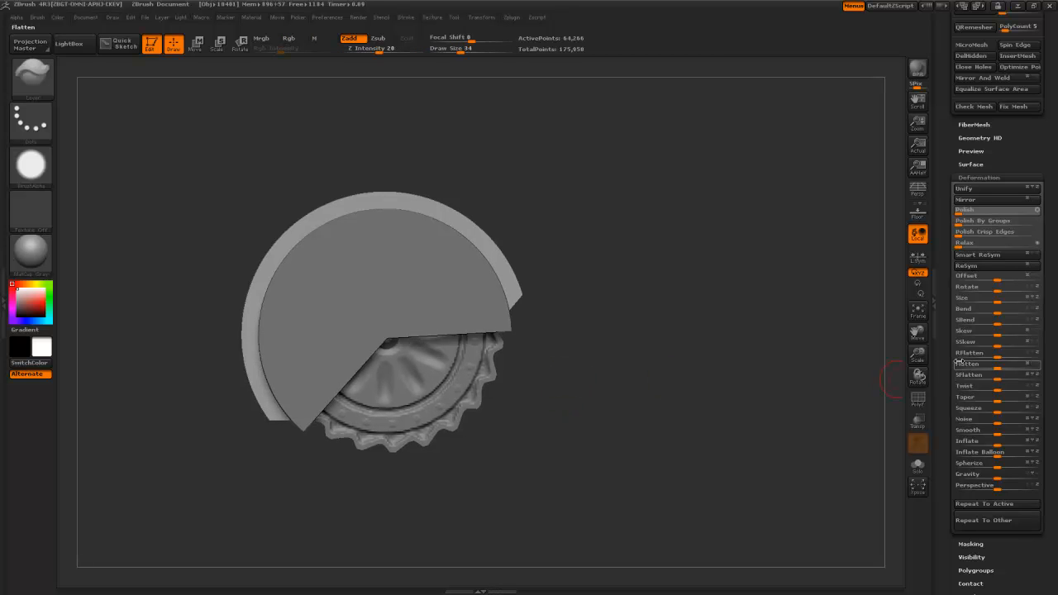
- Rebuild the part's mesh at a lower resolution
scroll(959, 362, down, 4)
scroll(960, 413, up, 7)
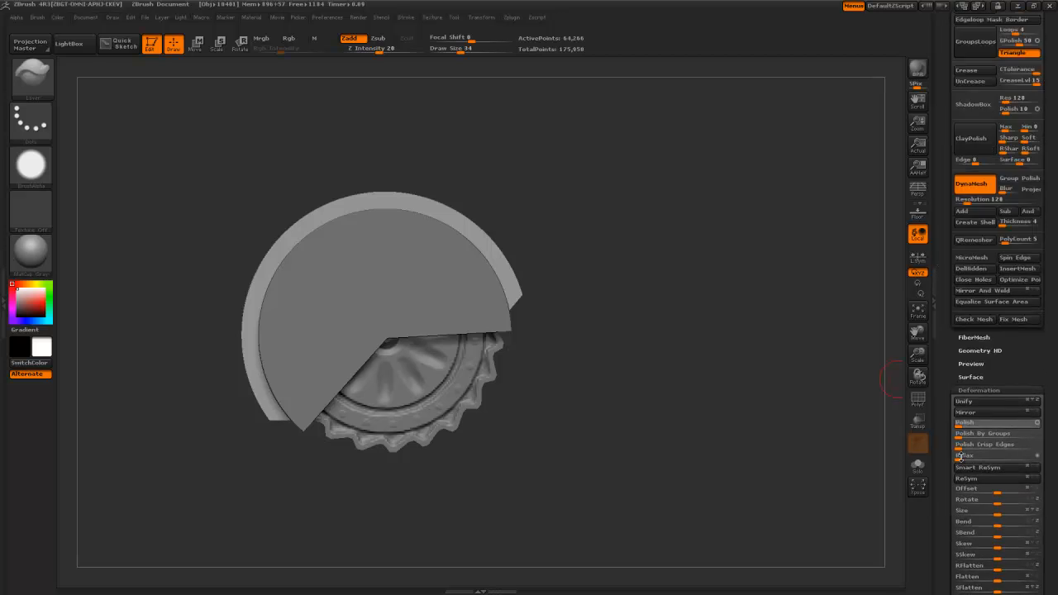
scroll(961, 461, up, 3)
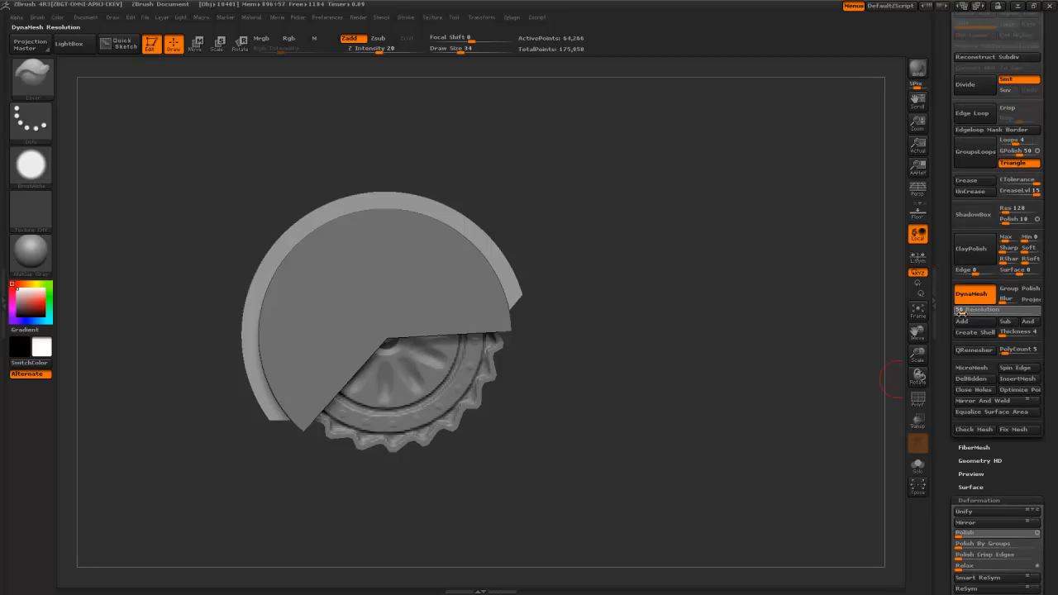
ctrl+drag(631, 315, 635, 361)
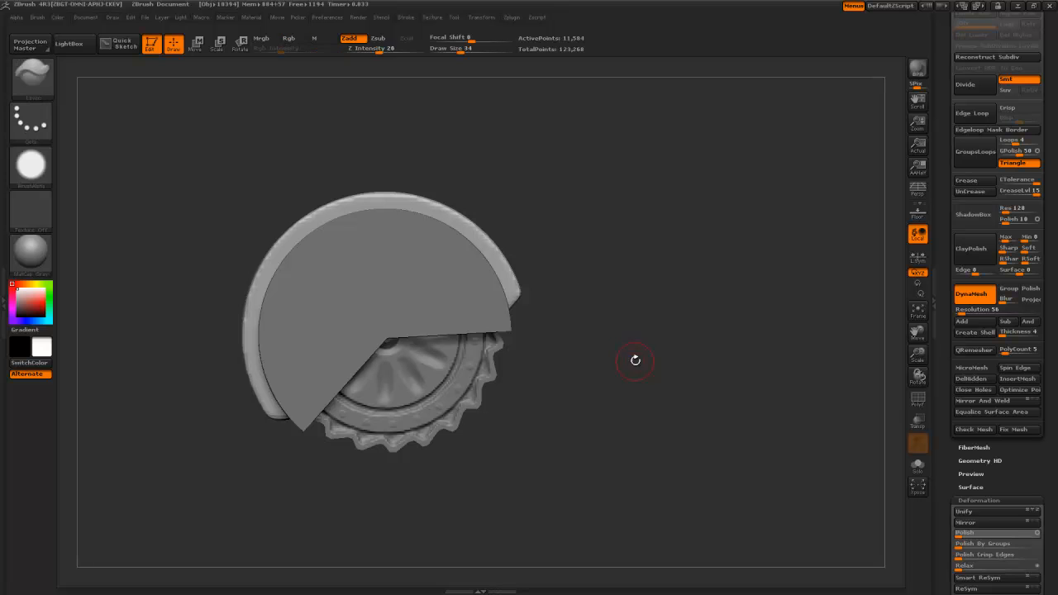
- Clip off the disc's upper right with ClipCurve, then shrink the cut disc slightly
key(b)
key(c)
key(c)
mouse_move(547, 270)
ctrl+shift+mouse_down()
mouse_move(483, 346)
mouse_move(475, 342)
ctrl+shift+mouse_up()
mouse_move(323, 426)
ctrl+shift+mouse_down()
mouse_move(264, 435)
mouse_move(261, 417)
ctrl+shift+mouse_up()
key(w)
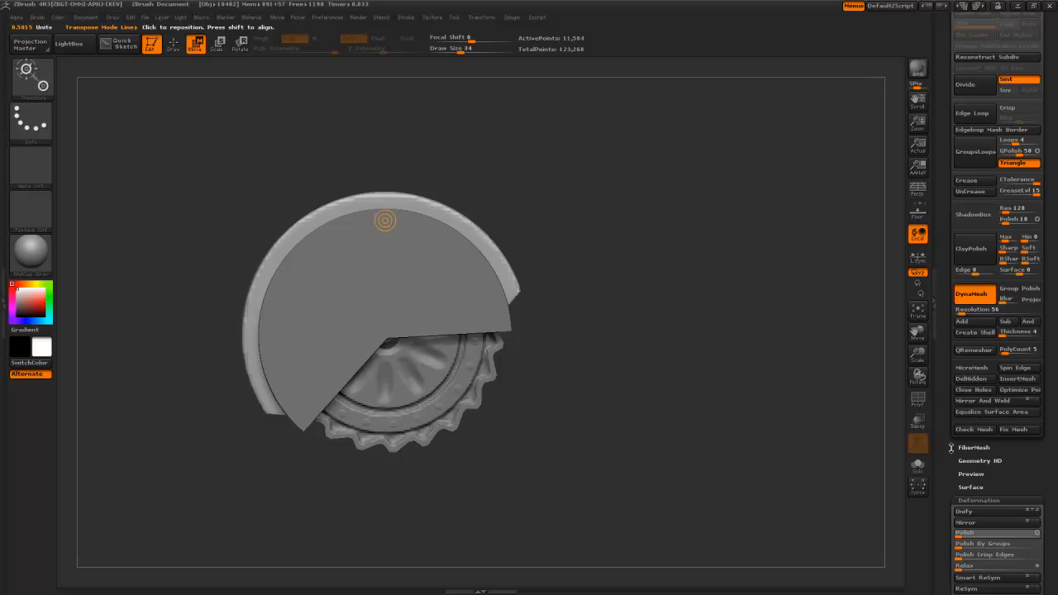
scroll(952, 448, down, 5)
drag(1000, 363, 992, 365)
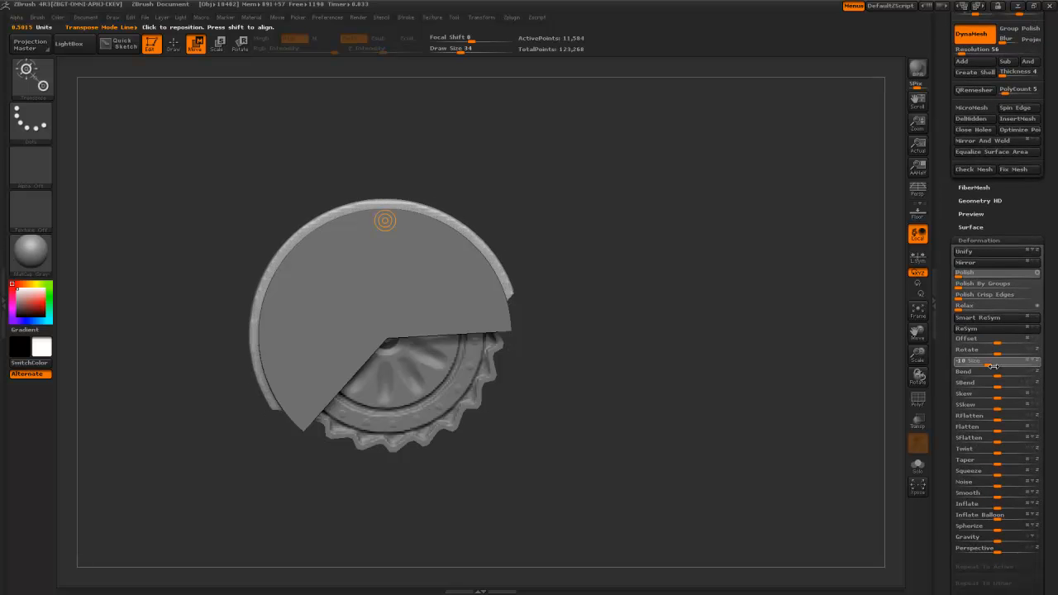
- Duplicate the cut disc, enlarge the copy to Size 15, then delete that copy
alt+click(471, 301)
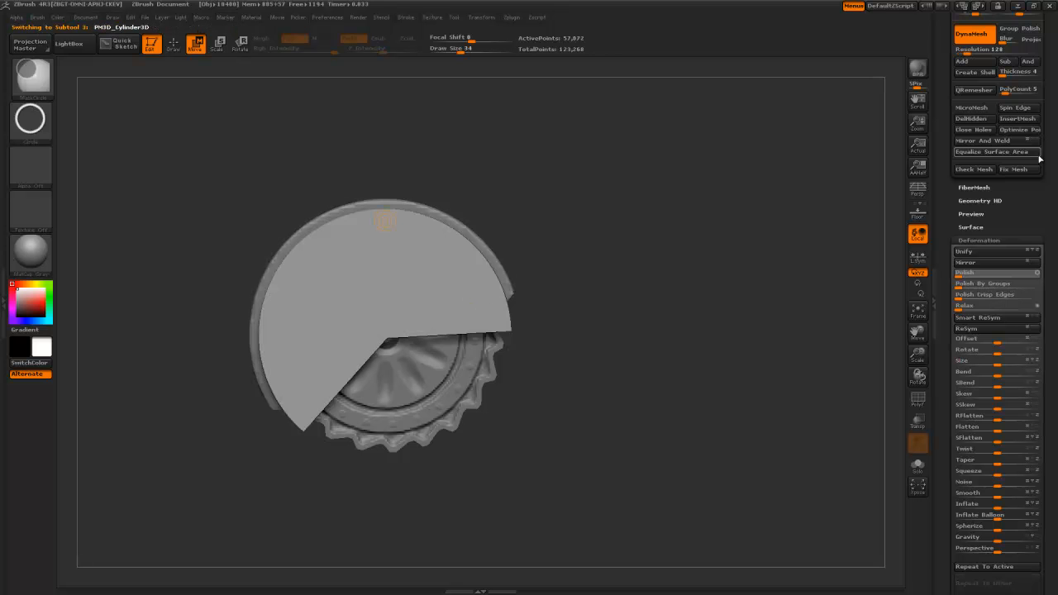
drag(952, 176, 950, 343)
click(969, 259)
drag(939, 457, 944, 270)
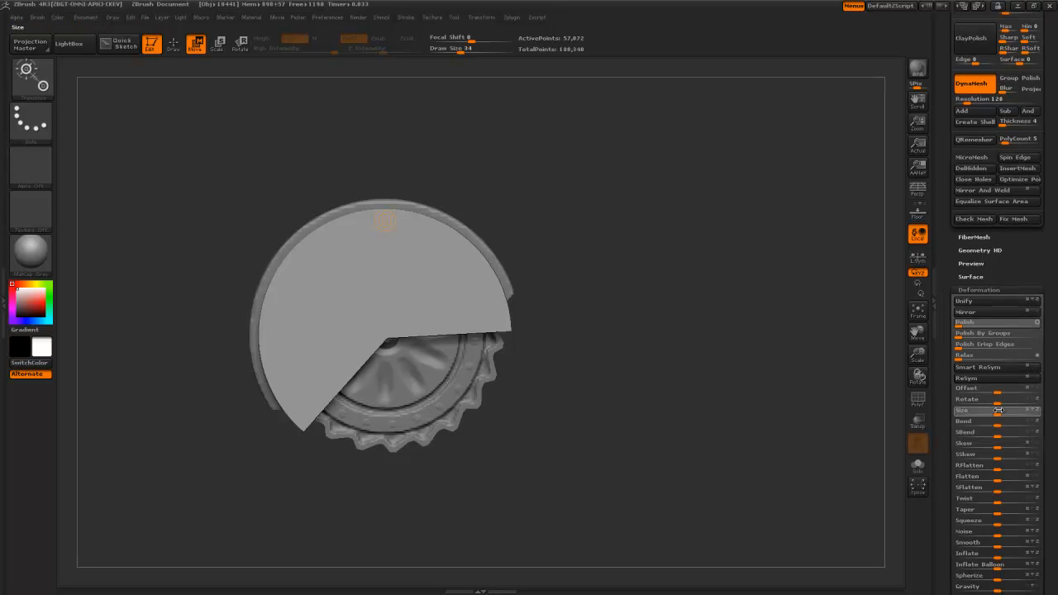
drag(1002, 410, 1009, 410)
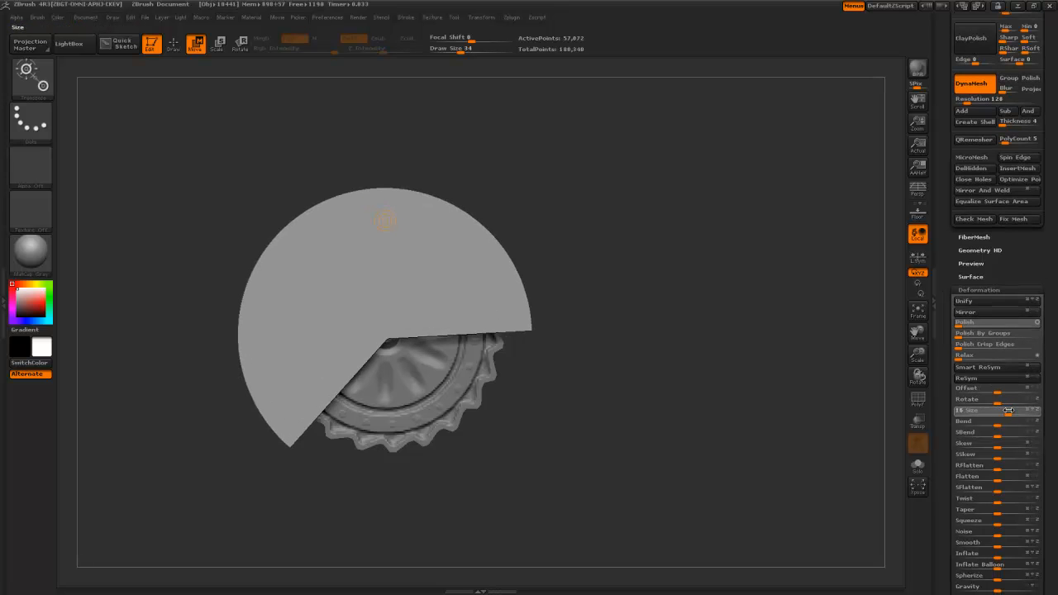
drag(957, 258, 959, 435)
click(1022, 389)
- Confirm the deletion, then duplicate the rim and scale the copy to Size 13
click(843, 403)
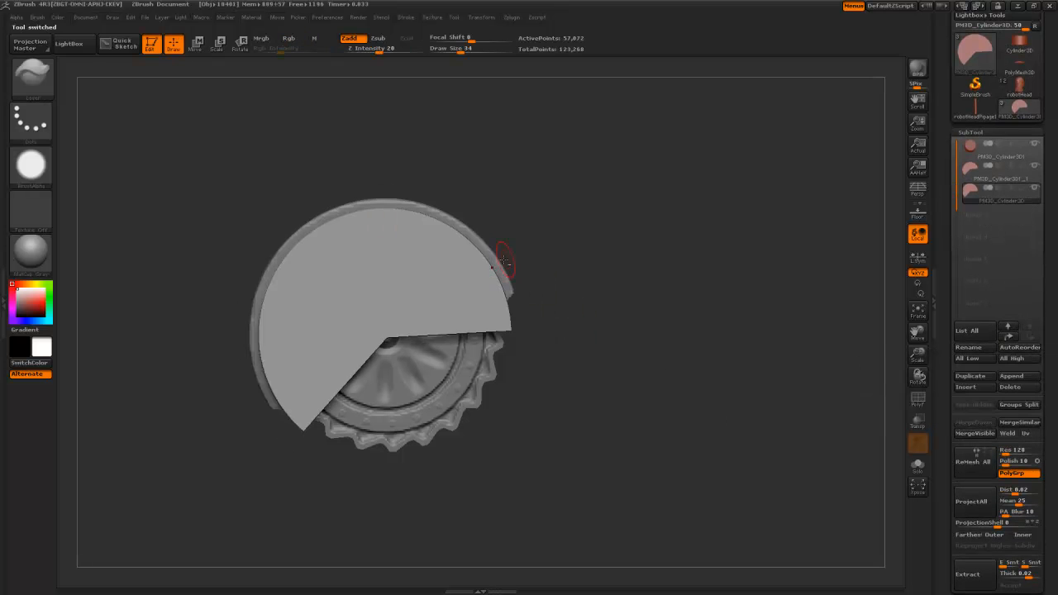
alt+click(497, 253)
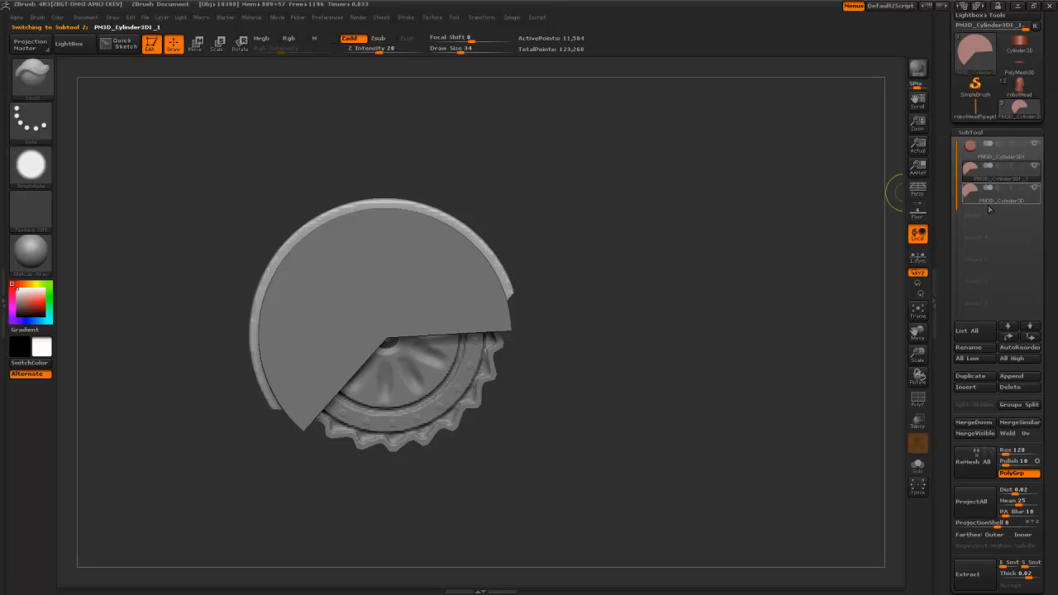
click(993, 377)
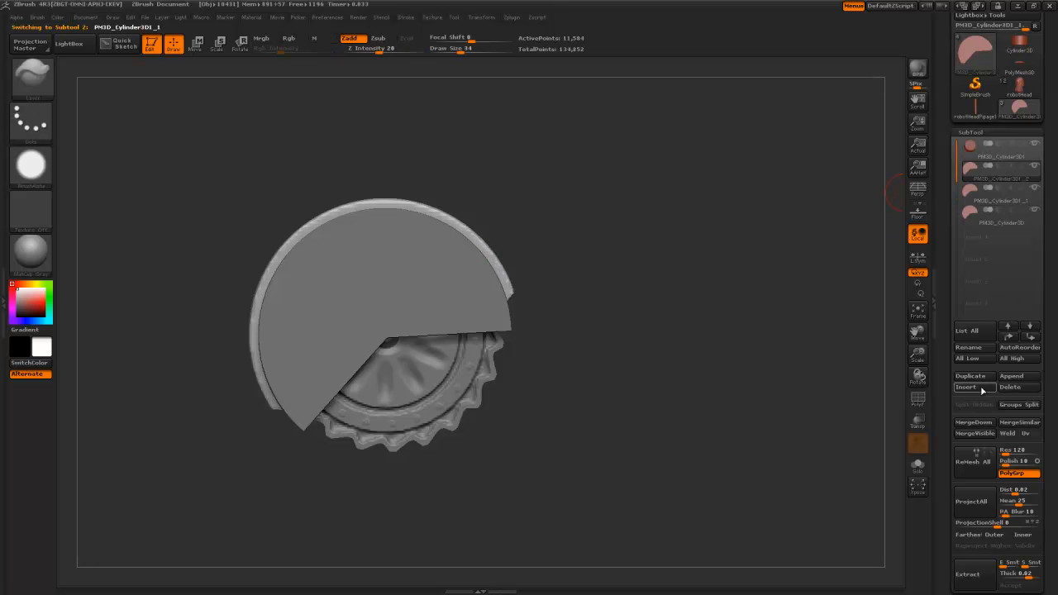
drag(945, 430, 948, 383)
scroll(944, 291, down, 6)
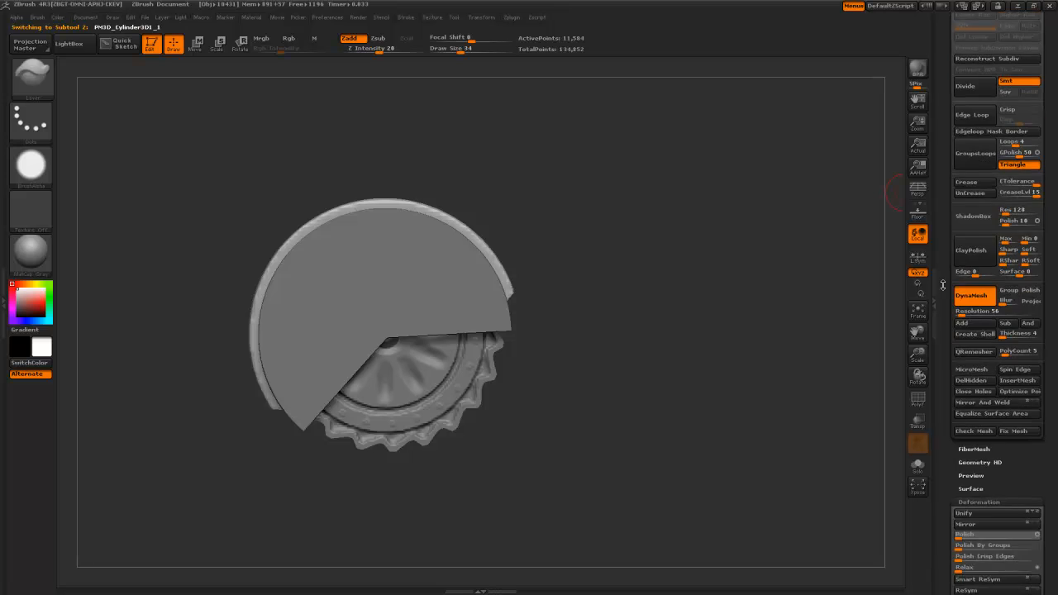
drag(1000, 420, 1017, 421)
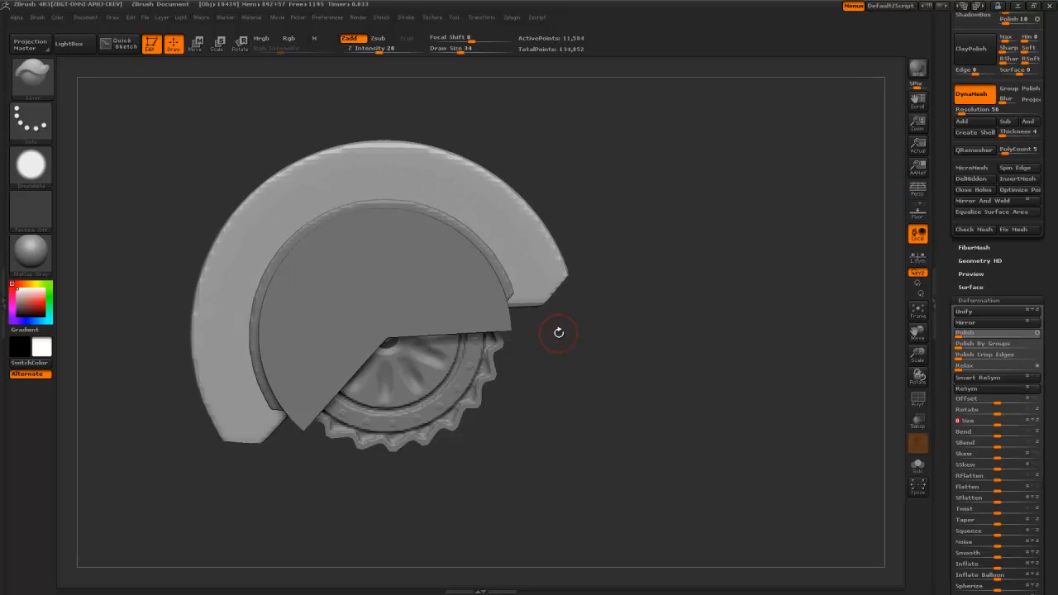
- Cut a circular hole through the outer ring's centre with ClipCircleCenter
key(b)
key(s)
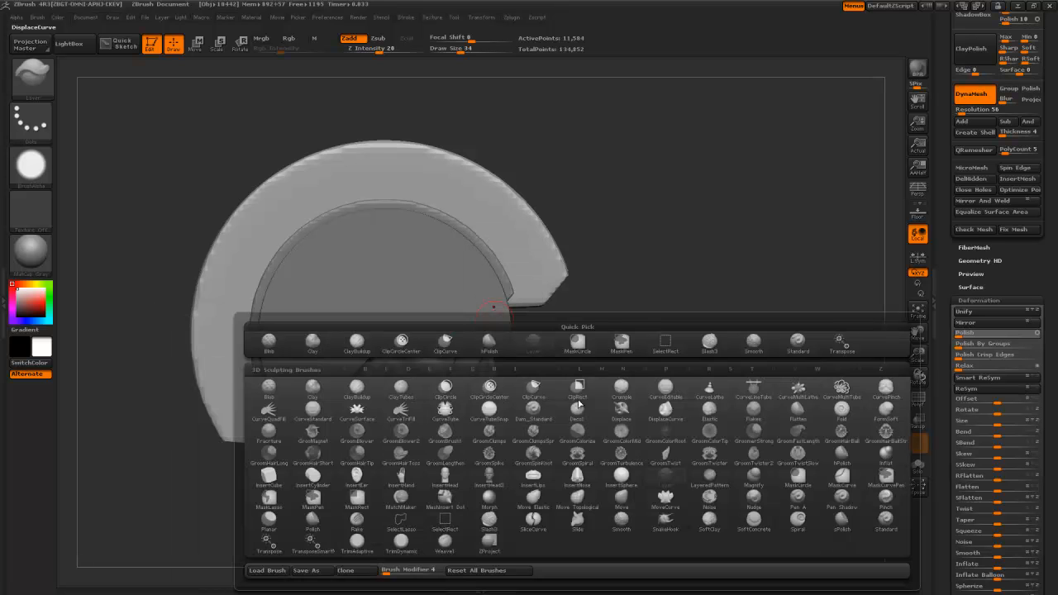
key(c)
click(501, 392)
mouse_move(375, 318)
ctrl+shift+mouse_down()
mouse_move(574, 472)
mouse_move(524, 439)
ctrl+shift+mouse_up()
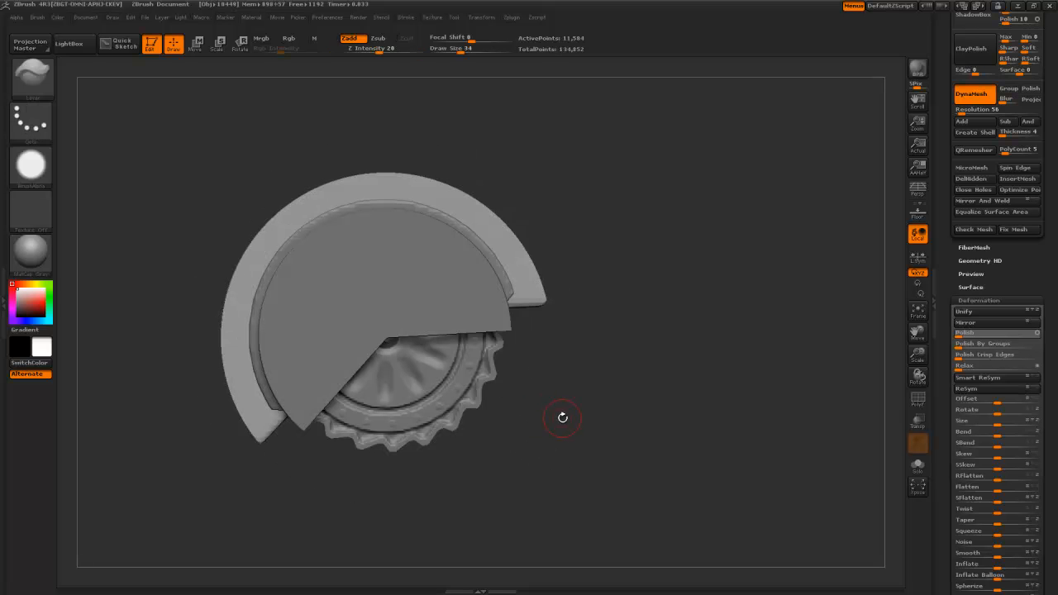
- Slice the outer ring with ClipCurve along diagonals, trimming its lower-left end
key(b)
click(561, 343)
mouse_move(575, 252)
ctrl+shift+mouse_down()
mouse_move(485, 340)
mouse_move(483, 311)
mouse_move(485, 336)
ctrl+shift+mouse_up()
mouse_move(560, 232)
ctrl+shift+mouse_down()
mouse_move(496, 338)
mouse_move(472, 362)
mouse_move(466, 352)
ctrl+shift+mouse_up()
mouse_move(314, 377)
ctrl+shift+mouse_down()
mouse_move(161, 401)
mouse_move(205, 426)
mouse_move(200, 411)
ctrl+shift+mouse_up()
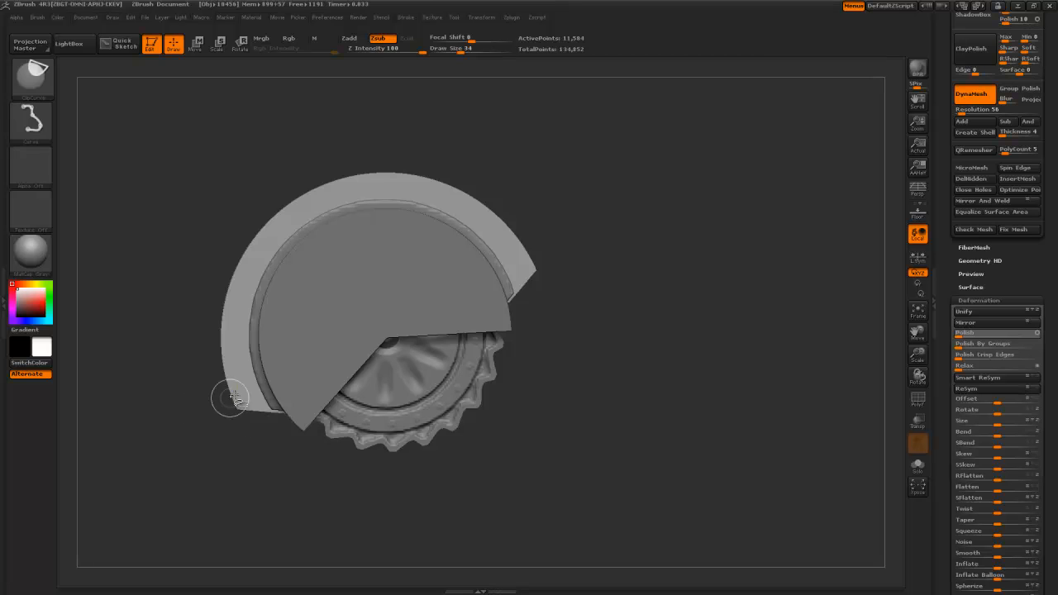
- Trim the inner ring's lower-left end and vertically clip the block and right side piece
alt+click(270, 400)
ctrl+shift+drag(338, 416, 226, 401)
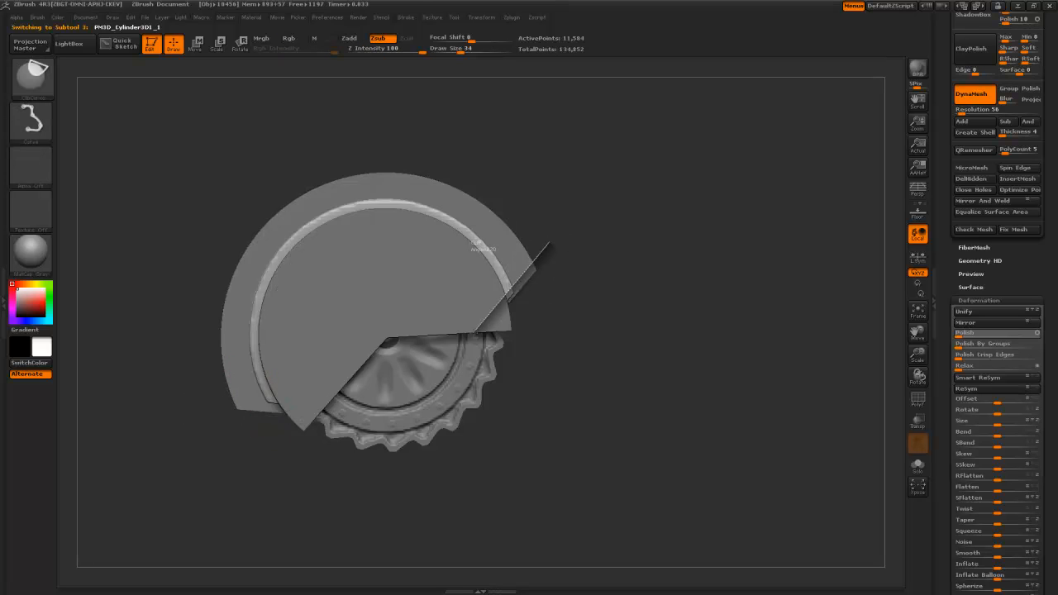
drag(563, 345, 469, 257)
alt+click(469, 257)
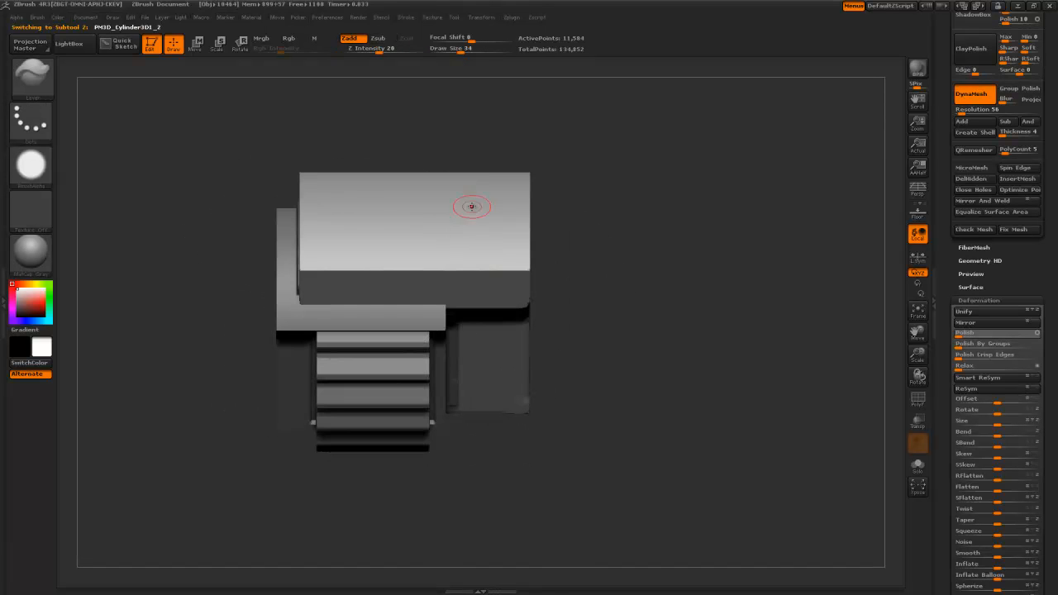
mouse_move(456, 130)
ctrl+shift+mouse_down()
mouse_move(452, 502)
mouse_move(437, 508)
ctrl+shift+mouse_up()
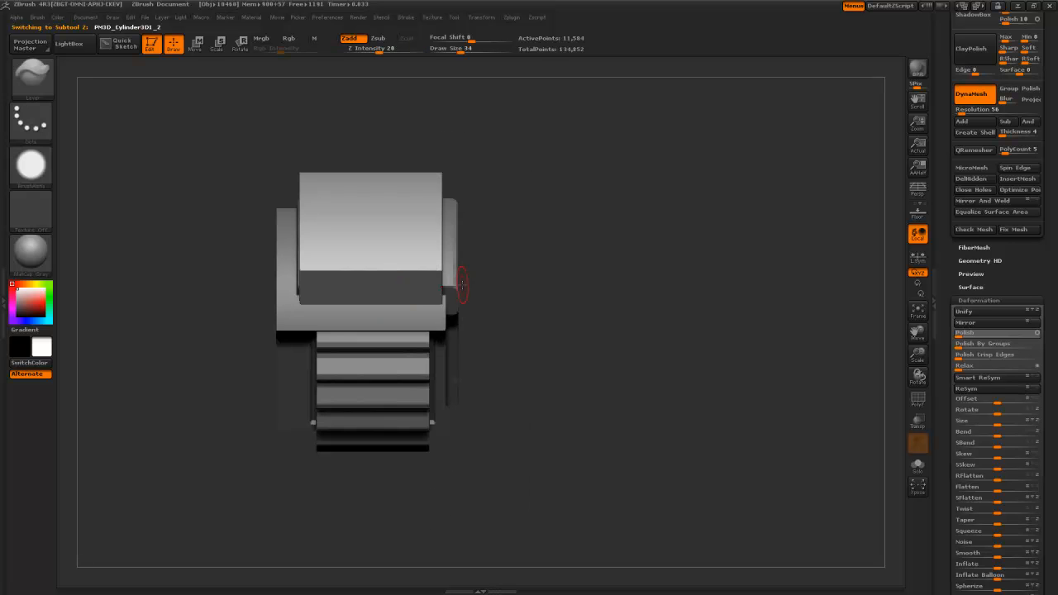
alt+click(462, 285)
ctrl+shift+drag(421, 135, 439, 510)
- Nudge the upper block left and slide the outer ring back in depth
alt+click(378, 229)
key(w)
mouse_move(410, 288)
mouse_down()
mouse_move(348, 288)
mouse_move(380, 287)
mouse_up()
drag(529, 324, 357, 279)
shift+drag(482, 382, 541, 402)
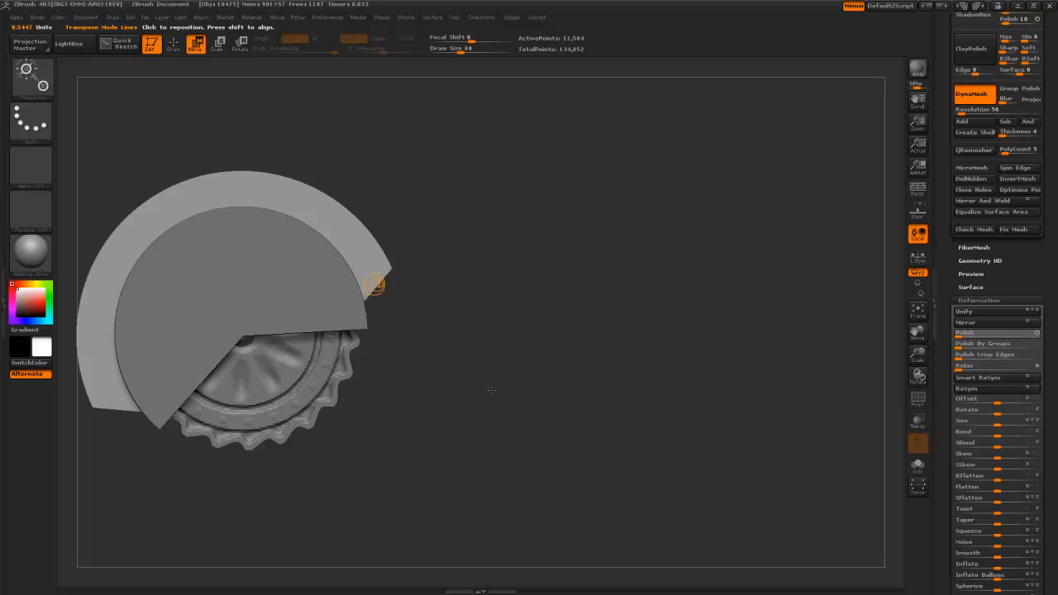
- Pick ClipCircleCenter and cut a centred circle out of the outer ring
key(b)
key(c)
click(411, 394)
alt+drag(412, 393, 494, 414)
key(q)
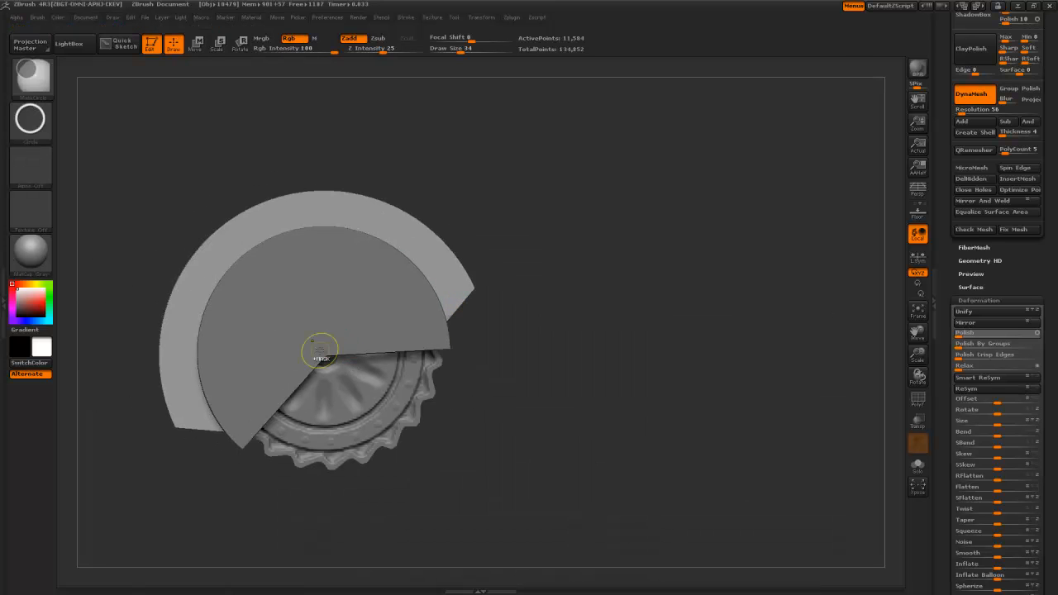
mouse_move(322, 354)
ctrl+shift+mouse_down()
mouse_move(434, 488)
mouse_move(427, 478)
mouse_move(448, 488)
mouse_move(457, 460)
mouse_move(454, 408)
ctrl+shift+mouse_up()
- Inspect the cut from above and size another clip circle over the outer ring
drag(591, 436, 592, 401)
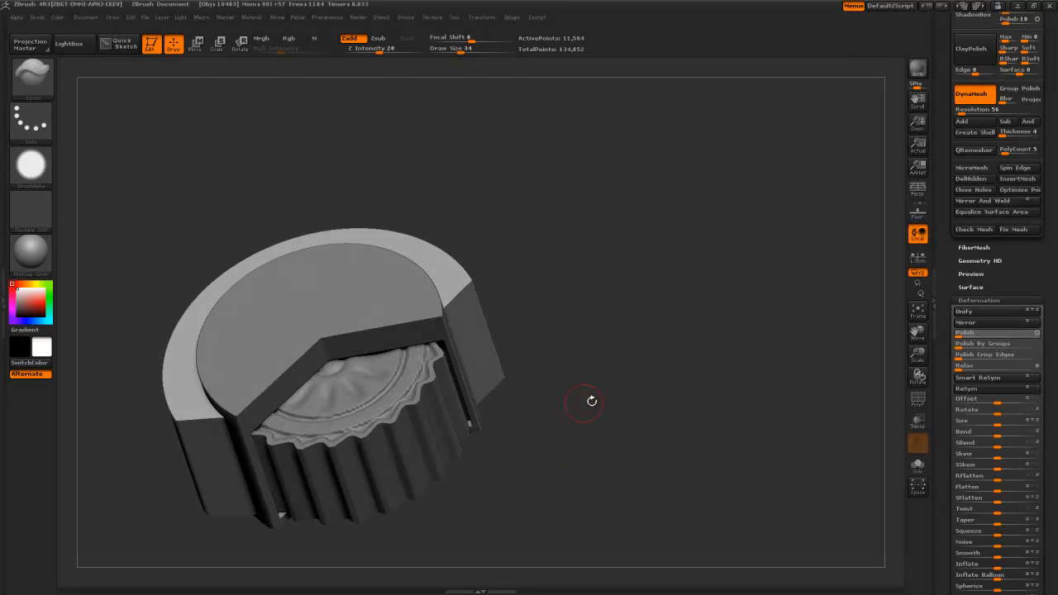
key(ctrl)
mouse_move(619, 354)
mouse_down()
mouse_move(579, 420)
mouse_move(547, 415)
mouse_up()
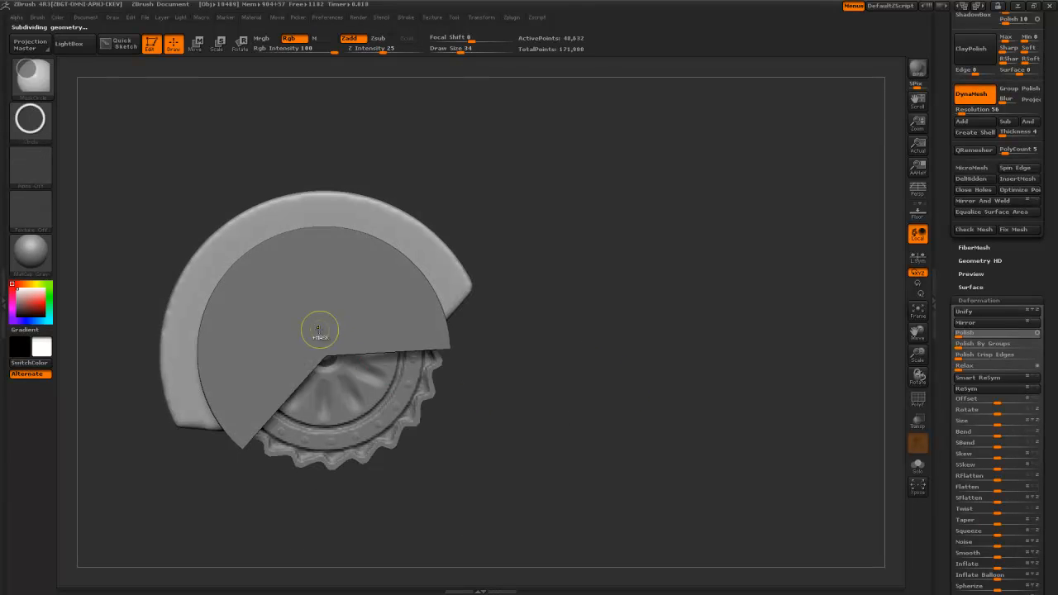
mouse_move(454, 477)
ctrl+shift+mouse_down()
mouse_move(488, 474)
mouse_move(501, 491)
mouse_move(467, 462)
mouse_move(477, 455)
ctrl+shift+mouse_up()
- Remesh the active part with DynaMesh at resolution 112
key(b)
key(Escape)
ctrl+drag(524, 405, 475, 345)
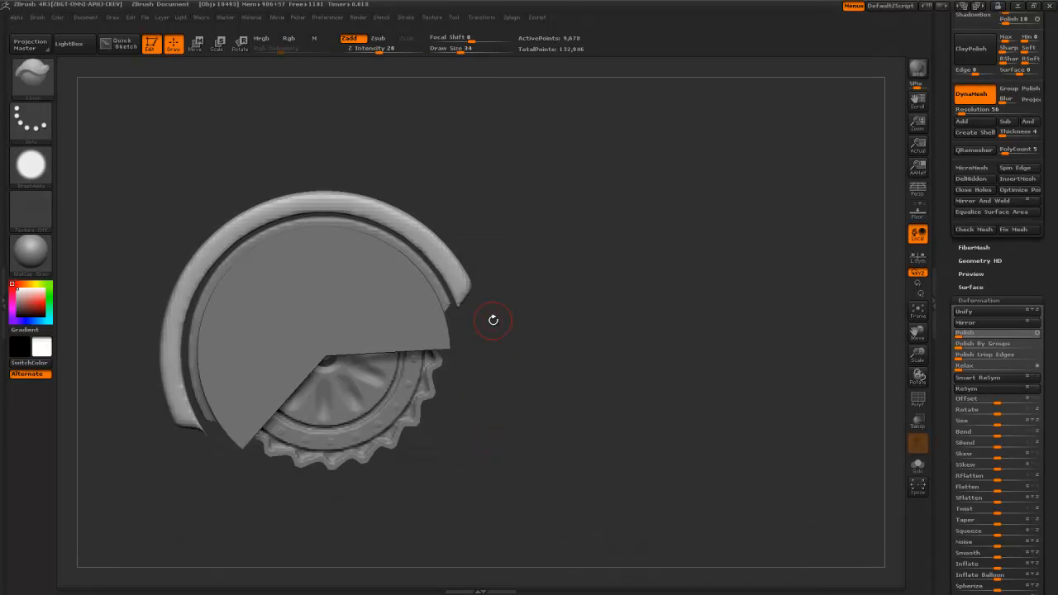
key(ctrl+z)
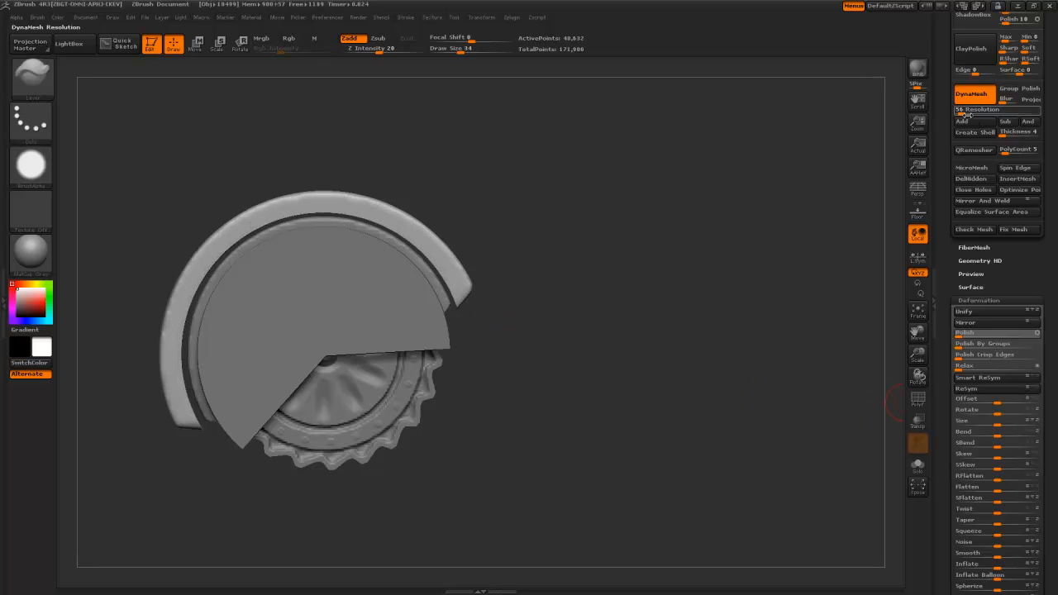
drag(963, 109, 960, 109)
ctrl+drag(516, 292, 508, 358)
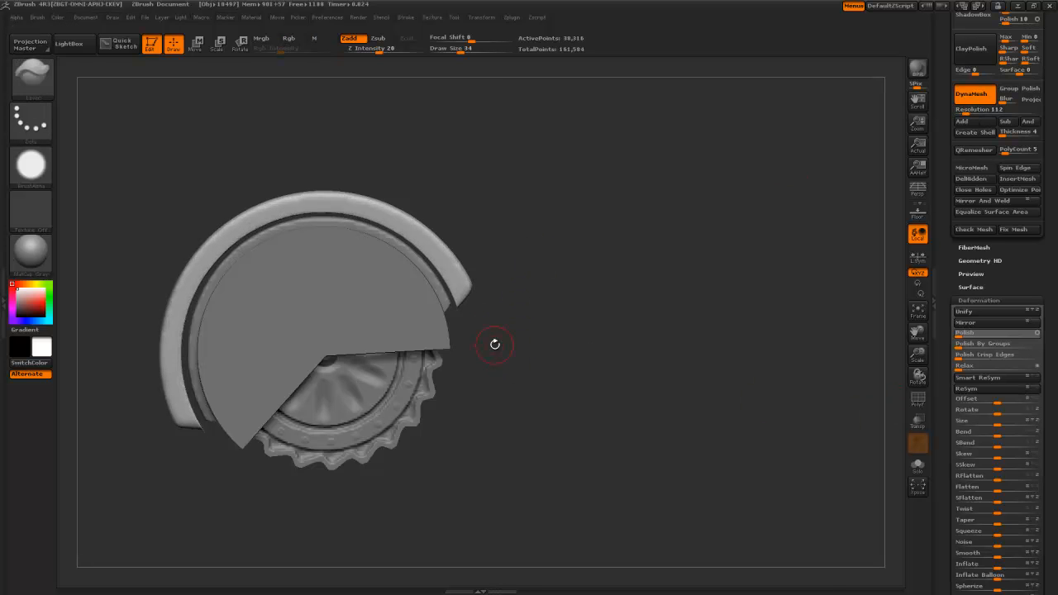
- Switch to ClipCurve and trim the inner rim's end with straight line cuts
key(b)
key(c)
click(467, 338)
key(b)
key(c)
click(467, 338)
ctrl+shift+drag(503, 253, 422, 345)
ctrl+shift+drag(278, 440, 150, 419)
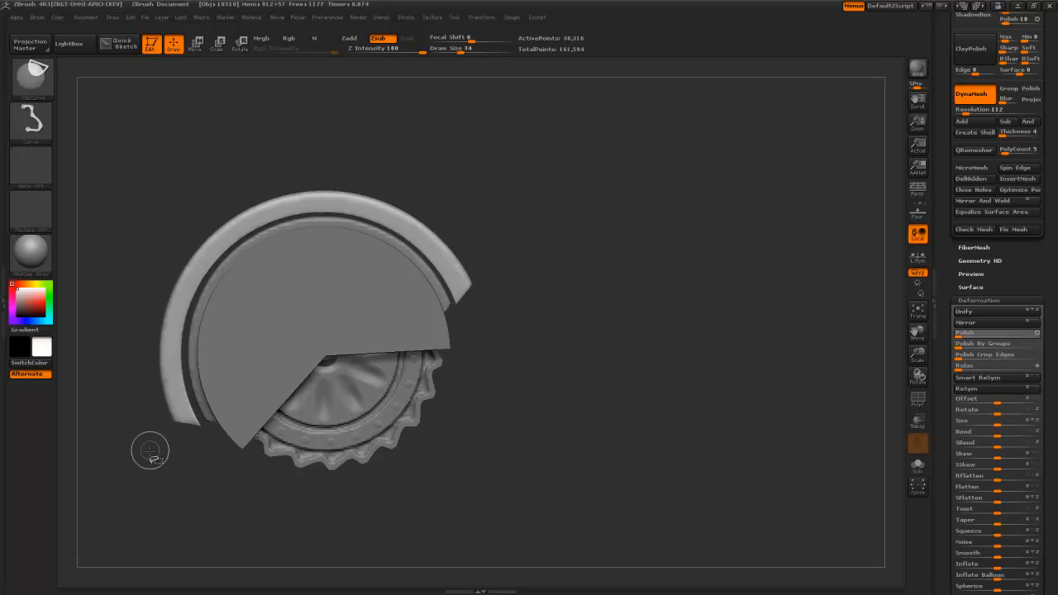
mouse_move(241, 422)
ctrl+shift+mouse_down()
mouse_move(156, 439)
mouse_move(152, 423)
ctrl+shift+mouse_up()
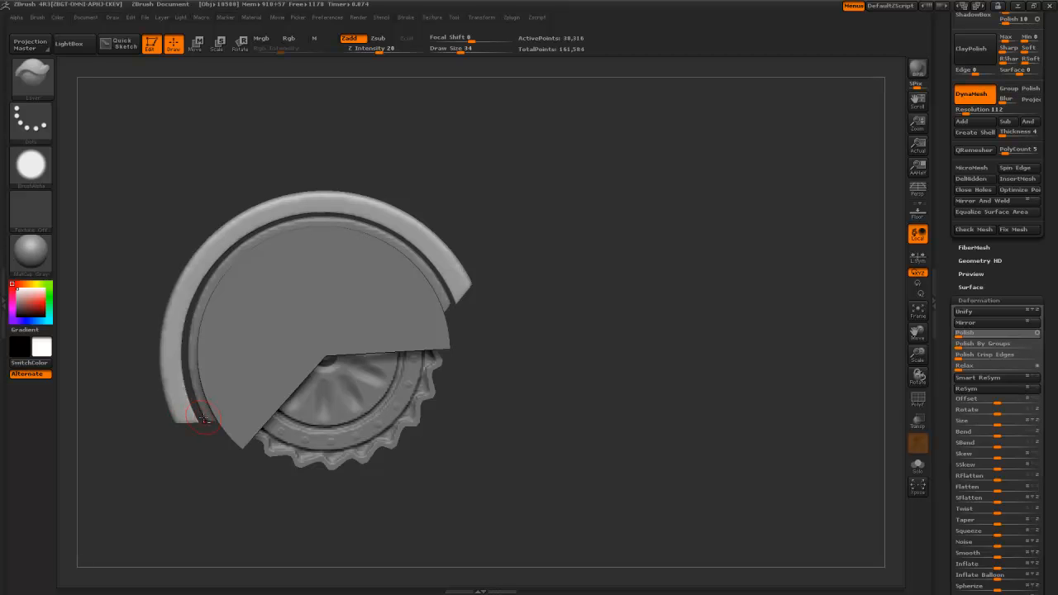
ctrl+shift+drag(239, 410, 161, 413)
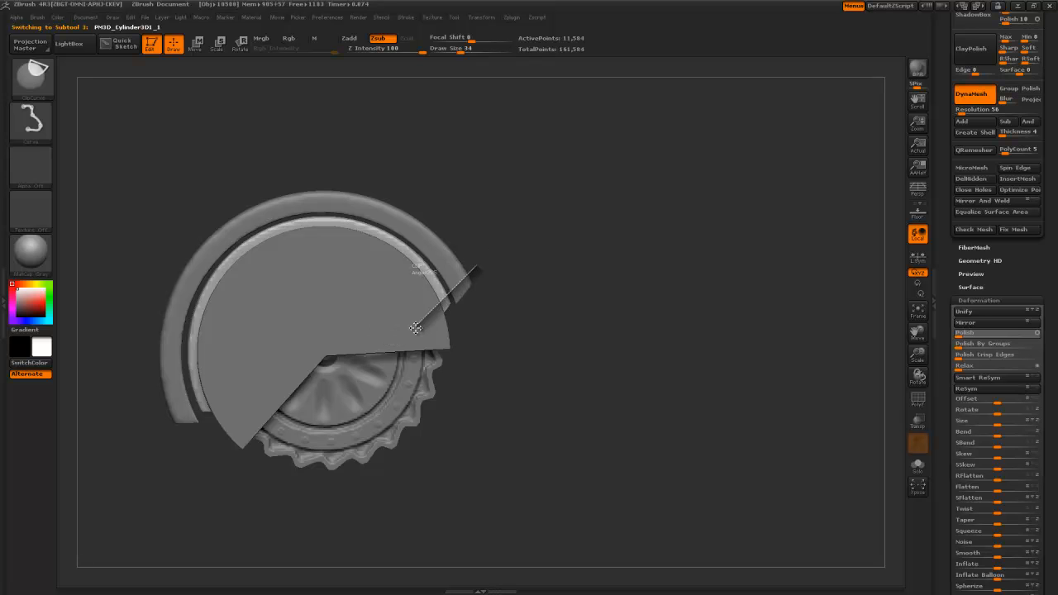
ctrl+shift+drag(416, 328, 416, 328)
- Select the outer ring and clip one of its ends, orbiting to check the cut
alt+click(462, 278)
ctrl+shift+drag(502, 266, 426, 323)
mouse_move(521, 386)
alt+mouse_down()
mouse_move(501, 425)
mouse_move(496, 333)
mouse_move(529, 425)
mouse_move(536, 497)
alt+mouse_up()
alt+drag(463, 422, 414, 512)
alt+drag(414, 512, 506, 477)
mouse_move(243, 470)
mouse_down()
mouse_move(273, 446)
mouse_move(224, 482)
mouse_move(229, 441)
mouse_up()
ctrl+shift+drag(234, 400, 213, 474)
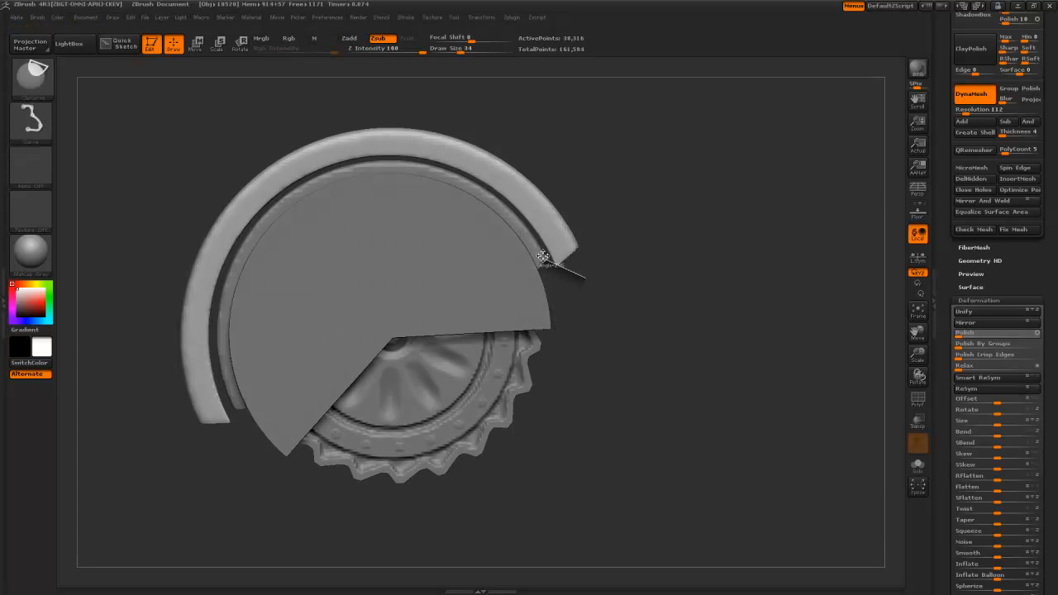
mouse_move(590, 427)
mouse_down()
mouse_move(603, 406)
mouse_move(575, 402)
mouse_up()
drag(639, 413, 679, 447)
- Refine the outer ring's end with repeated line clips, checking each from a tilted view
key(ctrl+shift)
ctrl+shift+drag(532, 249, 532, 248)
mouse_move(551, 438)
mouse_down()
mouse_move(536, 418)
mouse_move(567, 407)
mouse_move(555, 413)
mouse_up()
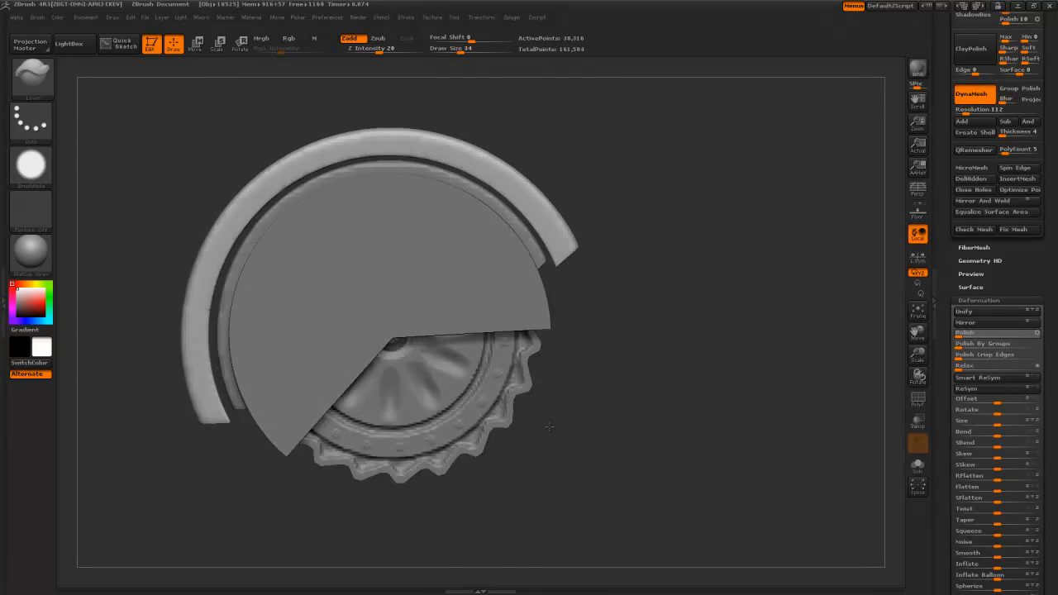
key(ctrl+shift)
mouse_move(234, 461)
ctrl+shift+mouse_down()
mouse_move(236, 471)
mouse_move(240, 442)
mouse_move(249, 463)
ctrl+shift+mouse_up()
key(ctrl+shift)
drag(579, 382, 589, 363)
ctrl+shift+drag(593, 310, 551, 264)
mouse_move(560, 369)
mouse_down()
mouse_move(575, 345)
mouse_move(568, 360)
mouse_up()
ctrl+shift+drag(570, 303, 548, 252)
drag(571, 349, 570, 317)
- Remesh the outer band and clip its right end diagonally and below its left end
ctrl+drag(589, 273, 665, 356)
mouse_move(651, 402)
mouse_down()
mouse_move(649, 346)
mouse_move(633, 392)
mouse_move(635, 349)
mouse_up()
mouse_move(654, 263)
ctrl+shift+mouse_down()
mouse_move(570, 348)
mouse_move(530, 285)
ctrl+shift+mouse_up()
ctrl+shift+drag(303, 437, 173, 421)
mouse_move(465, 479)
mouse_down()
mouse_move(549, 377)
mouse_move(608, 423)
mouse_move(391, 389)
mouse_up()
alt+drag(377, 444, 356, 389)
- Raise the brush draw size to 256 and draw a vertical clip line beside the part
key(space)
drag(331, 389, 377, 390)
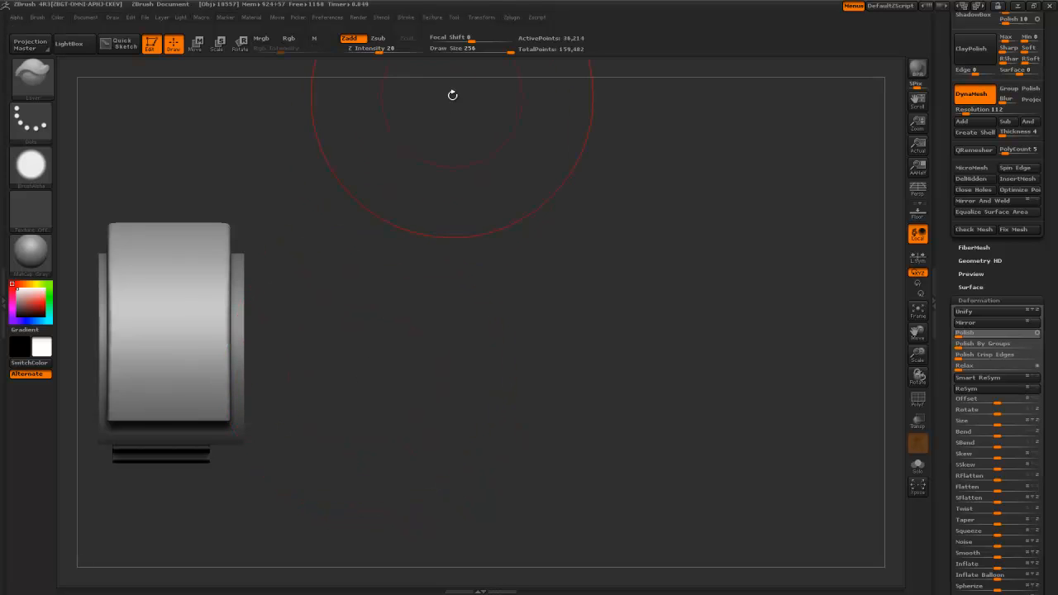
key(space)
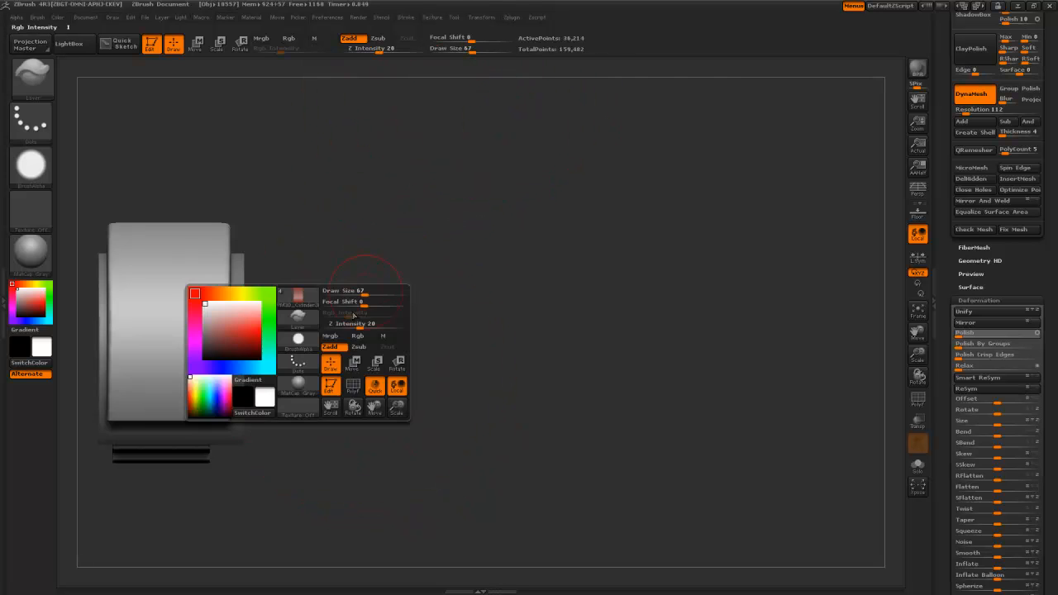
alt+drag(326, 264, 421, 258)
mouse_move(322, 483)
mouse_down()
mouse_move(355, 514)
mouse_move(325, 501)
mouse_move(231, 402)
mouse_move(217, 194)
mouse_move(206, 191)
mouse_up()
drag(422, 349, 186, 294)
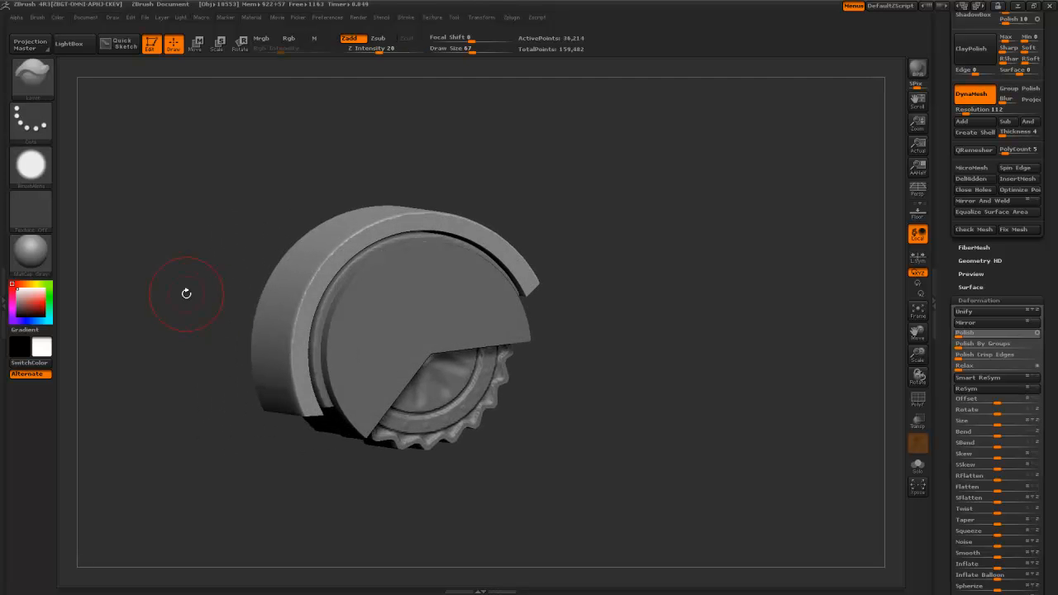
- Switch to circular clipping and size a circular clip around the model
key(b)
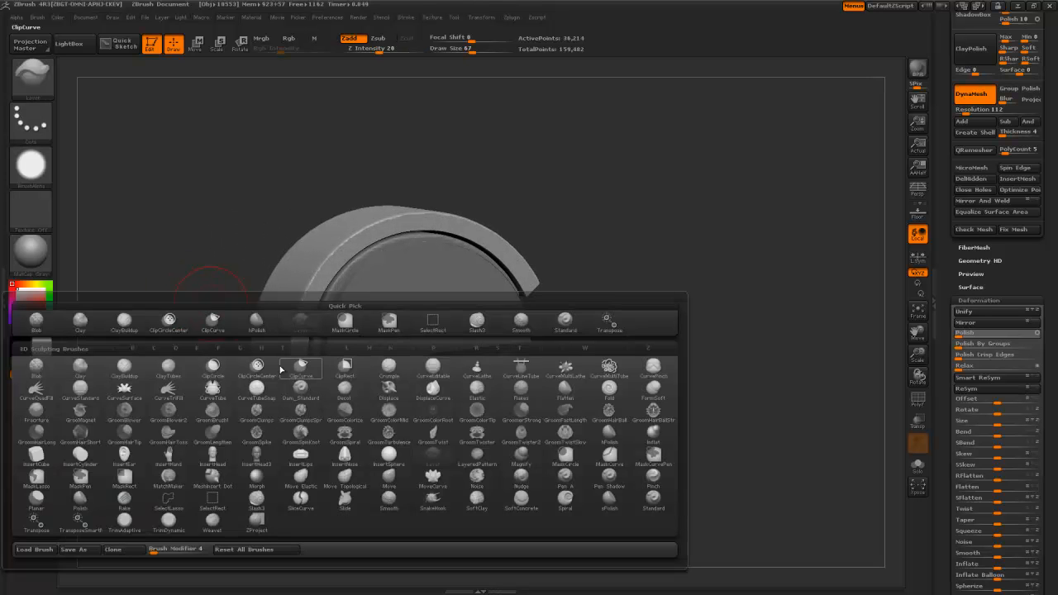
click(250, 362)
drag(193, 293, 184, 280)
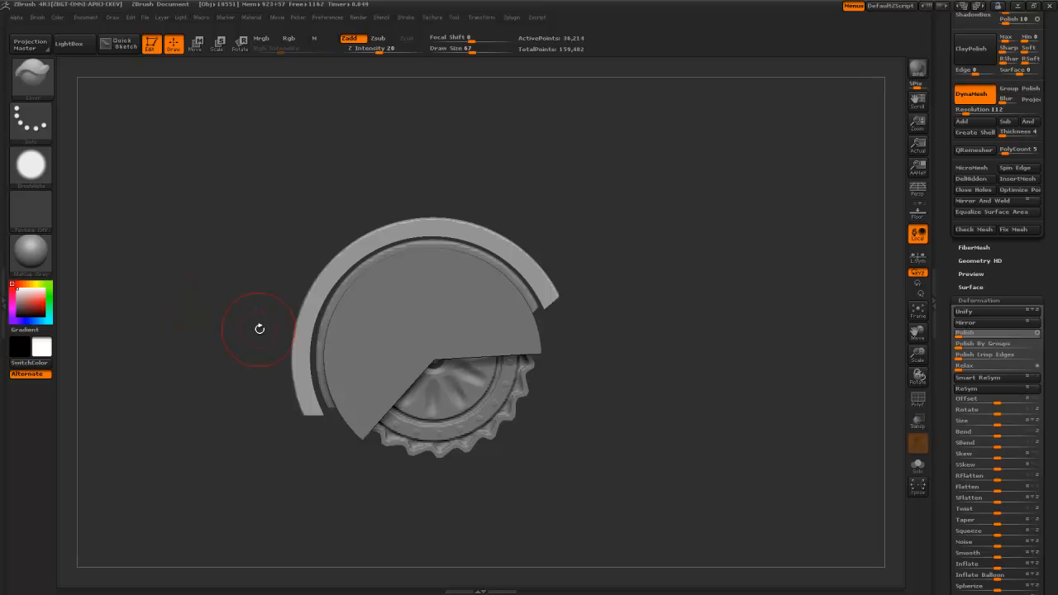
mouse_move(432, 333)
ctrl+shift+mouse_down()
mouse_move(512, 448)
mouse_move(521, 496)
ctrl+shift+mouse_up()
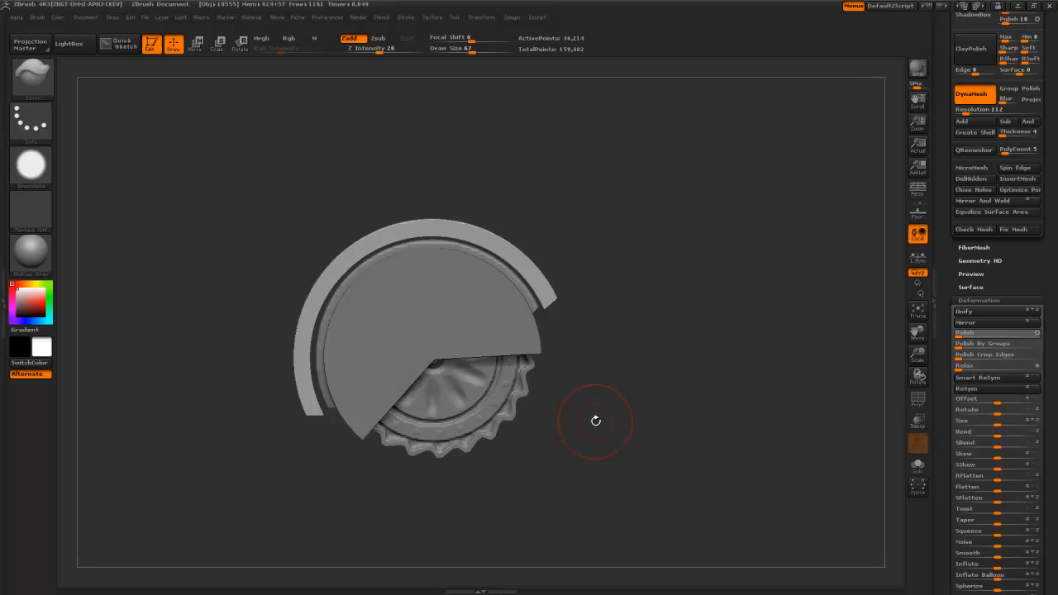
- Select the inner ring and enlarge it with Deformation > Size, viewed side-on
key(w)
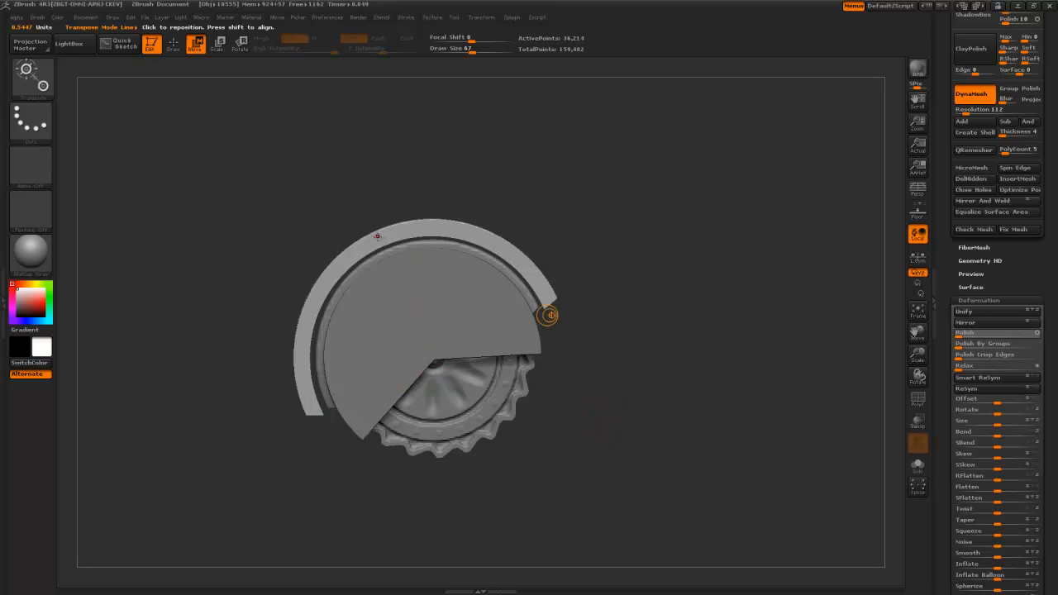
alt+drag(241, 346, 296, 359)
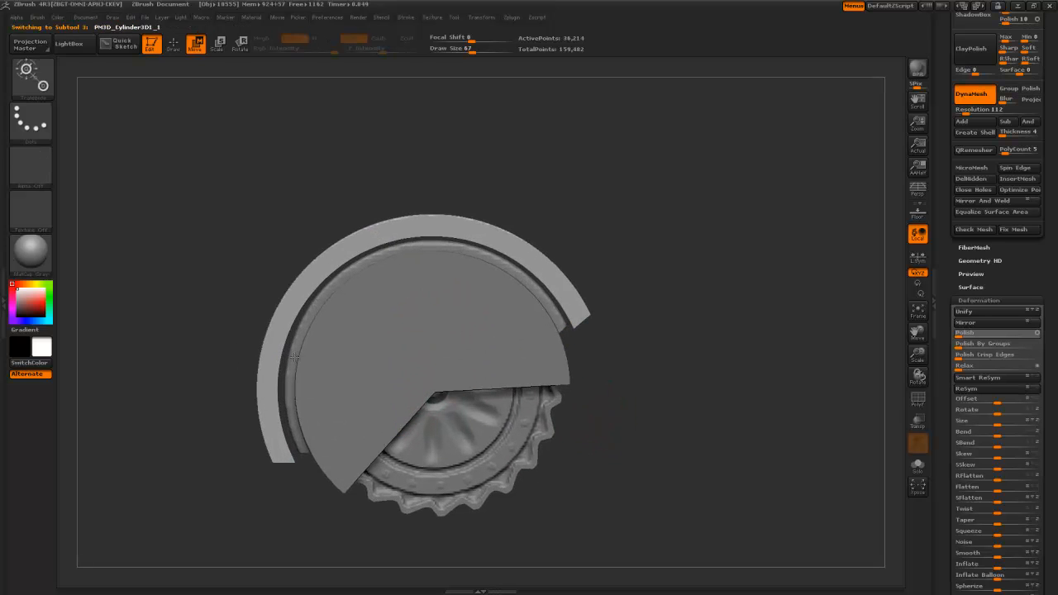
alt+click(294, 357)
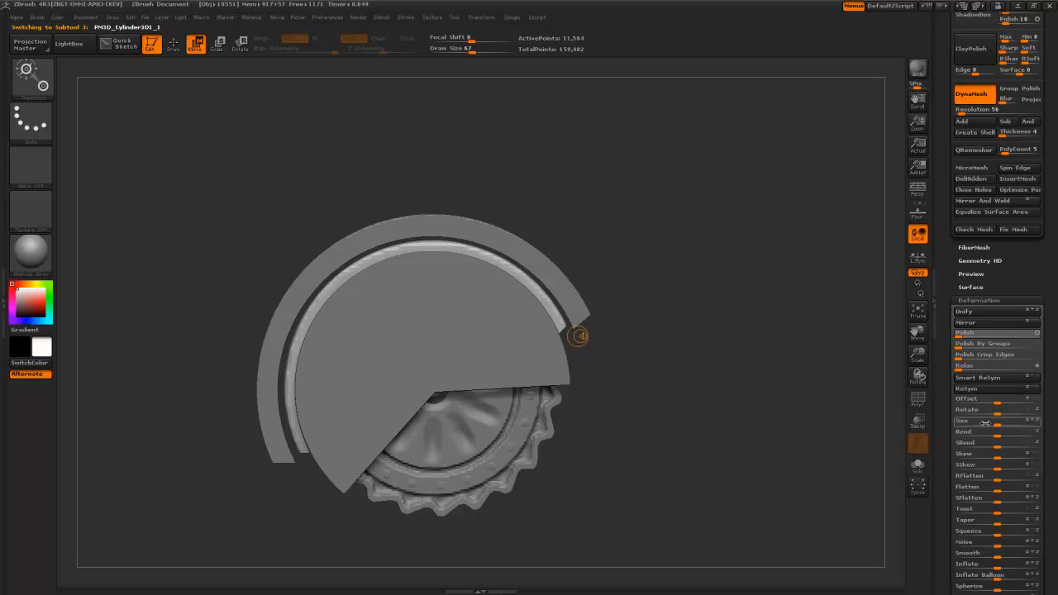
drag(1001, 425, 1005, 424)
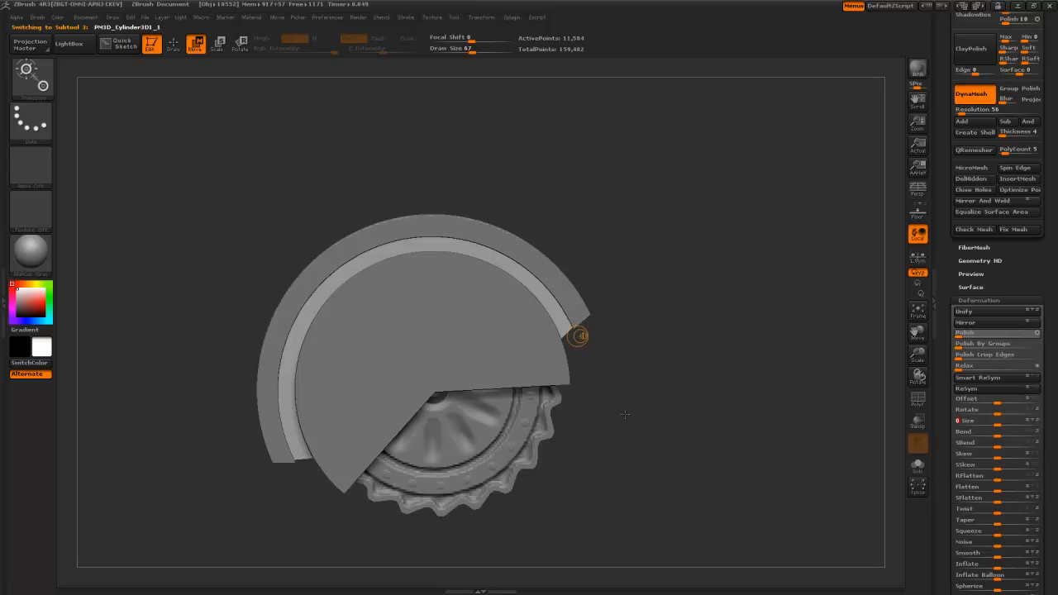
shift+drag(625, 415, 674, 414)
- Choose the rectangular clip brush and slice the cap's left ledge off with vertical cuts
key(q)
key(b)
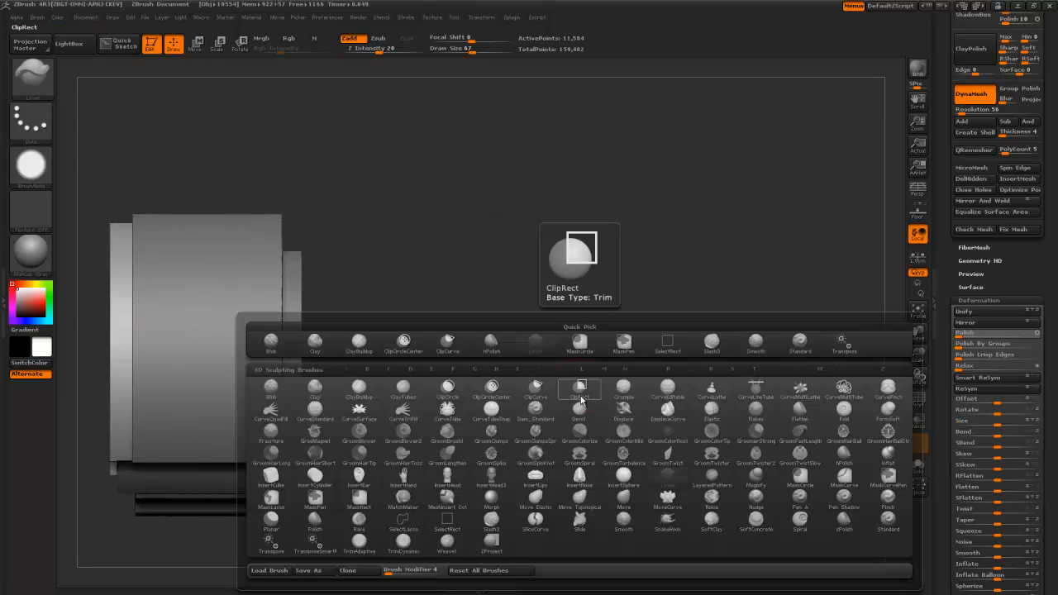
click(578, 398)
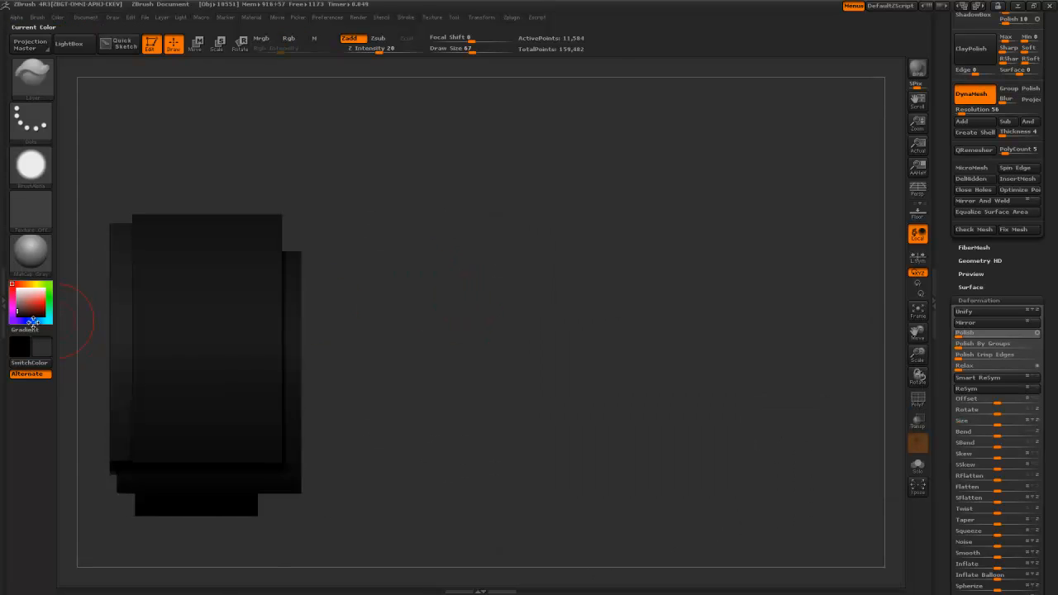
drag(12, 280, 11, 279)
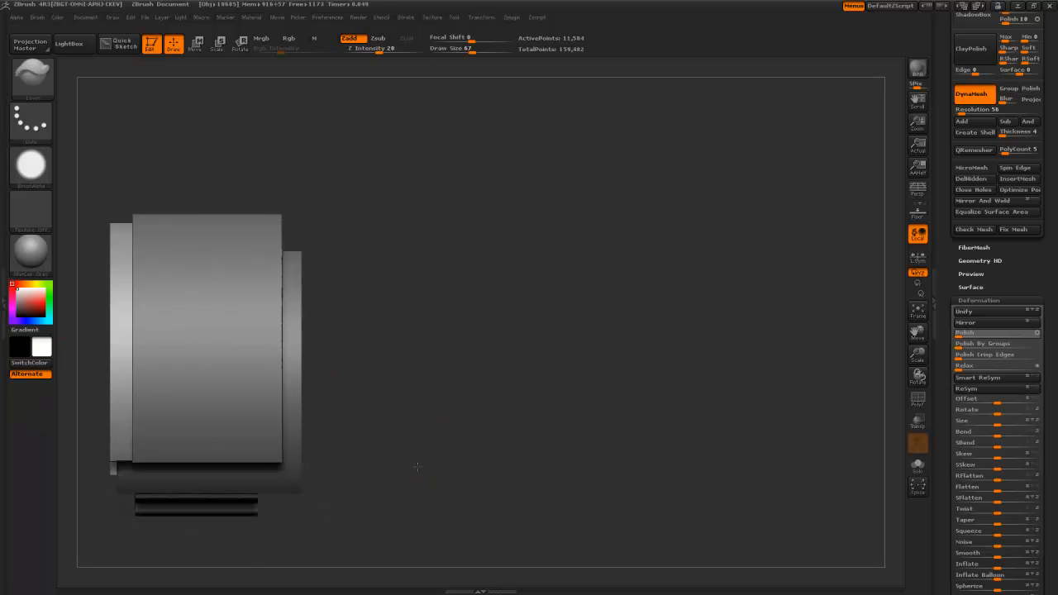
alt+drag(418, 467, 485, 444)
mouse_move(222, 513)
ctrl+shift+mouse_down()
mouse_move(223, 242)
mouse_move(197, 245)
ctrl+shift+mouse_up()
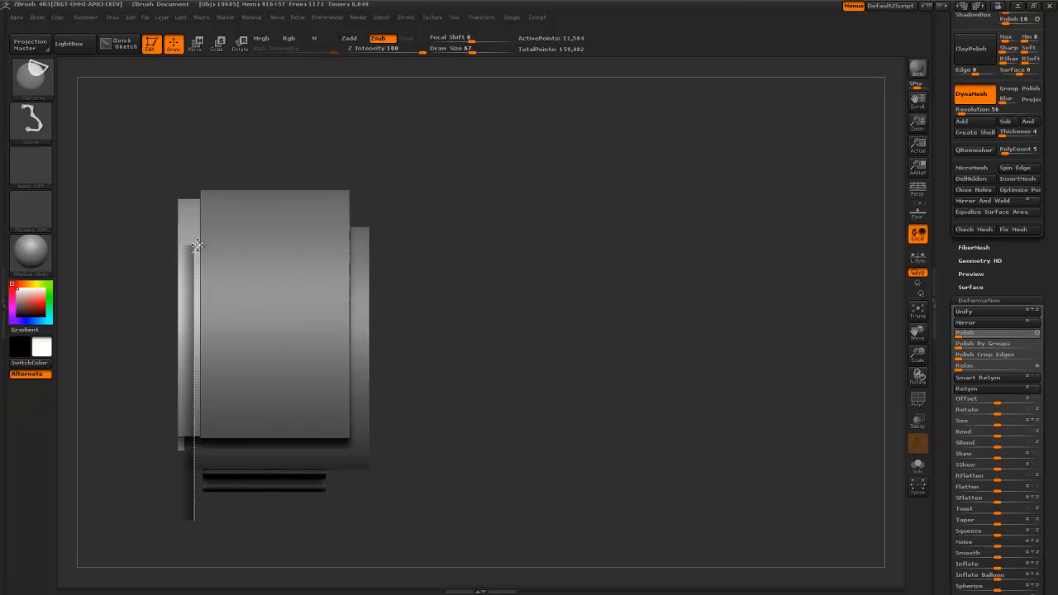
ctrl+shift+drag(194, 126, 194, 126)
mouse_move(493, 373)
mouse_down()
mouse_move(427, 384)
mouse_move(438, 386)
mouse_up()
mouse_move(224, 519)
ctrl+shift+mouse_down()
mouse_move(247, 222)
mouse_move(221, 177)
mouse_move(201, 170)
ctrl+shift+mouse_up()
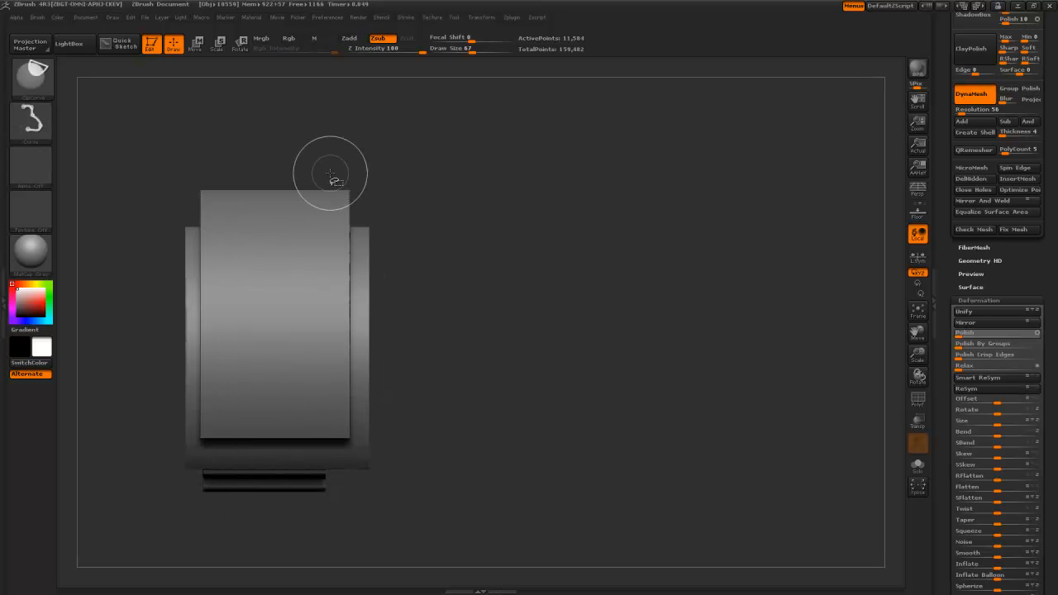
ctrl+shift+drag(347, 163, 347, 405)
- Trim the cap's right ledge and recut both left and right edges straight, then check
ctrl+shift+drag(351, 506, 347, 516)
mouse_move(504, 409)
mouse_down()
mouse_move(451, 404)
mouse_move(492, 318)
mouse_move(444, 339)
mouse_up()
ctrl+shift+drag(200, 455, 200, 297)
mouse_move(165, 428)
alt+mouse_down()
mouse_move(151, 427)
mouse_move(194, 389)
alt+mouse_up()
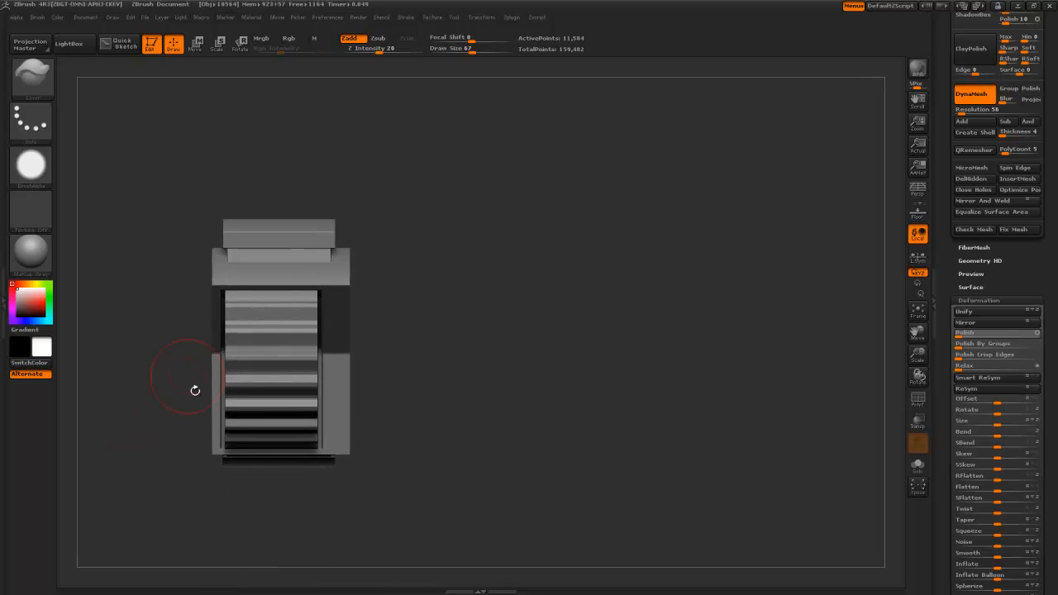
ctrl+shift+drag(229, 504, 229, 189)
key(space)
ctrl+shift+drag(318, 178, 323, 524)
key(space)
drag(449, 435, 437, 385)
drag(436, 385, 499, 364)
- Select the outer ring, enlarge it with Deformation > Size, and nudge it with Transpose
alt+click(468, 371)
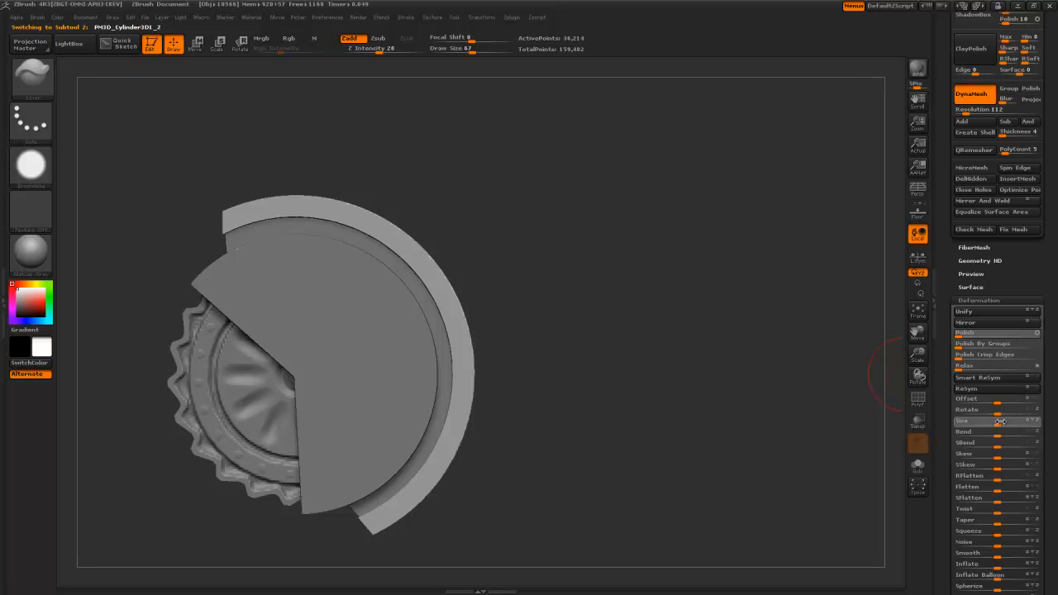
drag(1003, 423, 1006, 422)
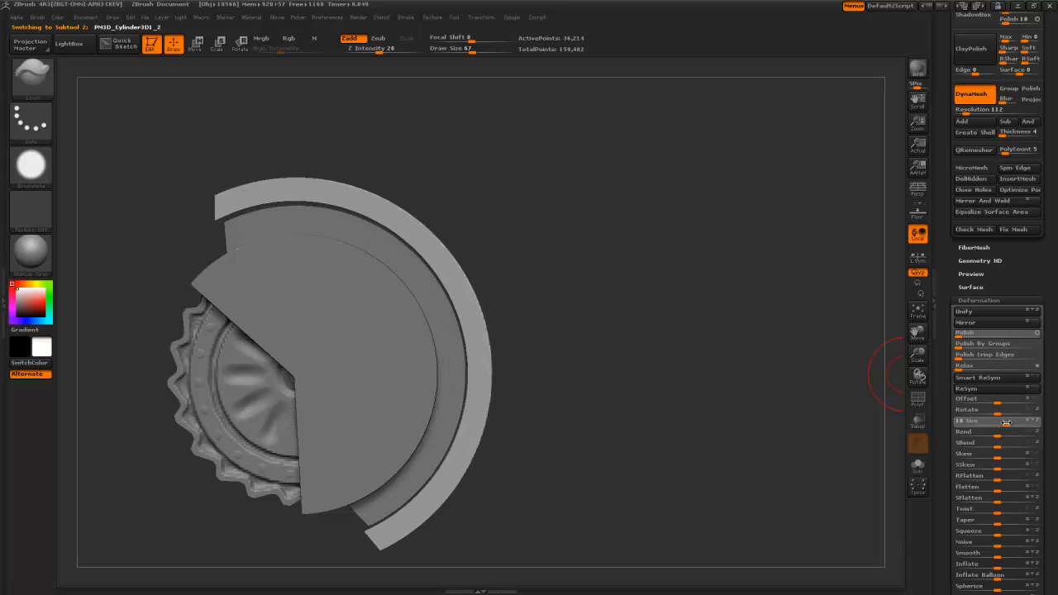
drag(602, 401, 616, 390)
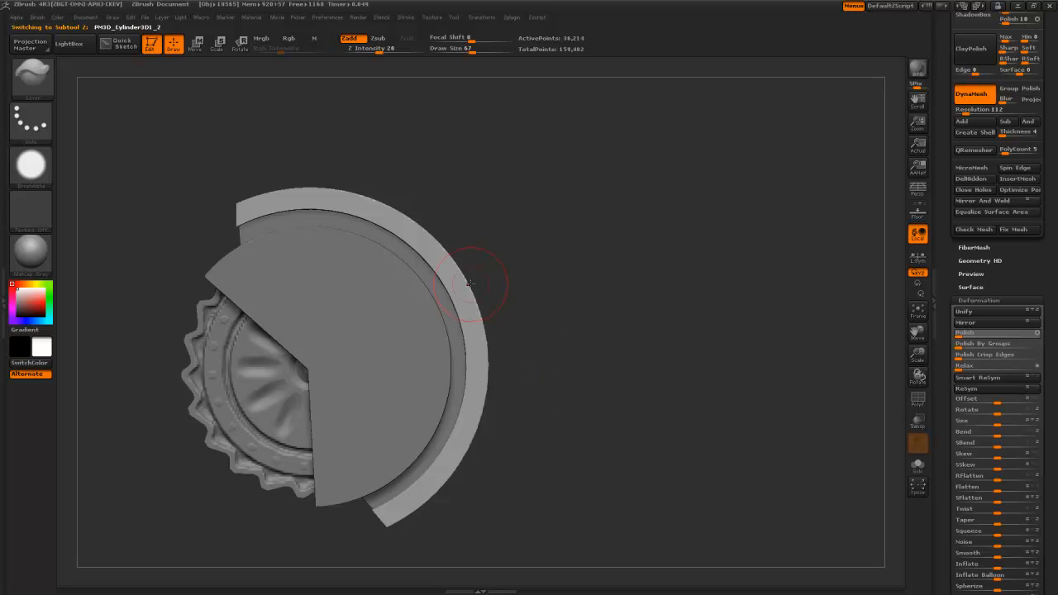
key(w)
drag(464, 289, 291, 323)
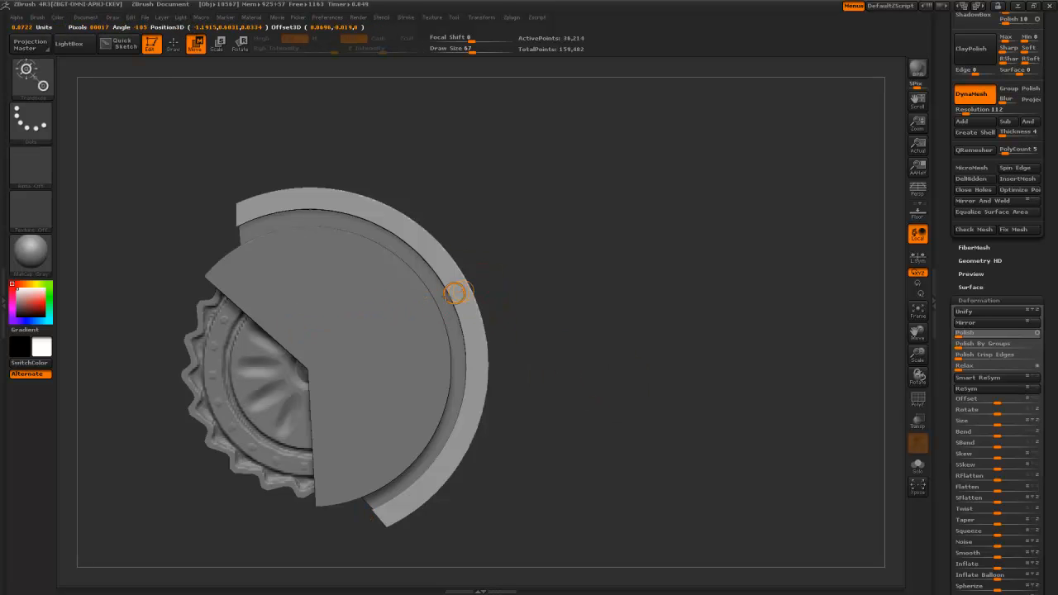
key(e)
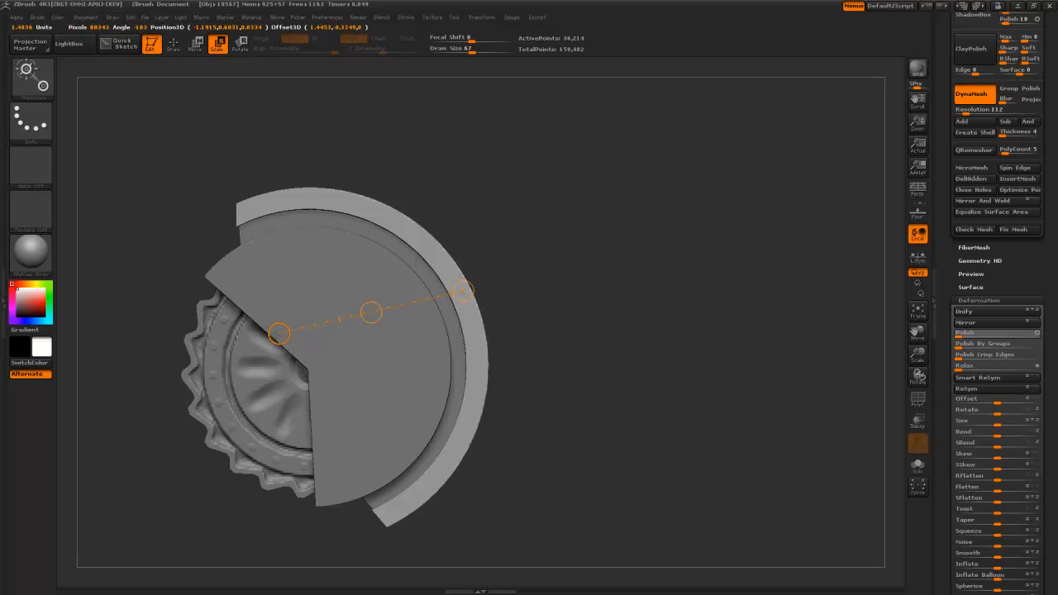
key(w)
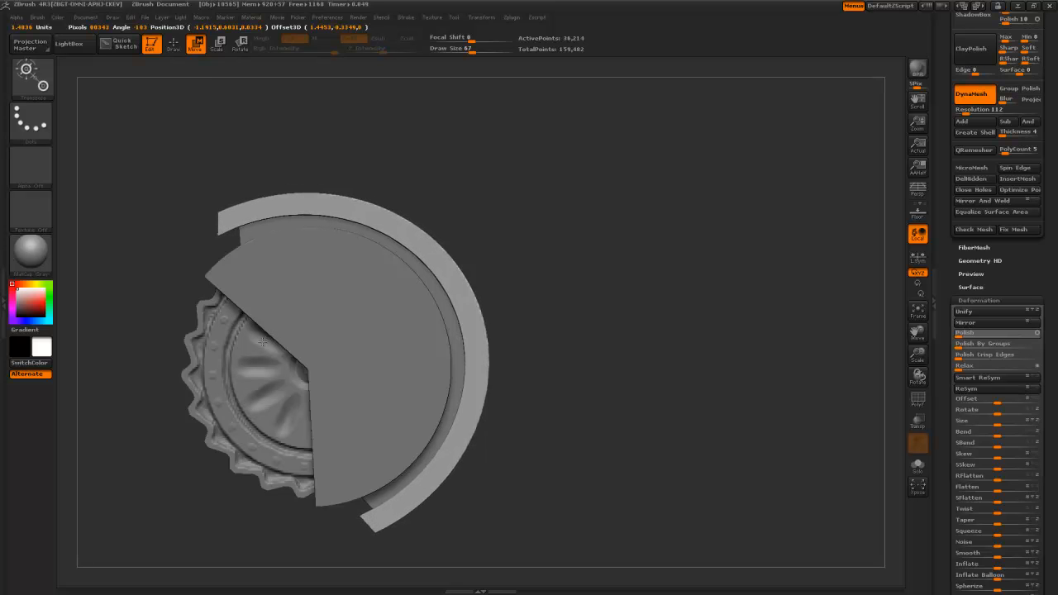
drag(258, 342, 259, 343)
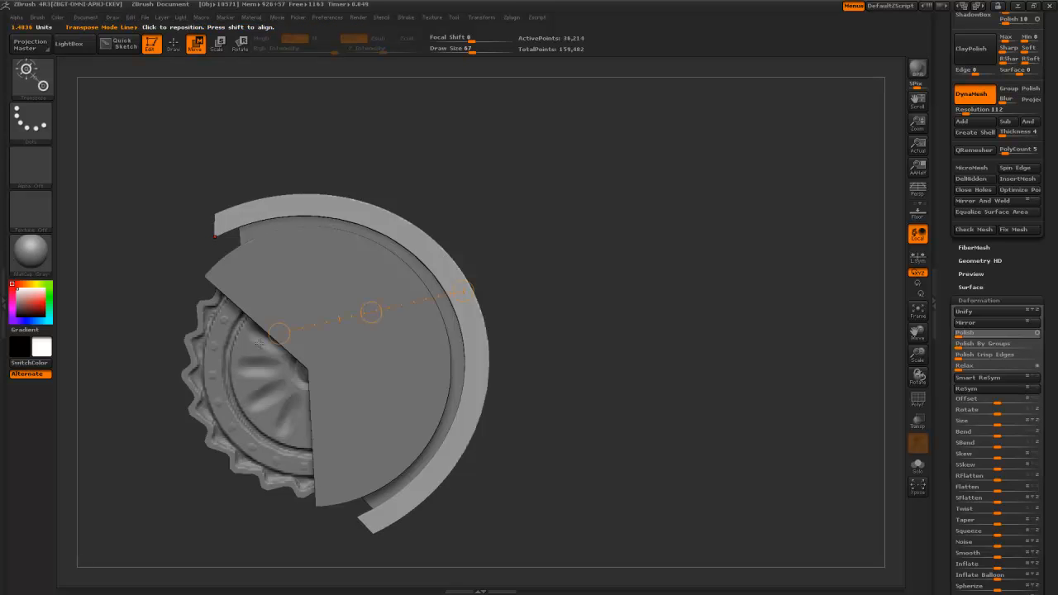
- Mask and clear the ring's end, then choose ClipCurve and cut off its upper-left tip
ctrl+drag(228, 285, 216, 216)
ctrl+click(167, 203)
ctrl+drag(144, 223, 143, 232)
key(q)
key(b)
key(c)
click(230, 277)
key(b)
key(Escape)
mouse_move(227, 269)
ctrl+shift+mouse_down()
mouse_move(227, 202)
mouse_move(213, 200)
ctrl+shift+mouse_up()
mouse_move(394, 542)
ctrl+shift+mouse_down()
mouse_move(364, 506)
mouse_move(329, 525)
mouse_move(463, 491)
mouse_move(559, 486)
ctrl+shift+mouse_up()
- Undo that cut and trim the ring's top end down to the rim in side view
alt+drag(457, 379, 438, 417)
alt+drag(310, 269, 411, 262)
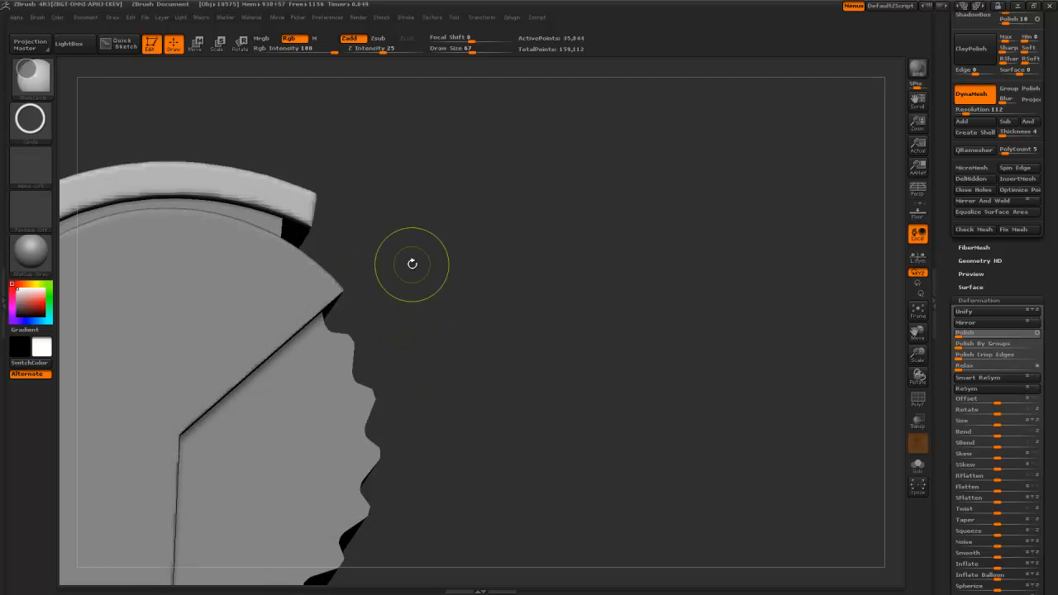
key(ctrl+z)
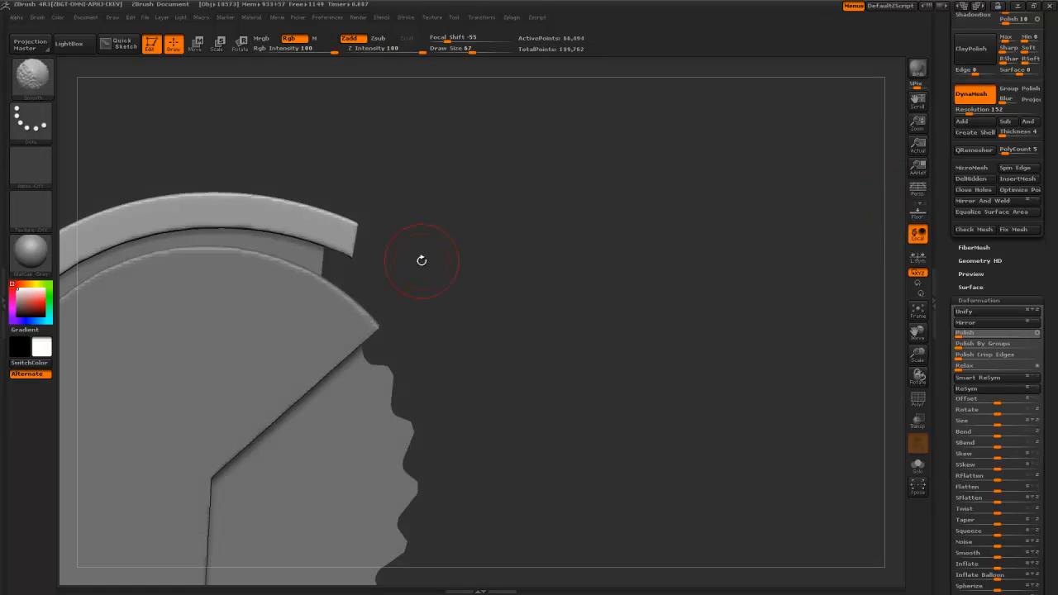
mouse_move(370, 192)
ctrl+shift+mouse_down()
mouse_move(374, 244)
mouse_move(341, 309)
ctrl+shift+mouse_up()
alt+drag(520, 395, 616, 163)
- Cut the ring's lower end and both side edges straight in side view
ctrl+shift+drag(291, 398, 219, 452)
mouse_move(364, 442)
mouse_down()
mouse_move(423, 392)
mouse_move(411, 395)
mouse_up()
alt+drag(366, 342, 354, 310)
mouse_move(297, 118)
ctrl+shift+mouse_down()
mouse_move(272, 432)
mouse_move(284, 505)
mouse_move(239, 477)
ctrl+shift+mouse_up()
mouse_move(174, 468)
alt+mouse_down()
mouse_move(215, 477)
mouse_move(146, 151)
mouse_move(168, 119)
alt+mouse_up()
mouse_move(467, 262)
mouse_down()
mouse_move(413, 240)
mouse_move(438, 366)
mouse_move(422, 455)
mouse_move(267, 404)
mouse_move(237, 328)
mouse_move(288, 405)
mouse_move(366, 458)
mouse_move(422, 479)
mouse_move(475, 441)
mouse_move(435, 460)
mouse_move(392, 431)
mouse_move(421, 421)
mouse_up()
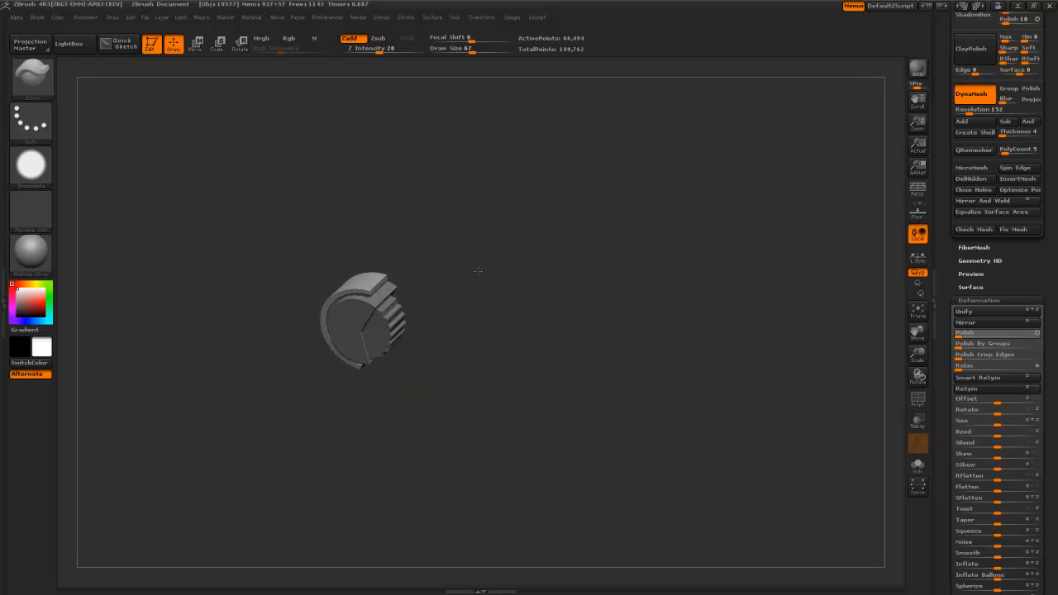
- Select the ridged gear and stretch it wider with a Transpose Move line
drag(492, 395, 442, 413)
alt+drag(488, 347, 557, 487)
alt+drag(542, 374, 476, 428)
alt+click(375, 317)
mouse_move(508, 314)
mouse_down()
mouse_move(450, 324)
mouse_move(498, 311)
mouse_up()
mouse_move(395, 176)
ctrl+shift+mouse_down()
mouse_move(384, 376)
mouse_move(402, 489)
mouse_move(414, 465)
mouse_move(430, 476)
ctrl+shift+mouse_up()
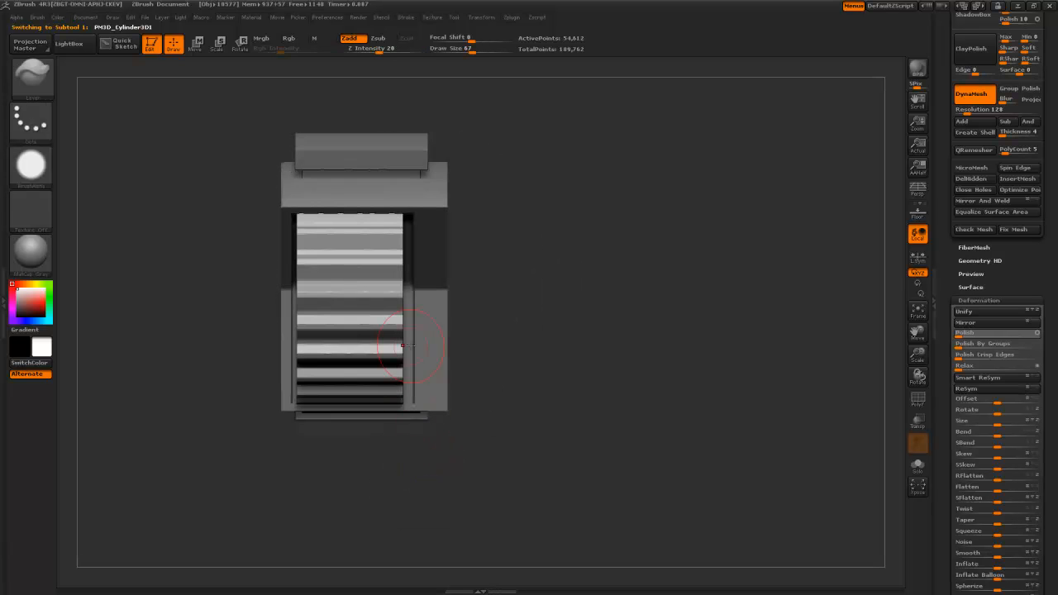
key(w)
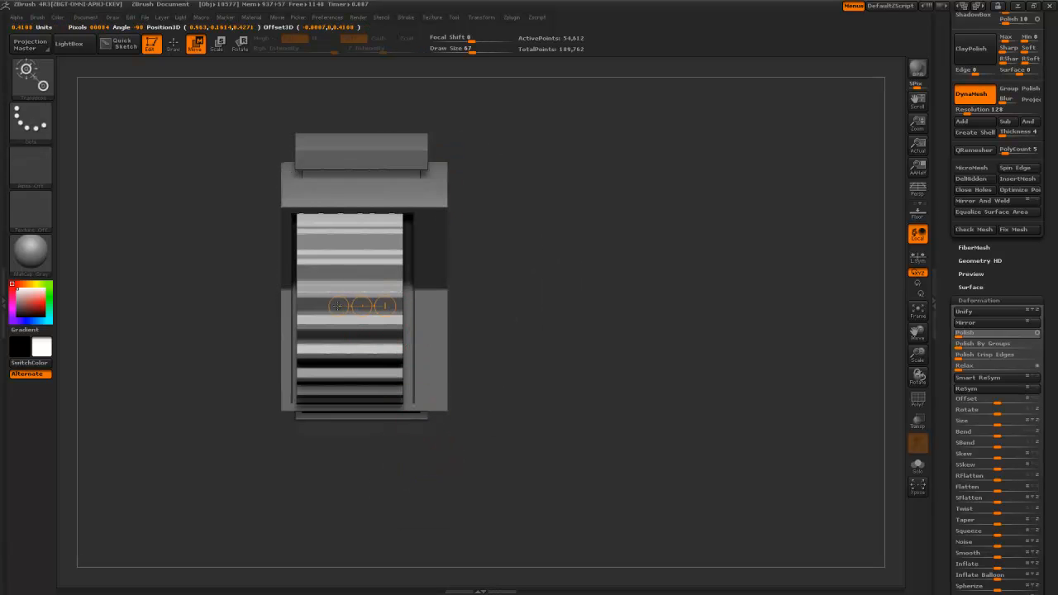
drag(387, 306, 364, 307)
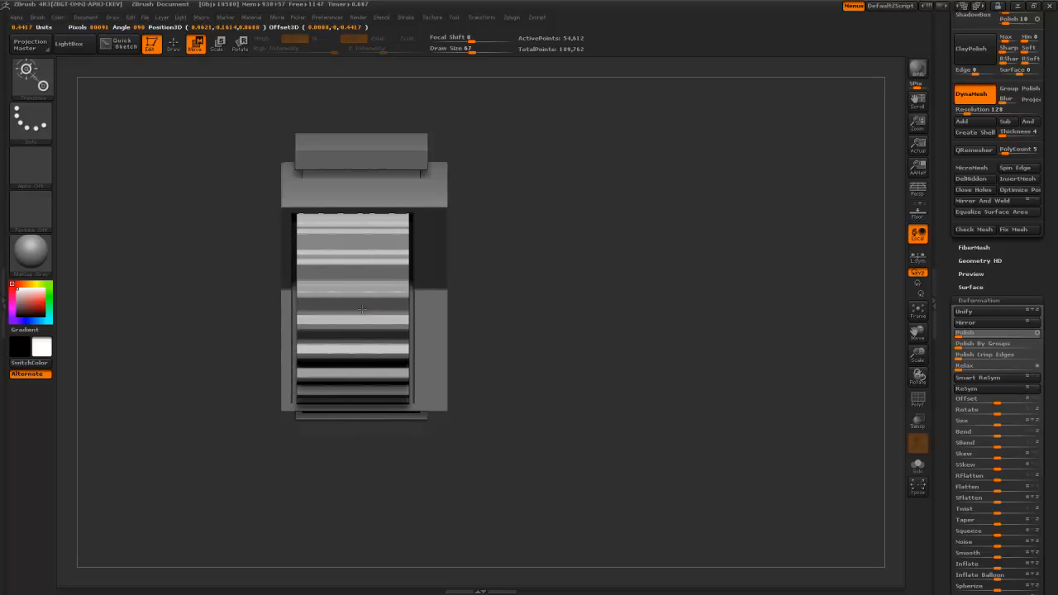
- Try remeshing the ridged gear, undo it to keep sharp edges, and inspect the disc
drag(245, 314, 210, 267)
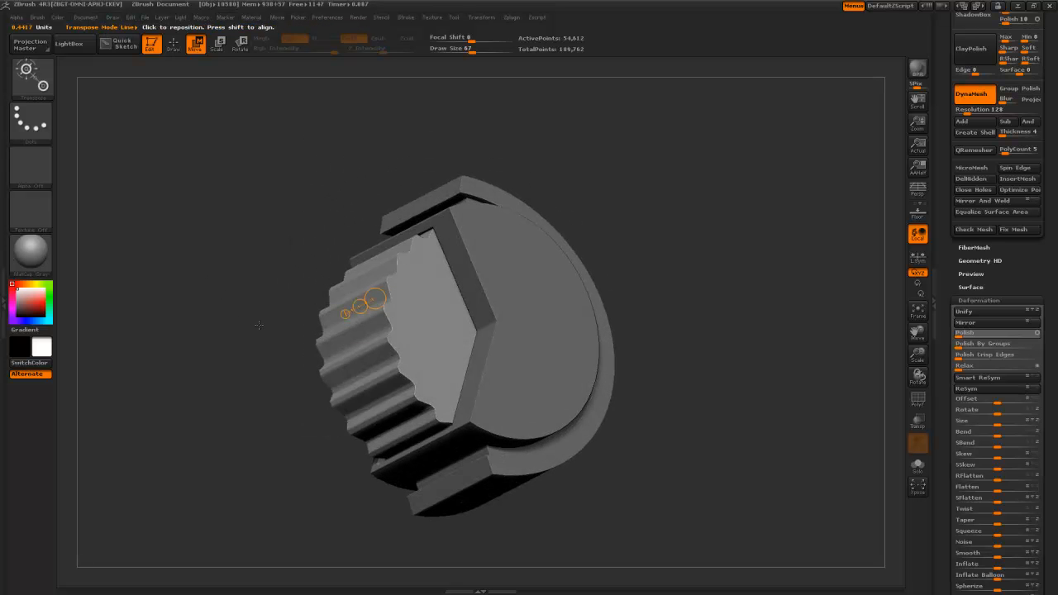
key(q)
mouse_move(252, 326)
alt+mouse_down()
mouse_move(261, 381)
mouse_move(223, 361)
mouse_move(212, 394)
mouse_move(294, 351)
mouse_move(220, 400)
mouse_move(224, 423)
mouse_move(245, 293)
mouse_move(214, 478)
mouse_move(201, 389)
alt+mouse_up()
key(ctrl+z)
alt+drag(163, 253, 223, 147)
mouse_move(388, 400)
mouse_down()
mouse_move(484, 378)
mouse_move(562, 438)
mouse_move(522, 381)
mouse_move(458, 405)
mouse_move(499, 396)
mouse_move(525, 352)
mouse_move(521, 306)
mouse_move(553, 404)
mouse_up()
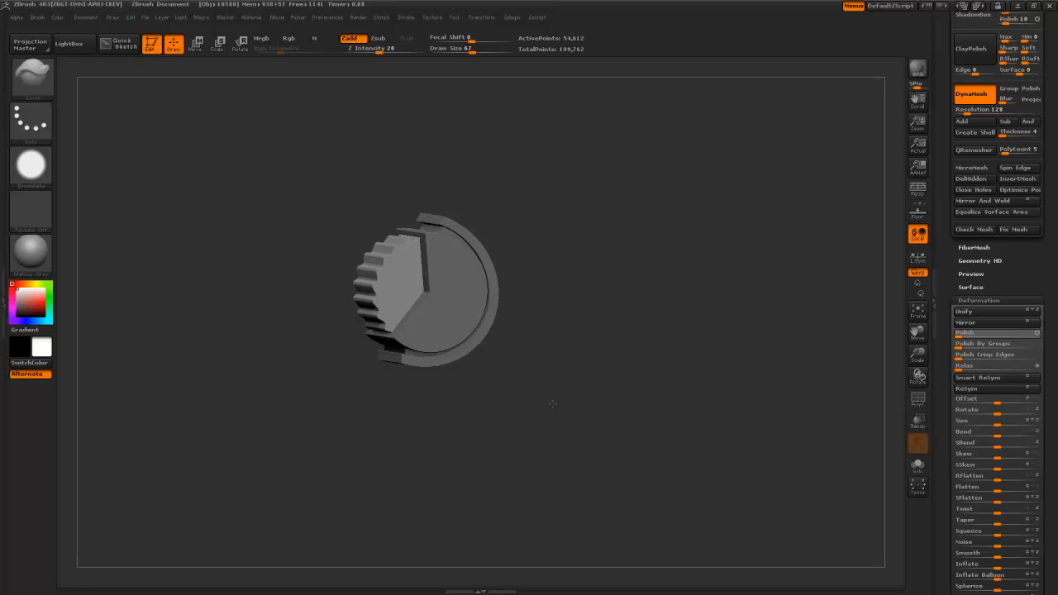
mouse_move(553, 402)
mouse_down()
mouse_move(565, 461)
mouse_move(526, 458)
mouse_move(568, 461)
mouse_up()
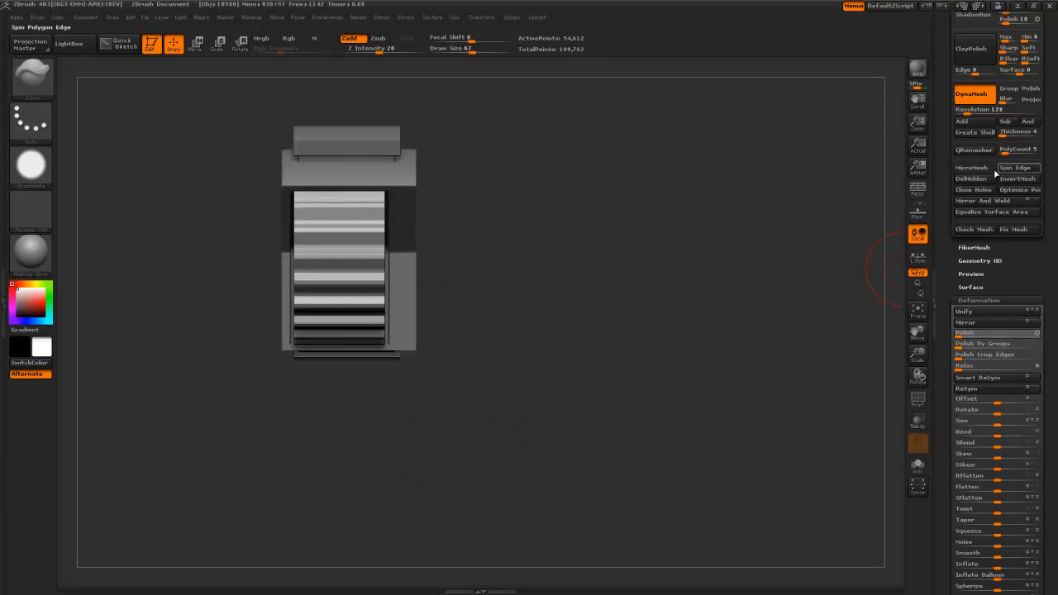
- Show only the ridged gear part and trim its right side with a clip cut
scroll(948, 207, up, 15)
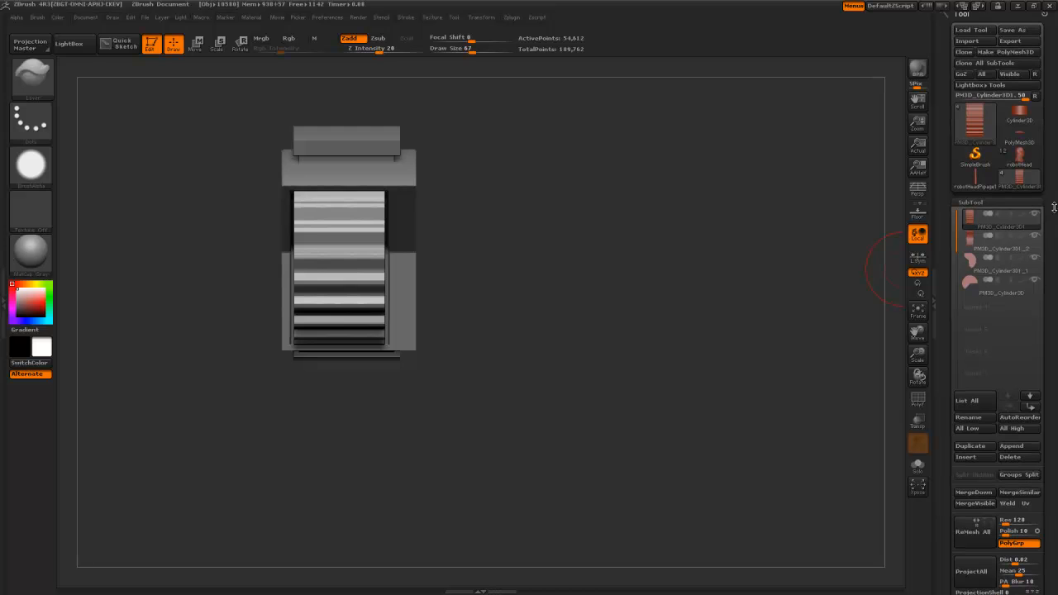
click(1033, 216)
mouse_move(794, 234)
alt+mouse_down()
mouse_move(680, 246)
mouse_move(665, 262)
alt+mouse_up()
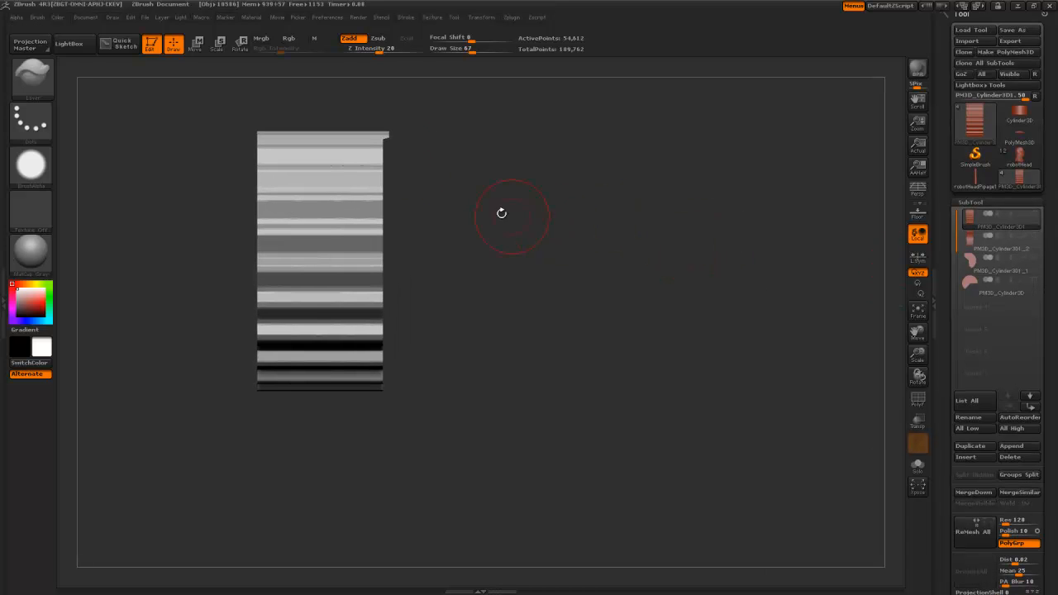
ctrl+shift+drag(401, 97, 384, 422)
drag(447, 403, 444, 365)
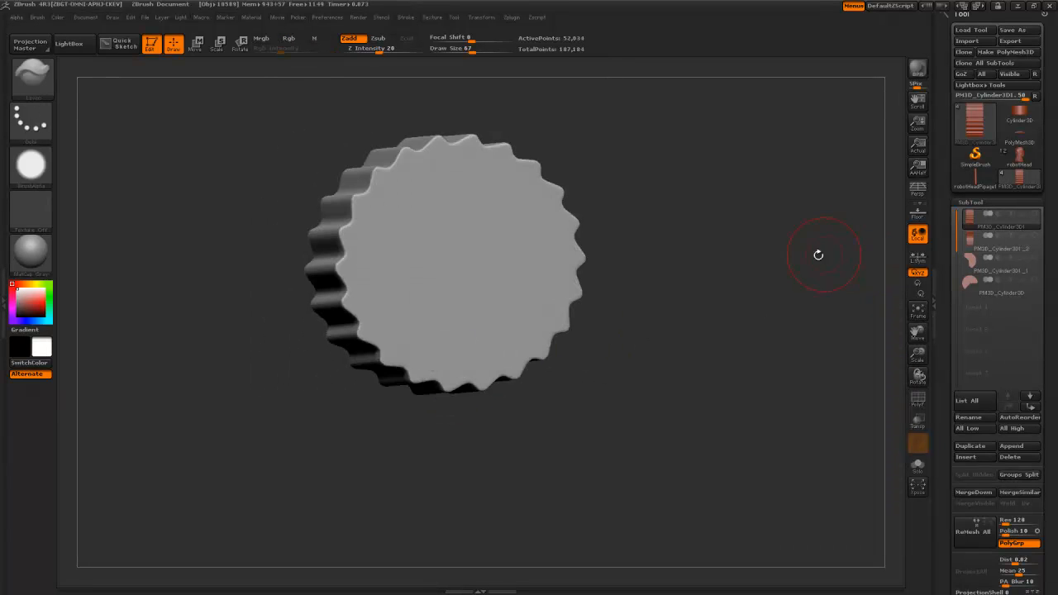
drag(942, 433, 945, 564)
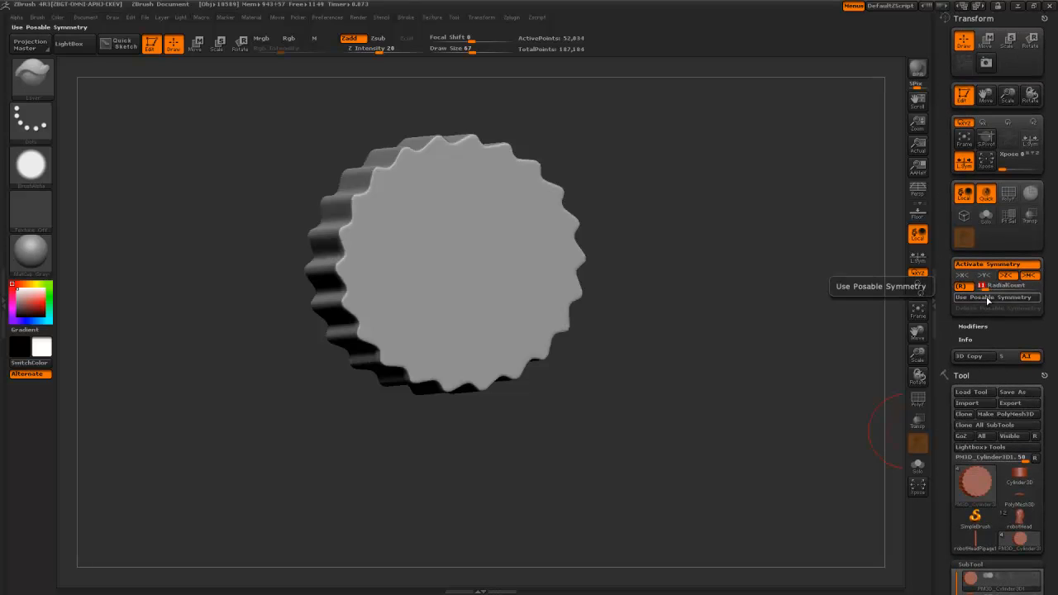
- Clip the wavy teeth into sharp points, undoing unwanted clips and inspecting the gear's side
shift+drag(746, 367, 693, 339)
mouse_move(621, 185)
alt+mouse_down()
mouse_move(618, 244)
mouse_move(676, 212)
mouse_move(622, 235)
alt+mouse_up()
ctrl+shift+drag(436, 199, 446, 241)
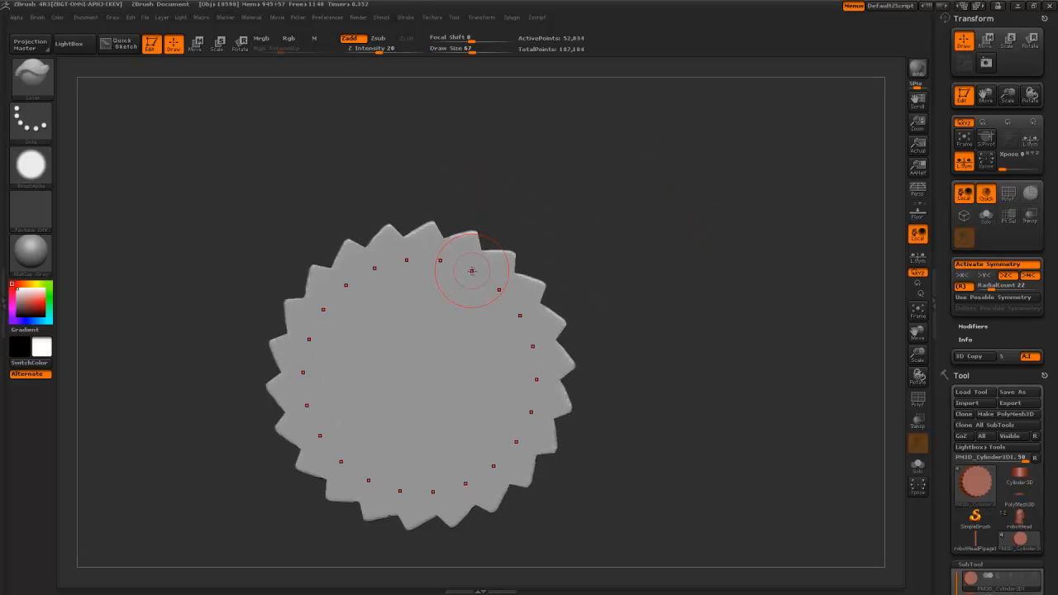
key(ctrl+z)
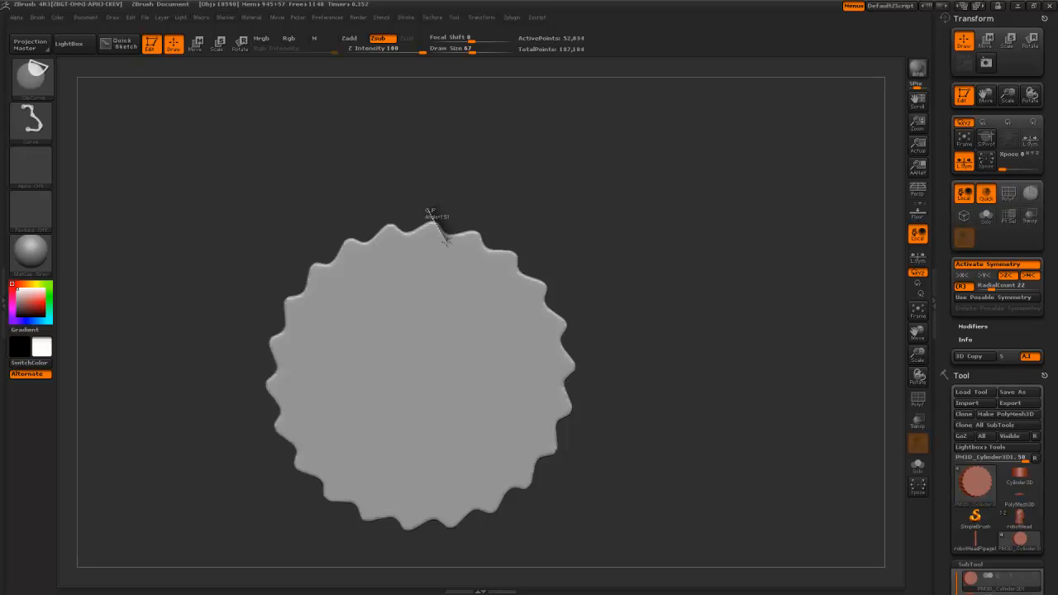
ctrl+shift+drag(490, 241, 501, 250)
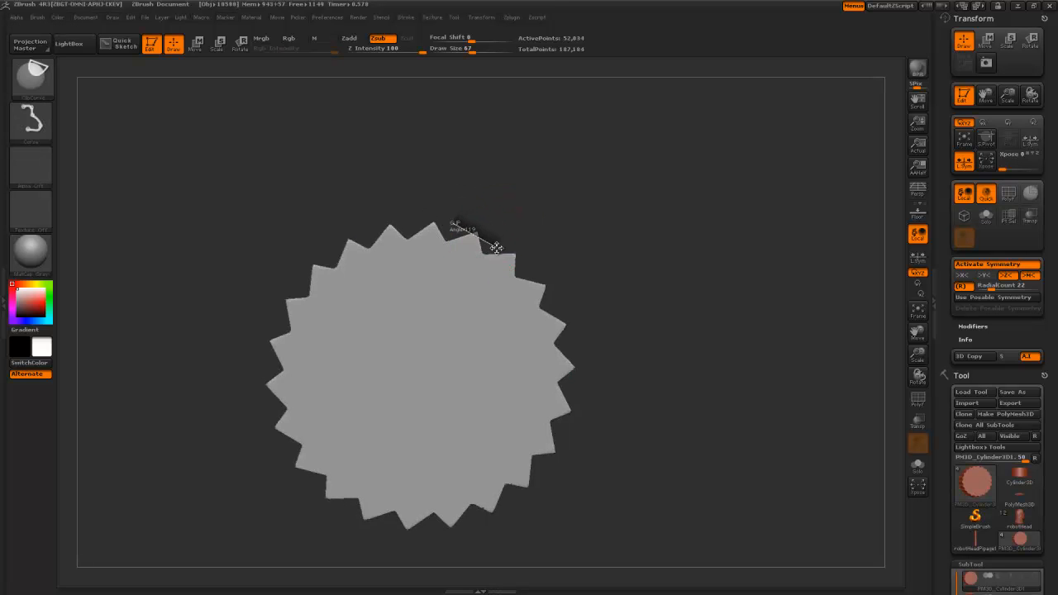
key(ctrl+z)
mouse_move(643, 412)
mouse_down()
mouse_move(654, 448)
mouse_move(643, 400)
mouse_up()
ctrl+shift+drag(418, 214, 455, 220)
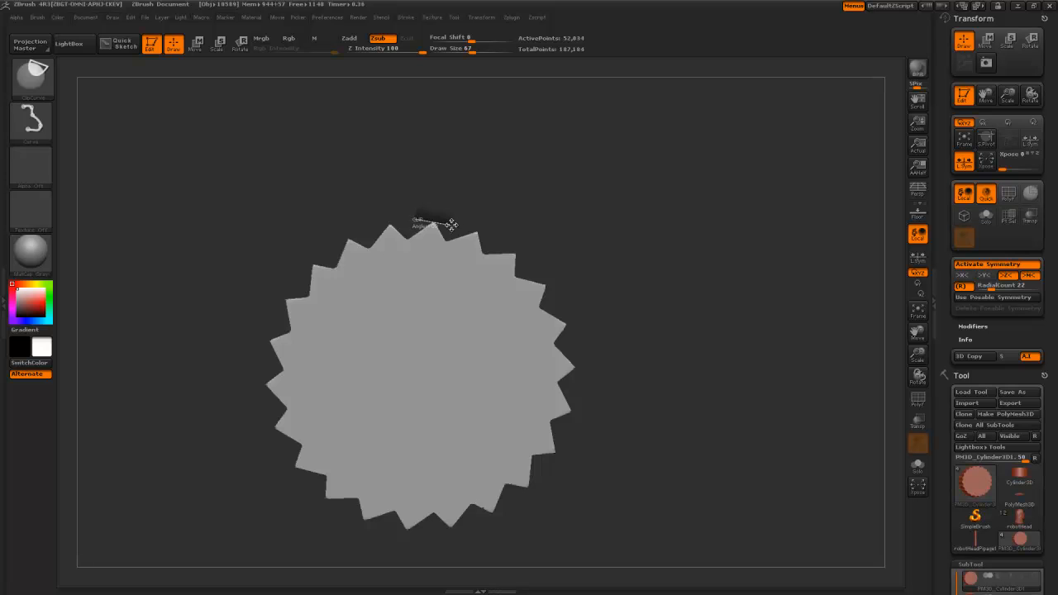
mouse_move(612, 364)
alt+mouse_down()
mouse_move(588, 273)
mouse_move(593, 432)
mouse_move(628, 425)
mouse_move(653, 314)
alt+mouse_up()
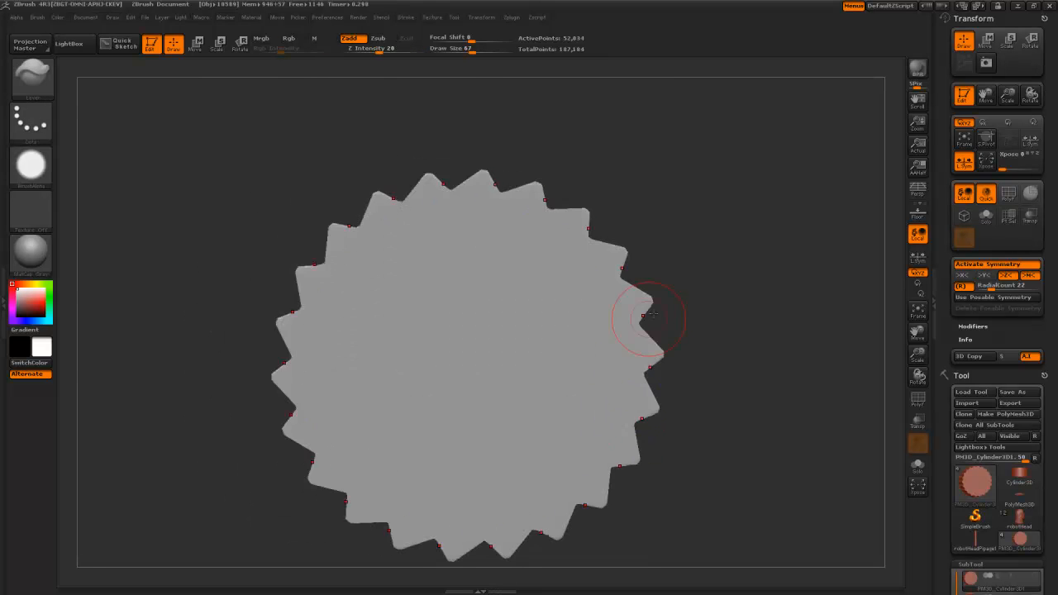
- Try a raised clay build-up ring on the gear face, then undo it
key(b)
key(c)
key(b)
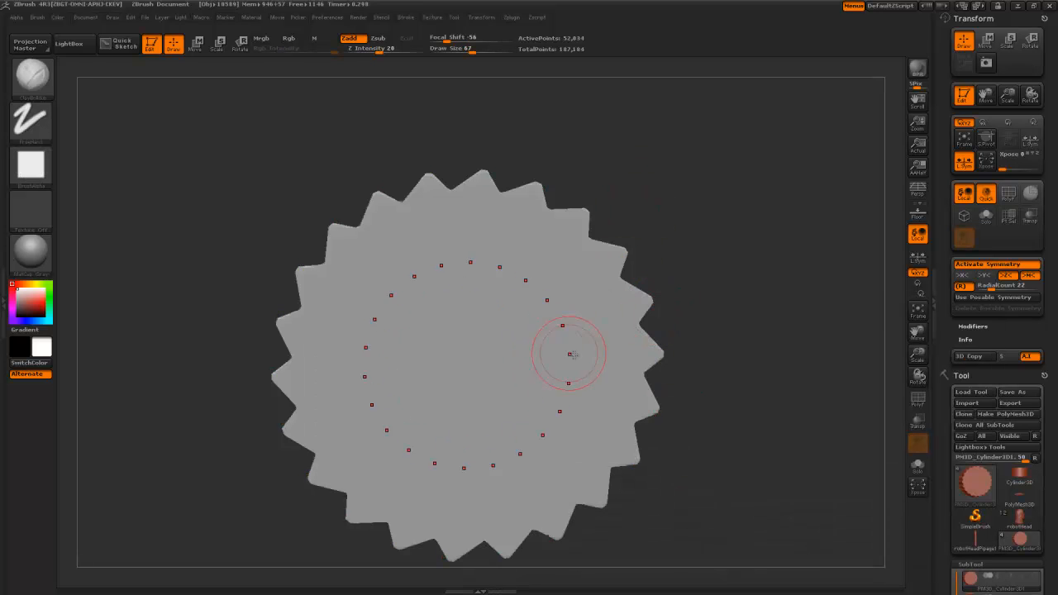
drag(618, 356, 618, 296)
key(ctrl+z)
- Switch to the Slash3 brush and carve the first groove ring on the gear face
key(b)
key(s)
key(3)
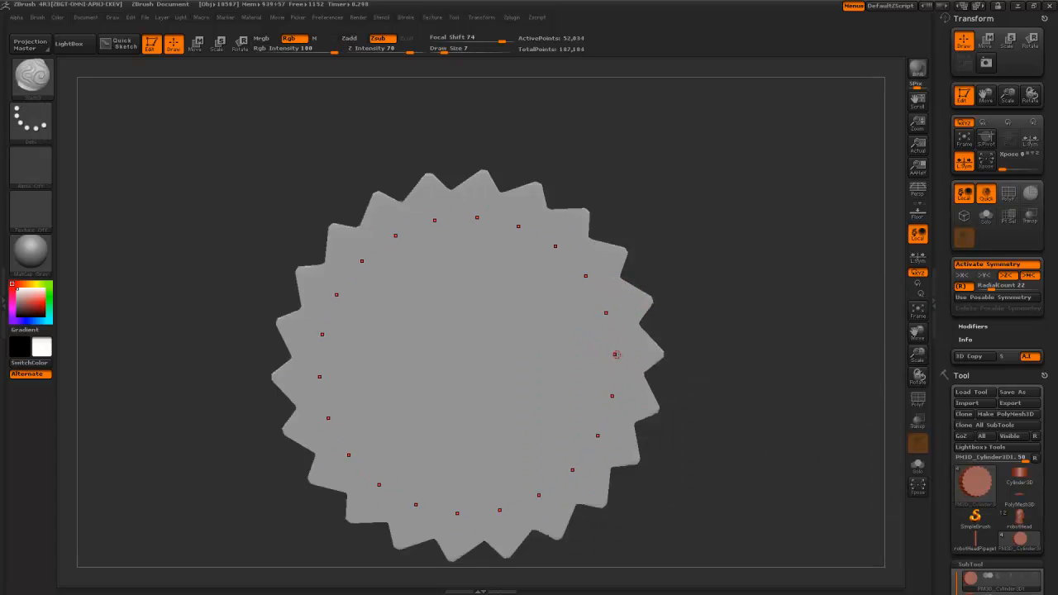
drag(610, 319, 614, 332)
mouse_move(696, 419)
alt+mouse_down()
mouse_move(671, 288)
mouse_move(658, 307)
alt+mouse_up()
mouse_move(657, 307)
mouse_down()
mouse_move(649, 376)
mouse_move(619, 327)
mouse_up()
alt+drag(530, 198, 586, 348)
alt+drag(766, 280, 574, 272)
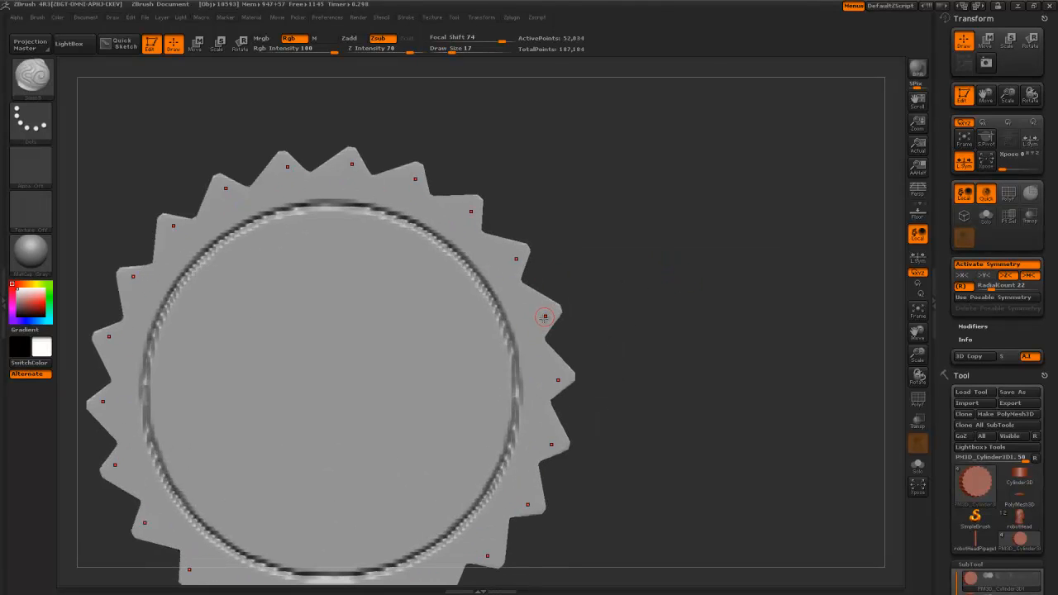
- Bevel the front edge of every tooth, undoing a trial smoothing stroke
drag(561, 342, 538, 337)
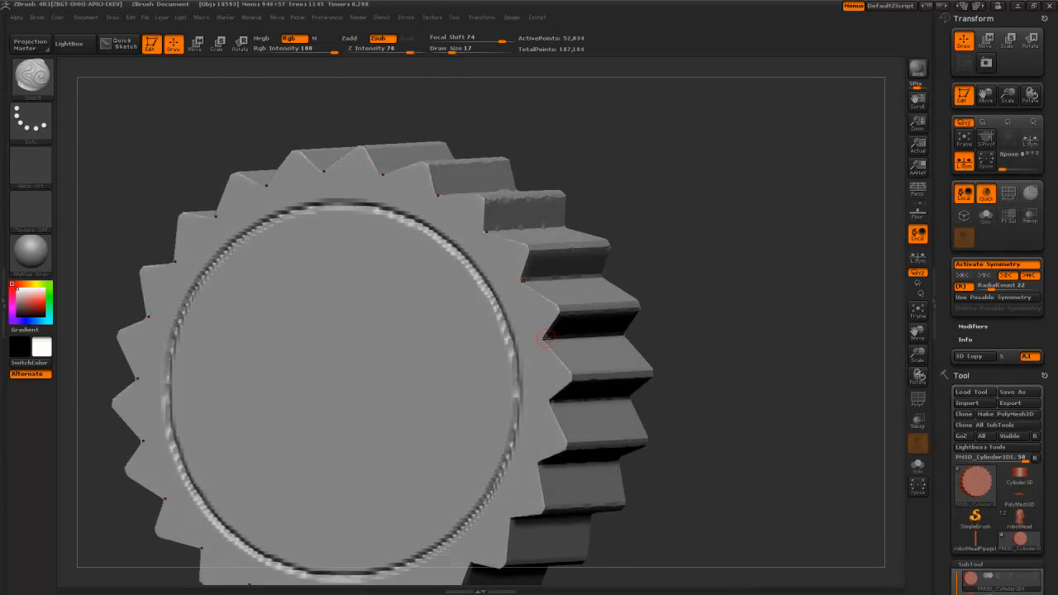
mouse_move(537, 337)
mouse_down()
mouse_move(519, 341)
mouse_move(547, 337)
mouse_up()
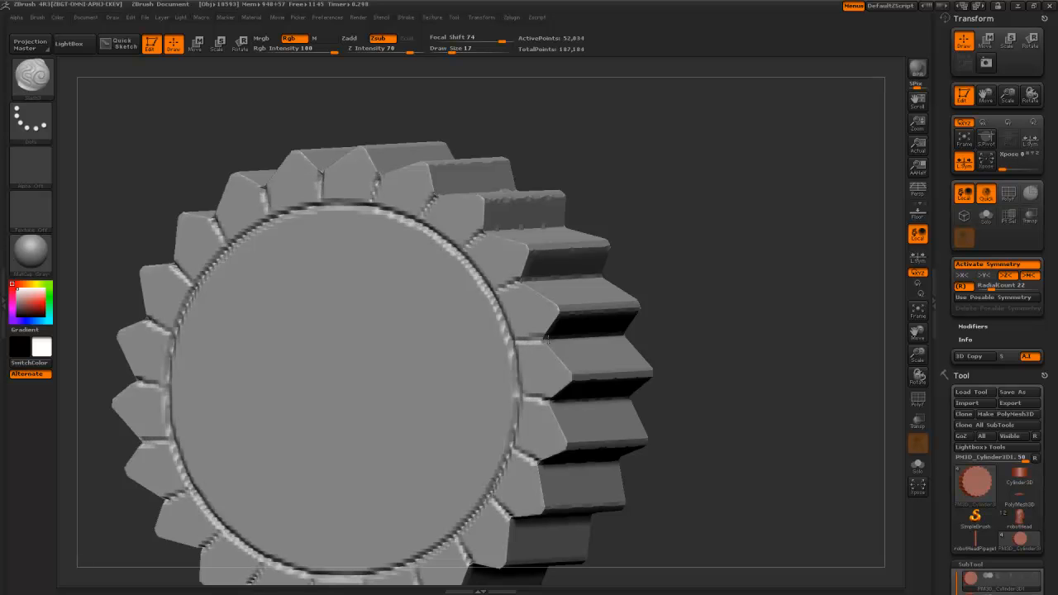
key(shift)
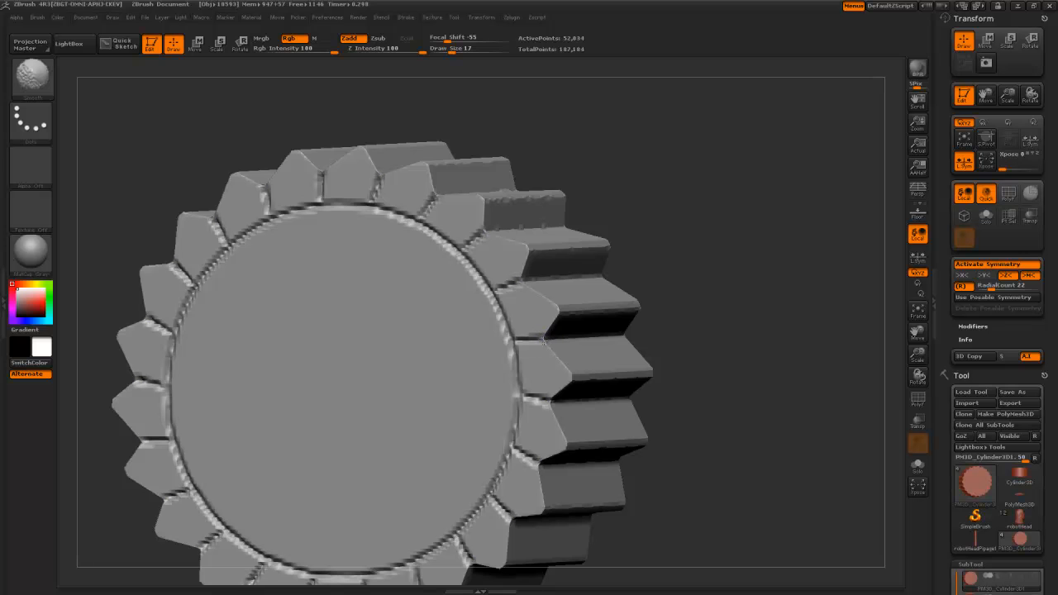
alt+drag(698, 439, 696, 368)
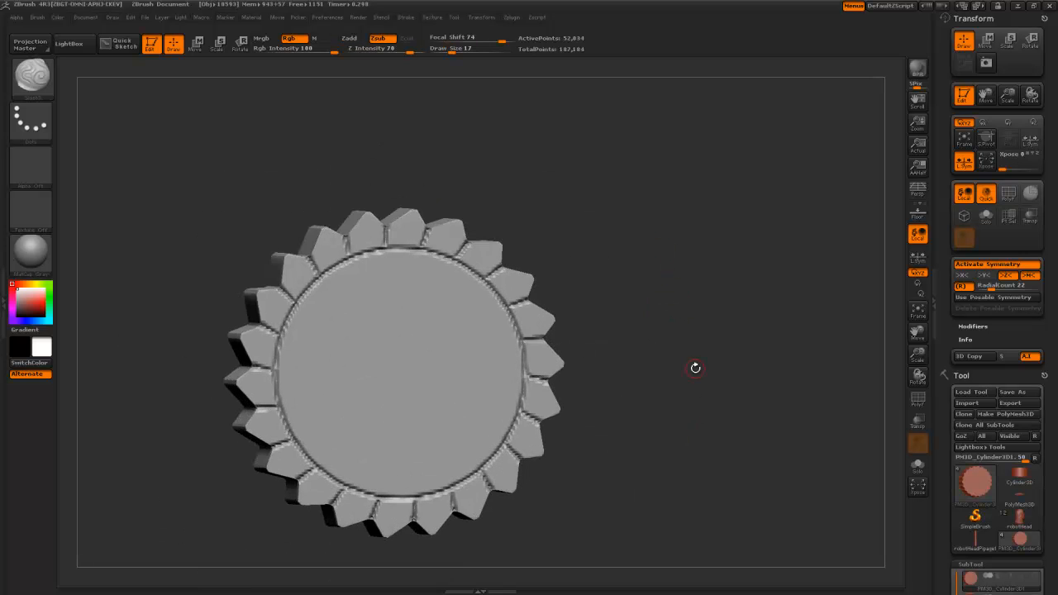
key(ctrl+z)
key(ctrl+z)
- Extend the carved groove along each tooth of the gear
mouse_move(682, 283)
alt+mouse_down()
mouse_move(674, 334)
mouse_move(666, 316)
mouse_move(534, 306)
alt+mouse_up()
drag(646, 284, 631, 293)
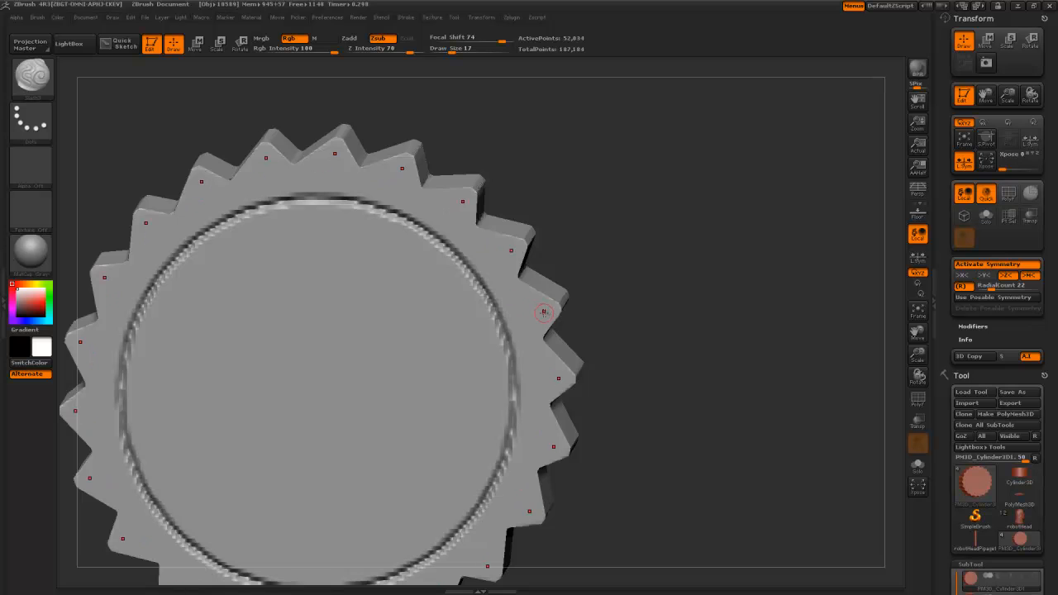
drag(542, 309, 515, 280)
alt+drag(602, 333, 552, 142)
drag(551, 142, 627, 361)
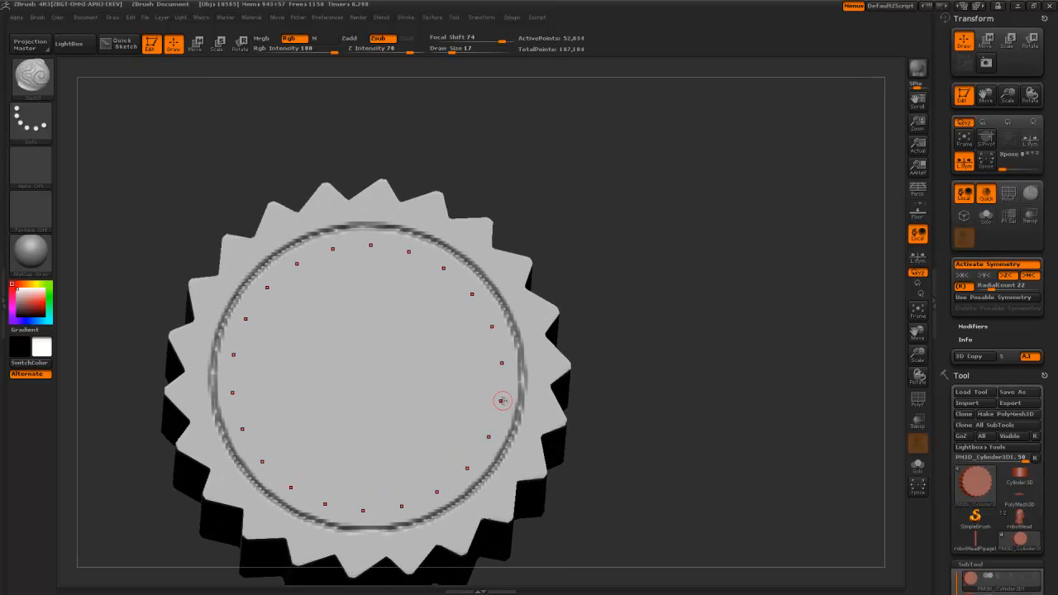
- Carve a second groove ring inside the first, remove the centre bump, and mask the gear's left half
mouse_move(506, 394)
mouse_down()
mouse_move(506, 357)
mouse_move(504, 411)
mouse_move(506, 371)
mouse_move(506, 385)
mouse_up()
mouse_move(597, 397)
mouse_down()
mouse_move(559, 255)
mouse_move(536, 292)
mouse_move(605, 384)
mouse_move(510, 359)
mouse_up()
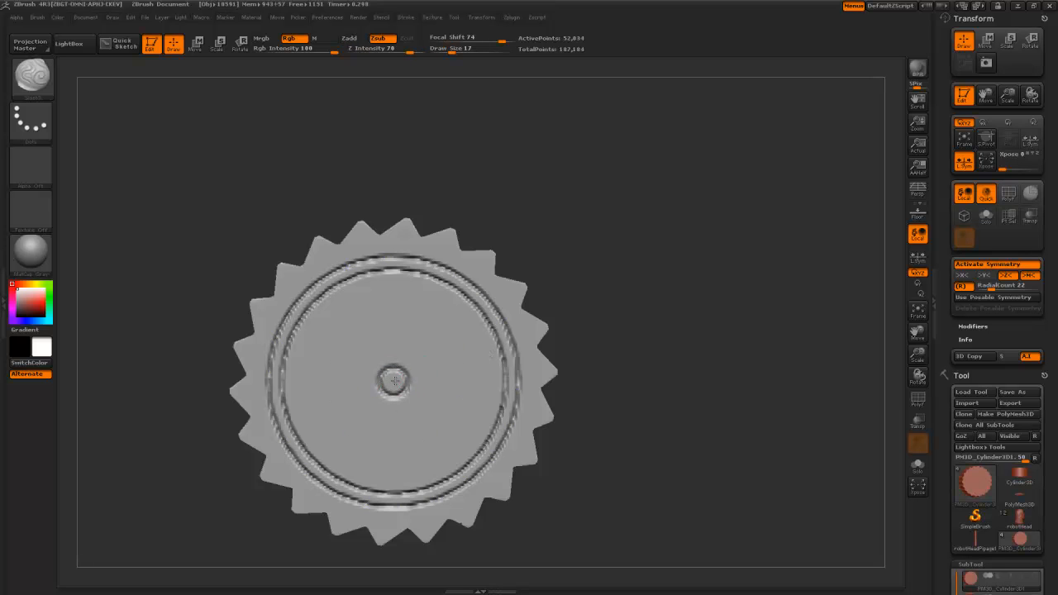
mouse_move(595, 443)
mouse_down()
mouse_move(546, 246)
mouse_move(542, 377)
mouse_move(592, 396)
mouse_up()
key(ctrl+z)
drag(245, 193, 287, 179)
ctrl+drag(408, 224, 451, 267)
- Turn off radial symmetry, clear the mask, and mask a blurred rectangular band across the cylinder
ctrl+click(295, 289)
key(x)
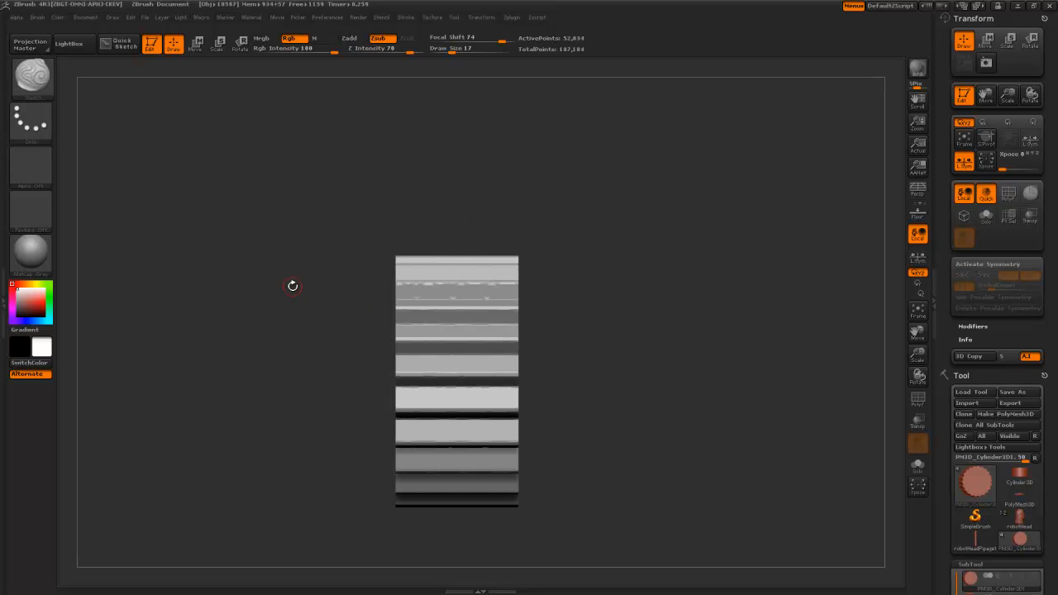
ctrl+click(33, 79)
ctrl+click(129, 84)
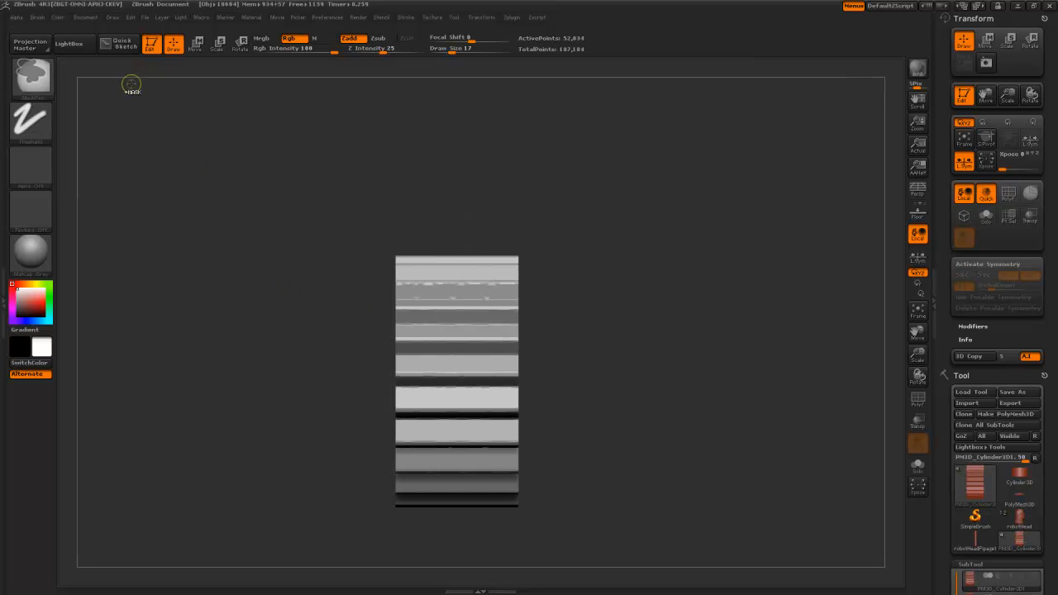
ctrl+drag(421, 227, 496, 543)
drag(606, 463, 649, 440)
ctrl+click(434, 385)
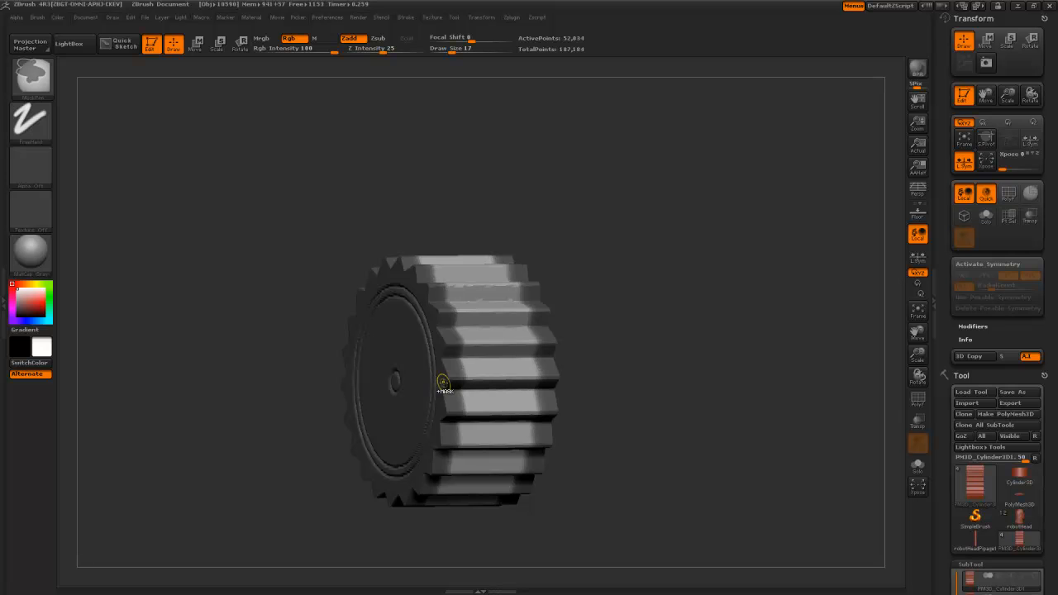
- Deflate the gear slightly and apply Deformation Relax twice to soften the teeth
drag(941, 507, 946, 291)
drag(945, 437, 951, 361)
drag(845, 393, 814, 393)
drag(998, 449, 972, 451)
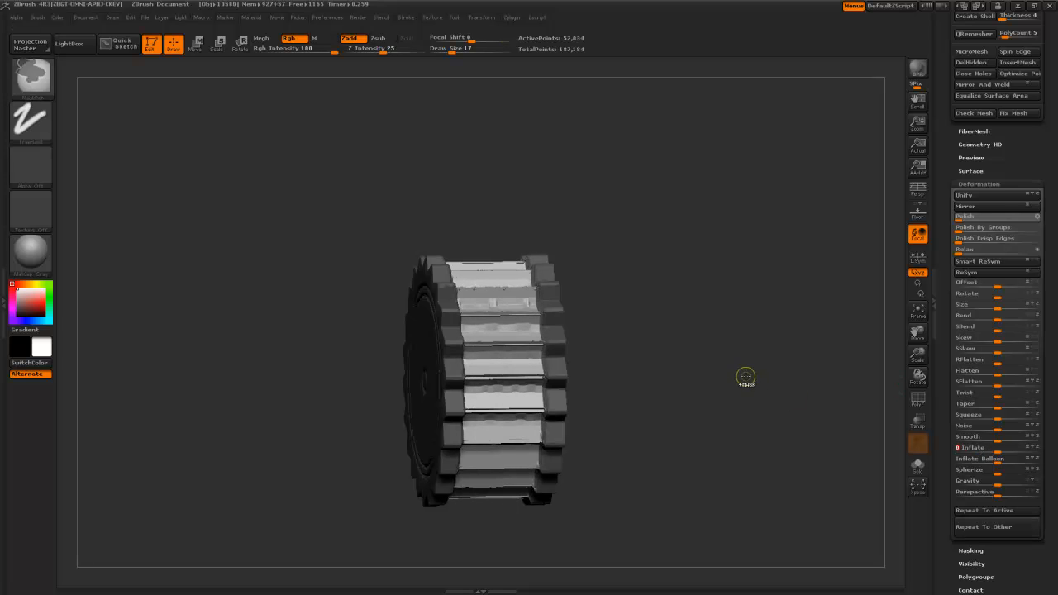
click(961, 250)
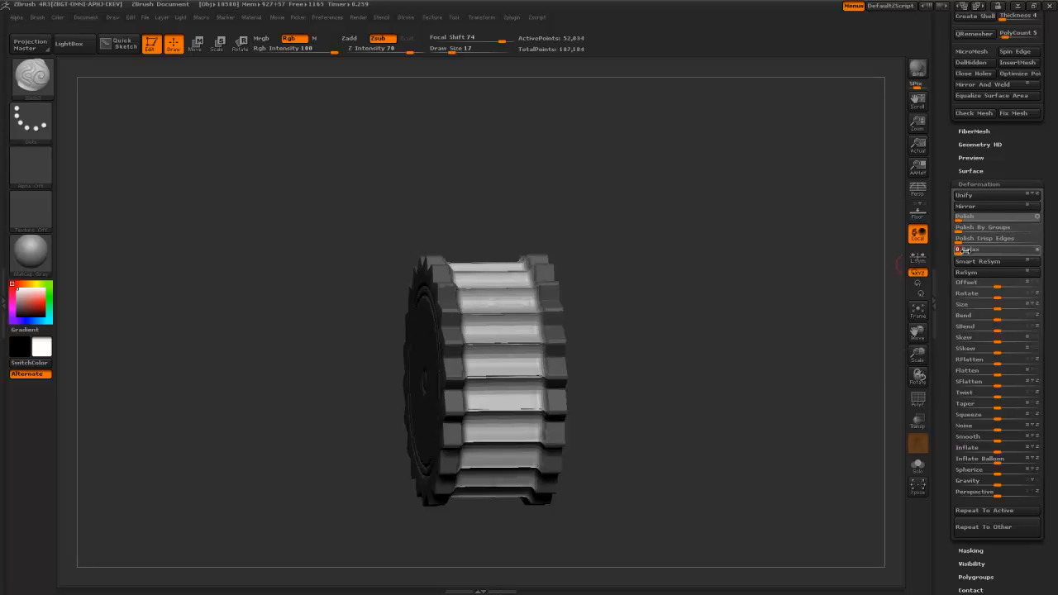
click(961, 249)
mouse_move(785, 317)
mouse_down()
mouse_move(763, 385)
mouse_move(814, 342)
mouse_up()
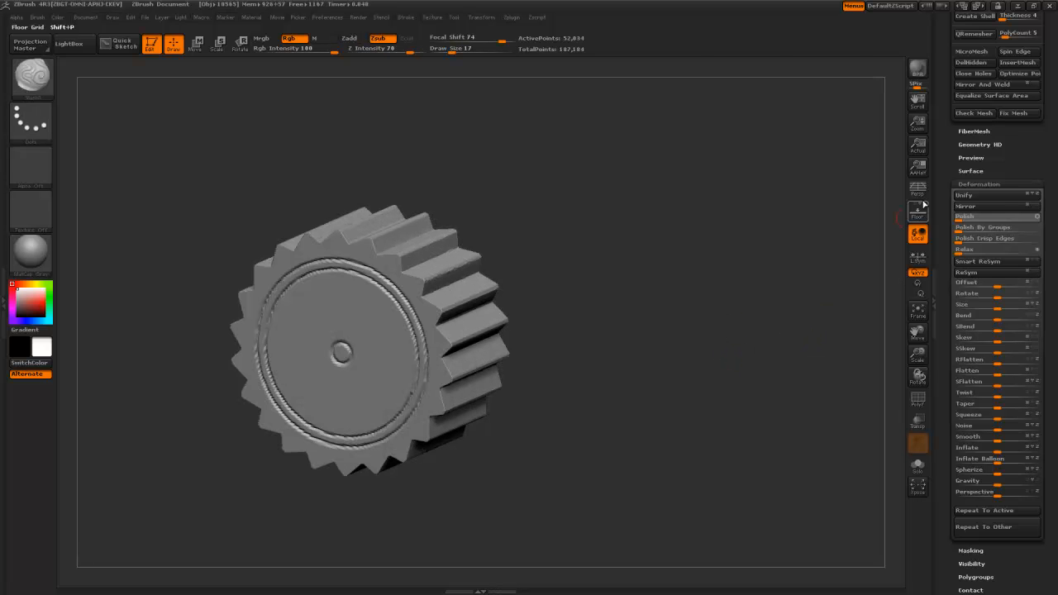
drag(943, 181, 943, 368)
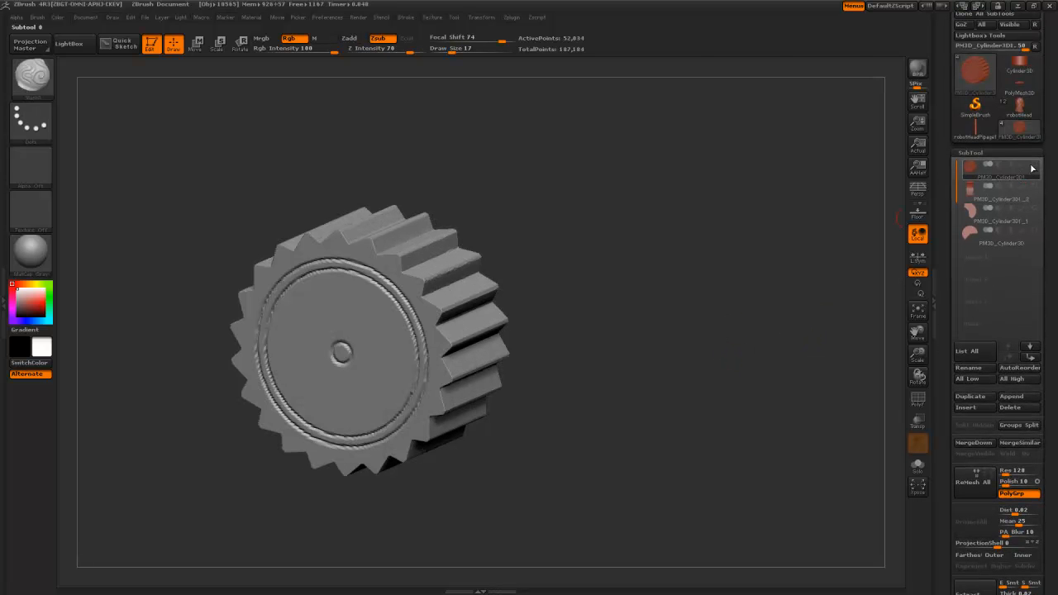
- Show the other cylinder parts and select the PM3D_Cylinder3D part
click(1033, 166)
alt+drag(608, 314, 592, 196)
drag(593, 195, 610, 340)
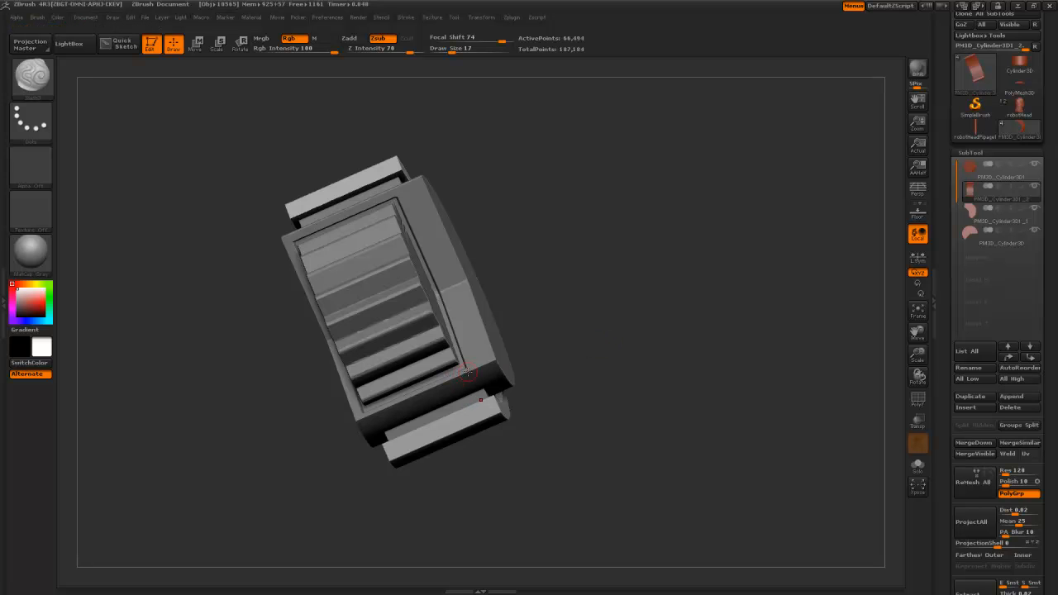
drag(597, 356, 549, 320)
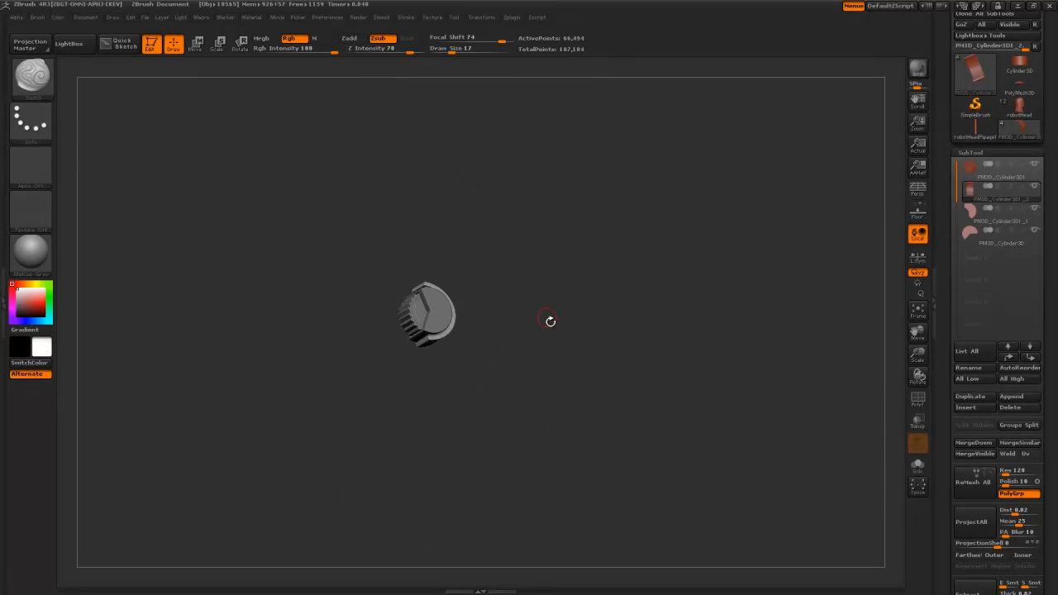
alt+click(414, 282)
drag(498, 374, 542, 418)
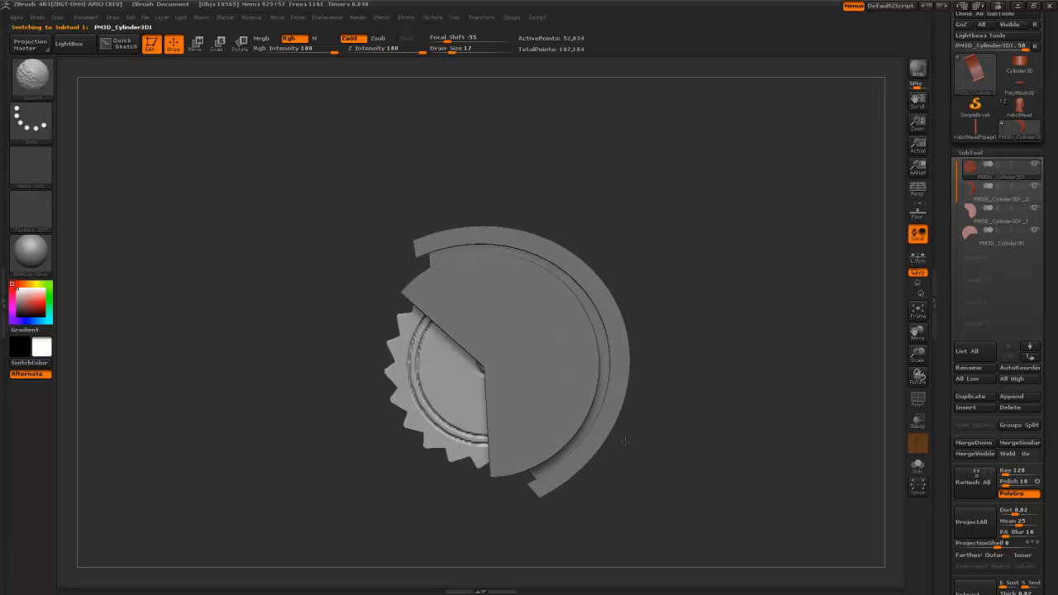
alt+click(541, 392)
alt+drag(650, 365, 556, 341)
- Frame the disc face-on and select the Slash3 carving brush
key(b)
key(c)
key(b)
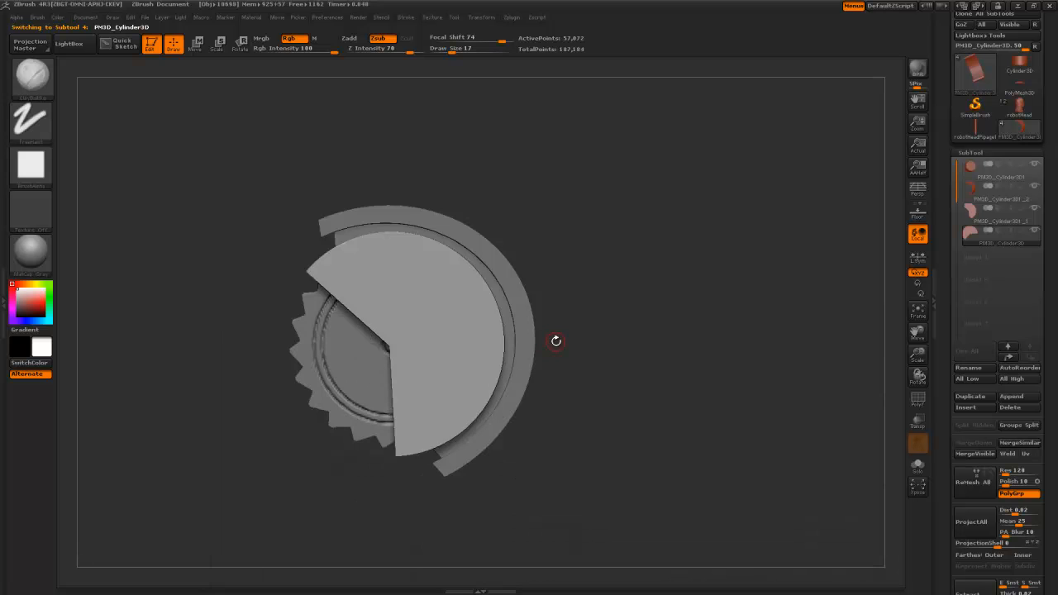
alt+drag(588, 304, 590, 339)
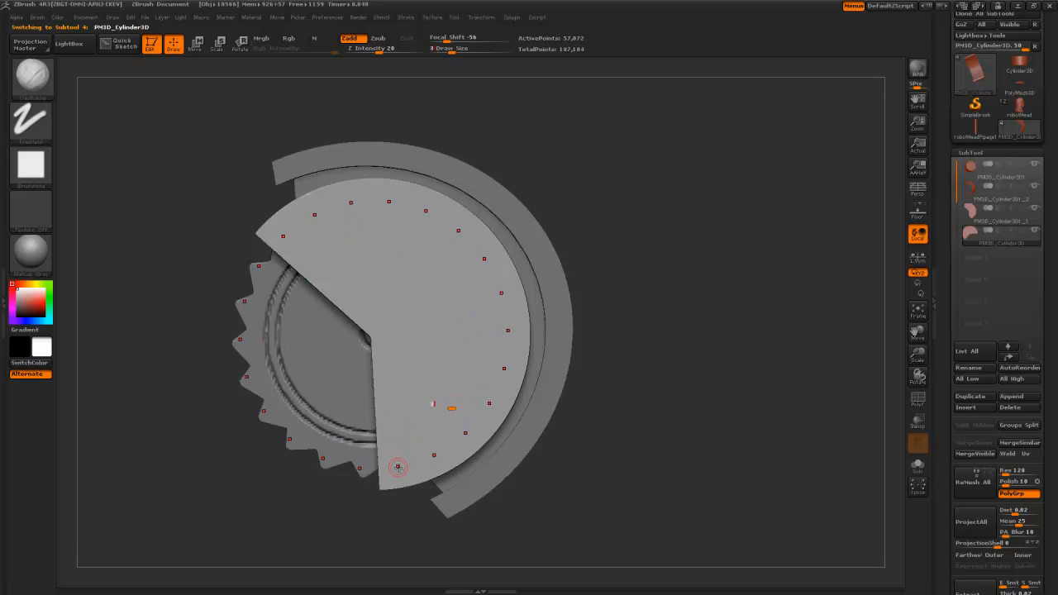
drag(307, 501, 377, 491)
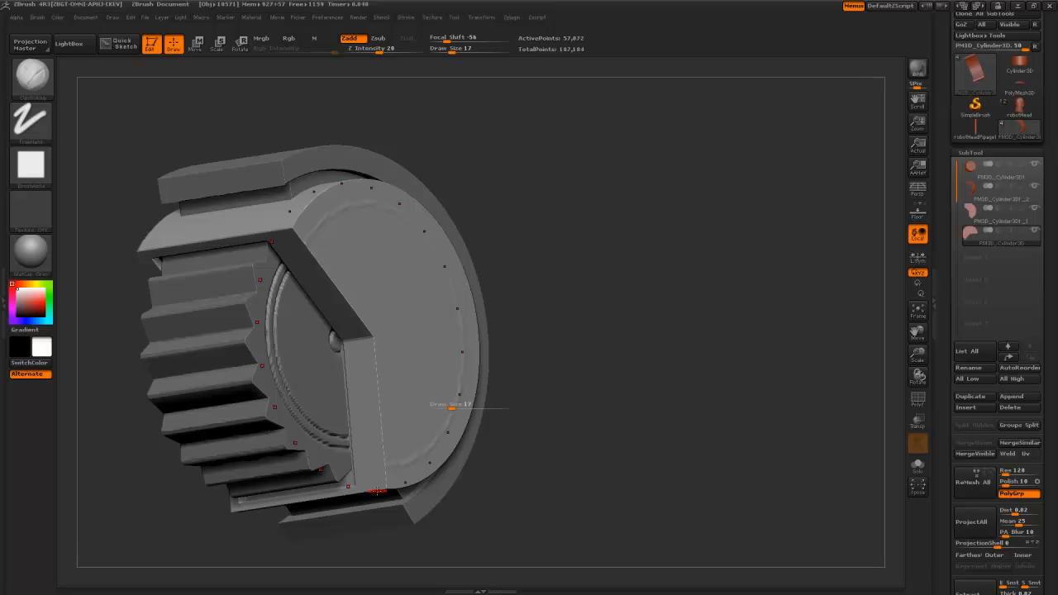
drag(589, 402, 514, 405)
key(b)
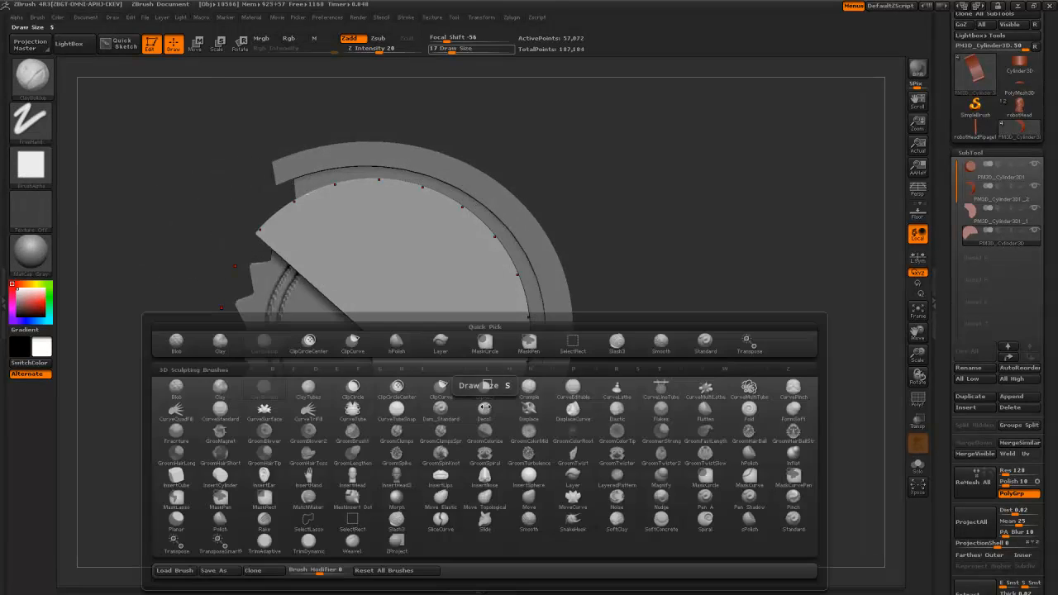
key(s)
key(3)
key(Return)
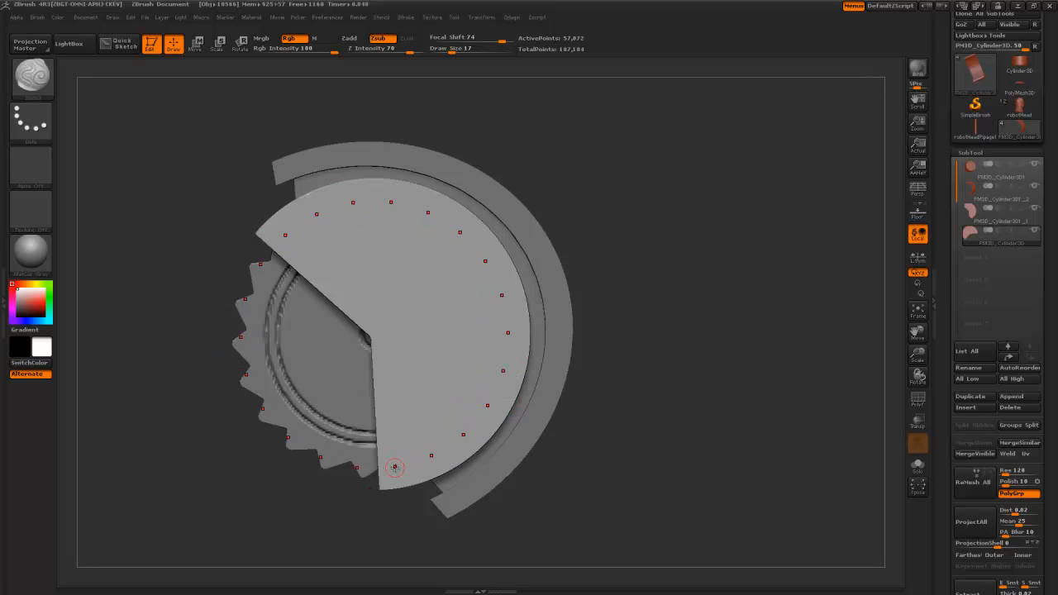
- Carve dashes and a centre groove ring, then extend jagged rays from the central ring to the outer rim
drag(389, 474, 425, 464)
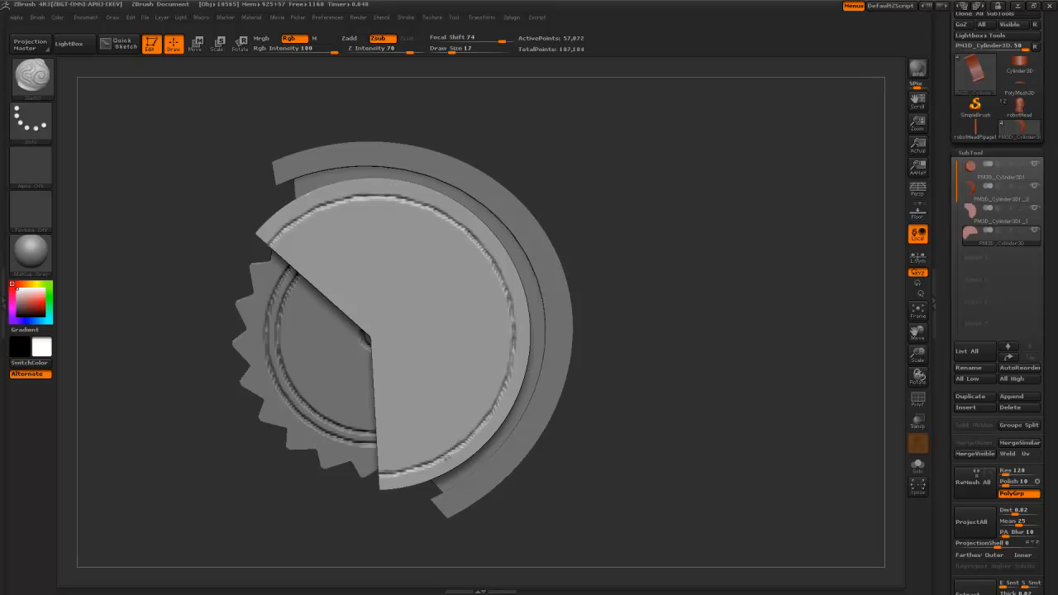
drag(384, 371, 400, 359)
drag(567, 467, 557, 417)
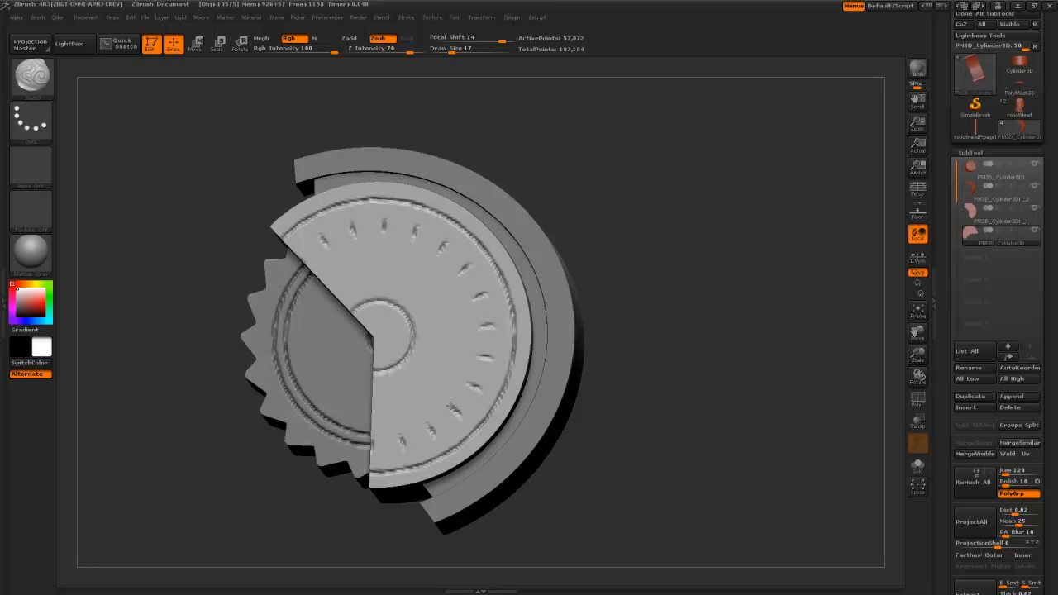
drag(450, 397, 452, 395)
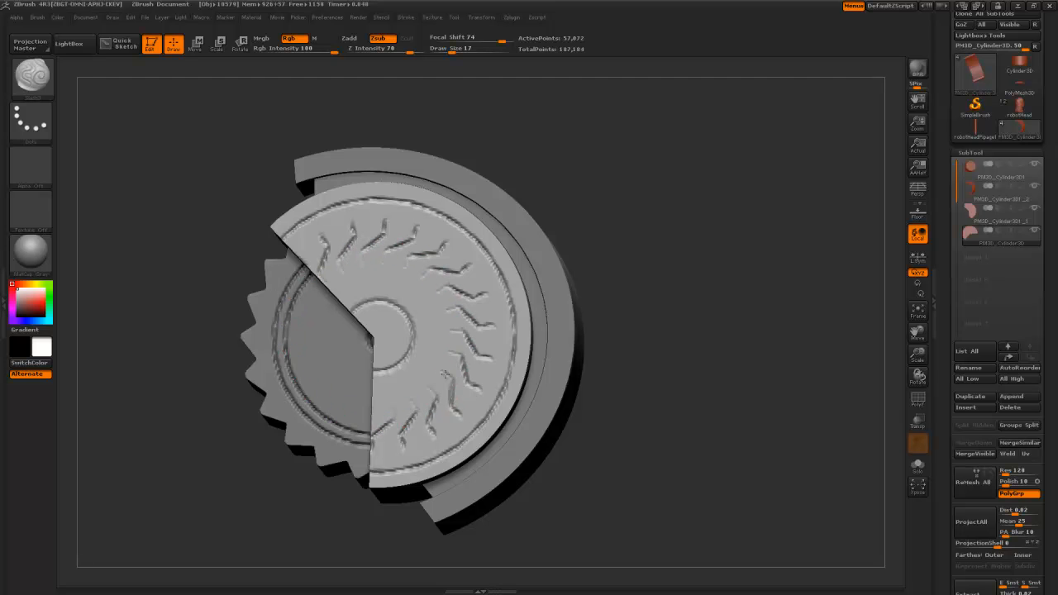
drag(439, 372, 414, 357)
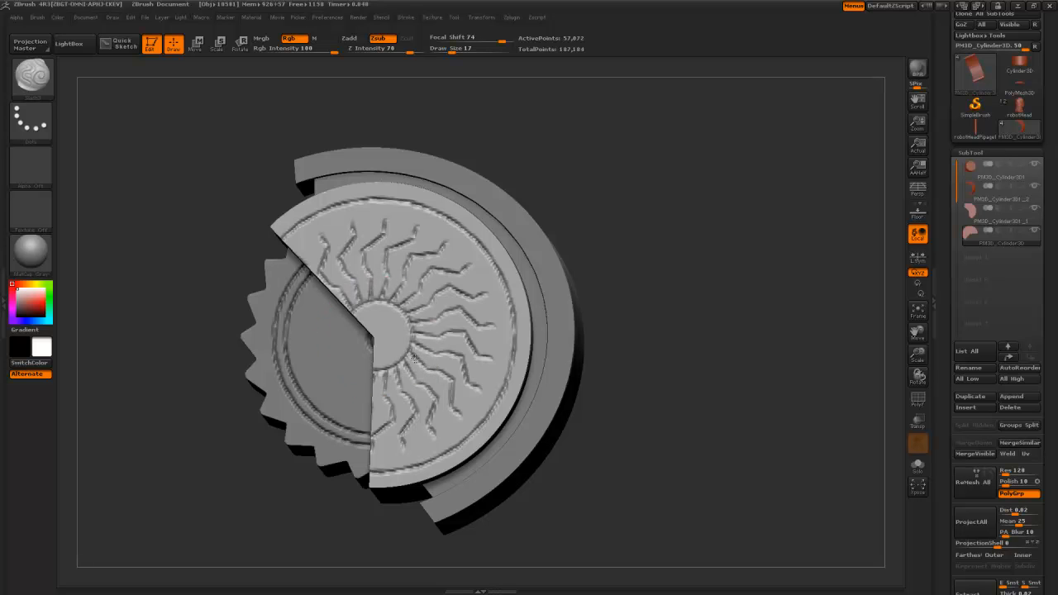
mouse_move(459, 410)
mouse_down()
mouse_move(463, 398)
mouse_move(484, 422)
mouse_up()
mouse_move(541, 465)
alt+mouse_down()
mouse_move(549, 351)
mouse_move(578, 451)
mouse_move(430, 457)
mouse_move(503, 388)
alt+mouse_up()
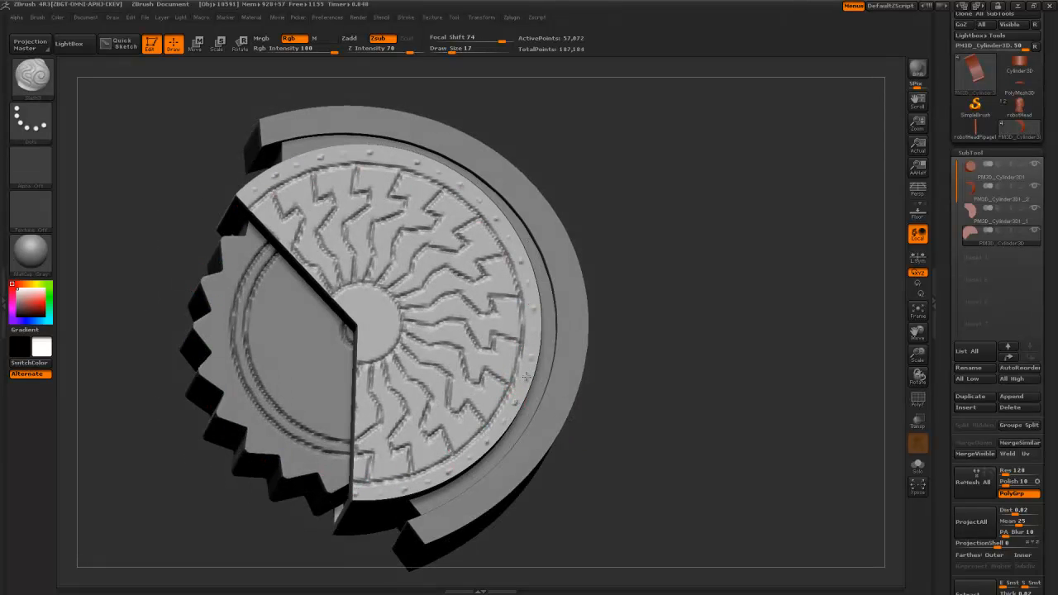
alt+drag(563, 497, 500, 377)
alt+drag(372, 224, 365, 266)
drag(365, 265, 343, 254)
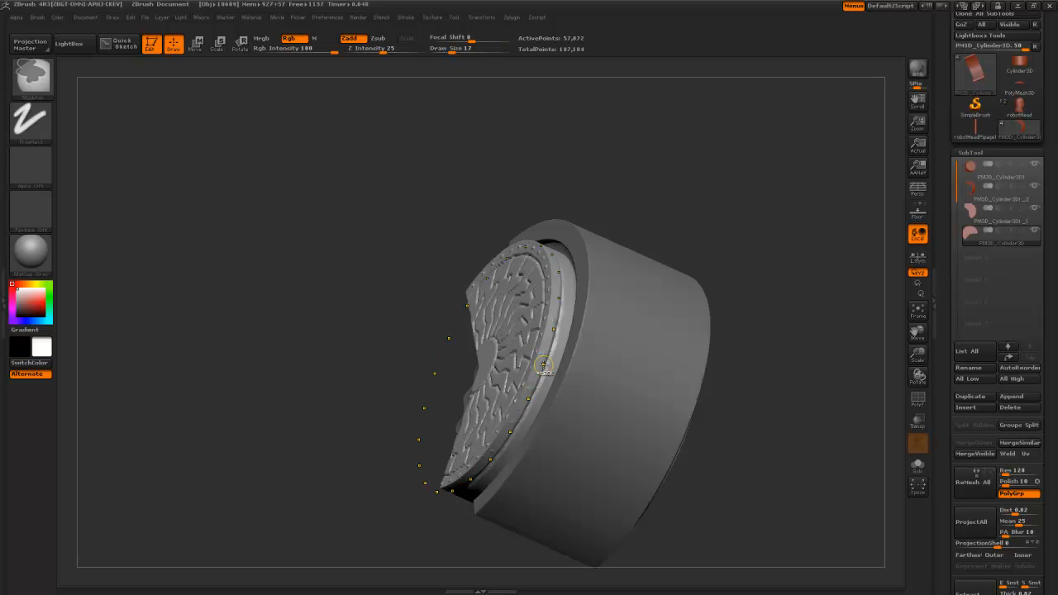
- Orbit the part to inspect its edge, disc face and toothed side
alt+drag(366, 316, 353, 339)
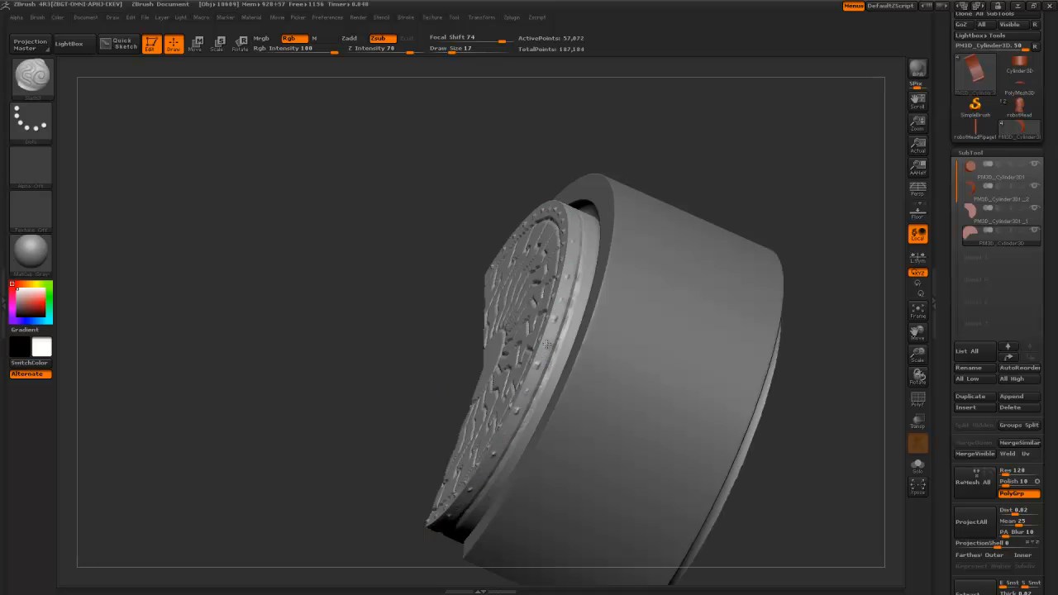
alt+drag(381, 355, 505, 331)
mouse_move(627, 453)
mouse_down()
mouse_move(637, 425)
mouse_move(624, 412)
mouse_move(621, 465)
mouse_move(614, 436)
mouse_up()
drag(612, 503, 627, 482)
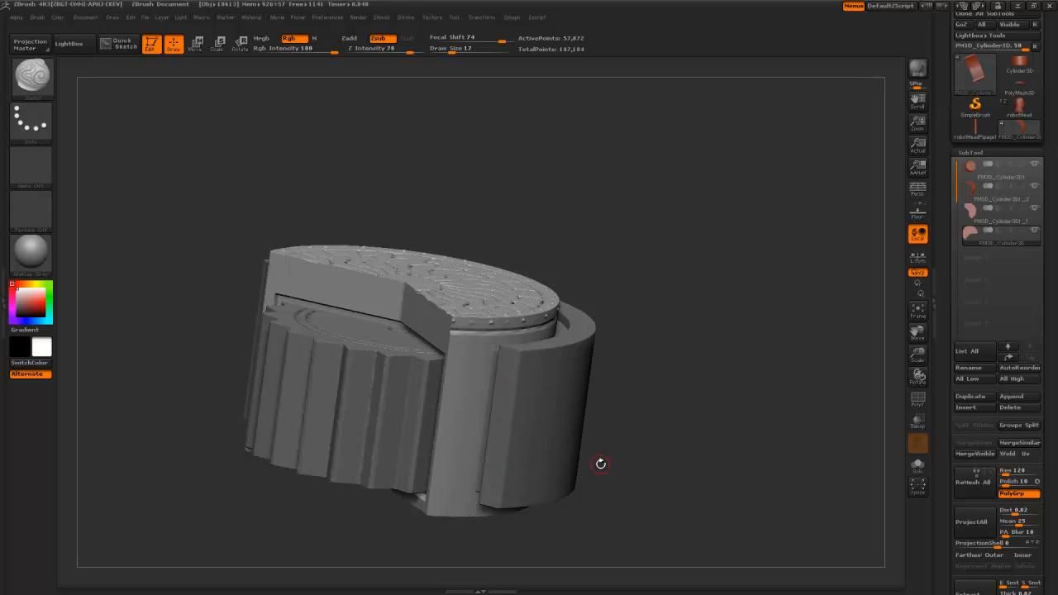
drag(601, 464, 652, 387)
- Pick the Layer brush, try a small raised detail on the band, and undo it
key(b)
key(l)
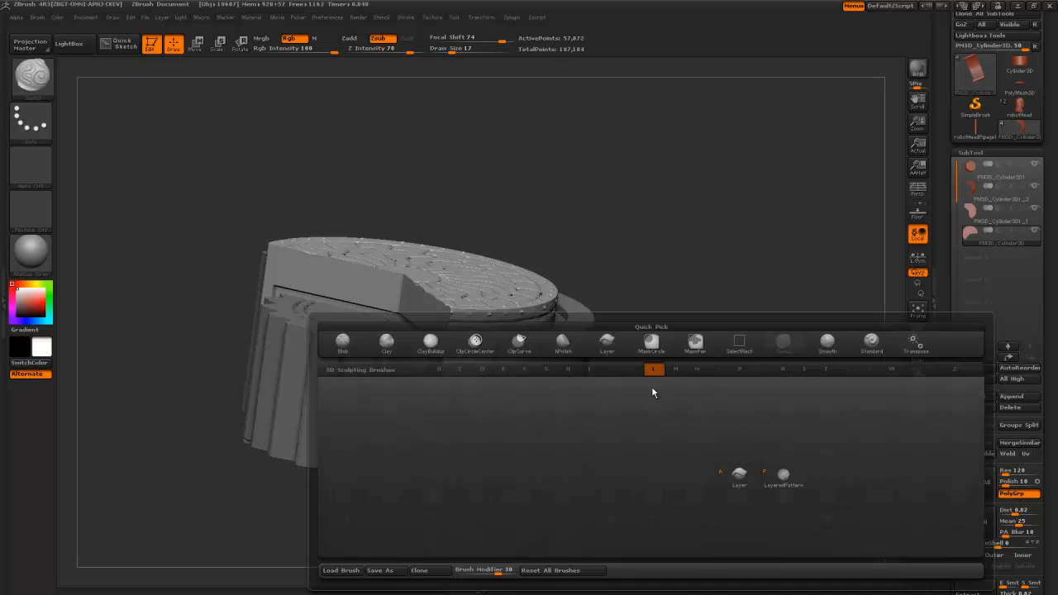
key(b)
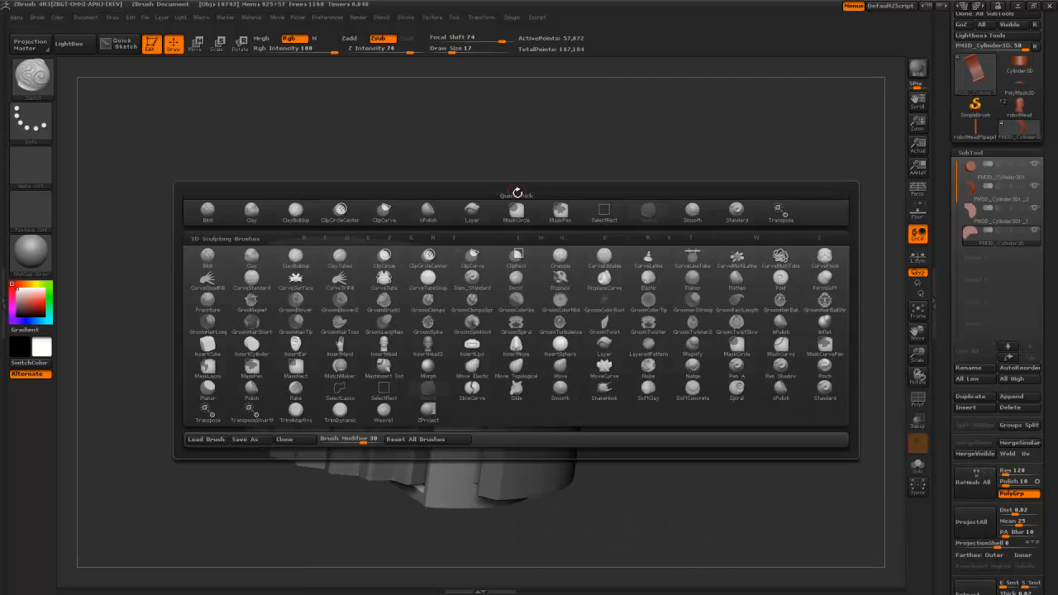
key(l)
key(y)
drag(653, 451, 470, 364)
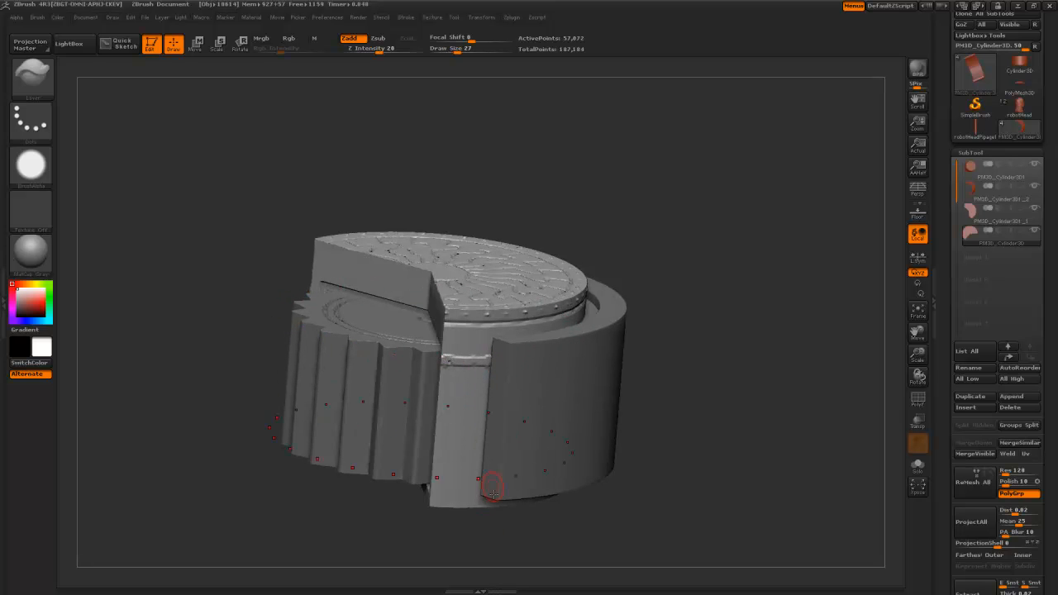
drag(477, 531, 485, 501)
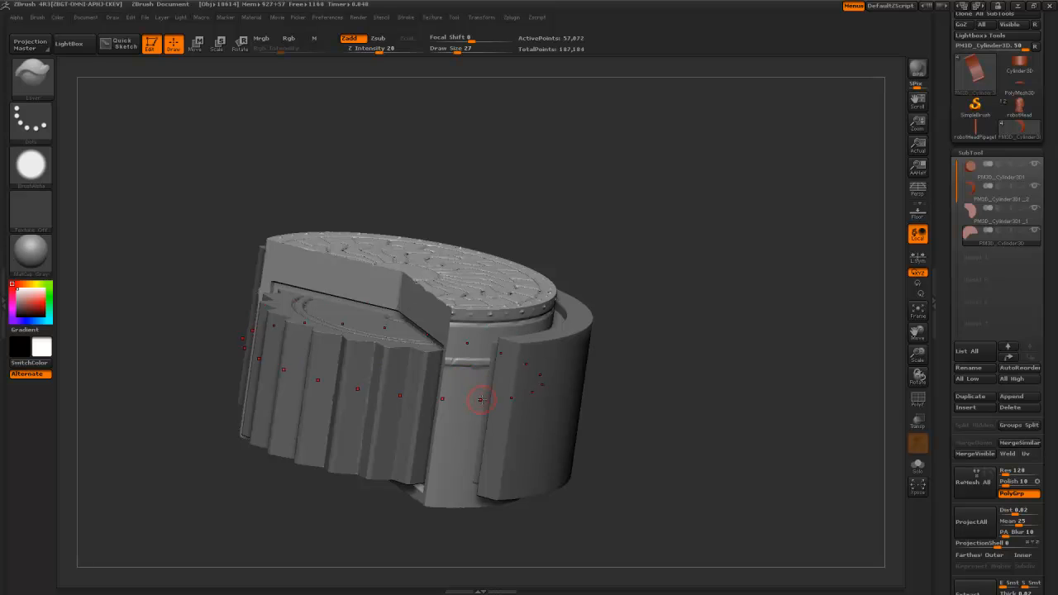
drag(466, 469, 436, 463)
click(478, 360)
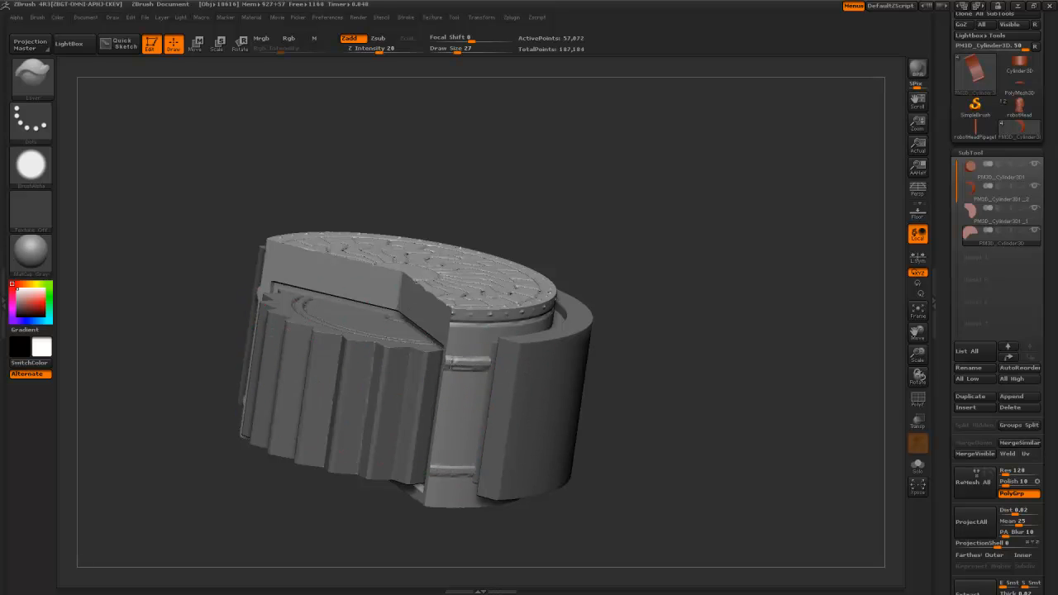
alt+drag(390, 525, 464, 480)
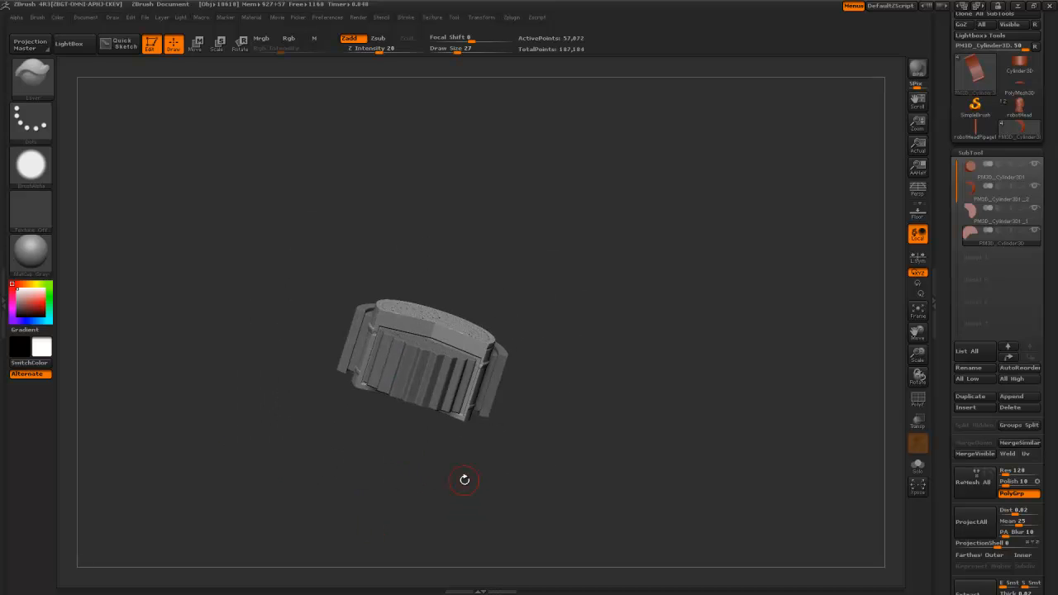
key(ctrl+z)
- Sculpt two raised strokes on the right column, then undo them
alt+drag(654, 378, 657, 485)
drag(630, 432, 464, 370)
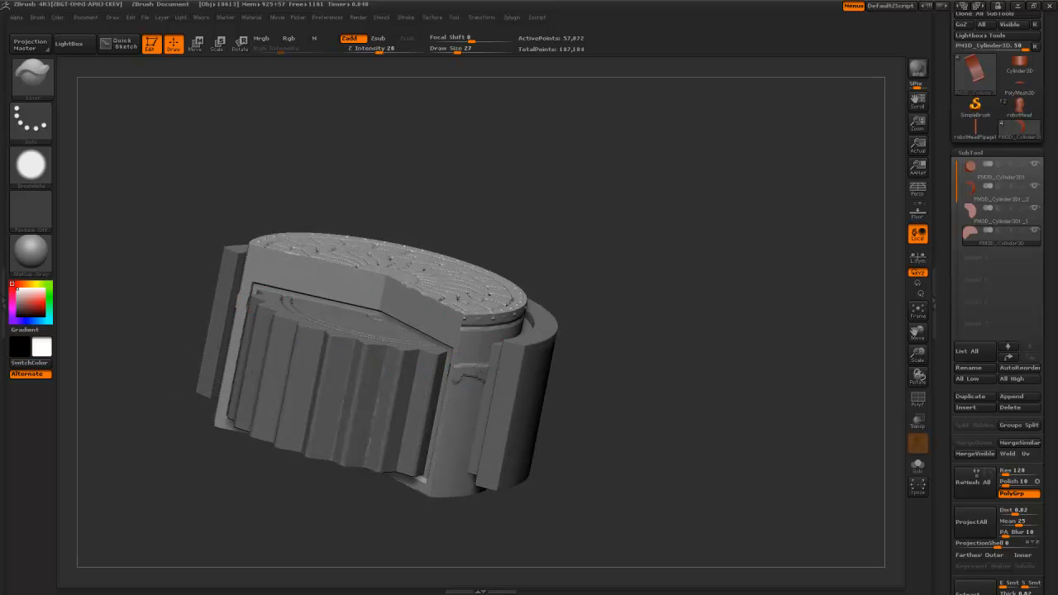
drag(450, 437, 470, 437)
alt+drag(371, 525, 382, 442)
key(ctrl+z)
key(ctrl+z)
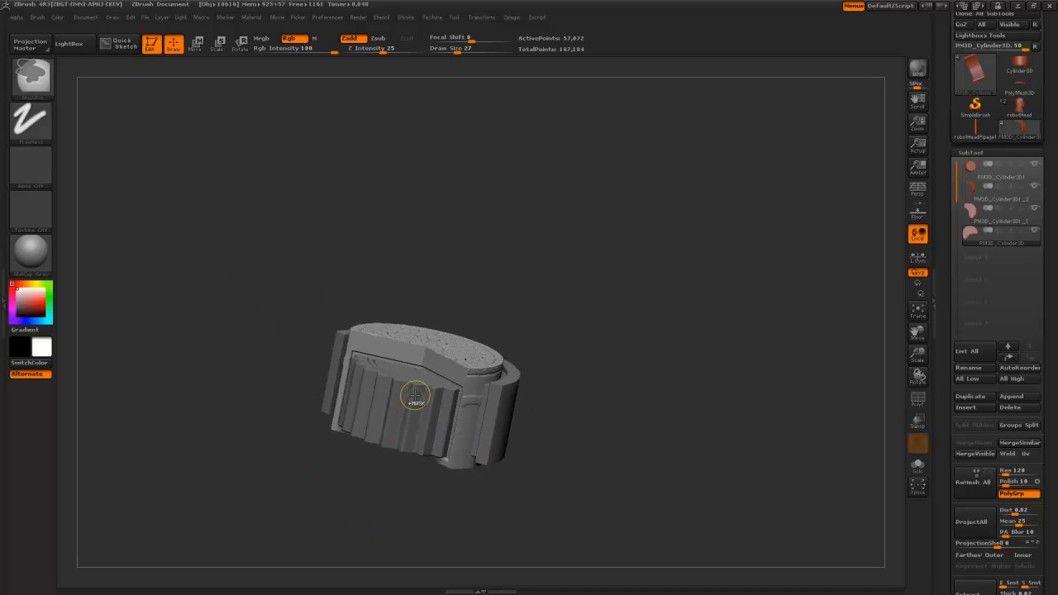
alt+drag(471, 205, 478, 167)
- Select the Slash3 brush and reduce its size to 17
key(b)
key(s)
key(3)
mouse_move(629, 311)
alt+mouse_down()
mouse_move(635, 346)
mouse_move(596, 307)
mouse_move(472, 312)
mouse_move(378, 269)
alt+mouse_up()
key(bracketleft)
- Select the outer cylinder part and view its top face and side
drag(284, 176, 416, 255)
alt+drag(178, 291, 212, 202)
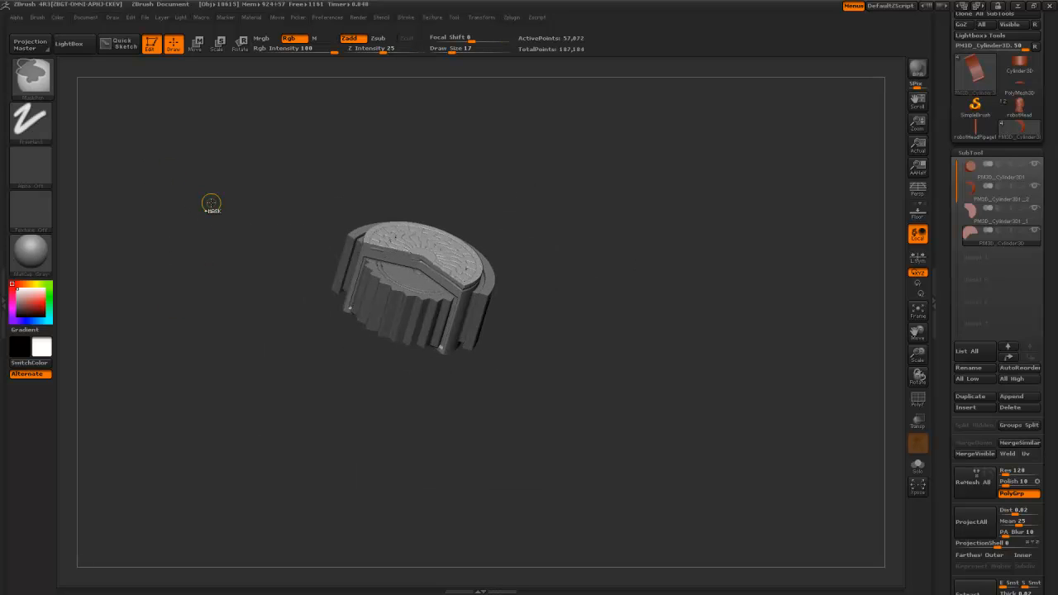
drag(312, 170, 366, 289)
alt+click(473, 372)
drag(529, 389, 483, 390)
drag(471, 515, 441, 509)
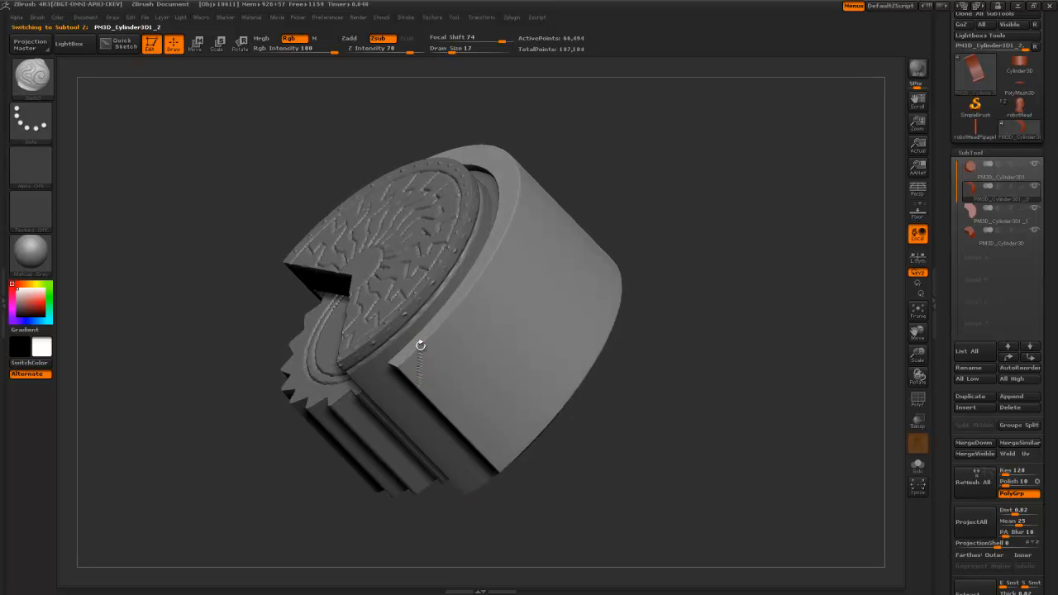
- Select the grooved cylinder part and view its toothed side straight-on
drag(200, 264, 418, 348)
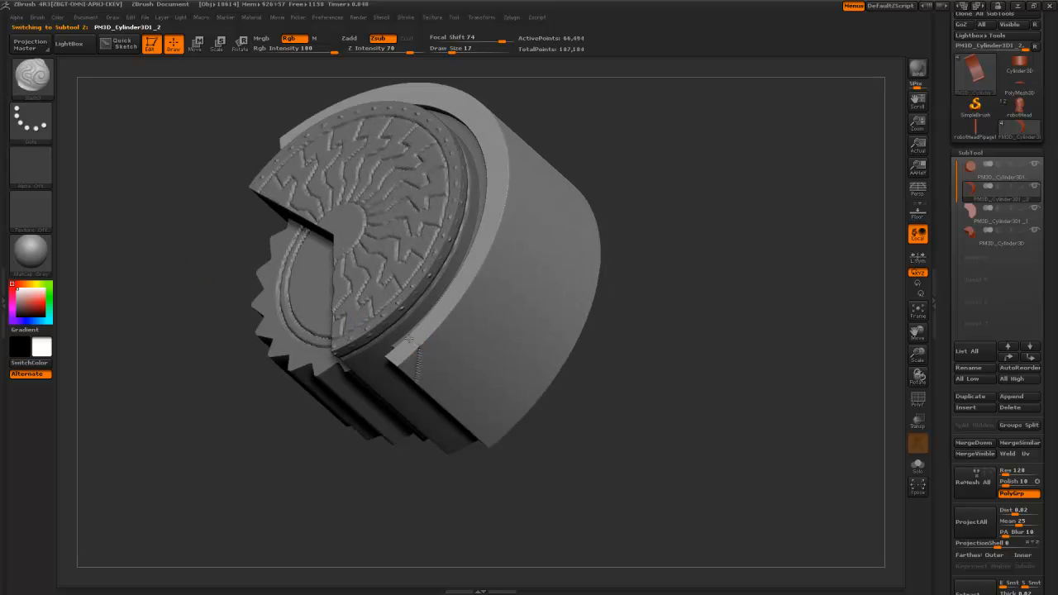
alt+drag(387, 474, 431, 383)
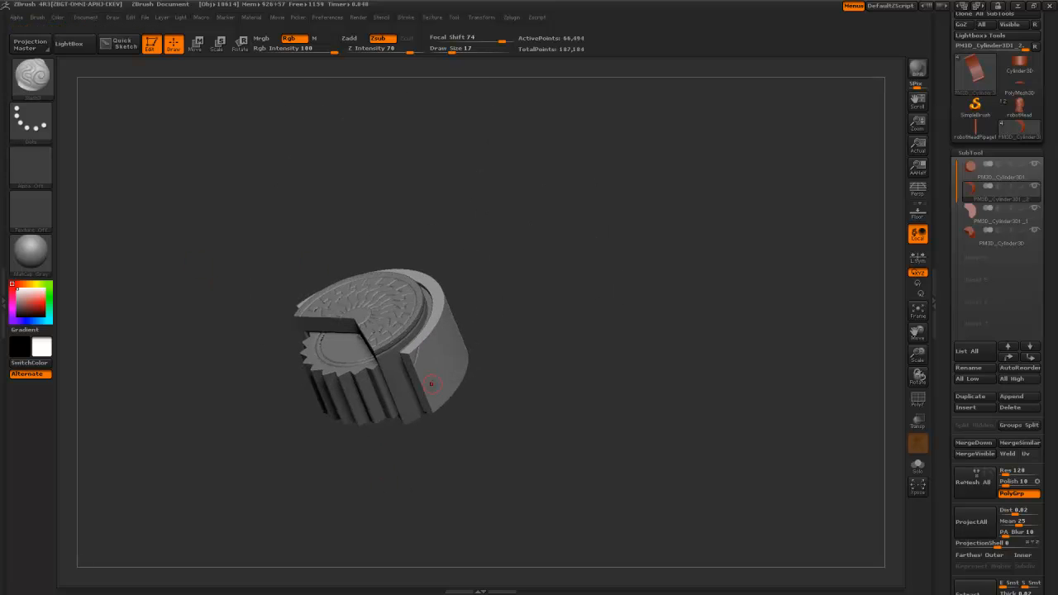
drag(489, 412, 502, 356)
alt+click(392, 273)
drag(510, 293, 537, 314)
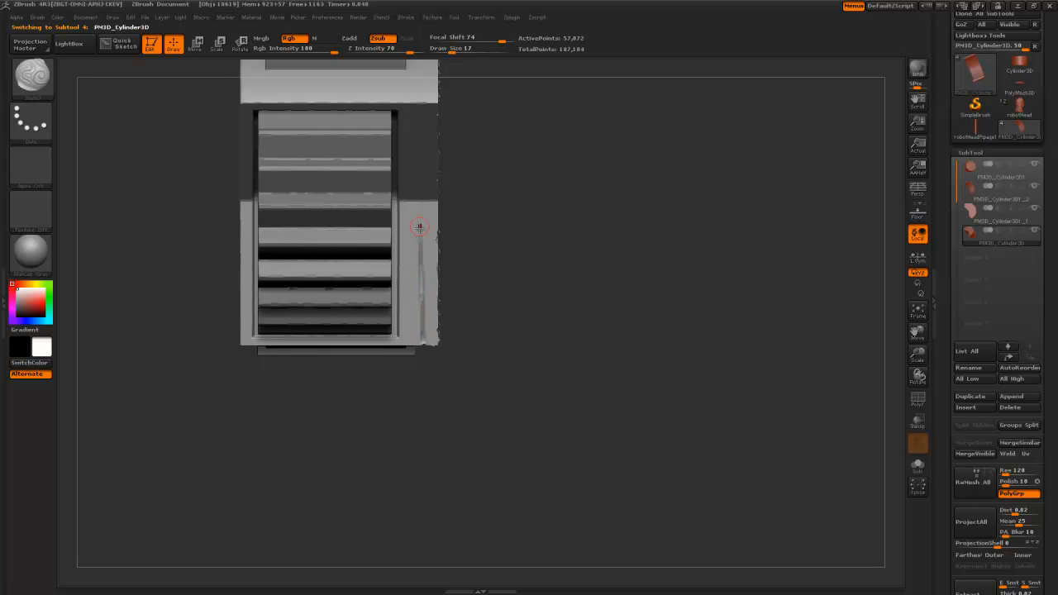
- From a straight front view, mask a thin top strip, invert the mask and blur its edges
alt+drag(491, 232, 410, 300)
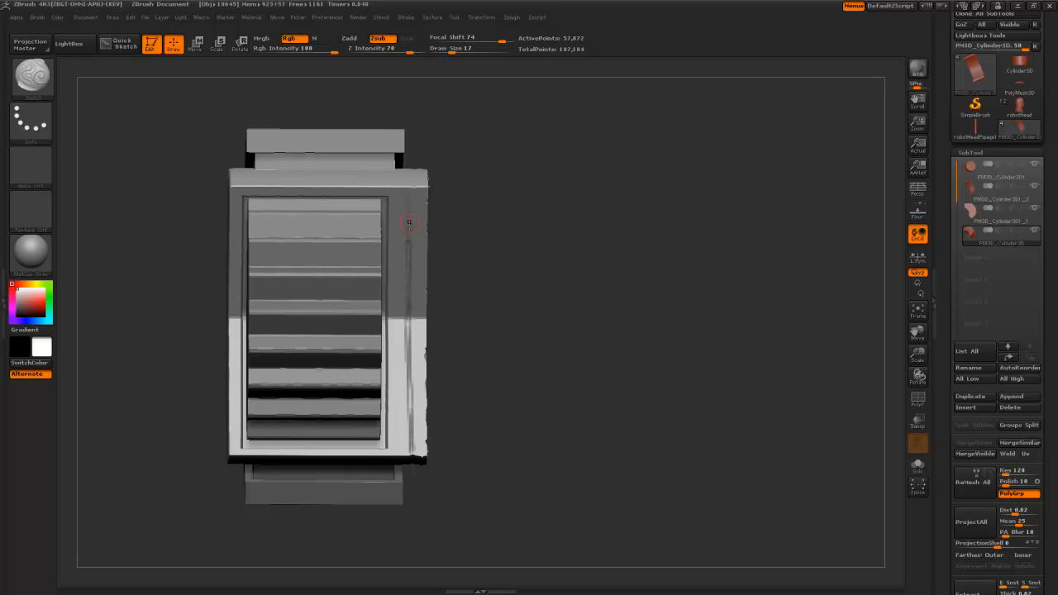
drag(424, 119, 444, 280)
mouse_move(508, 289)
mouse_down()
mouse_move(483, 333)
mouse_move(572, 253)
mouse_up()
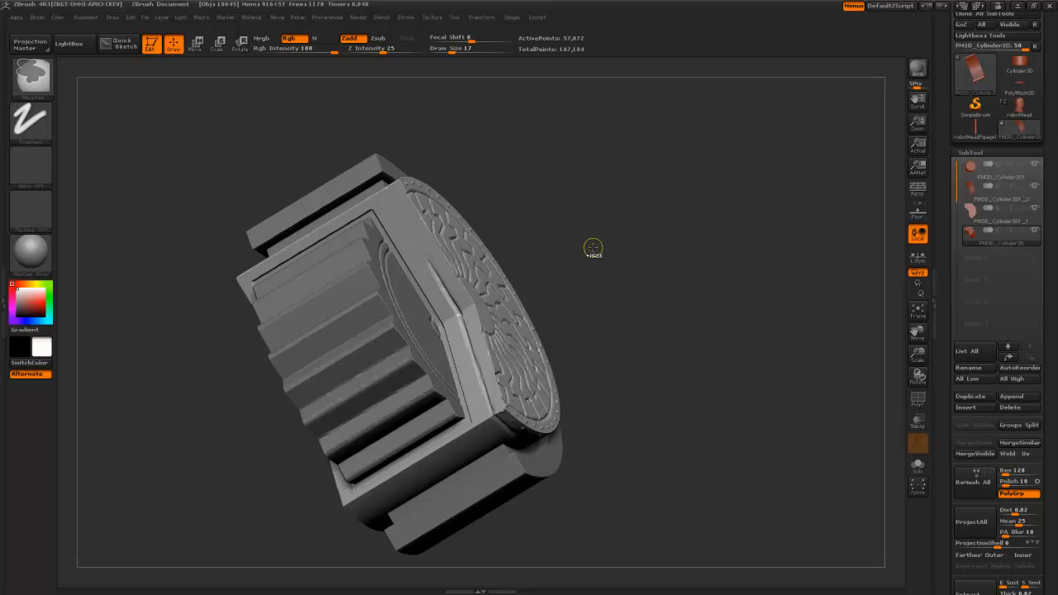
drag(665, 354, 650, 302)
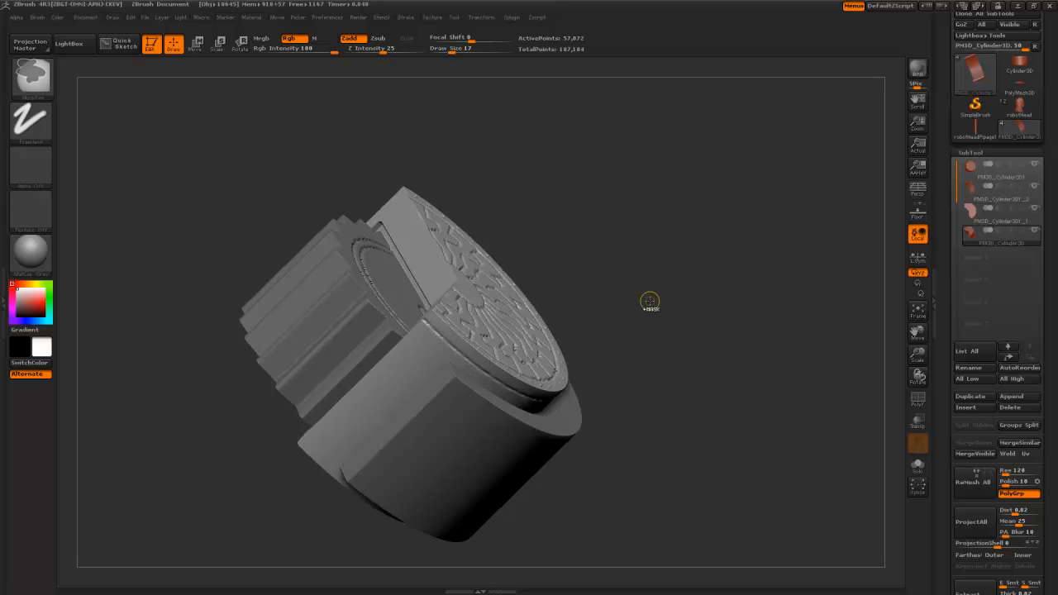
mouse_move(650, 301)
shift+mouse_down()
mouse_move(636, 265)
mouse_move(634, 310)
mouse_move(645, 320)
mouse_move(671, 297)
mouse_move(659, 294)
shift+mouse_up()
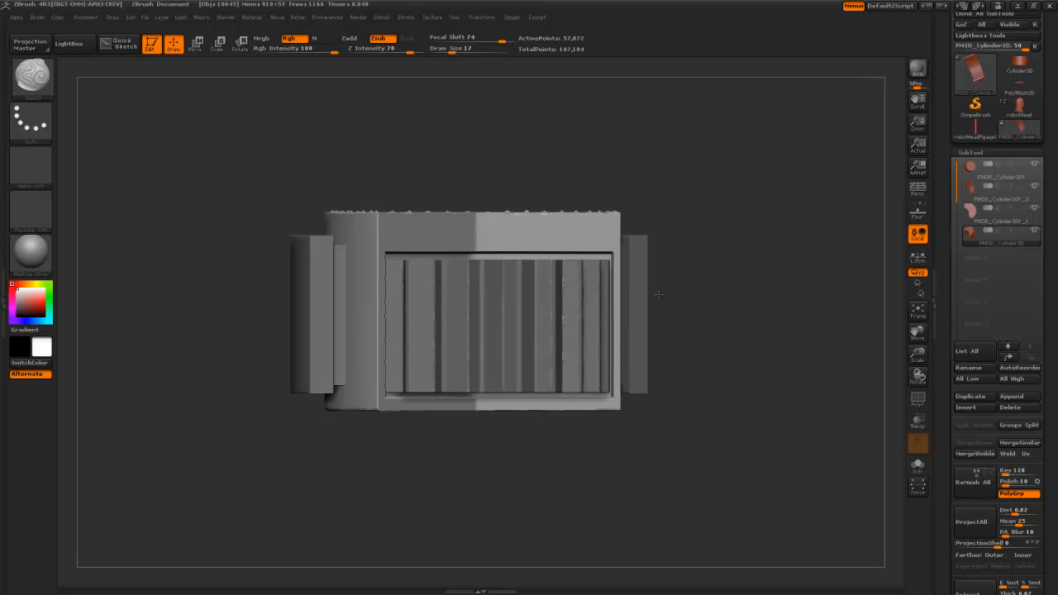
mouse_move(310, 230)
ctrl+mouse_down()
mouse_move(643, 223)
mouse_move(702, 241)
mouse_move(692, 250)
ctrl+mouse_up()
ctrl+click(722, 274)
ctrl+click(605, 232)
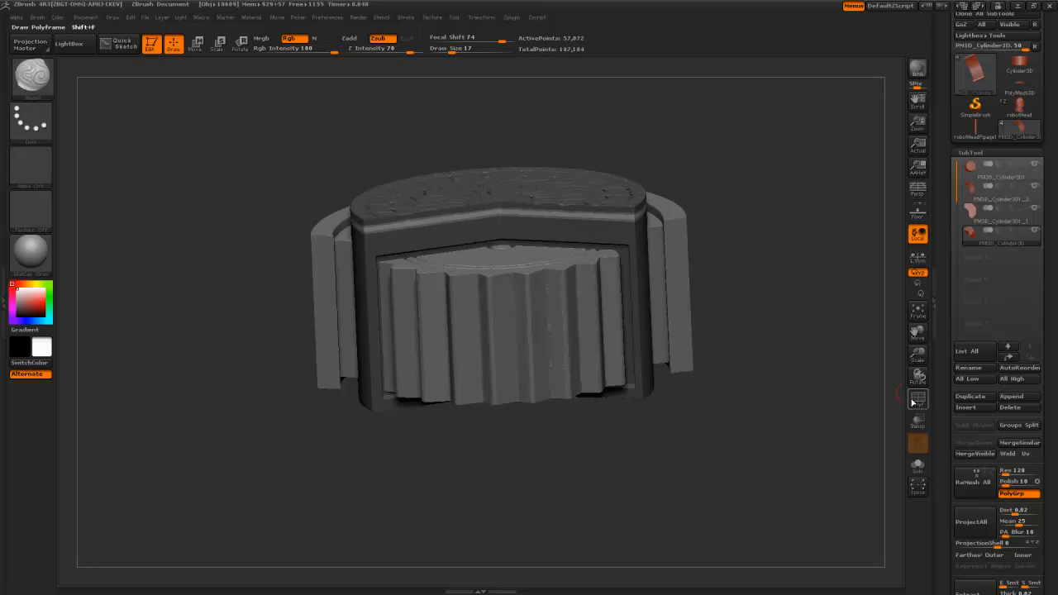
- Set Deformation Inflate to -11 to pull the top strip inward, then clear the mask
scroll(947, 309, down, 10)
drag(947, 309, 948, 66)
drag(950, 320, 951, 149)
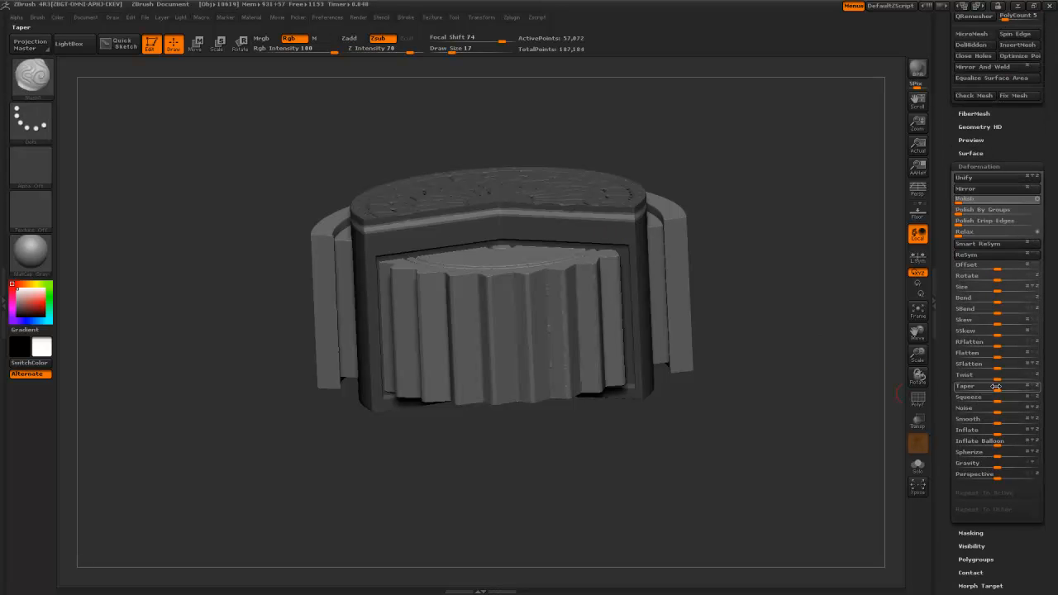
drag(997, 432, 992, 431)
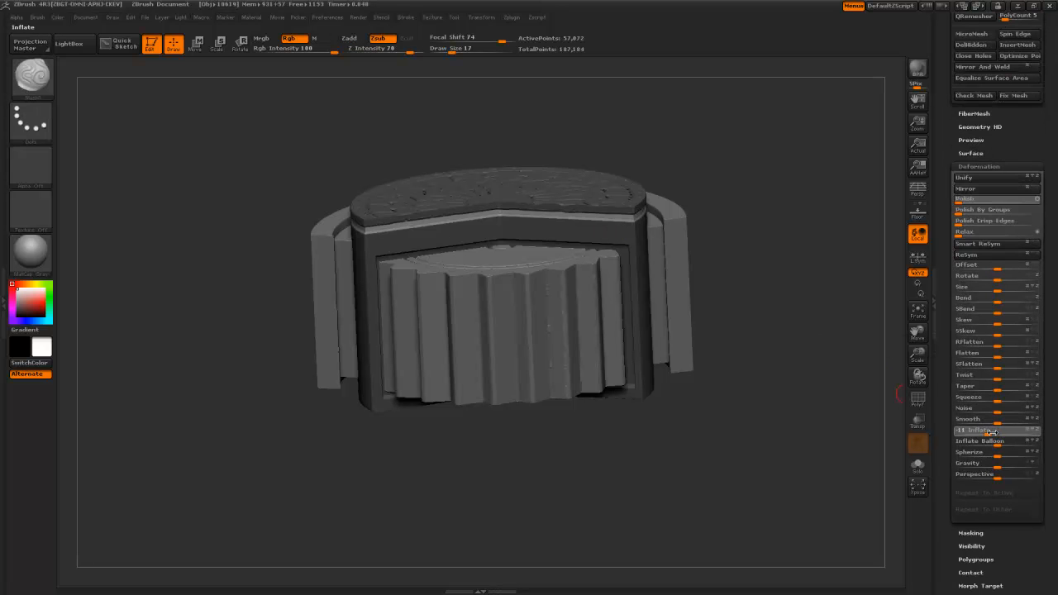
ctrl+drag(832, 414, 809, 407)
alt+drag(785, 400, 771, 363)
drag(771, 363, 718, 411)
- Select the hPolish brush and reset the main colour to white
key(b)
key(h)
key(p)
key(v)
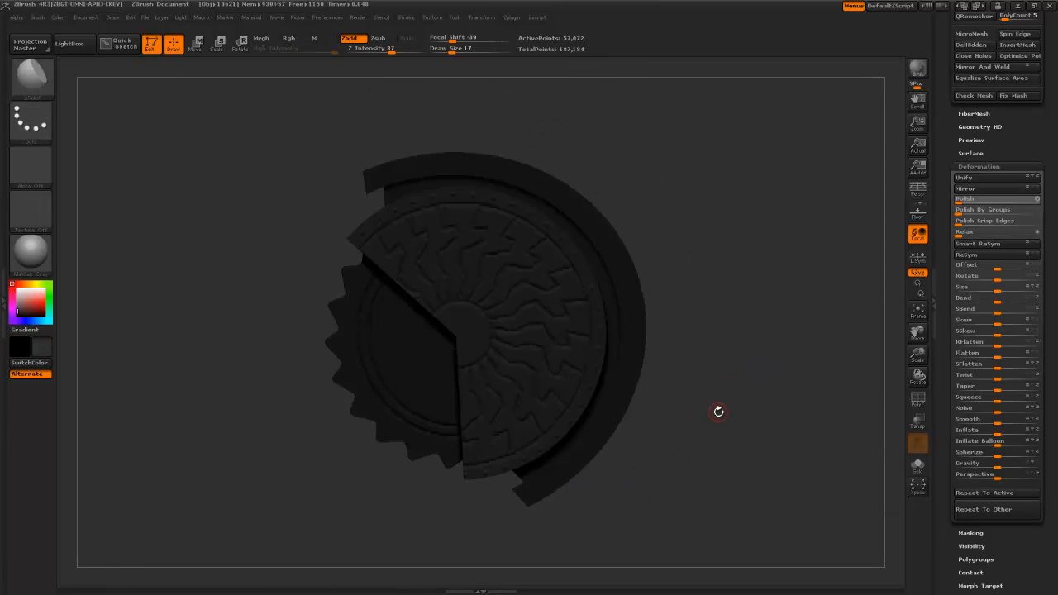
click(28, 283)
drag(191, 298, 207, 274)
click(12, 289)
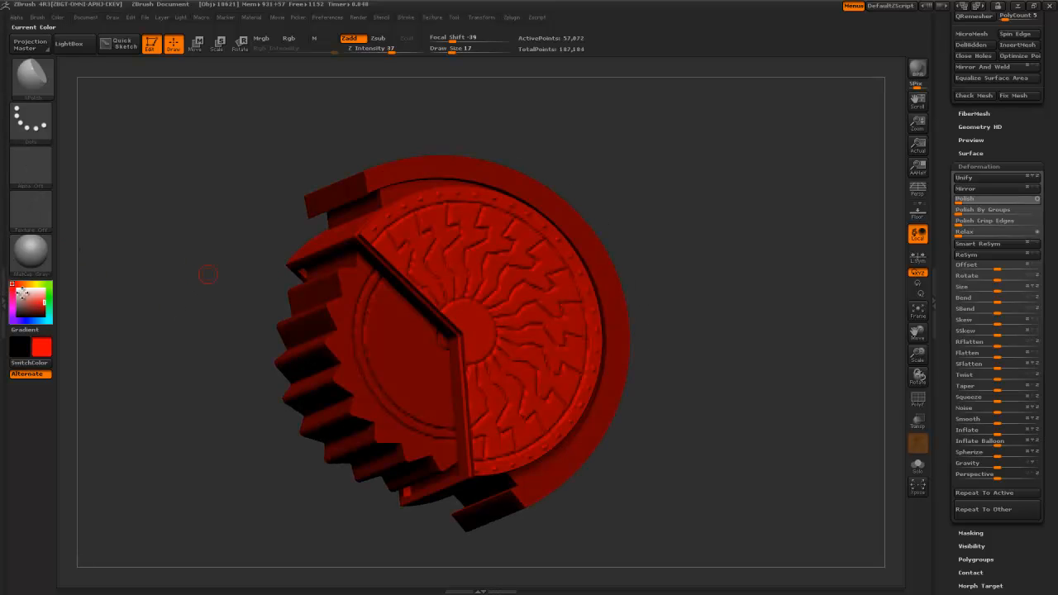
click(11, 284)
- Polish the disc's radial rays into smooth flowing fins at brush size 27
mouse_move(716, 385)
mouse_down()
mouse_move(724, 425)
mouse_move(539, 407)
mouse_up()
key(])
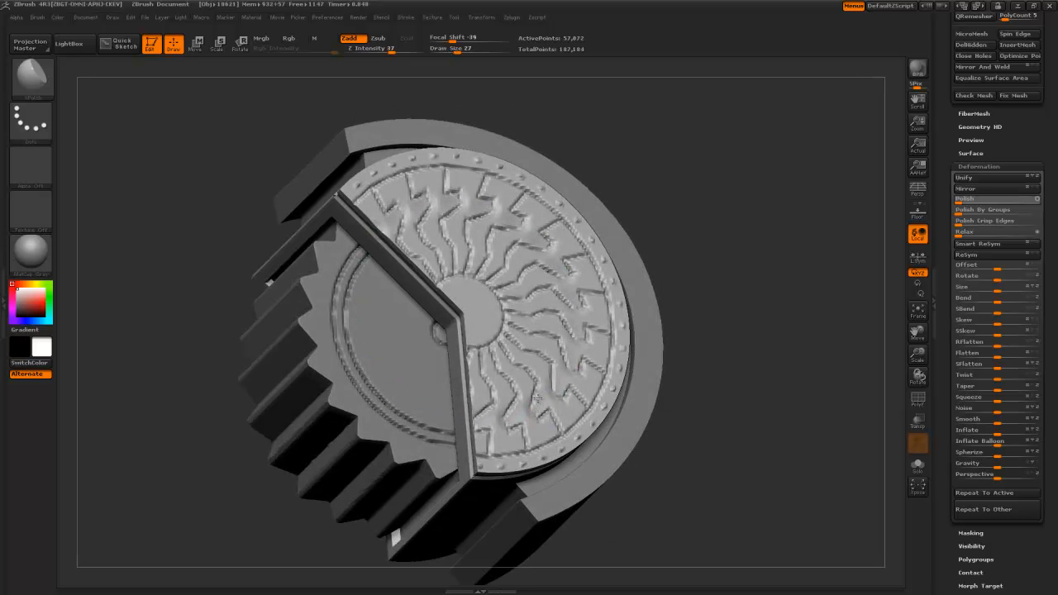
drag(542, 390, 531, 372)
mouse_move(683, 407)
mouse_down()
mouse_move(709, 444)
mouse_move(524, 378)
mouse_move(526, 358)
mouse_move(503, 335)
mouse_move(548, 379)
mouse_up()
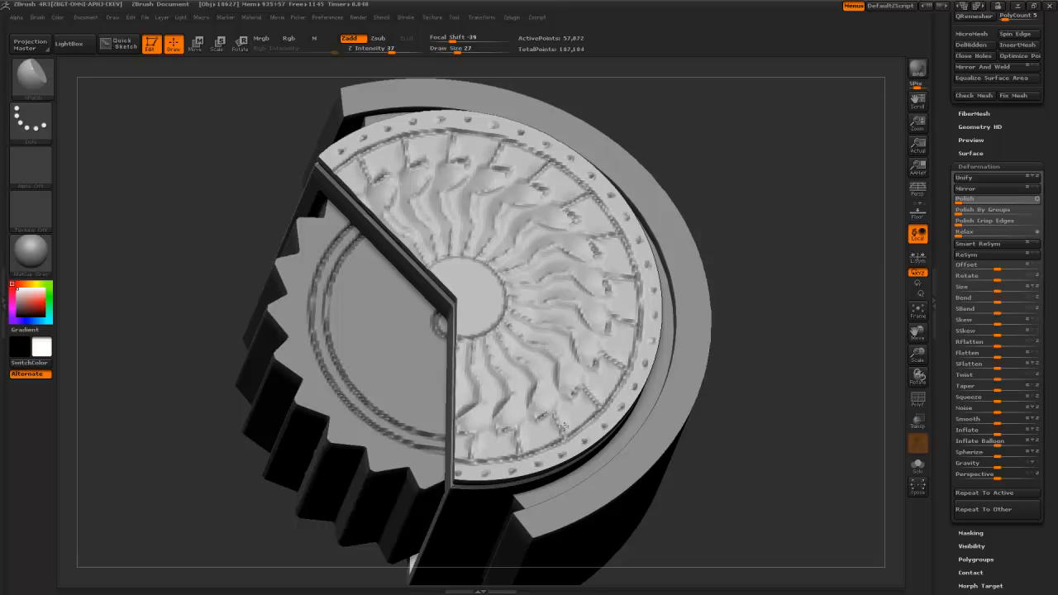
drag(568, 425, 551, 388)
- Build curled ridges on the radial fins with the ClayBuildup brush
key(b)
key(c)
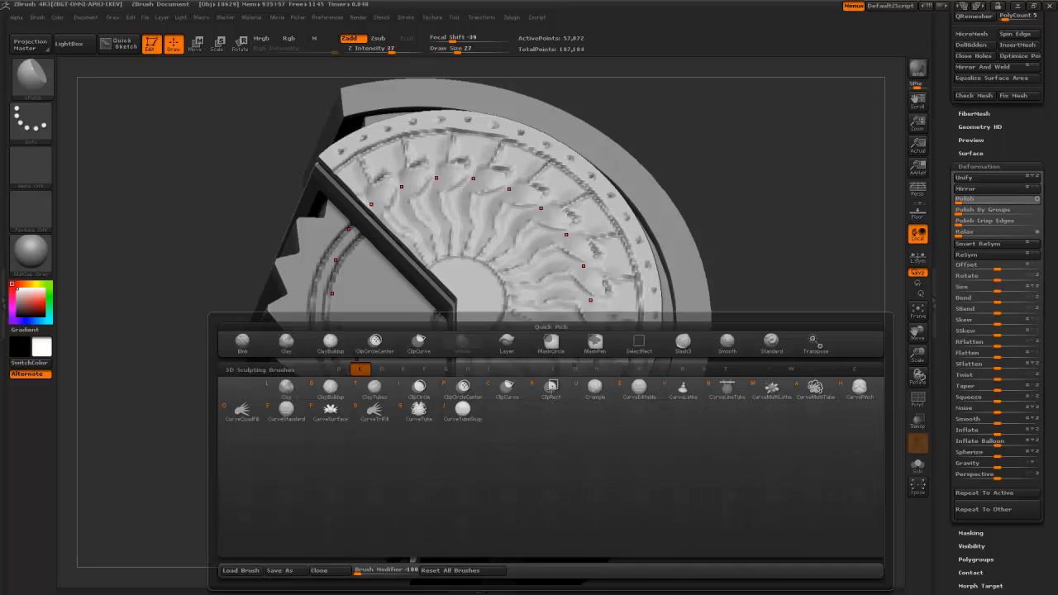
key(b)
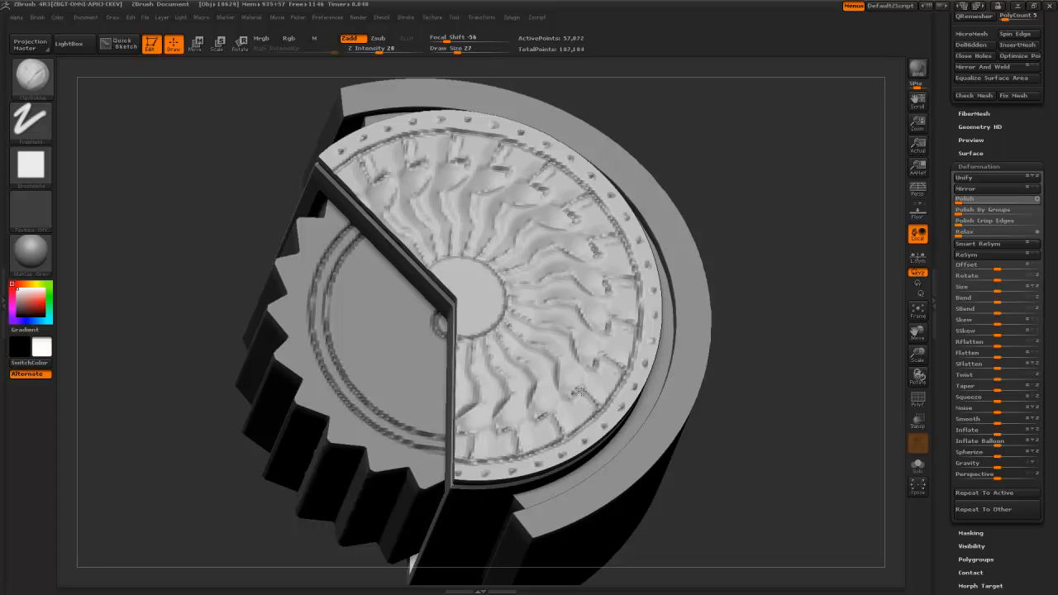
mouse_move(571, 394)
mouse_down()
mouse_move(564, 402)
mouse_move(544, 373)
mouse_up()
mouse_move(544, 373)
mouse_down()
mouse_move(551, 384)
mouse_move(544, 357)
mouse_move(522, 341)
mouse_move(543, 350)
mouse_move(507, 335)
mouse_move(556, 368)
mouse_move(562, 423)
mouse_move(582, 404)
mouse_move(586, 415)
mouse_move(551, 382)
mouse_move(585, 409)
mouse_move(602, 377)
mouse_move(560, 399)
mouse_move(532, 347)
mouse_move(554, 394)
mouse_move(560, 377)
mouse_up()
- Polish the grooves around and outward from the hub with hPolish at a smaller brush size
key(b)
key(h)
key(p)
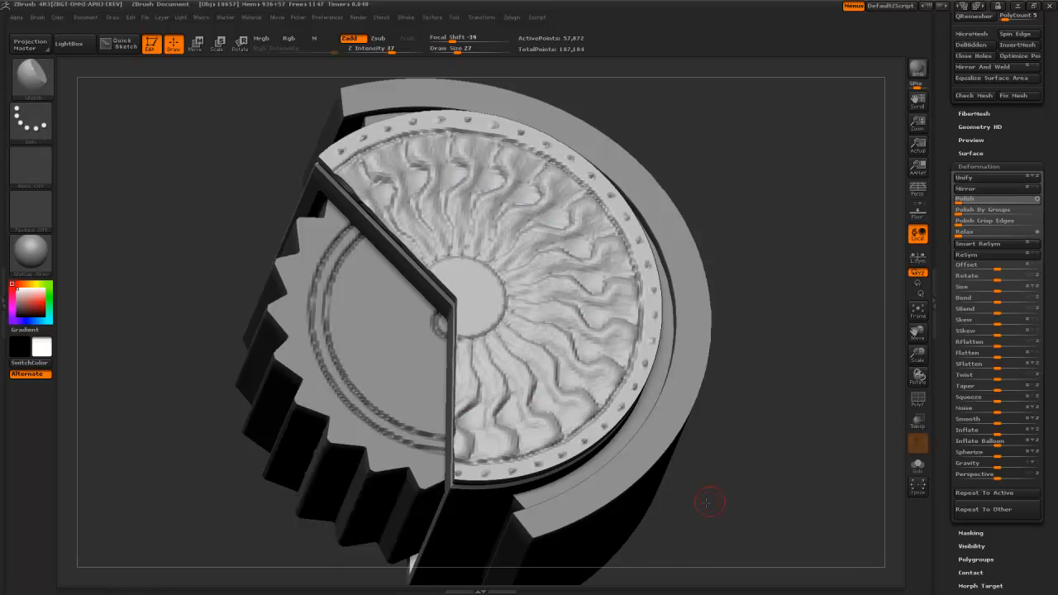
drag(704, 501, 543, 395)
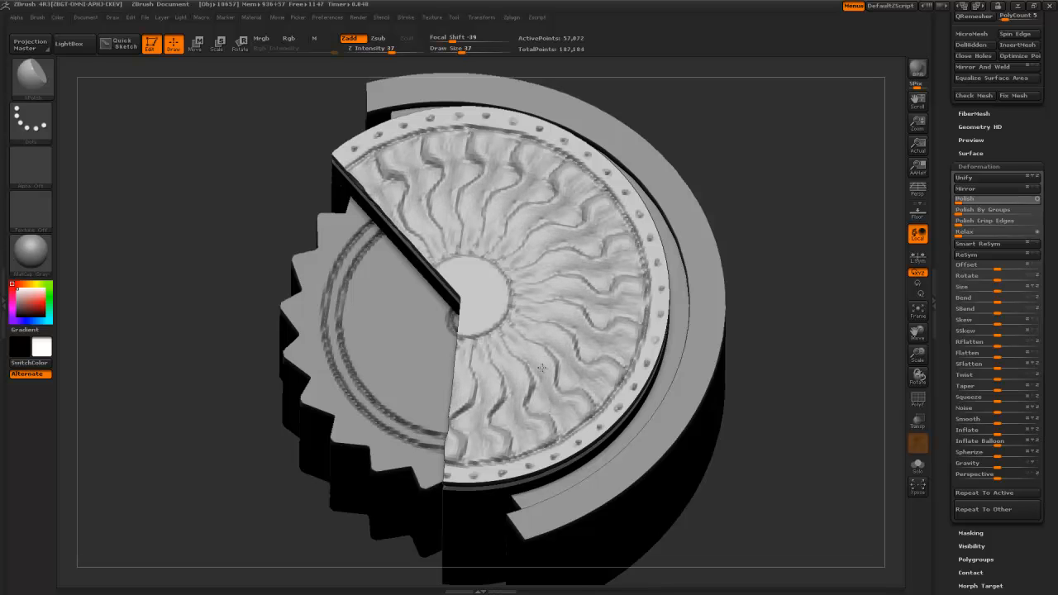
drag(519, 343, 507, 327)
mouse_move(541, 373)
mouse_down()
mouse_move(561, 411)
mouse_move(582, 413)
mouse_up()
key(bracketleft)
key(bracketleft)
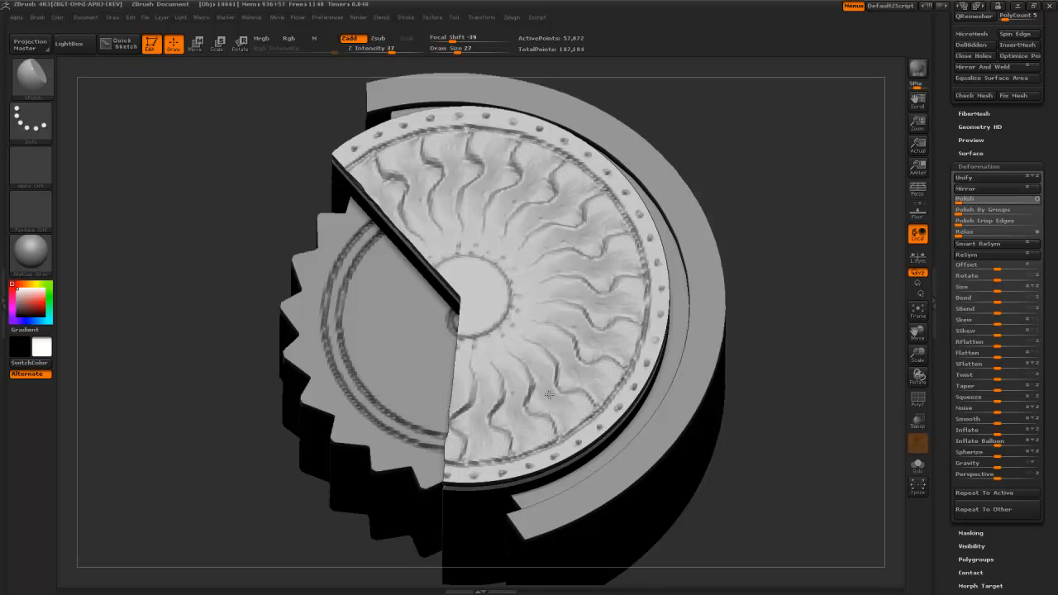
drag(549, 386, 547, 378)
- Carve deeper wavy grooves down the fan toward the hub with a smaller carving brush
key(b)
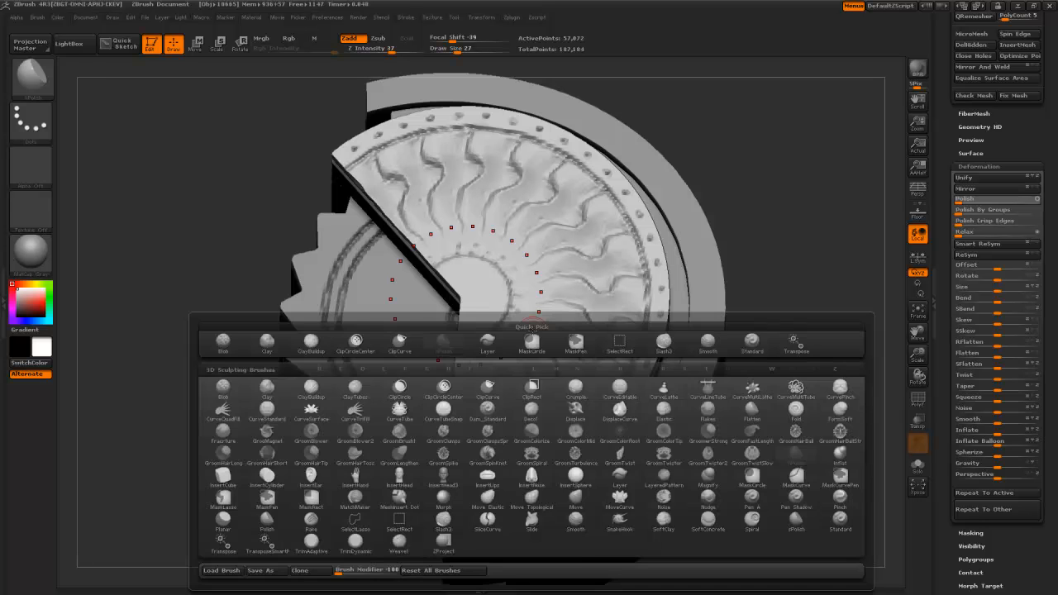
key(s)
key(s)
drag(735, 460, 520, 317)
key(bracketleft)
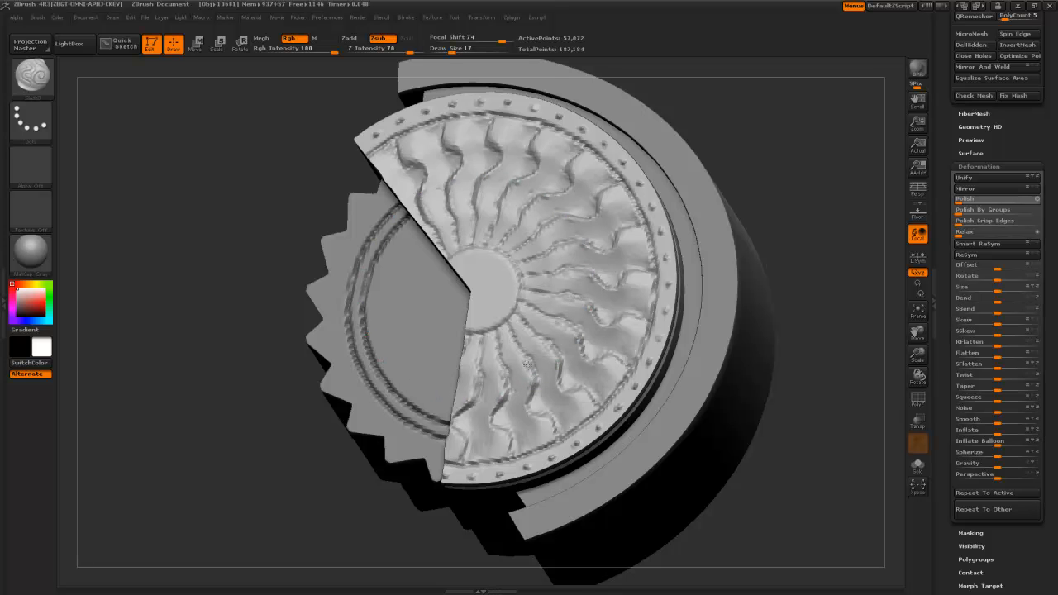
drag(513, 341, 515, 344)
drag(531, 382, 528, 411)
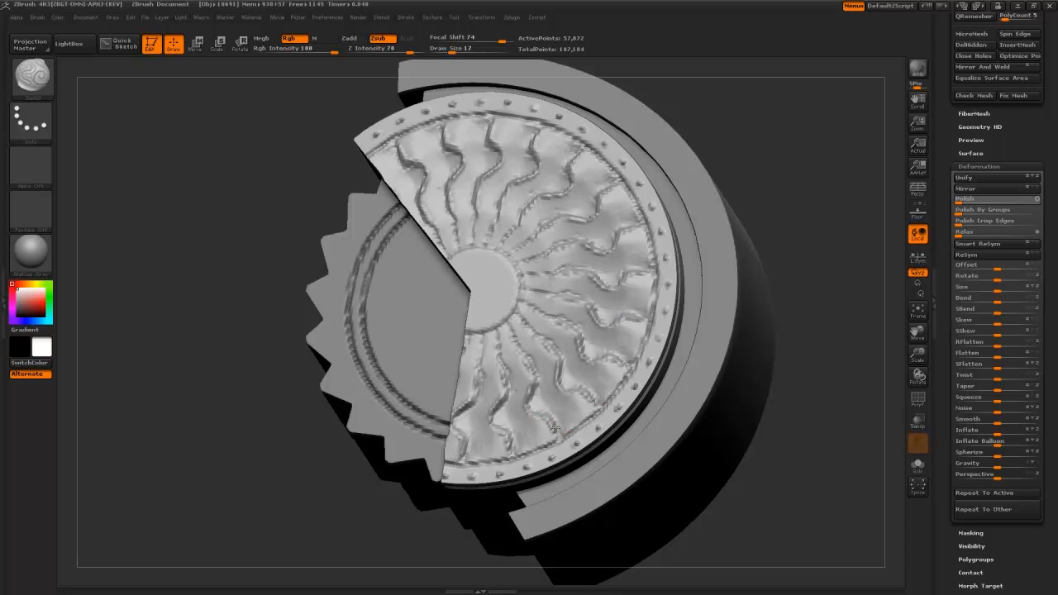
drag(544, 413, 531, 403)
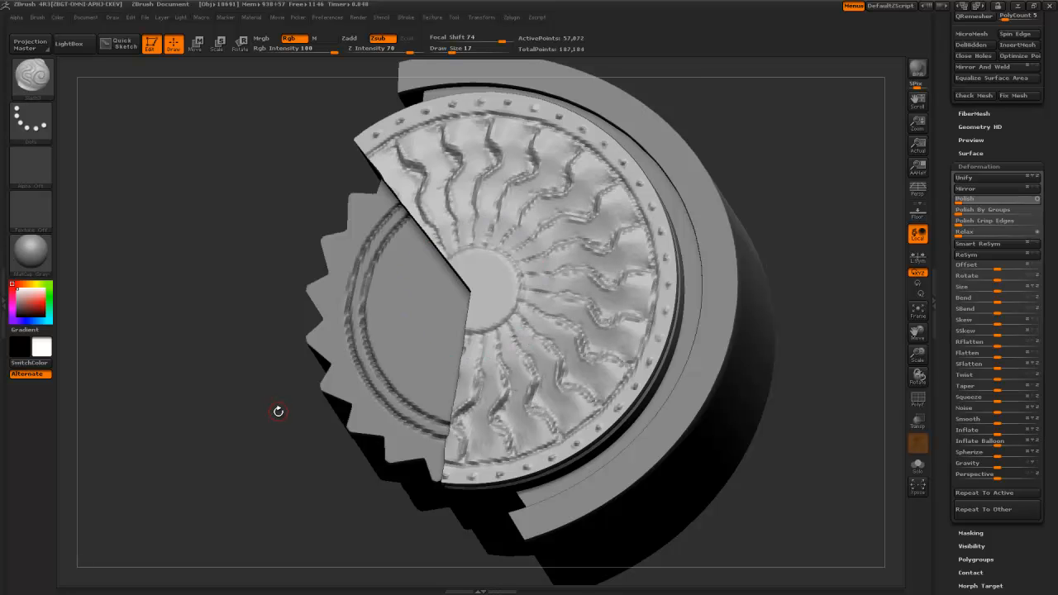
- Soften the ridges on the carved fan with hPolish and Shift-smoothing
alt+drag(279, 411, 268, 88)
mouse_move(326, 274)
mouse_down()
mouse_move(350, 277)
mouse_move(346, 312)
mouse_move(333, 207)
mouse_up()
alt+drag(332, 206, 352, 356)
key(b)
key(h)
key(p)
drag(342, 188, 313, 213)
drag(728, 446, 734, 395)
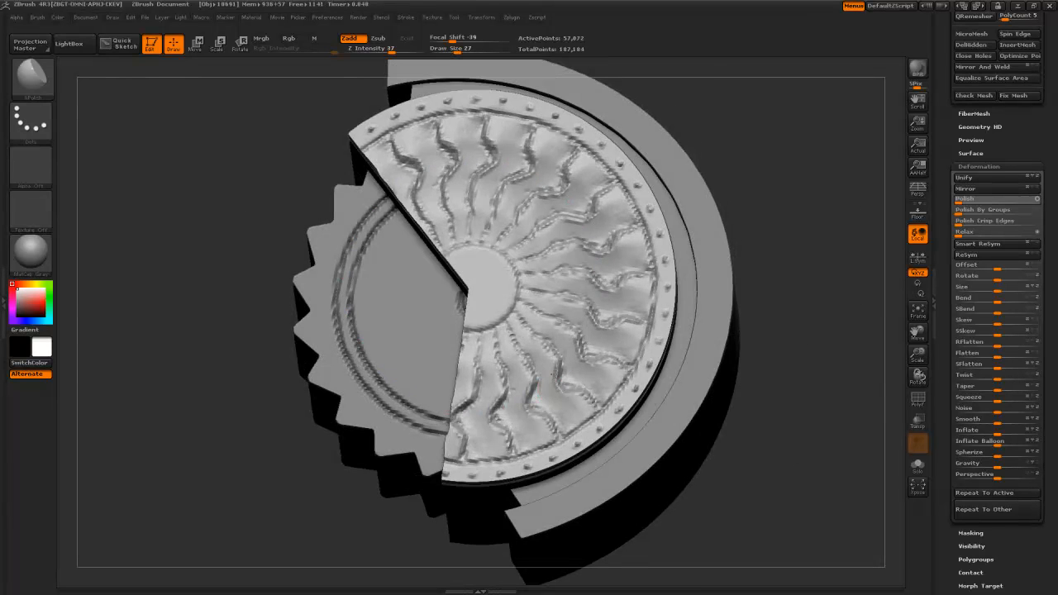
key(shift)
shift+drag(553, 377, 577, 401)
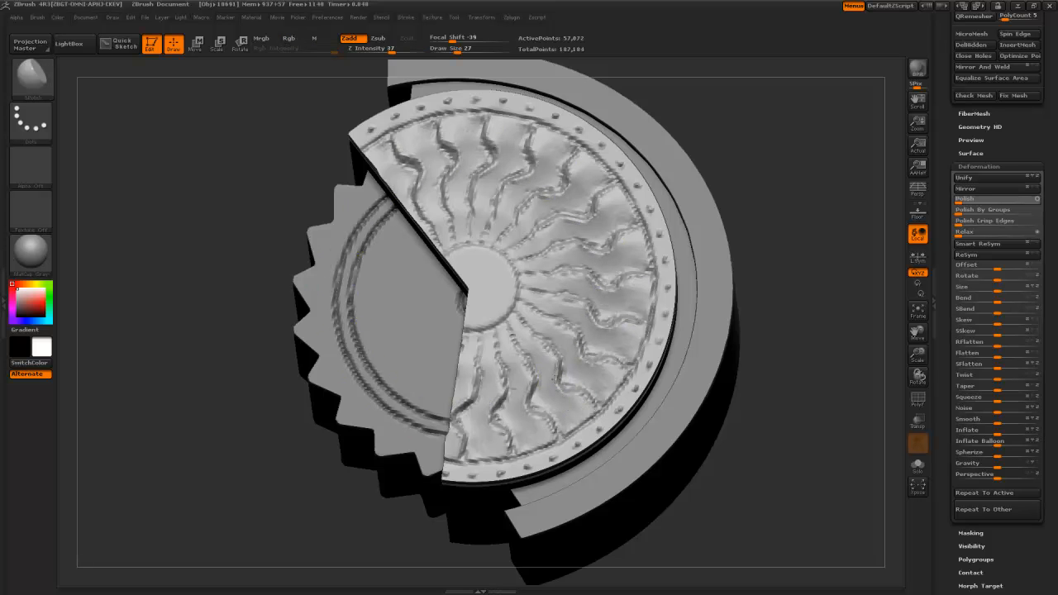
- Orbit around the part to check its top rim, front and gear side
drag(301, 165, 441, 246)
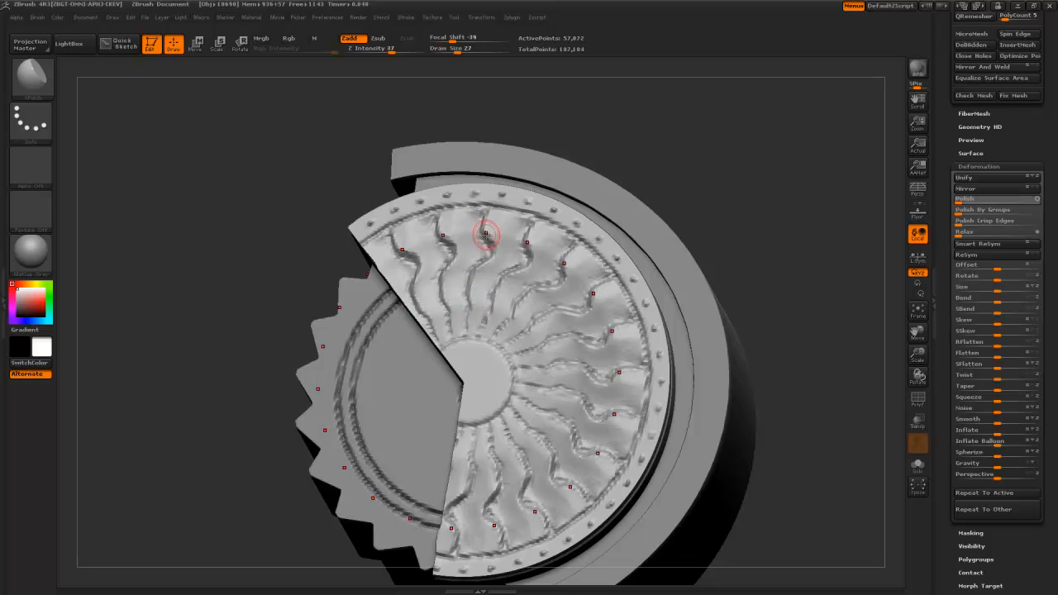
alt+drag(263, 277, 352, 268)
drag(703, 270, 434, 275)
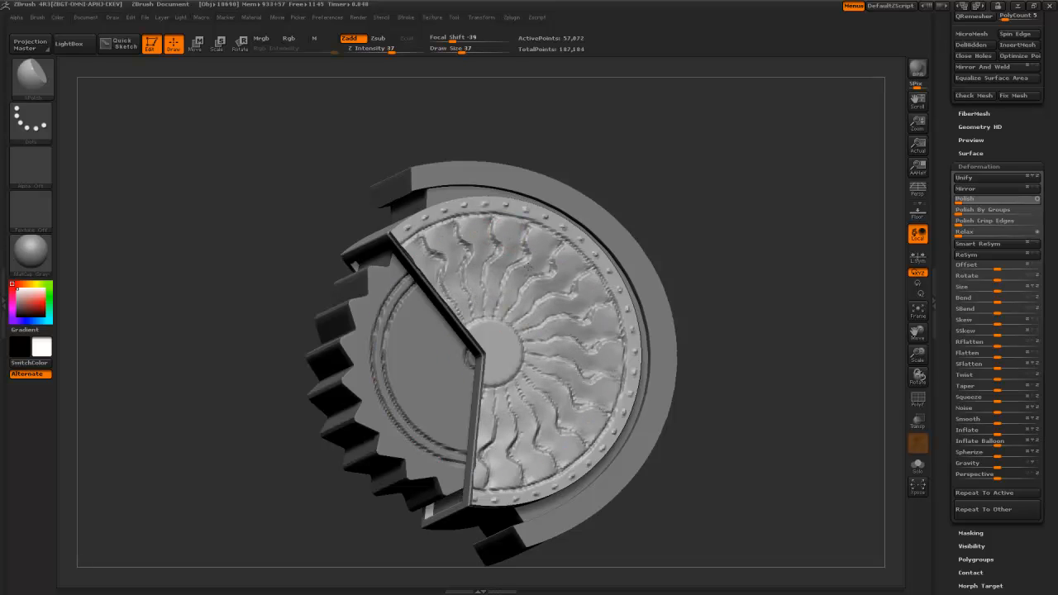
mouse_move(331, 203)
mouse_down()
mouse_move(297, 192)
mouse_move(326, 163)
mouse_up()
- Switch to the Slash3 brush and reduce Draw Size to 7
key(b)
key(s)
key(l)
key(bracketleft)
key(bracketleft)
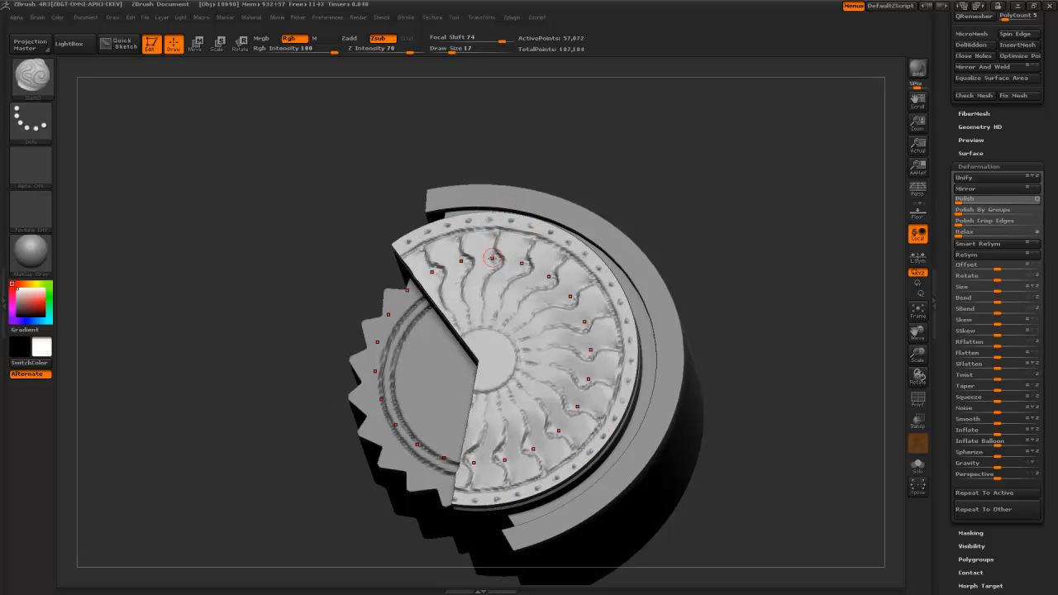
key(bracketleft)
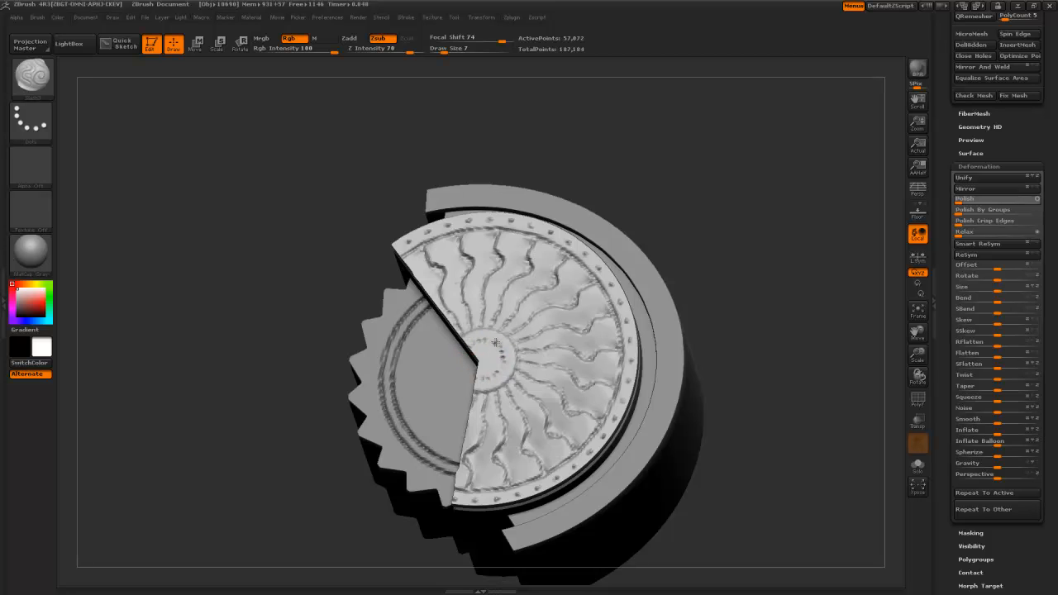
alt+drag(317, 392, 308, 179)
drag(330, 293, 336, 259)
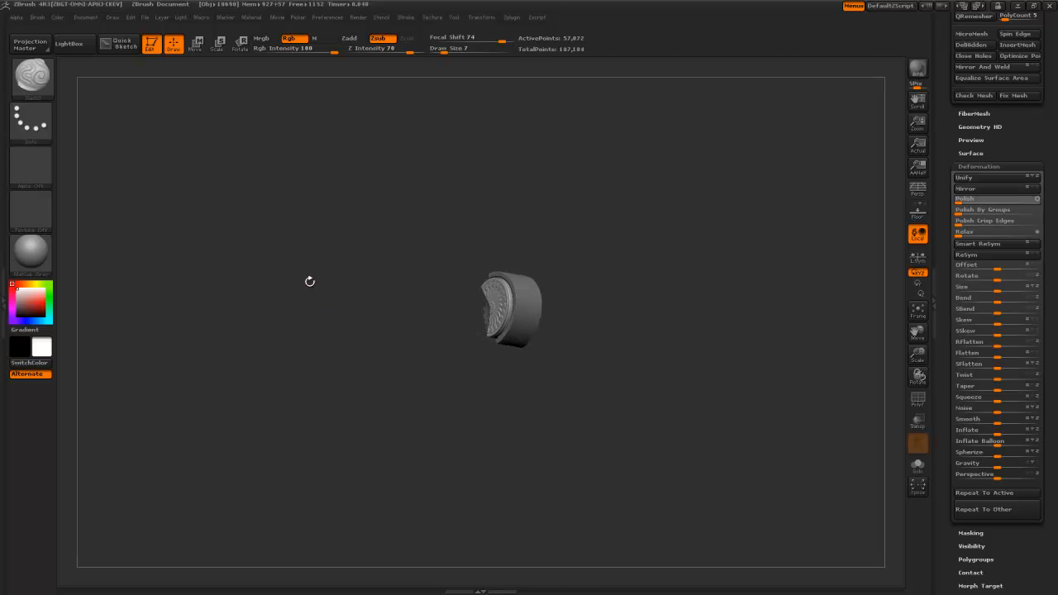
- Select SubTool 2, the outer cylinder, and turn the carved face toward the camera
alt+drag(381, 205, 390, 319)
alt+drag(361, 271, 286, 288)
alt+click(500, 331)
drag(409, 489, 444, 506)
mouse_move(526, 499)
mouse_down()
mouse_move(540, 429)
mouse_move(515, 487)
mouse_move(489, 501)
mouse_move(476, 492)
mouse_move(530, 498)
mouse_move(521, 467)
mouse_move(467, 454)
mouse_up()
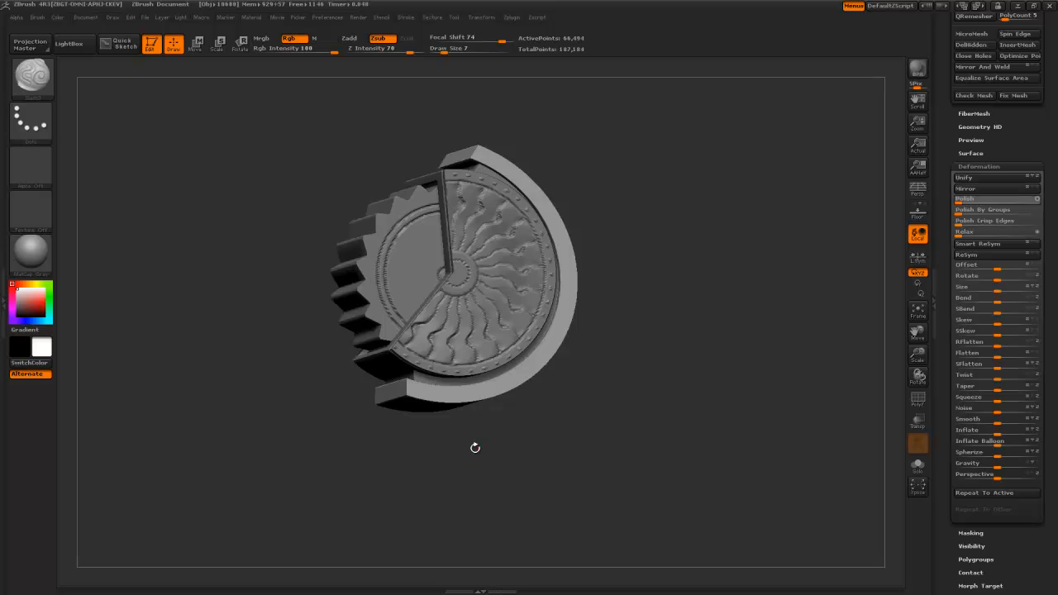
drag(667, 439, 650, 426)
- Scroll the right tray up to the Transform palette
scroll(950, 279, up, 5)
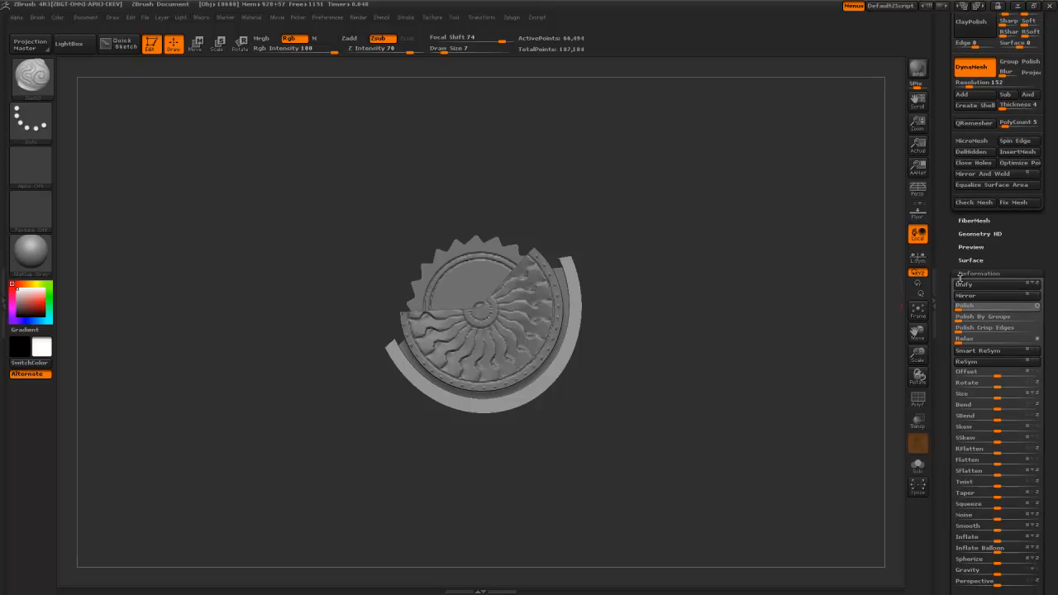
scroll(959, 257, up, 10)
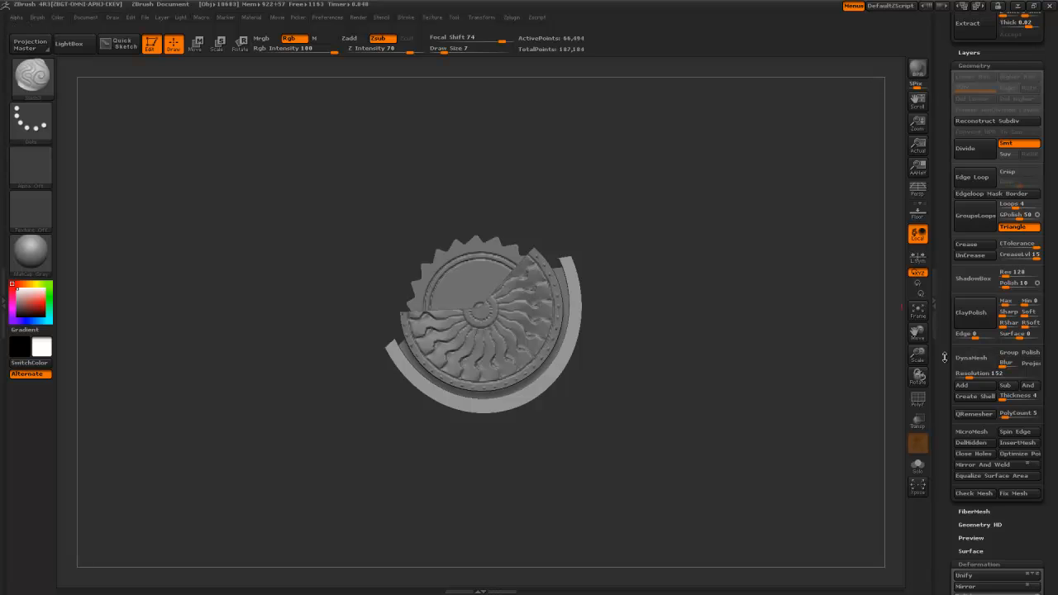
scroll(955, 484, up, 5)
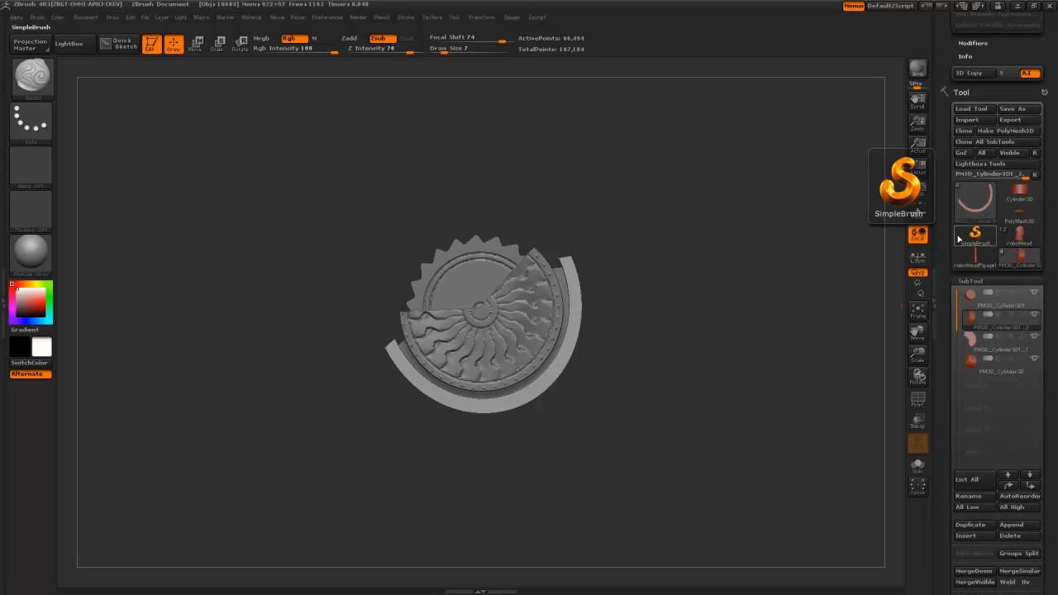
scroll(984, 166, up, 5)
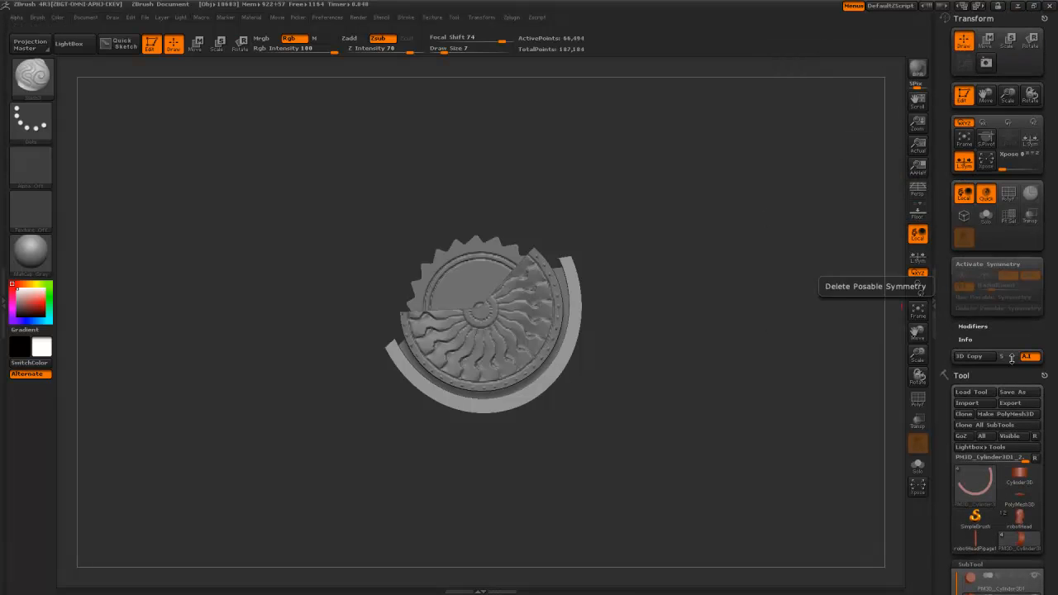
- Save the tool as cog001 in the customTools folder
click(1013, 392)
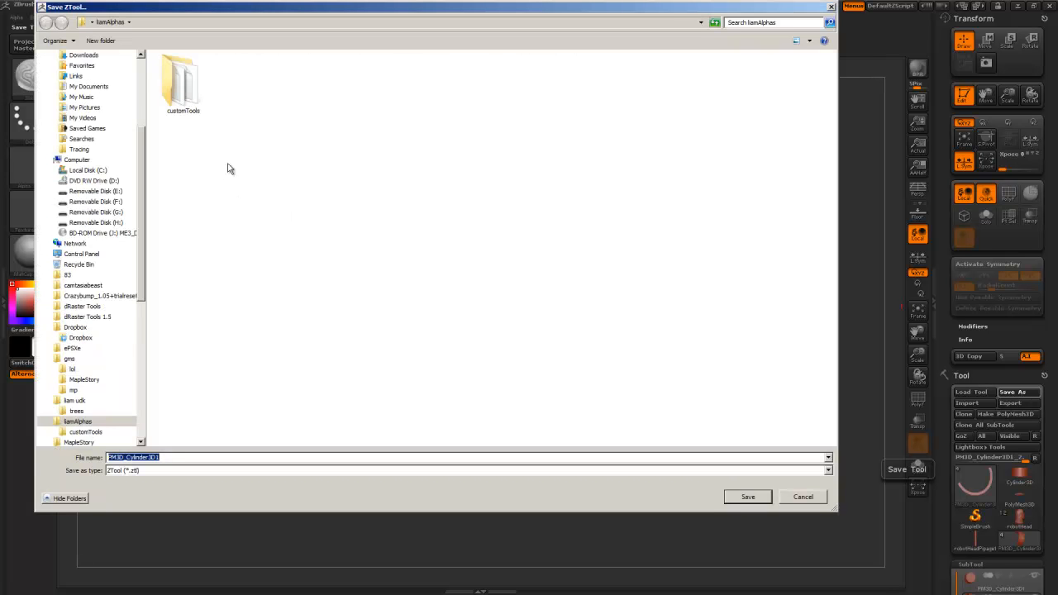
double_click(182, 82)
text(cog001)
key(Return)
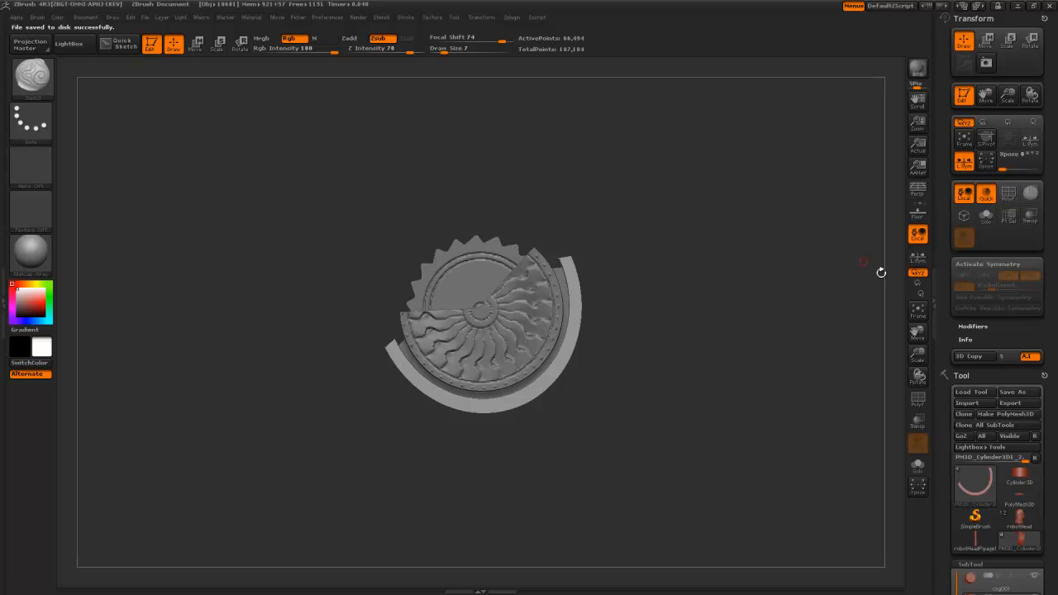
- Merge the top two cog001 subtools with MergeDown, confirming with Always OK
click(935, 306)
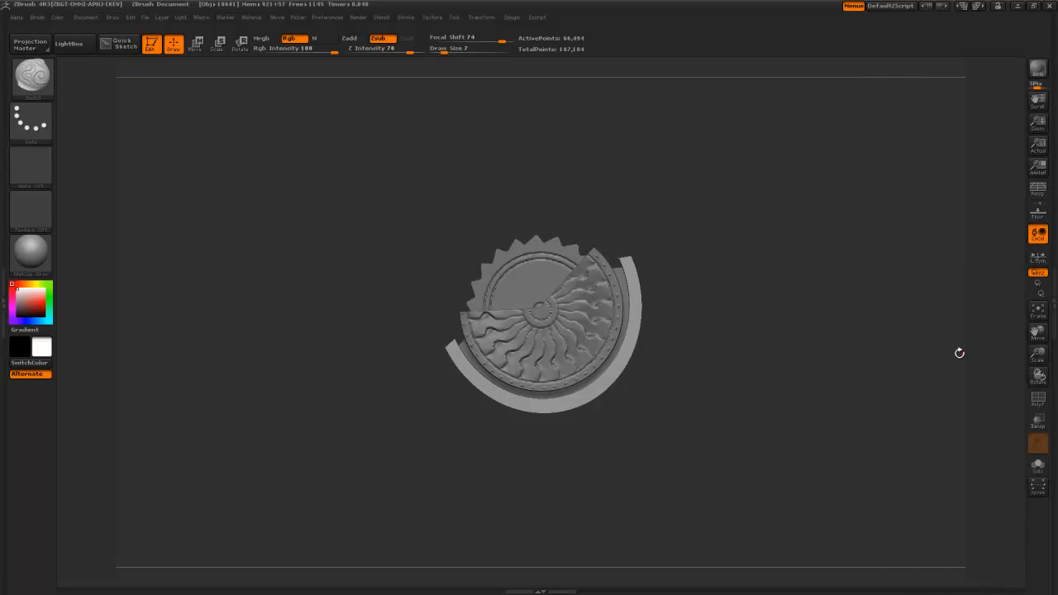
click(1052, 279)
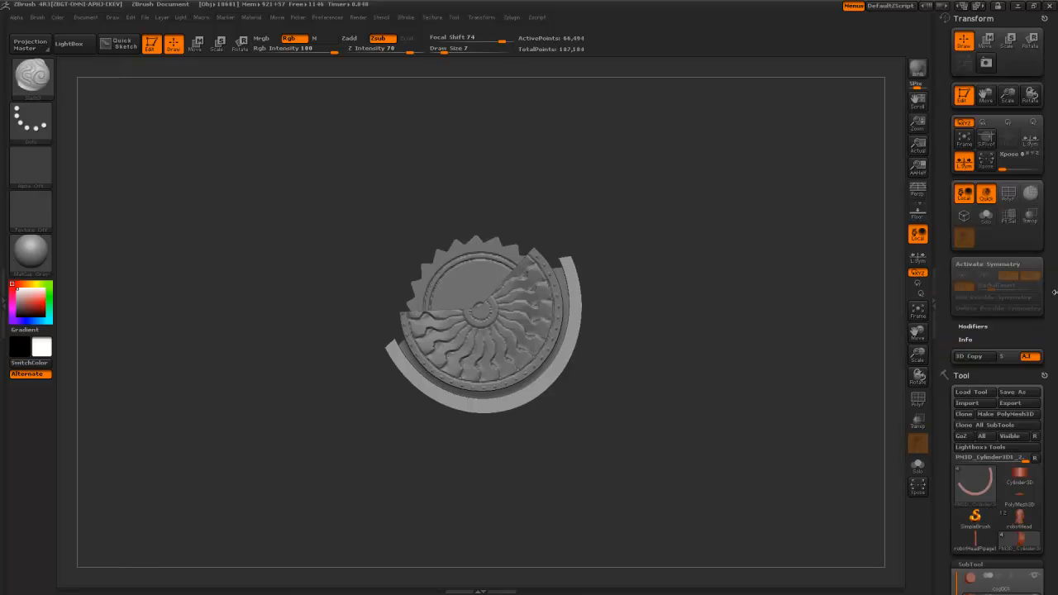
mouse_move(947, 220)
mouse_down()
mouse_move(947, 194)
mouse_move(951, 216)
mouse_up()
key(alt+Up)
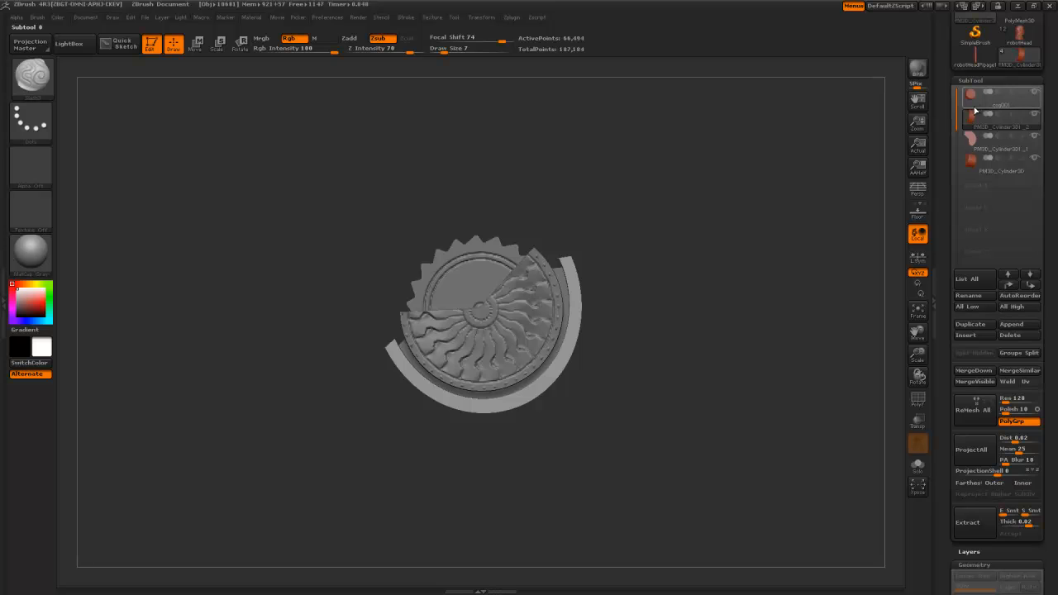
click(966, 368)
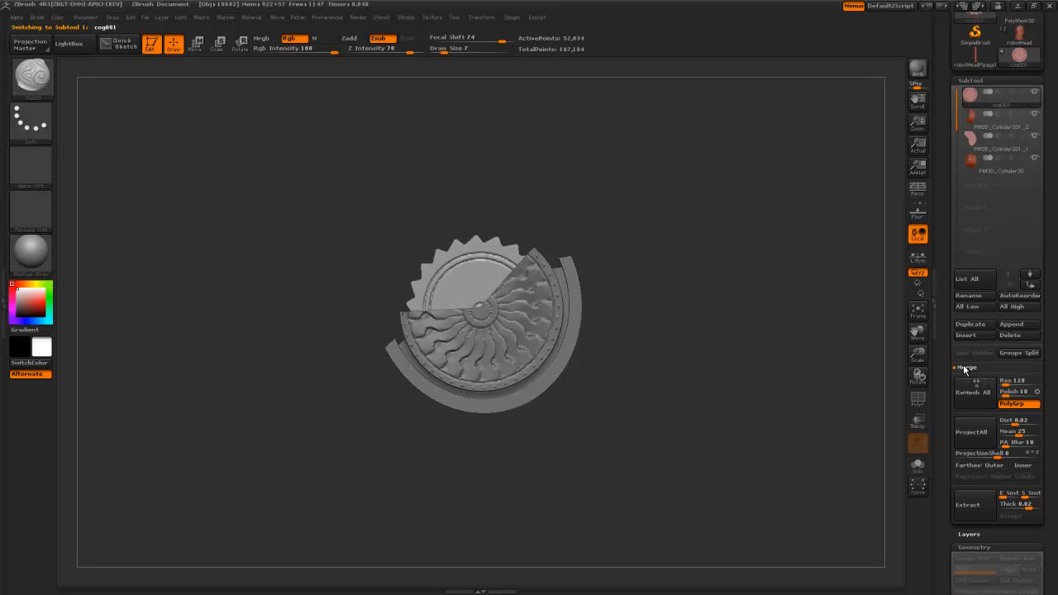
click(967, 368)
click(966, 375)
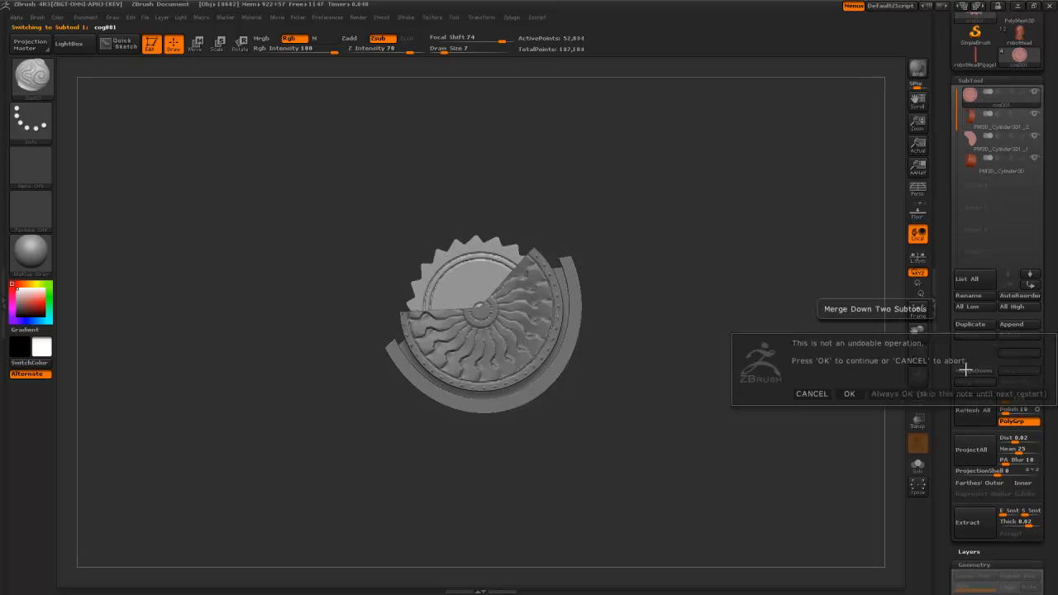
click(901, 395)
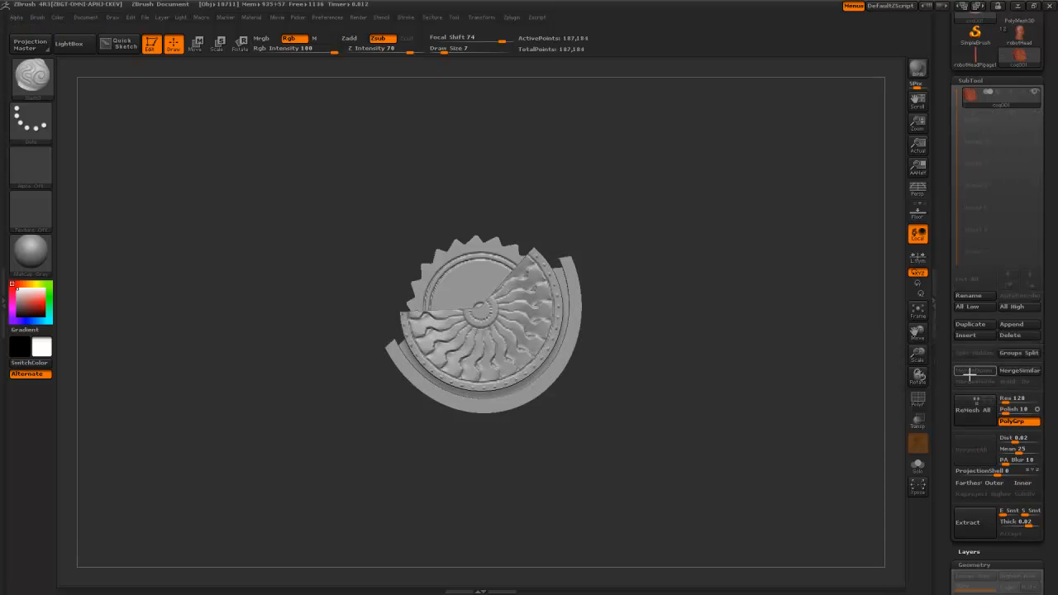
- Switch back to the robotHead tool
scroll(978, 344, up, 5)
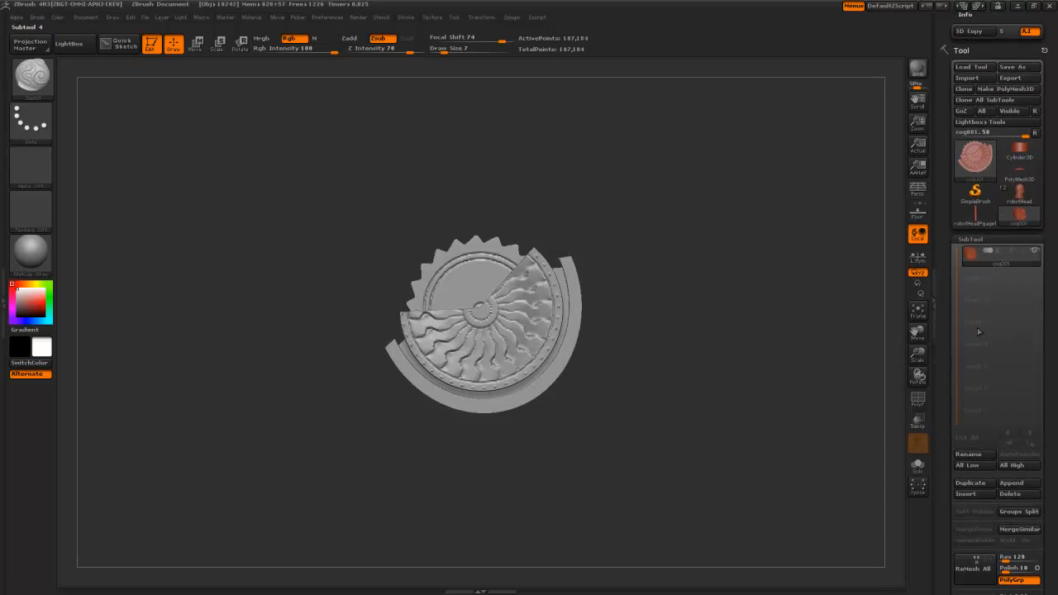
click(1019, 192)
scroll(952, 302, down, 5)
scroll(951, 310, up, 1)
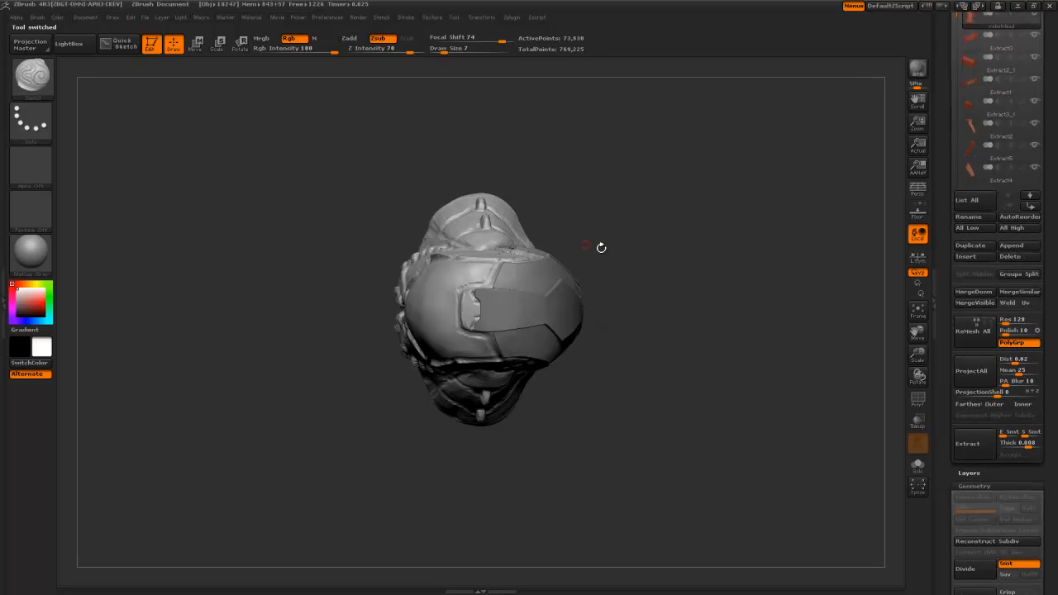
- Insert cog001 into the robot head and scale it down with Transpose
click(1013, 246)
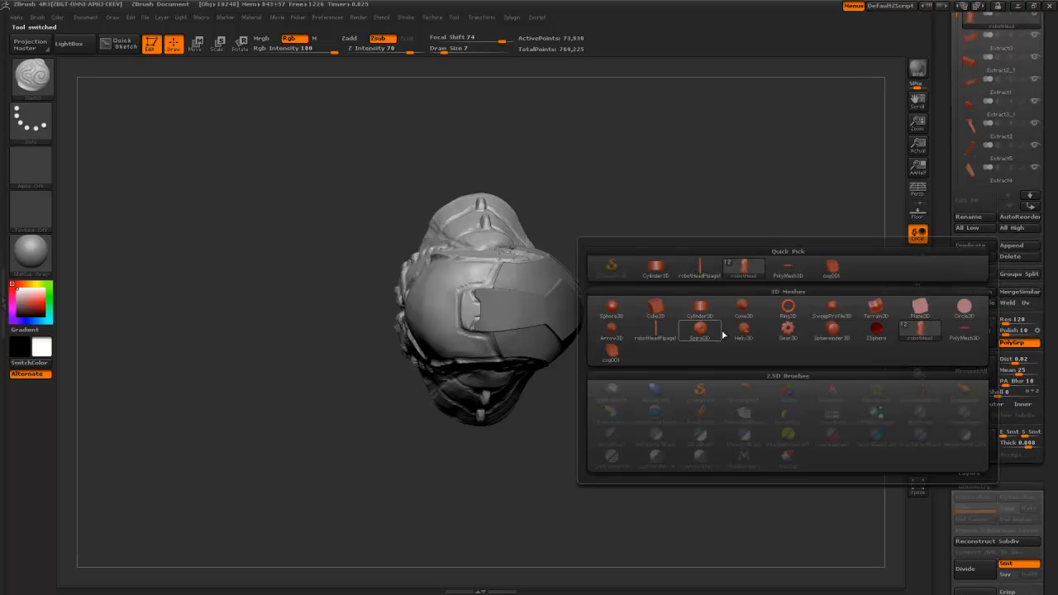
click(624, 358)
drag(630, 411, 635, 340)
alt+click(493, 355)
key(w)
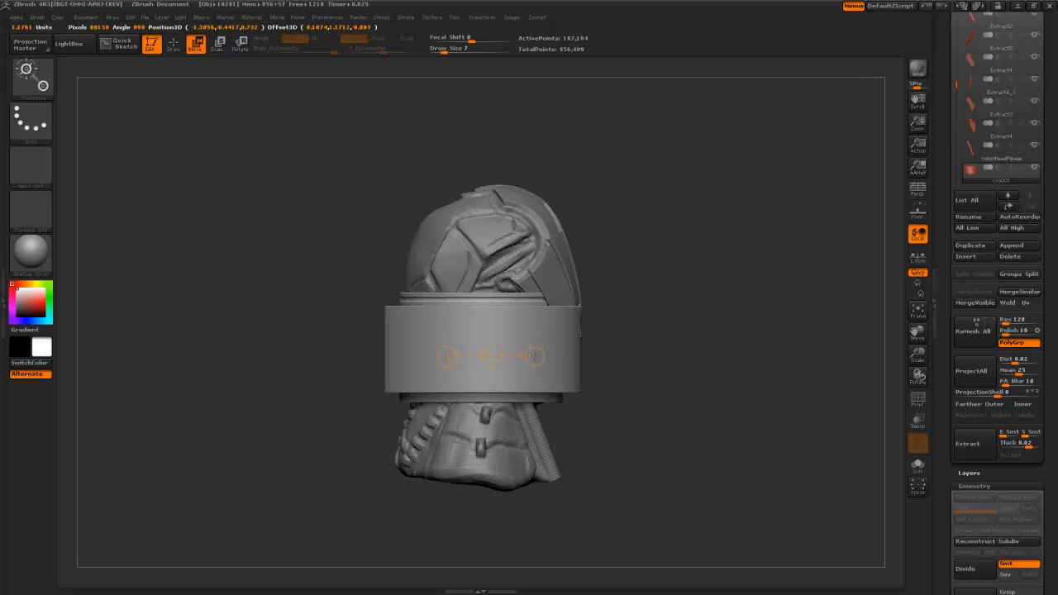
key(e)
drag(536, 357, 491, 356)
- Shrink the band further with the Size deformation and move it toward the jaw front
click(939, 429)
click(1055, 431)
drag(948, 505, 971, 340)
drag(995, 302, 959, 303)
key(w)
drag(493, 357, 554, 360)
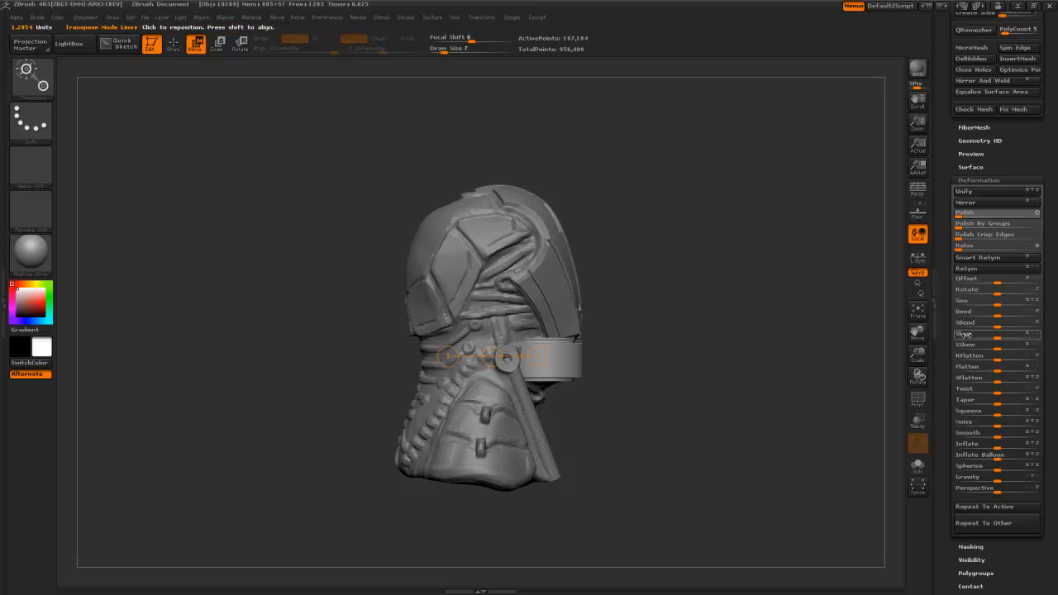
drag(996, 303, 967, 310)
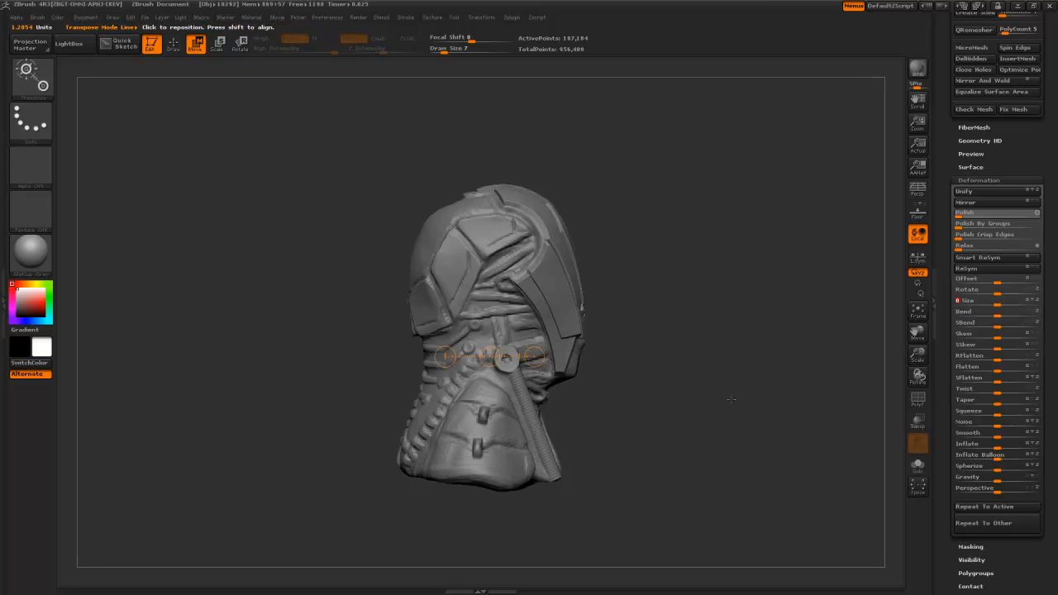
- Pull the cylinder out of the neck and slide it left onto the hose top
shift+drag(731, 399, 510, 378)
drag(413, 357, 381, 373)
drag(365, 431, 513, 430)
alt+drag(726, 420, 711, 496)
mouse_move(449, 348)
mouse_down()
mouse_move(495, 347)
mouse_move(526, 370)
mouse_up()
drag(681, 462, 641, 462)
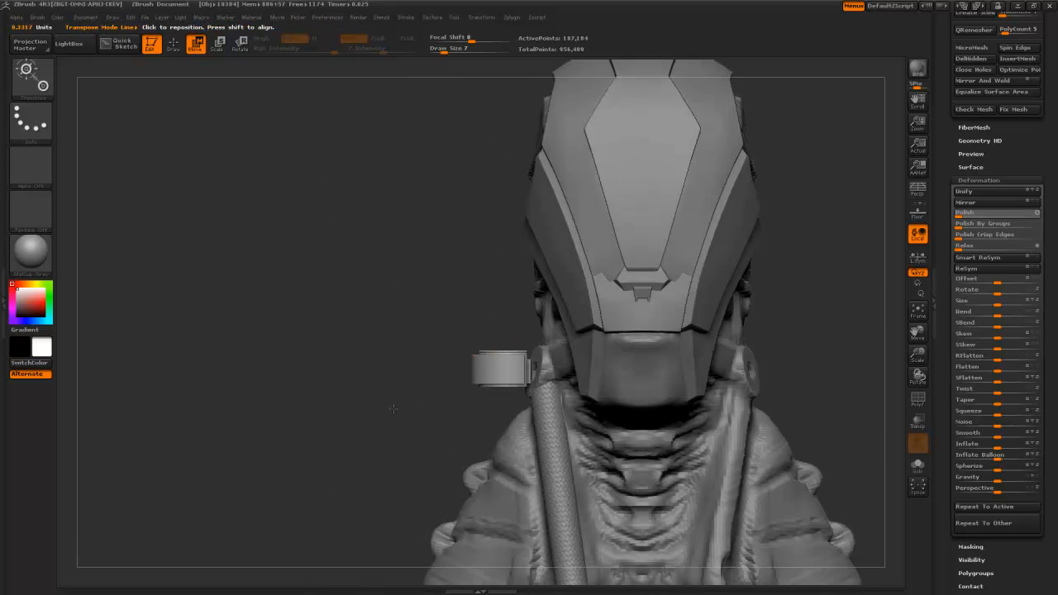
alt+drag(393, 410, 395, 463)
- Rotate the cylinder part with Transpose and move it to the left of the neck
key(e)
key(r)
key(e)
key(r)
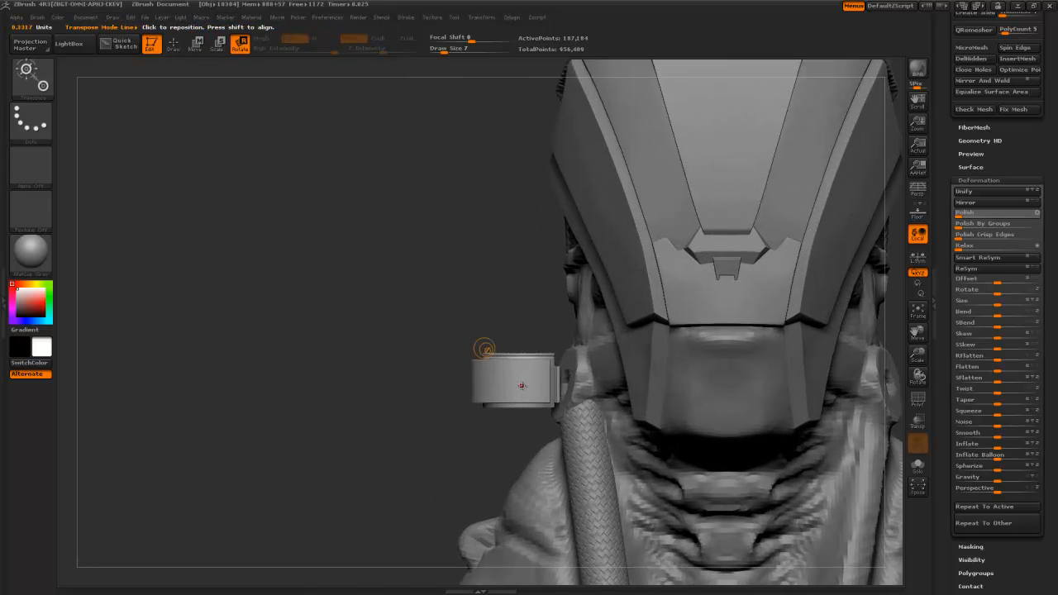
mouse_move(530, 382)
mouse_down()
mouse_move(472, 384)
mouse_move(522, 385)
mouse_move(522, 329)
mouse_move(447, 362)
mouse_move(478, 364)
mouse_move(508, 385)
mouse_move(483, 379)
mouse_move(496, 396)
mouse_move(489, 365)
mouse_move(528, 390)
mouse_move(585, 395)
mouse_up()
key(w)
drag(410, 386, 533, 383)
mouse_move(495, 351)
mouse_down()
mouse_move(456, 357)
mouse_move(424, 385)
mouse_move(448, 399)
mouse_move(444, 428)
mouse_up()
- Rotate the disc to face outward and shift it right against the neck
key(e)
key(r)
mouse_move(460, 382)
mouse_down()
mouse_move(447, 431)
mouse_move(438, 410)
mouse_move(431, 420)
mouse_move(453, 418)
mouse_up()
mouse_move(448, 369)
mouse_down()
mouse_move(423, 397)
mouse_move(462, 382)
mouse_up()
mouse_move(409, 362)
mouse_down()
mouse_move(441, 402)
mouse_move(409, 401)
mouse_move(439, 423)
mouse_up()
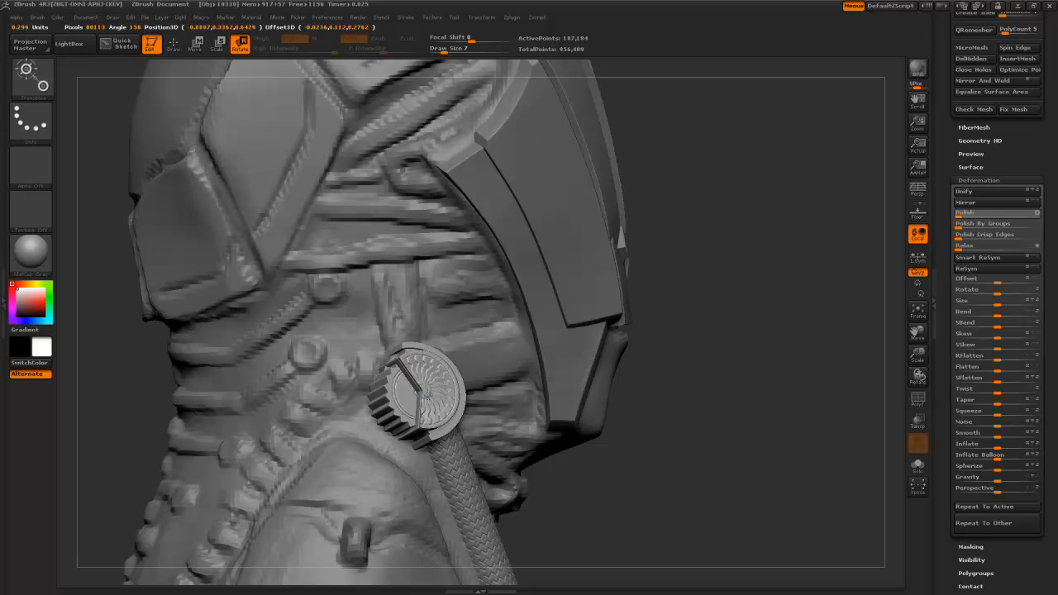
key(w)
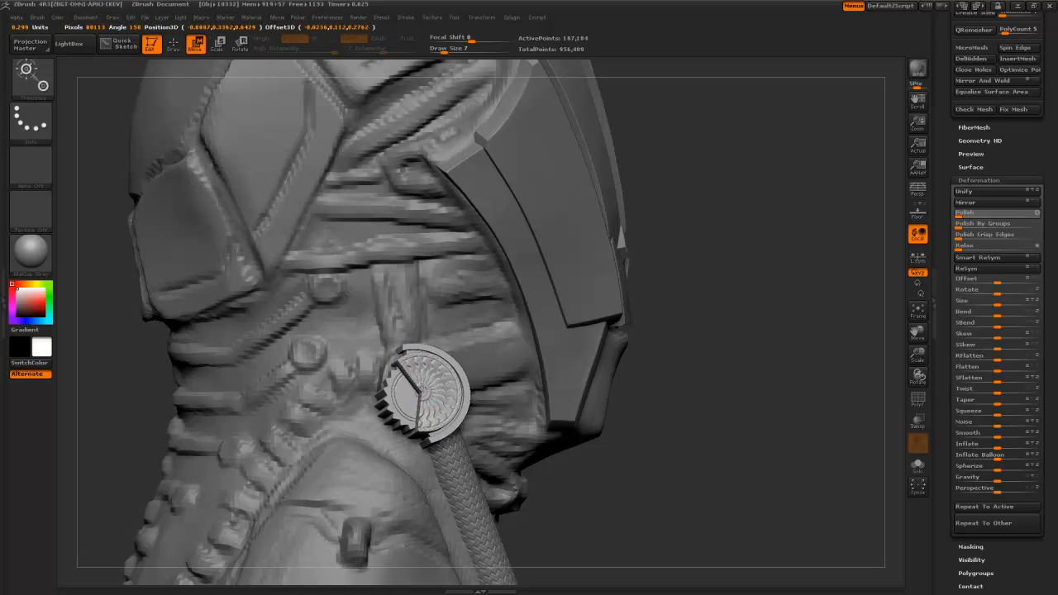
drag(728, 355, 571, 360)
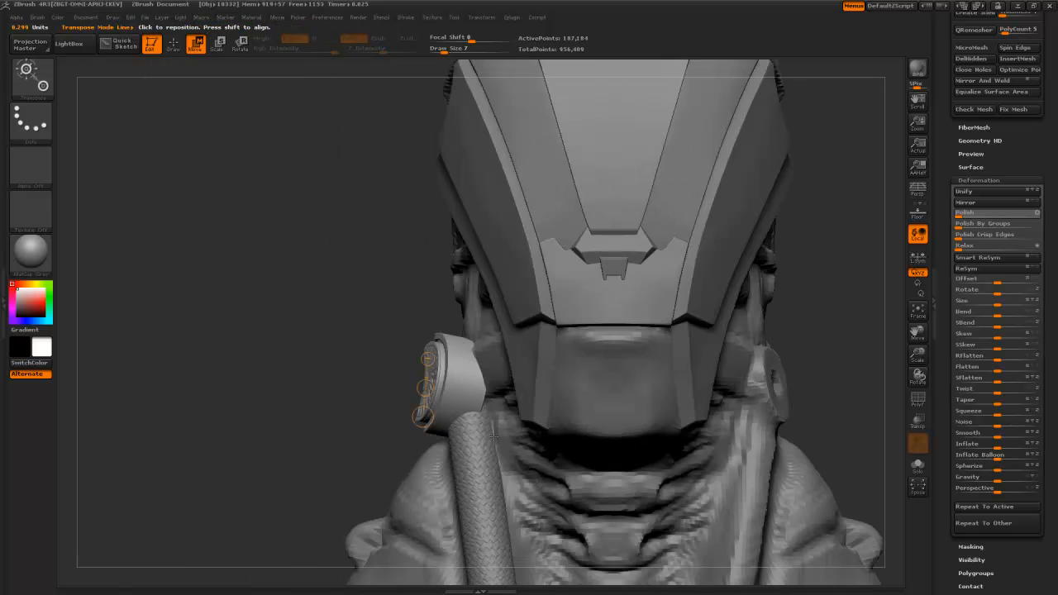
drag(425, 387, 445, 392)
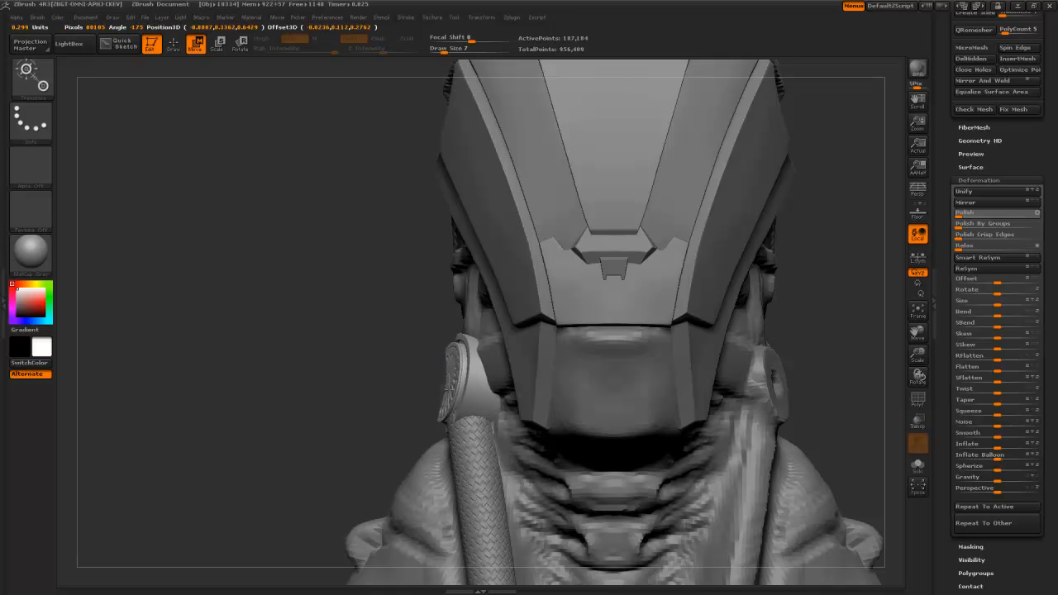
- Undo a trial widening of the disc and rotate it to face more forward
key(e)
mouse_move(473, 355)
mouse_down()
mouse_move(467, 420)
mouse_move(474, 388)
mouse_up()
key(ctrl+z)
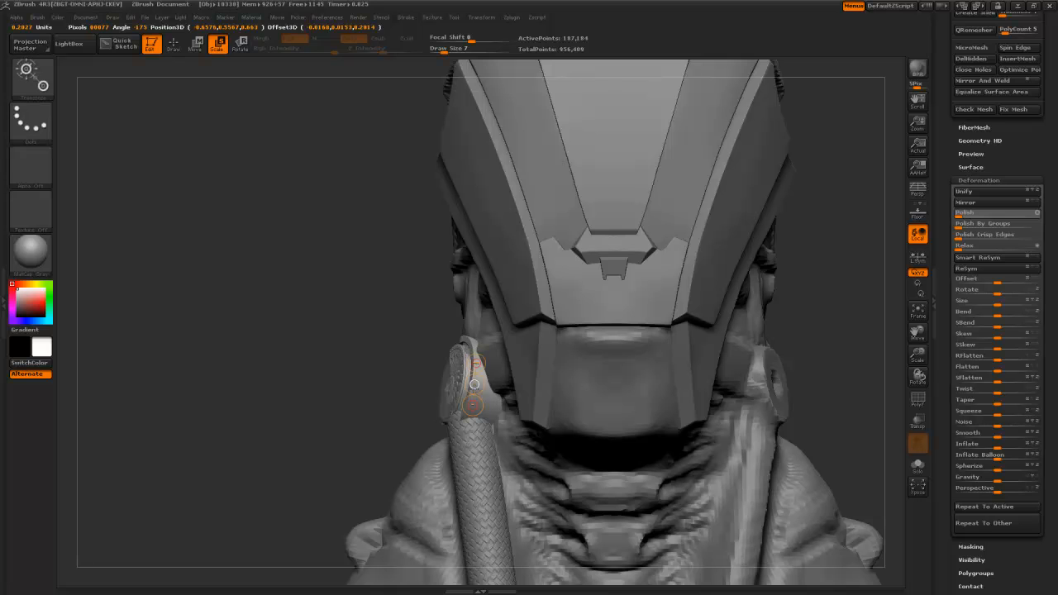
key(r)
drag(476, 380, 460, 382)
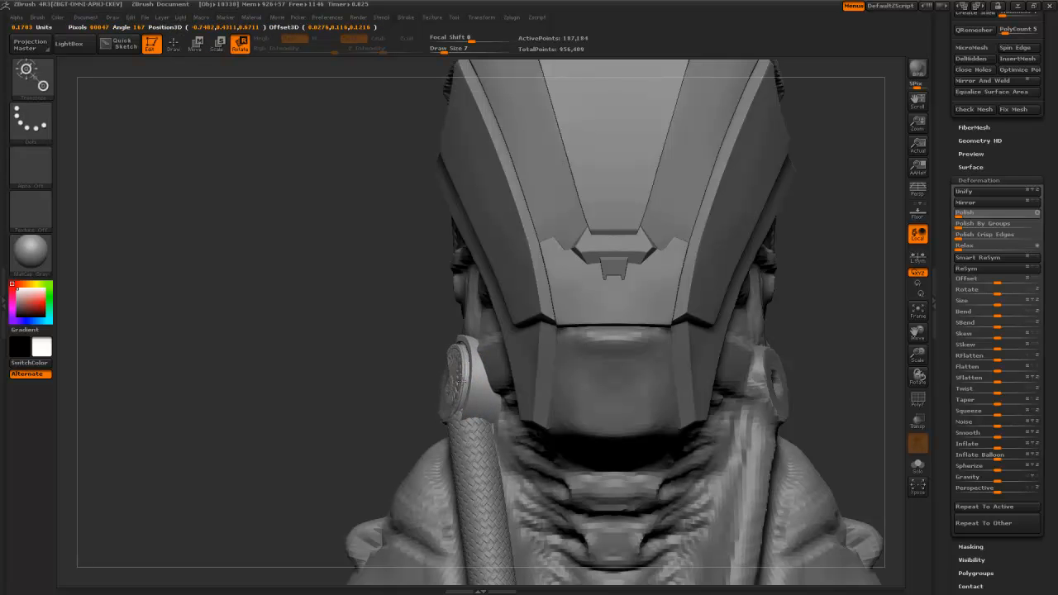
key(w)
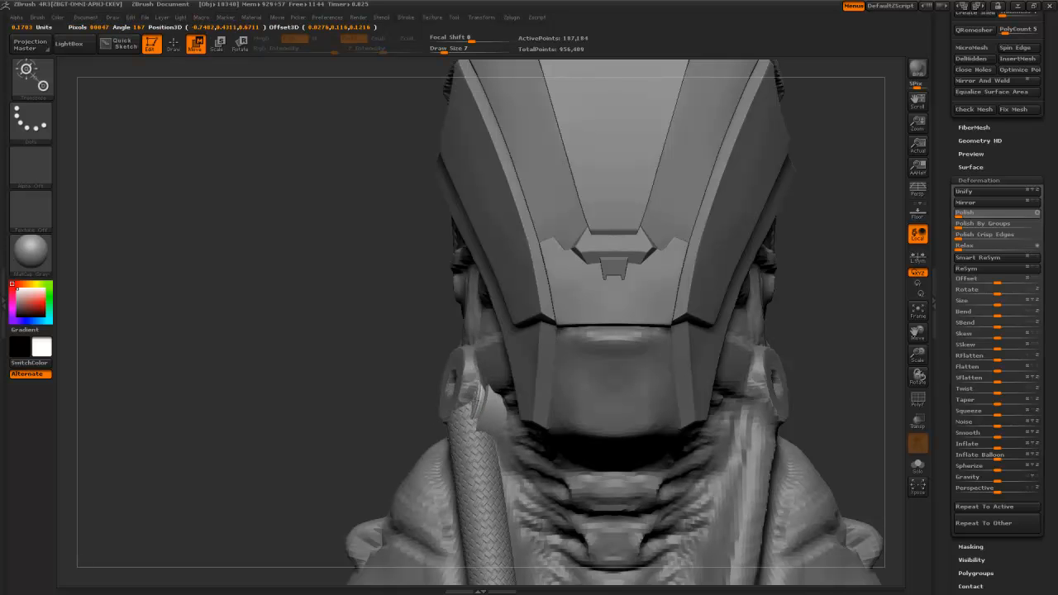
alt+drag(362, 389, 364, 426)
- Rotate the disc along its vertical axis and nudge it left and up onto the hose top
key(r)
mouse_move(468, 337)
mouse_down()
mouse_move(468, 393)
mouse_move(468, 372)
mouse_move(495, 382)
mouse_move(474, 380)
mouse_up()
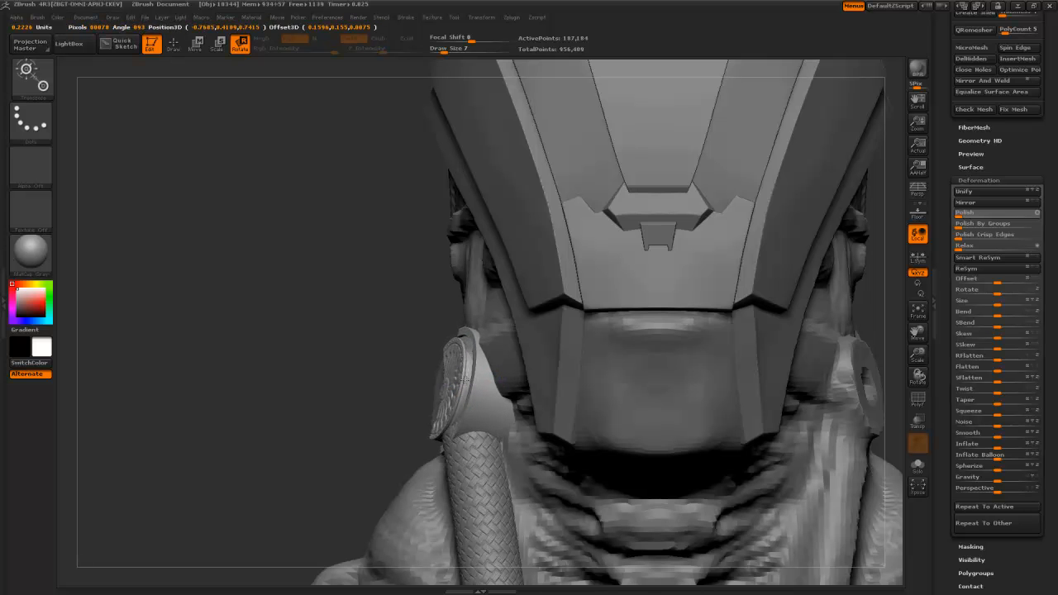
key(e)
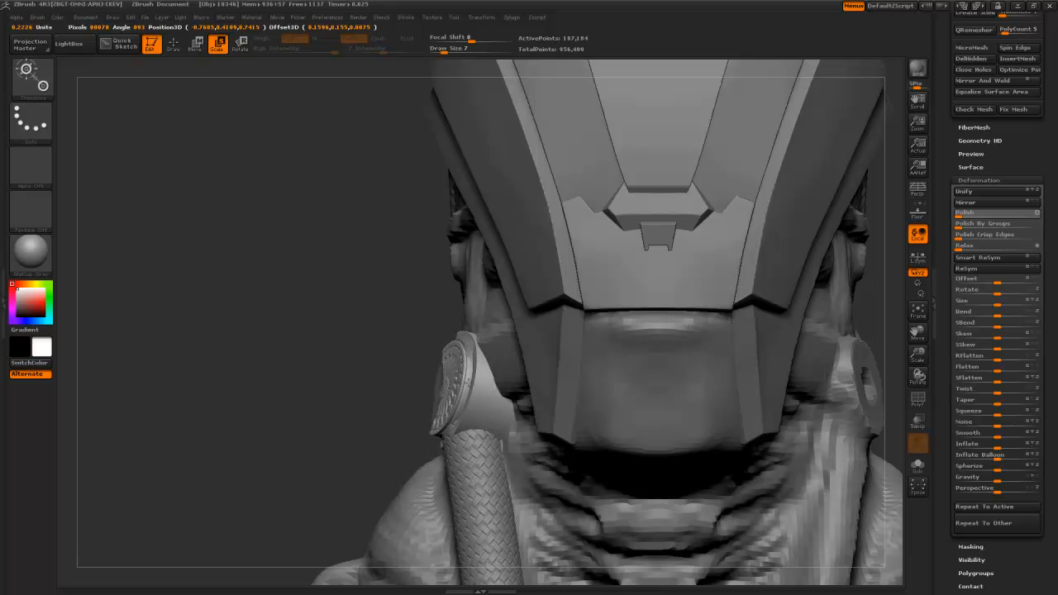
key(w)
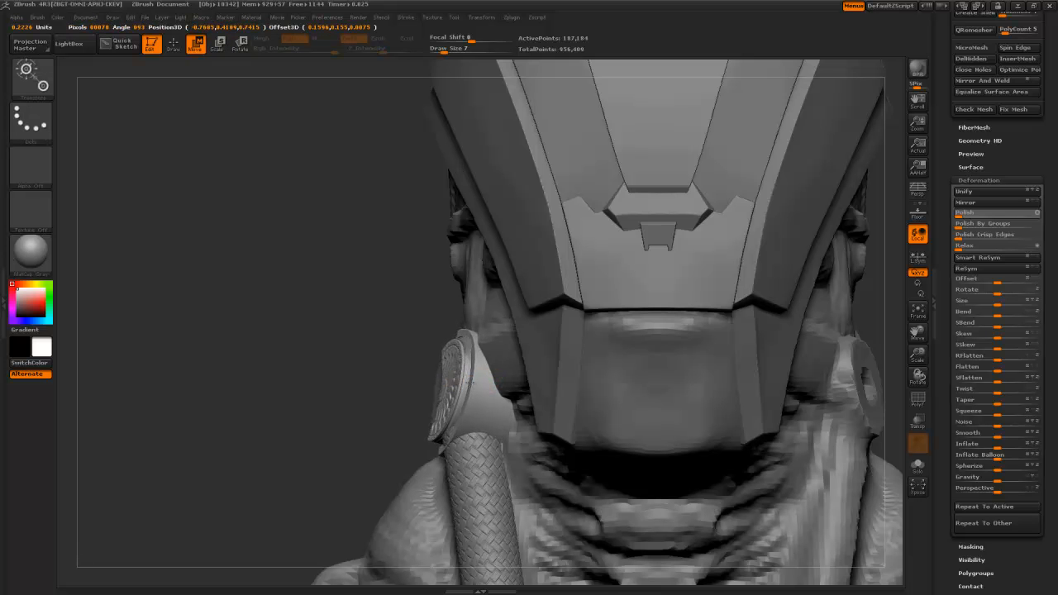
drag(371, 385, 504, 390)
drag(330, 392, 382, 394)
drag(661, 521, 579, 484)
drag(448, 380, 433, 382)
drag(694, 458, 625, 455)
drag(327, 443, 434, 406)
right_drag(434, 406, 304, 430)
- On robotHead, build up clay around the round joint with ClayBuildup and smooth the ridge beside it
alt+click(301, 431)
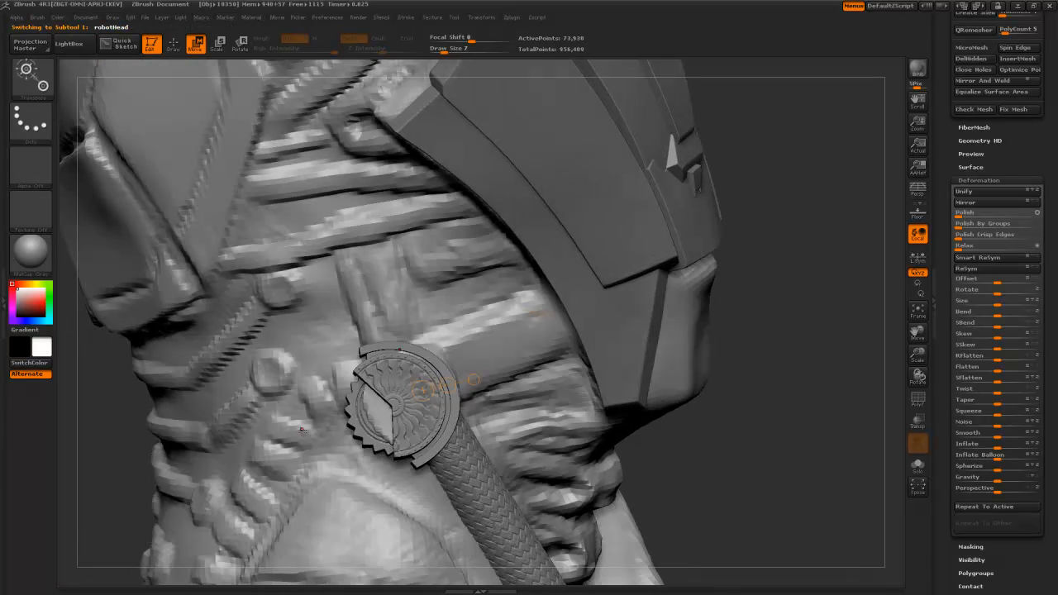
key(q)
key(b)
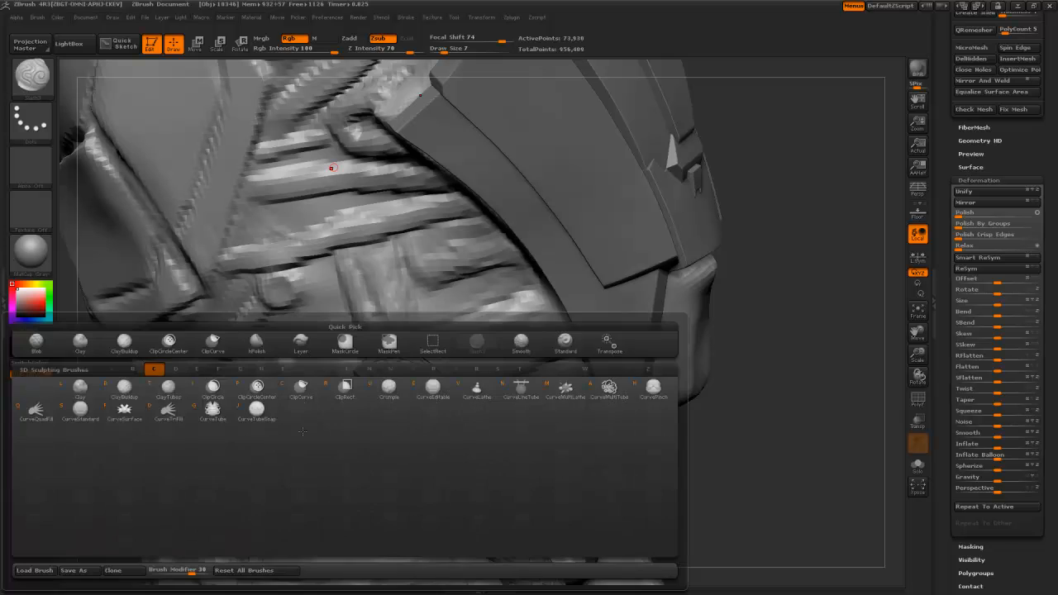
key(c)
key(b)
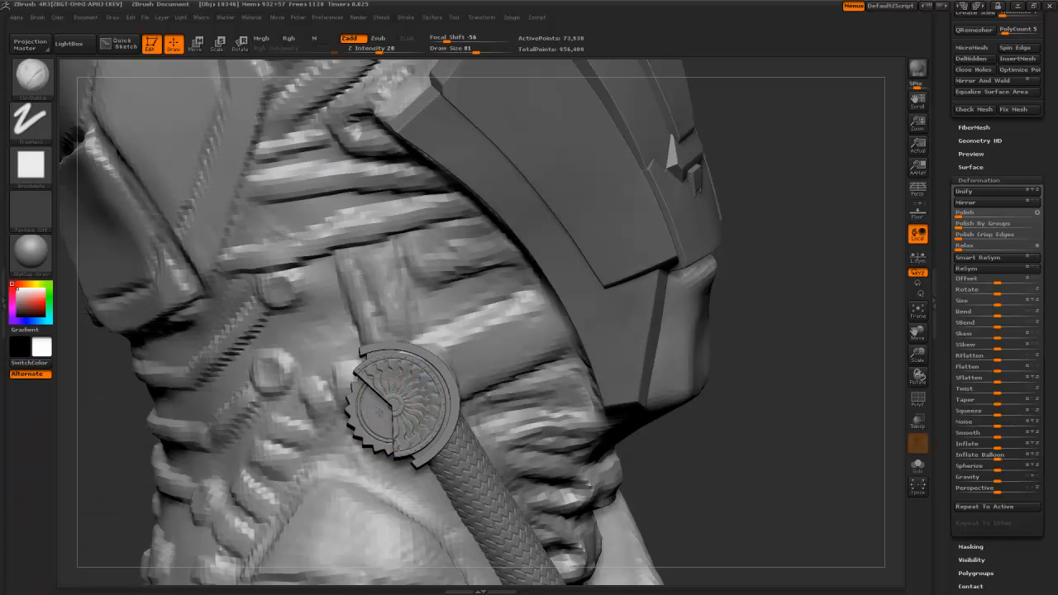
mouse_move(397, 377)
mouse_down()
mouse_move(406, 366)
mouse_move(418, 374)
mouse_up()
drag(701, 480, 784, 488)
mouse_move(360, 386)
mouse_down()
mouse_move(373, 366)
mouse_move(352, 393)
mouse_up()
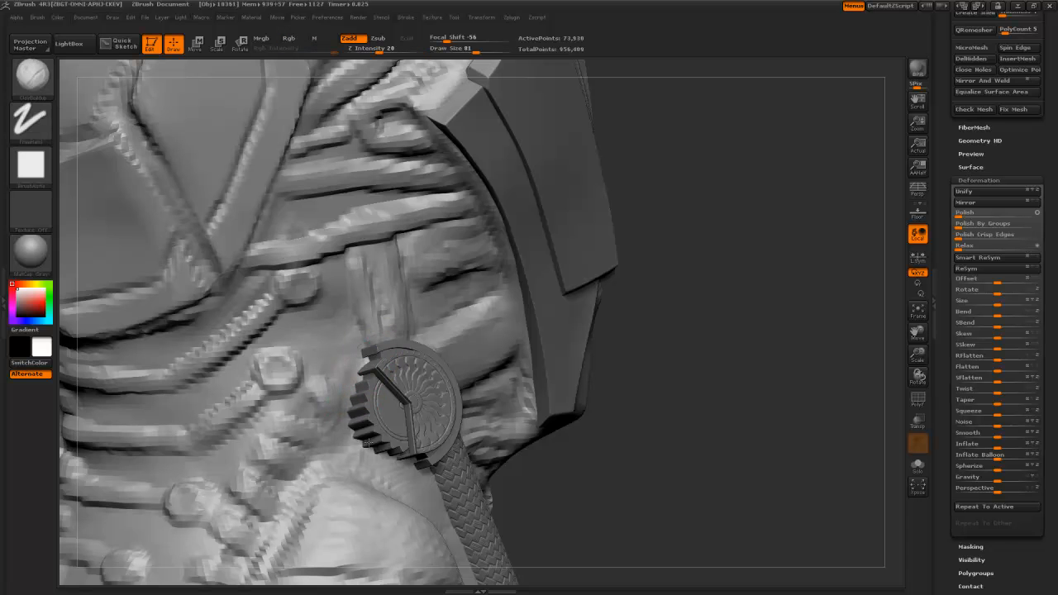
drag(380, 452, 368, 438)
drag(346, 395, 323, 395)
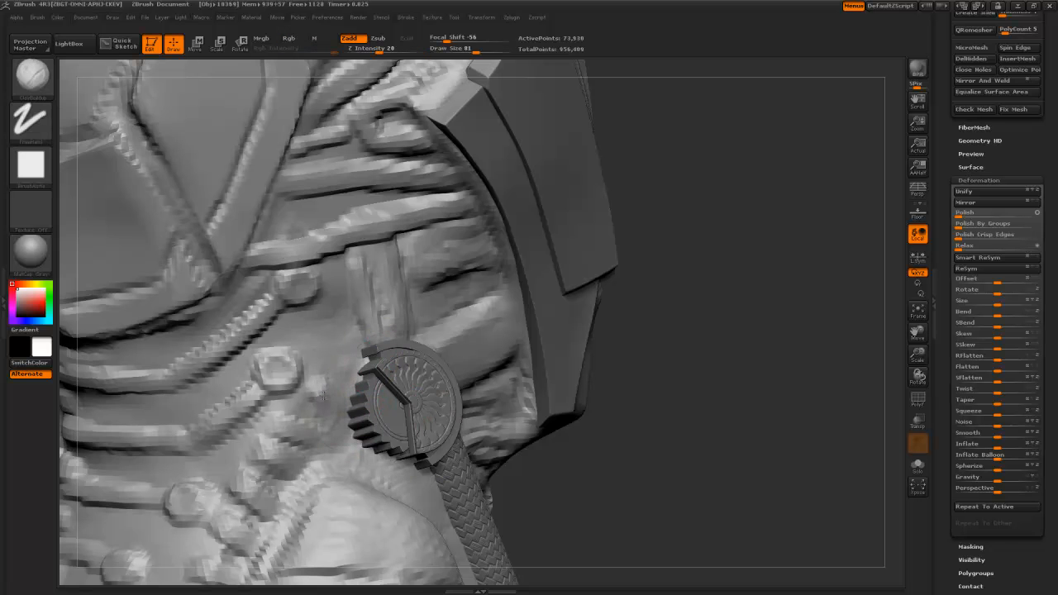
- Add more clay beside the joint from a three-quarter view, then reselect cog001
alt+drag(552, 512, 486, 244)
alt+drag(463, 460, 471, 420)
drag(471, 419, 307, 358)
alt+drag(309, 223, 295, 400)
mouse_move(396, 326)
mouse_down()
mouse_move(395, 308)
mouse_move(400, 329)
mouse_up()
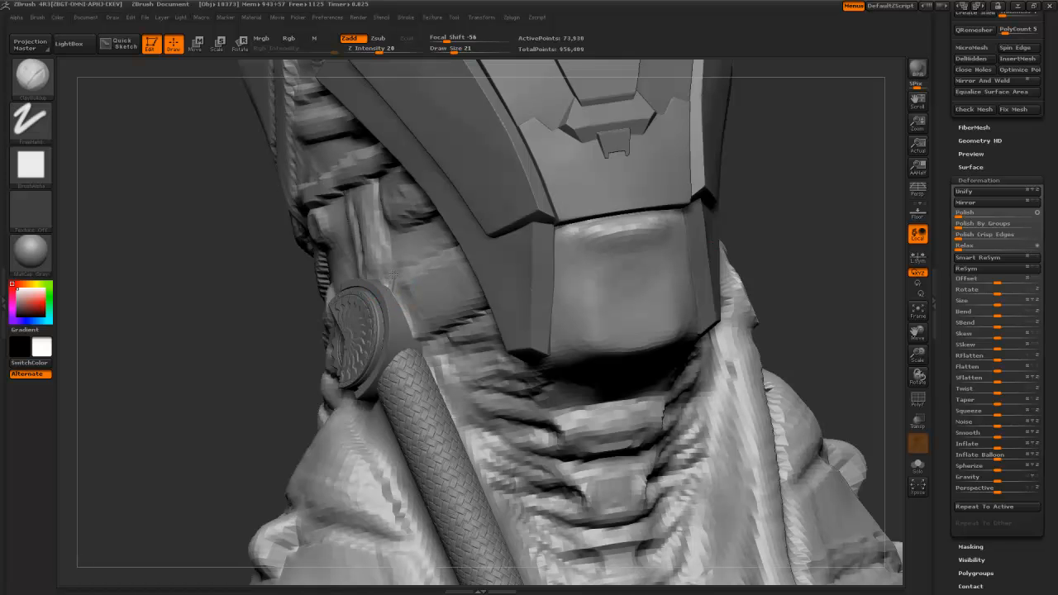
drag(289, 303, 378, 281)
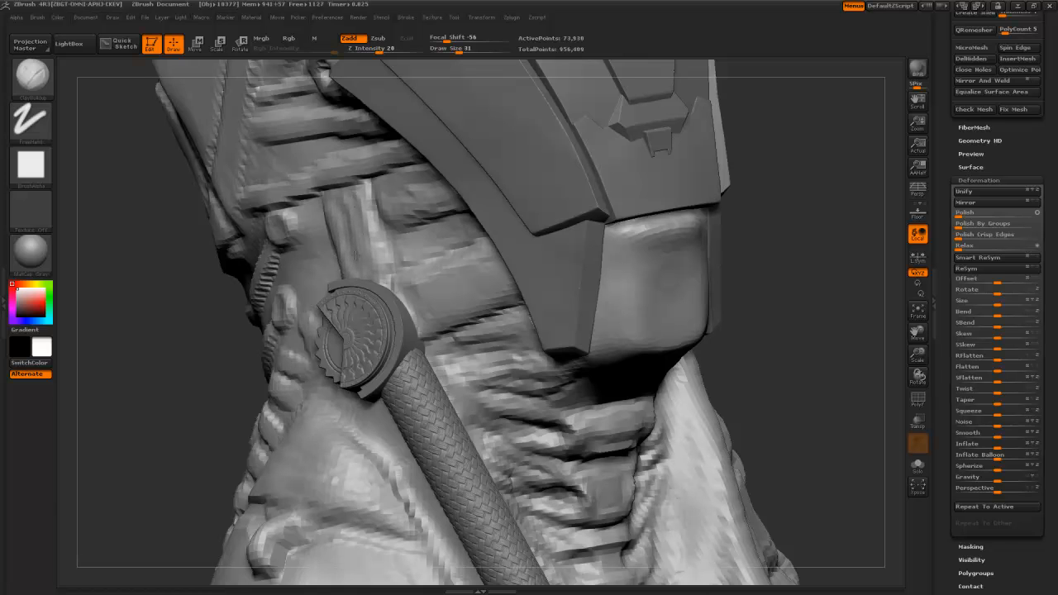
drag(228, 372, 170, 383)
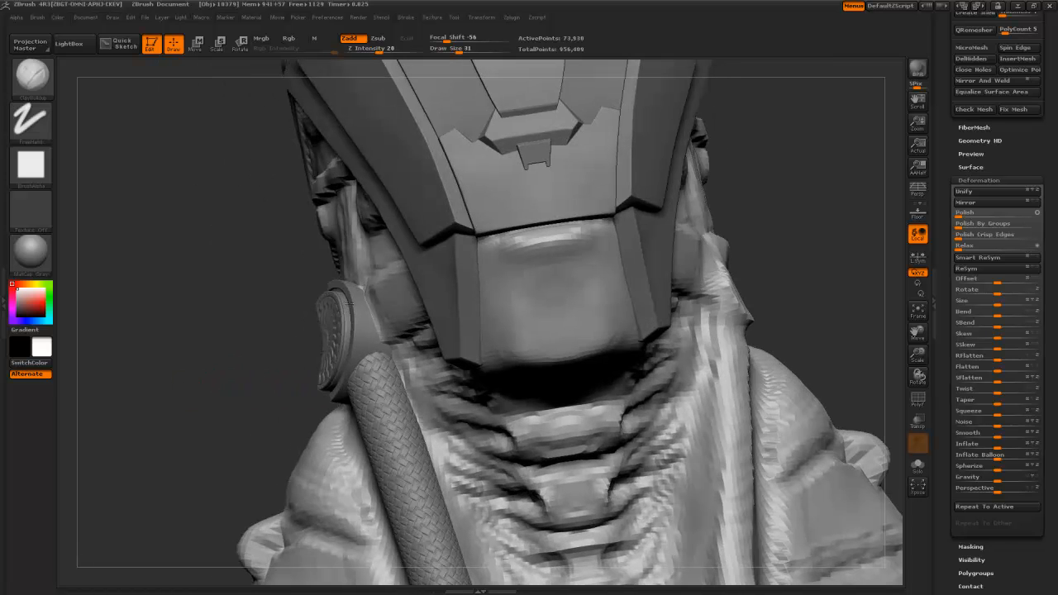
alt+click(341, 313)
- Tilt the cog disc slightly against the neck collar with Rotate transpose lines
drag(246, 352, 376, 423)
key(r)
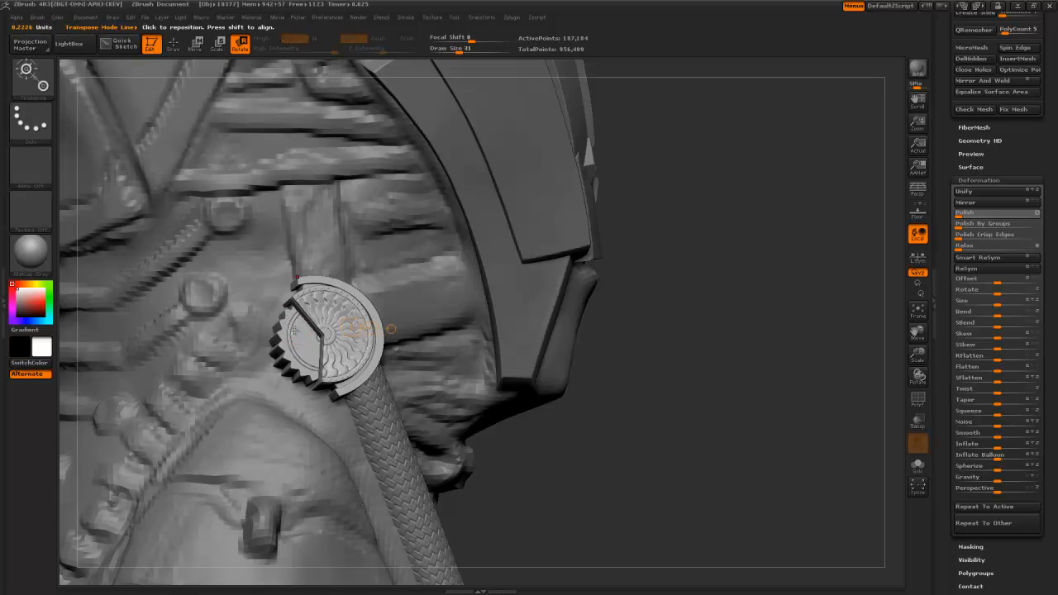
drag(594, 461, 576, 473)
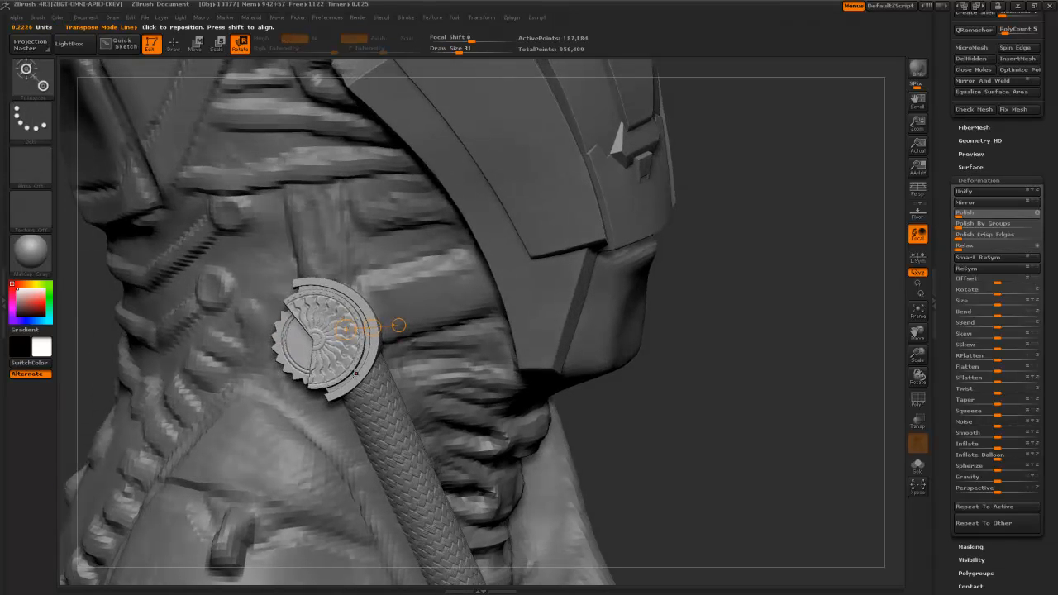
drag(346, 394, 313, 292)
drag(639, 429, 372, 347)
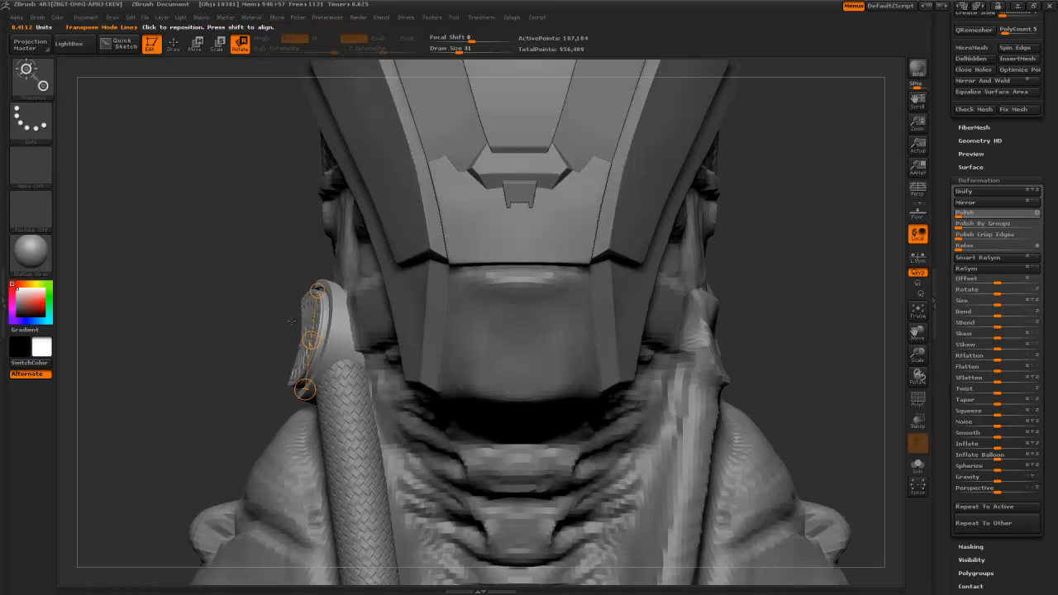
mouse_move(340, 296)
mouse_down()
mouse_move(334, 355)
mouse_move(337, 326)
mouse_up()
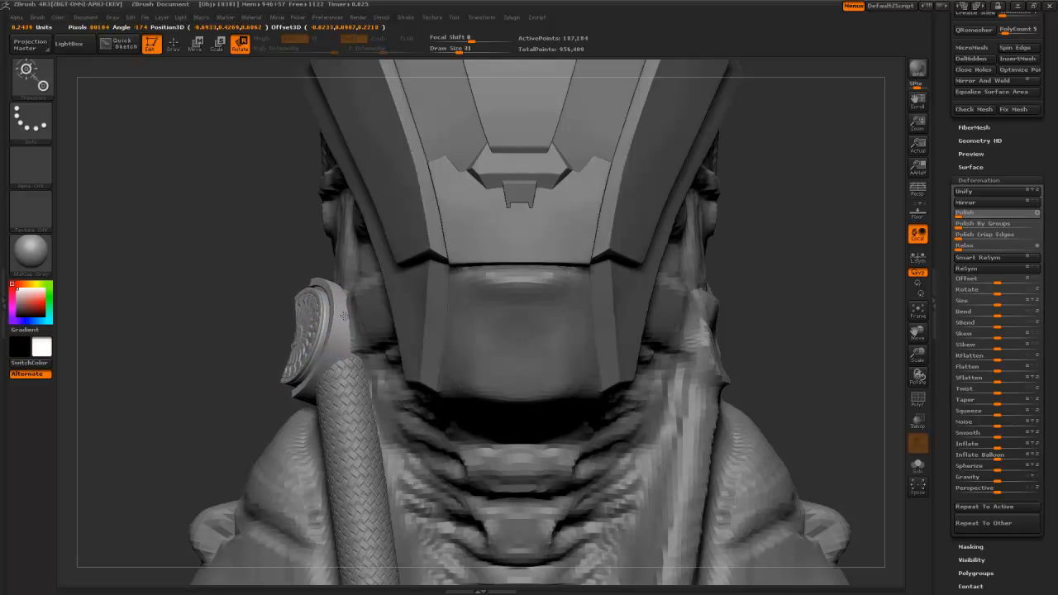
drag(343, 318, 324, 324)
drag(234, 337, 392, 336)
drag(326, 324, 430, 446)
- Return to Draw mode and frame the bust, zooming in on the neck and chin
key(q)
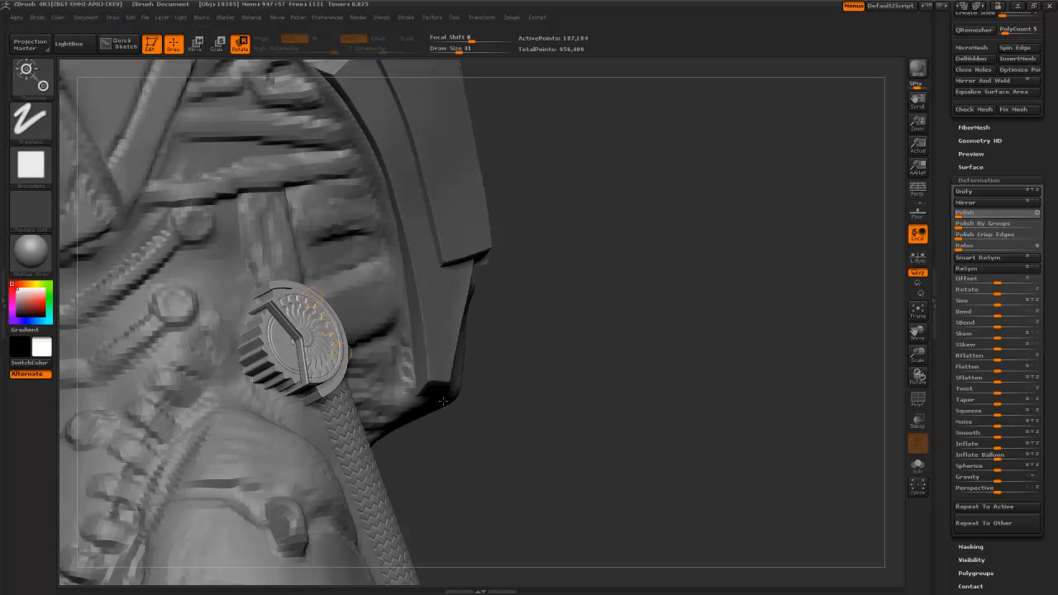
key(f)
alt+drag(454, 252, 460, 291)
alt+drag(466, 409, 404, 393)
alt+drag(237, 299, 375, 325)
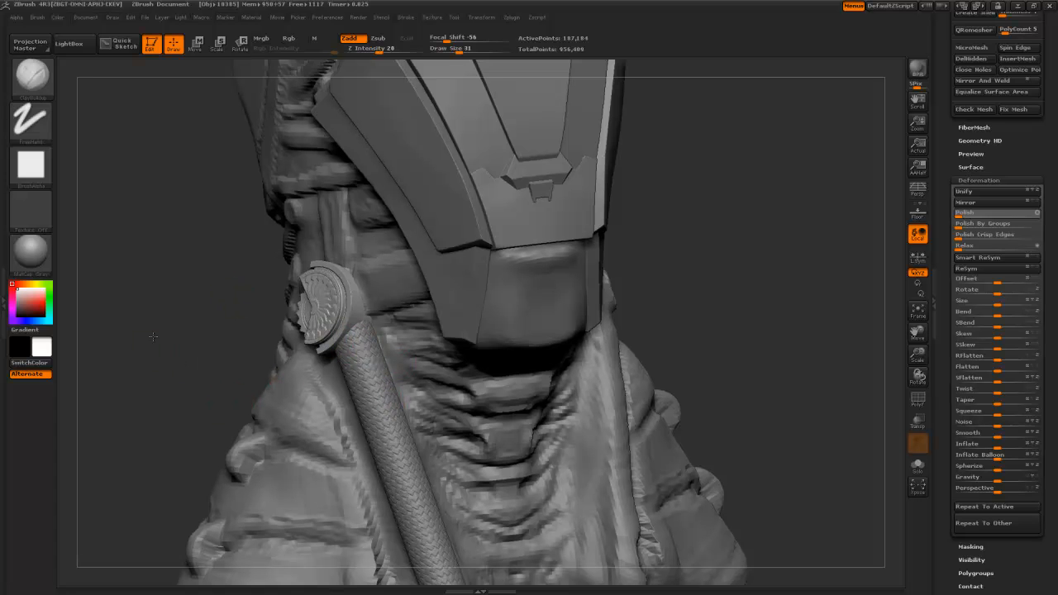
drag(302, 364, 289, 334)
drag(943, 144, 941, 321)
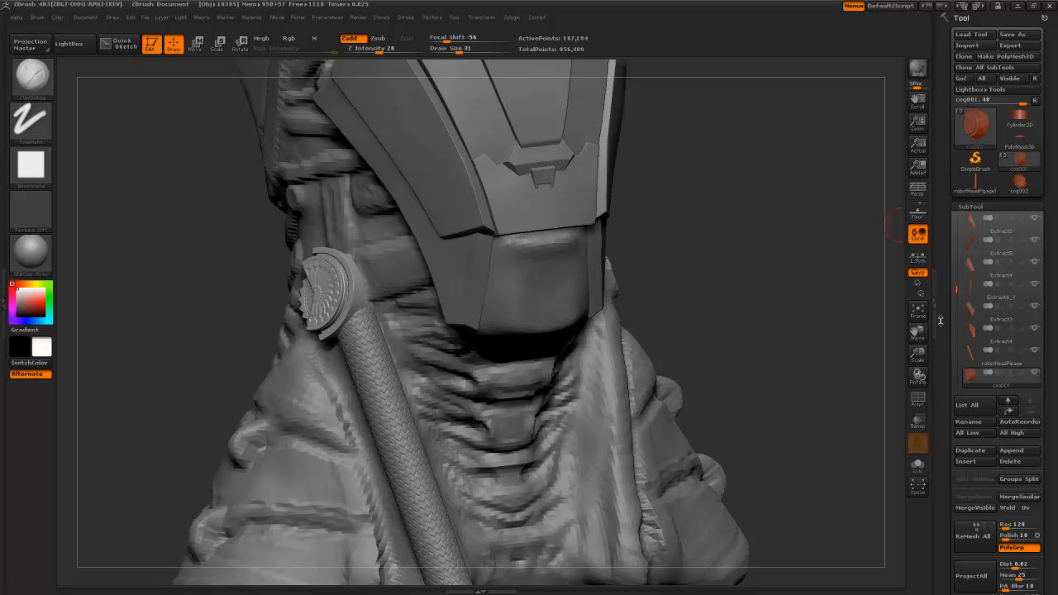
- Load the Cylinder3D primitive, center it on the canvas and switch to Move mode
drag(940, 321, 941, 358)
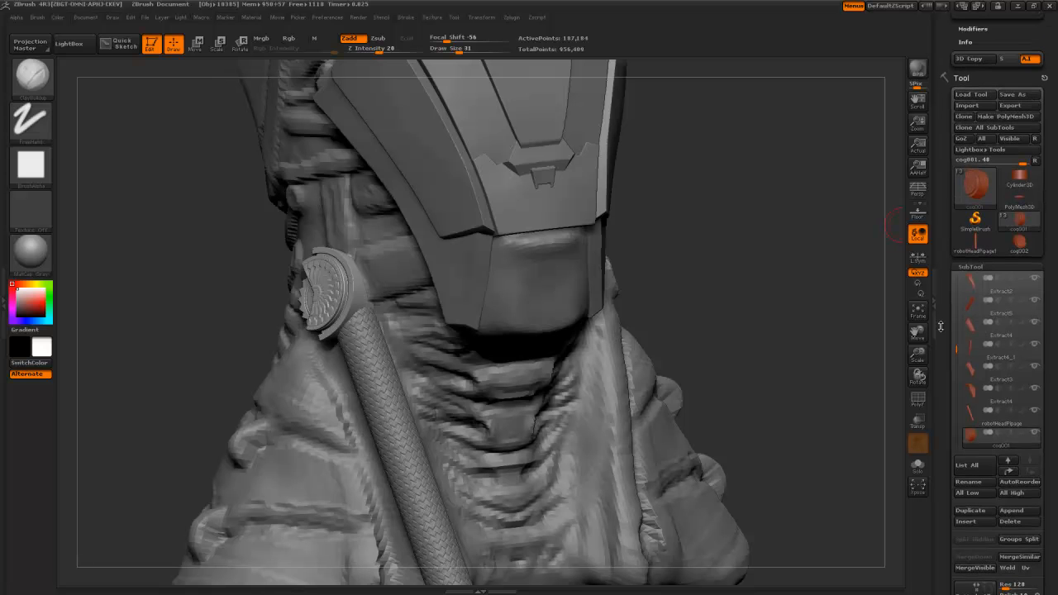
click(1022, 160)
shift+drag(708, 371, 713, 373)
alt+drag(713, 397, 684, 291)
alt+drag(685, 291, 680, 383)
key(w)
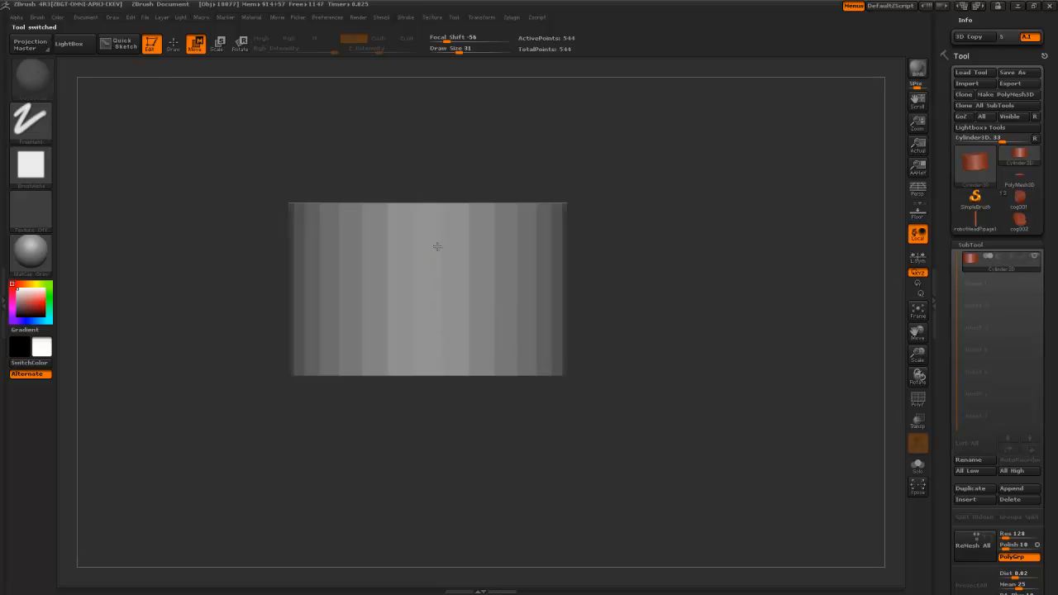
alt+drag(602, 396, 499, 267)
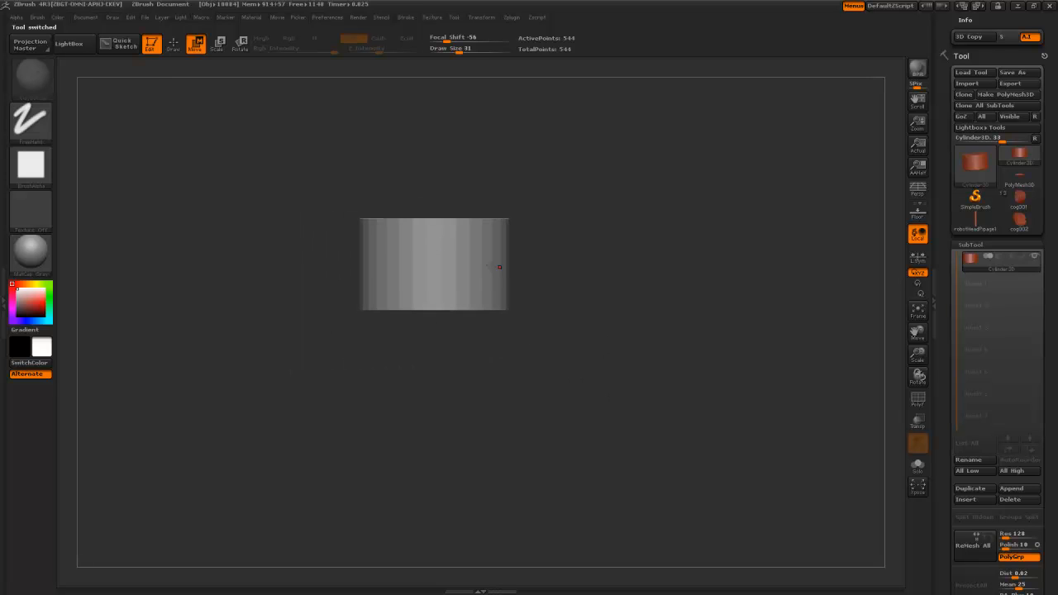
- Convert the cylinder to a PolyMesh3D, stretch it taller and DynaMesh it at low resolution
click(1012, 96)
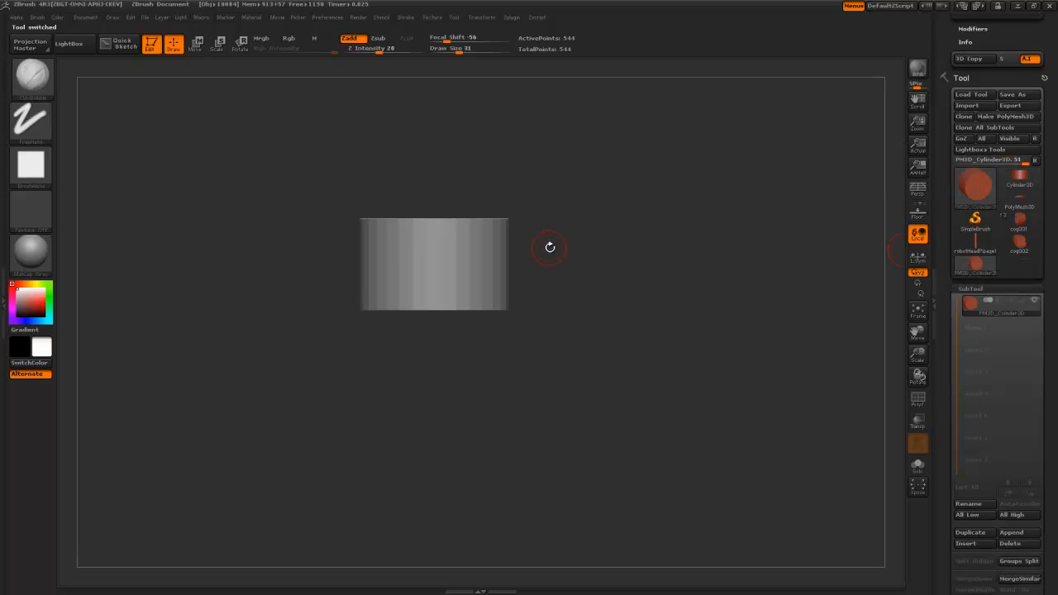
drag(444, 286, 447, 310)
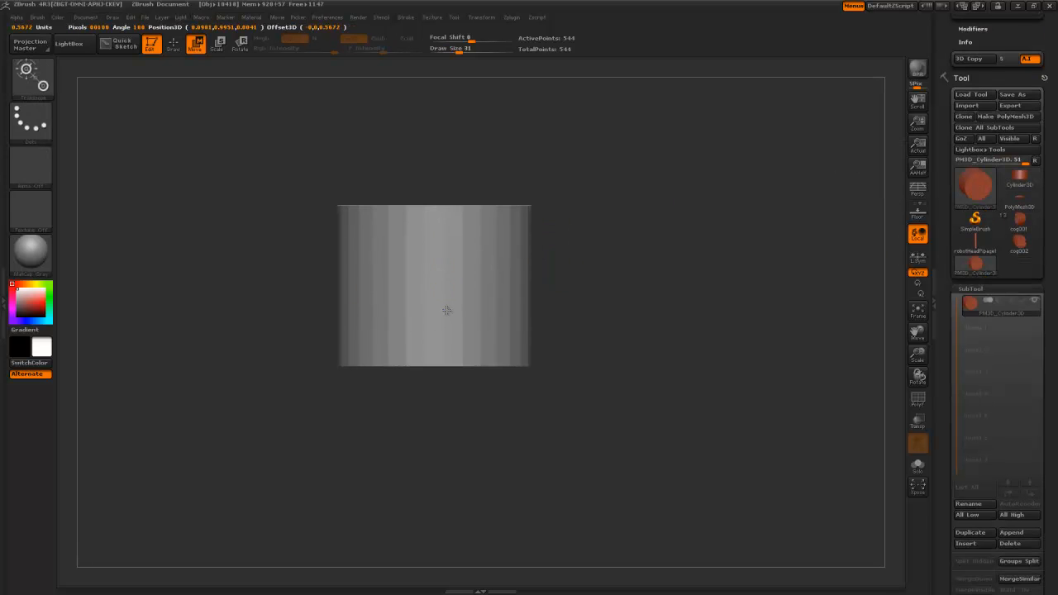
drag(955, 390, 967, 272)
click(971, 256)
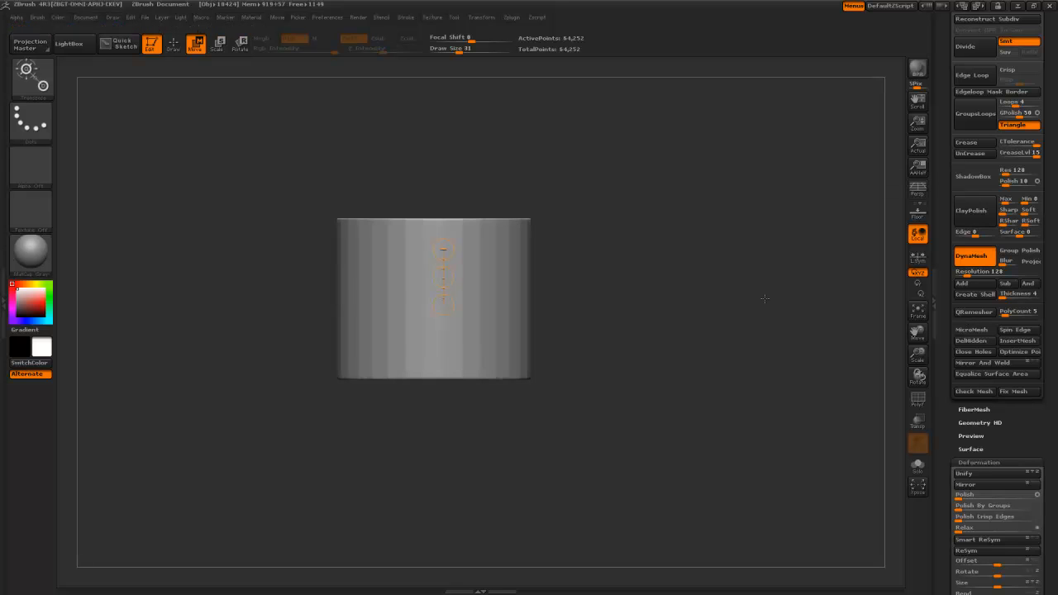
key(ctrl+z)
drag(967, 275, 958, 274)
click(963, 262)
key(ctrl+z)
click(971, 257)
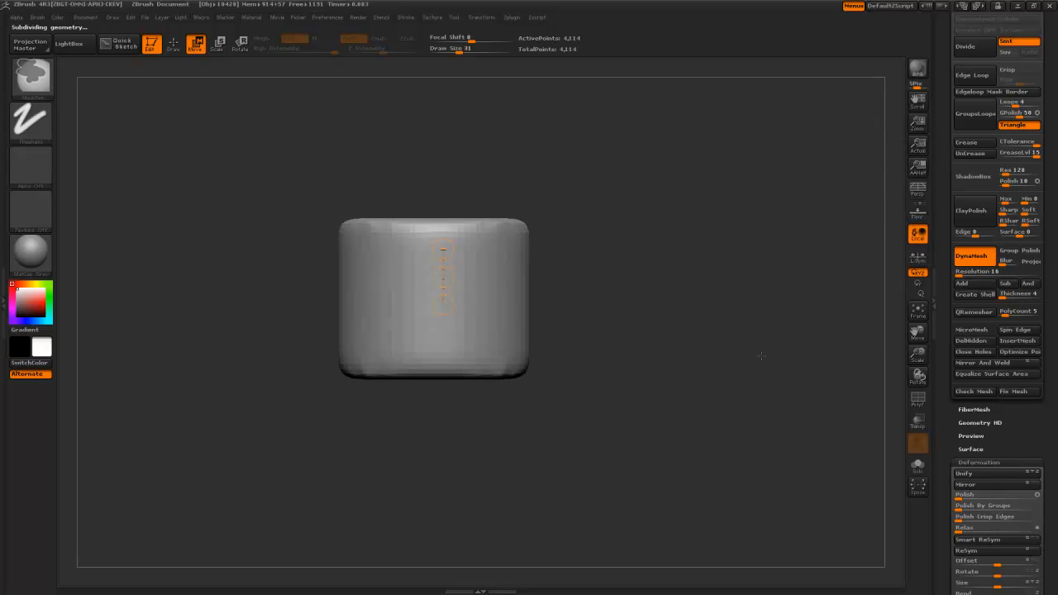
- Slice the cylinder's top and bottom flat with ClipCurve, then subdivide it
key(b)
key(c)
ctrl+shift+drag(272, 232, 682, 232)
ctrl+shift+drag(670, 348, 192, 350)
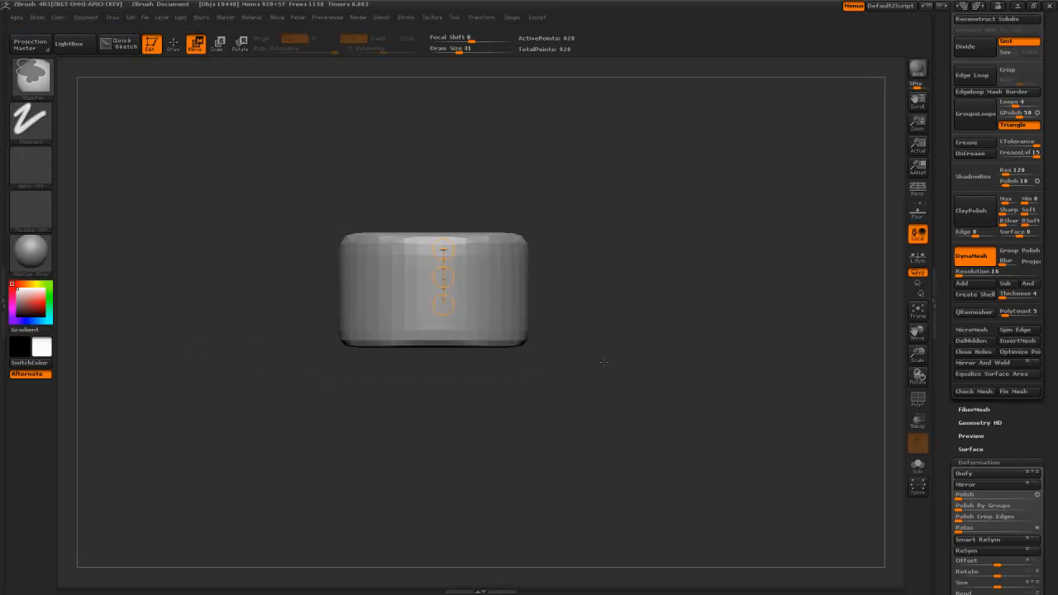
key(ctrl+d)
mouse_move(645, 309)
alt+mouse_down()
mouse_move(629, 321)
mouse_move(622, 363)
alt+mouse_up()
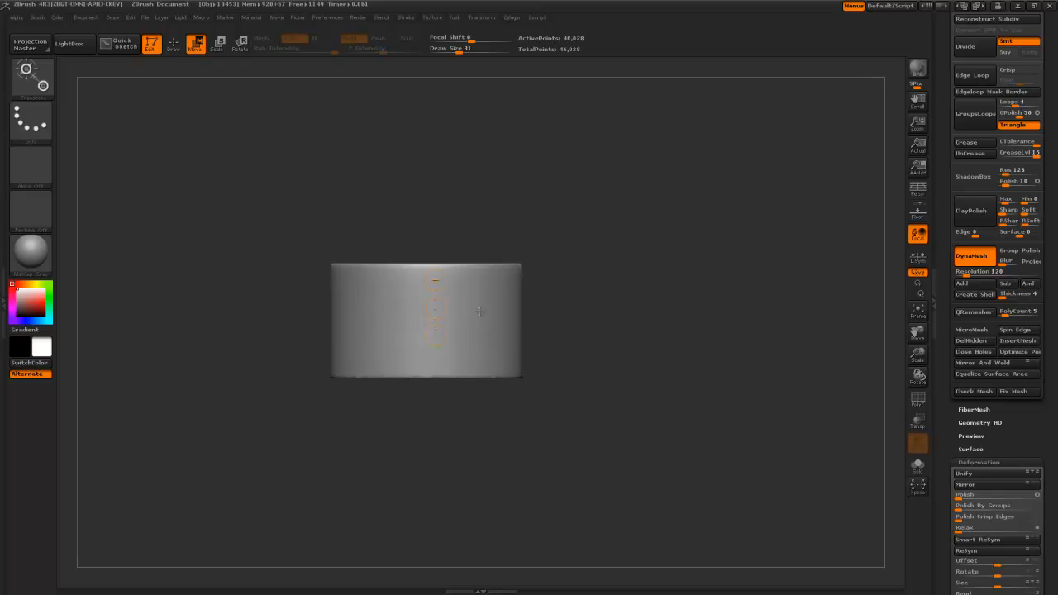
- Remesh the cylinder at resolution 104 and clip its top and bottom flat again
drag(967, 275, 964, 275)
ctrl+drag(700, 276, 692, 347)
mouse_move(274, 280)
ctrl+shift+mouse_down()
mouse_move(574, 280)
mouse_move(581, 261)
ctrl+shift+mouse_up()
mouse_move(573, 342)
ctrl+shift+mouse_down()
mouse_move(274, 352)
mouse_move(275, 368)
ctrl+shift+mouse_up()
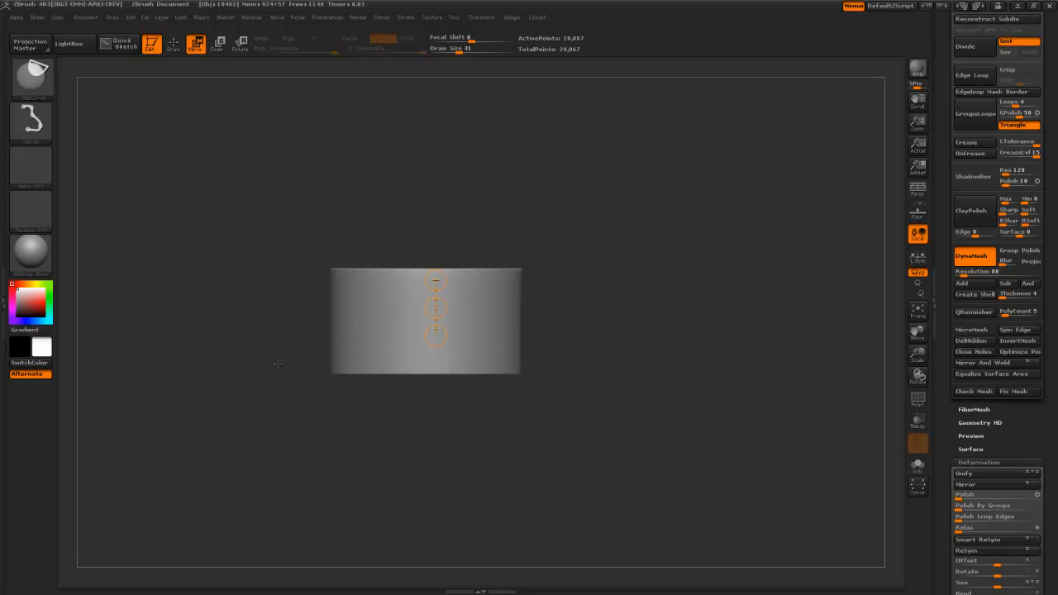
mouse_move(286, 313)
mouse_down()
mouse_move(288, 403)
mouse_move(293, 336)
mouse_up()
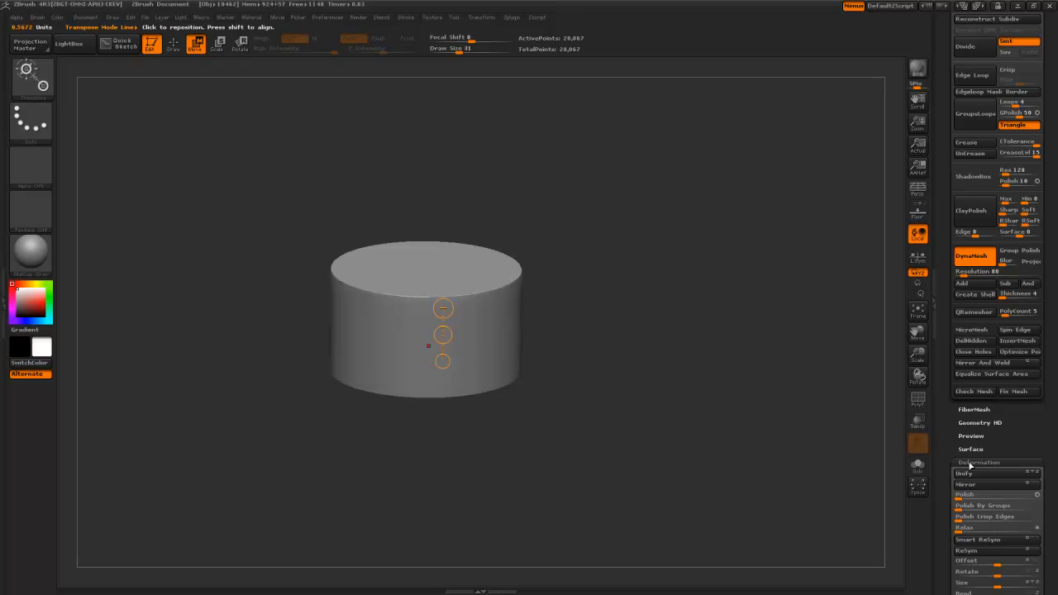
- Nudge Polish and re-clip the cylinder's top and bottom flat from a side view
drag(959, 499, 964, 500)
shift+drag(736, 434, 731, 405)
ctrl+shift+drag(297, 276, 557, 279)
mouse_move(630, 373)
ctrl+shift+mouse_down()
mouse_move(236, 373)
mouse_move(224, 362)
ctrl+shift+mouse_up()
mouse_move(595, 272)
ctrl+shift+mouse_down()
mouse_move(231, 278)
mouse_move(898, 255)
mouse_move(597, 284)
mouse_move(604, 295)
mouse_move(449, 279)
mouse_move(287, 355)
mouse_move(284, 372)
ctrl+shift+mouse_up()
ctrl+shift+drag(276, 284, 618, 266)
- Mask a band across the cylinder's middle, adjusting its lower edge
ctrl+drag(304, 298, 583, 348)
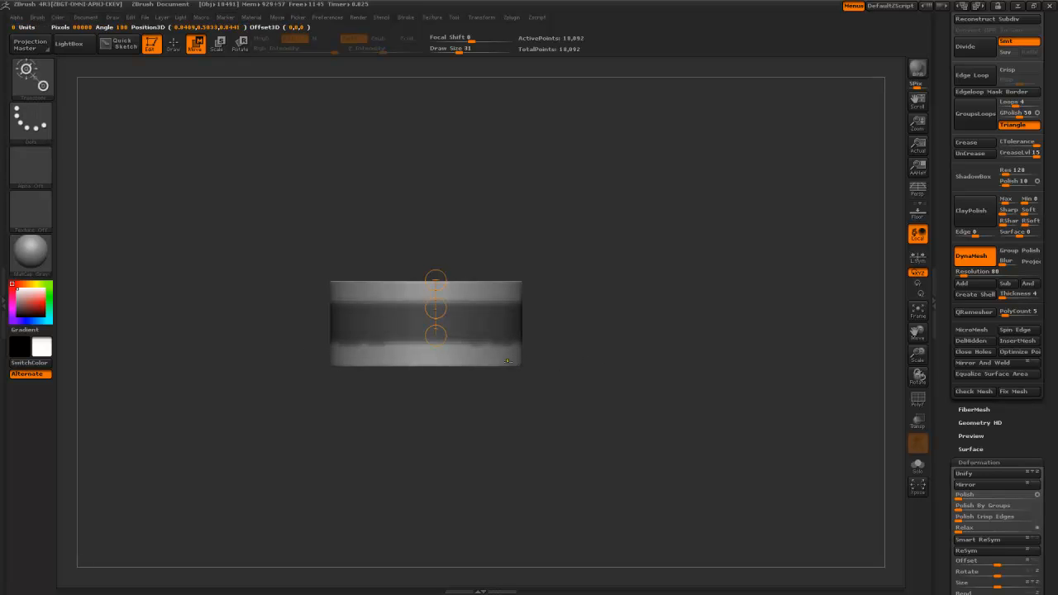
alt+drag(612, 349, 619, 361)
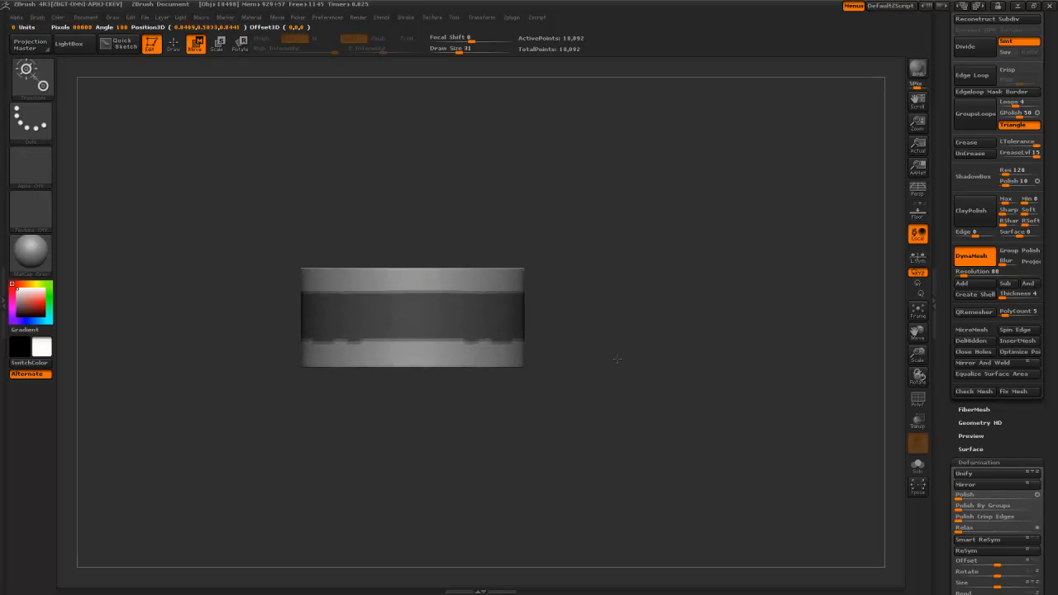
key(q)
mouse_move(241, 328)
ctrl+mouse_down()
mouse_move(472, 354)
mouse_move(562, 342)
ctrl+mouse_up()
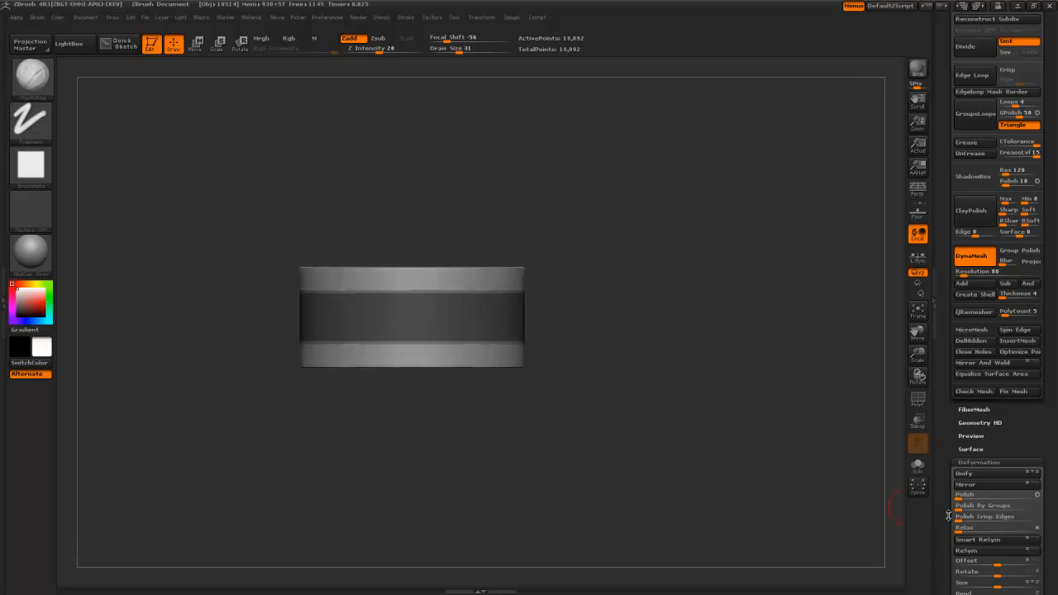
- Invert the mask, Inflate the middle band to about -25, then clear the mask
ctrl+click(888, 514)
click(943, 478)
click(943, 478)
scroll(956, 446, down, 5)
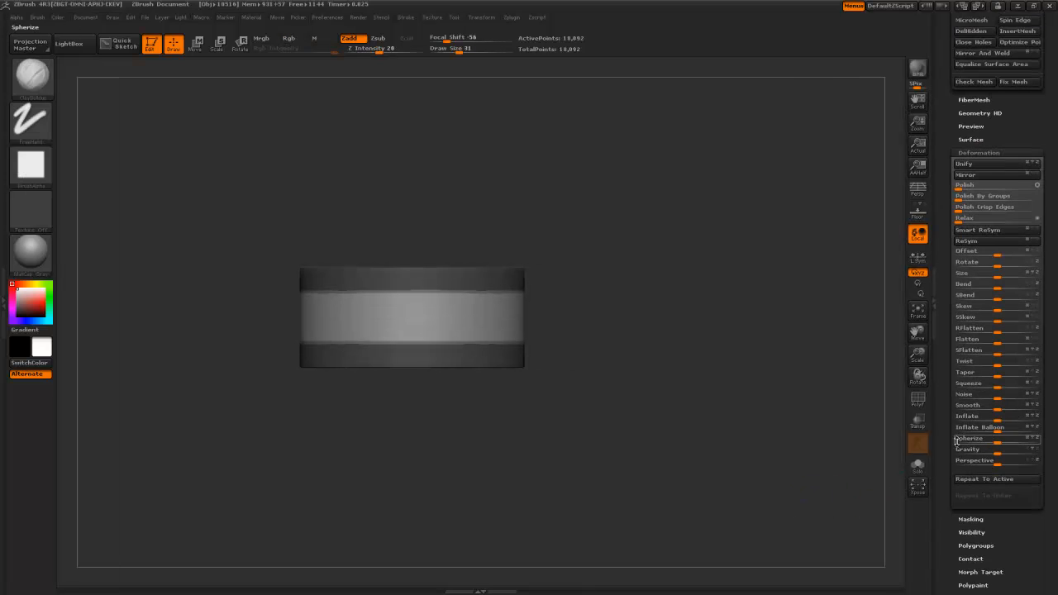
drag(998, 418, 981, 422)
ctrl+drag(765, 412, 741, 415)
- Orbit the drum to inspect its underside and top
mouse_move(654, 392)
mouse_down()
mouse_move(646, 355)
mouse_move(654, 331)
mouse_move(698, 416)
mouse_move(698, 526)
mouse_move(686, 529)
mouse_move(702, 589)
mouse_move(678, 531)
mouse_move(662, 377)
mouse_up()
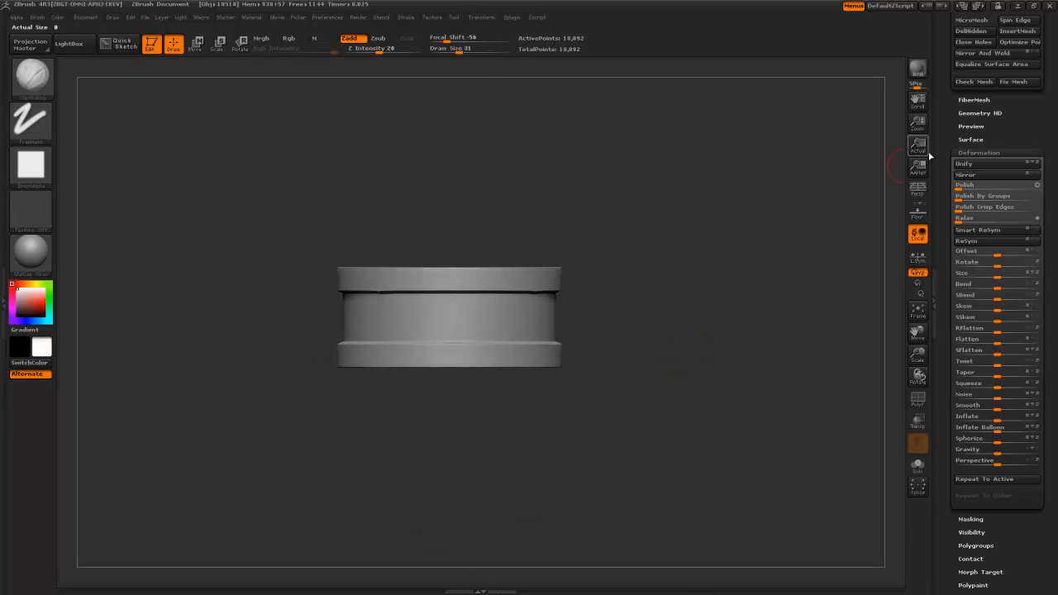
click(511, 284)
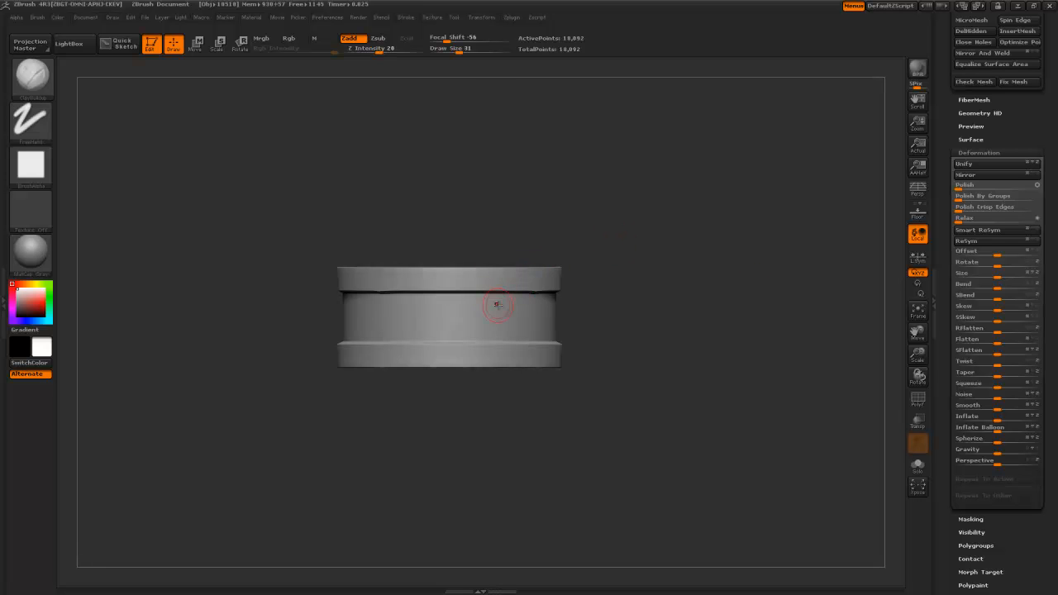
right_drag(496, 304, 436, 347)
click(940, 234)
- Enable radial symmetry on the Z axis with RadialCount 12, turning off X symmetry
click(1050, 234)
drag(954, 113, 975, 317)
click(960, 286)
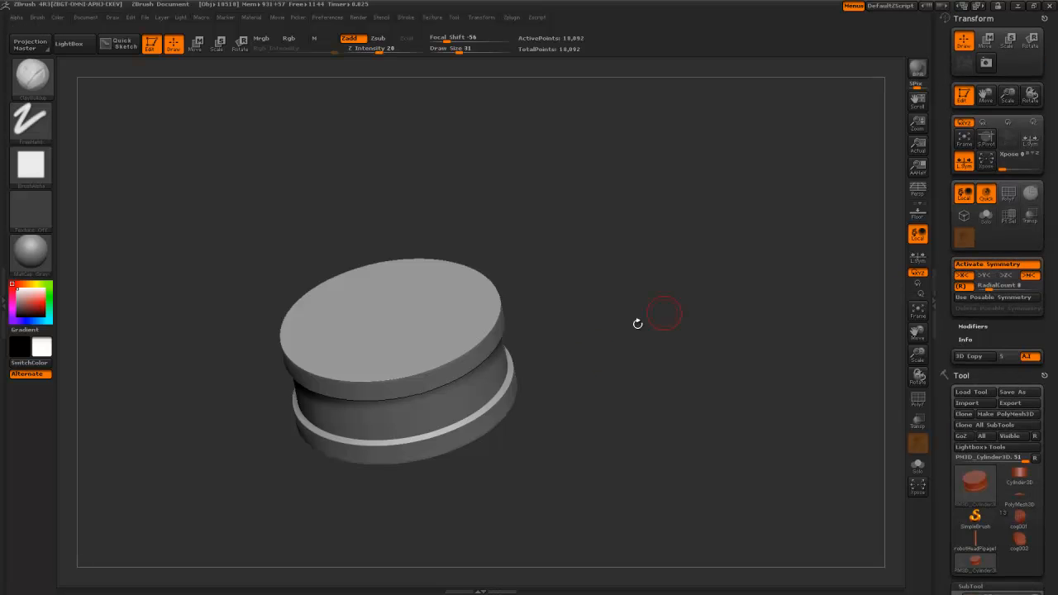
click(1005, 275)
click(962, 275)
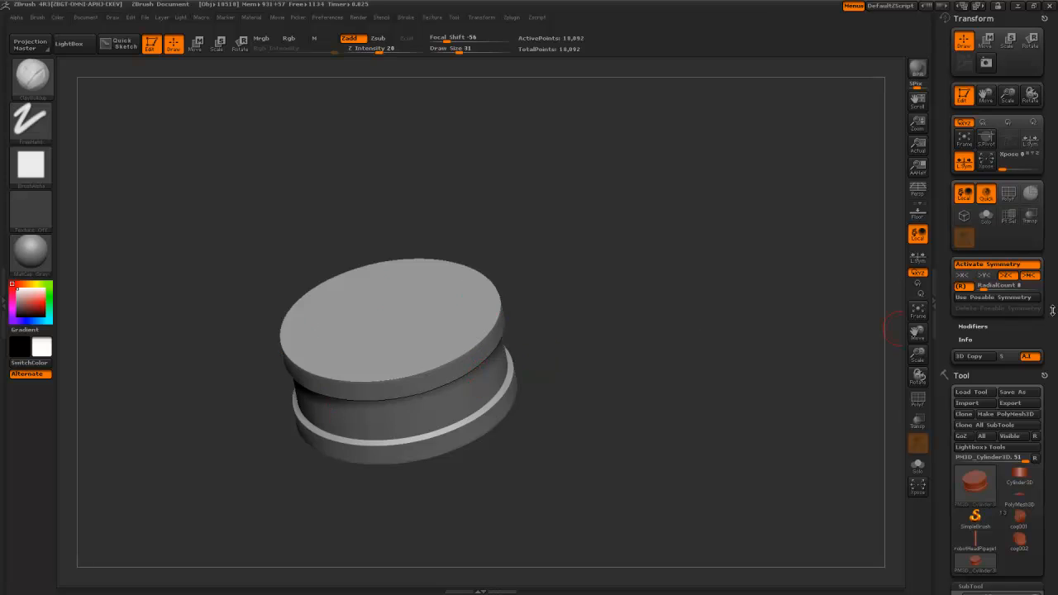
click(989, 287)
text(10)
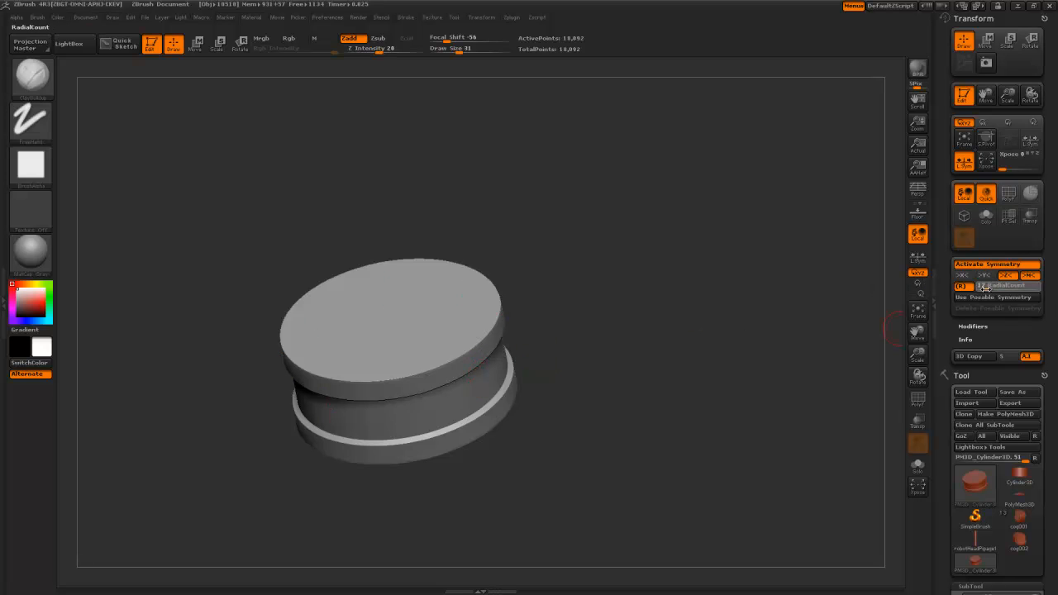
key(Return)
- Select the clay brush and shrink it to size 21
key(b)
key(c)
key(b)
drag(538, 464, 520, 278)
key(bracketleft)
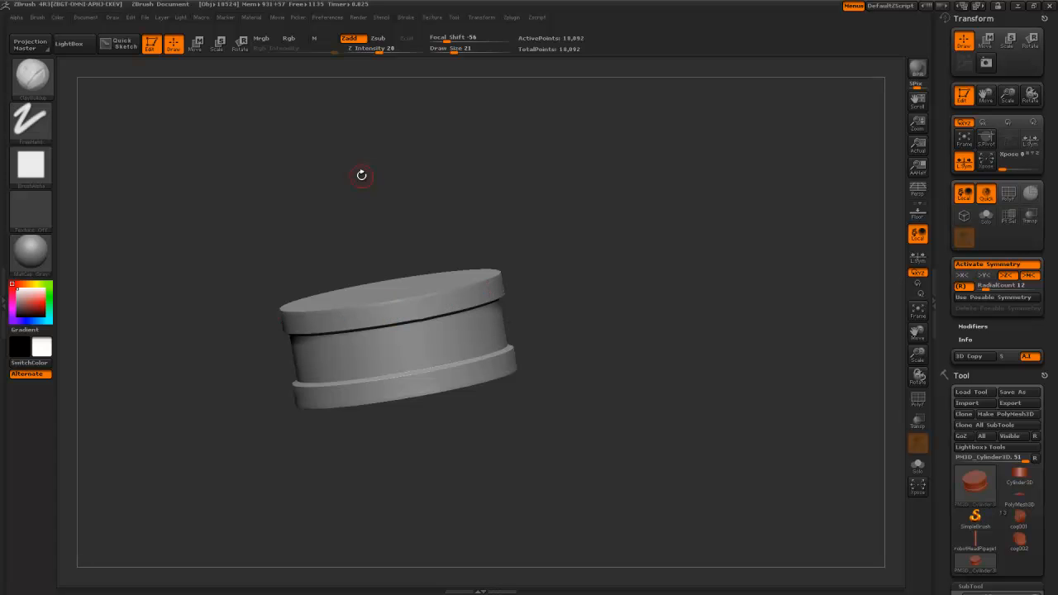
- Sculpt repeated vertical ridges around the drum's middle band from a side view
drag(361, 175, 362, 195)
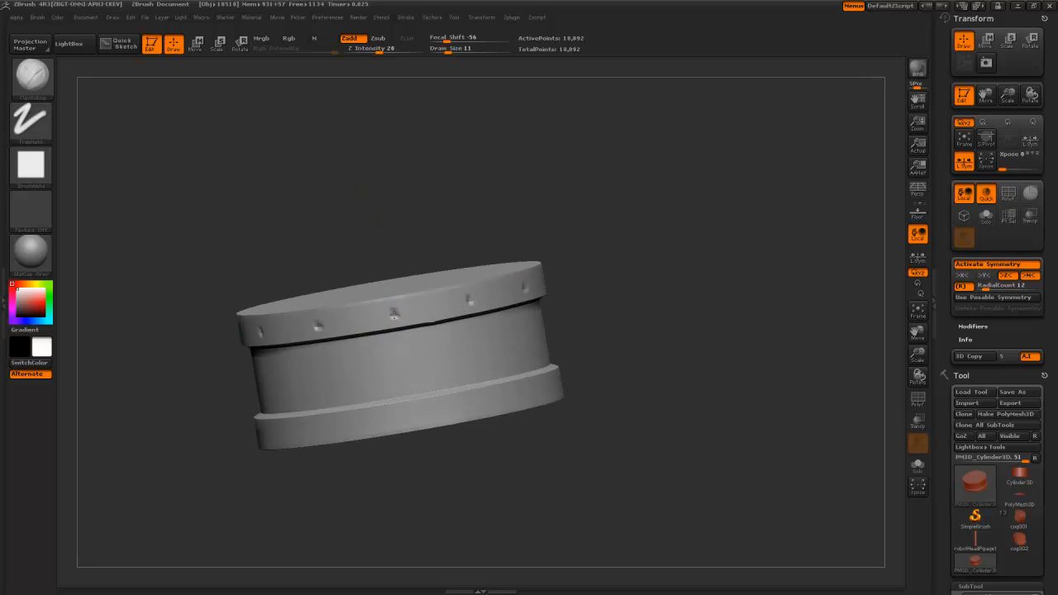
alt+drag(313, 248, 317, 69)
drag(331, 217, 406, 268)
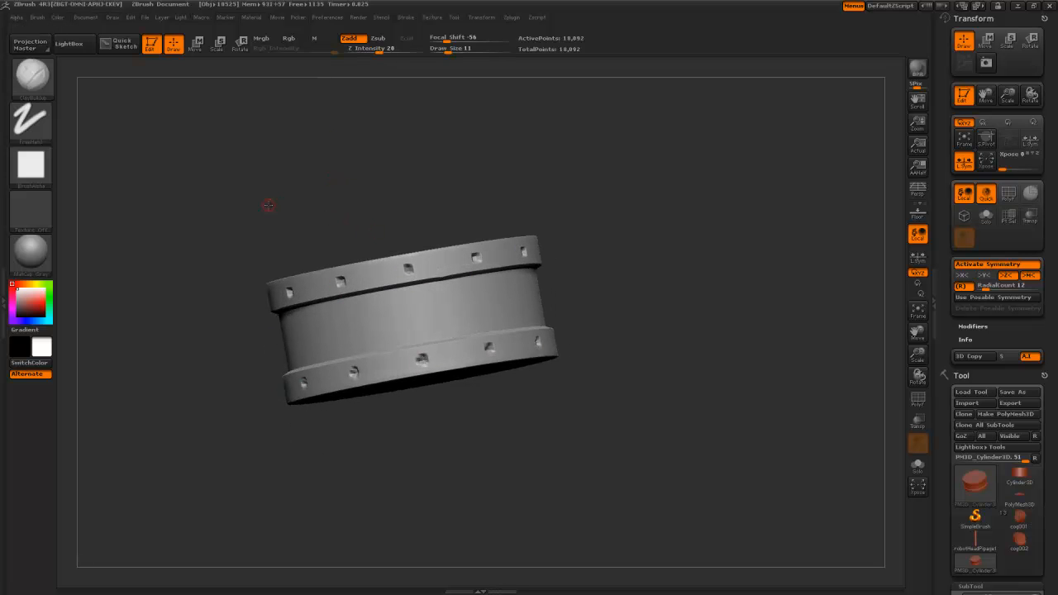
alt+drag(269, 205, 295, 182)
alt+drag(296, 231, 370, 473)
drag(494, 451, 423, 426)
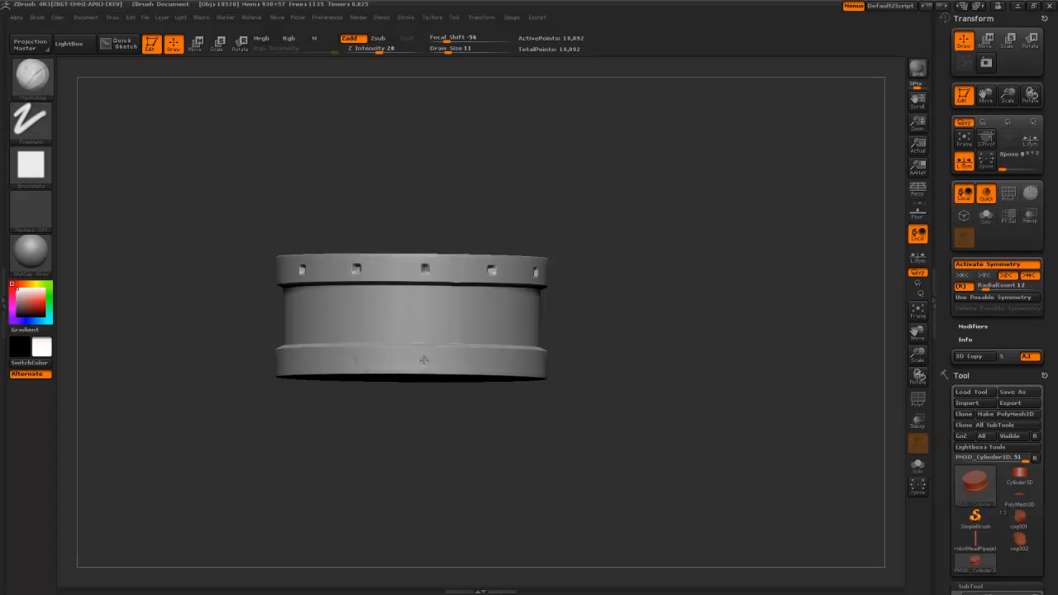
drag(408, 426, 408, 478)
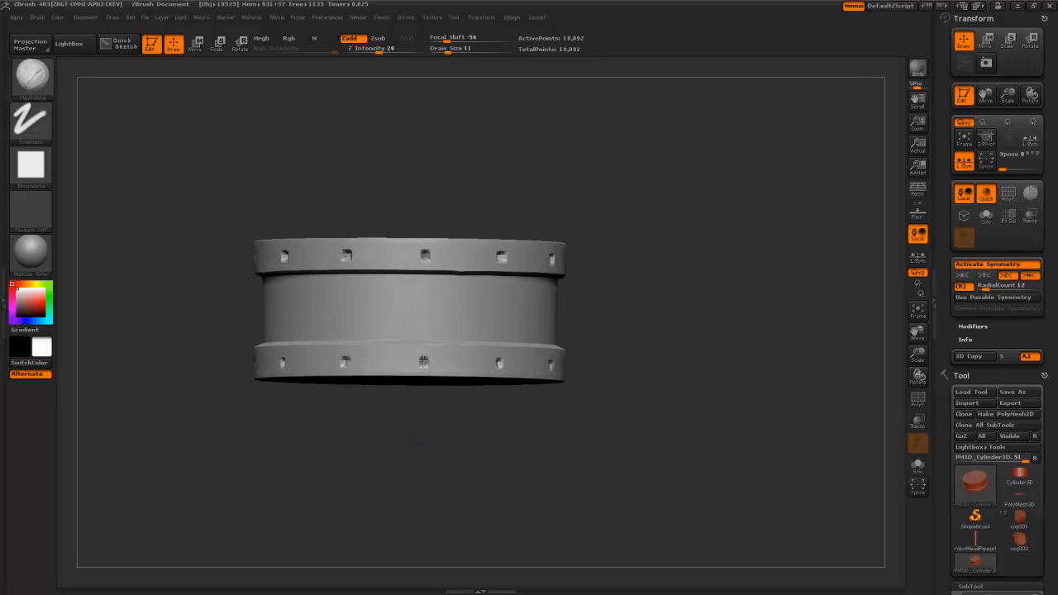
alt+drag(402, 426, 420, 444)
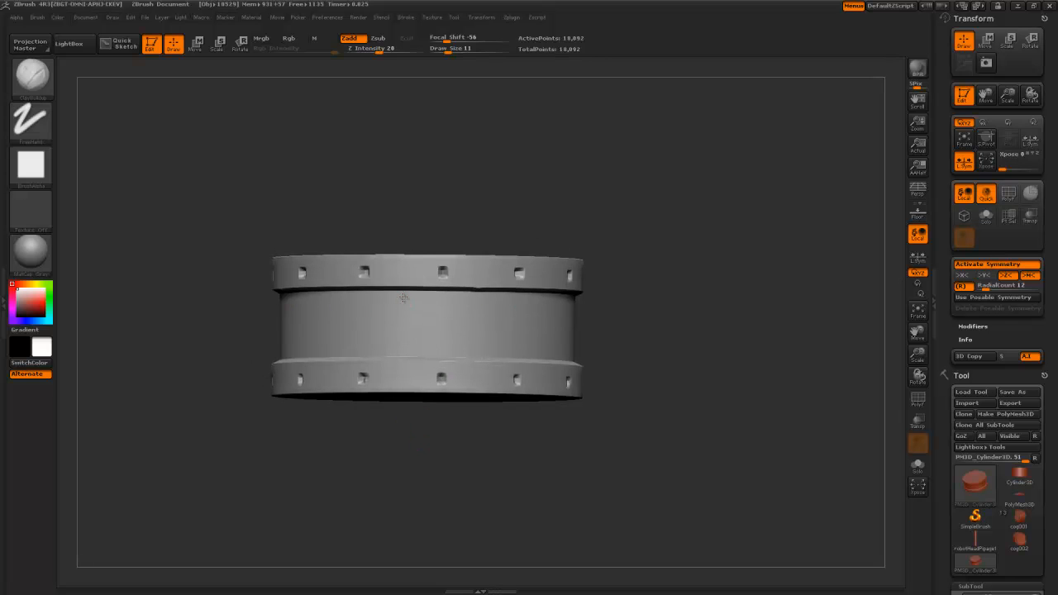
mouse_move(401, 333)
mouse_down()
mouse_move(399, 356)
mouse_move(401, 298)
mouse_up()
alt+drag(386, 440, 382, 157)
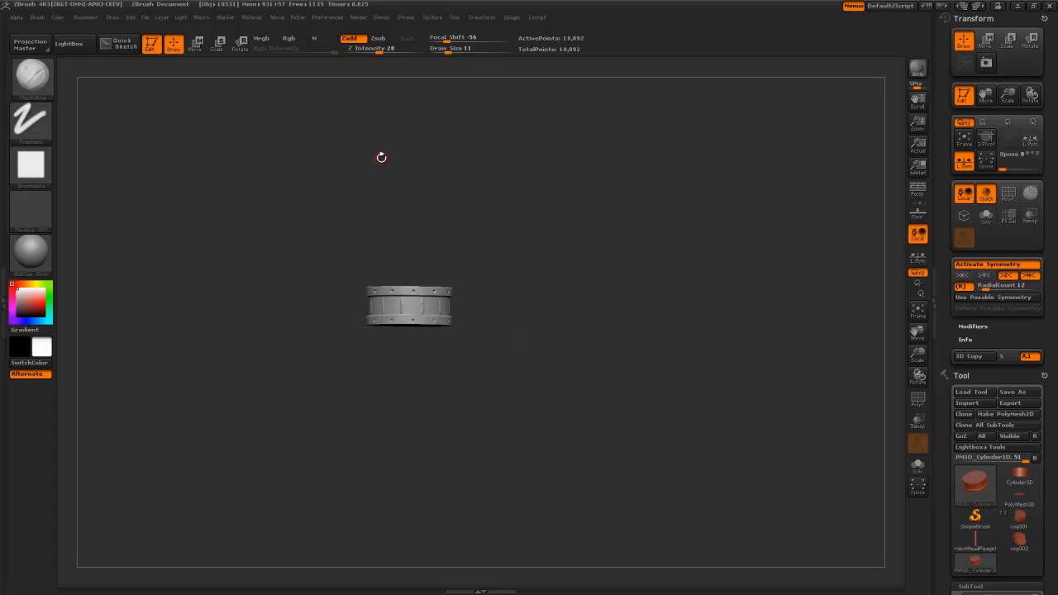
mouse_move(395, 197)
alt+mouse_down()
mouse_move(399, 331)
mouse_move(392, 262)
alt+mouse_up()
- Enlarge the brush, deepen the vertical strips, then Shift-smooth them away
key(bracketright)
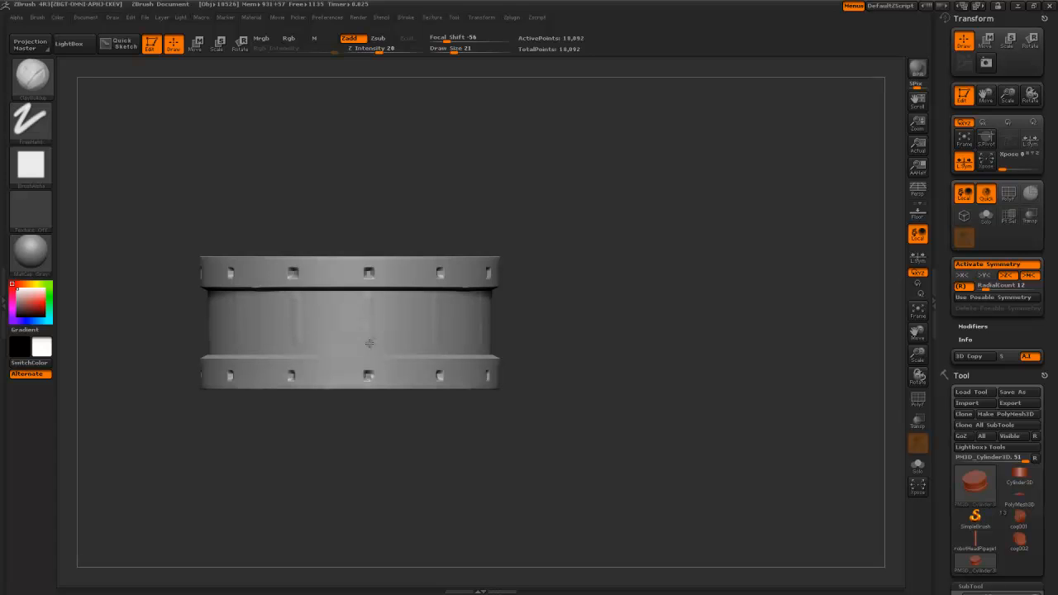
drag(369, 318, 368, 326)
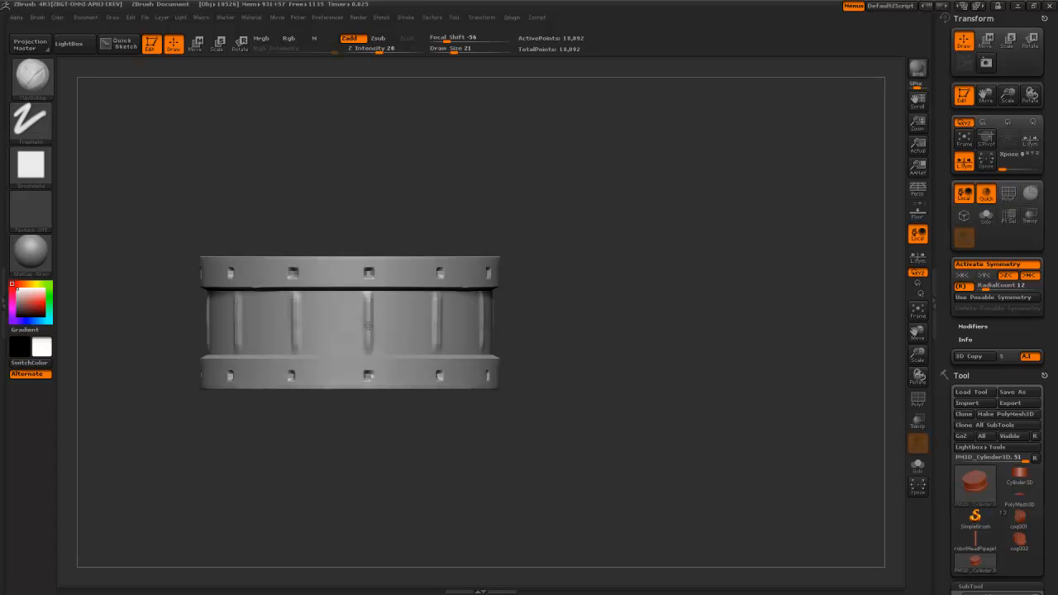
key(shift)
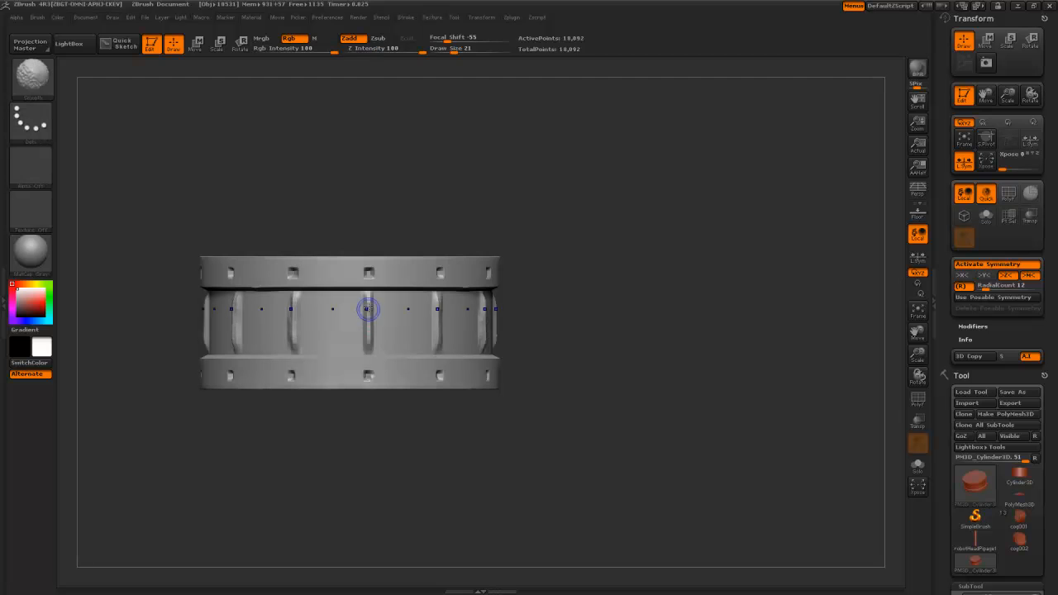
shift+drag(371, 317, 373, 323)
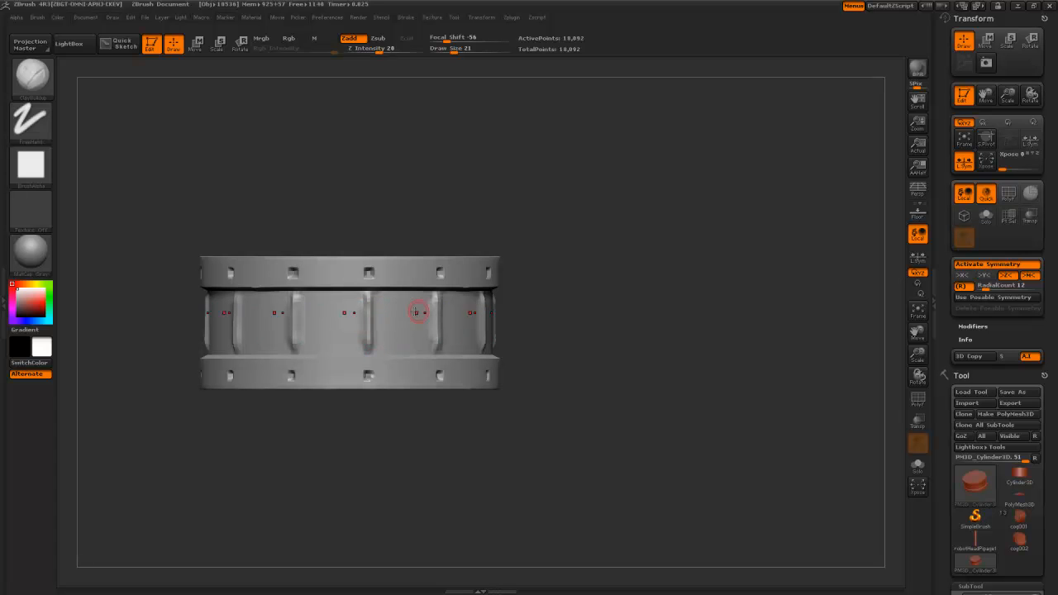
mouse_move(358, 449)
mouse_down()
mouse_move(323, 182)
mouse_move(421, 439)
mouse_move(483, 462)
mouse_up()
- Switch to the Slash brush set to carve inward (Zsub)
key(b)
key(s)
key(l)
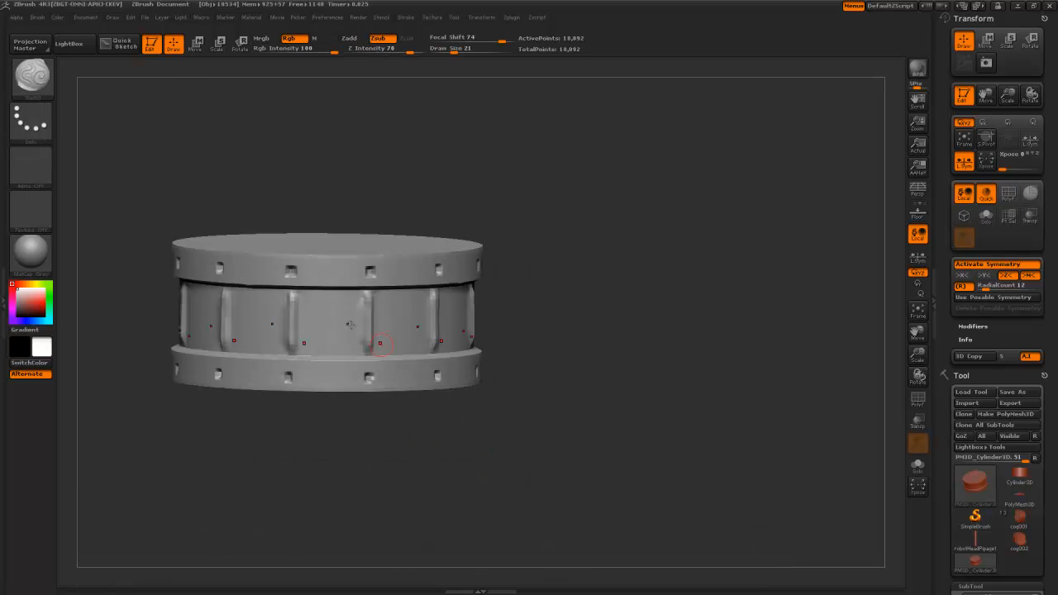
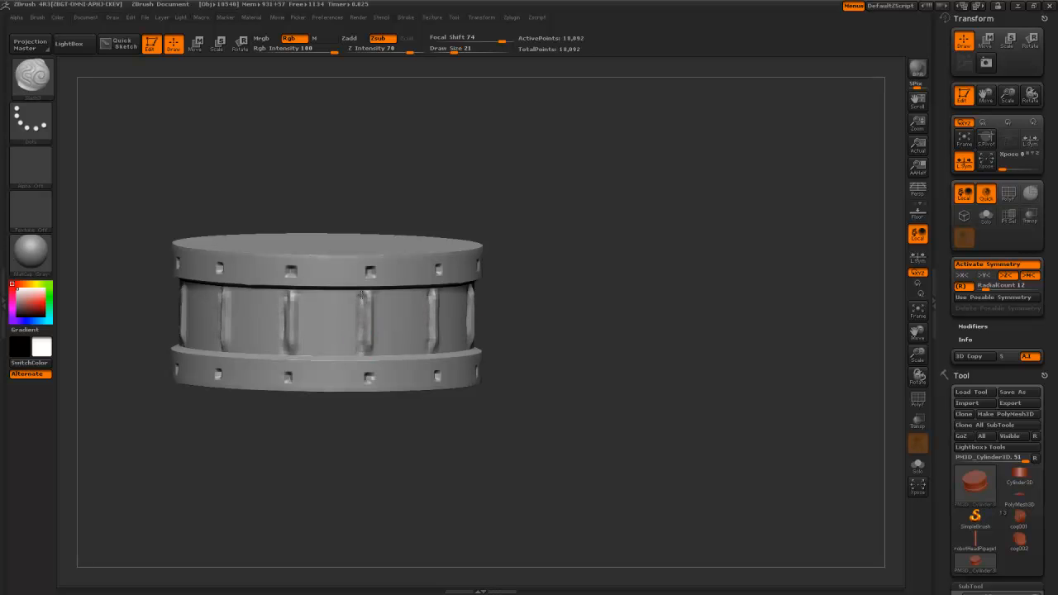
- Zoom out, fit and tilt the view to frame the ribbed drum
alt+drag(339, 428, 320, 192)
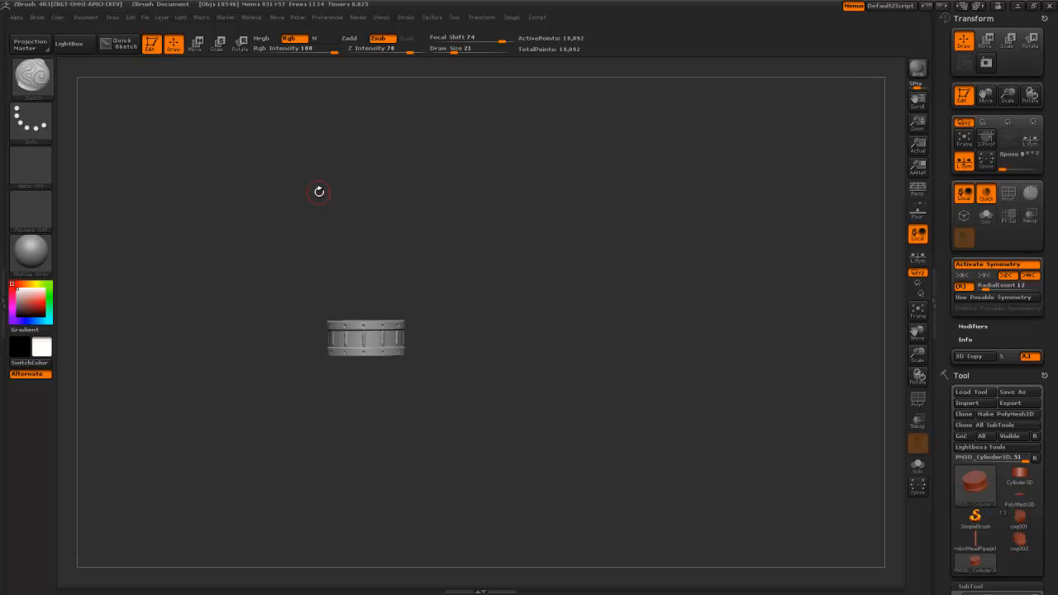
key(ctrl)
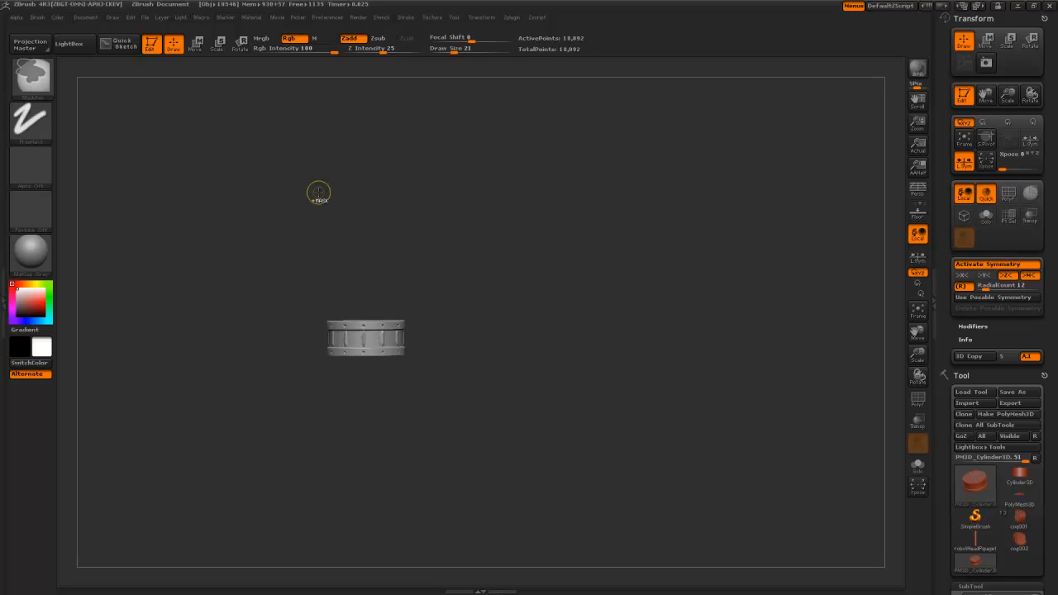
mouse_move(421, 417)
alt+mouse_down()
mouse_move(411, 394)
mouse_move(381, 402)
mouse_move(355, 252)
alt+mouse_up()
key(f)
drag(411, 508, 449, 479)
key(ctrl)
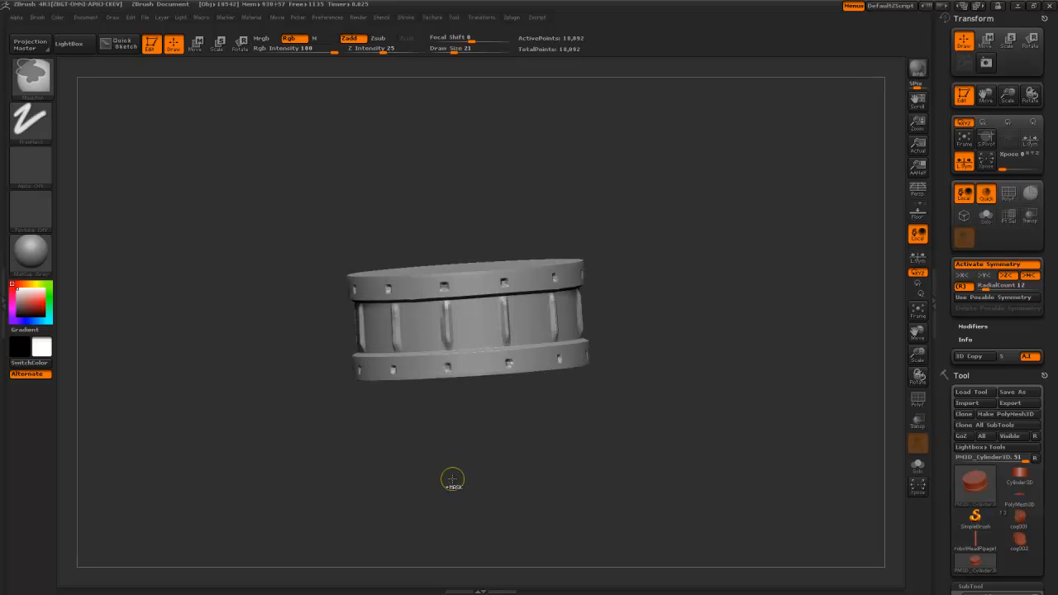
- Try carving vertical grooves around the drum's middle band, then undo them
key(b)
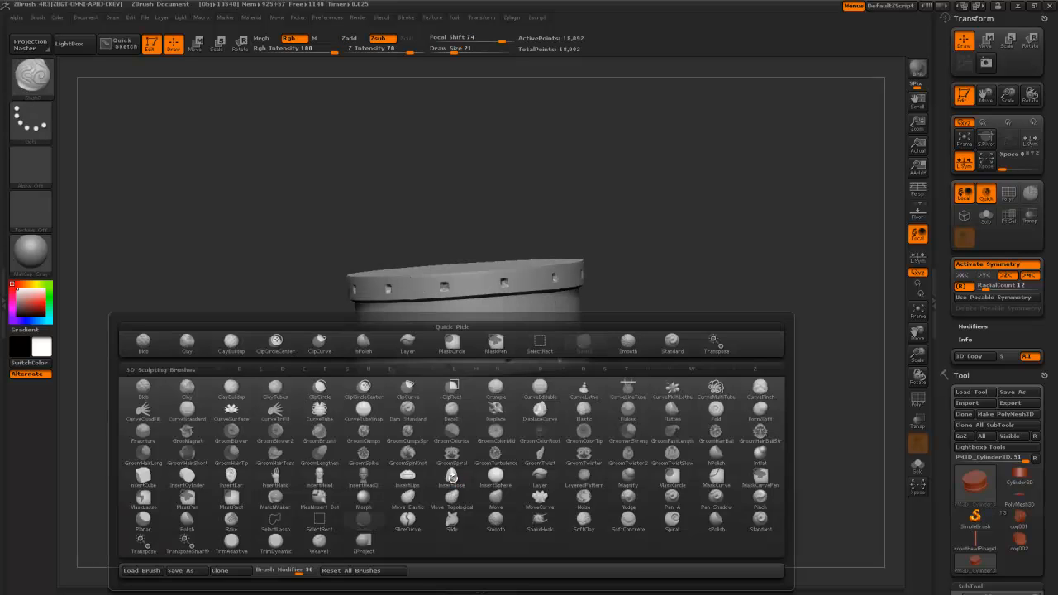
shift+drag(371, 160, 392, 245)
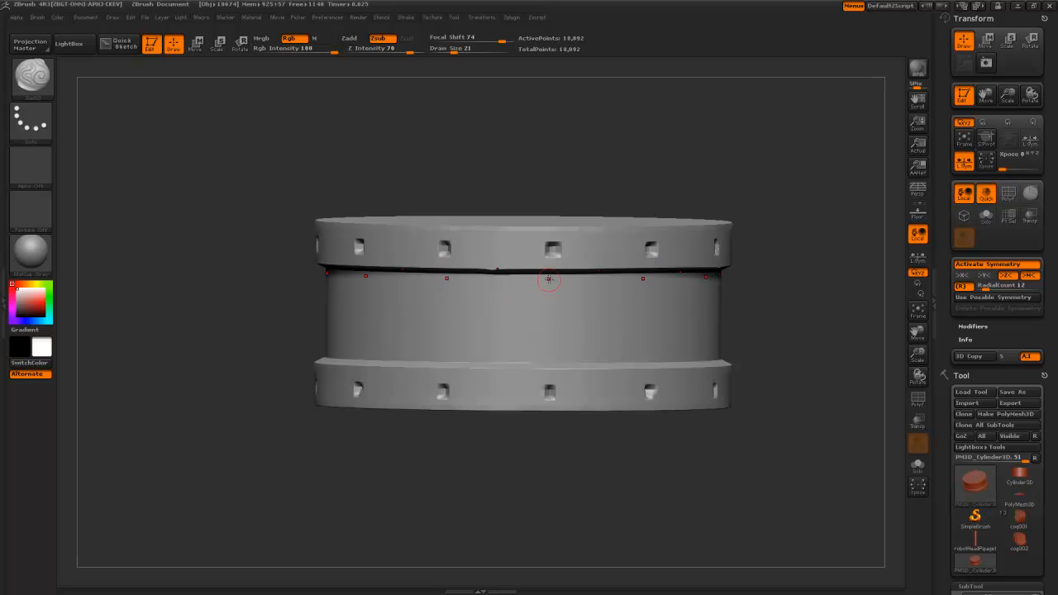
mouse_move(552, 314)
mouse_down()
mouse_move(548, 354)
mouse_move(549, 281)
mouse_up()
mouse_move(487, 152)
mouse_down()
mouse_move(457, 140)
mouse_move(537, 289)
mouse_move(550, 356)
mouse_move(552, 279)
mouse_move(554, 354)
mouse_up()
key(ctrl+z)
key(ctrl+z)
- Switch to the ClayTubes brush, enlarge it, and snap the drum to a side view
key(b)
key(c)
key(c)
key(b)
key(c)
key(t)
mouse_move(488, 186)
shift+mouse_down()
mouse_move(484, 158)
mouse_move(496, 166)
shift+mouse_up()
key(])
drag(530, 198, 534, 183)
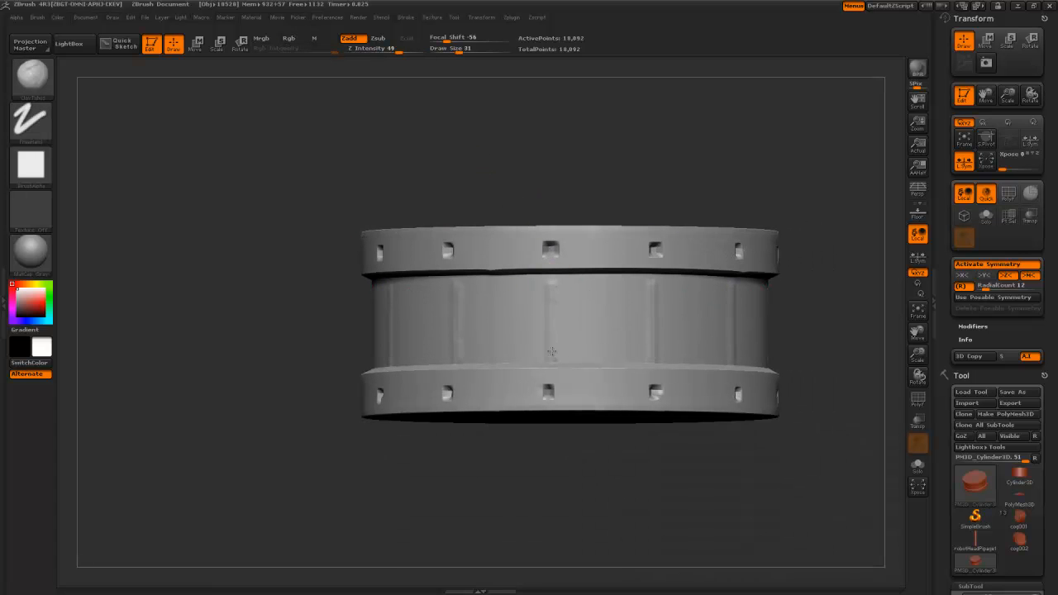
- Stroke deeper ClayTubes grooves around the middle band, then undo them
mouse_move(551, 312)
mouse_down()
mouse_move(550, 287)
mouse_move(553, 346)
mouse_up()
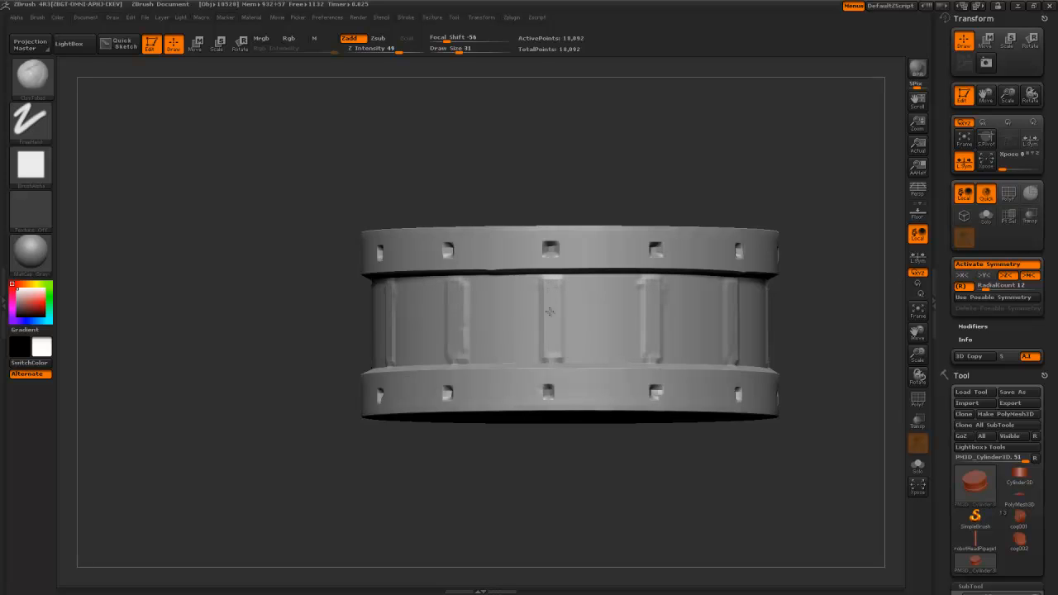
mouse_move(554, 289)
mouse_down()
mouse_move(551, 351)
mouse_move(550, 330)
mouse_up()
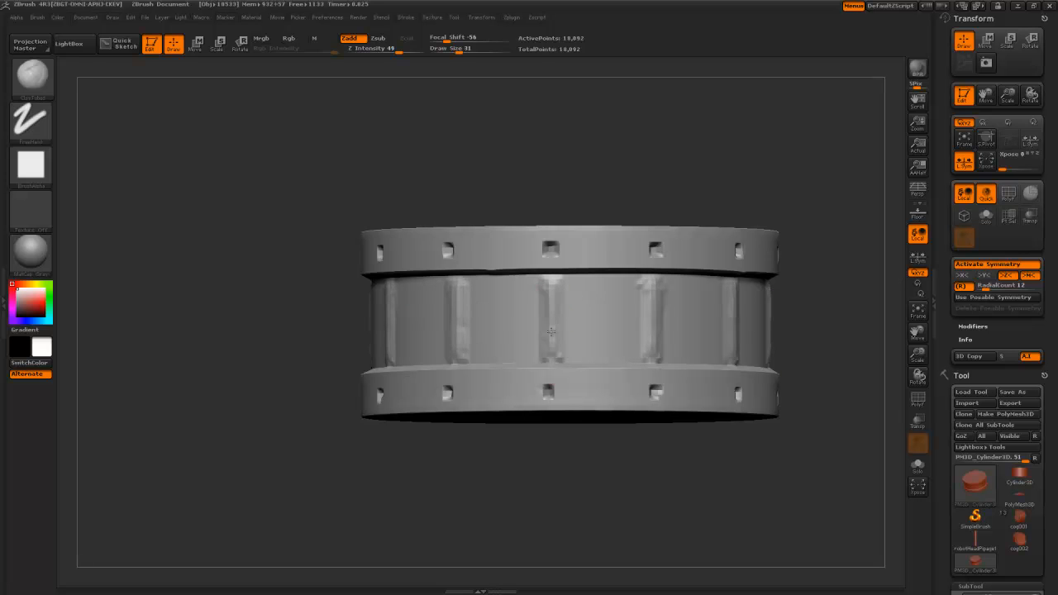
alt+drag(518, 469, 481, 119)
mouse_move(502, 241)
mouse_down()
mouse_move(463, 229)
mouse_move(487, 232)
mouse_up()
mouse_move(474, 164)
alt+mouse_down()
mouse_move(498, 340)
mouse_move(538, 424)
alt+mouse_up()
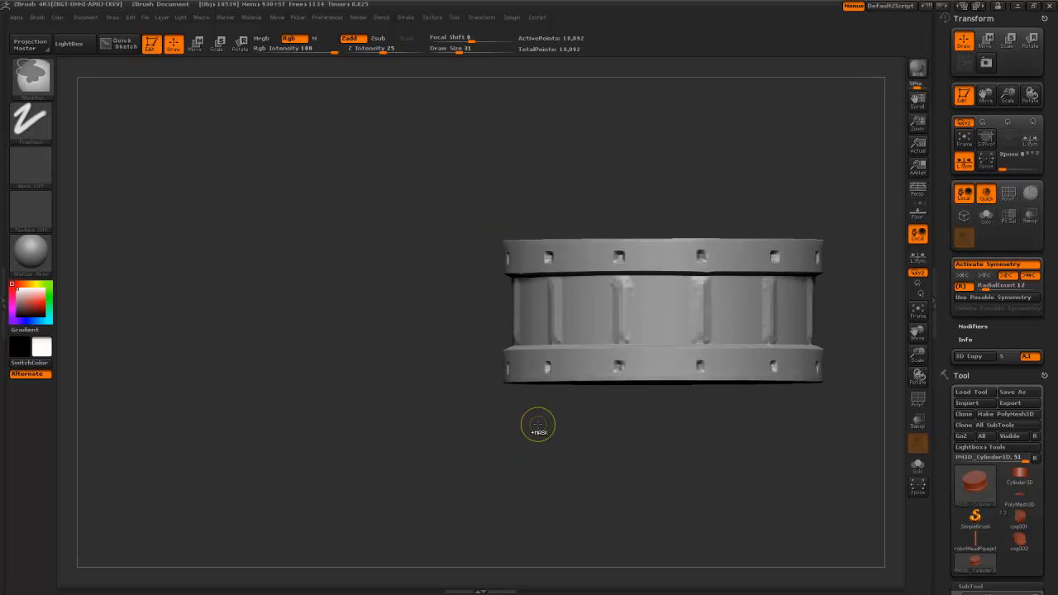
key(ctrl+z)
key(ctrl+z)
- Pick a dot-stroke mask brush and paint vertical mask strips around the middle band
key(b)
key(s)
key(t)
drag(539, 425, 488, 175)
ctrl+drag(633, 285, 631, 354)
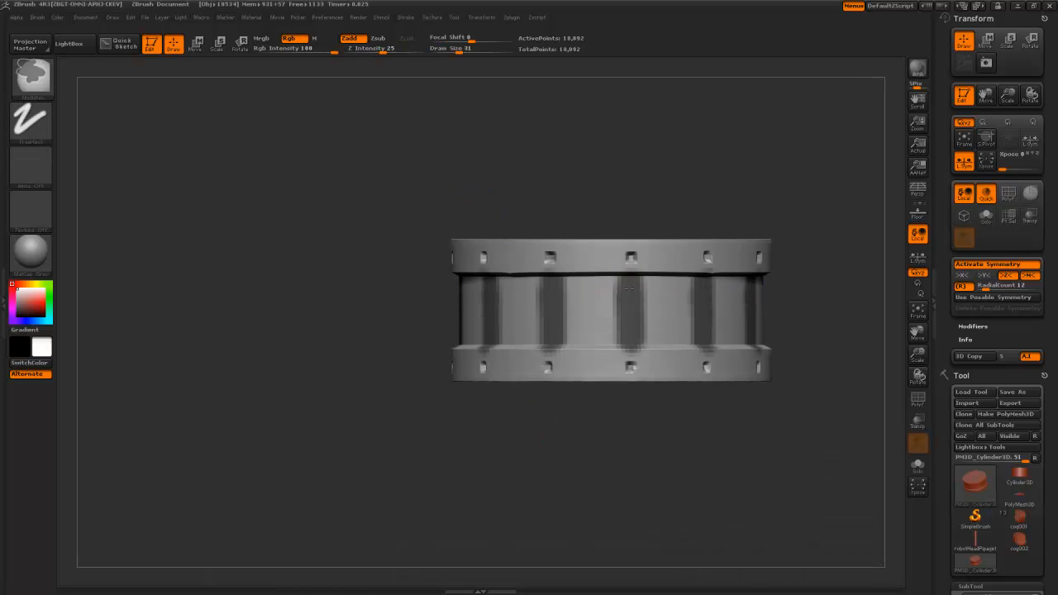
mouse_move(609, 298)
ctrl+alt+mouse_down()
mouse_move(622, 351)
mouse_move(620, 291)
mouse_move(644, 347)
mouse_move(645, 268)
ctrl+alt+mouse_up()
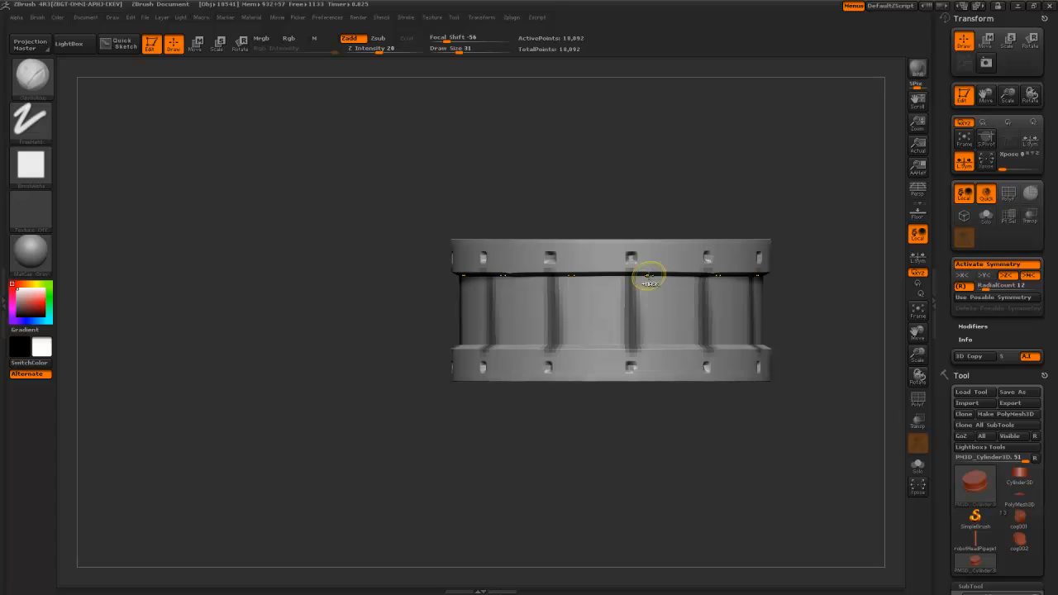
ctrl+drag(649, 275, 649, 343)
ctrl+alt+drag(655, 279, 655, 343)
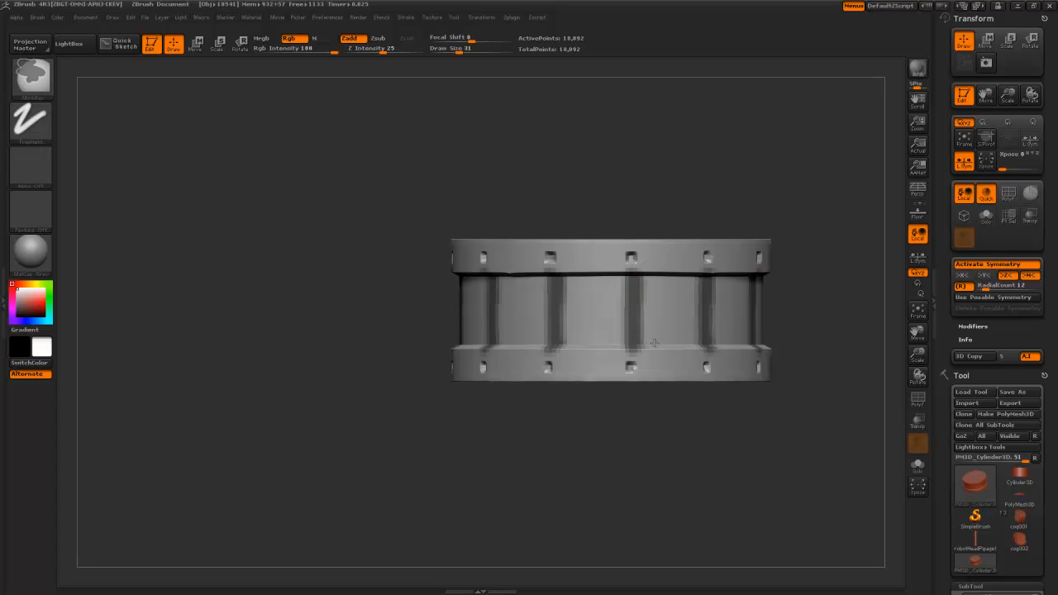
ctrl+alt+drag(654, 303, 654, 281)
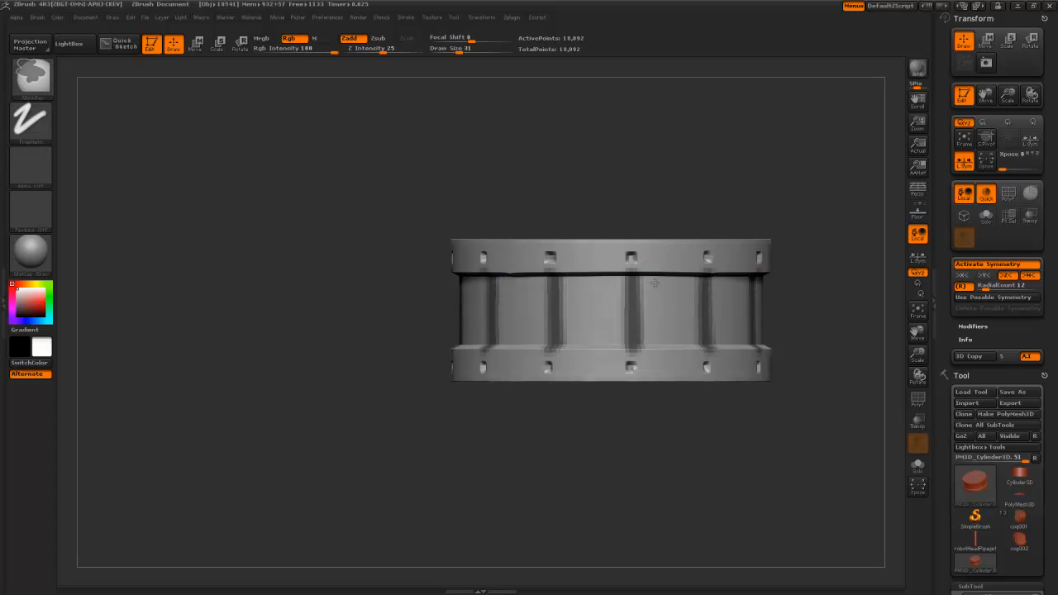
- Test blurring the mask strips, then undo back to sharp stripes
ctrl+click(675, 368)
ctrl+click(675, 369)
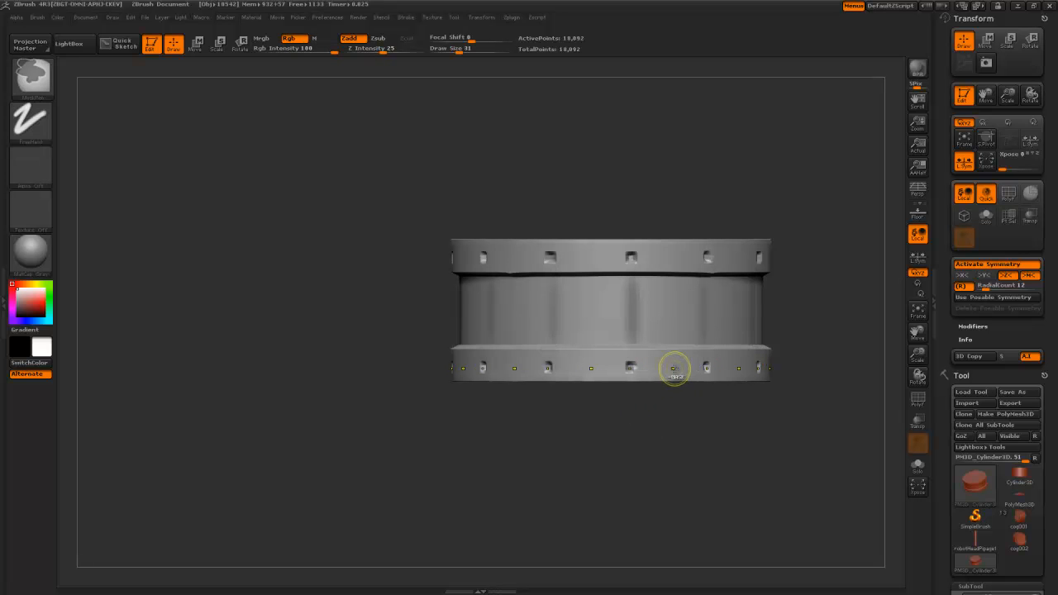
ctrl+click(675, 369)
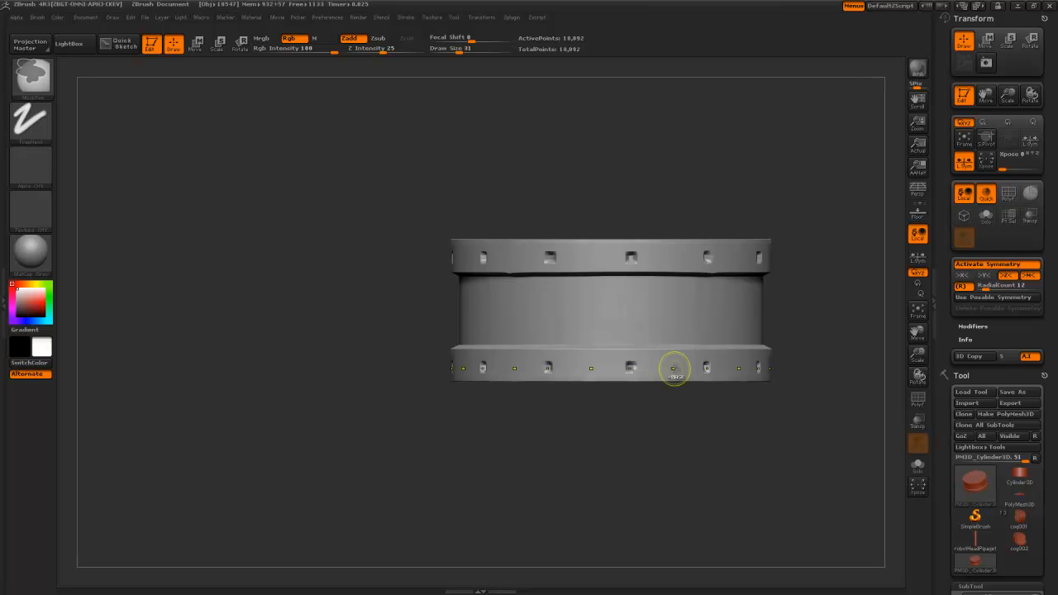
key(ctrl+z)
key(ctrl+z)
key(ctrl+z)
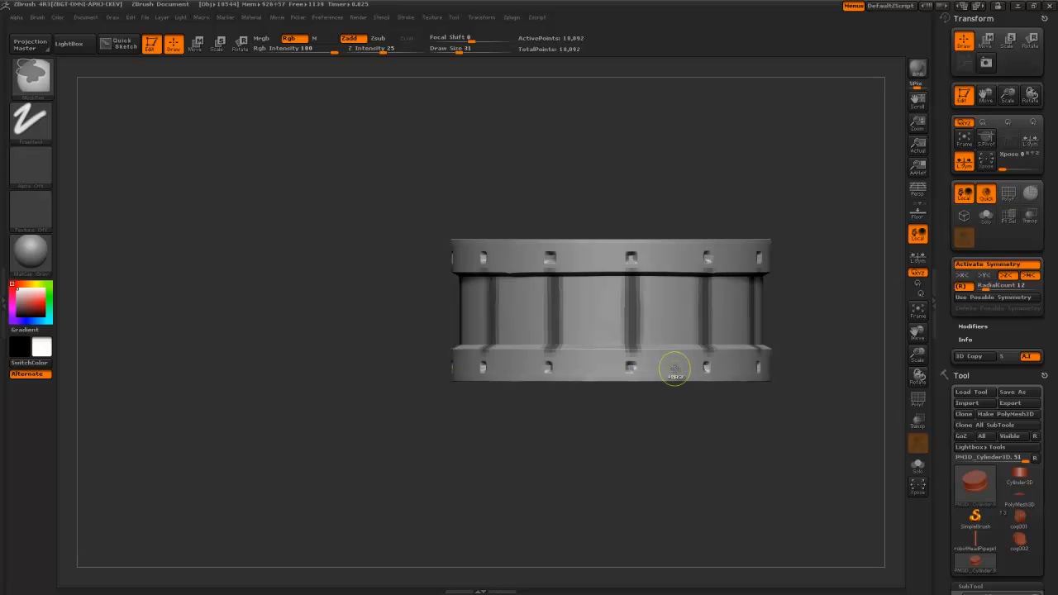
ctrl+click(674, 369)
ctrl+click(674, 369)
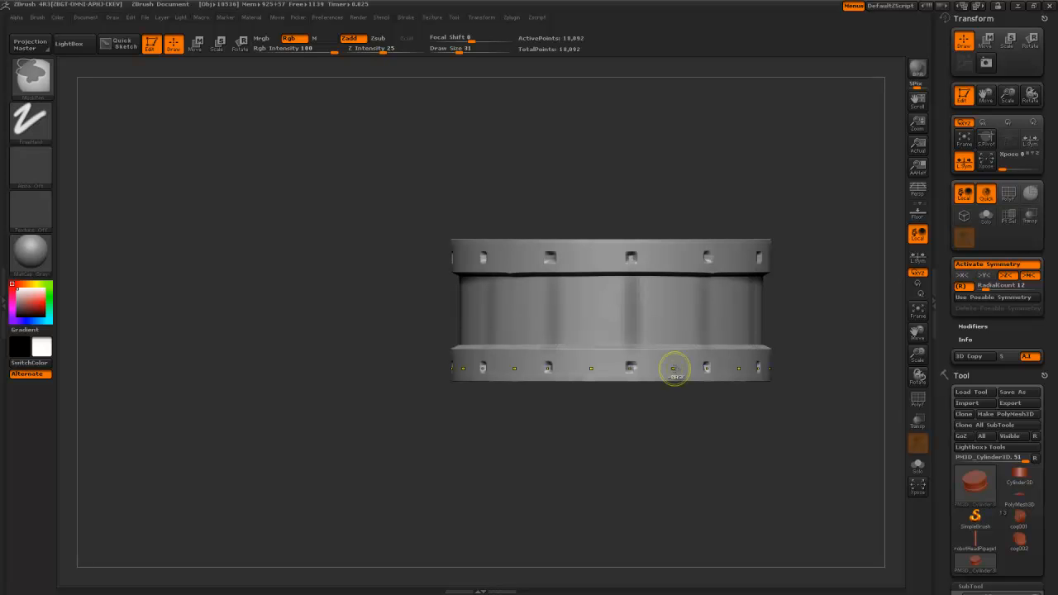
ctrl+click(674, 369)
ctrl+click(674, 369)
key(ctrl+z)
key(ctrl+z)
key(ctrl+z)
- Turn off symmetry with X, keeping the mask stripes sharp
alt+drag(673, 448, 598, 457)
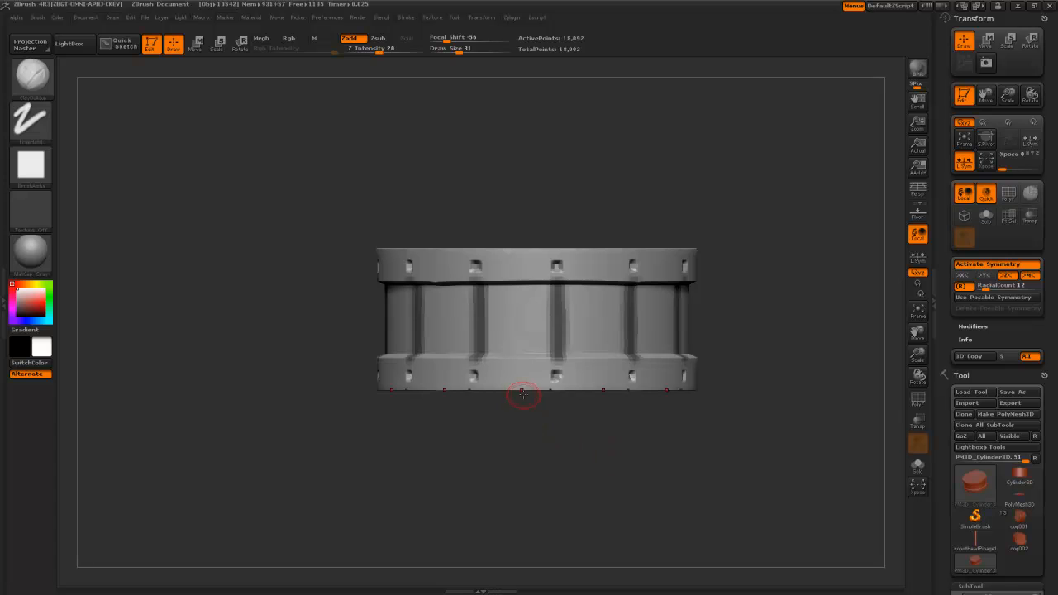
key(x)
ctrl+click(523, 382)
ctrl+alt+click(524, 382)
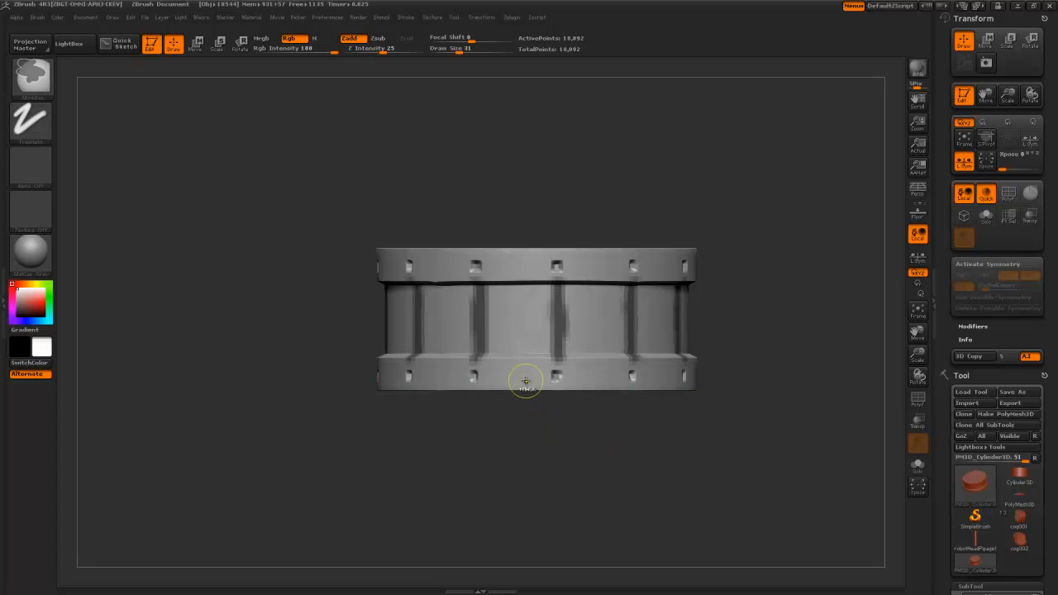
- Unmask the drum's top and bottom rims and invert the mask
ctrl+drag(266, 203, 756, 283)
ctrl+drag(791, 419, 322, 354)
ctrl+click(653, 470)
- Try inflating the exposed vertical bars, undo it, and clear the mask
drag(953, 493, 959, 267)
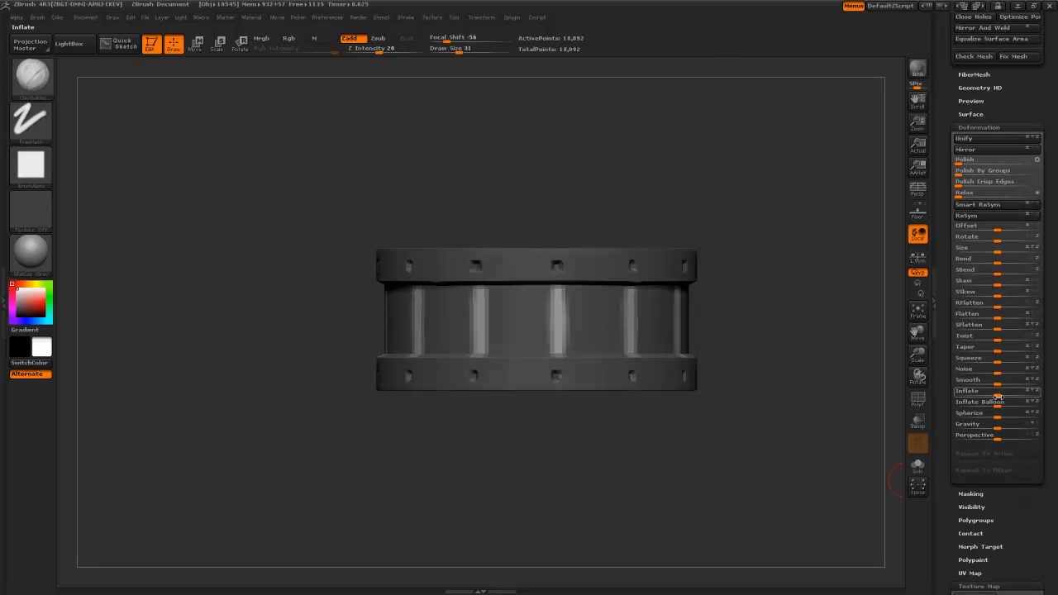
drag(1003, 392, 1009, 392)
ctrl+drag(777, 476, 660, 285)
alt+drag(680, 394, 759, 521)
key(ctrl+z)
key(ctrl+z)
mouse_move(625, 389)
ctrl+mouse_down()
mouse_move(641, 440)
mouse_move(672, 479)
ctrl+mouse_up()
- Build raised vertical ribs around the band with ClayBuildup under radial symmetry
key(b)
key(m)
key(v)
alt+drag(435, 264, 275, 296)
drag(275, 295, 322, 246)
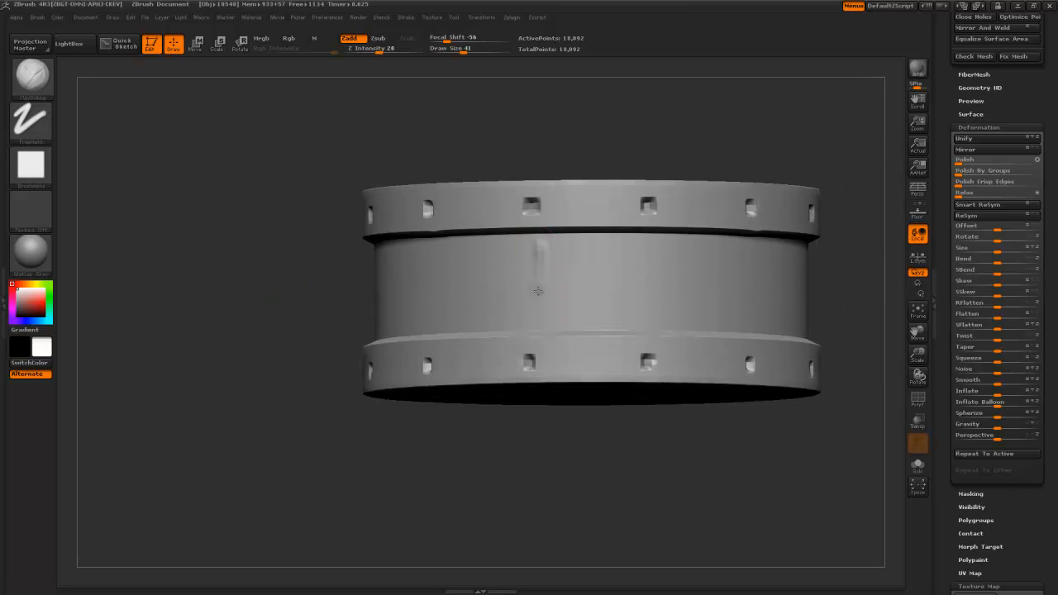
drag(539, 281, 536, 253)
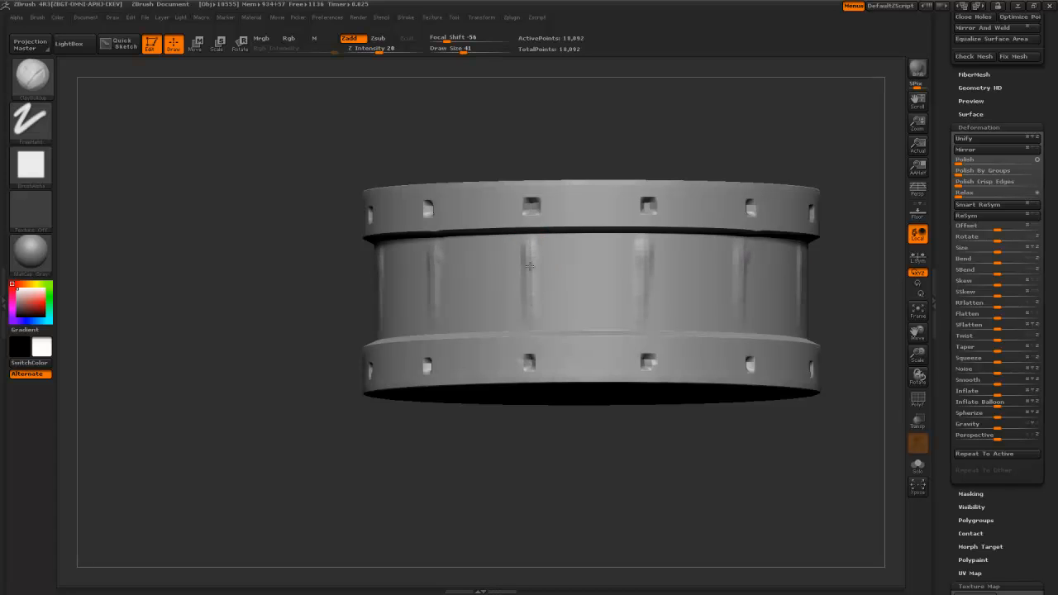
mouse_move(529, 319)
mouse_down()
mouse_move(532, 241)
mouse_move(530, 321)
mouse_up()
mouse_move(509, 470)
alt+mouse_down()
mouse_move(533, 384)
mouse_move(497, 148)
mouse_move(552, 341)
alt+mouse_up()
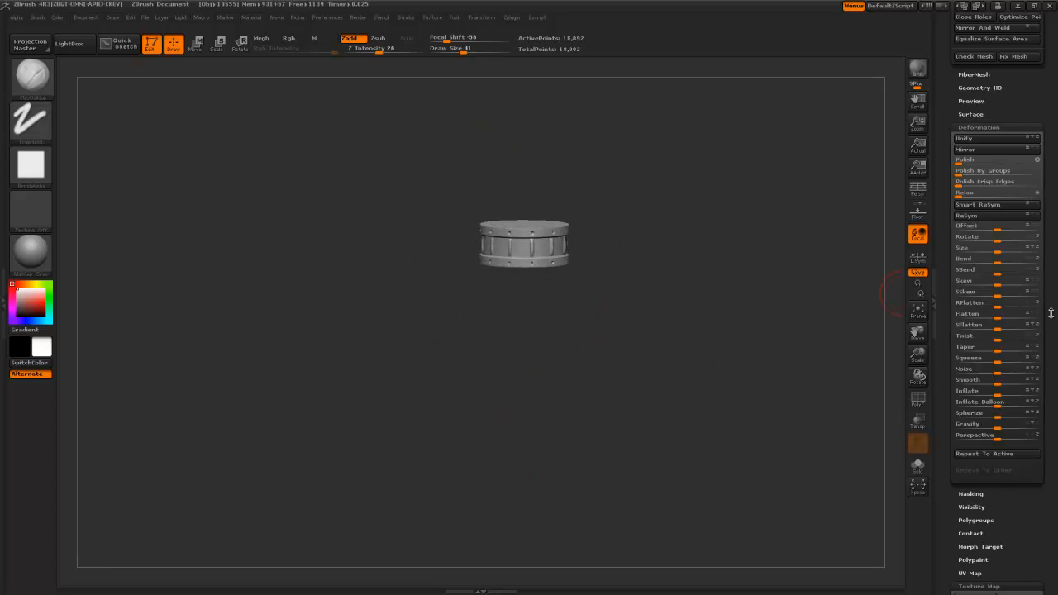
- Switch to the cog001 robot head and append PM3D_Cylinder3D as a subtool
scroll(943, 463, up, 10)
scroll(942, 463, up, 8)
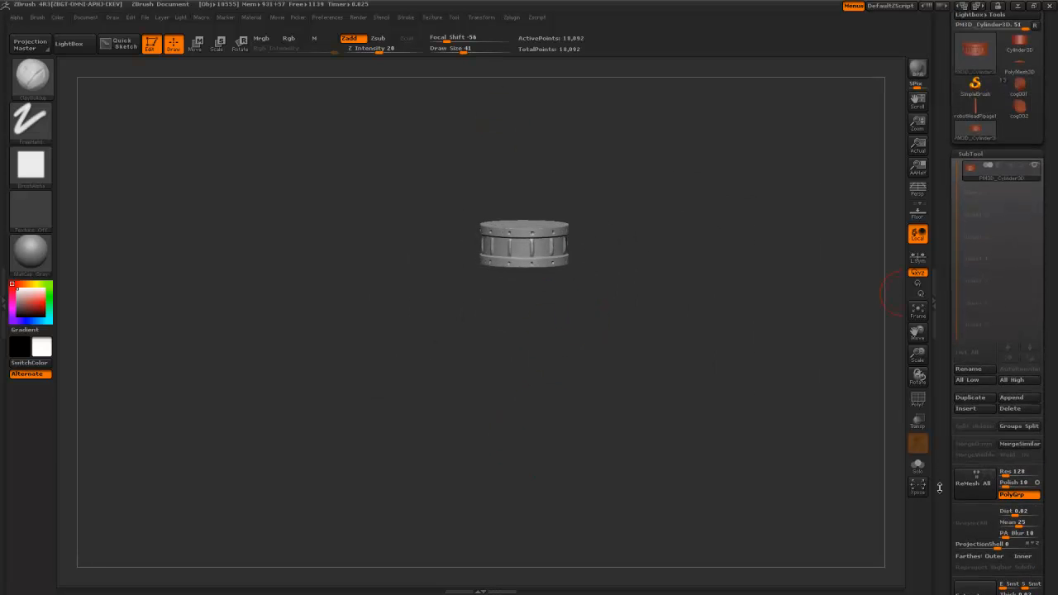
click(1020, 123)
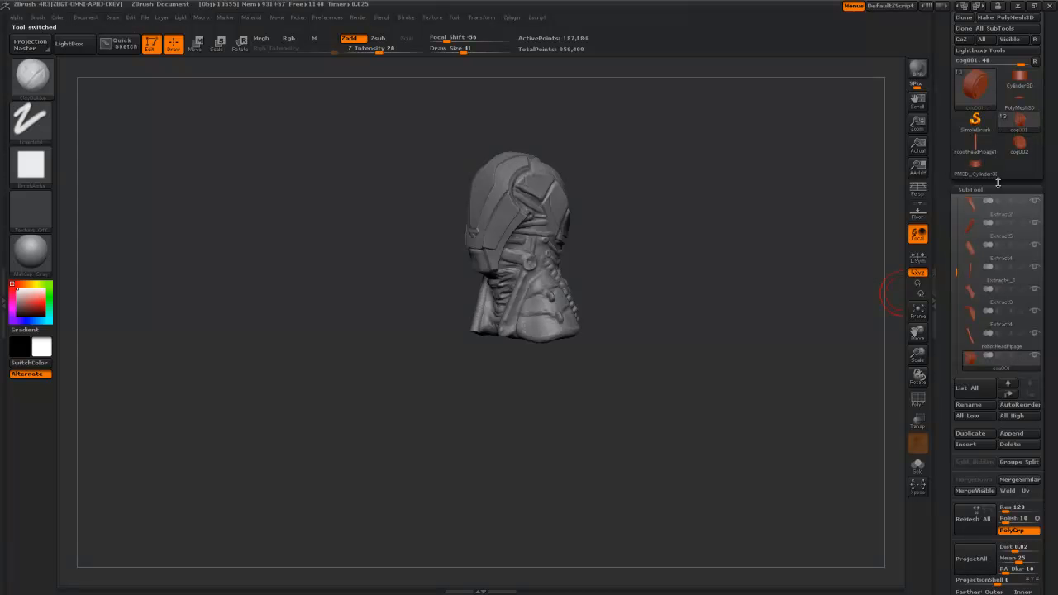
click(1011, 433)
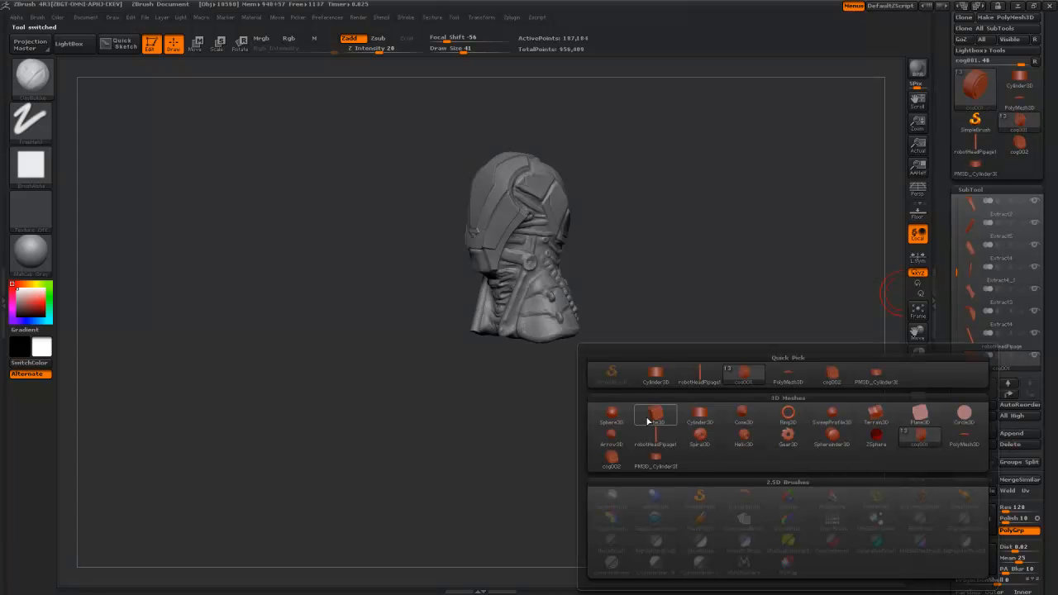
click(653, 459)
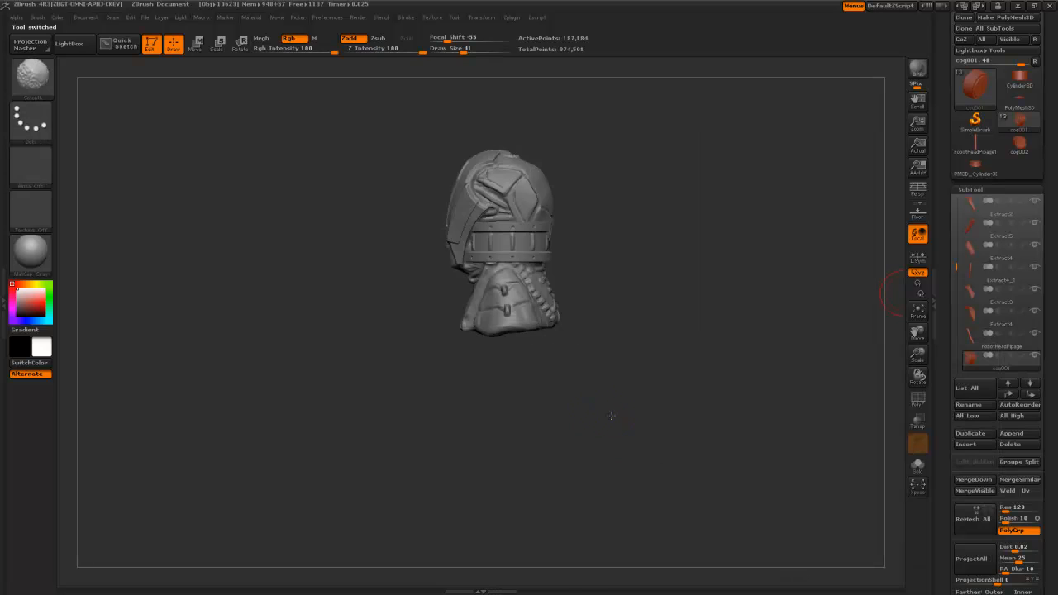
alt+click(521, 253)
- Shrink the drum with Deformation Size and move it beside the neck
drag(616, 380, 743, 398)
alt+drag(735, 358, 733, 416)
key(w)
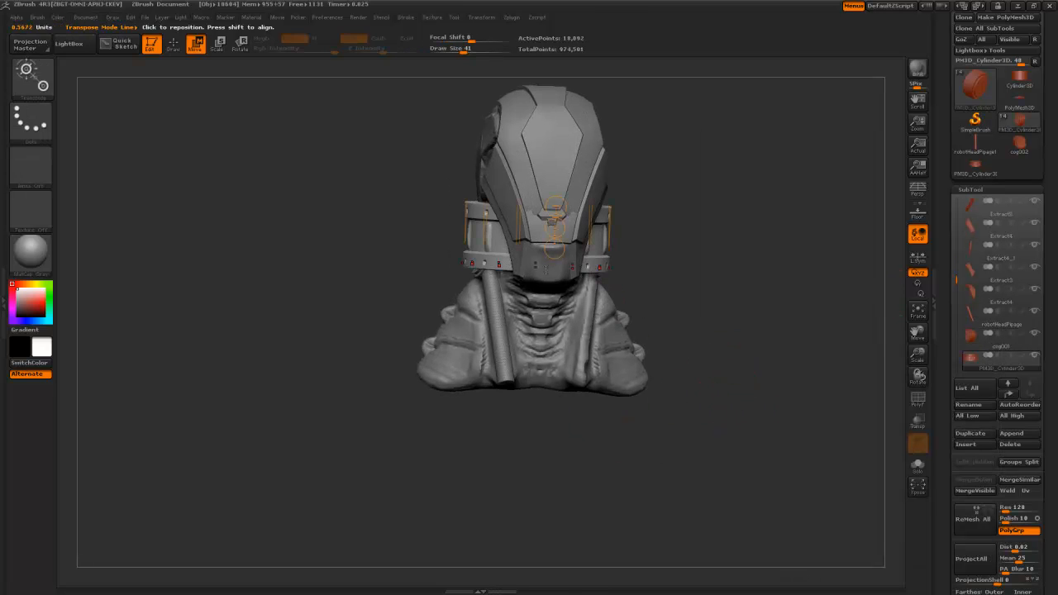
drag(947, 517, 943, 339)
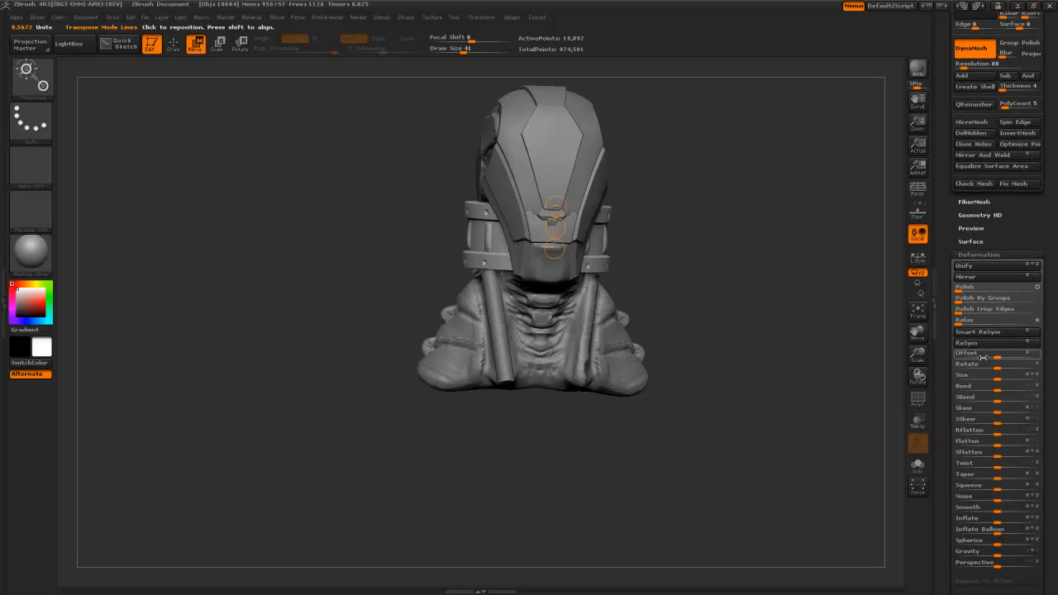
drag(988, 379, 962, 379)
drag(556, 227, 458, 284)
alt+drag(375, 293, 365, 330)
drag(485, 341, 577, 331)
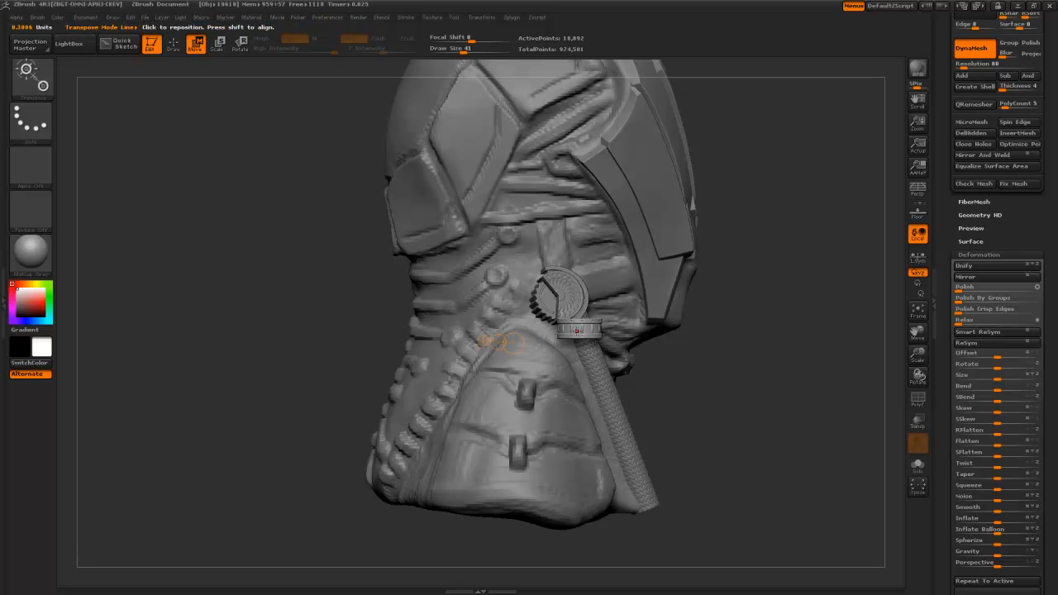
- Rotate the drum about 30 degrees and move it onto the hose's upper end
key(r)
alt+drag(728, 371, 507, 388)
mouse_move(347, 302)
mouse_down()
mouse_move(411, 300)
mouse_move(404, 268)
mouse_up()
drag(508, 381, 372, 364)
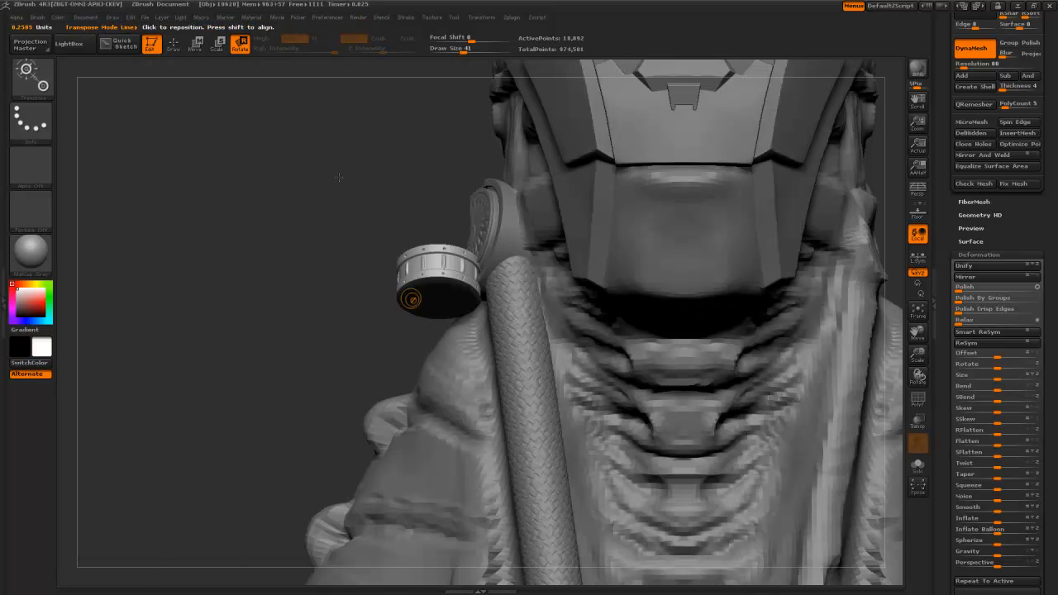
click(196, 44)
drag(444, 284, 440, 307)
mouse_move(443, 297)
mouse_down()
mouse_move(513, 296)
mouse_move(533, 270)
mouse_move(514, 269)
mouse_up()
- Realign the collar with new action lines and slide it down the braided cable
click(239, 43)
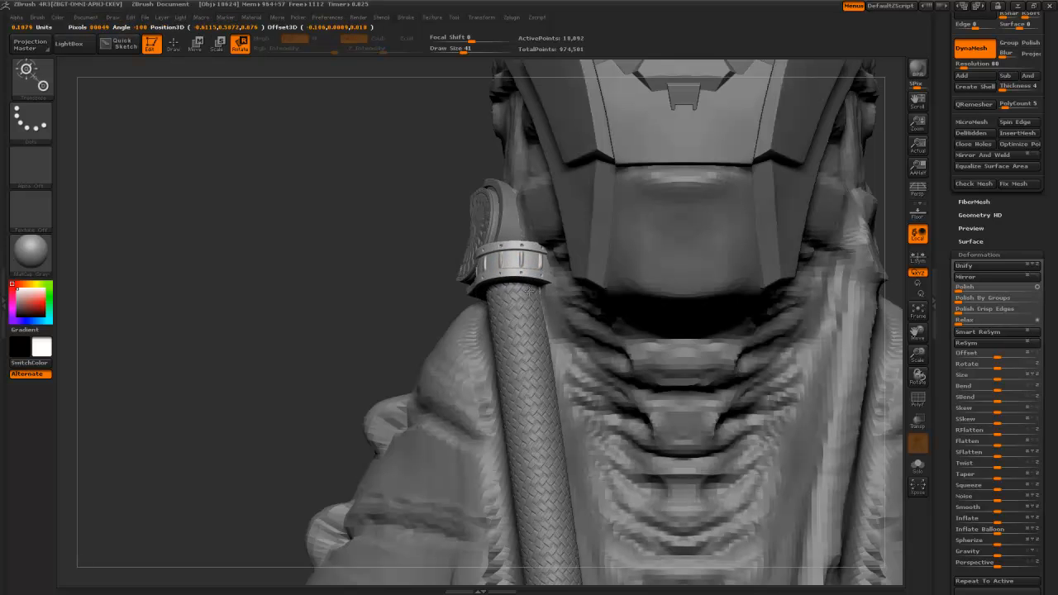
drag(514, 269, 473, 269)
drag(410, 187, 558, 188)
drag(509, 268, 483, 284)
click(199, 44)
drag(495, 275, 489, 294)
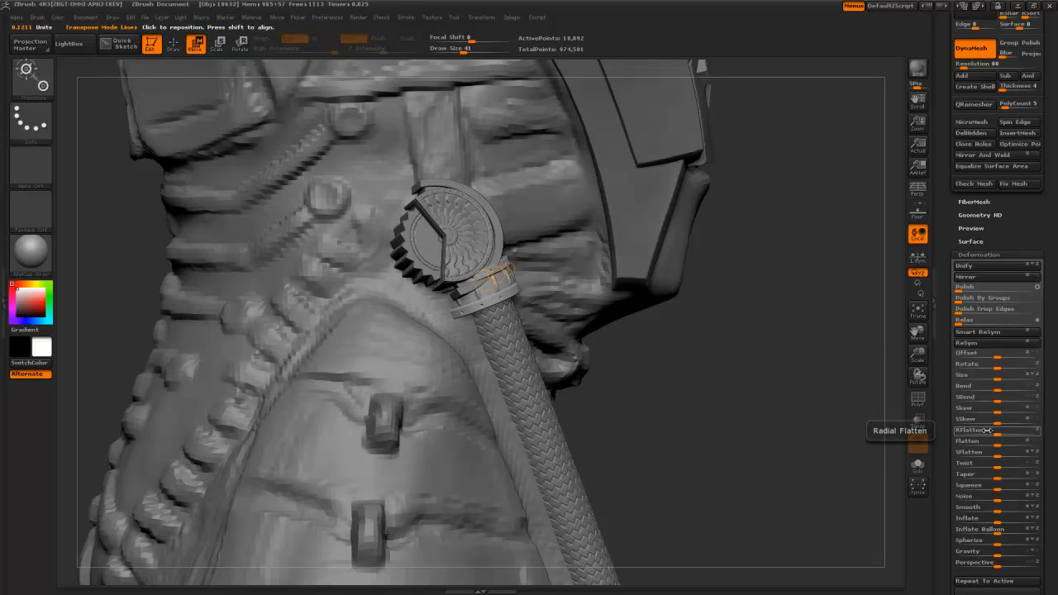
- Enlarge the collar slightly and nudge it into place against the cog
click(219, 44)
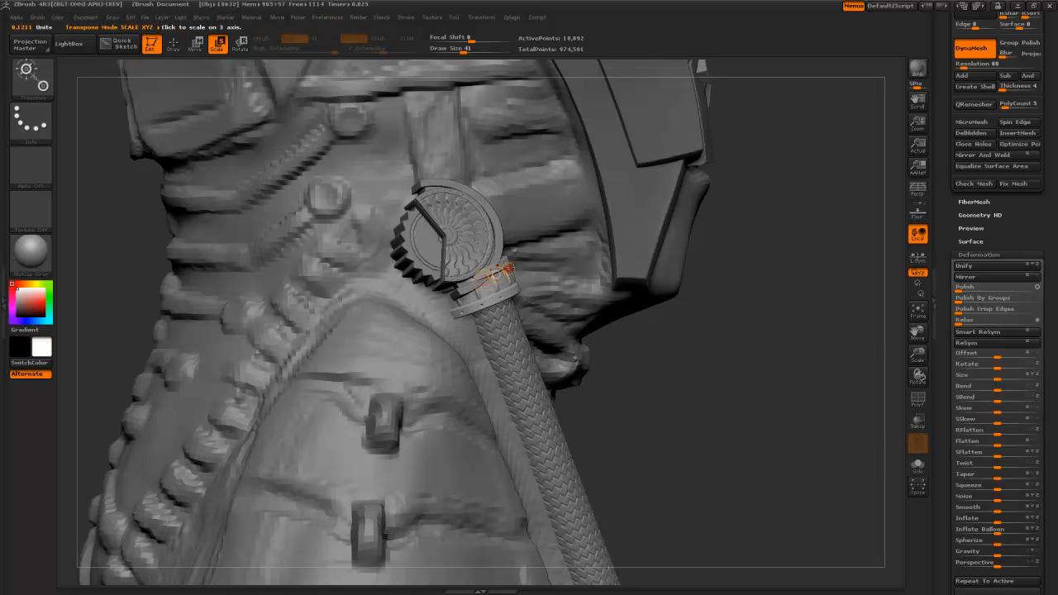
drag(632, 423, 512, 347)
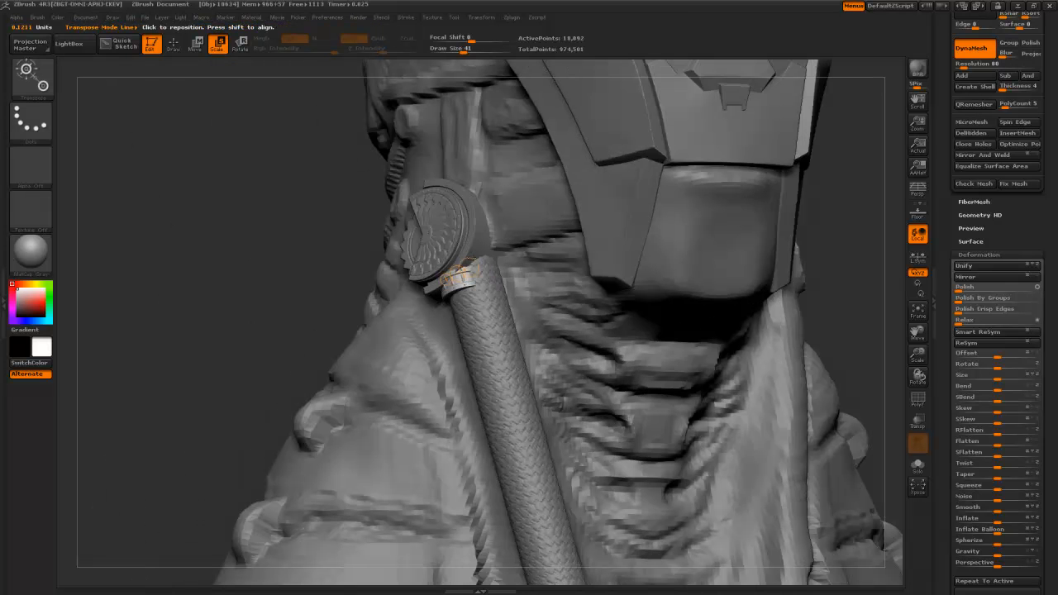
drag(477, 266, 480, 259)
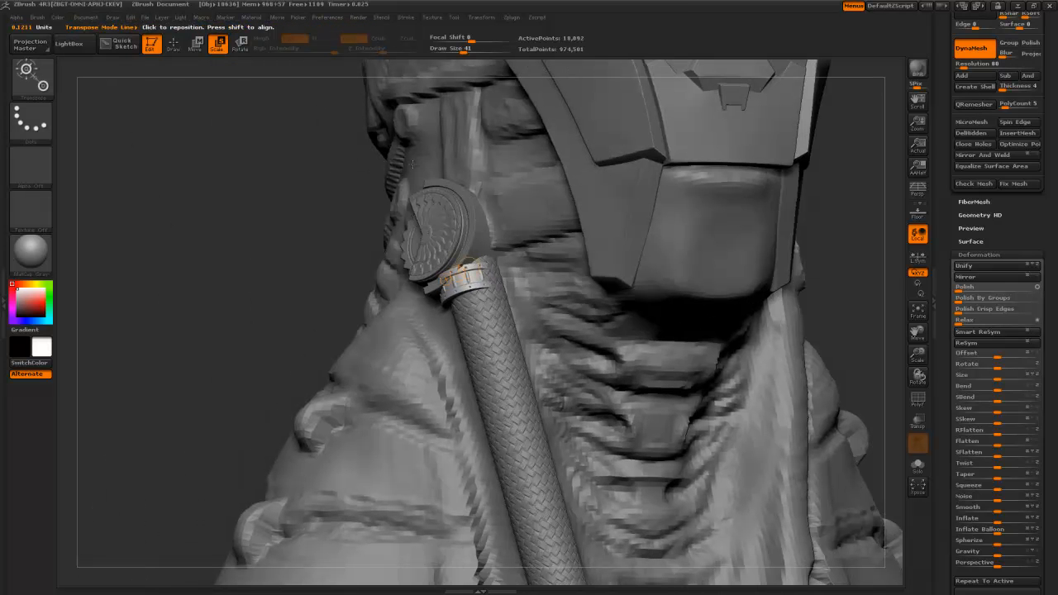
click(196, 45)
drag(292, 251, 414, 269)
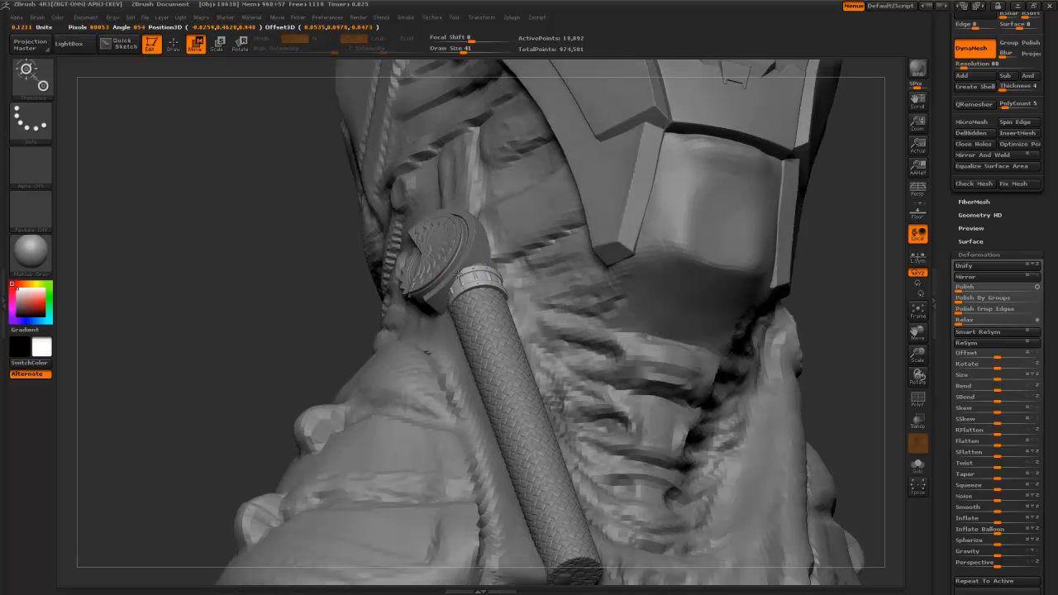
click(456, 273)
mouse_move(313, 303)
mouse_down()
mouse_move(289, 296)
mouse_move(318, 319)
mouse_move(434, 285)
mouse_move(458, 273)
mouse_move(451, 265)
mouse_up()
drag(207, 251, 286, 181)
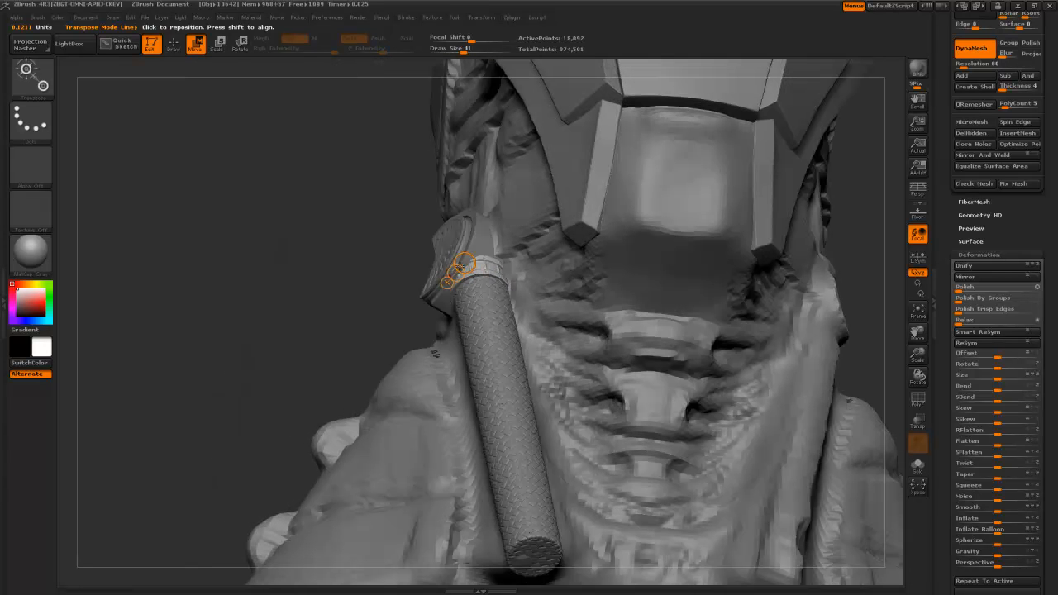
drag(456, 273, 454, 274)
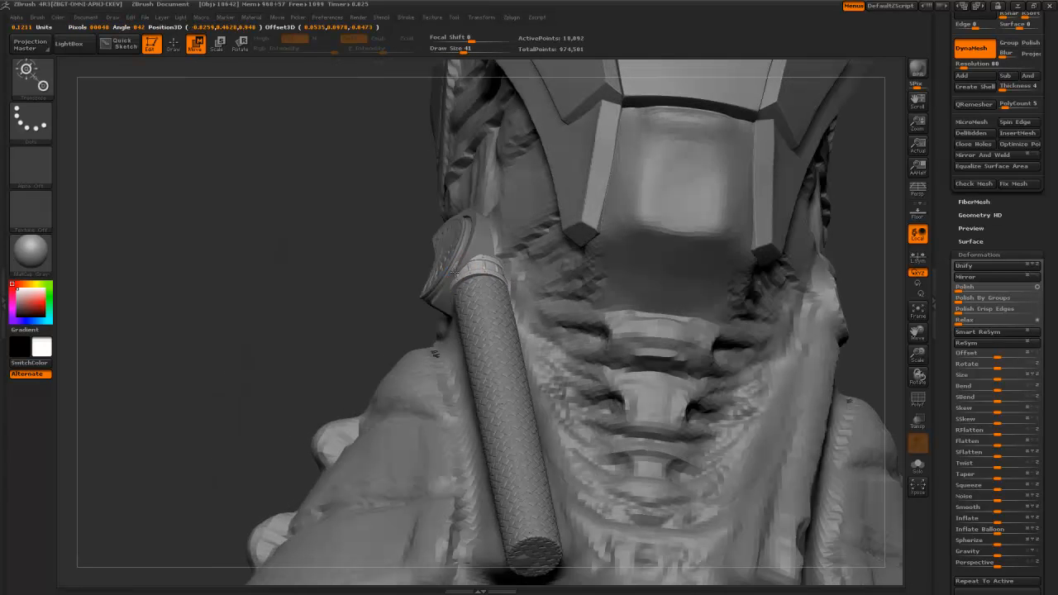
drag(318, 223, 430, 253)
- Make the collar ring the active subtool and Duplicate it in the SubTool palette
alt+click(416, 254)
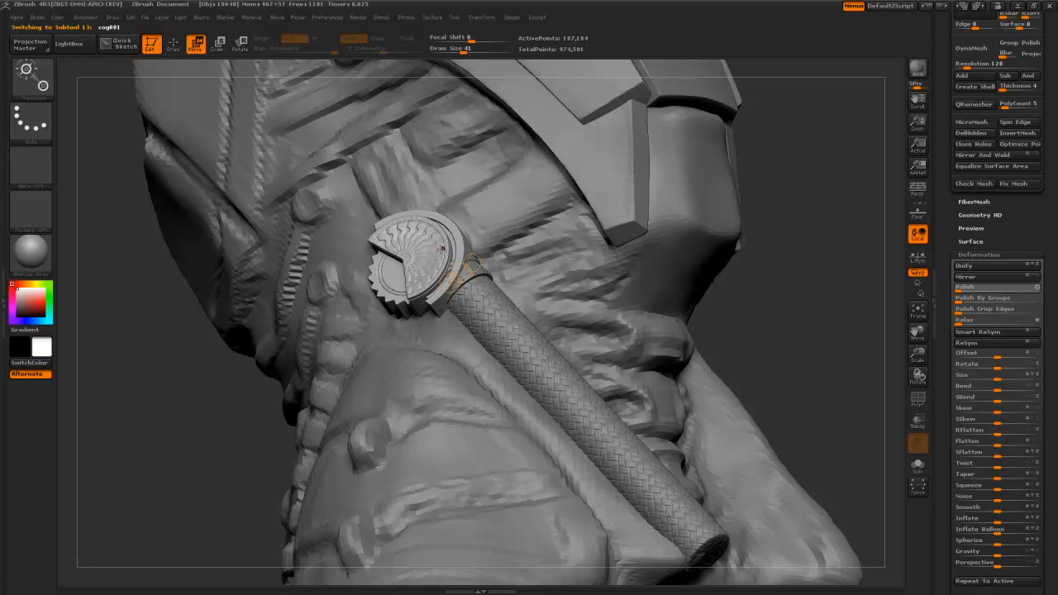
click(239, 43)
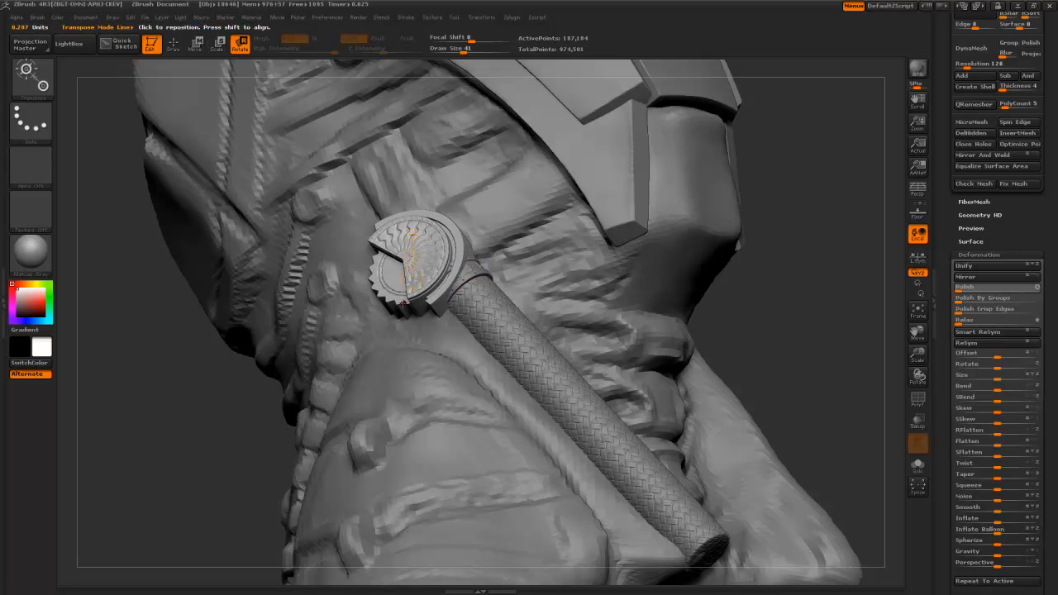
alt+click(473, 265)
mouse_move(752, 312)
mouse_down()
mouse_move(770, 326)
mouse_move(698, 324)
mouse_move(742, 346)
mouse_up()
key(ctrl+shift)
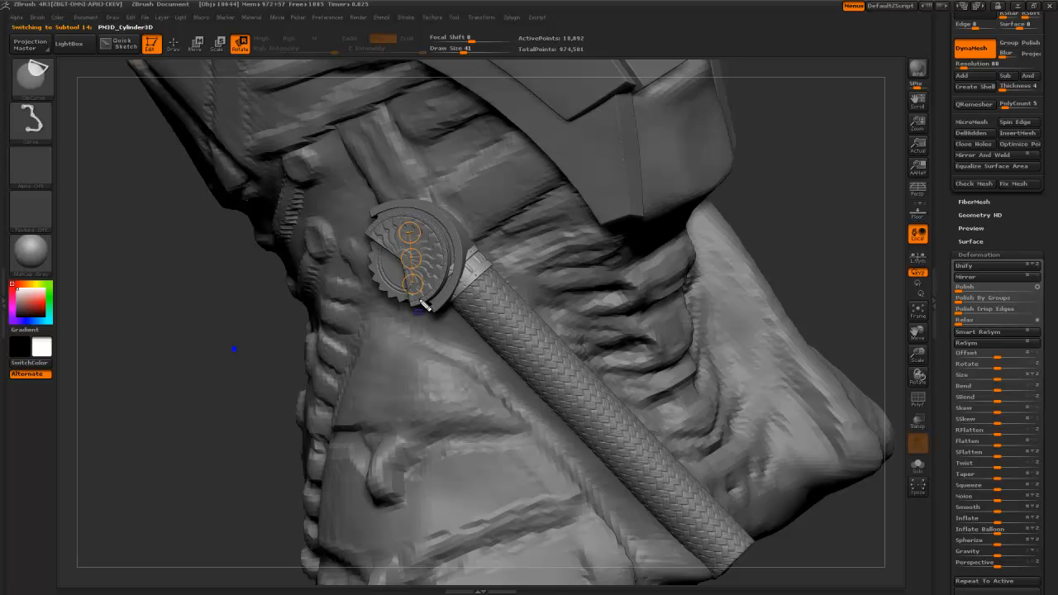
key(w)
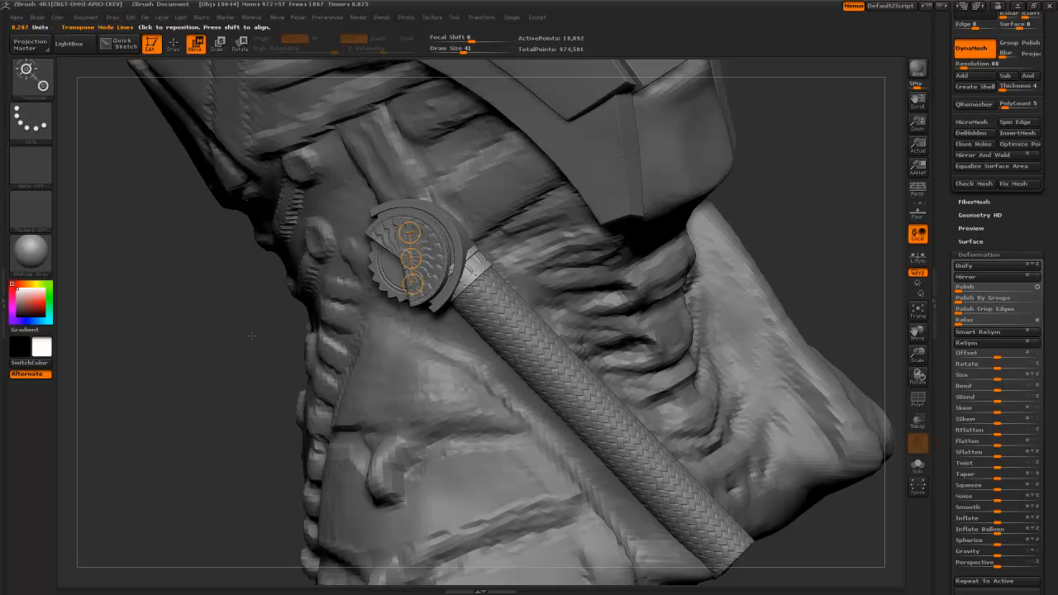
drag(945, 129, 939, 332)
click(971, 275)
- Move the copied ring down the braided cable and center it on the hose
drag(475, 265, 458, 277)
drag(253, 350, 280, 340)
drag(466, 271, 582, 391)
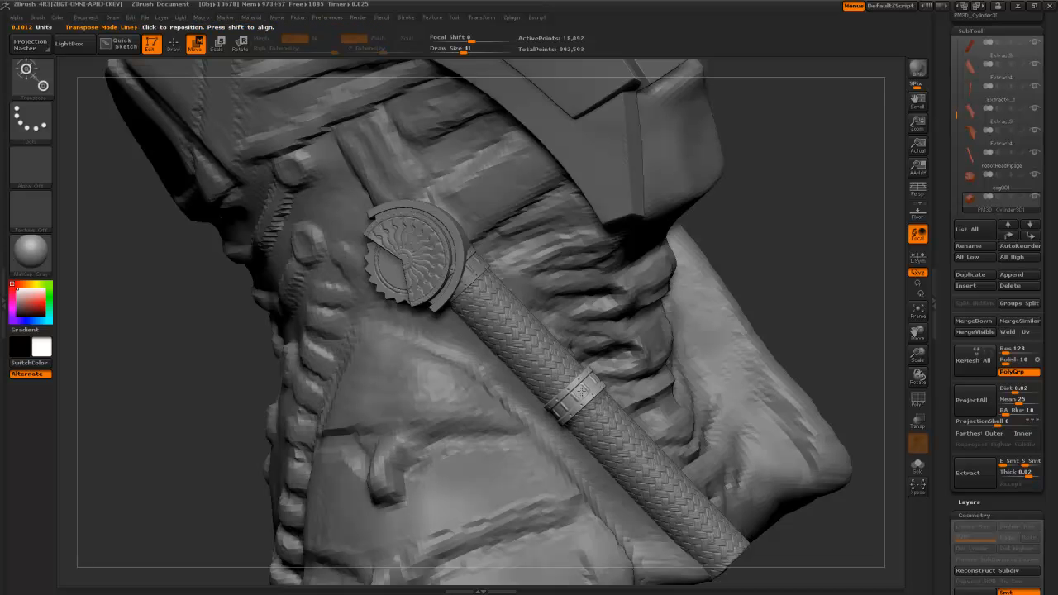
drag(759, 280, 539, 388)
mouse_move(506, 357)
mouse_down()
mouse_move(484, 383)
mouse_move(505, 383)
mouse_up()
drag(348, 404, 545, 432)
drag(487, 375, 482, 373)
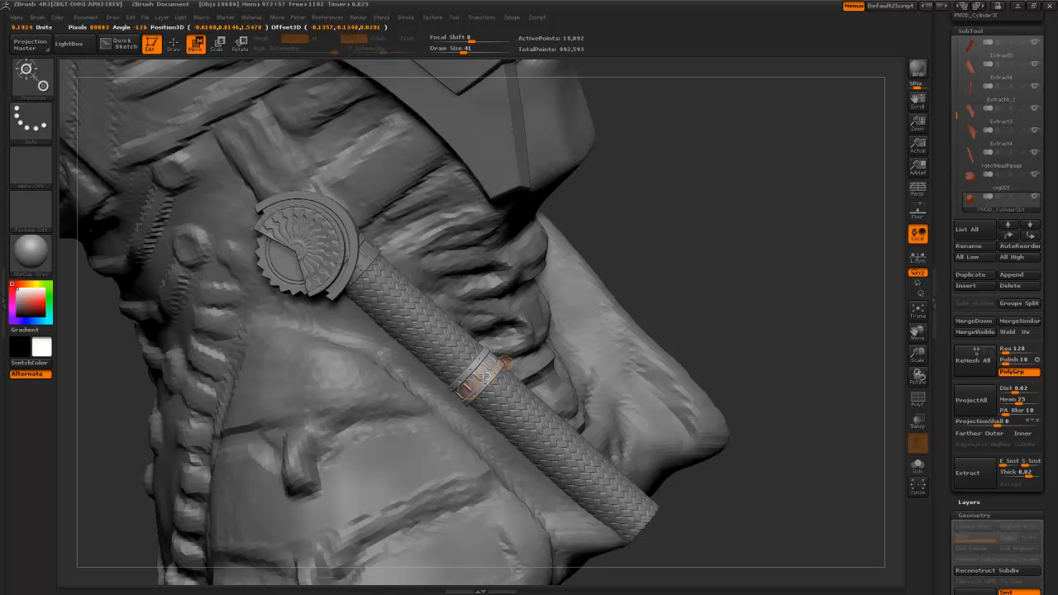
- Switch between Scale and Move to slide the ring along the cable
key(e)
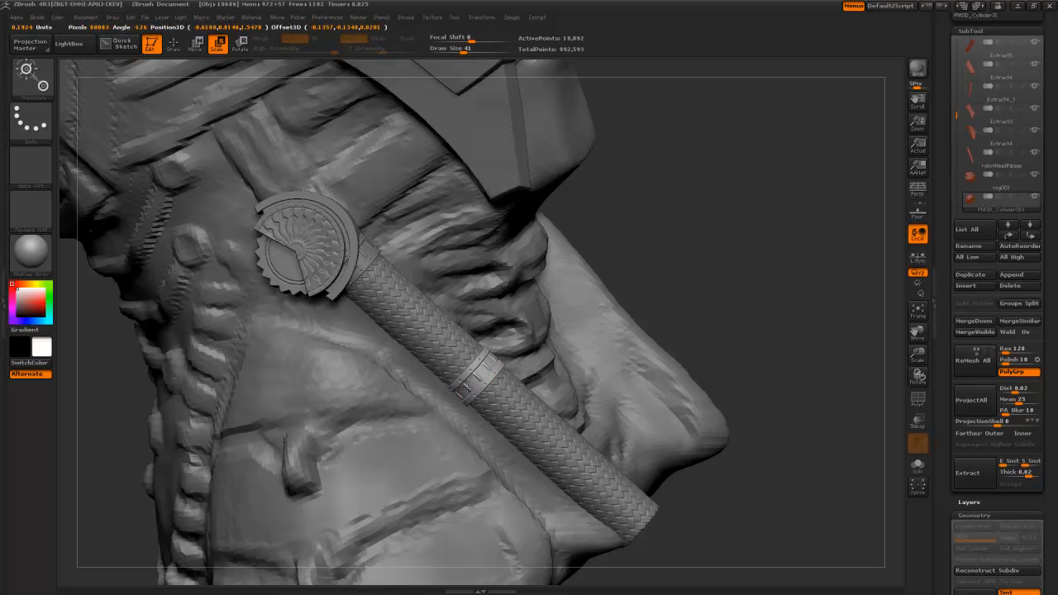
key(w)
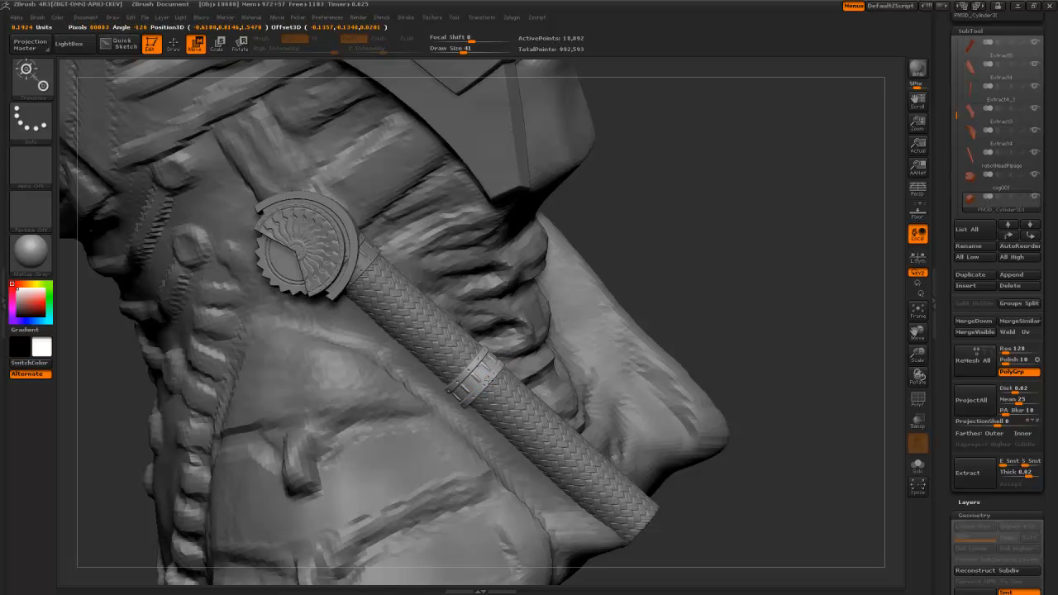
drag(699, 272, 548, 347)
drag(491, 377, 492, 379)
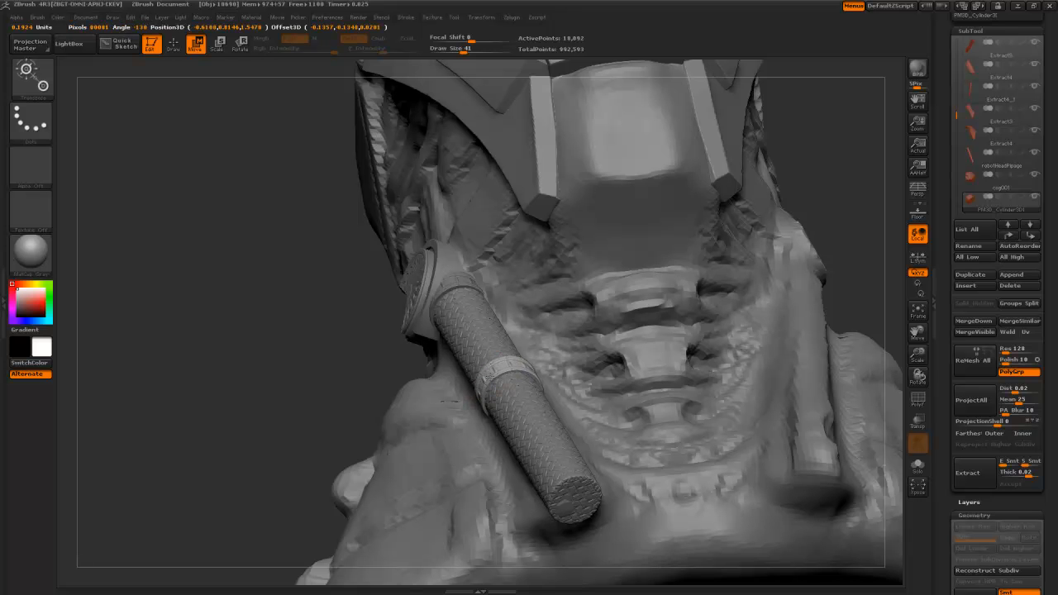
drag(357, 392, 438, 384)
- Set a rotate action line across the band, then select the upper and lower clamps
key(e)
key(r)
drag(262, 312, 332, 308)
mouse_move(529, 361)
mouse_down()
mouse_move(469, 369)
mouse_move(529, 359)
mouse_up()
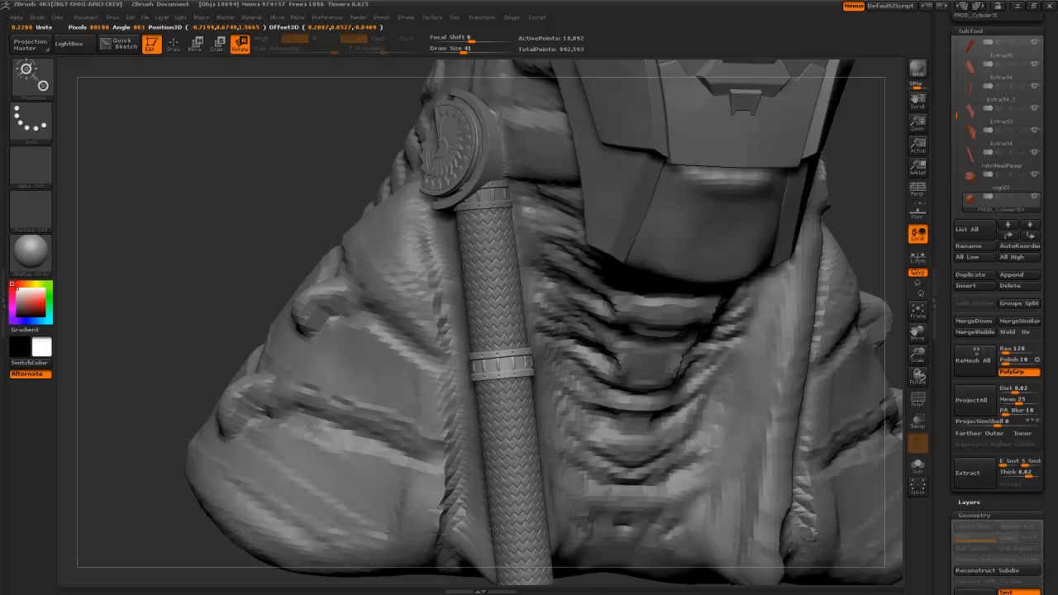
alt+click(501, 196)
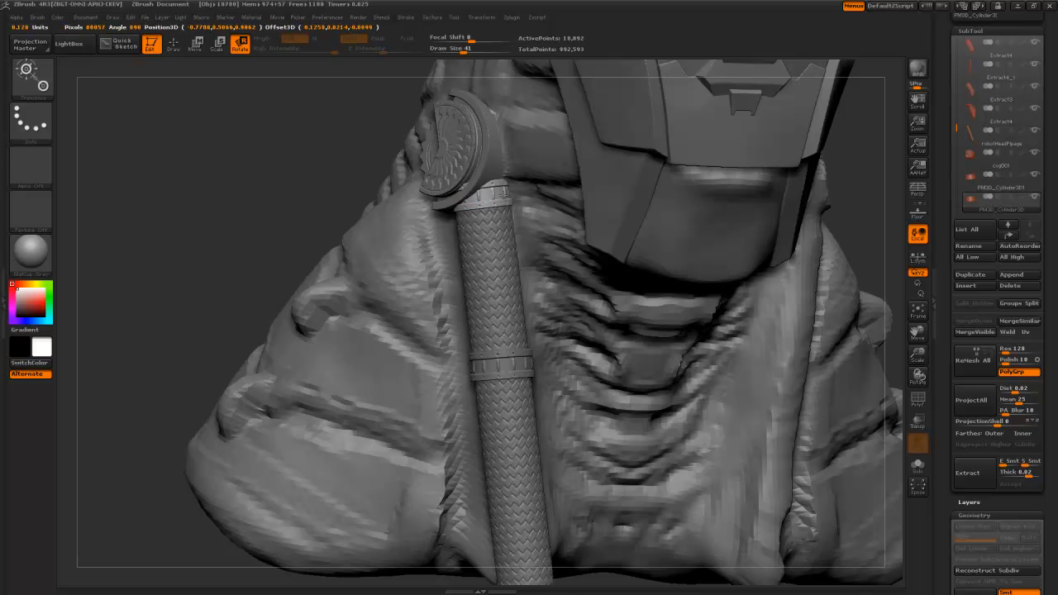
alt+click(498, 366)
alt+drag(210, 281, 186, 175)
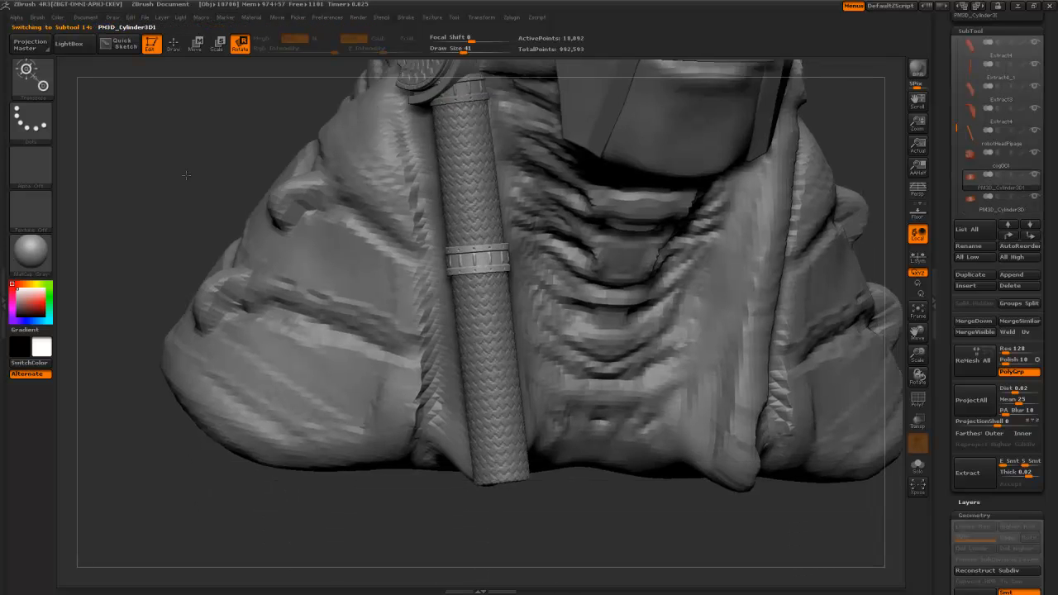
- Duplicate the middle collar ring and move the copy to the cable's bottom end
click(970, 277)
key(w)
drag(491, 212, 492, 428)
drag(520, 482, 463, 190)
- Select the middle ring for rotating, review the neck cable, then select the upper cuff
alt+drag(352, 256, 277, 315)
alt+click(474, 308)
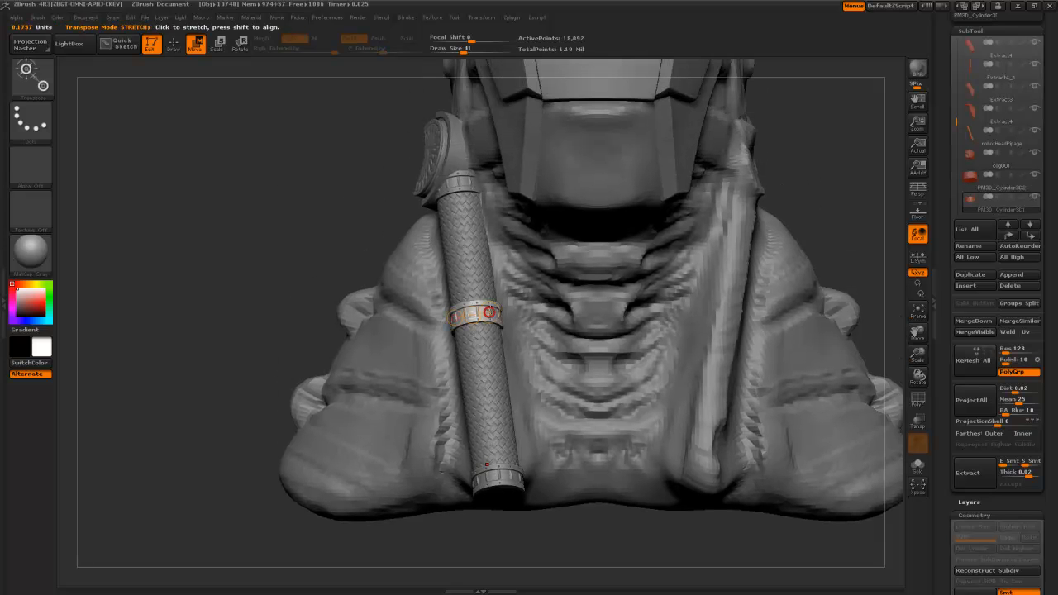
key(r)
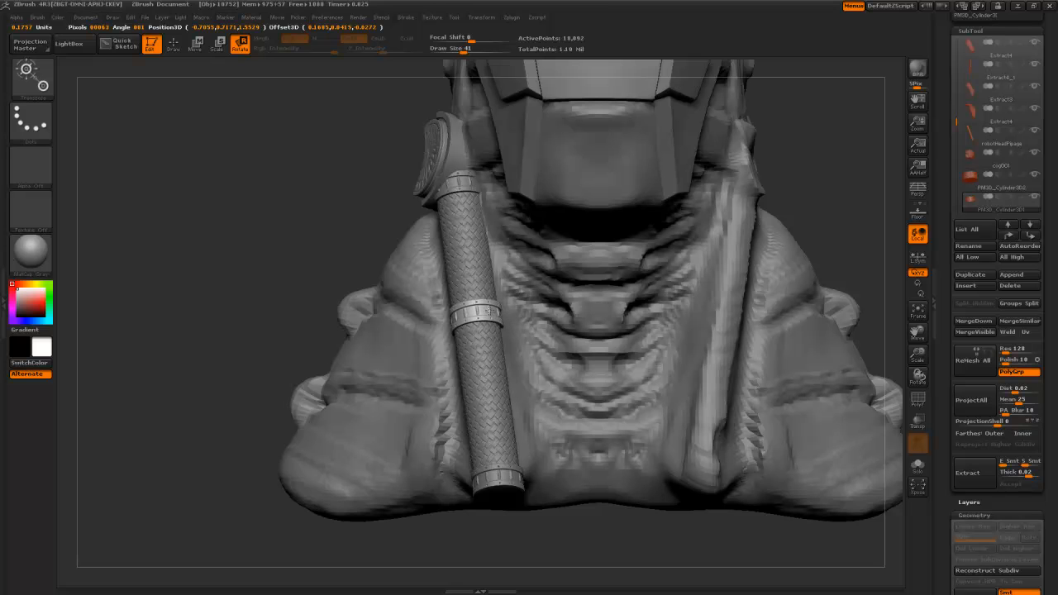
alt+drag(323, 176, 358, 268)
drag(594, 397, 309, 316)
key(p)
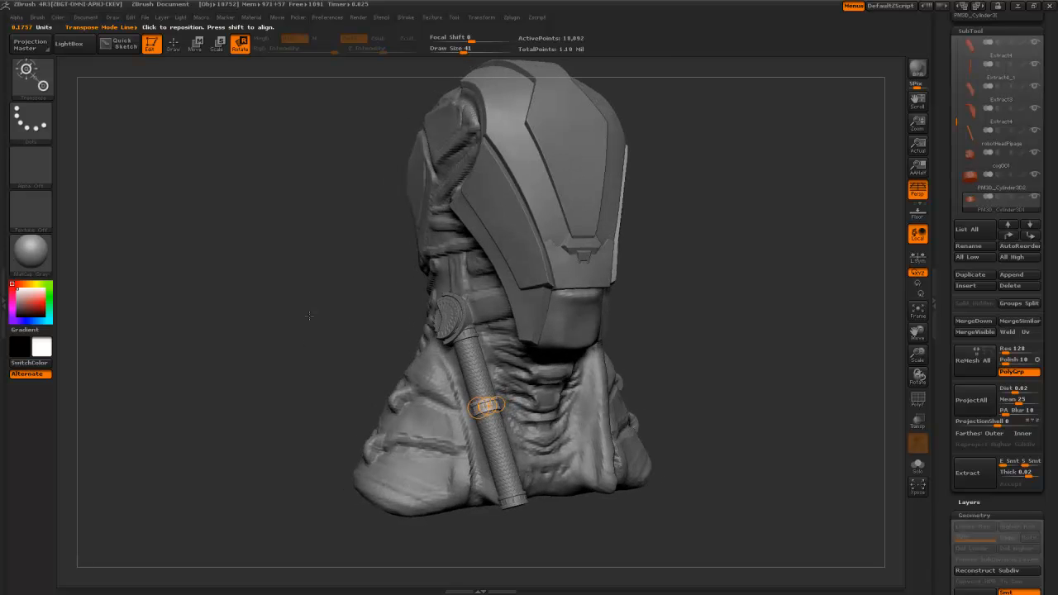
key(p)
alt+drag(313, 271, 334, 472)
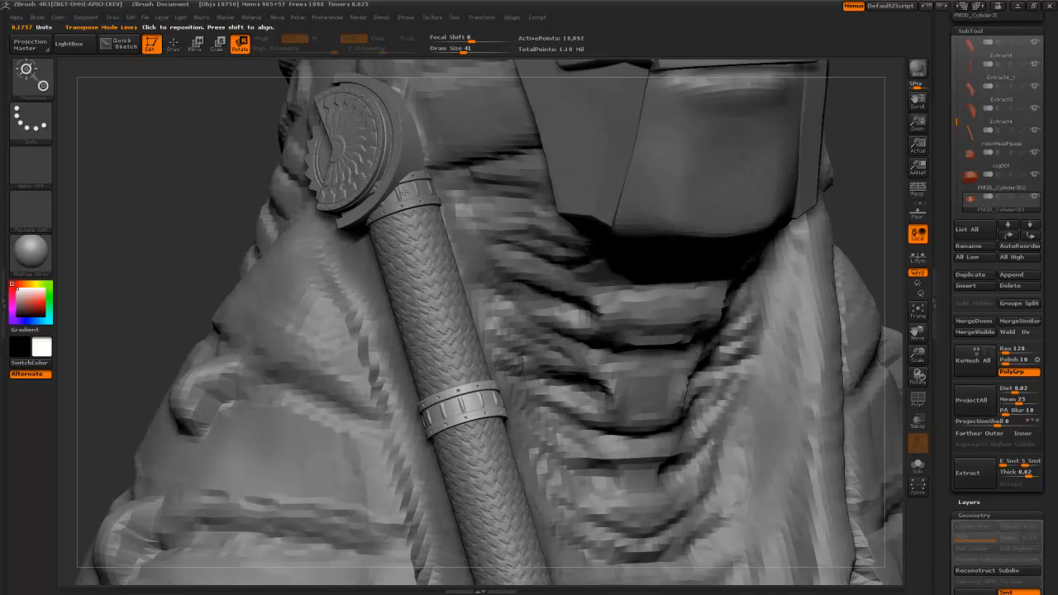
alt+click(403, 191)
drag(184, 217, 192, 256)
- Cut the upper cuff with ClipCurve along the cog disc's edge
key(b)
key(c)
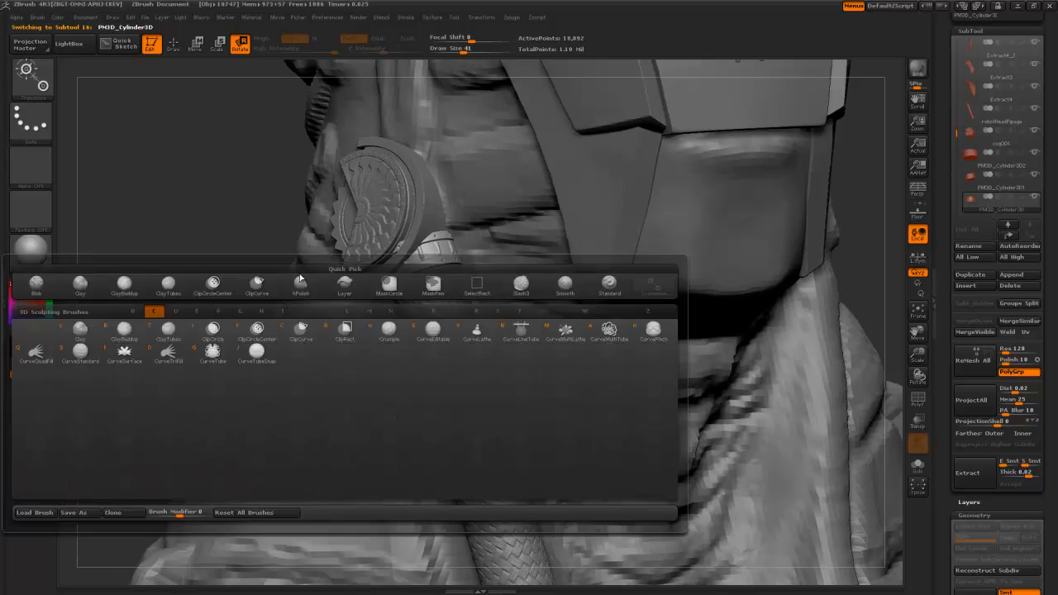
drag(251, 240, 305, 241)
drag(375, 285, 381, 282)
key(q)
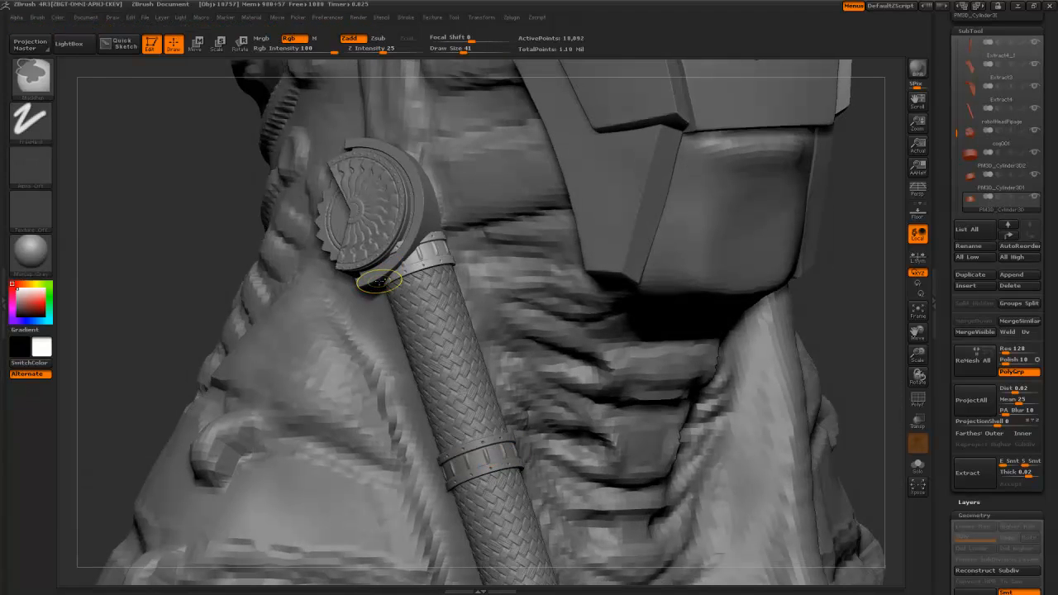
key(b)
mouse_move(380, 280)
ctrl+shift+mouse_down()
mouse_move(363, 263)
mouse_move(368, 271)
mouse_move(404, 246)
mouse_move(425, 207)
ctrl+shift+mouse_up()
mouse_move(207, 238)
mouse_down()
mouse_move(236, 236)
mouse_move(190, 240)
mouse_up()
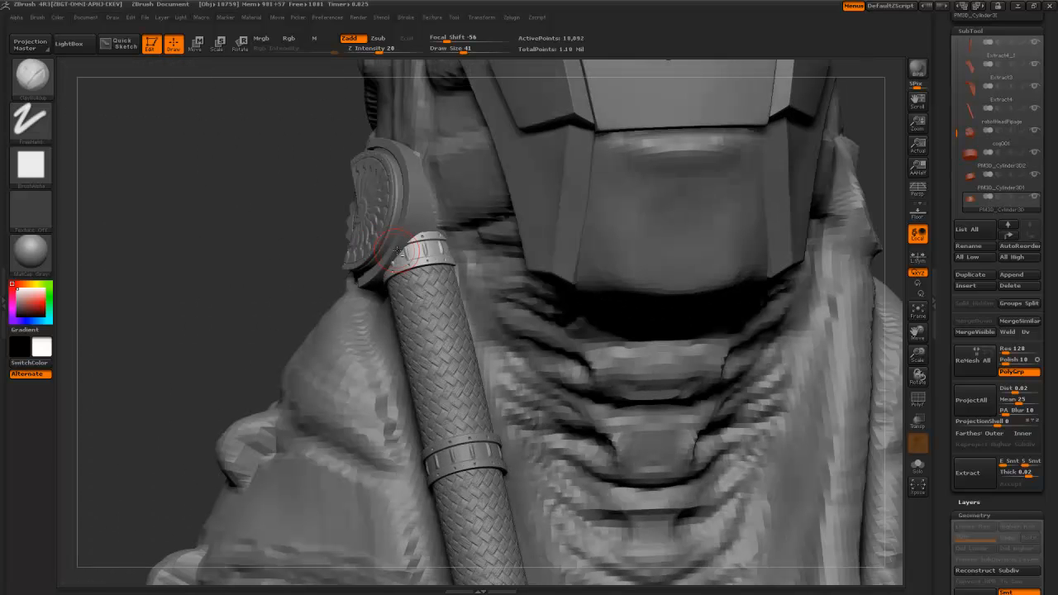
- Move the trimmed cuff into place against the cog disc
key(w)
drag(314, 263, 289, 273)
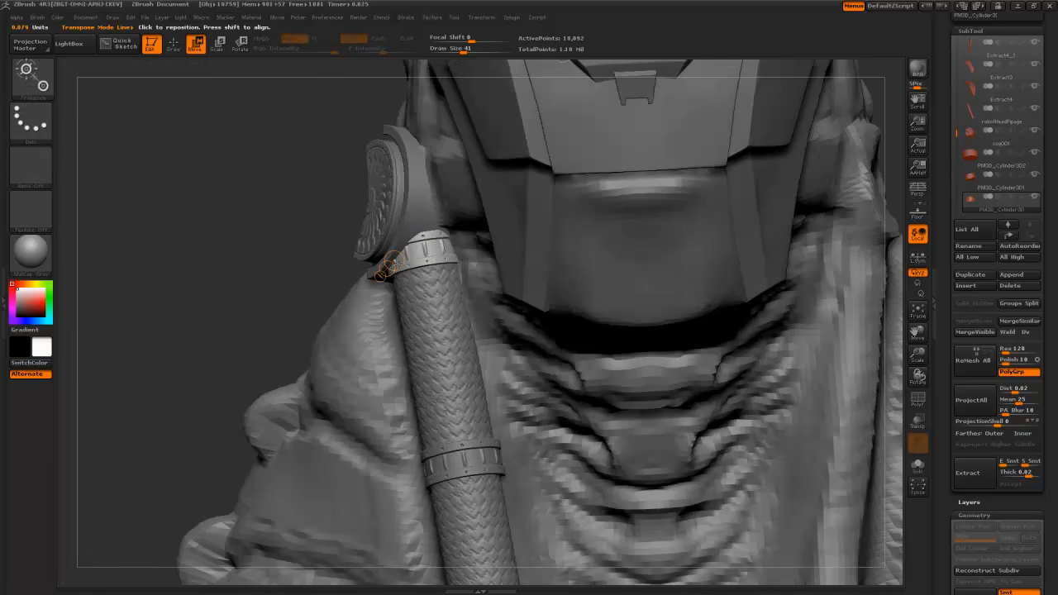
drag(434, 261, 429, 238)
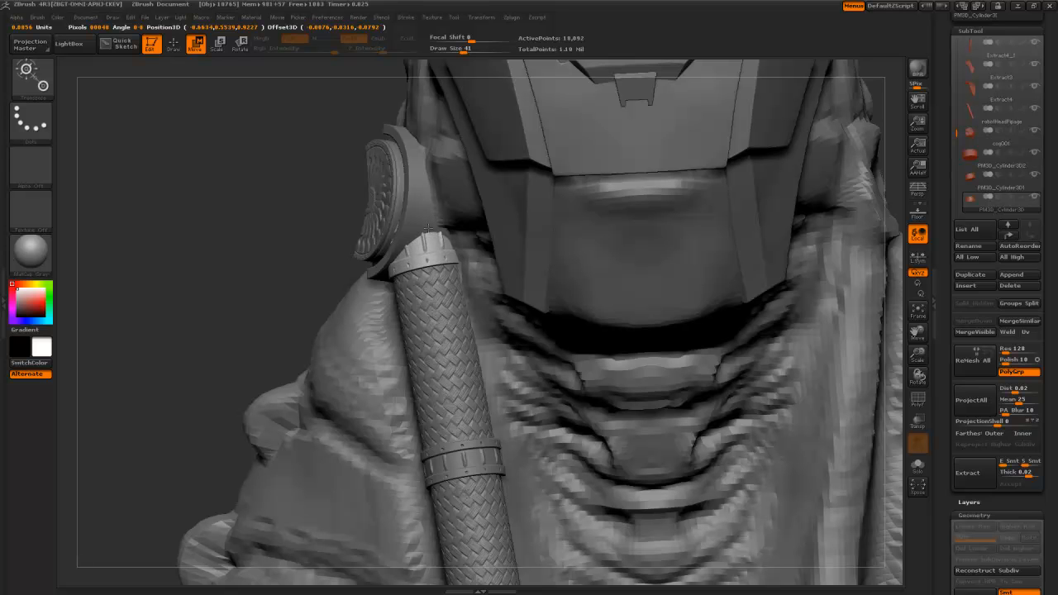
drag(429, 227, 428, 227)
mouse_move(235, 228)
mouse_down()
mouse_move(327, 234)
mouse_move(312, 238)
mouse_move(414, 306)
mouse_up()
- Clip the cuff along the disc's base, then frame the bust and select the robot head
key(q)
key(b)
key(c)
drag(642, 379, 593, 370)
mouse_move(355, 279)
ctrl+shift+mouse_down()
mouse_move(405, 243)
mouse_move(403, 255)
mouse_move(419, 203)
ctrl+shift+mouse_up()
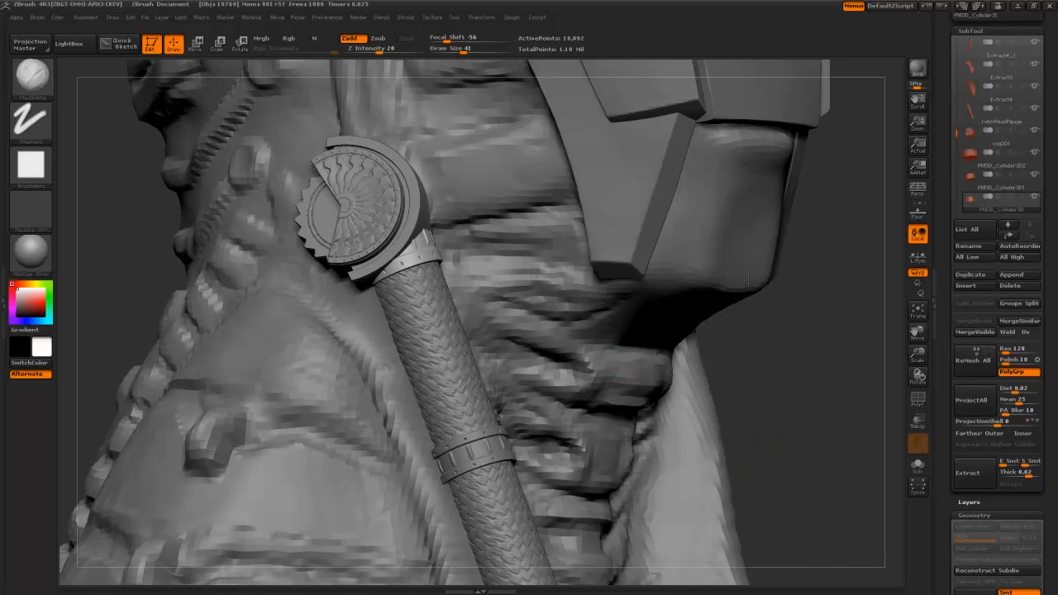
key(f)
alt+click(411, 270)
drag(542, 352, 499, 355)
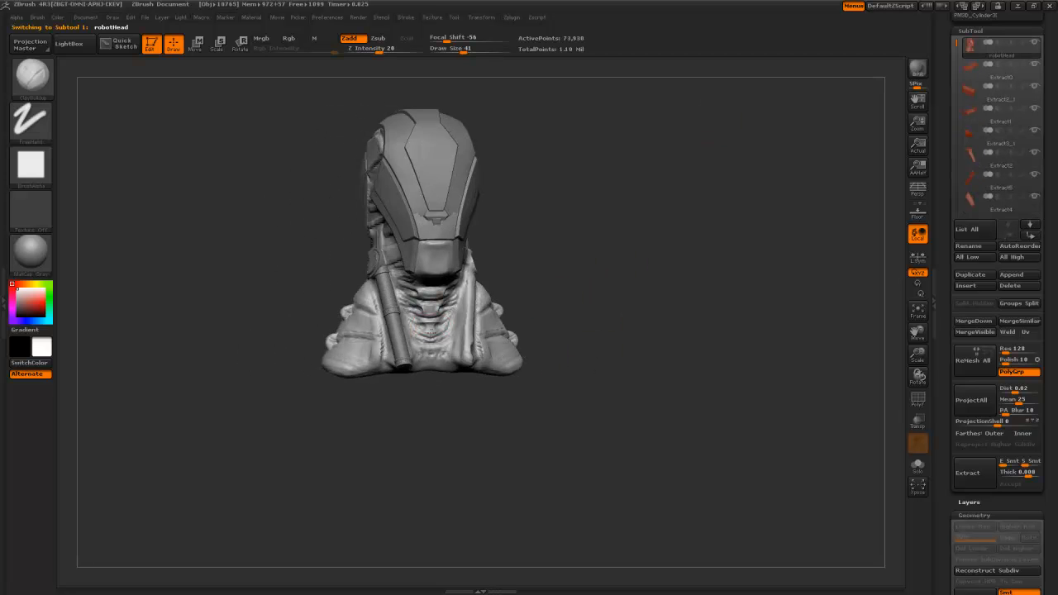
- Build up the neck beside the pipe handle with mirrored Clay strokes
alt+drag(250, 300, 285, 411)
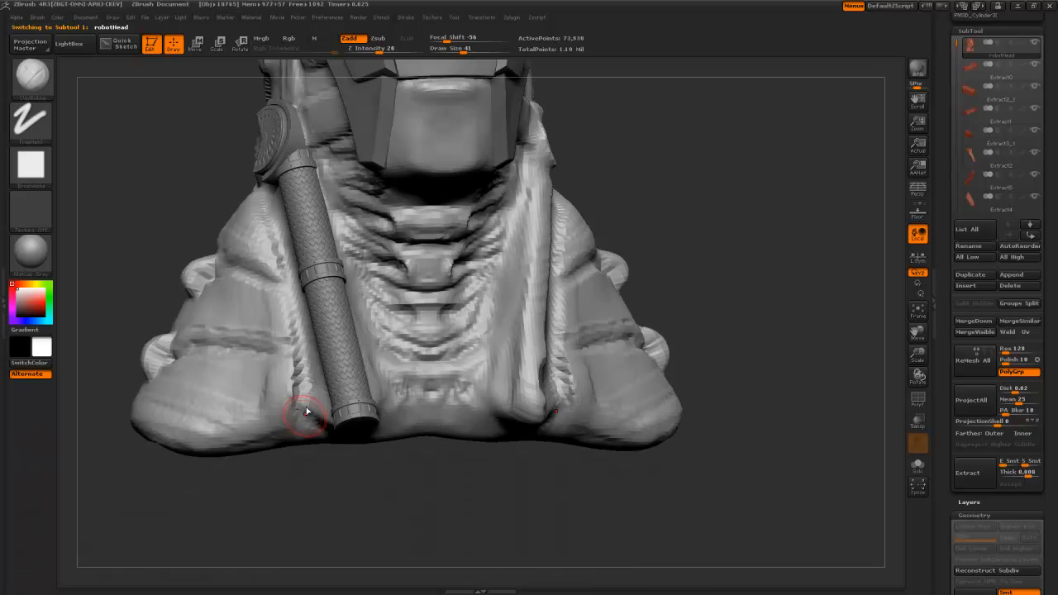
drag(184, 183, 328, 250)
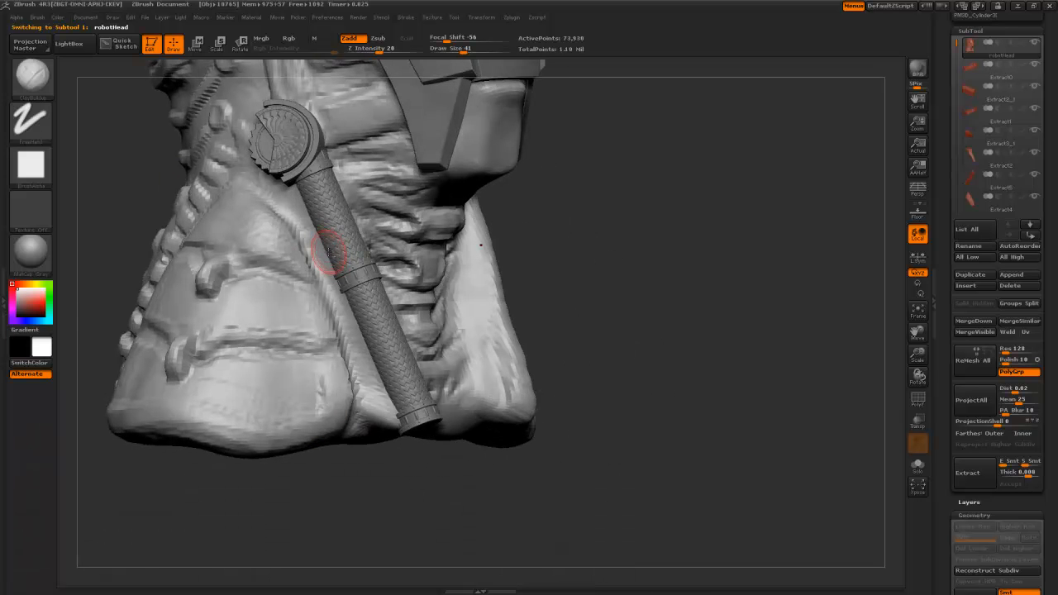
drag(364, 431, 391, 354)
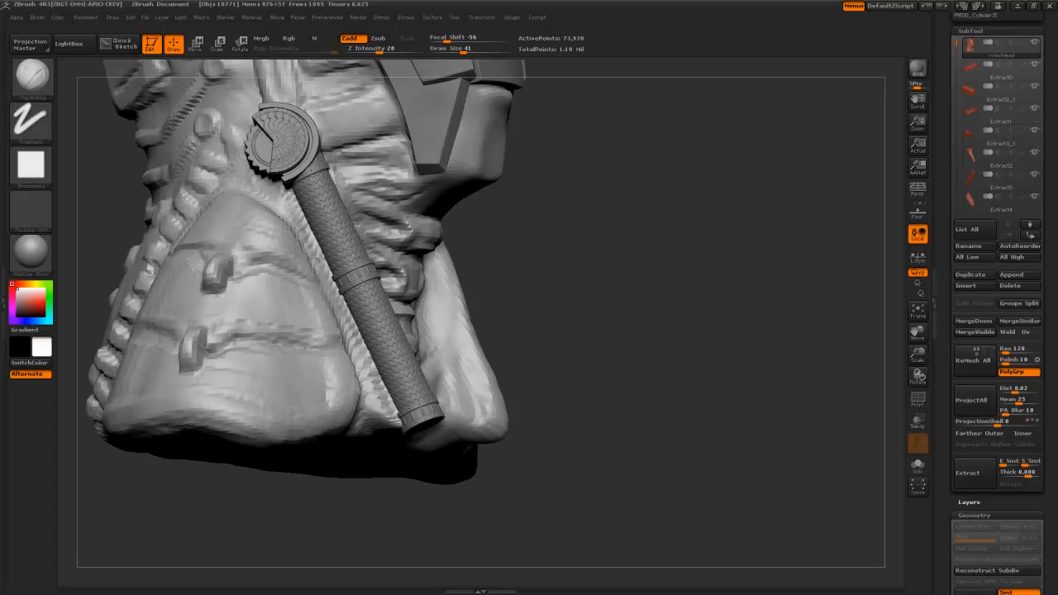
drag(345, 493, 263, 461)
alt+drag(161, 164, 304, 263)
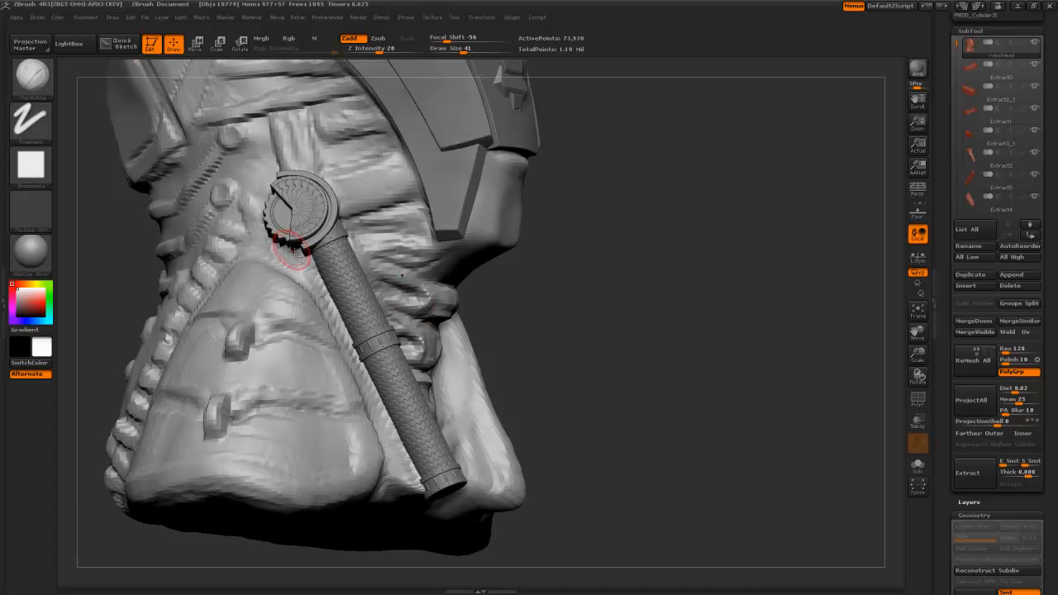
drag(547, 313, 306, 240)
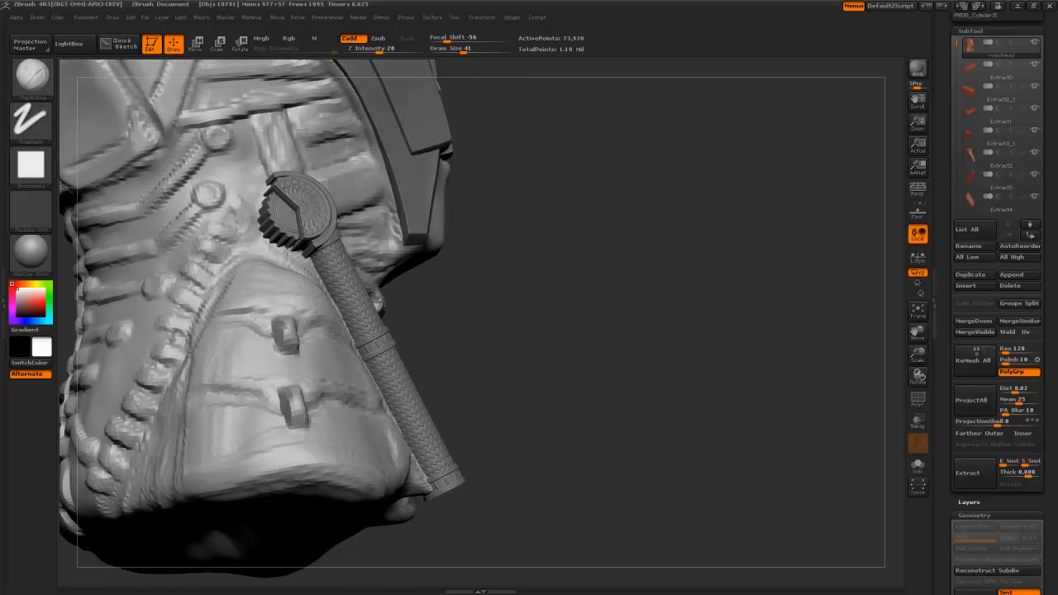
right_drag(323, 268, 289, 269)
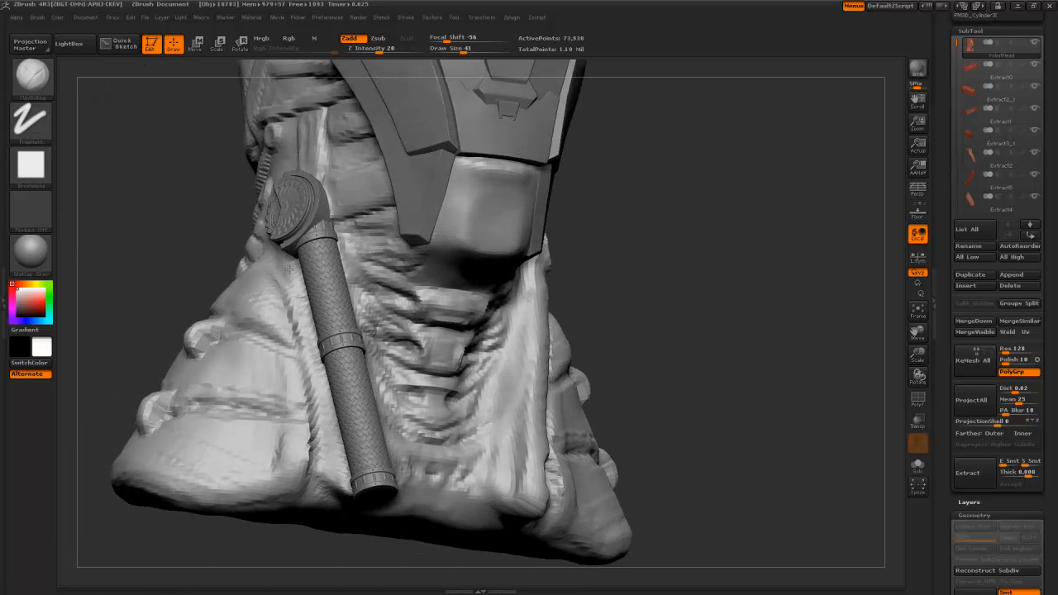
drag(185, 232, 124, 235)
drag(331, 328, 330, 465)
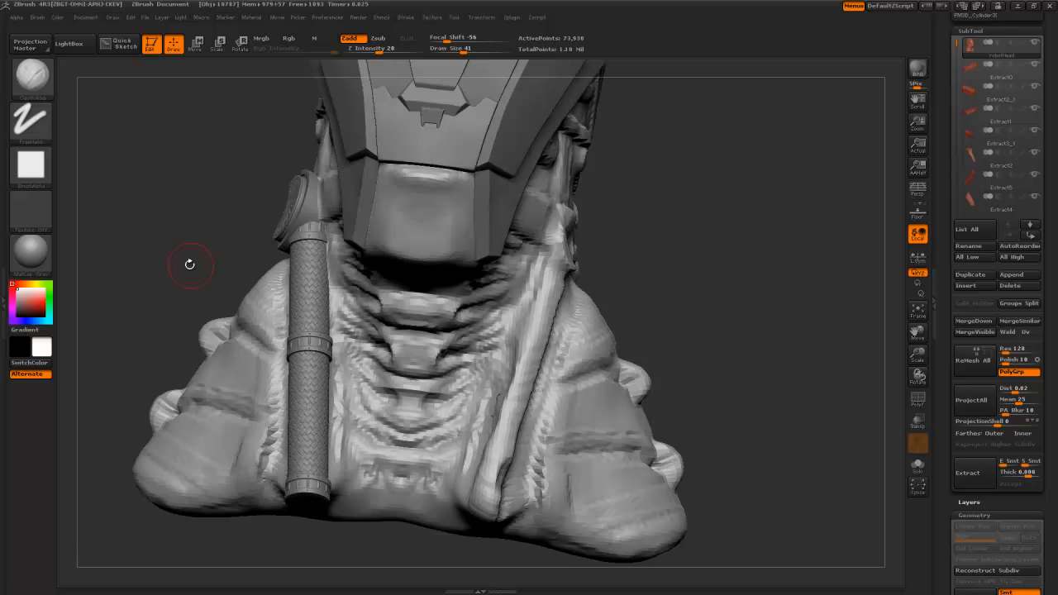
drag(189, 260, 319, 390)
mouse_move(333, 299)
mouse_down()
mouse_move(330, 363)
mouse_move(325, 315)
mouse_up()
mouse_move(253, 250)
mouse_down()
mouse_move(291, 248)
mouse_move(318, 273)
mouse_move(319, 236)
mouse_up()
- Orbit around the neck, then frame the bust in a straight front view
alt+drag(223, 172, 226, 248)
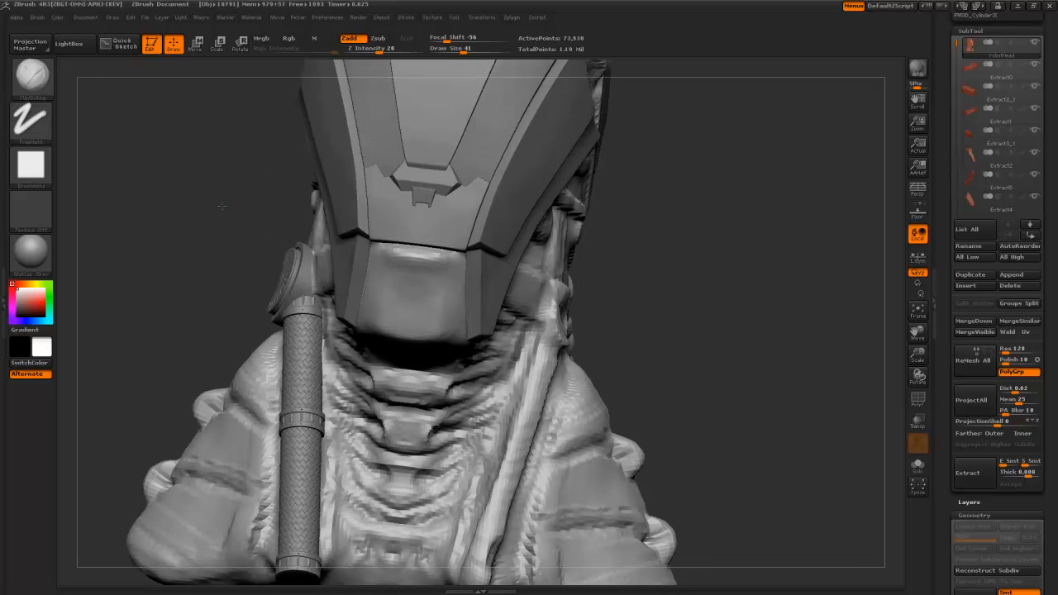
drag(222, 203, 277, 212)
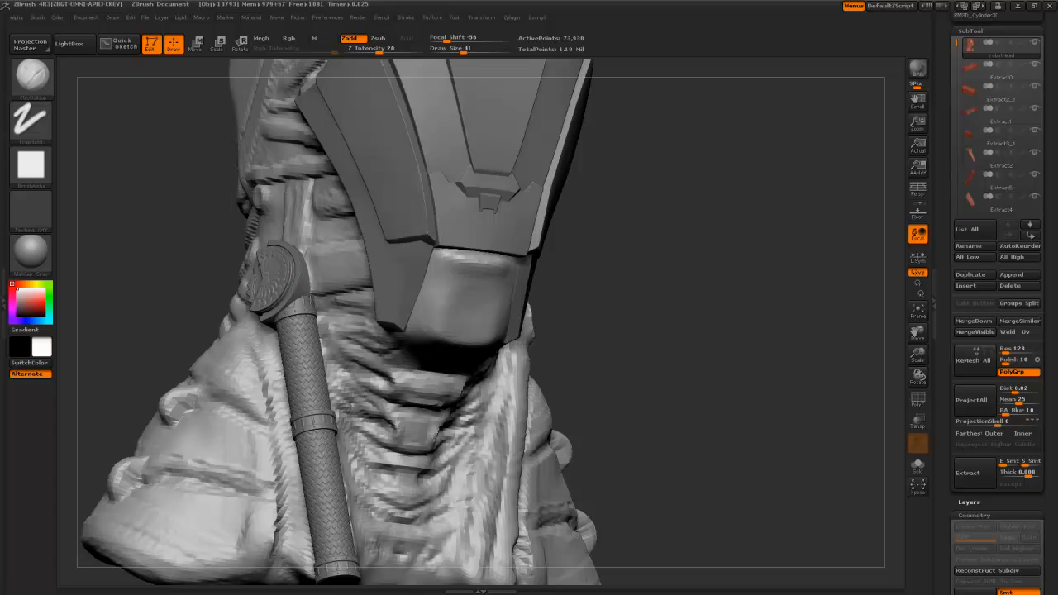
drag(183, 270, 366, 387)
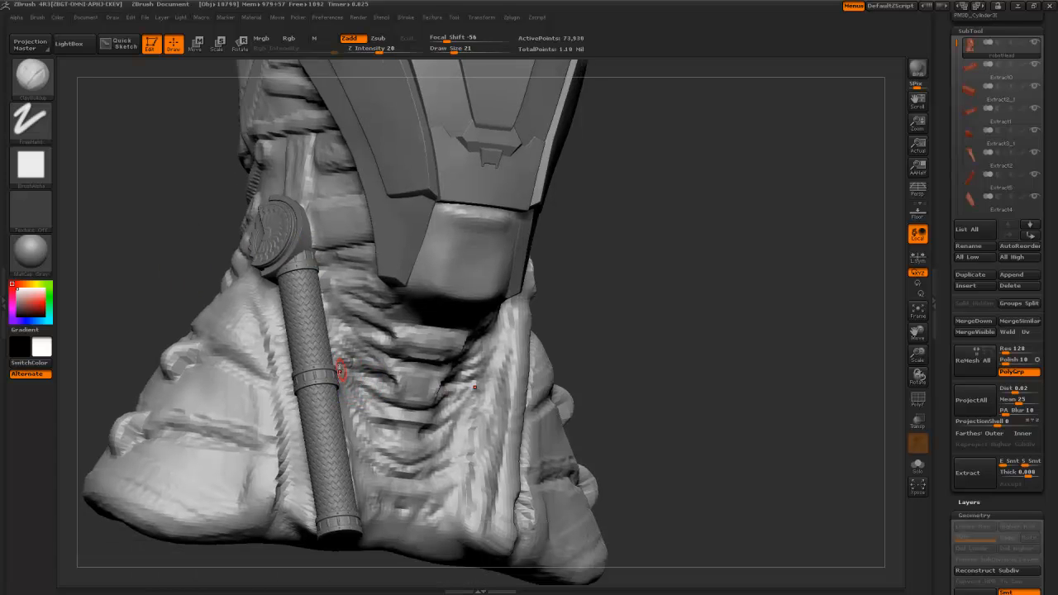
key(alt+Tab)
key(alt+Tab)
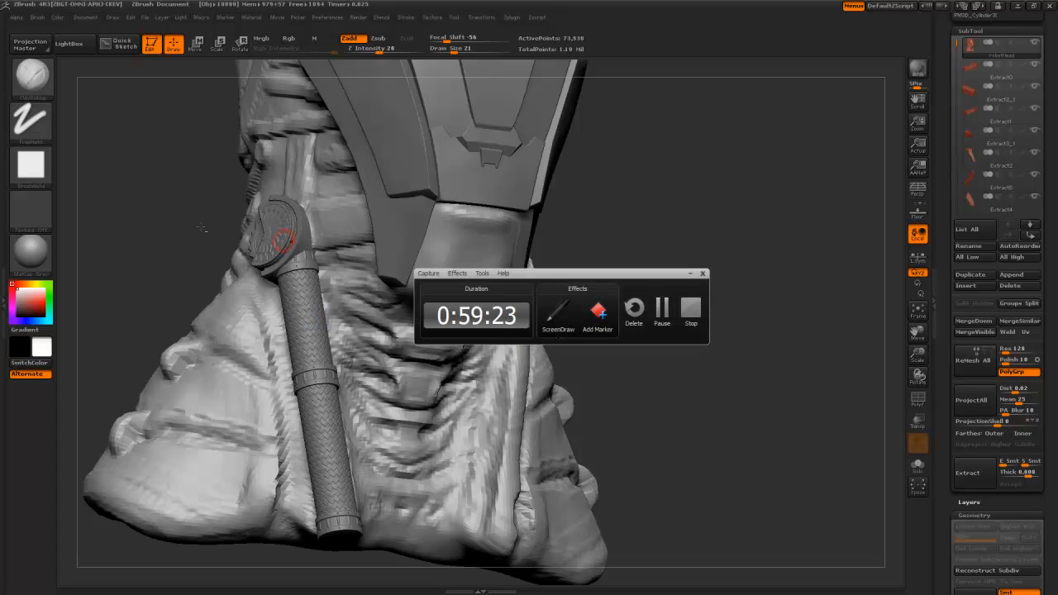
drag(231, 253, 175, 224)
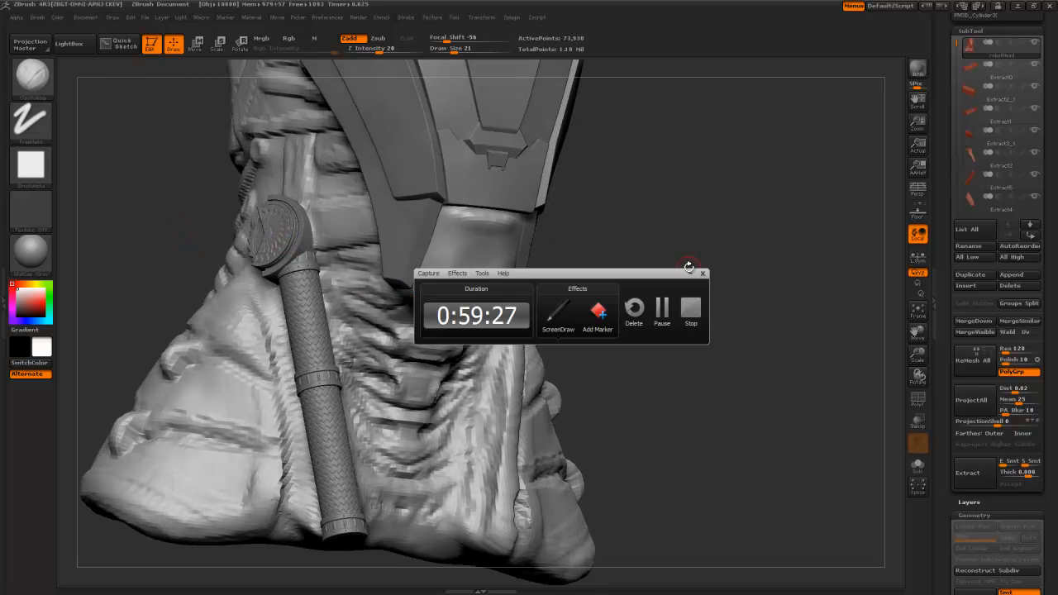
click(691, 273)
key(f)
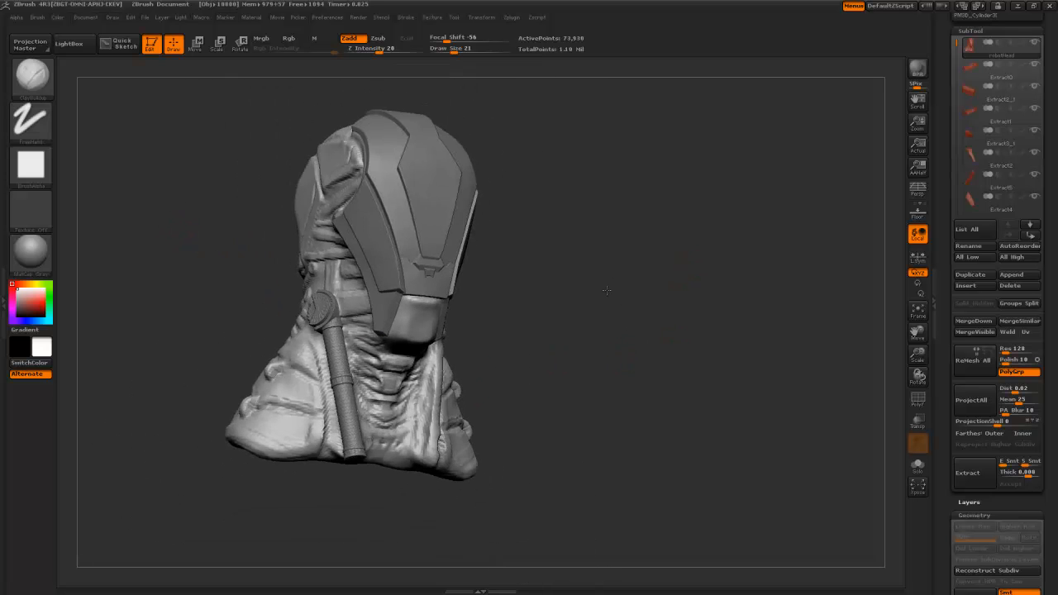
shift+drag(610, 315, 592, 344)
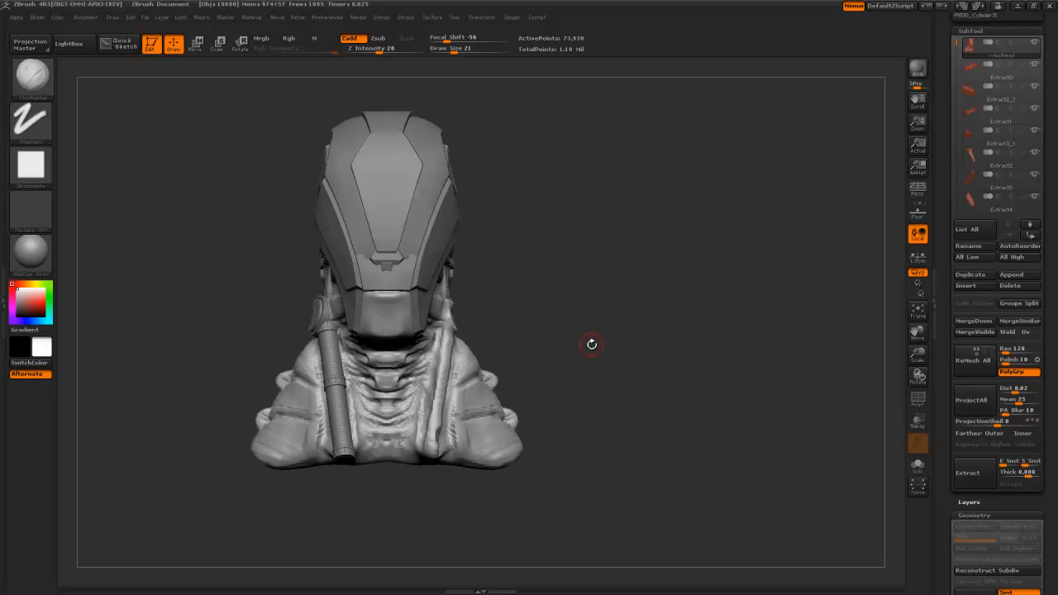
alt+drag(576, 298, 620, 366)
alt+drag(215, 233, 930, 317)
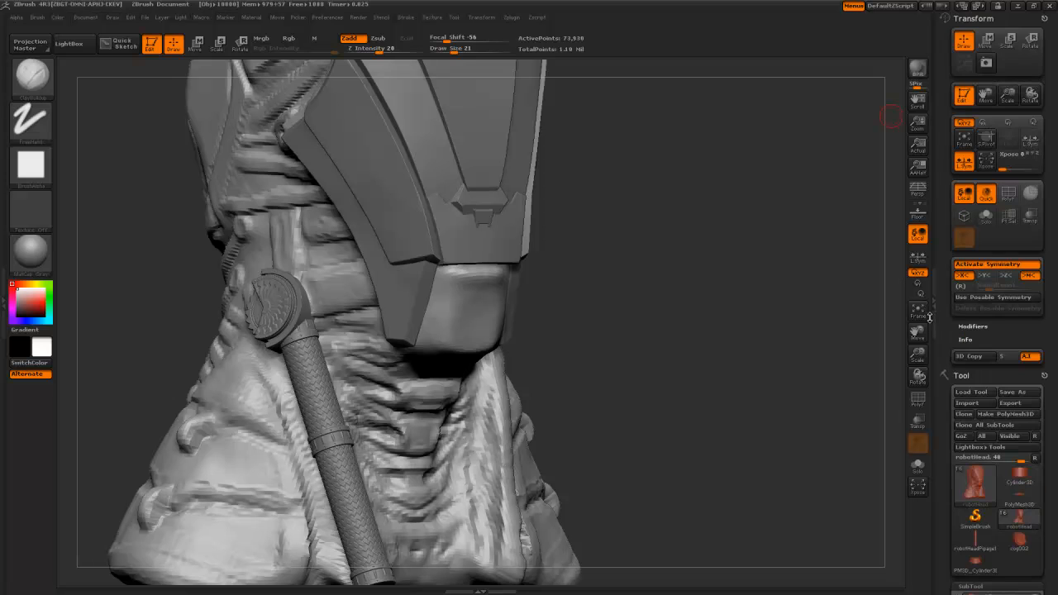
- Save the bust as robotHead.ZTL, replacing the existing file
click(1015, 392)
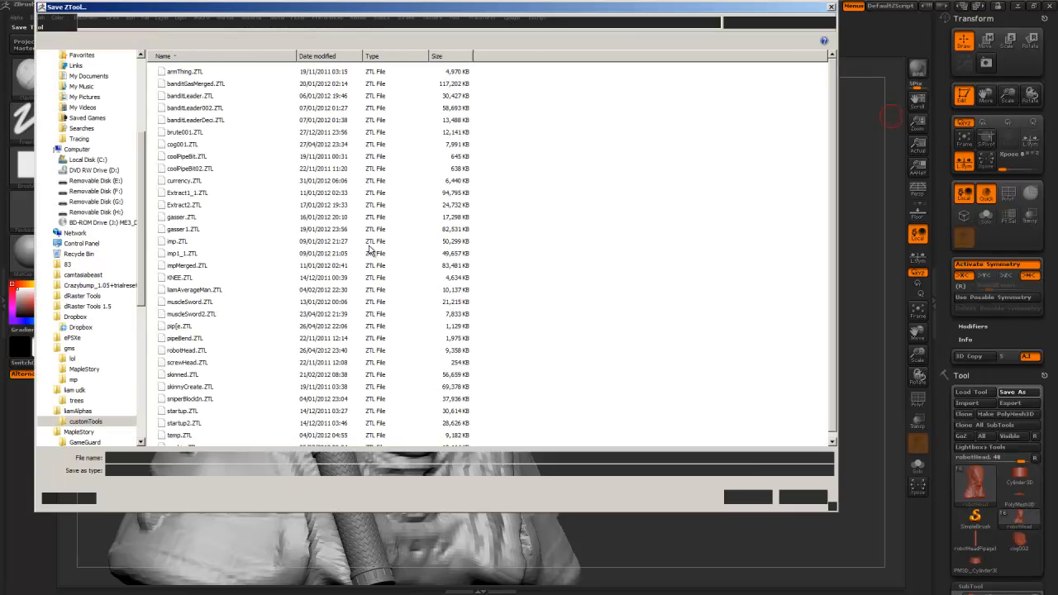
click(728, 496)
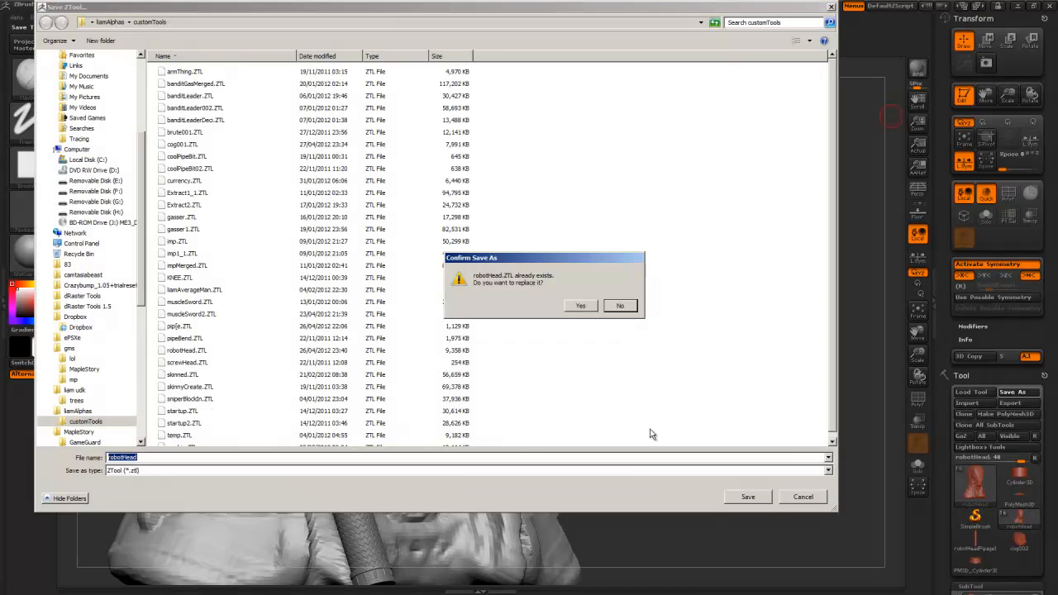
click(581, 307)
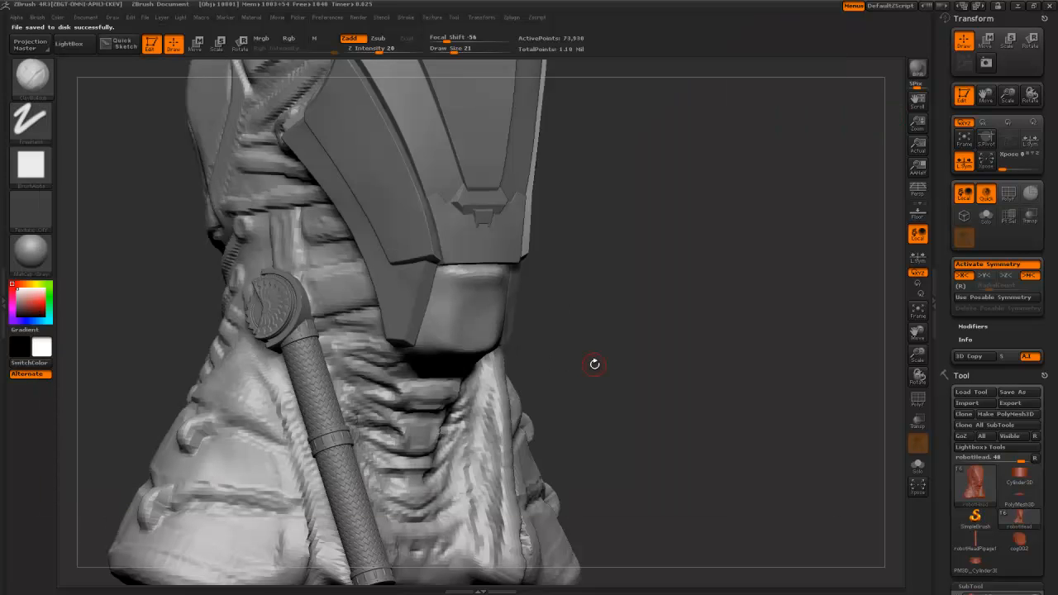
drag(605, 338, 623, 307)
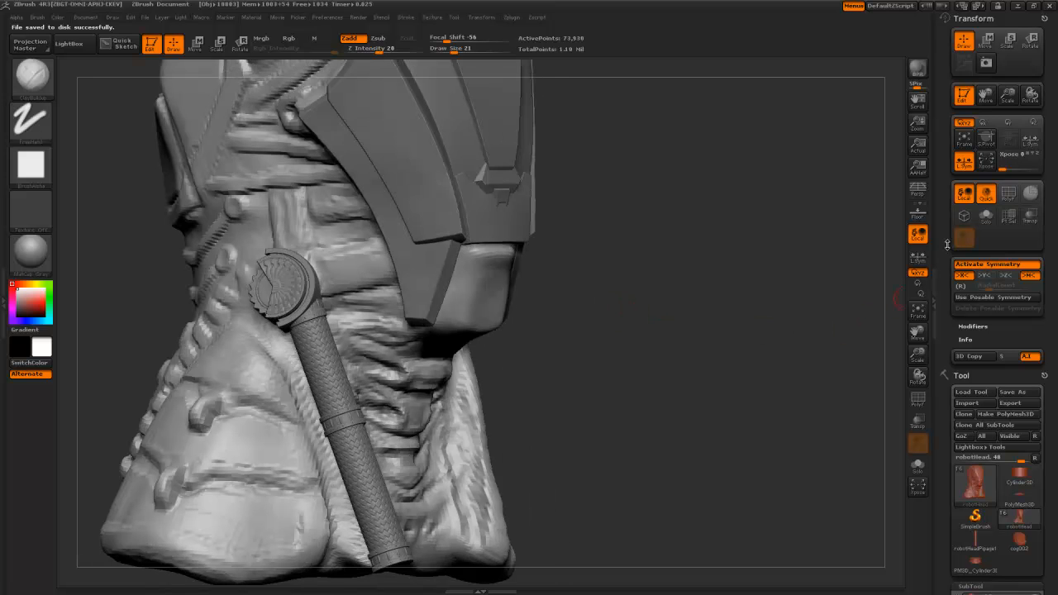
scroll(942, 296, down, 2)
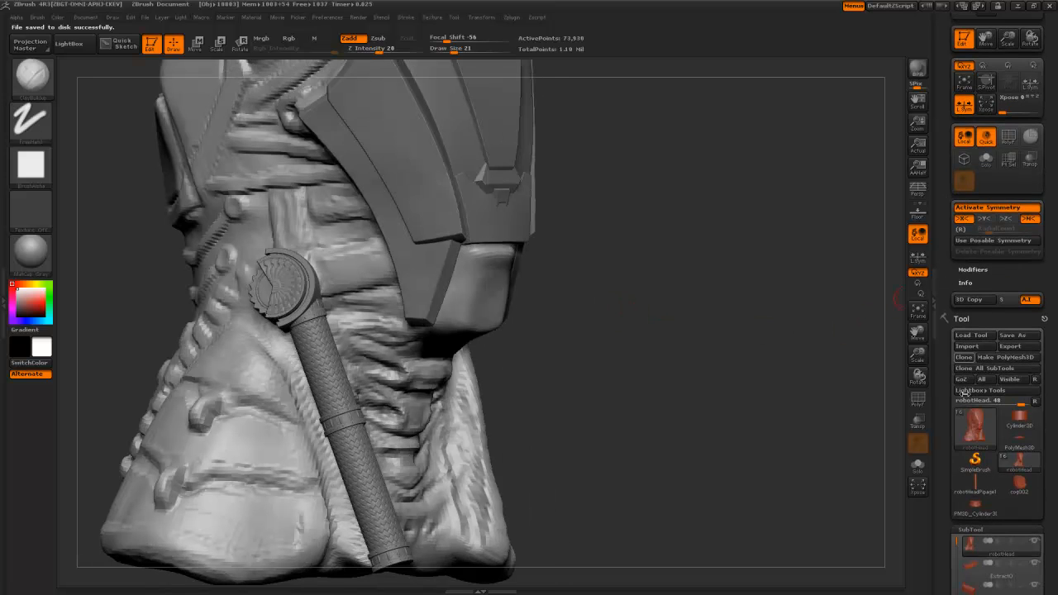
- Switch the active tool to the Cube3D primitive and snap to a front view
click(1019, 417)
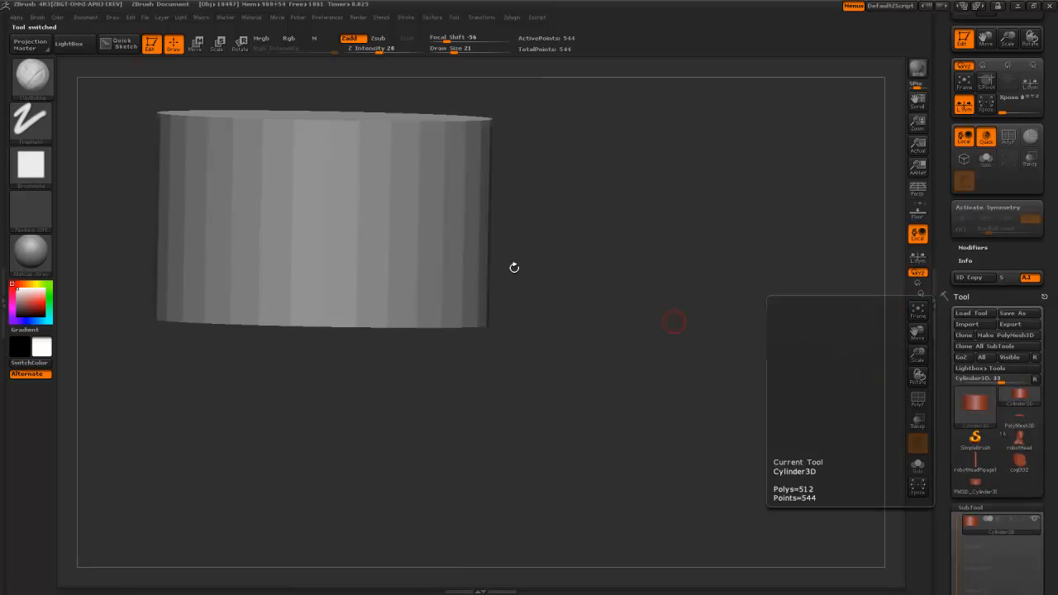
click(988, 409)
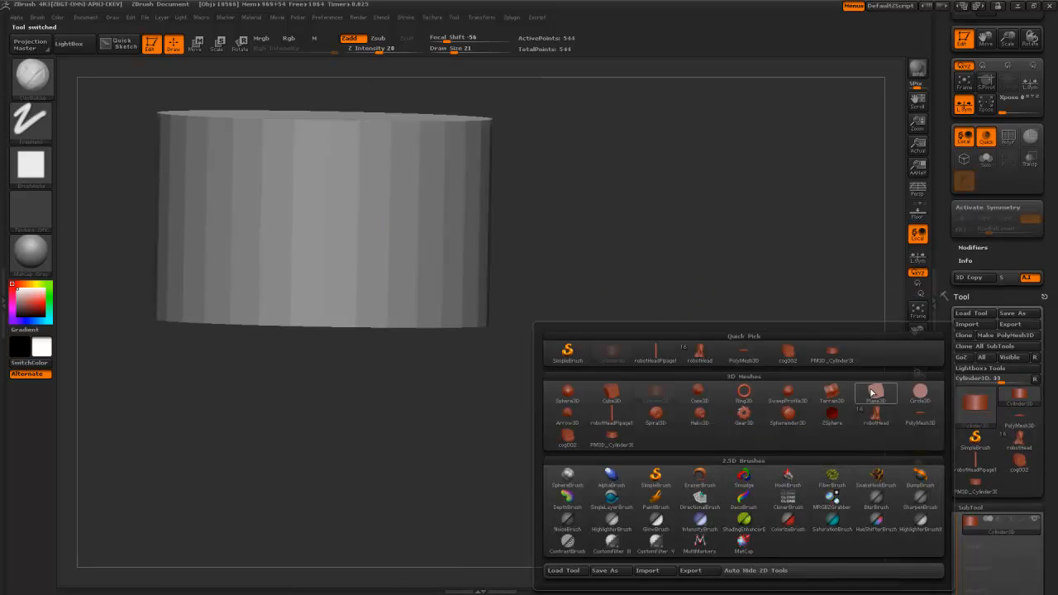
click(611, 393)
drag(583, 391, 556, 328)
shift+drag(474, 234, 479, 196)
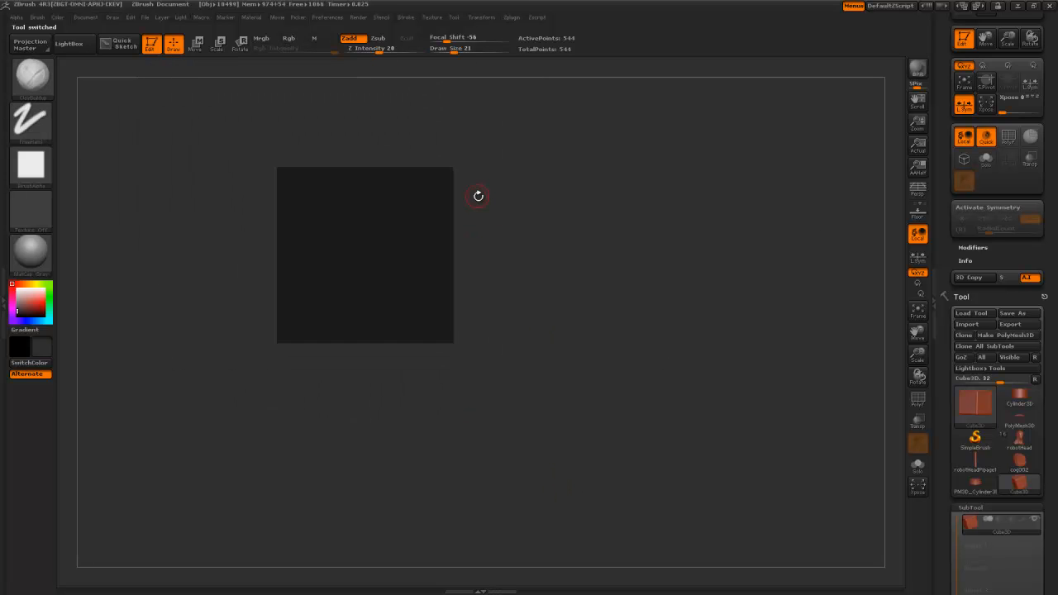
- Slice the cube into a thin slab with ClipCurve and convert it to PolyMesh3D
mouse_move(185, 253)
ctrl+shift+mouse_down()
mouse_move(395, 270)
mouse_move(582, 253)
mouse_move(576, 295)
mouse_move(538, 307)
mouse_move(465, 300)
mouse_move(486, 327)
mouse_move(488, 315)
ctrl+shift+mouse_up()
drag(504, 315, 503, 432)
mouse_move(192, 223)
ctrl+shift+mouse_down()
mouse_move(581, 243)
mouse_move(574, 295)
mouse_move(574, 267)
ctrl+shift+mouse_up()
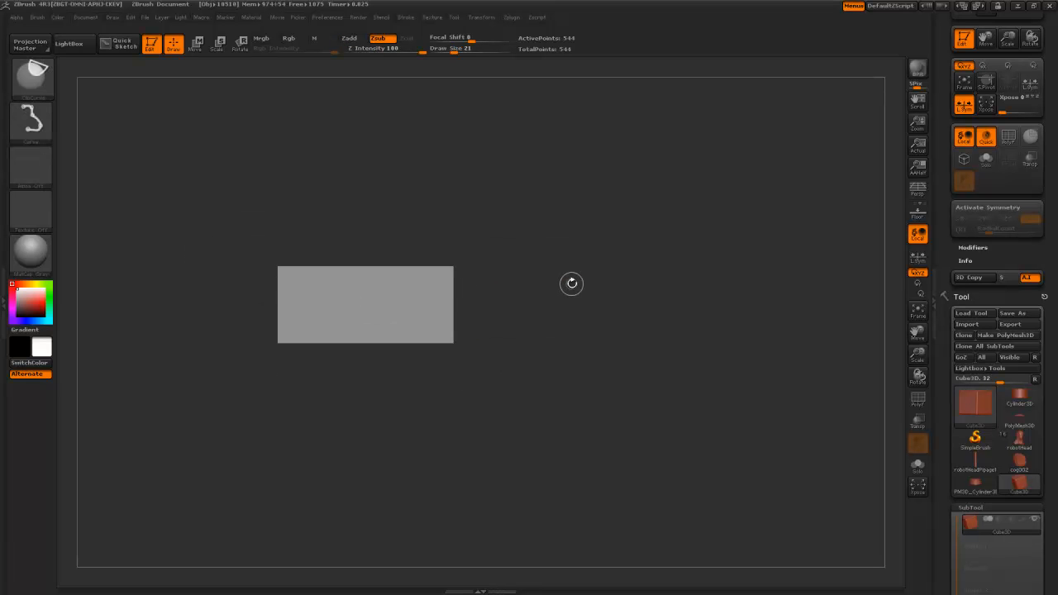
mouse_move(187, 265)
ctrl+shift+mouse_down()
mouse_move(568, 261)
mouse_move(562, 283)
mouse_move(573, 281)
mouse_move(559, 286)
mouse_move(558, 307)
ctrl+shift+mouse_up()
drag(940, 429, 939, 310)
drag(950, 414, 953, 590)
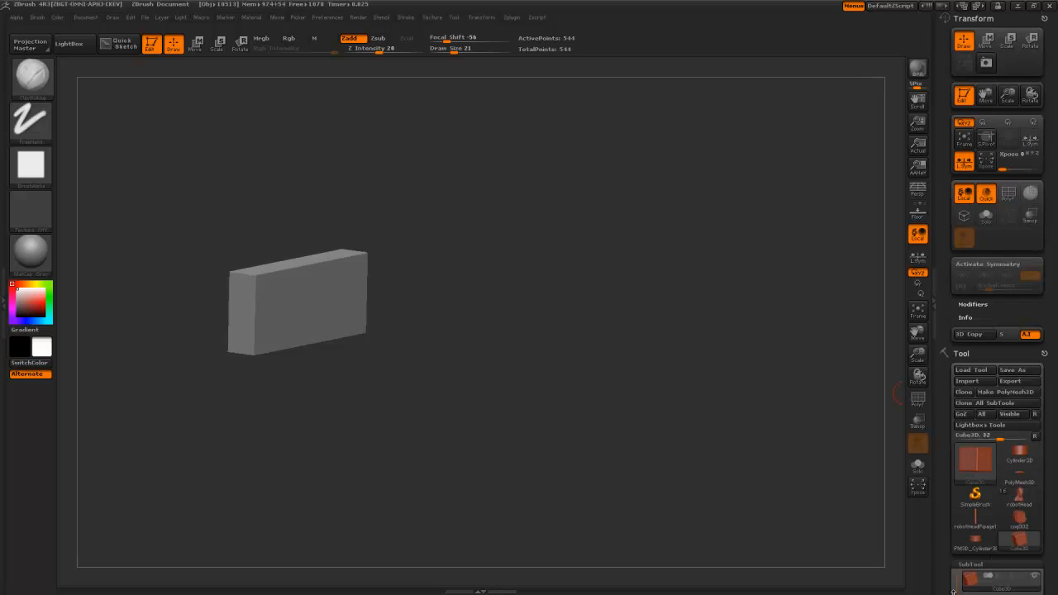
click(1015, 396)
drag(952, 479, 950, 222)
- DynaMesh the slab into an evenly dense mesh and make a working copy
click(972, 450)
drag(626, 312, 568, 256)
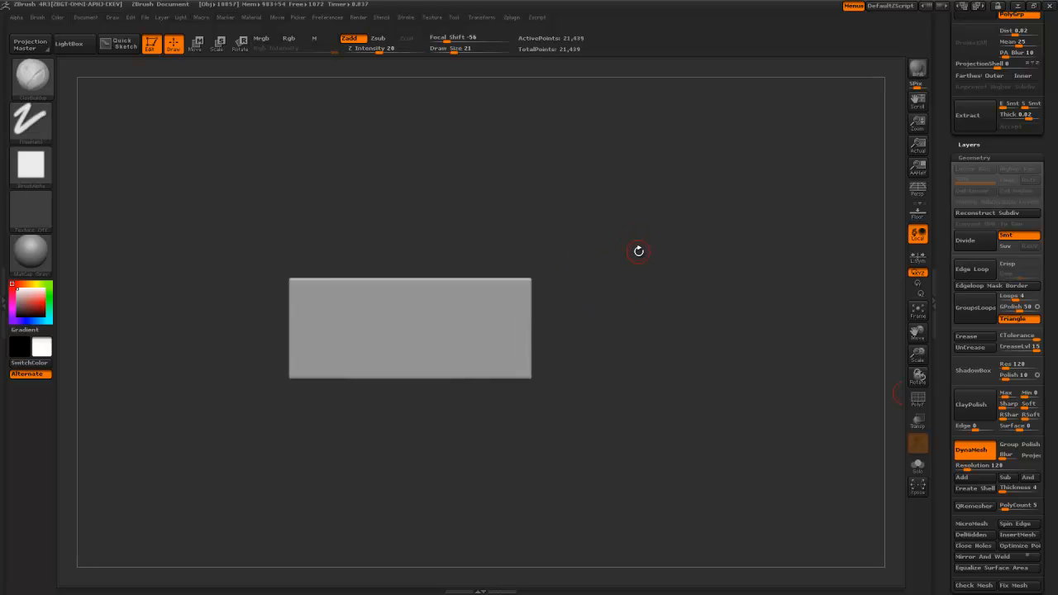
click(487, 18)
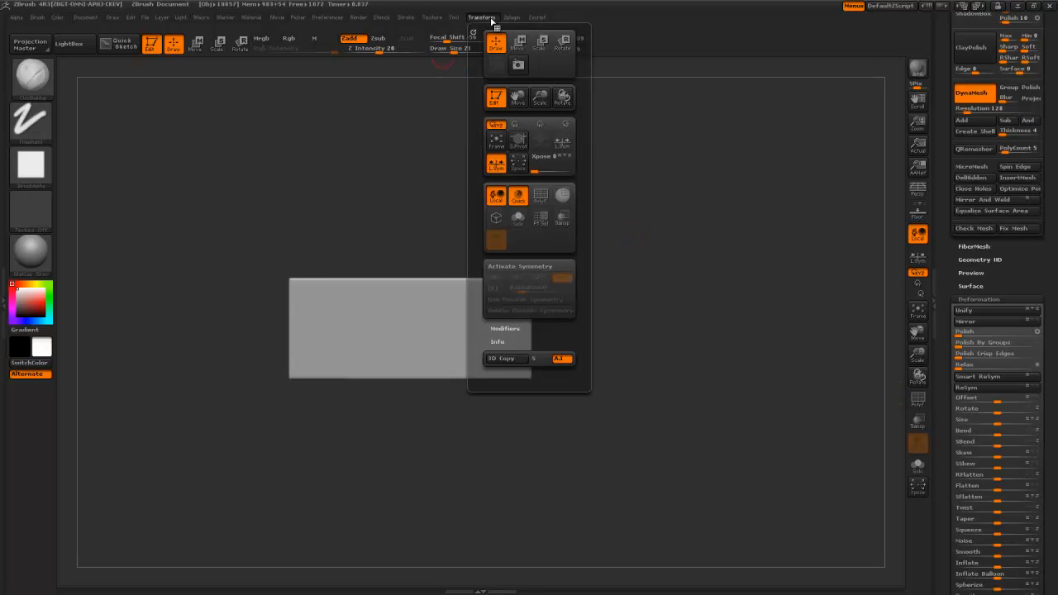
click(511, 18)
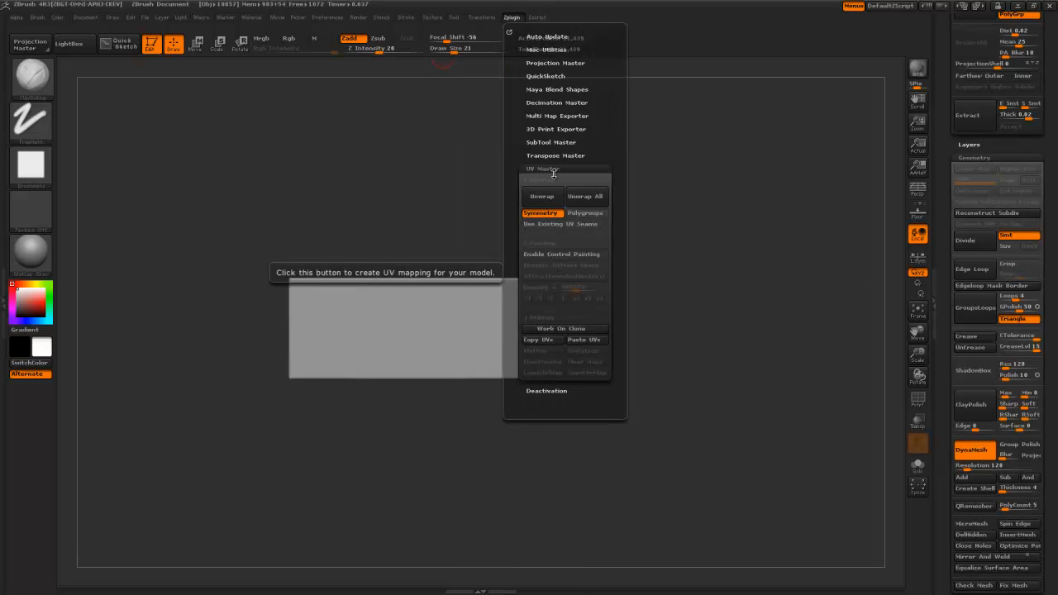
click(559, 328)
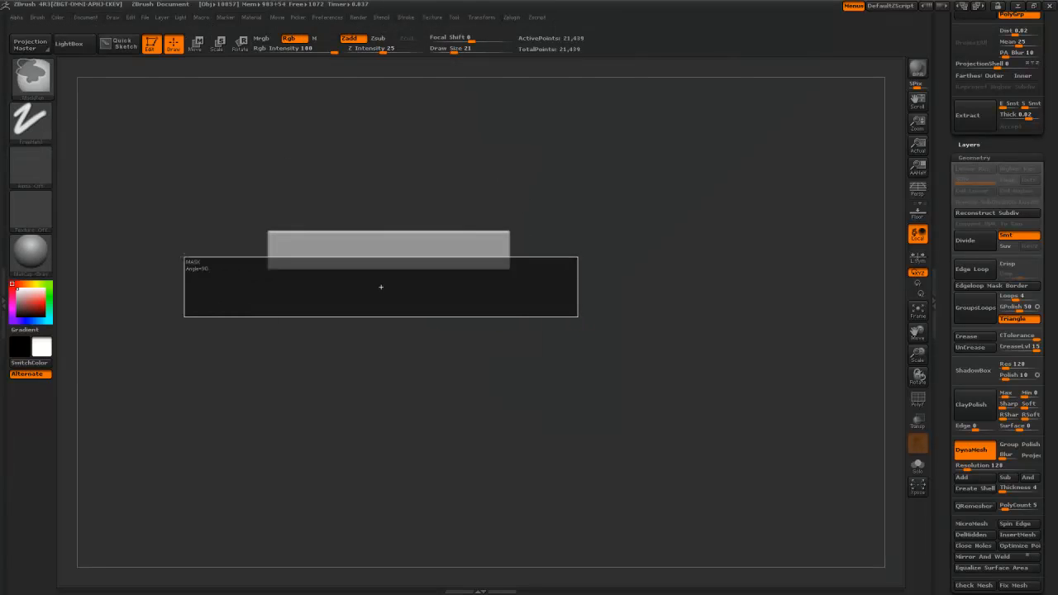
- Group the slab's masked polygons into a polygroup and clear the mask
mouse_move(201, 272)
mouse_down()
mouse_move(396, 231)
mouse_move(394, 300)
mouse_up()
alt+drag(592, 435, 588, 367)
drag(944, 526, 975, 354)
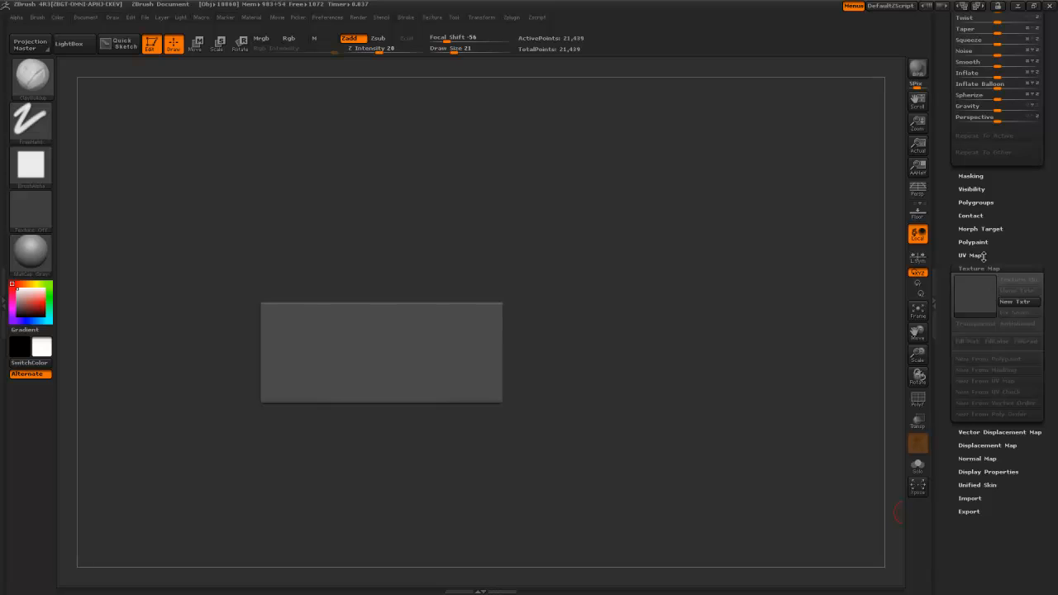
click(992, 201)
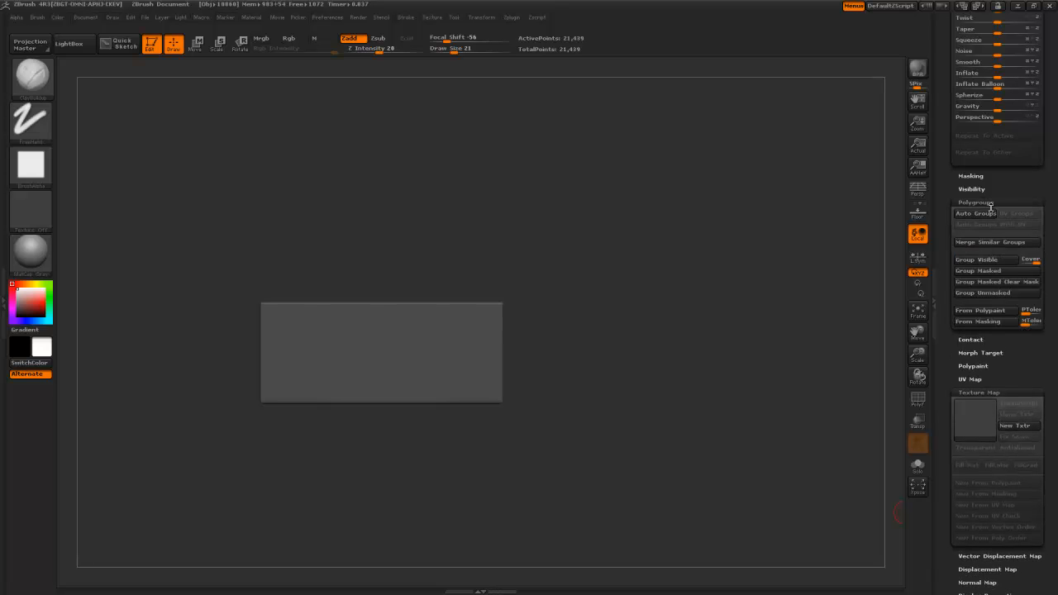
click(992, 282)
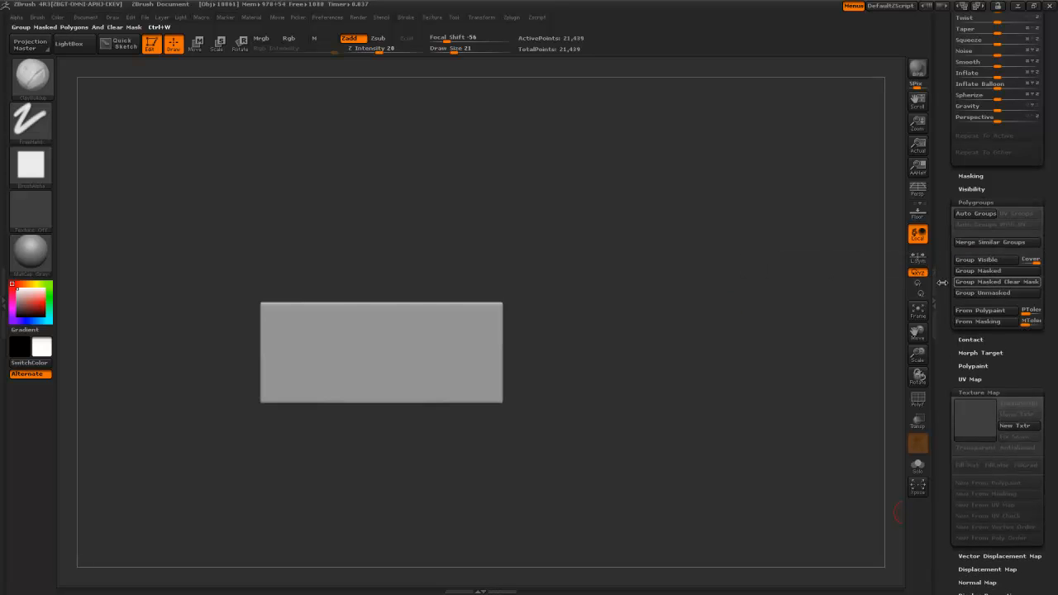
- Check the slab's polygroups, turn PolyF off, and bring up the UV Master plugin
click(918, 400)
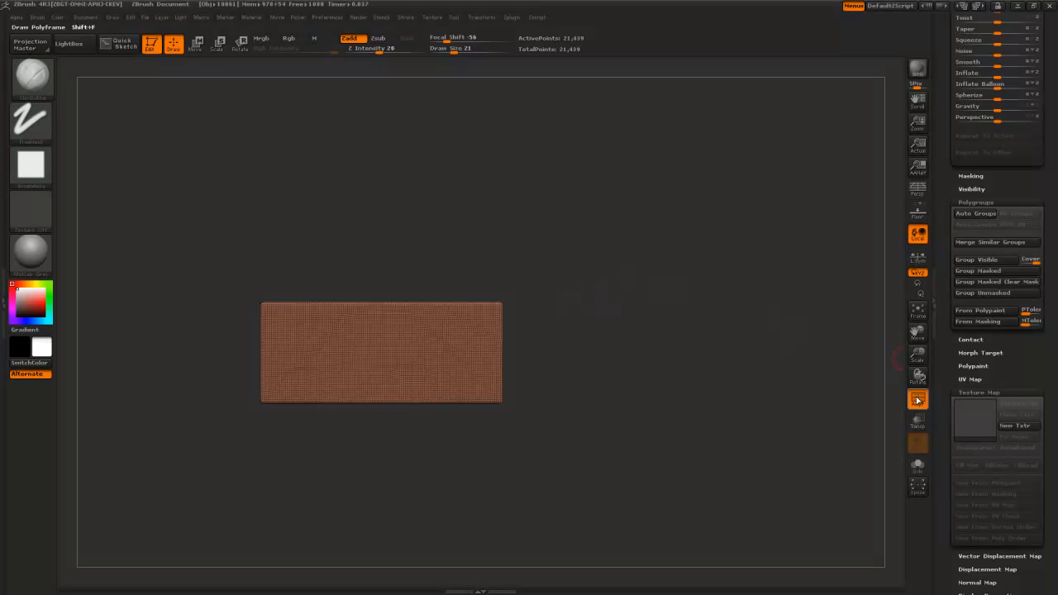
drag(608, 377, 627, 410)
drag(372, 324, 402, 287)
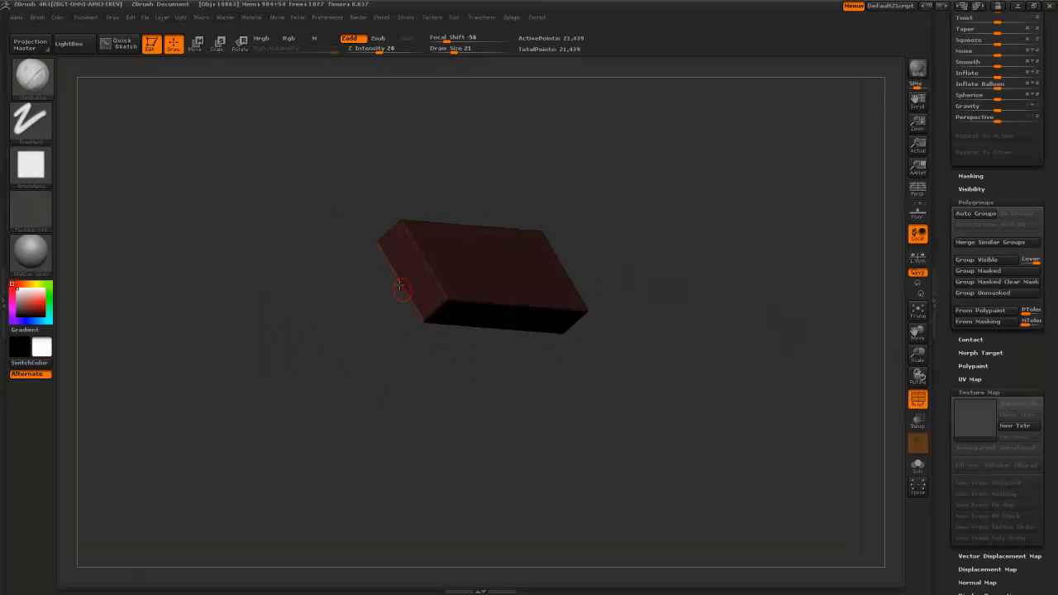
drag(664, 263, 812, 309)
click(920, 404)
drag(624, 280, 587, 181)
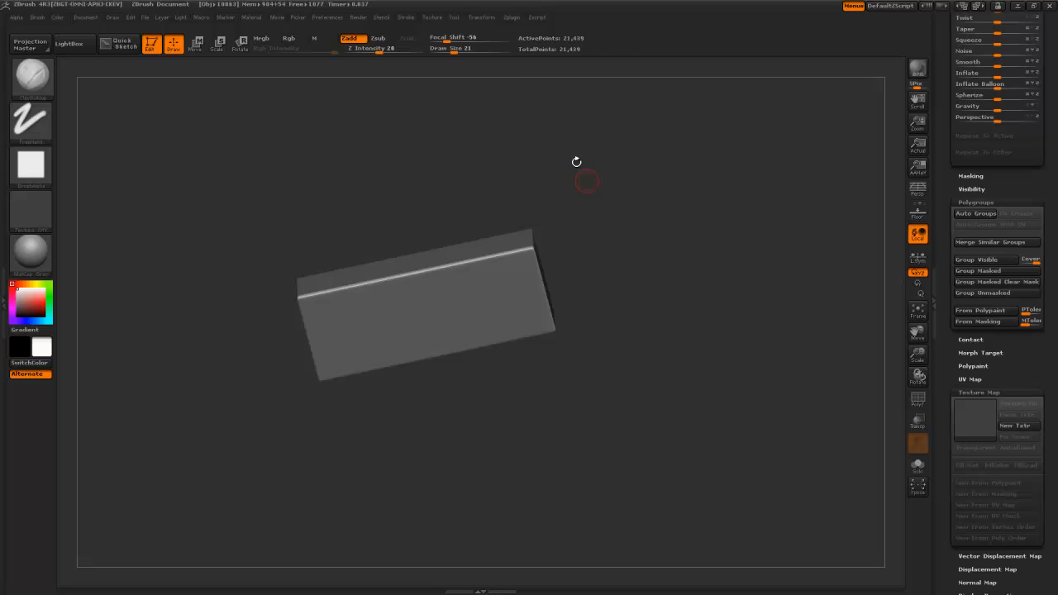
click(512, 18)
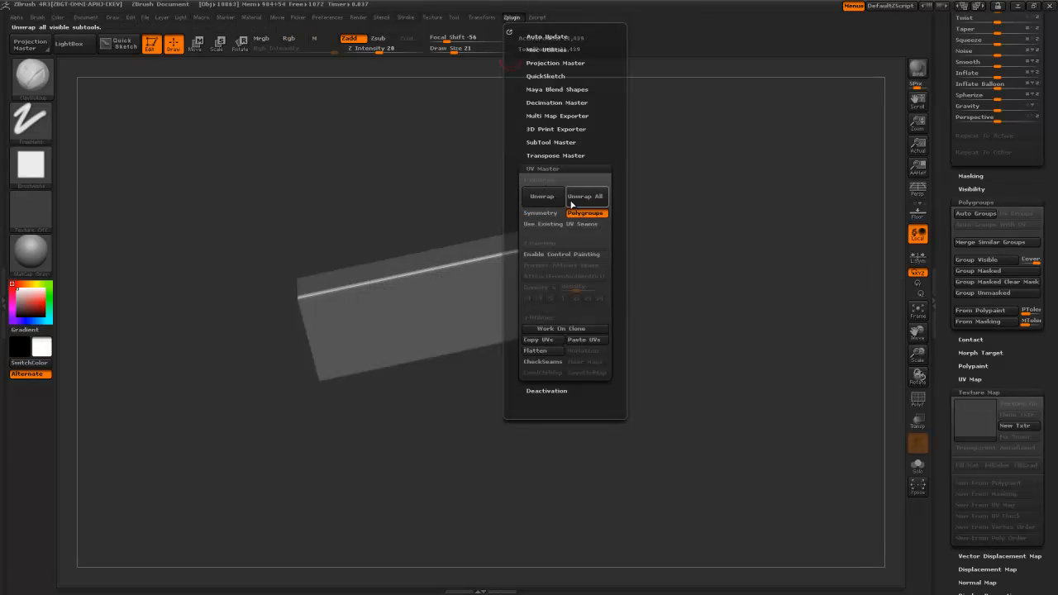
- Unwrap UVs for all the slab's polygroups with UV Master's Unwrap All
click(586, 196)
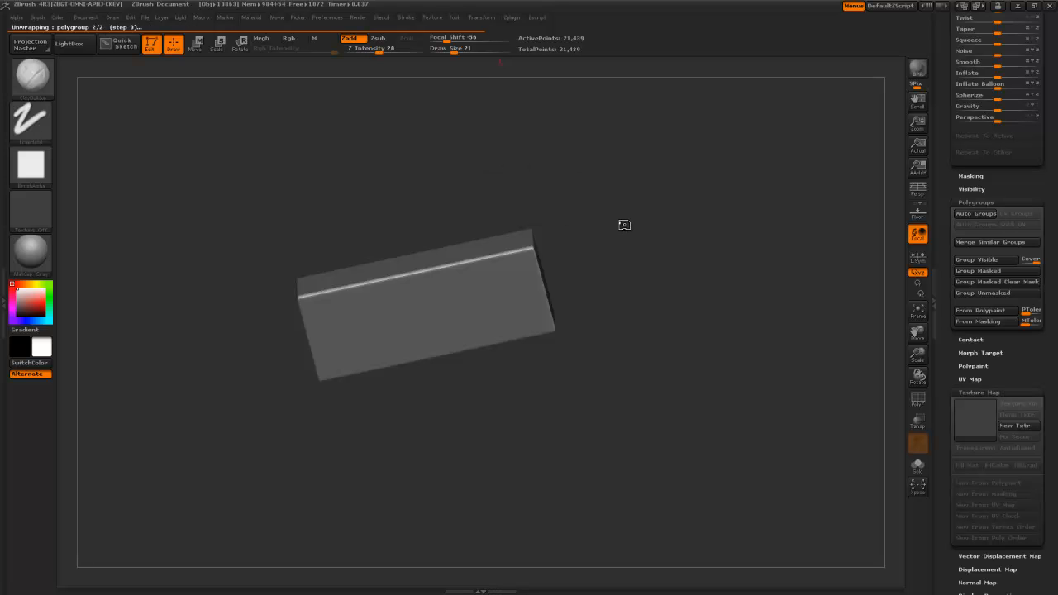
drag(623, 222, 871, 267)
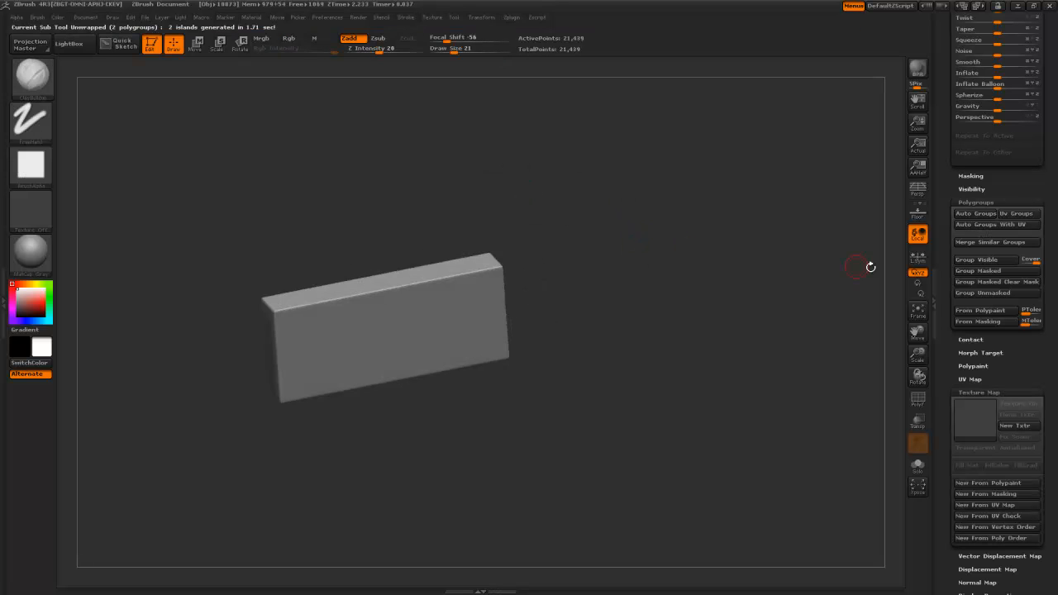
drag(944, 264, 946, 312)
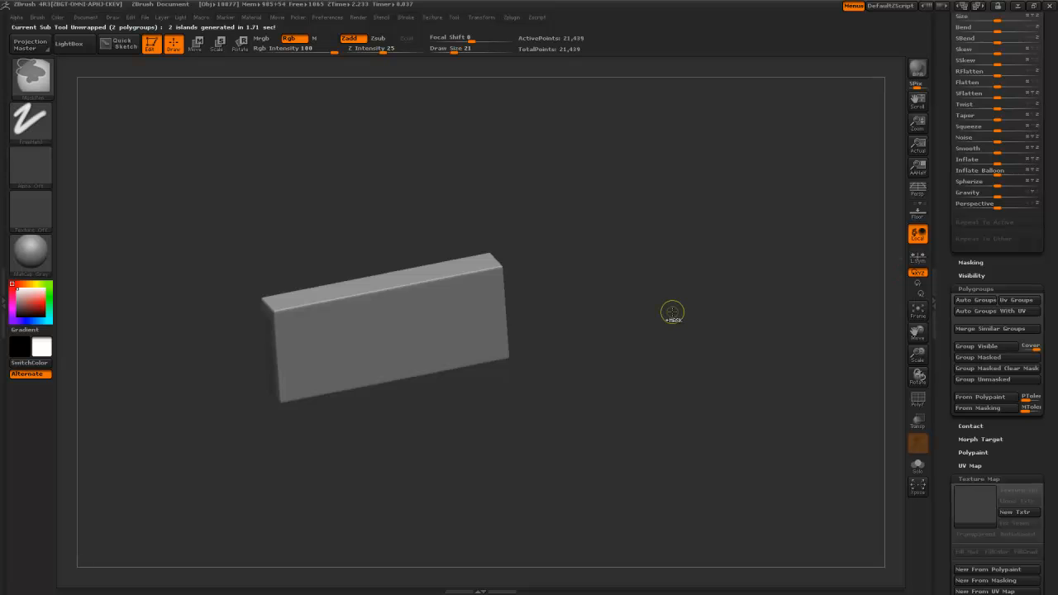
mouse_move(621, 281)
mouse_down()
mouse_move(633, 302)
mouse_move(636, 286)
mouse_move(672, 318)
mouse_move(680, 313)
mouse_up()
drag(946, 288, 957, 162)
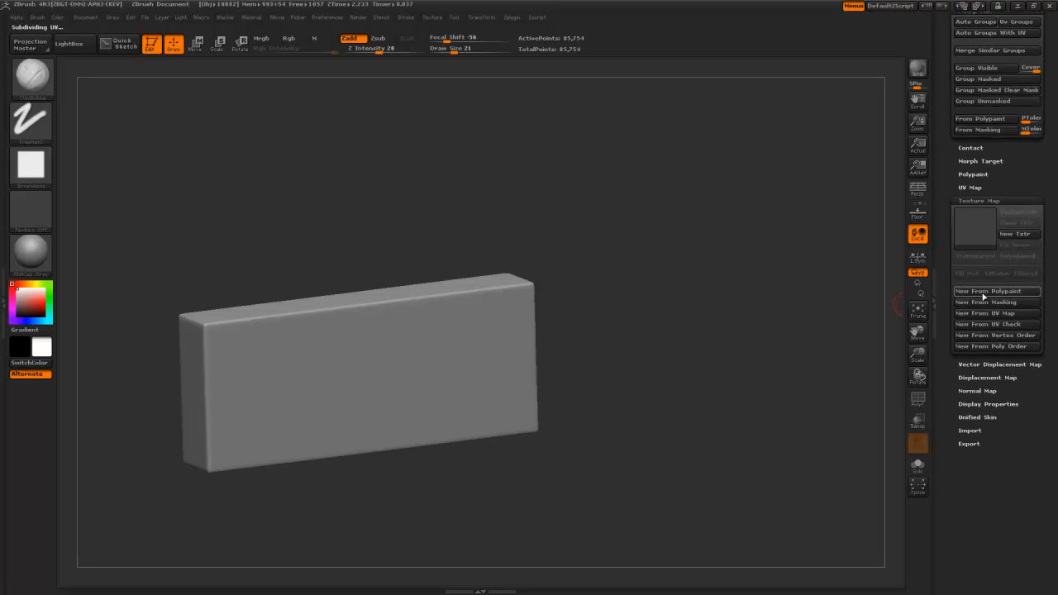
- Create a UV check texture, turn Texture On off, and open Surface NoiseMaker
click(991, 326)
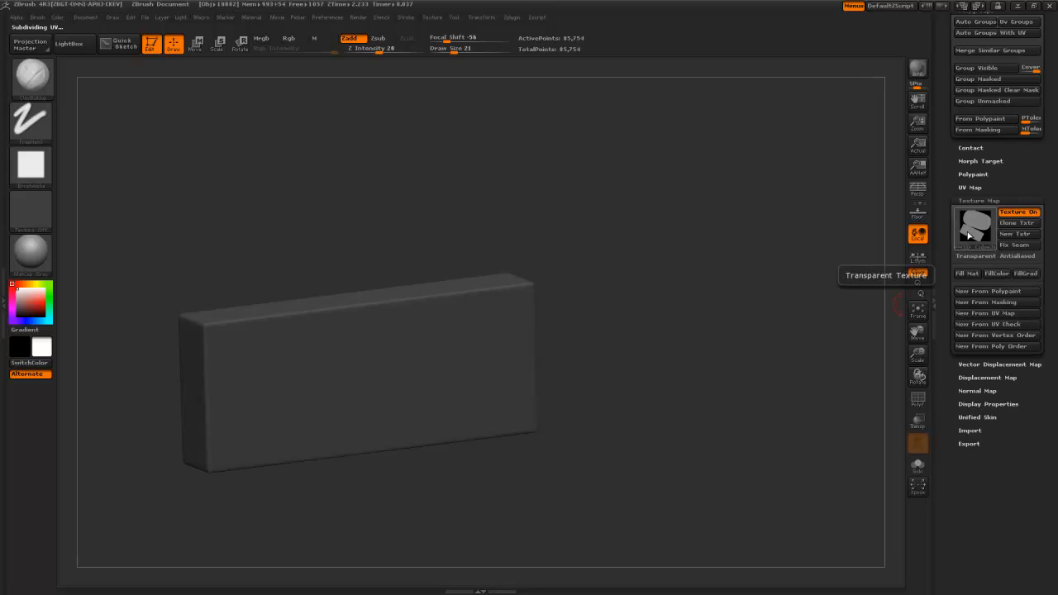
mouse_move(969, 236)
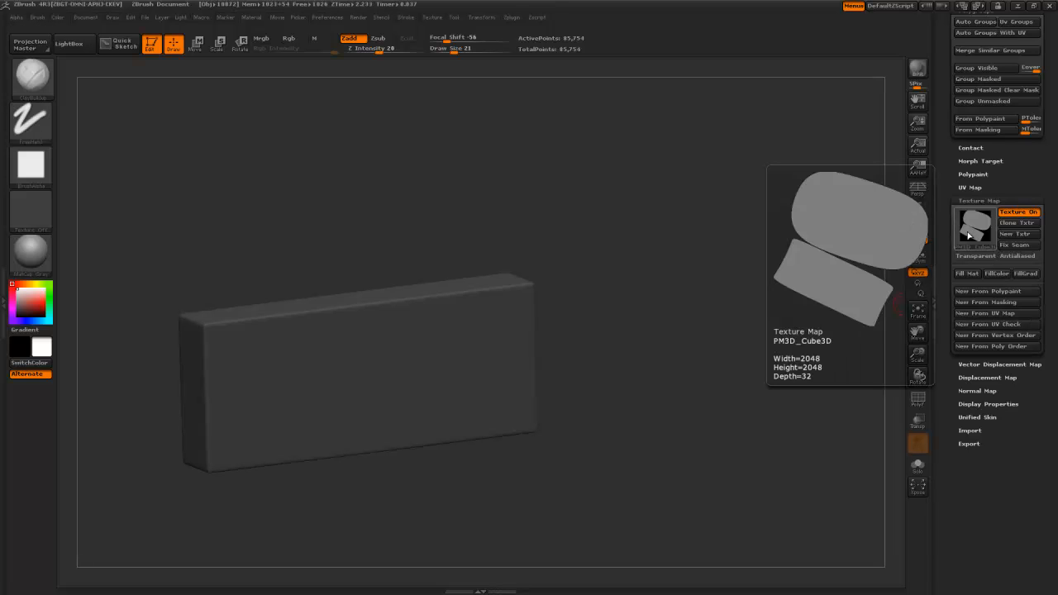
click(1010, 214)
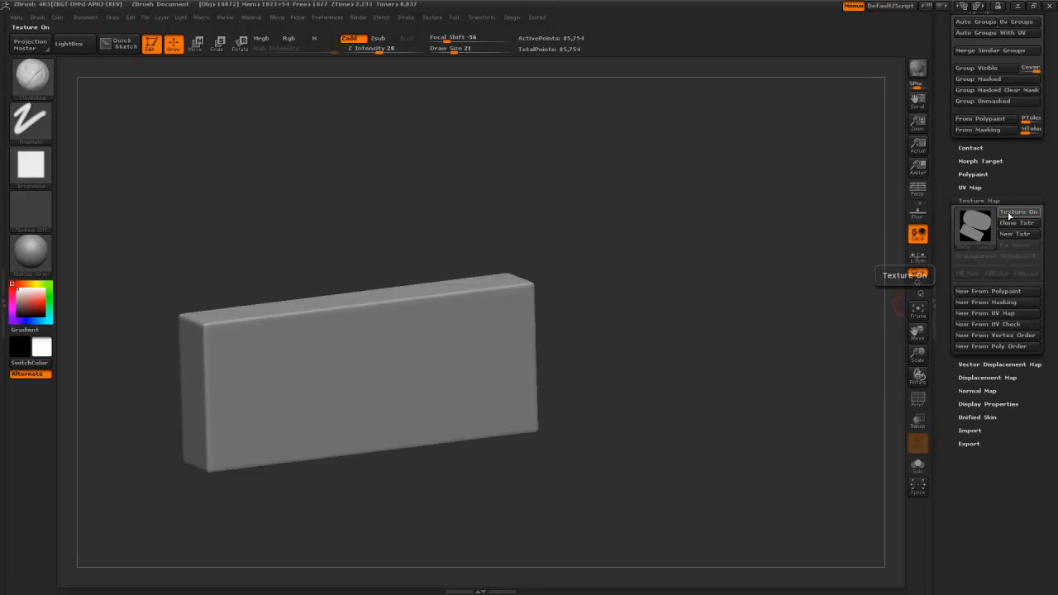
drag(950, 204, 976, 291)
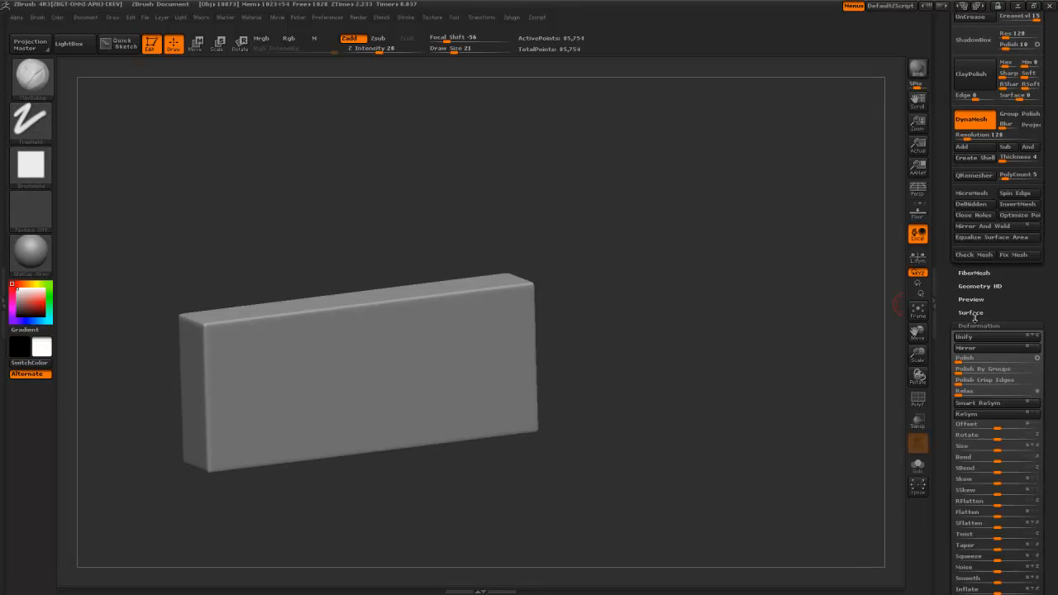
click(972, 314)
click(971, 329)
drag(599, 435, 633, 526)
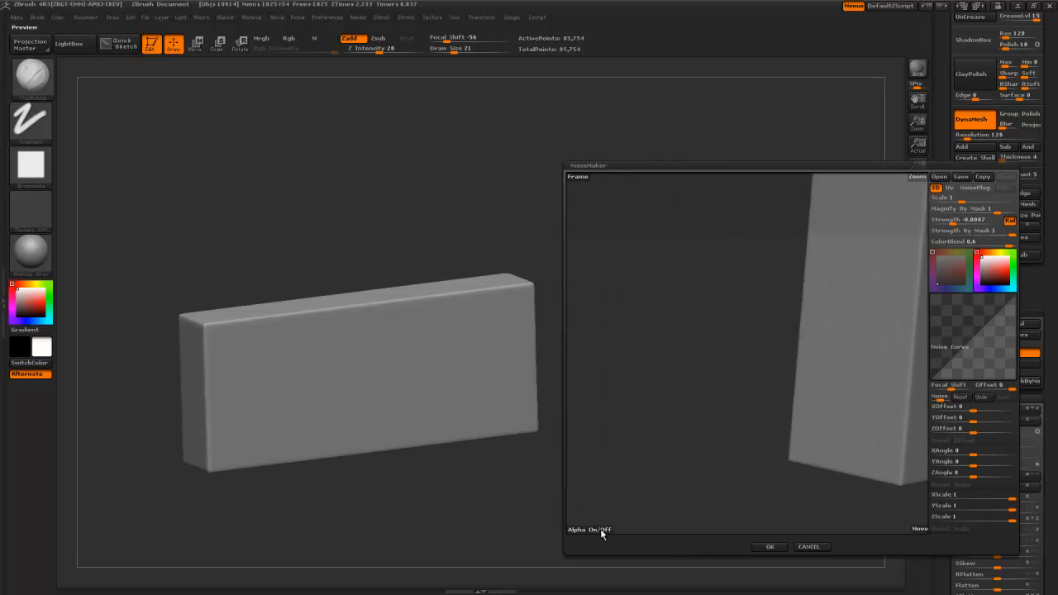
- Load the woven pattern from the custom alphas folder as the noise alpha
click(599, 529)
drag(132, 135, 127, 71)
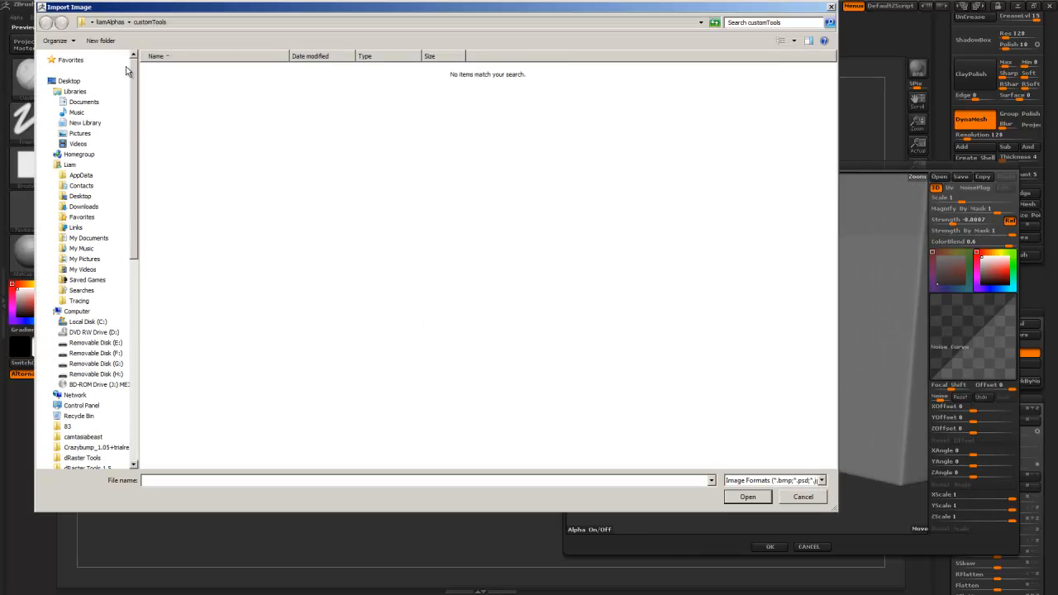
click(120, 22)
double_click(239, 91)
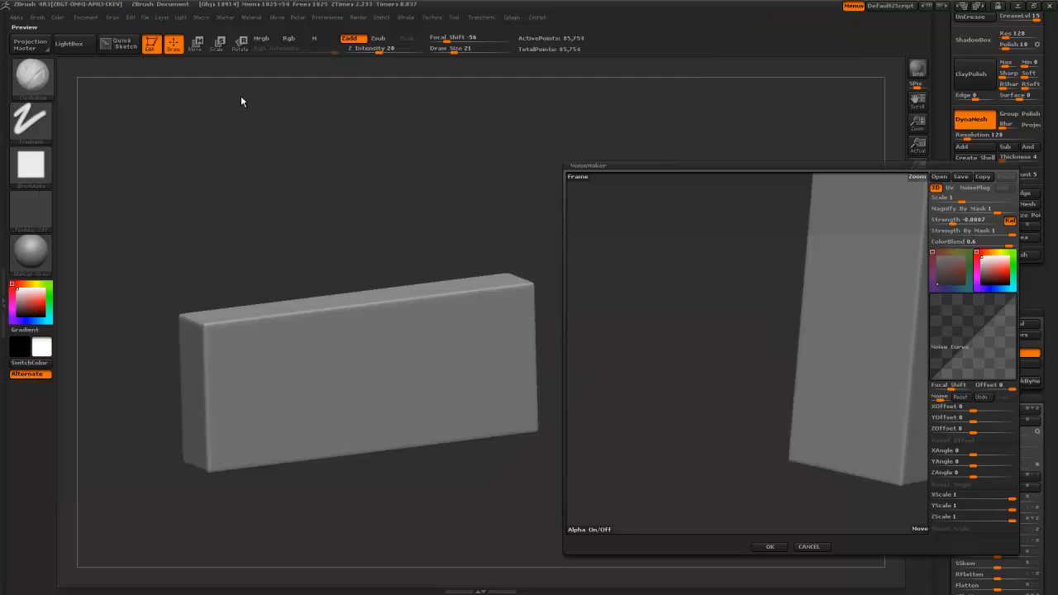
drag(668, 346, 910, 190)
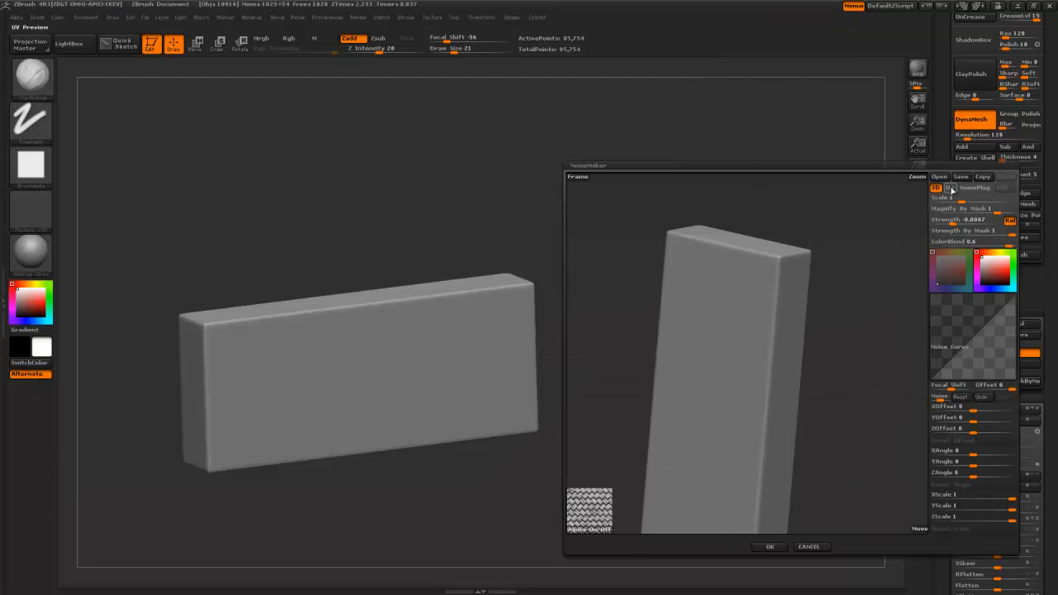
drag(865, 347, 780, 334)
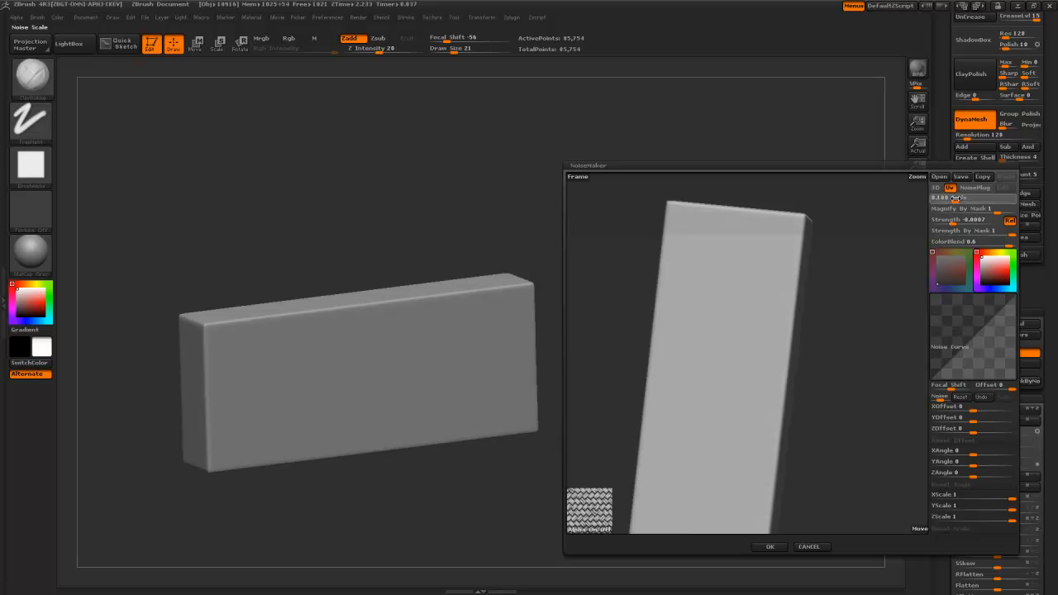
- Set the weave noise strength to -0.04 and inspect the preview
drag(946, 225, 947, 224)
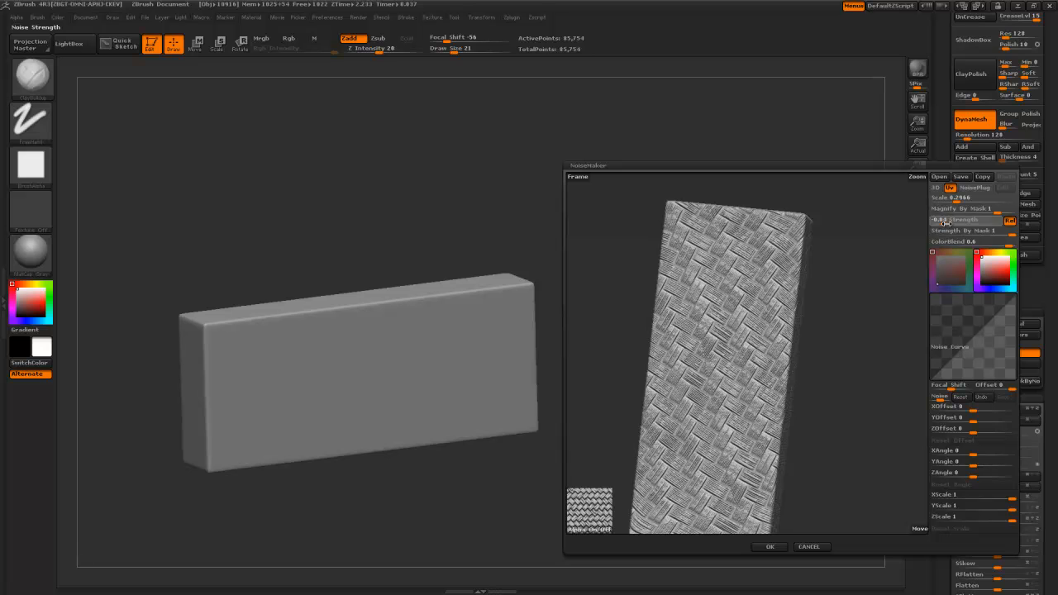
drag(848, 325, 616, 355)
mouse_move(765, 374)
mouse_down()
mouse_move(724, 394)
mouse_move(772, 370)
mouse_up()
drag(709, 327, 916, 283)
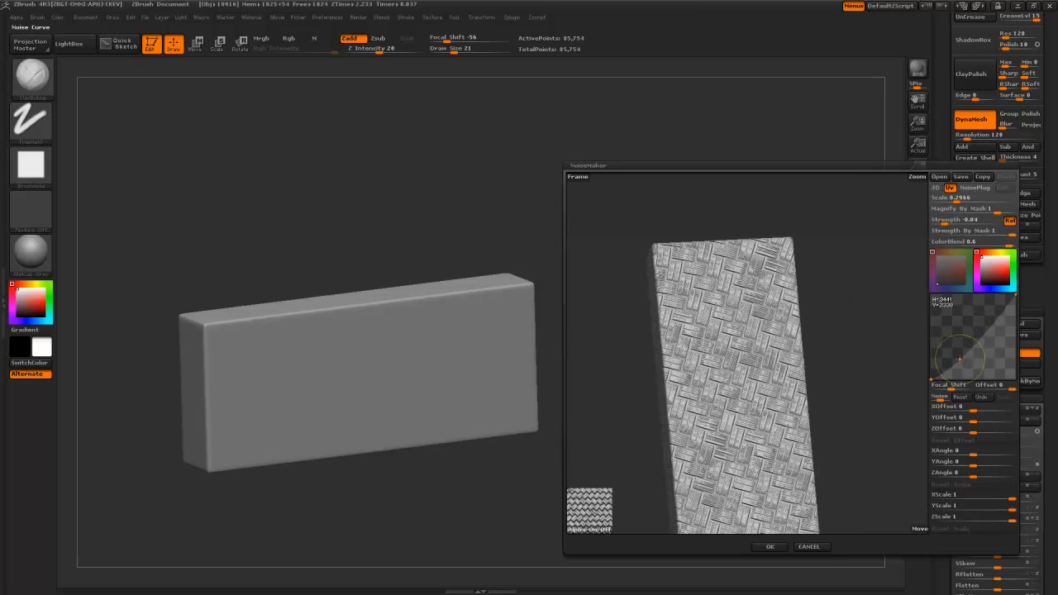
alt+drag(855, 385, 870, 367)
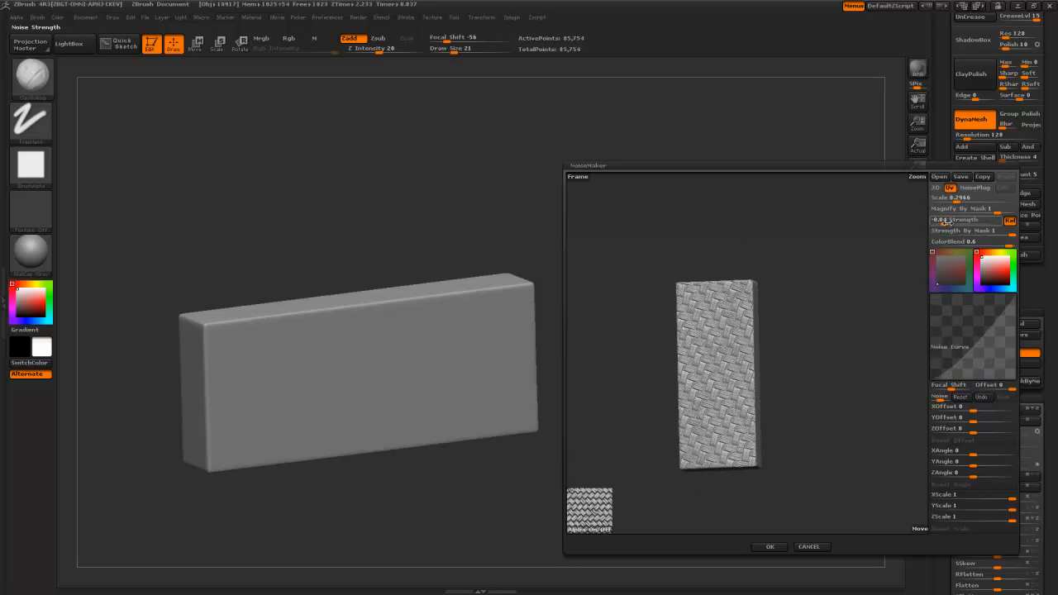
- Accept the noise settings and apply the weave to the slab's mesh
click(769, 548)
drag(696, 473, 774, 393)
click(983, 369)
alt+drag(689, 397, 664, 140)
shift+drag(668, 285, 644, 475)
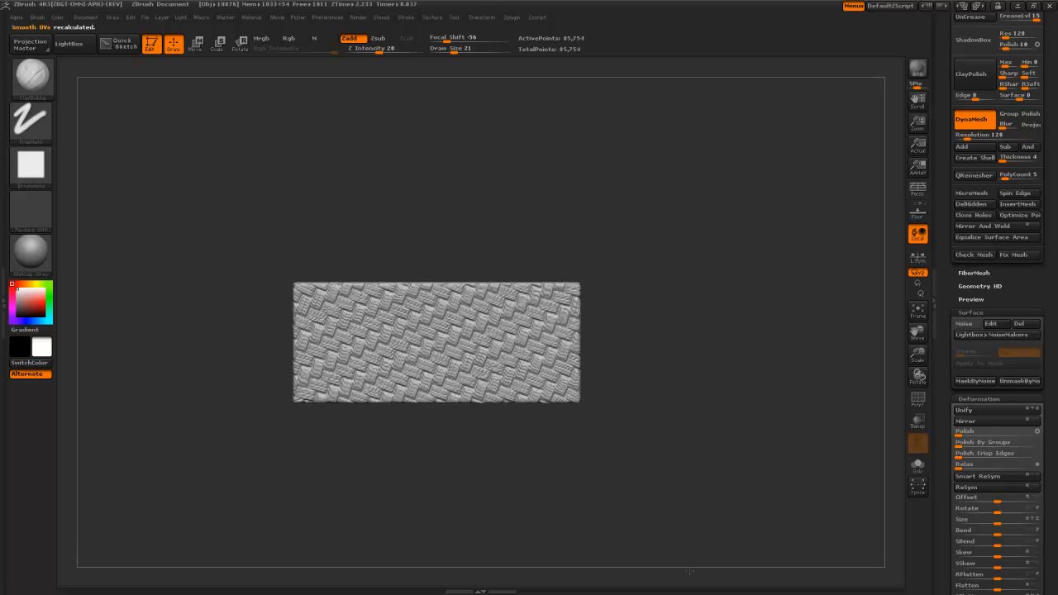
- Duplicate the woven slab as a new subtool, drop to lowest SDiv, and DynaMesh it
drag(943, 293, 933, 440)
shift+drag(766, 418, 750, 423)
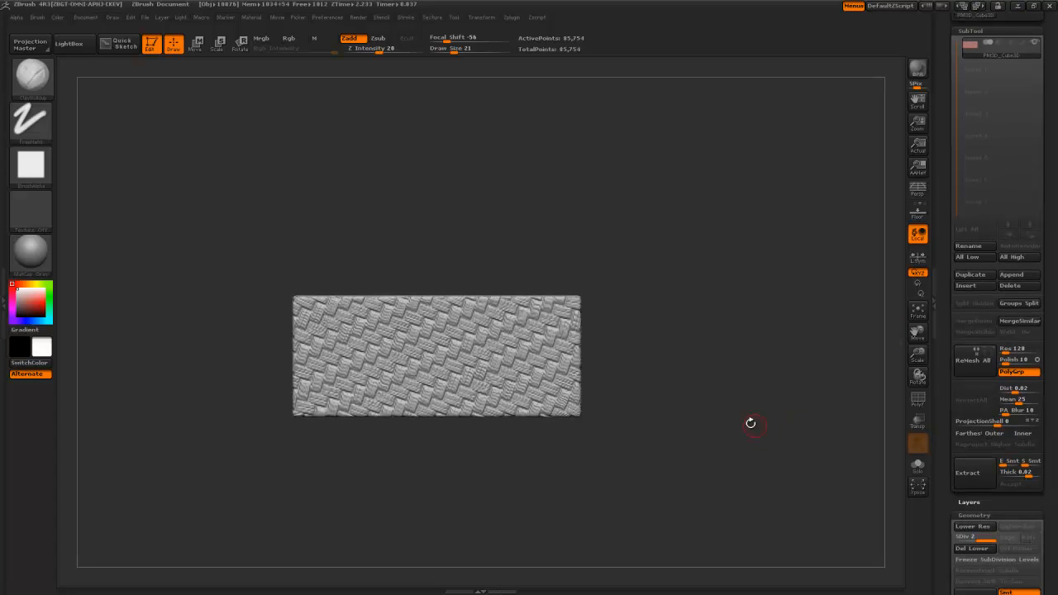
click(969, 276)
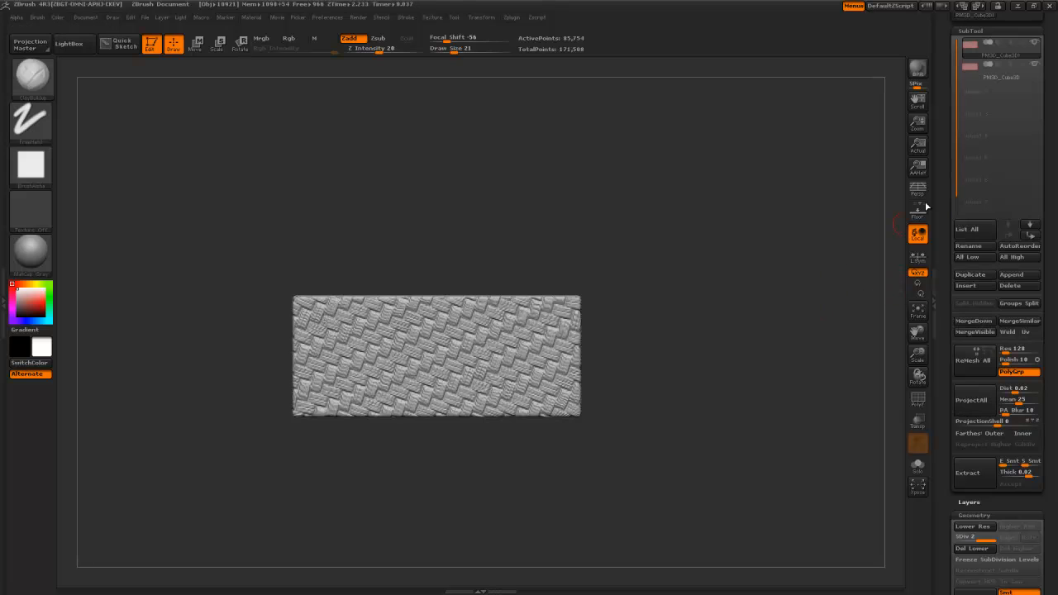
key(shift+d)
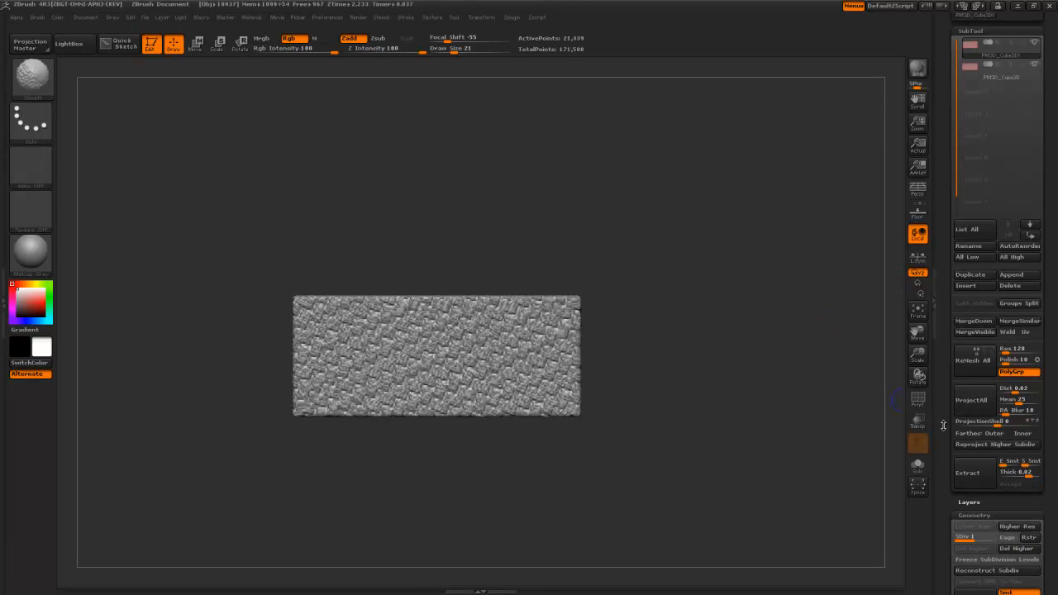
drag(948, 406, 947, 314)
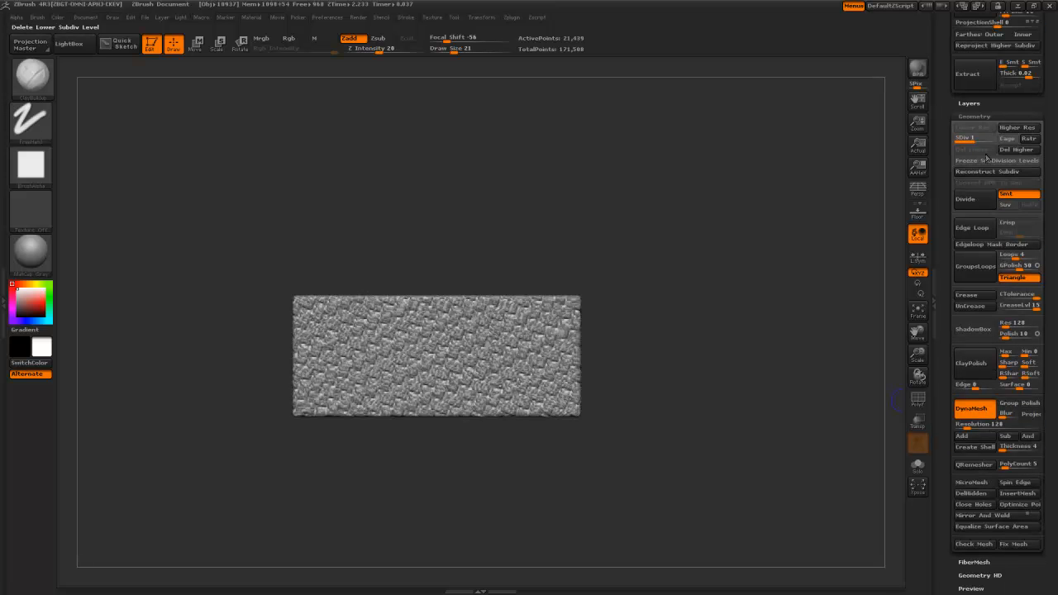
click(978, 429)
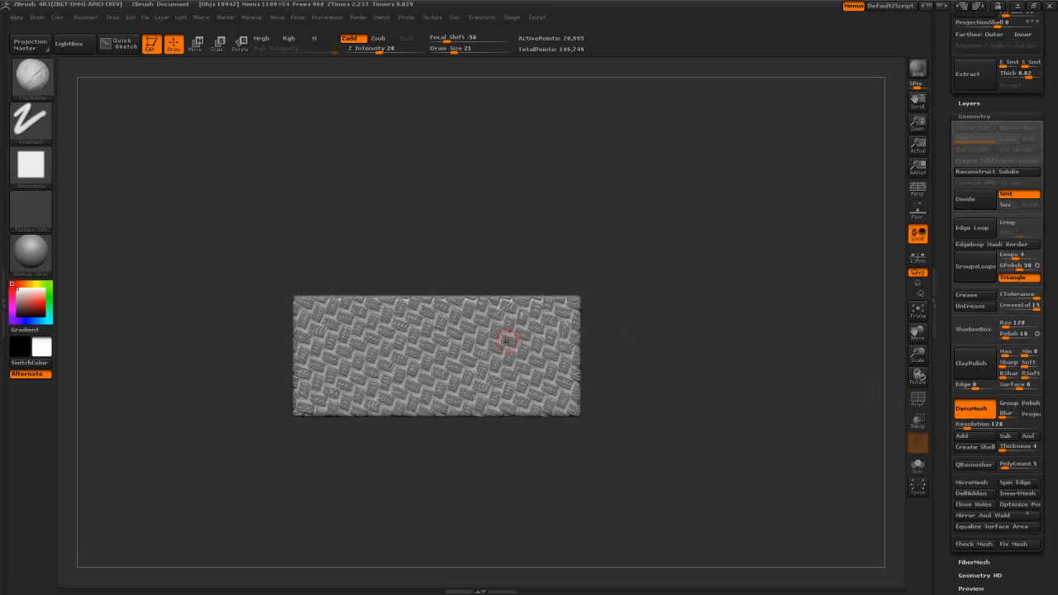
- Enlarge the duplicate block with Transpose, mostly toward the left
key(w)
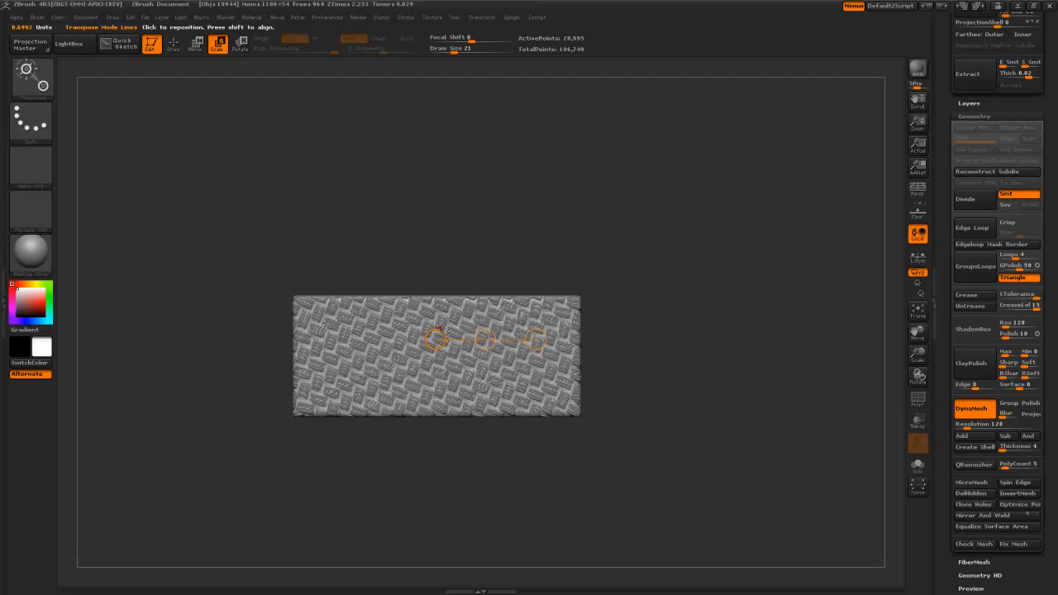
mouse_move(435, 340)
mouse_down()
mouse_move(268, 343)
mouse_move(415, 342)
mouse_move(400, 343)
mouse_up()
drag(412, 248, 398, 330)
drag(469, 390, 427, 294)
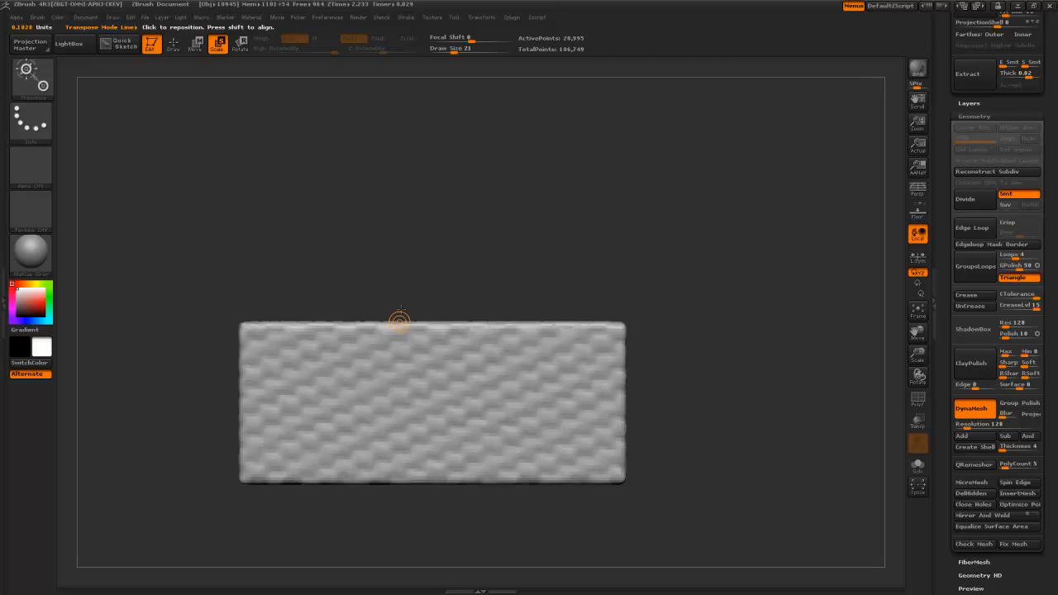
- Clip the top off the block with ClipCurve and start cutting the bottom
key(q)
mouse_move(346, 288)
shift+mouse_down()
mouse_move(366, 236)
mouse_move(423, 265)
mouse_move(425, 561)
mouse_move(372, 300)
shift+mouse_up()
ctrl+shift+drag(469, 320, 471, 326)
ctrl+shift+drag(522, 488, 291, 474)
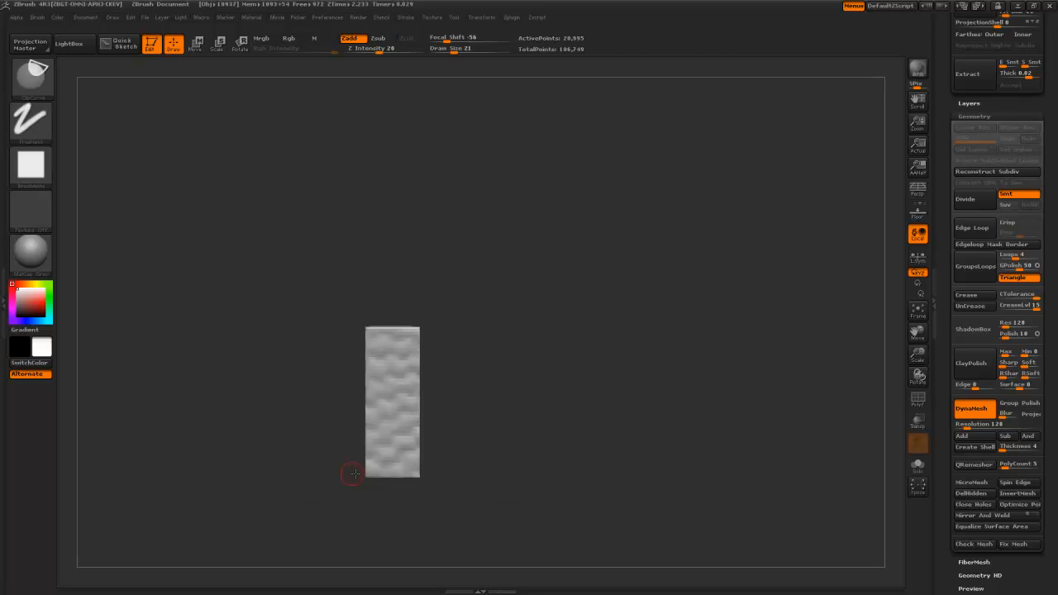
- Clip the copied block into a thin slab and move it onto the woven panel's top edge
shift+drag(515, 463, 478, 463)
ctrl+shift+drag(786, 358, 229, 356)
key(w)
mouse_move(454, 332)
mouse_down()
mouse_move(551, 332)
mouse_move(501, 338)
mouse_move(504, 300)
mouse_move(501, 320)
mouse_up()
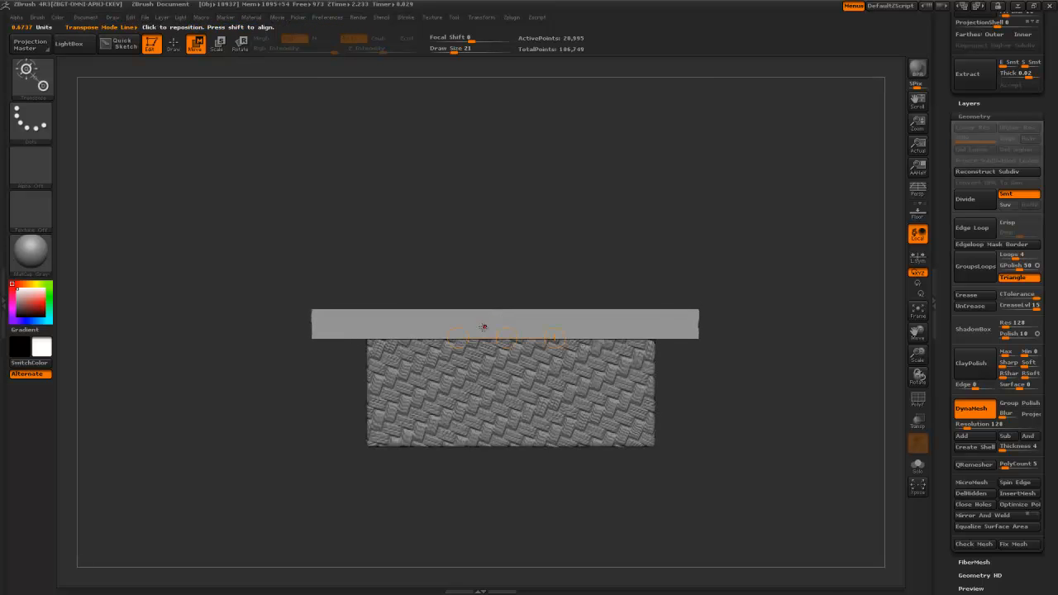
- Trim the slab's right end and top with ClipCurve cuts so it fits the panel
mouse_move(673, 258)
ctrl+shift+mouse_down()
mouse_move(704, 433)
mouse_move(664, 475)
ctrl+shift+mouse_up()
ctrl+shift+drag(358, 332, 364, 276)
mouse_move(290, 320)
ctrl+shift+mouse_down()
mouse_move(708, 319)
mouse_move(706, 290)
mouse_move(747, 316)
mouse_move(711, 278)
ctrl+shift+mouse_up()
drag(610, 218, 613, 282)
key(q)
- Trim the cap's top and bevel its edges with diagonal clip cuts, then return to a front view
mouse_move(526, 233)
mouse_down()
mouse_move(561, 254)
mouse_move(496, 239)
mouse_move(455, 294)
mouse_move(463, 416)
mouse_move(437, 406)
mouse_move(427, 415)
mouse_up()
mouse_move(265, 240)
ctrl+shift+mouse_down()
mouse_move(498, 240)
mouse_move(269, 283)
mouse_move(272, 272)
mouse_move(518, 263)
ctrl+shift+mouse_up()
ctrl+right_drag(517, 262, 453, 272)
ctrl+shift+drag(442, 259, 323, 337)
drag(489, 364, 460, 331)
ctrl+shift+drag(406, 265, 356, 328)
drag(491, 331, 414, 318)
alt+drag(208, 384, 209, 174)
mouse_move(425, 265)
mouse_down()
mouse_move(388, 274)
mouse_move(297, 381)
mouse_move(449, 283)
mouse_up()
key(ctrl+shift)
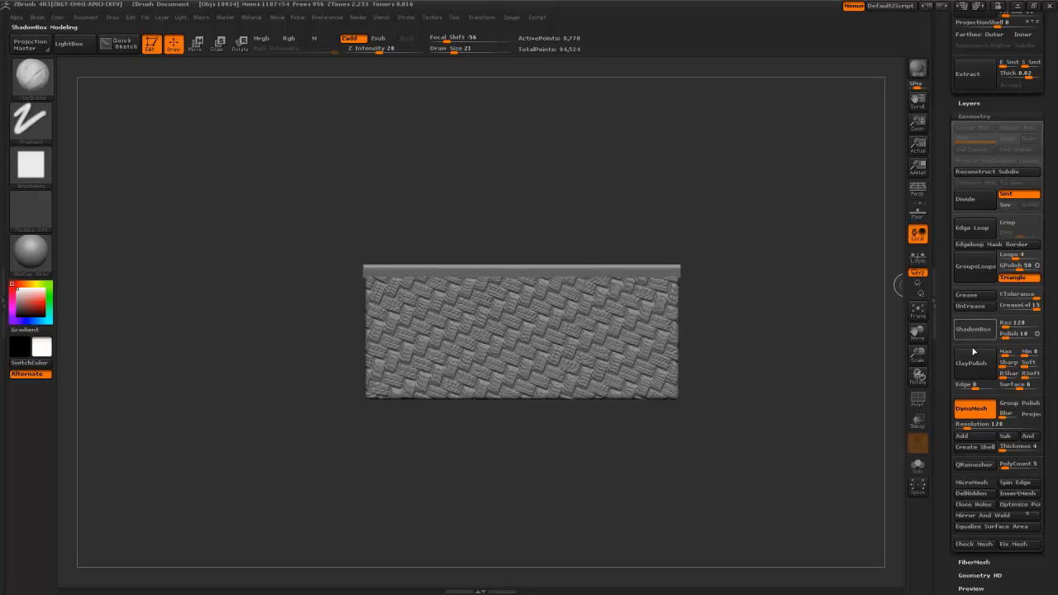
- Flip the top trim bar to the opposite side with Deformation > Mirror
scroll(958, 440, up, 5)
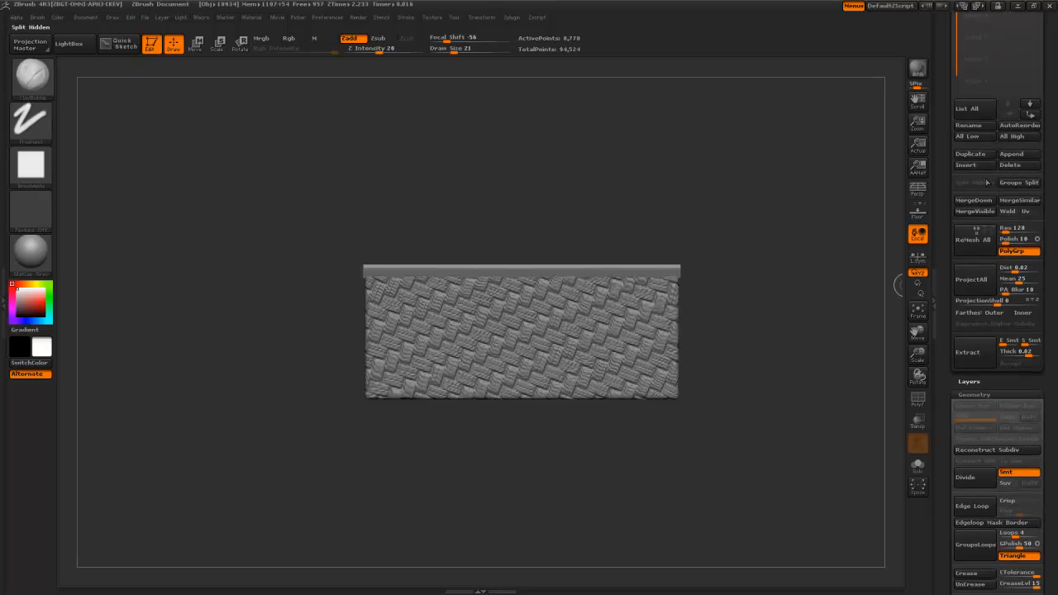
key(w)
drag(630, 276, 476, 272)
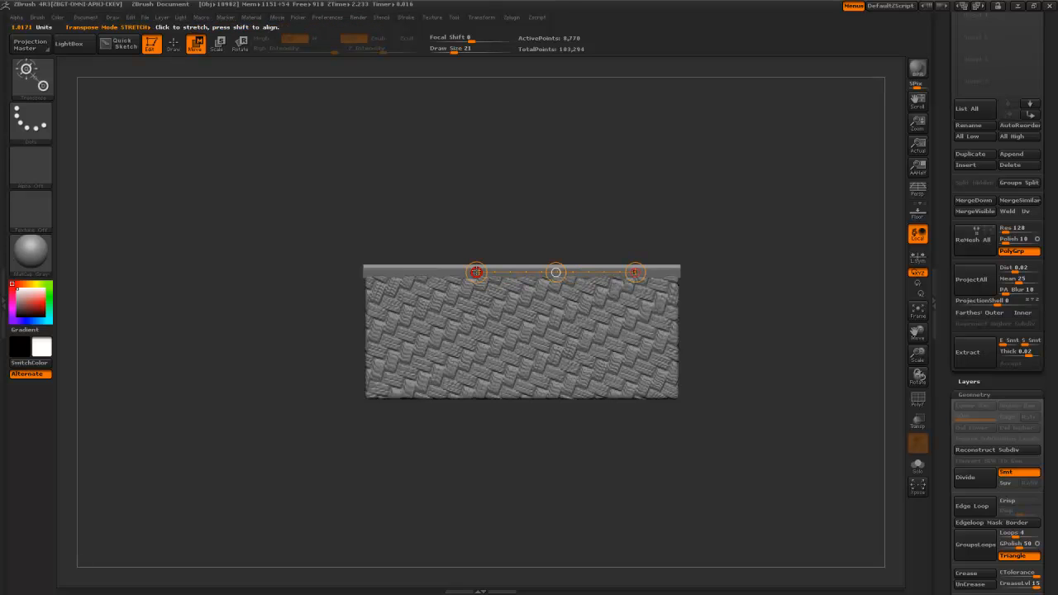
key(e)
drag(946, 452, 963, 298)
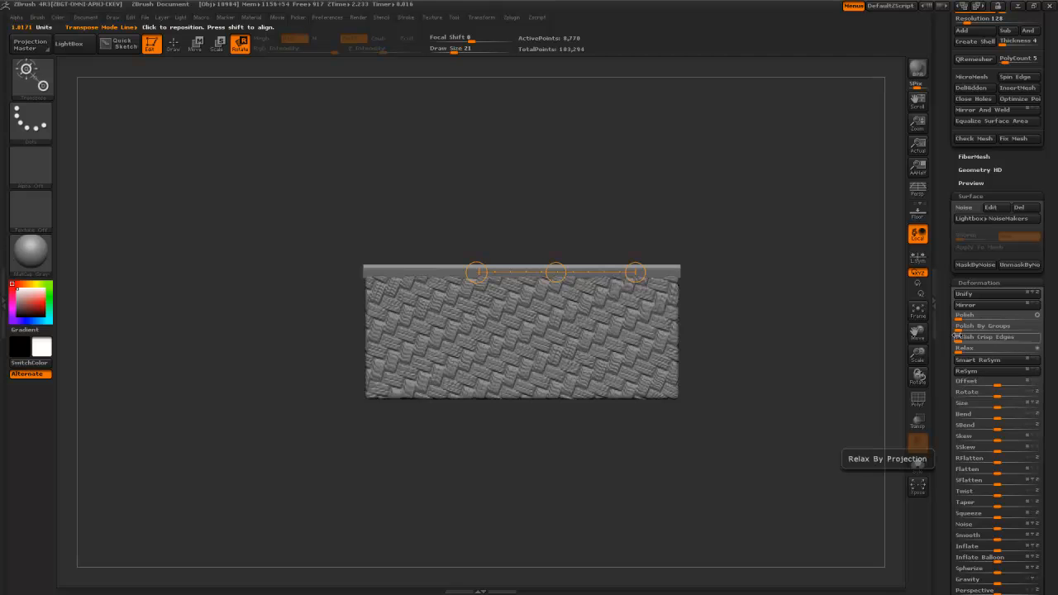
click(1019, 307)
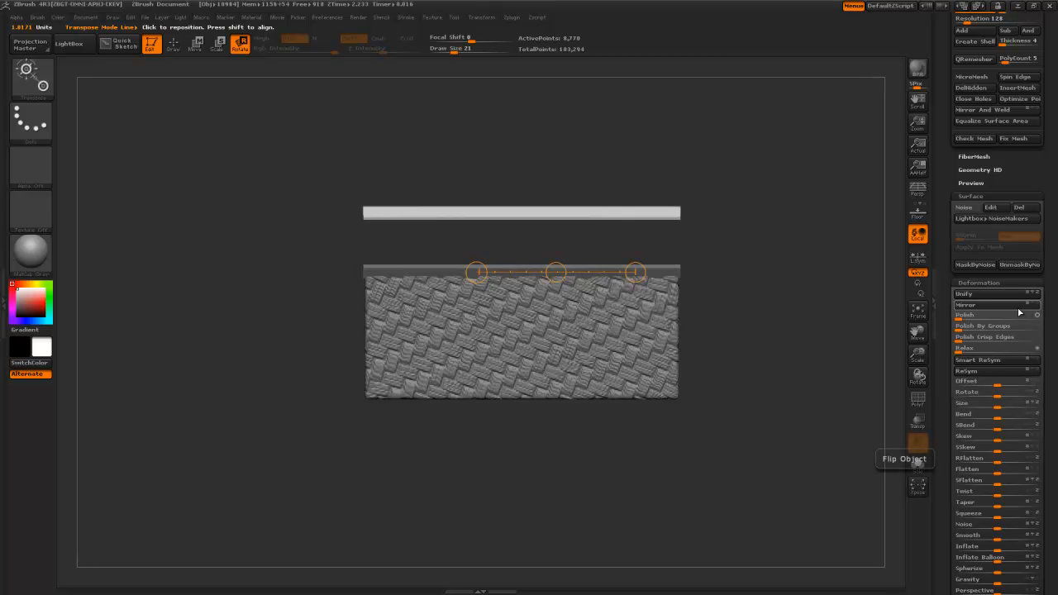
- Move the flipped bar down so it runs along the woven panel's bottom edge
mouse_move(557, 272)
mouse_down()
mouse_move(548, 423)
mouse_move(547, 340)
mouse_up()
key(ctrl+z)
key(w)
drag(556, 272, 557, 459)
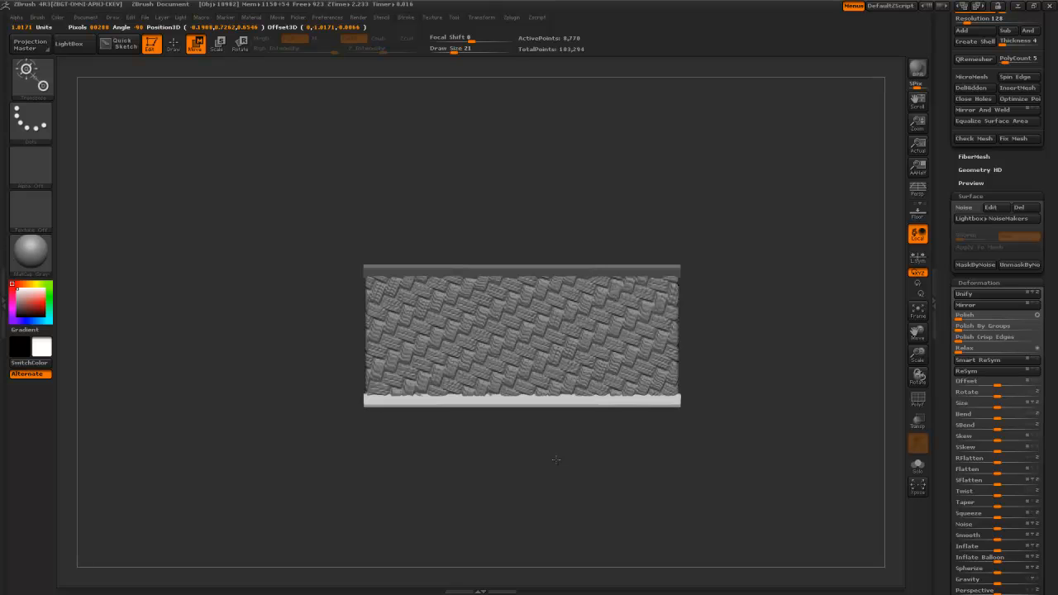
drag(556, 460, 557, 460)
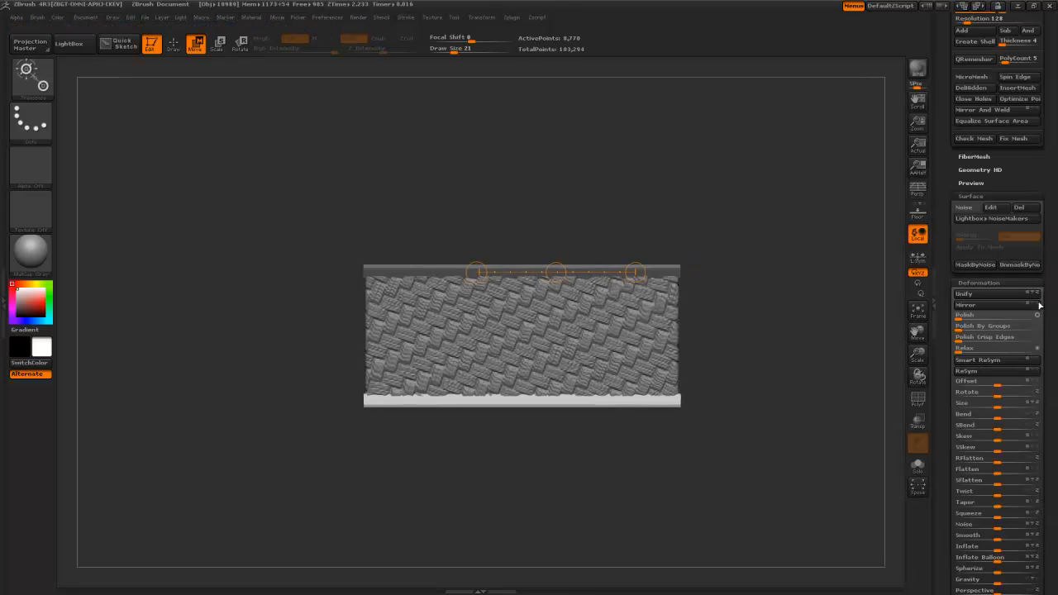
- Merge the visible panel parts, then append PM3D_Cube3D2 to robotHead as a new subtool
drag(954, 286, 938, 483)
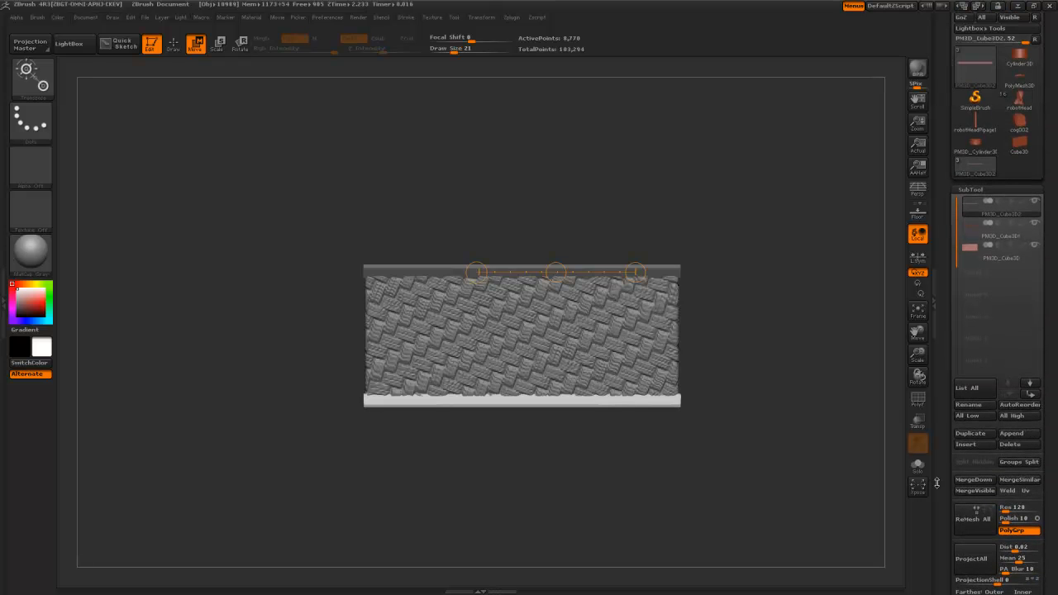
click(992, 491)
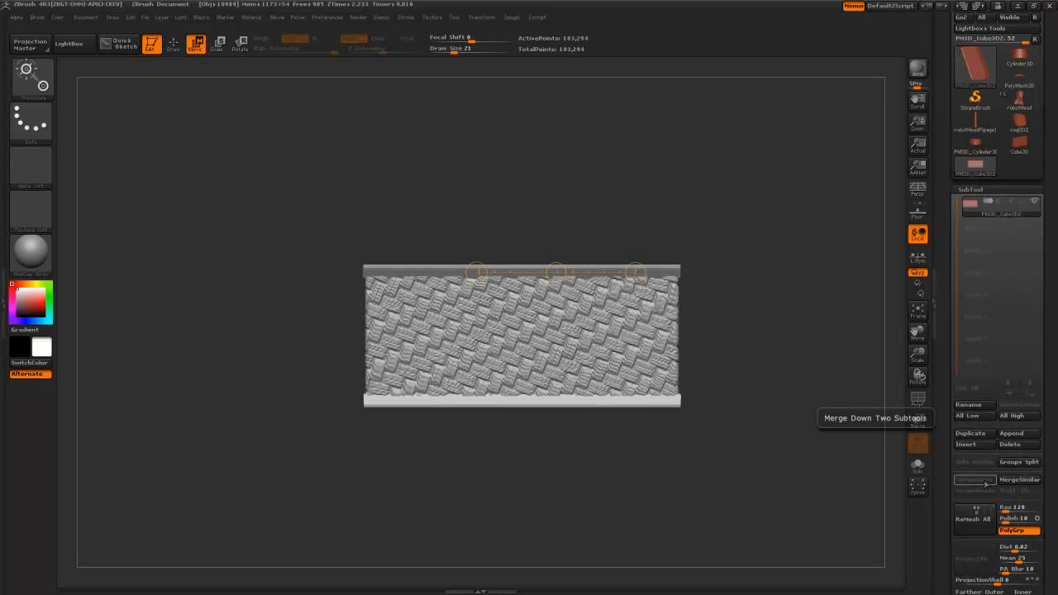
click(1020, 101)
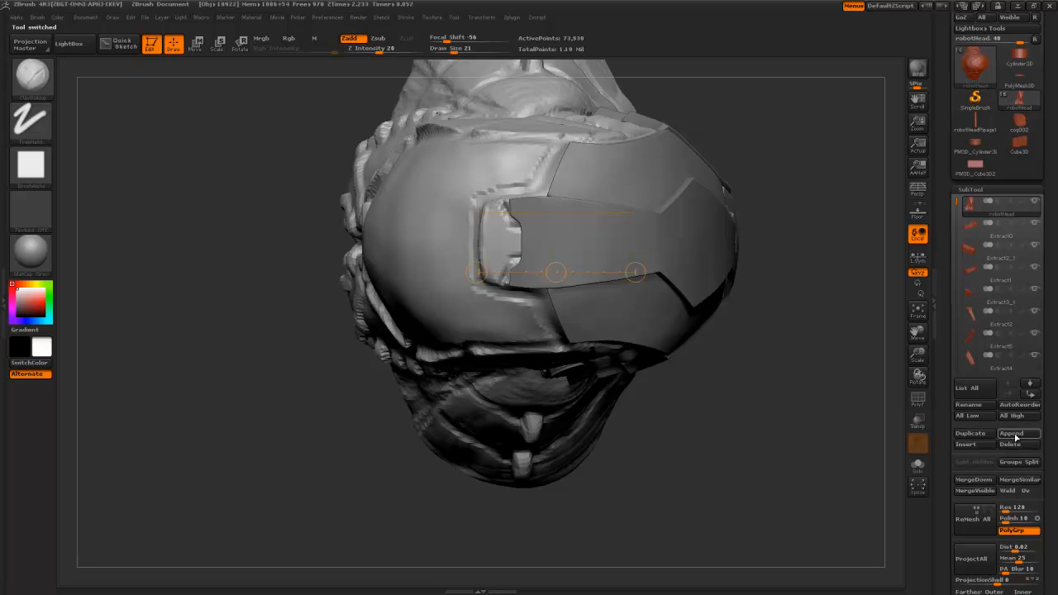
click(1014, 434)
mouse_move(663, 381)
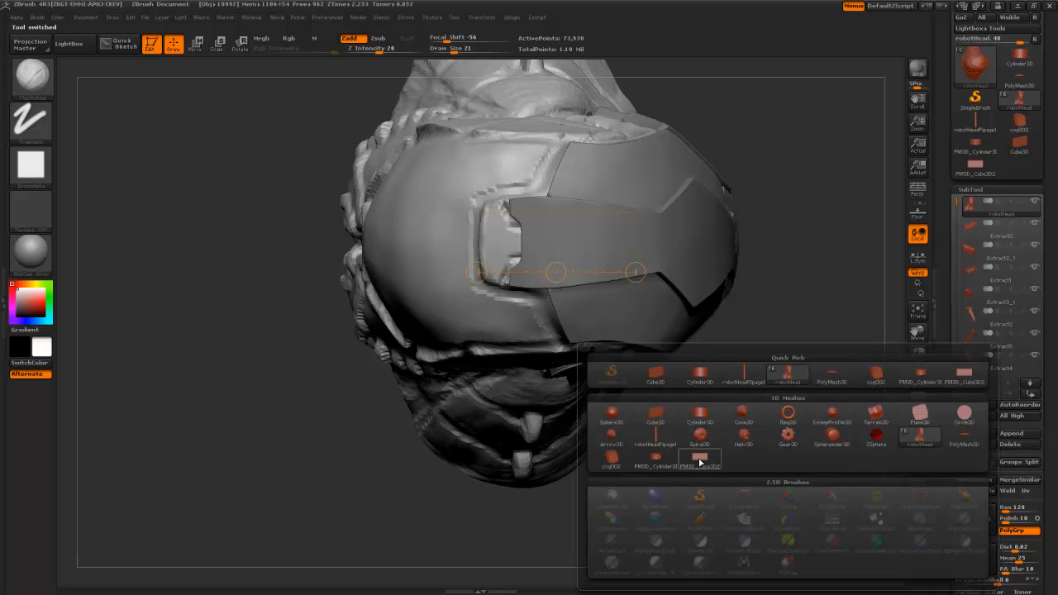
click(699, 457)
mouse_move(731, 407)
mouse_down()
mouse_move(739, 302)
mouse_move(720, 400)
mouse_up()
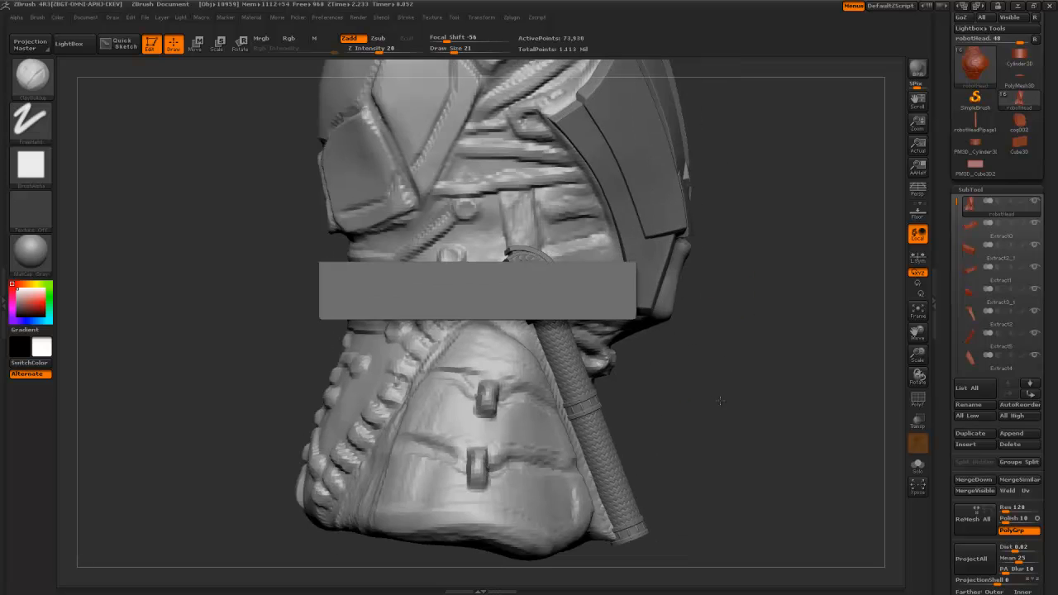
key(w)
drag(951, 463, 972, 313)
- Shrink the appended slab and rotate it to face sideways
click(972, 311)
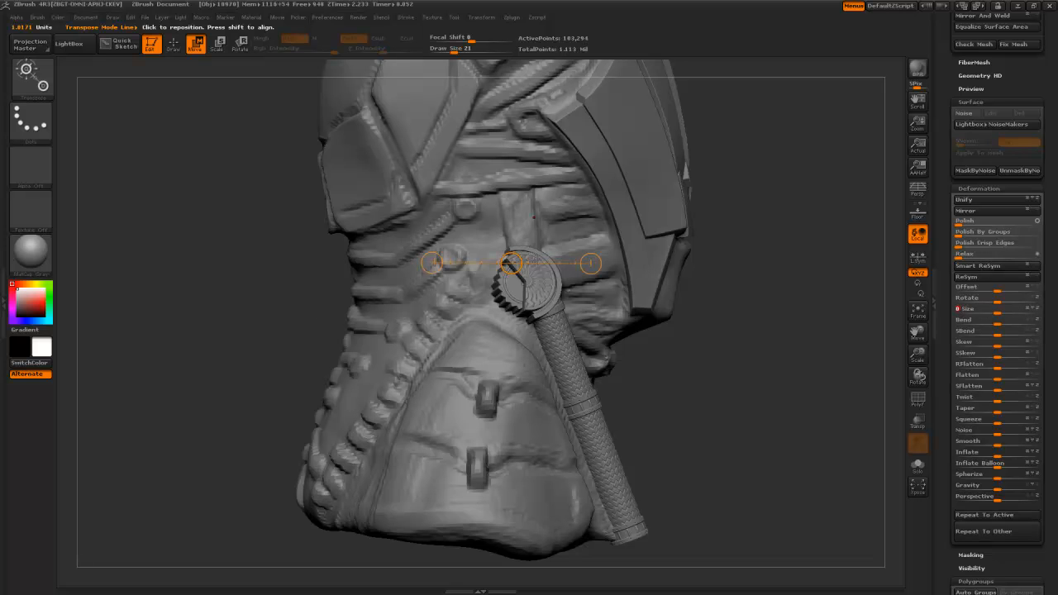
key(ctrl+z)
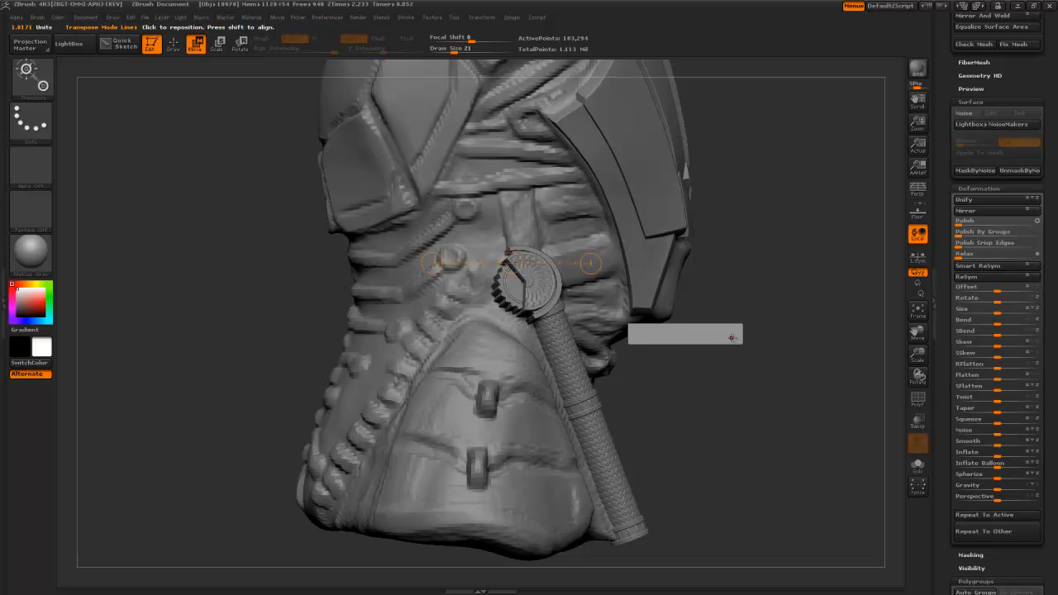
key(r)
shift+drag(644, 340, 869, 342)
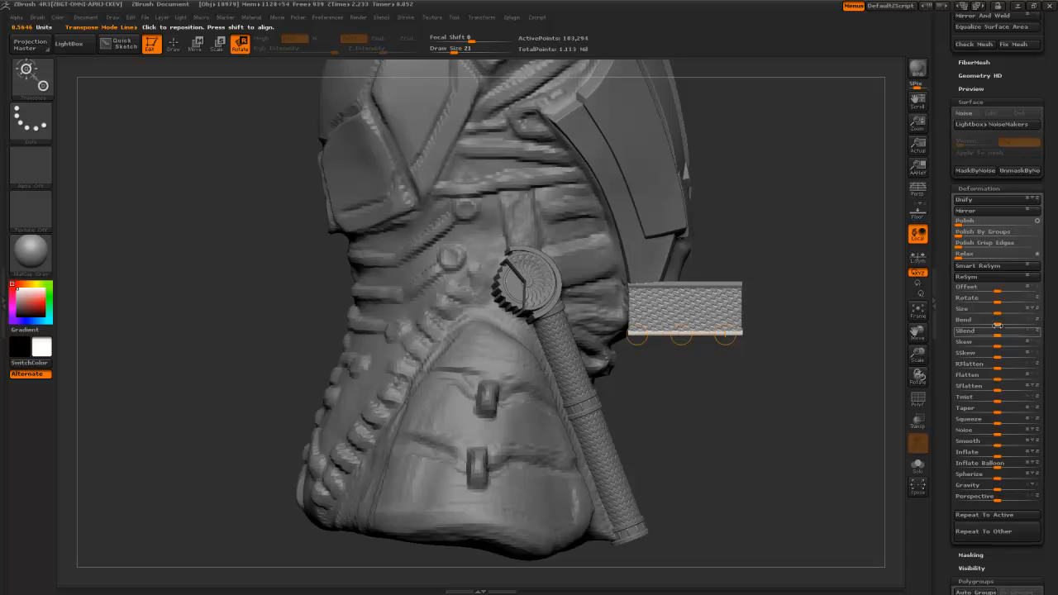
drag(998, 312, 973, 315)
drag(688, 338, 635, 338)
- Slide the slab toward the neck and behind the round connector
key(w)
alt+drag(714, 316, 716, 359)
drag(703, 410, 676, 400)
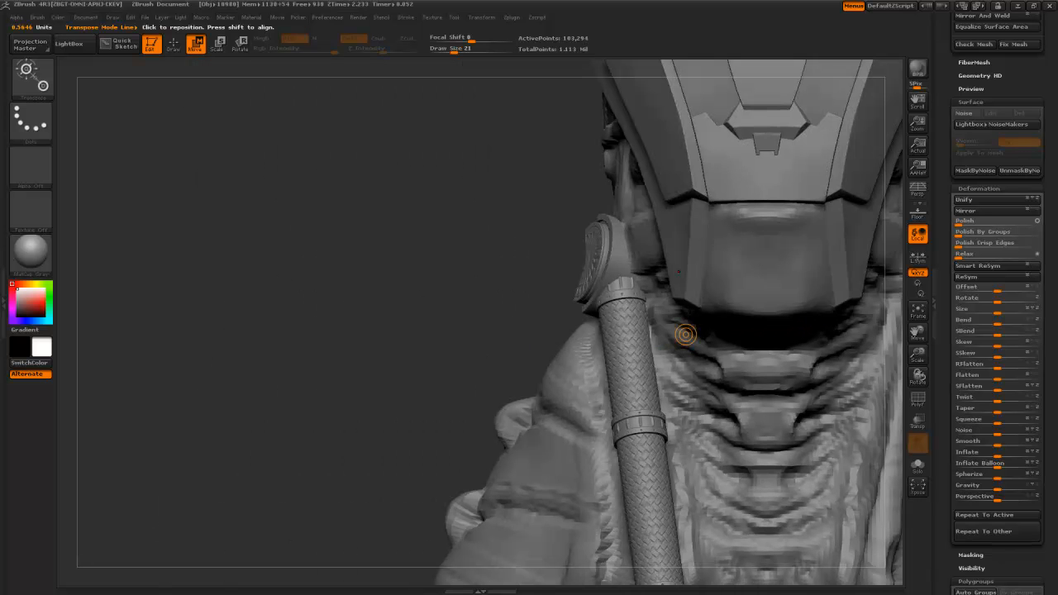
mouse_move(685, 334)
mouse_down()
mouse_move(638, 360)
mouse_move(580, 261)
mouse_move(572, 224)
mouse_move(576, 234)
mouse_move(550, 248)
mouse_move(481, 254)
mouse_up()
key(r)
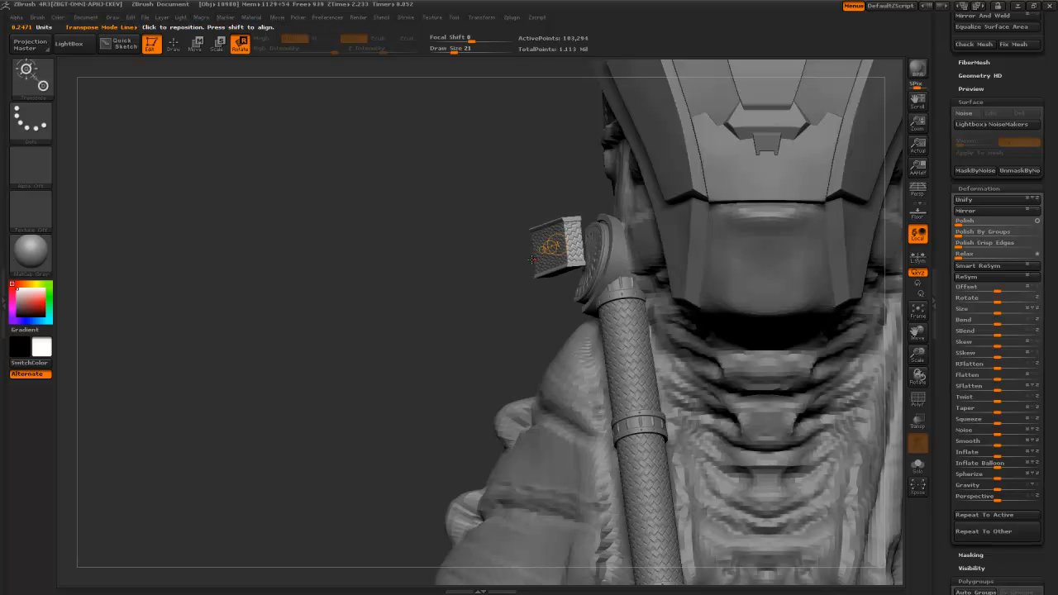
key(w)
drag(551, 247, 633, 246)
- From a side view of the neck, level the strap horizontally
drag(487, 247, 671, 329)
mouse_move(748, 346)
alt+mouse_down()
mouse_move(773, 389)
mouse_move(700, 406)
mouse_move(673, 398)
mouse_move(709, 406)
alt+mouse_up()
mouse_move(566, 305)
mouse_down()
mouse_move(493, 309)
mouse_move(578, 306)
mouse_move(539, 309)
mouse_move(550, 290)
mouse_move(488, 295)
mouse_move(557, 288)
mouse_move(542, 276)
mouse_move(489, 281)
mouse_up()
shift+drag(556, 273, 561, 266)
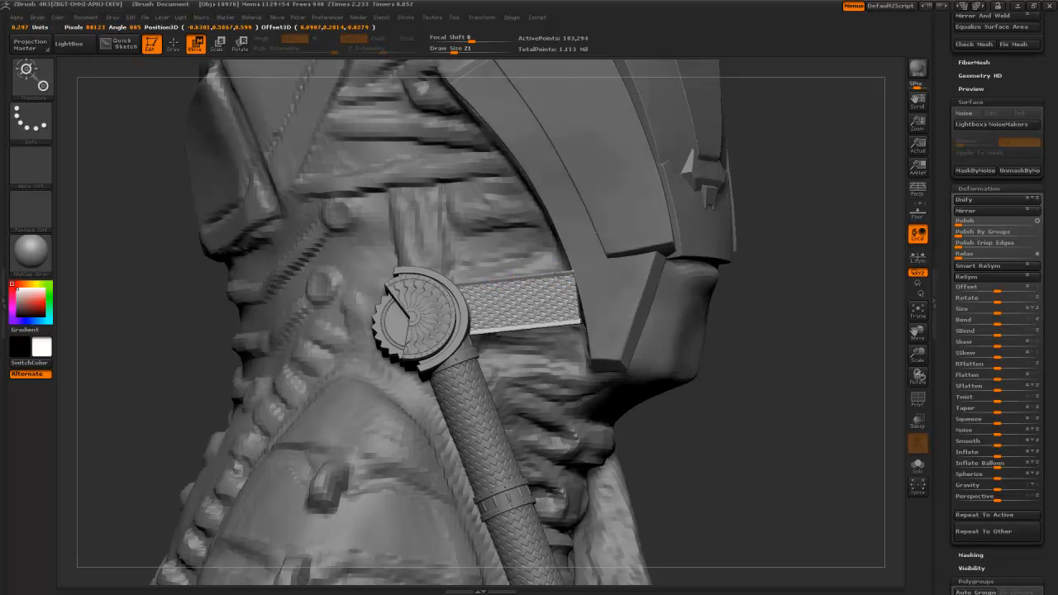
- Tilt the strap to follow the neck and nudge it into place
drag(530, 282, 559, 285)
key(r)
key(w)
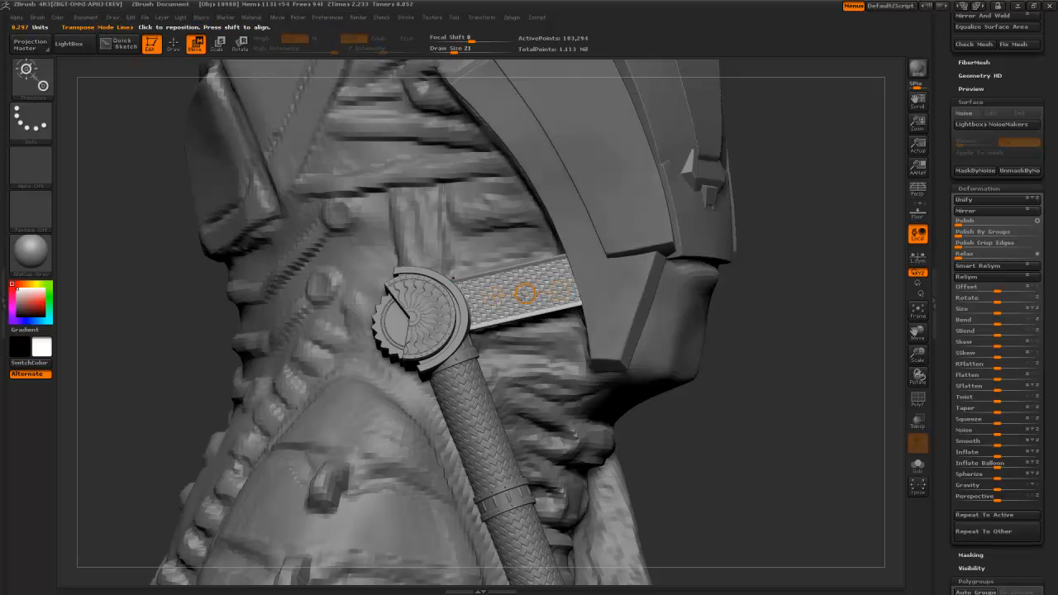
drag(680, 412, 547, 312)
drag(435, 288, 528, 356)
key(r)
mouse_move(539, 279)
mouse_down()
mouse_move(543, 306)
mouse_move(510, 313)
mouse_move(578, 301)
mouse_move(561, 306)
mouse_move(545, 336)
mouse_move(542, 313)
mouse_up()
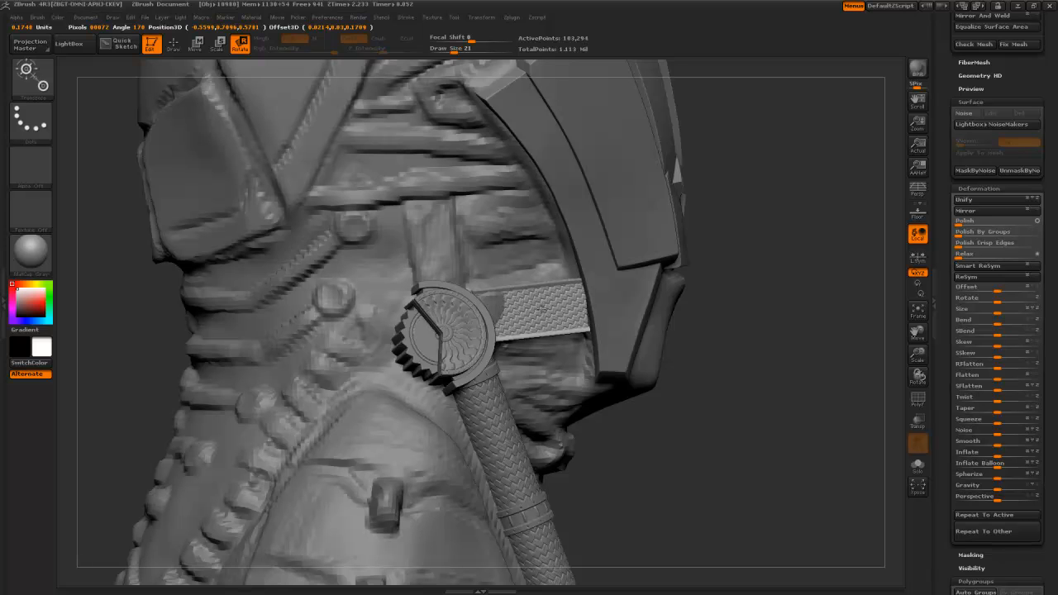
key(w)
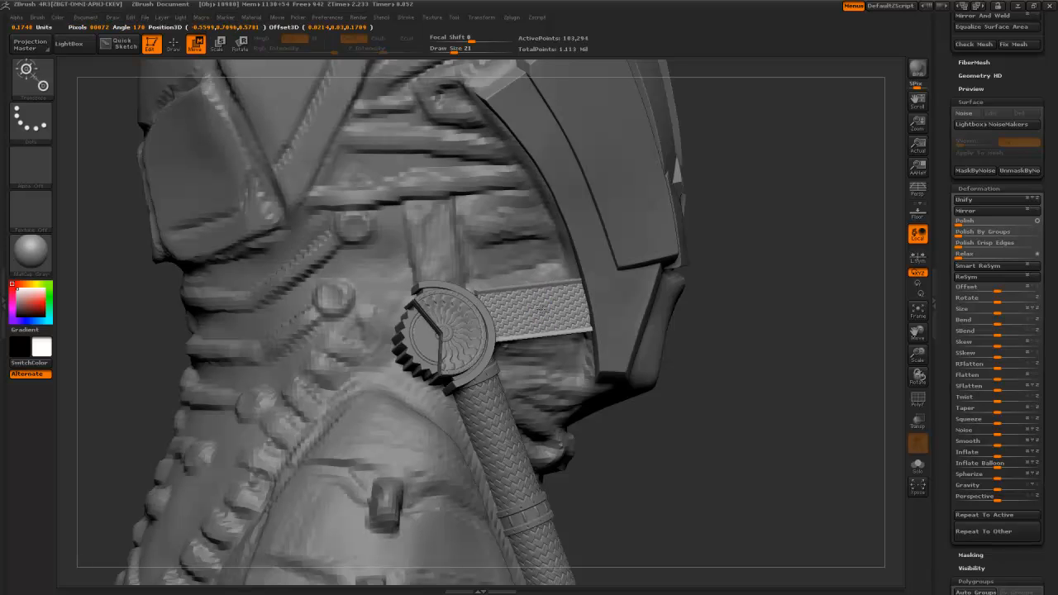
drag(540, 309, 539, 309)
- Rescale the strap's width and tuck it further under the helmet's side panel
drag(654, 421, 619, 375)
key(e)
mouse_move(510, 319)
mouse_down()
mouse_move(565, 319)
mouse_move(510, 321)
mouse_up()
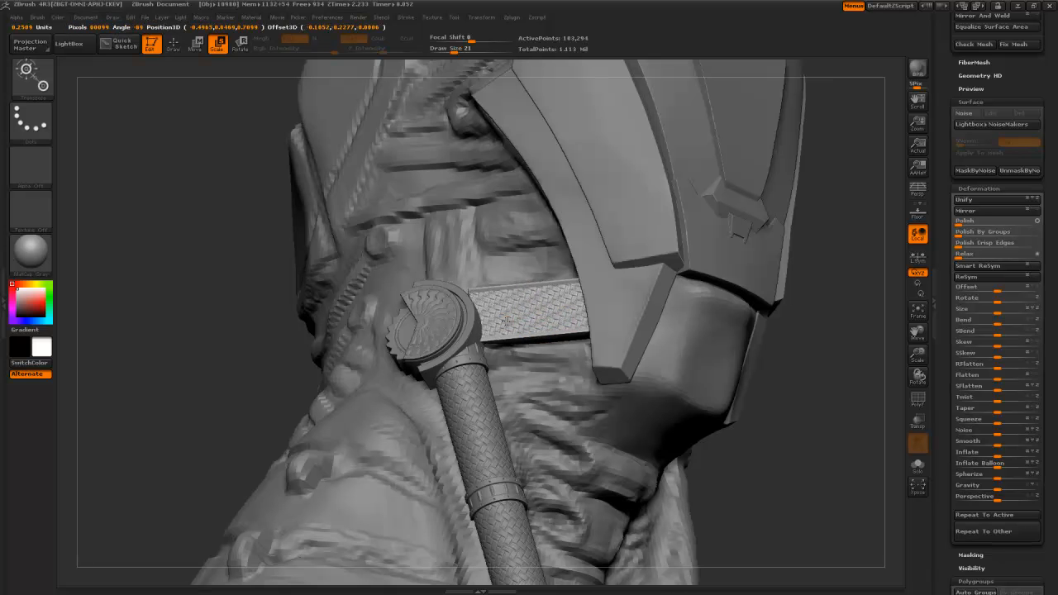
right_drag(454, 451, 486, 451)
key(w)
drag(718, 373, 725, 408)
drag(518, 326, 567, 321)
right_drag(731, 488, 554, 332)
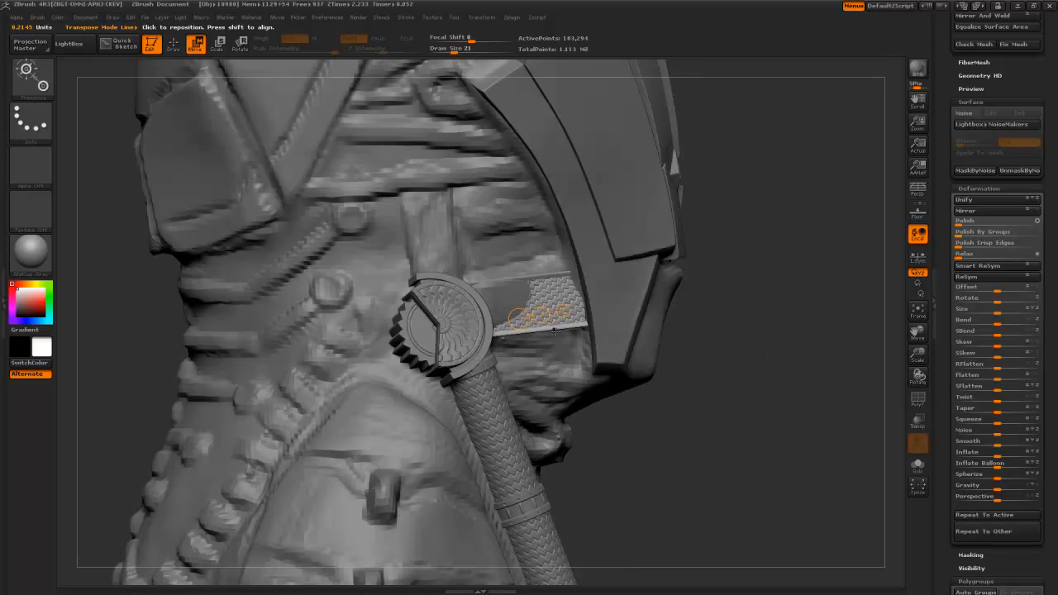
alt+click(586, 347)
- Build up the neck surface beside the buckle with the ClayBuildup brush
key(b)
key(c)
key(b)
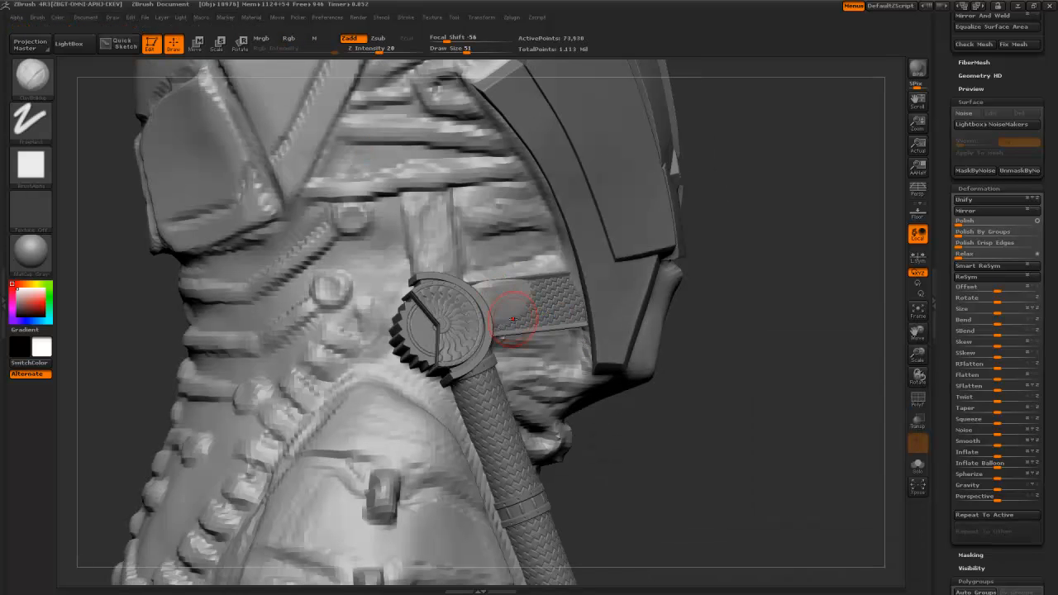
drag(608, 456, 572, 455)
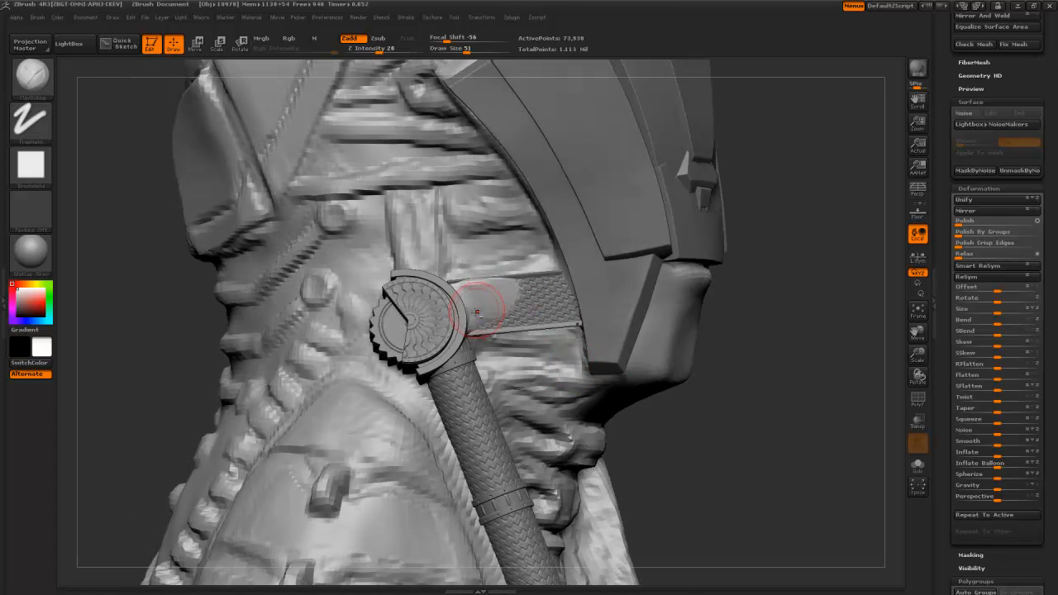
drag(455, 300, 514, 291)
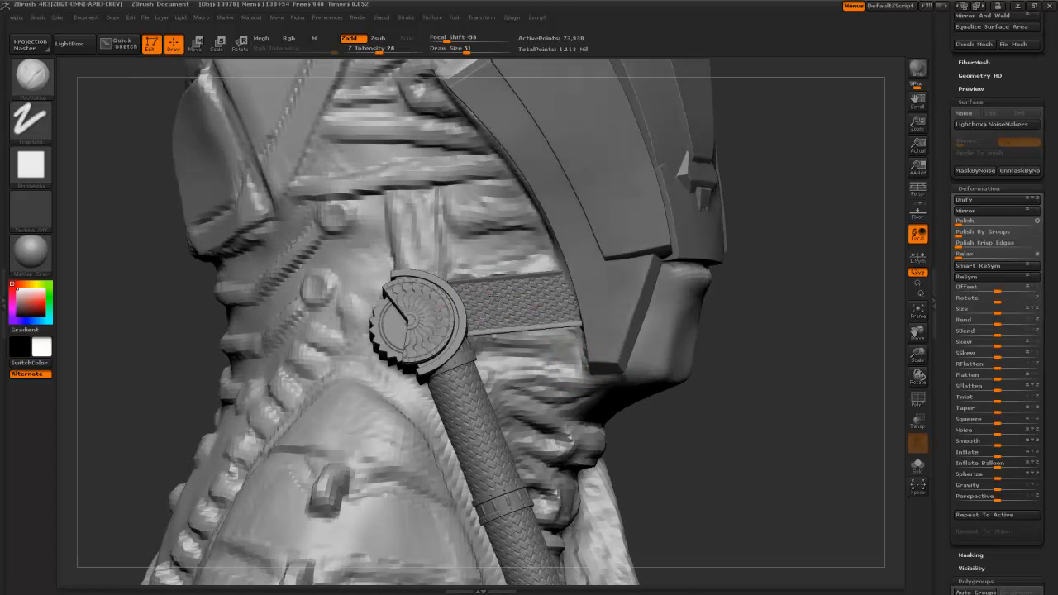
- Smooth the cloth above the strap's right end and below its lower edge
key(shift)
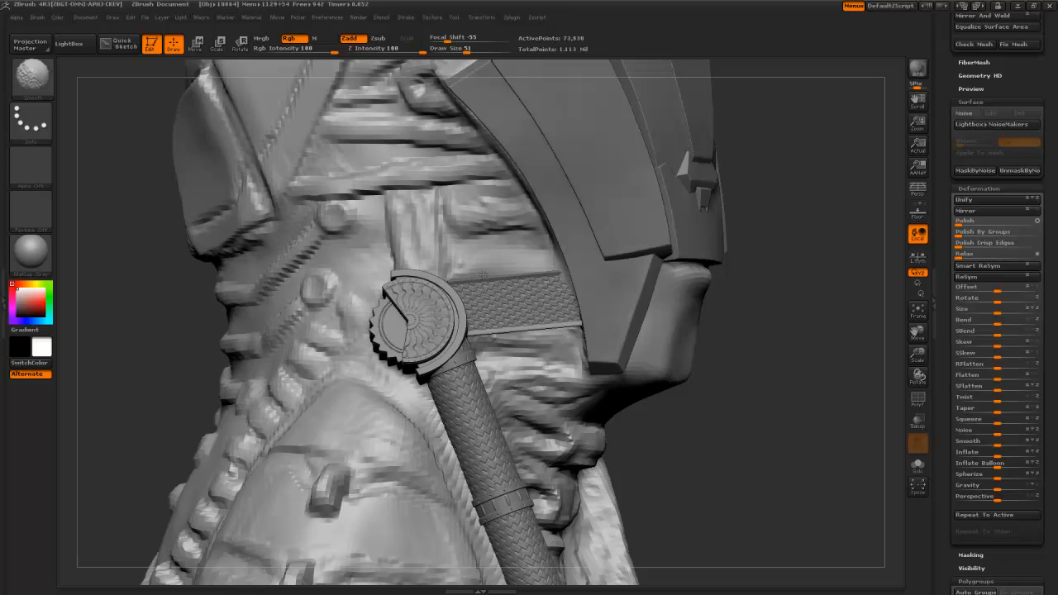
mouse_move(564, 269)
mouse_down()
mouse_move(536, 261)
mouse_move(550, 251)
mouse_up()
key(shift)
shift+drag(504, 333, 566, 340)
drag(672, 431, 713, 431)
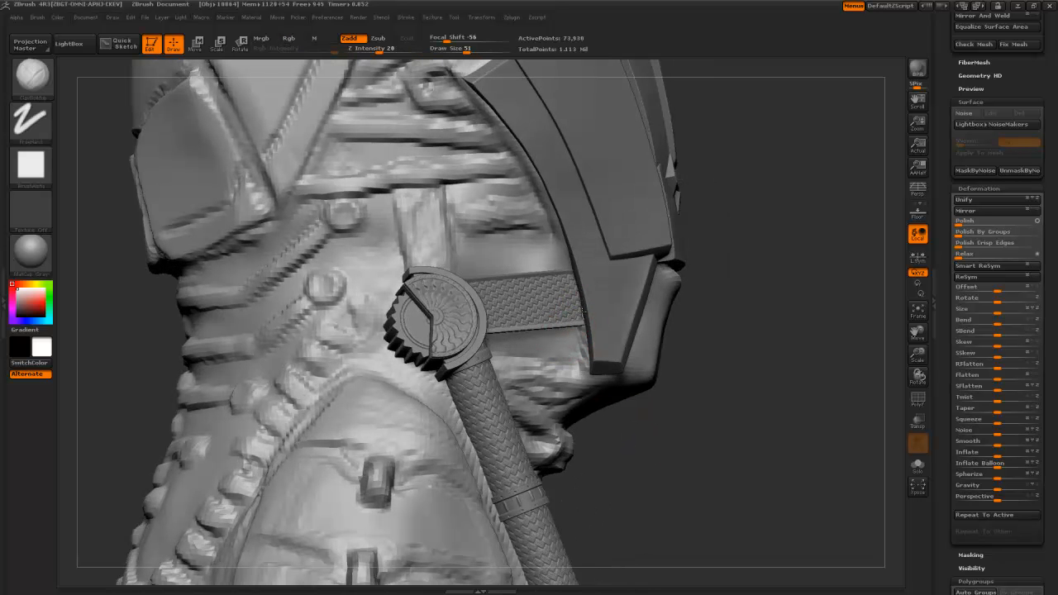
- Smooth the area beside the wrench handle, then inspect the right side
key(shift)
mouse_move(619, 449)
mouse_down()
mouse_move(606, 395)
mouse_move(545, 339)
mouse_up()
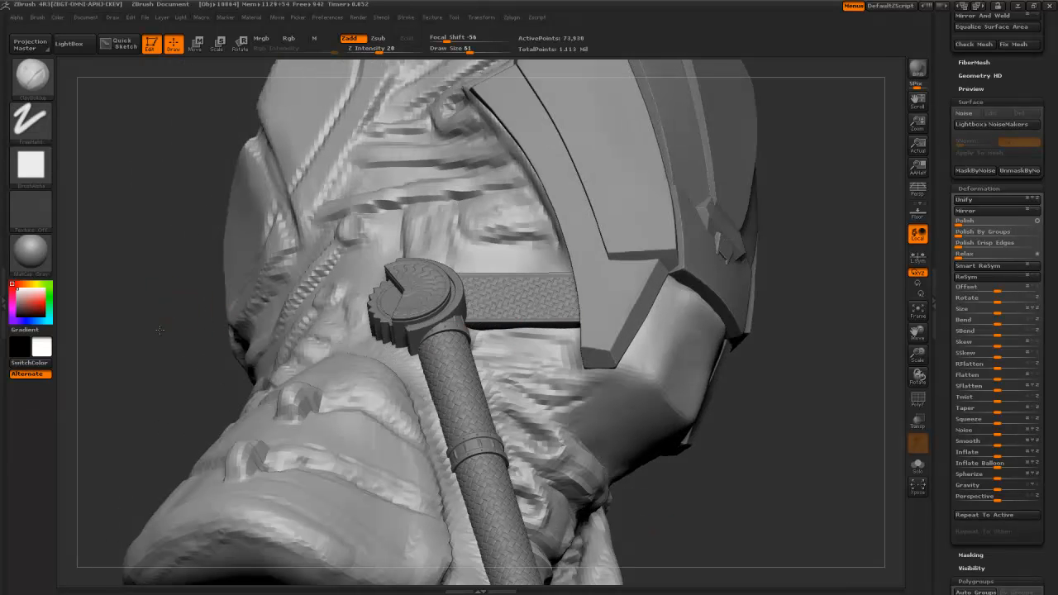
drag(159, 330, 453, 317)
key(shift)
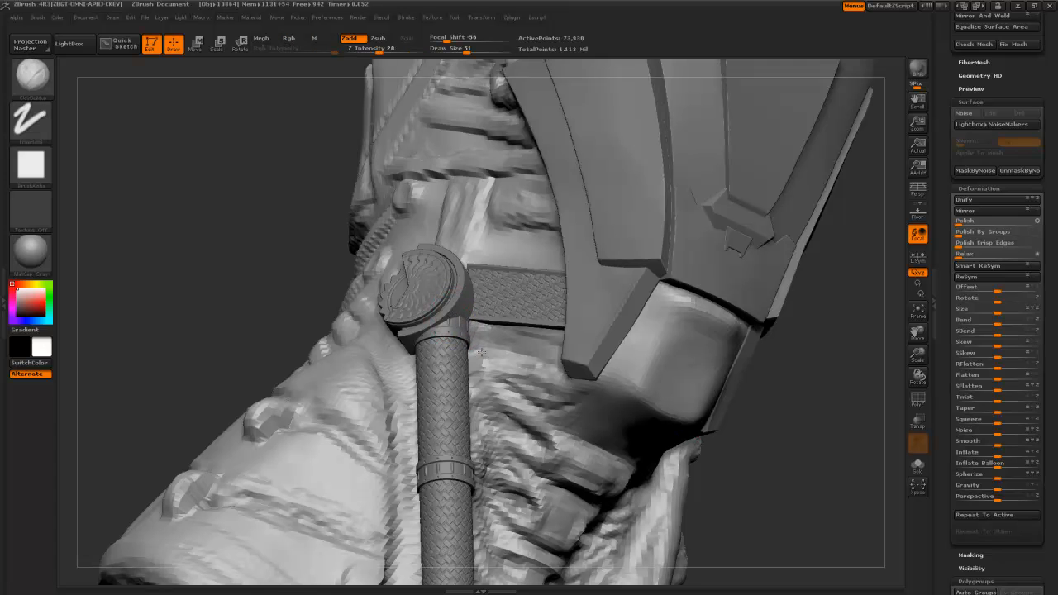
shift+drag(474, 330, 473, 360)
mouse_move(320, 253)
mouse_down()
mouse_move(303, 251)
mouse_move(468, 353)
mouse_up()
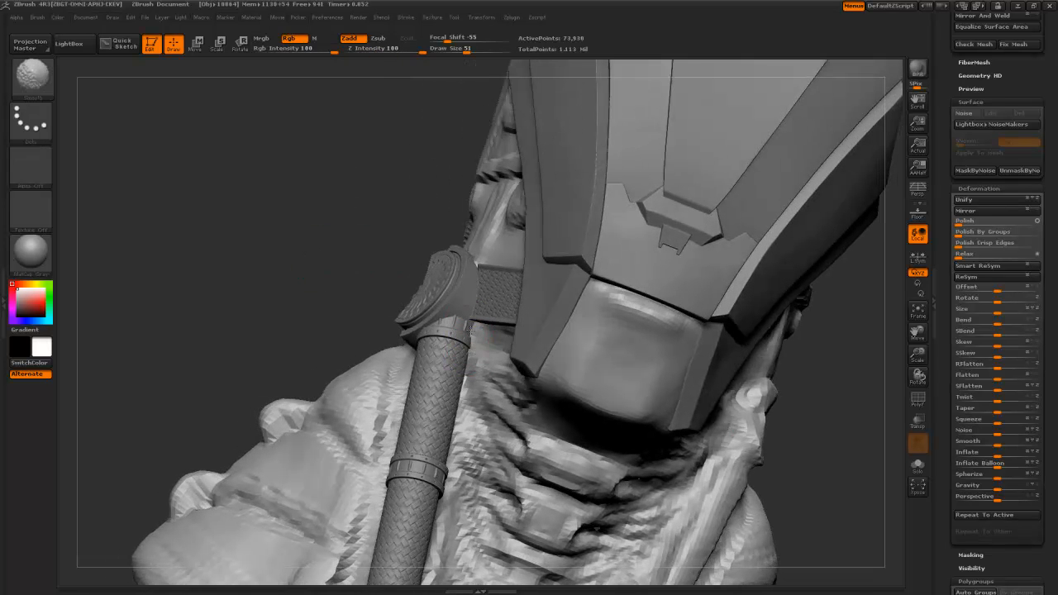
drag(344, 229, 500, 299)
drag(342, 232, 359, 243)
- Angle the woven strap and stretch it from the neck gear toward the helmet edge
key(w)
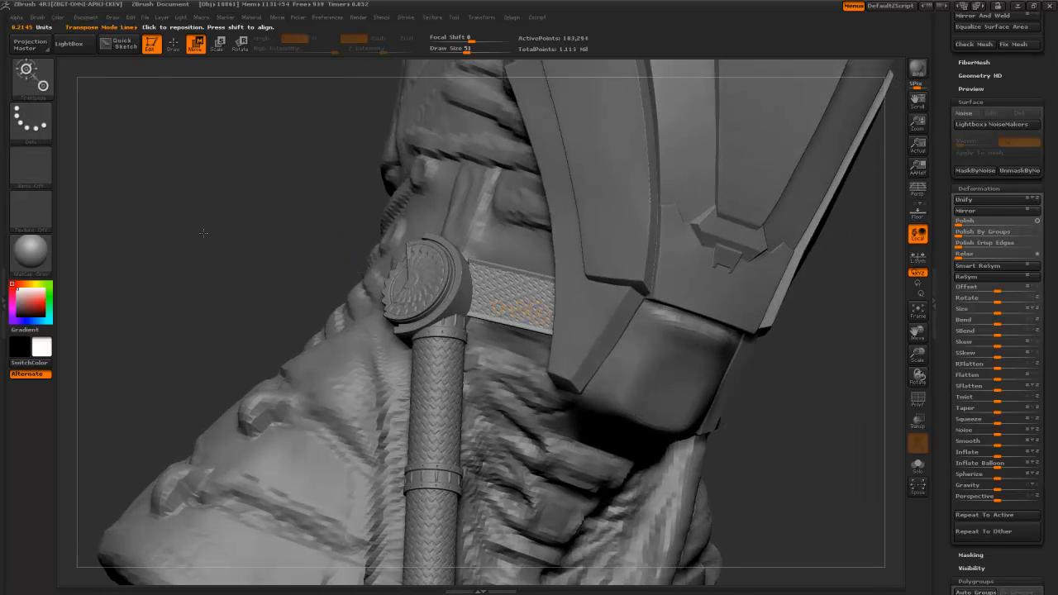
drag(202, 231, 323, 248)
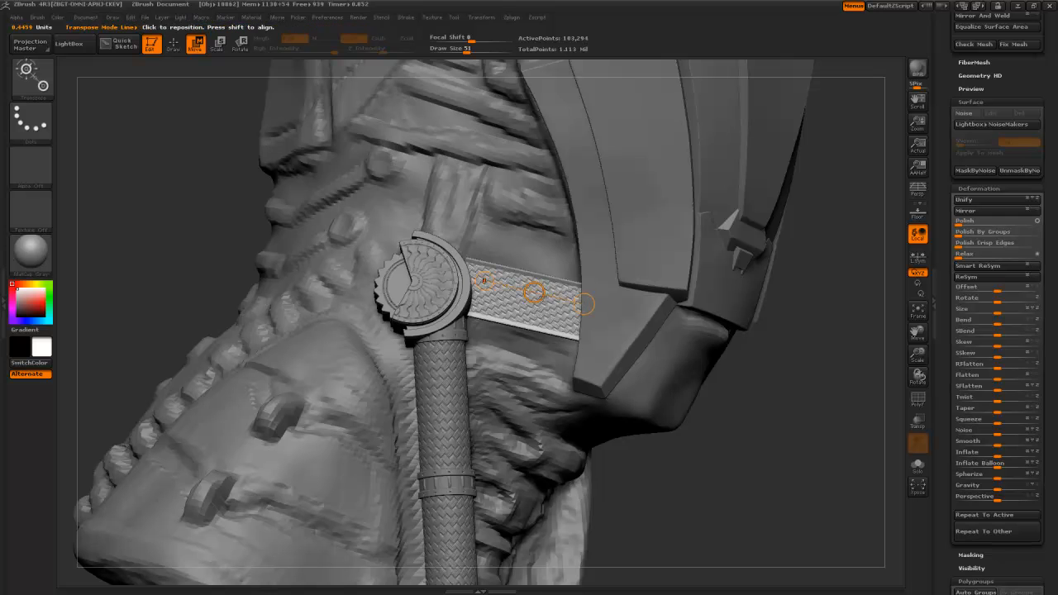
drag(536, 294, 537, 296)
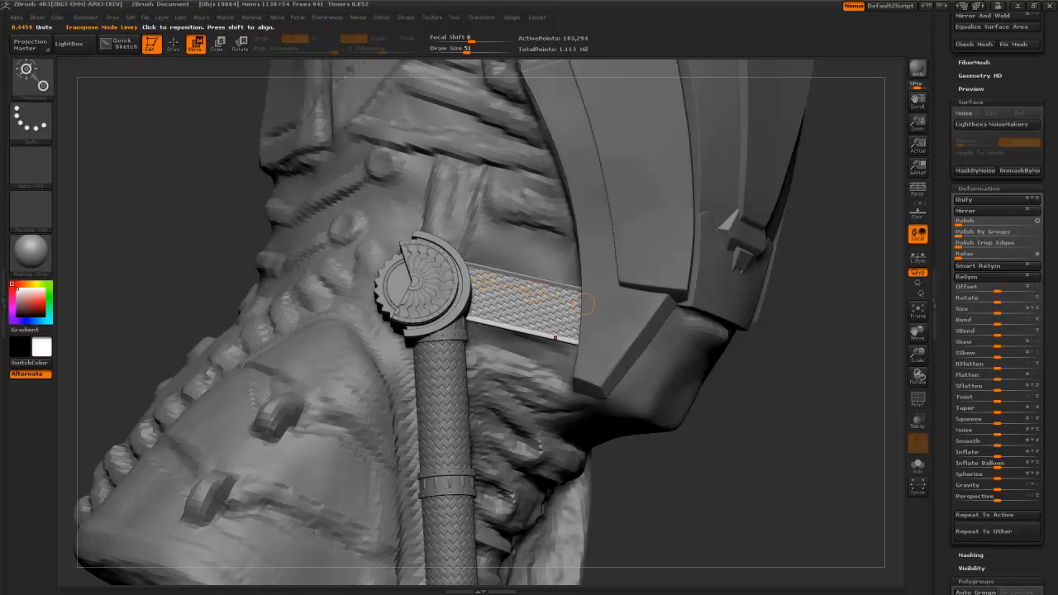
drag(644, 502, 610, 444)
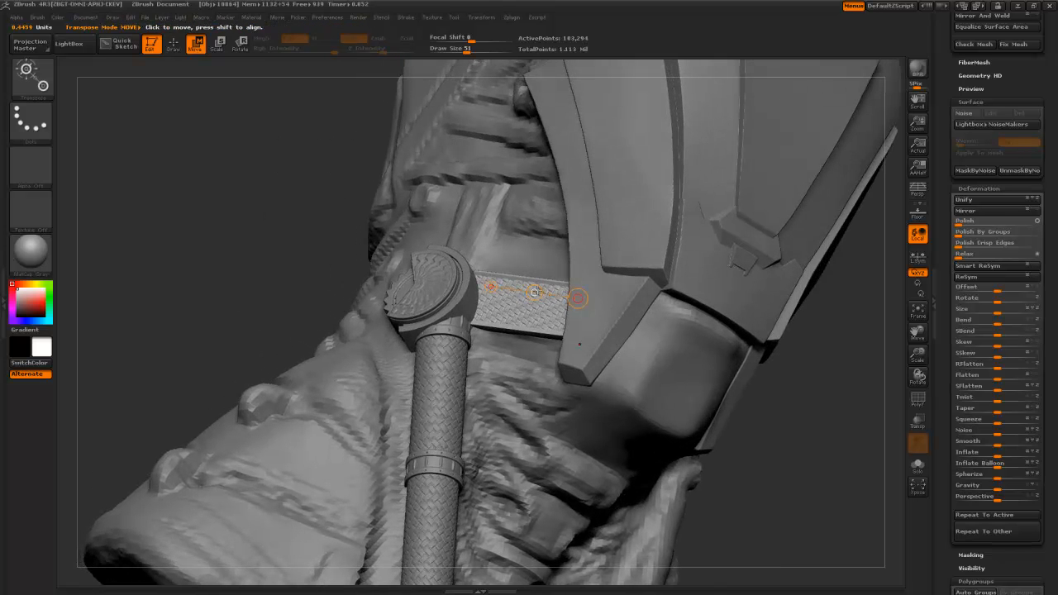
key(r)
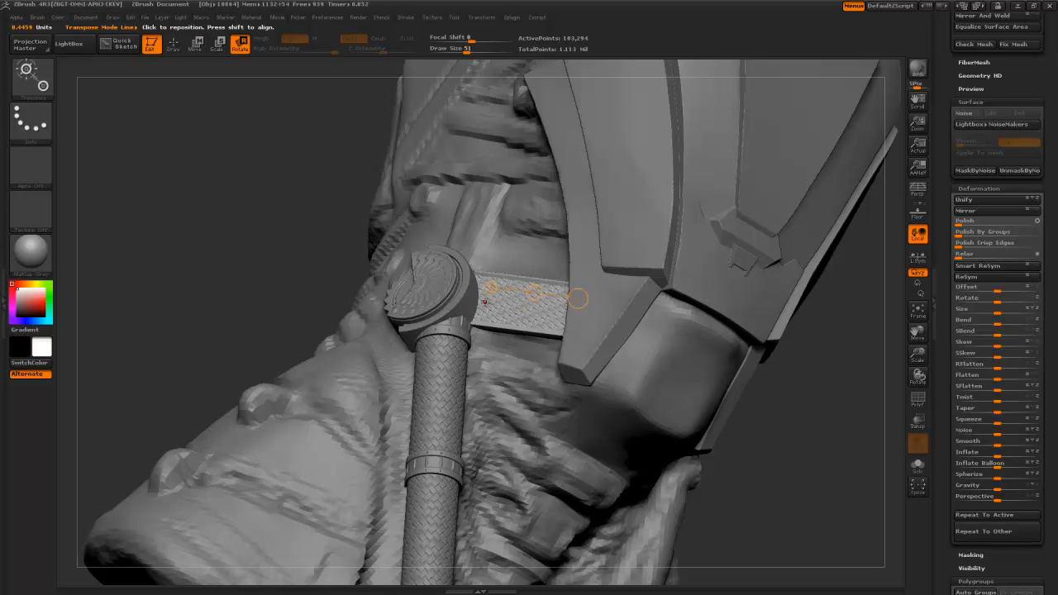
drag(485, 301, 518, 307)
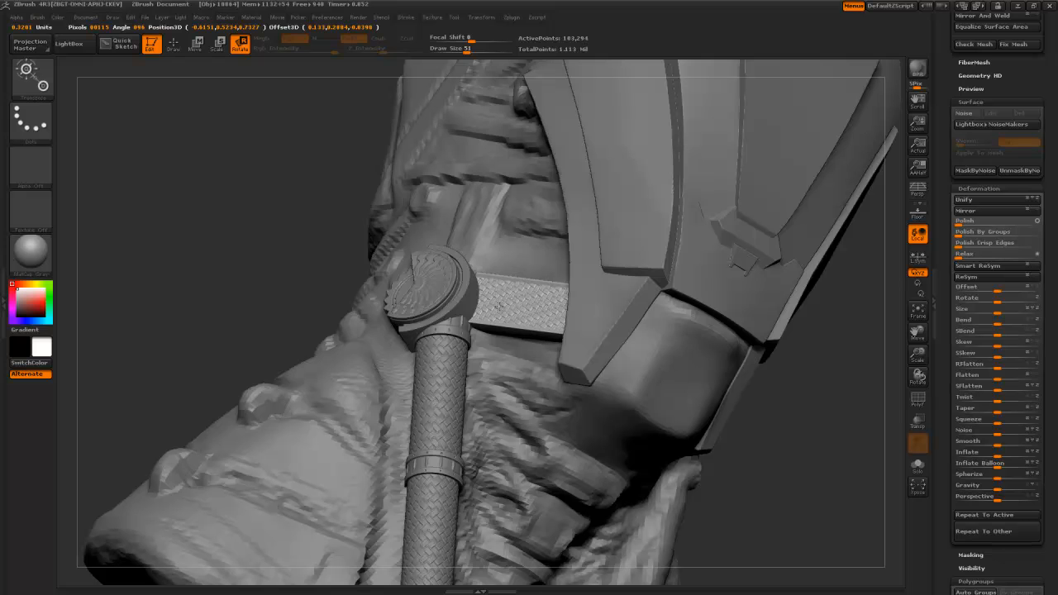
key(w)
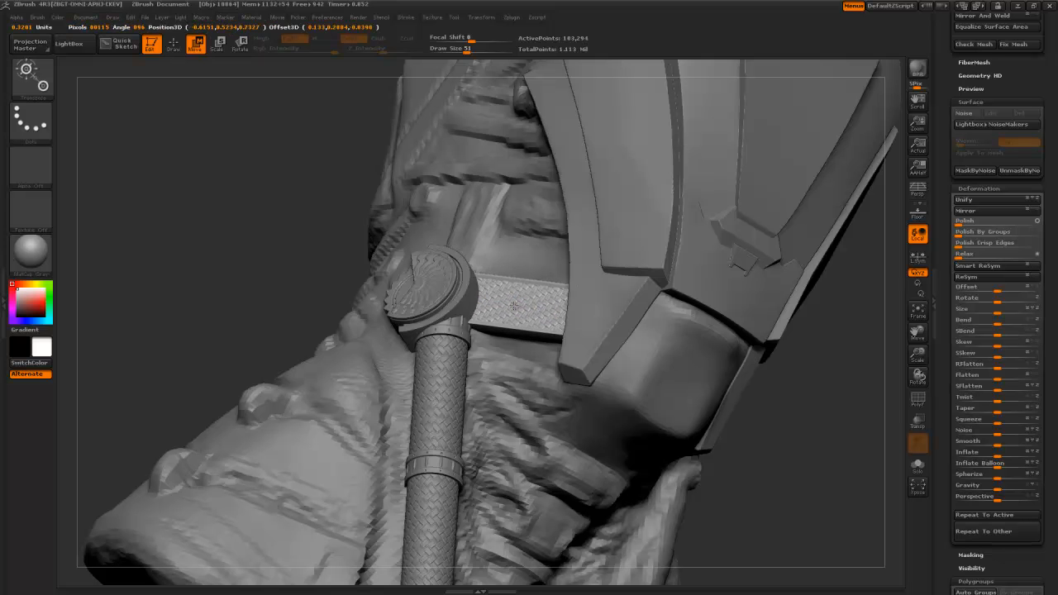
drag(217, 302, 446, 306)
drag(555, 303, 570, 315)
drag(640, 463, 617, 461)
- Select the strap and adjust its position across the neck with a Move line
key(q)
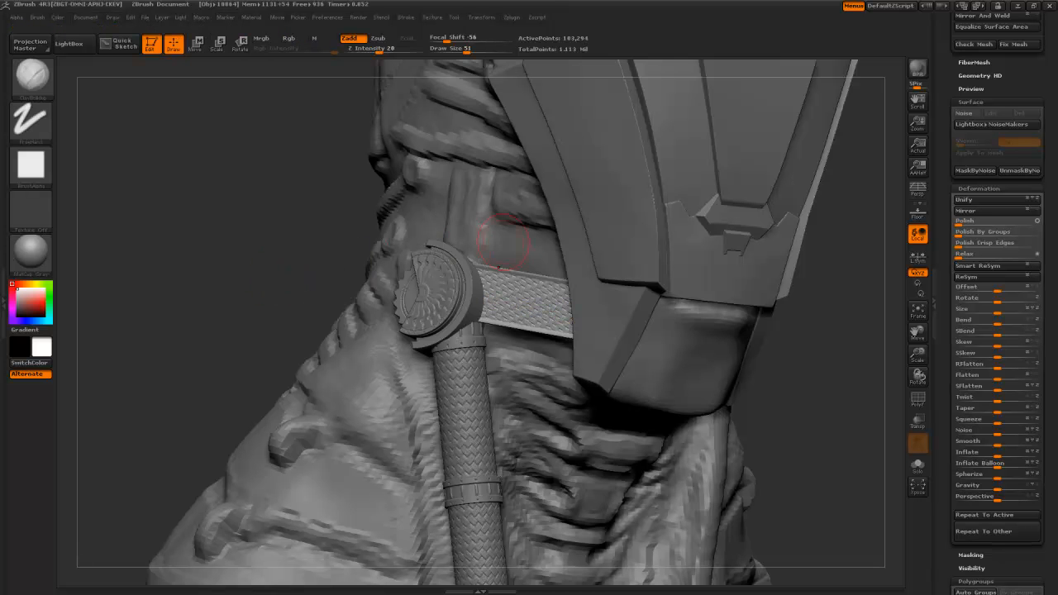
alt+drag(251, 309, 246, 173)
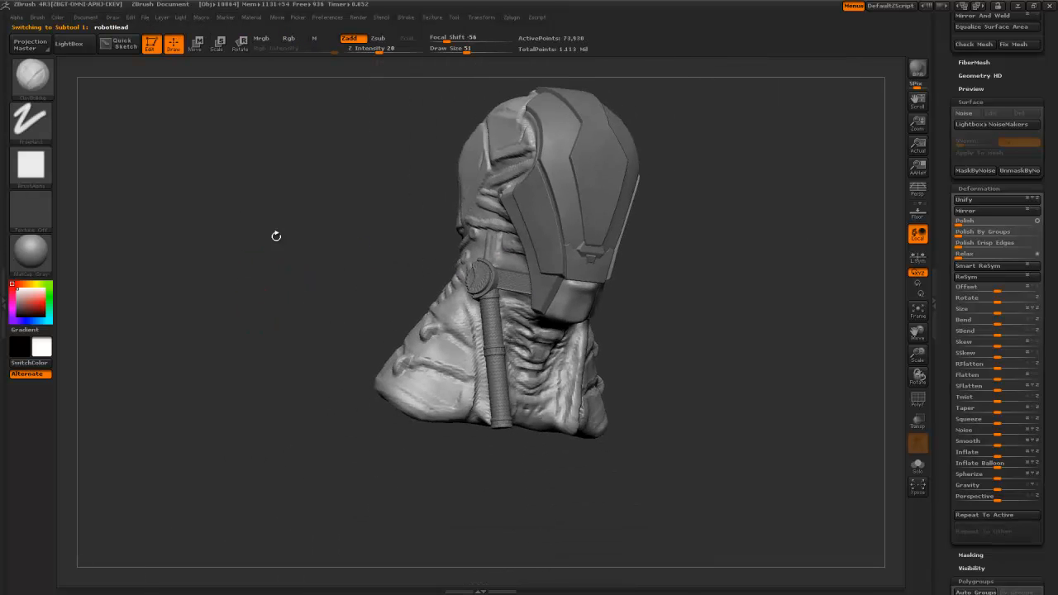
drag(276, 236, 288, 241)
mouse_move(630, 330)
alt+mouse_down()
mouse_move(697, 449)
mouse_move(702, 488)
mouse_move(736, 475)
mouse_move(705, 473)
alt+mouse_up()
alt+click(571, 302)
key(w)
mouse_move(544, 274)
mouse_down()
mouse_move(555, 333)
mouse_move(553, 308)
mouse_up()
mouse_move(727, 458)
mouse_down()
mouse_move(672, 453)
mouse_move(662, 426)
mouse_move(767, 441)
mouse_up()
- On the body subtool, add enlarged ClayBuildup strokes around the strap and buckle
alt+click(594, 376)
key(b)
key(c)
key(b)
key(bracketright)
key(bracketright)
mouse_move(533, 376)
mouse_down()
mouse_move(527, 347)
mouse_move(534, 361)
mouse_move(546, 347)
mouse_move(525, 374)
mouse_move(569, 375)
mouse_move(549, 382)
mouse_move(589, 365)
mouse_up()
mouse_move(273, 294)
mouse_down()
mouse_move(594, 374)
mouse_move(633, 373)
mouse_move(610, 362)
mouse_up()
drag(98, 370, 155, 473)
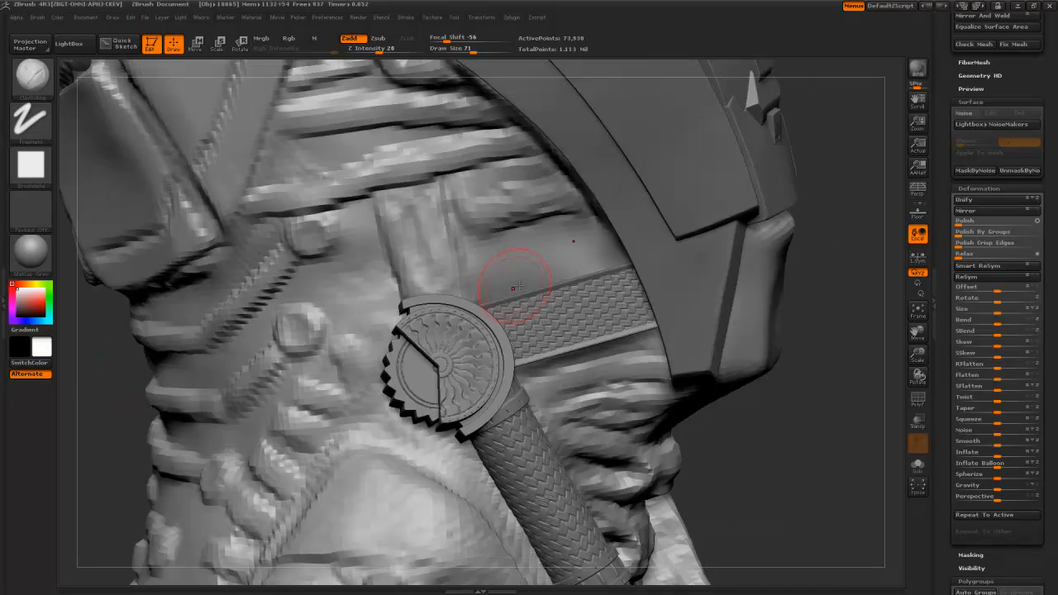
drag(731, 432, 534, 295)
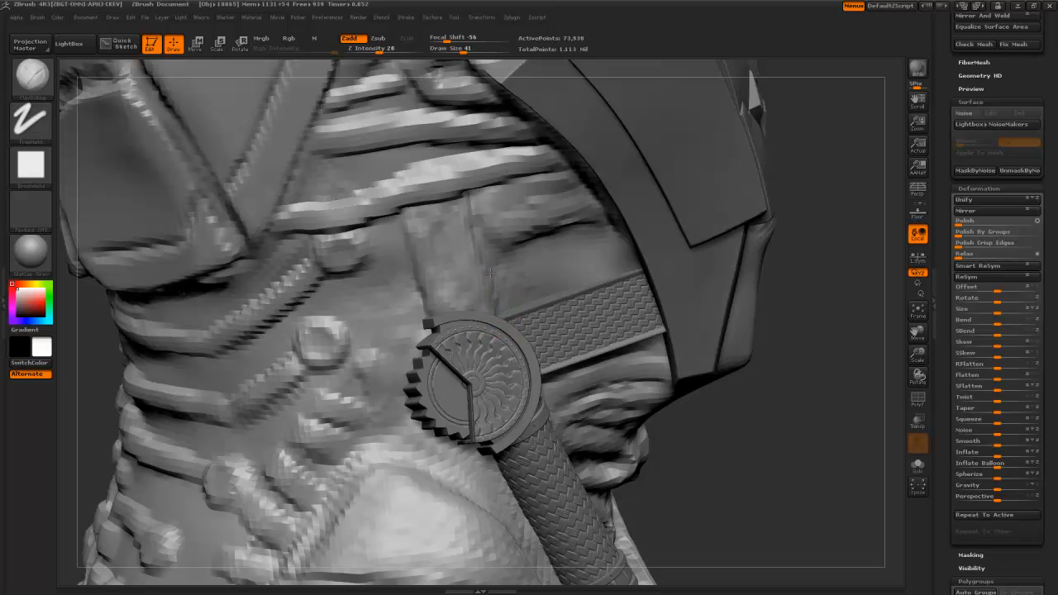
alt+click(635, 310)
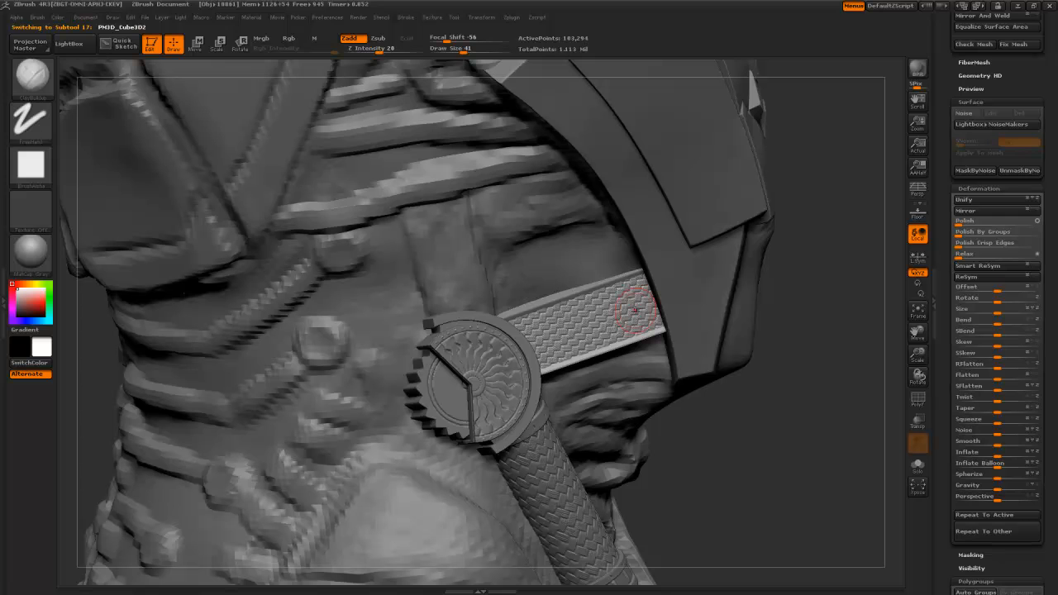
- Duplicate the woven strap, rotate the copy counterclockwise and move it aside
drag(953, 63, 957, 235)
click(976, 236)
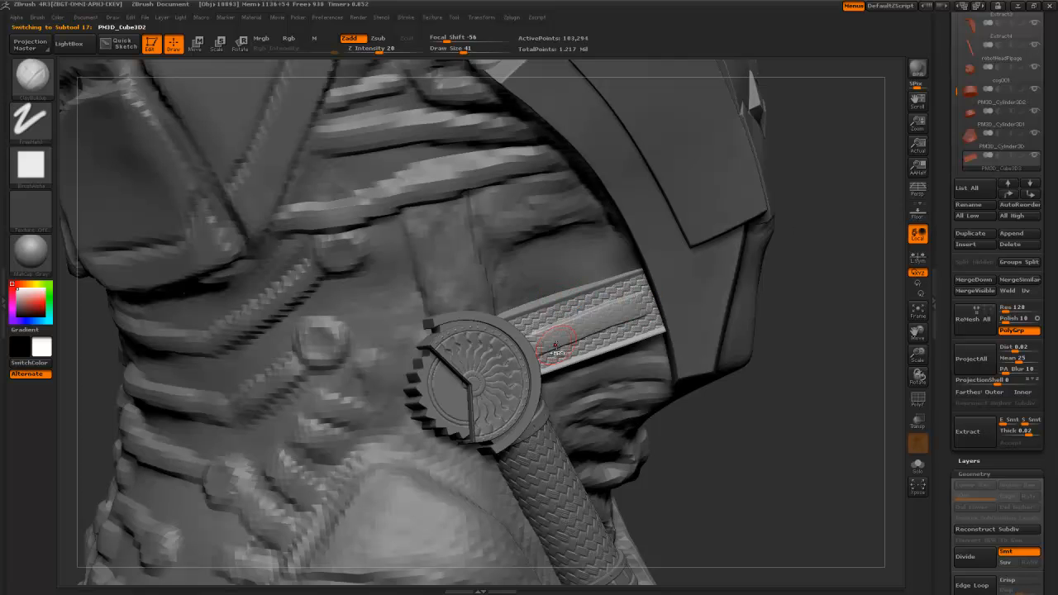
key(r)
mouse_move(535, 339)
mouse_down()
mouse_move(641, 308)
mouse_move(530, 273)
mouse_move(438, 347)
mouse_move(430, 373)
mouse_move(566, 286)
mouse_move(610, 91)
mouse_up()
mouse_move(541, 333)
mouse_down()
mouse_move(560, 270)
mouse_move(517, 251)
mouse_up()
key(w)
drag(550, 301, 460, 266)
- Reposition the duplicate strap outward and rotate it upright above the gear
drag(709, 433, 791, 412)
drag(553, 299, 633, 290)
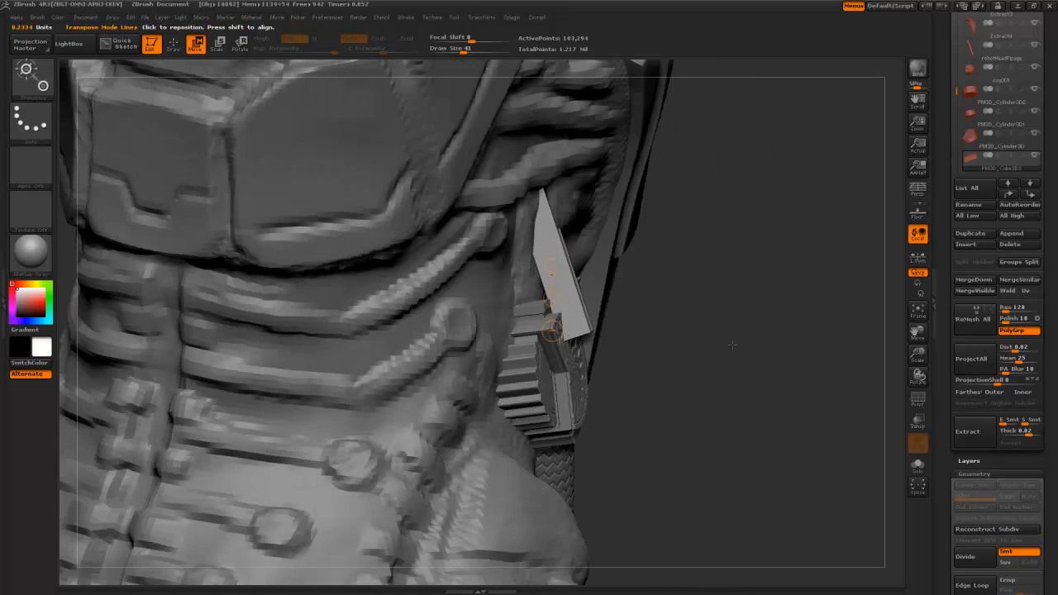
drag(733, 345, 646, 358)
key(r)
mouse_move(519, 264)
mouse_down()
mouse_move(472, 263)
mouse_move(521, 263)
mouse_up()
key(e)
- Stand the strap copy upright along a vertical axis, with its bottom tilted slightly left
key(w)
key(r)
key(e)
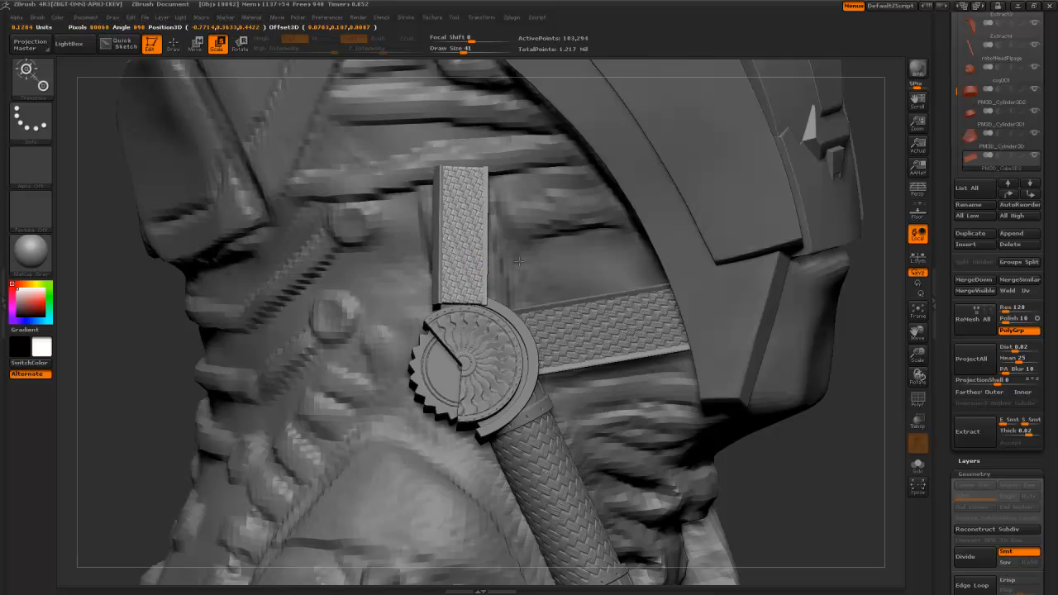
key(w)
key(r)
drag(462, 186, 461, 285)
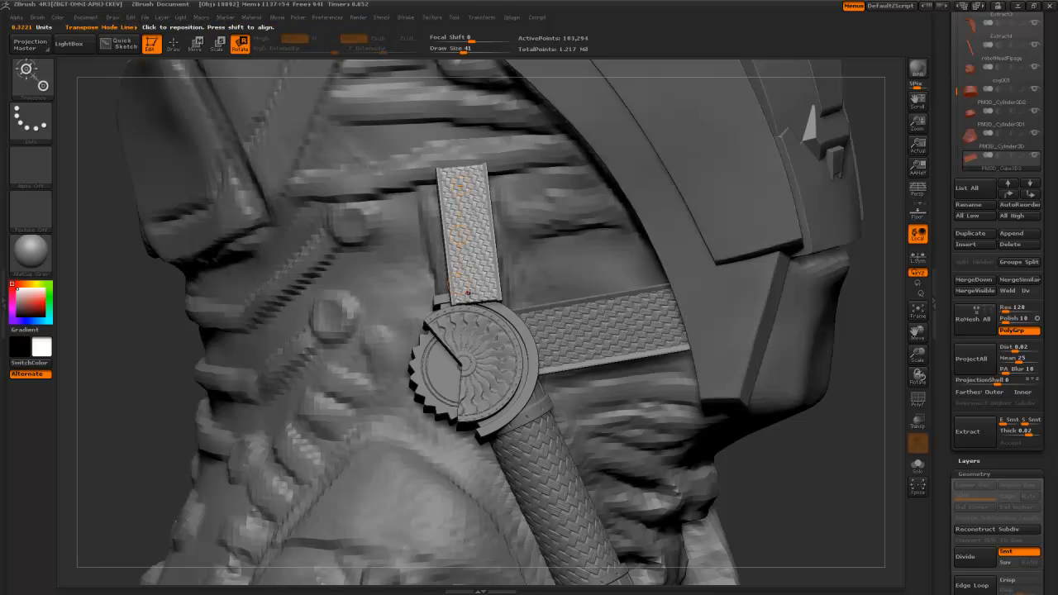
drag(460, 176, 472, 285)
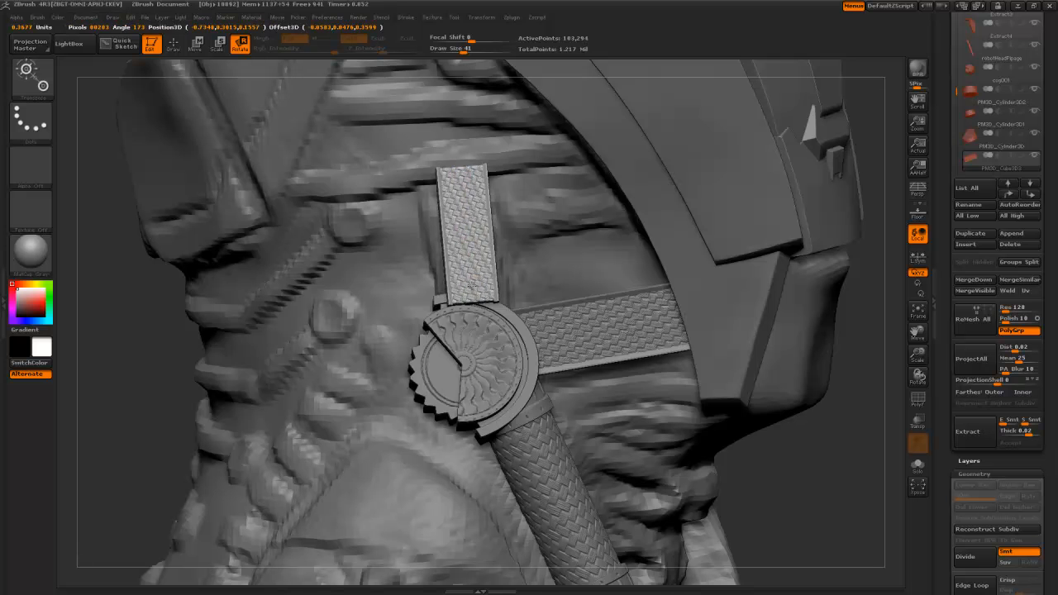
drag(177, 349, 462, 290)
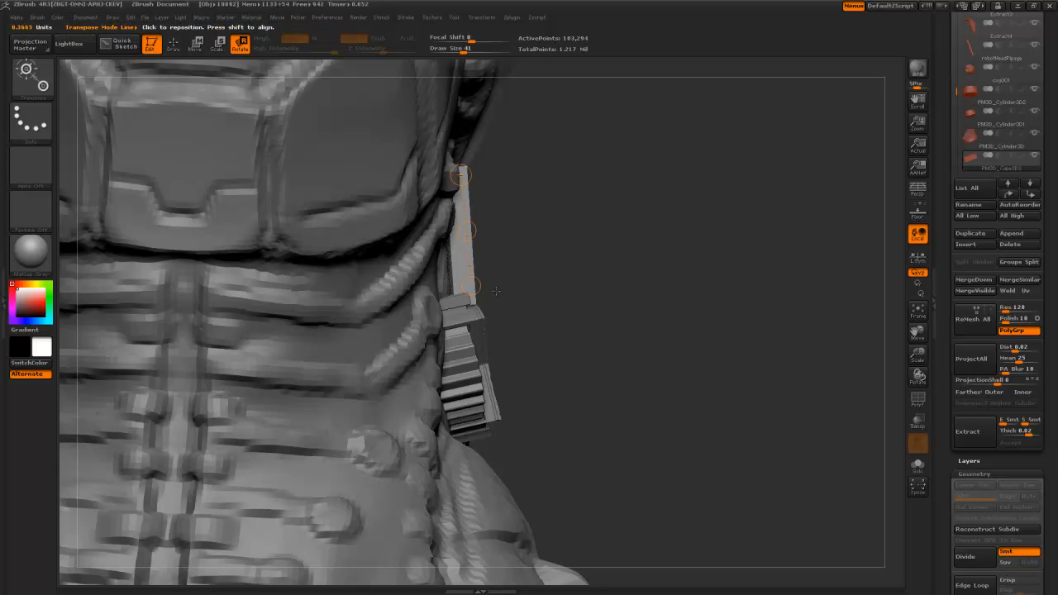
drag(570, 268, 529, 269)
- Shift the vertical strap left against the neck and fine-tune its angle
key(w)
drag(472, 231, 451, 236)
drag(574, 316, 397, 318)
key(r)
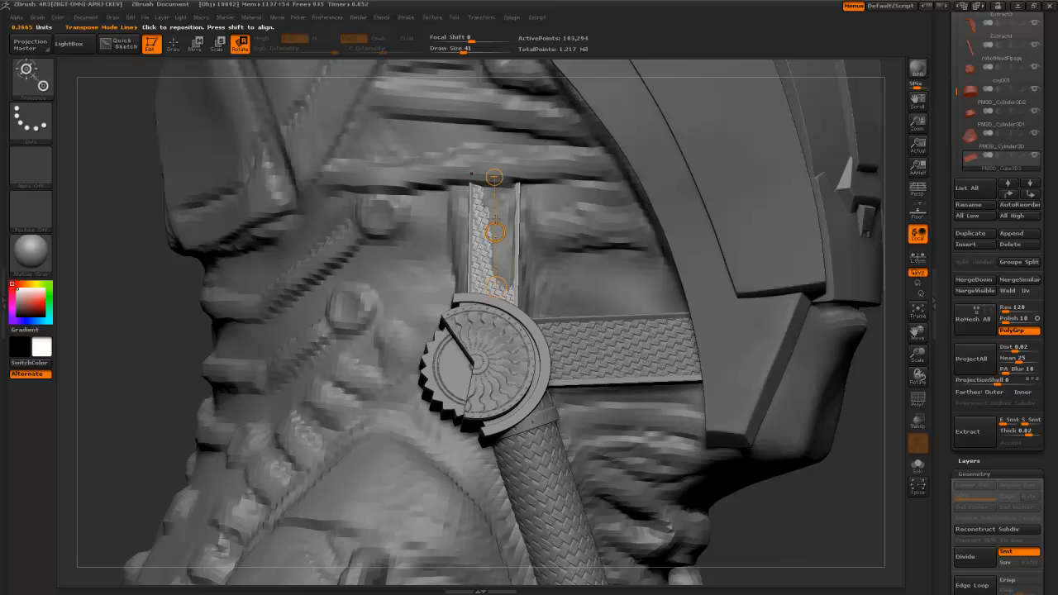
mouse_move(496, 233)
mouse_down()
mouse_move(494, 219)
mouse_move(493, 251)
mouse_move(493, 238)
mouse_up()
key(w)
key(r)
key(w)
- On robotHead, push the surface down beside the strap and smooth its right edge
alt+click(545, 268)
key(q)
key(bracketright)
key(bracketright)
mouse_move(491, 303)
alt+mouse_down()
mouse_move(478, 283)
mouse_move(494, 207)
mouse_move(461, 265)
mouse_move(450, 223)
mouse_move(455, 300)
alt+mouse_up()
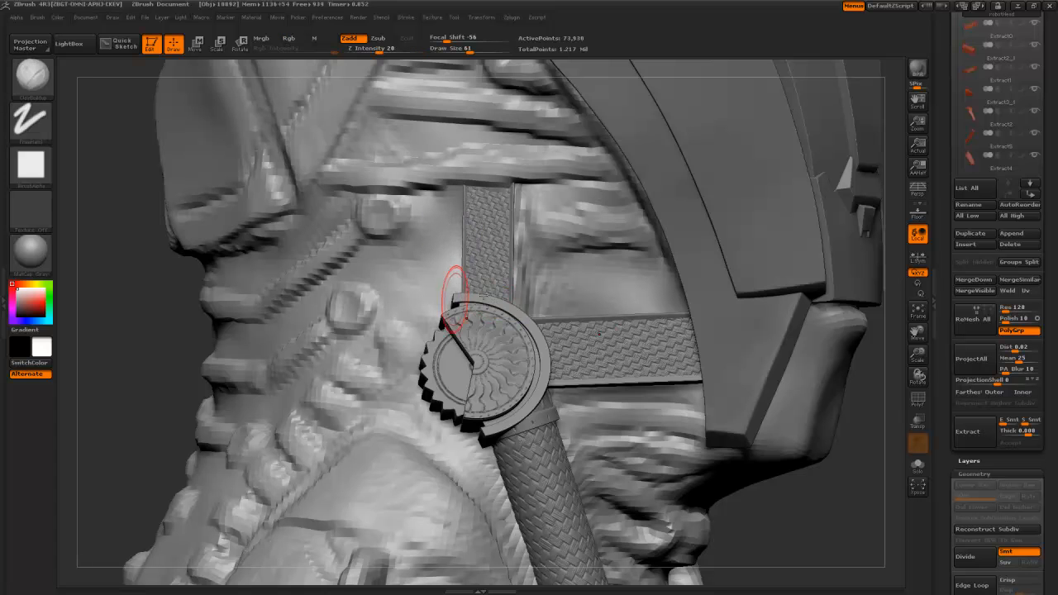
mouse_move(521, 295)
shift+mouse_down()
mouse_move(526, 230)
mouse_move(516, 288)
shift+mouse_up()
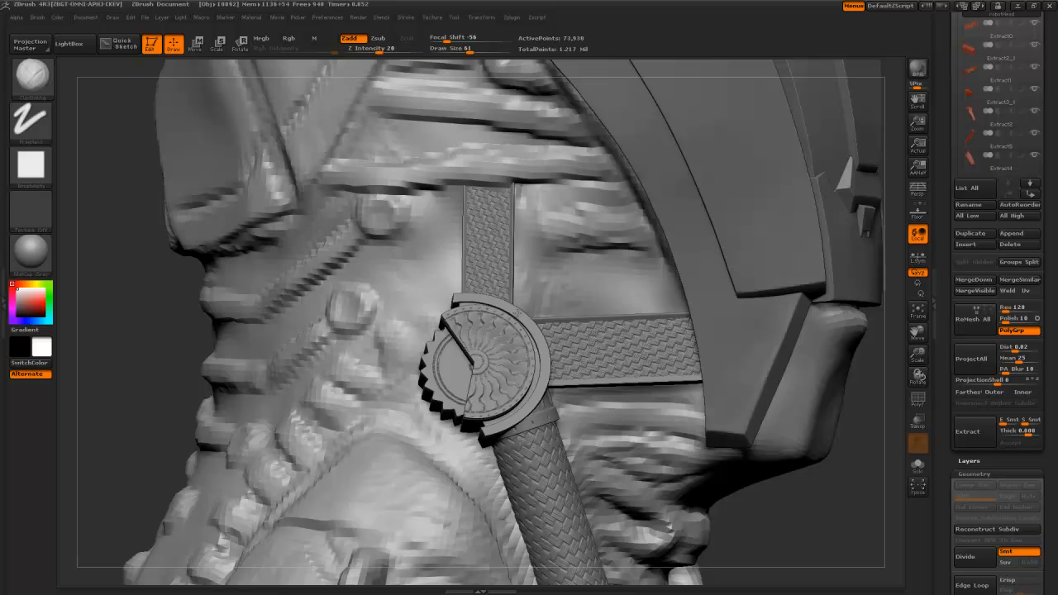
drag(137, 349, 79, 350)
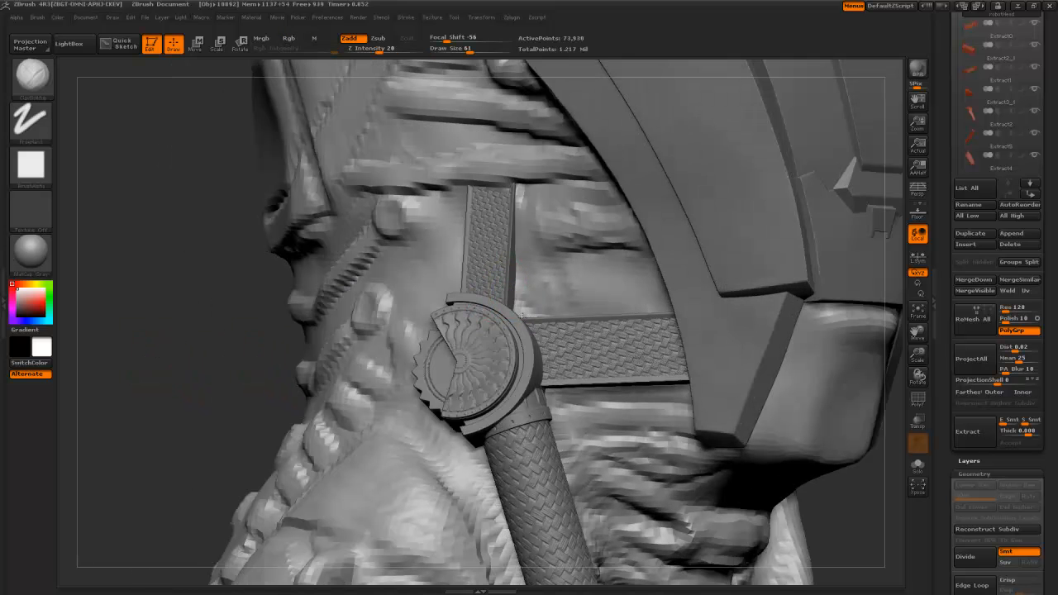
shift+drag(514, 302, 518, 248)
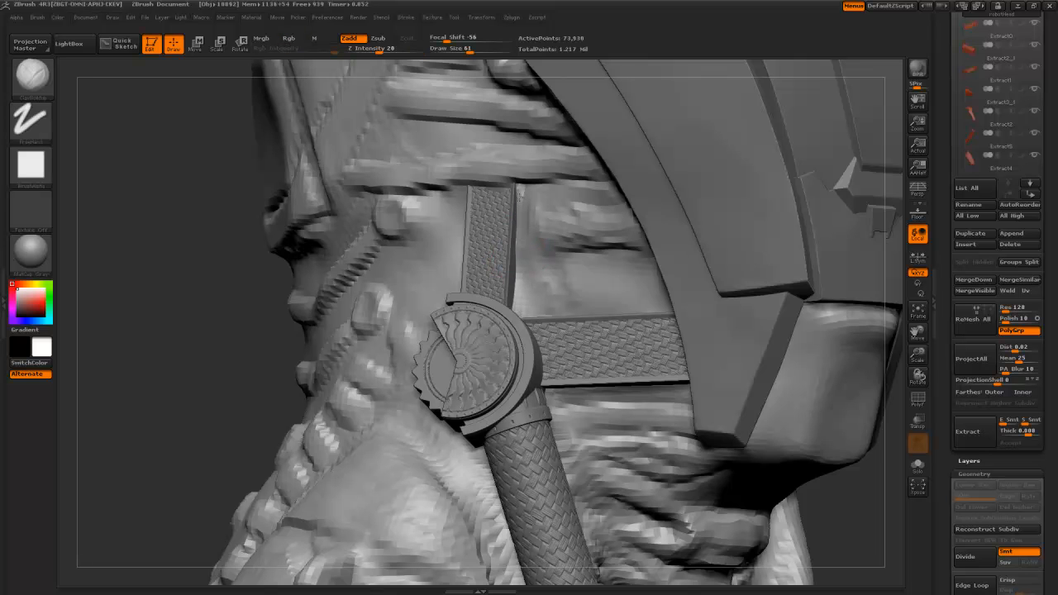
mouse_move(544, 265)
shift+mouse_down()
mouse_move(517, 211)
mouse_move(519, 289)
shift+mouse_up()
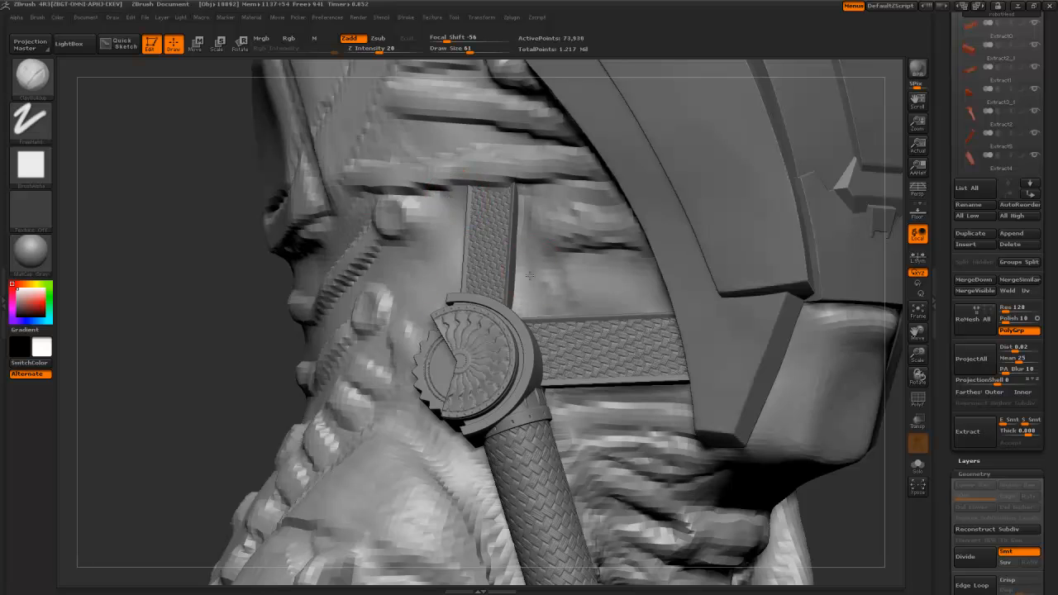
- Zoom out and orbit to check the whole head from the front and right side
drag(211, 338, 465, 277)
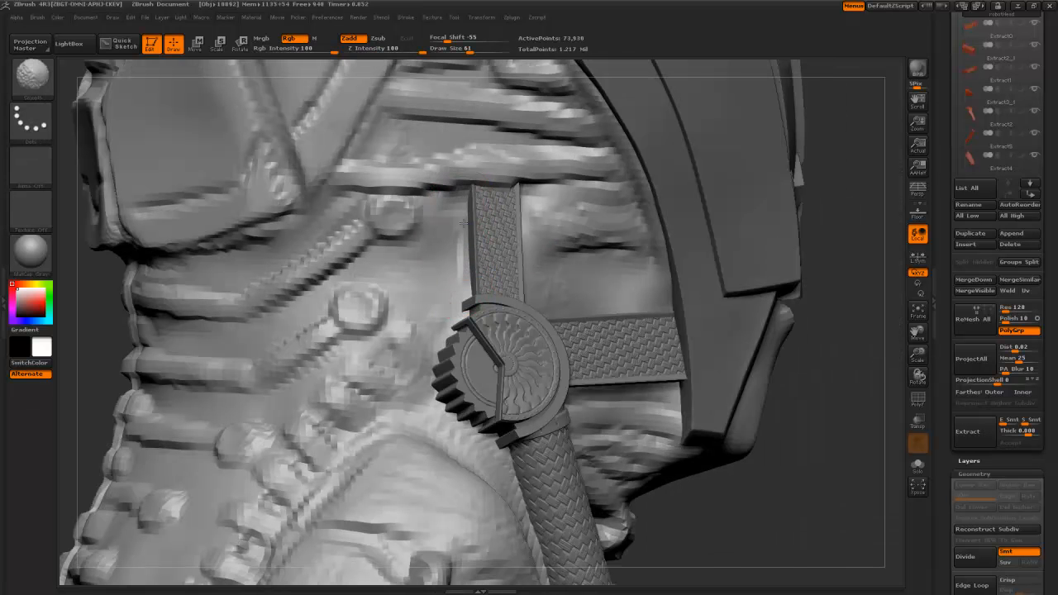
mouse_move(691, 526)
mouse_down()
mouse_move(697, 519)
mouse_move(468, 299)
mouse_up()
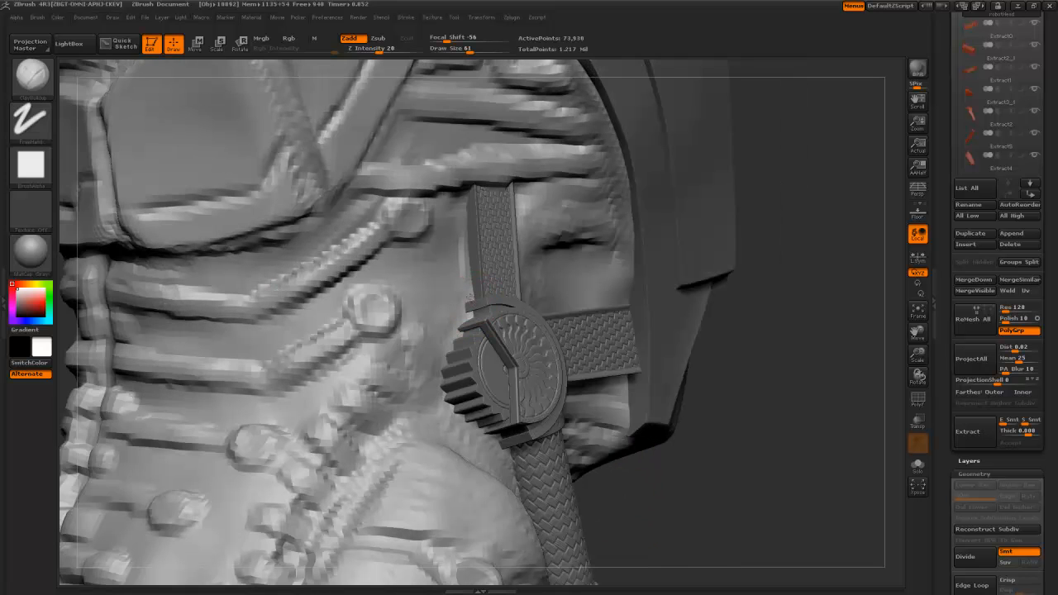
alt+drag(664, 526, 562, 381)
drag(344, 317, 360, 414)
drag(390, 308, 521, 348)
- Make the cloth hood the active subtool and select the hPolish brush
alt+click(514, 335)
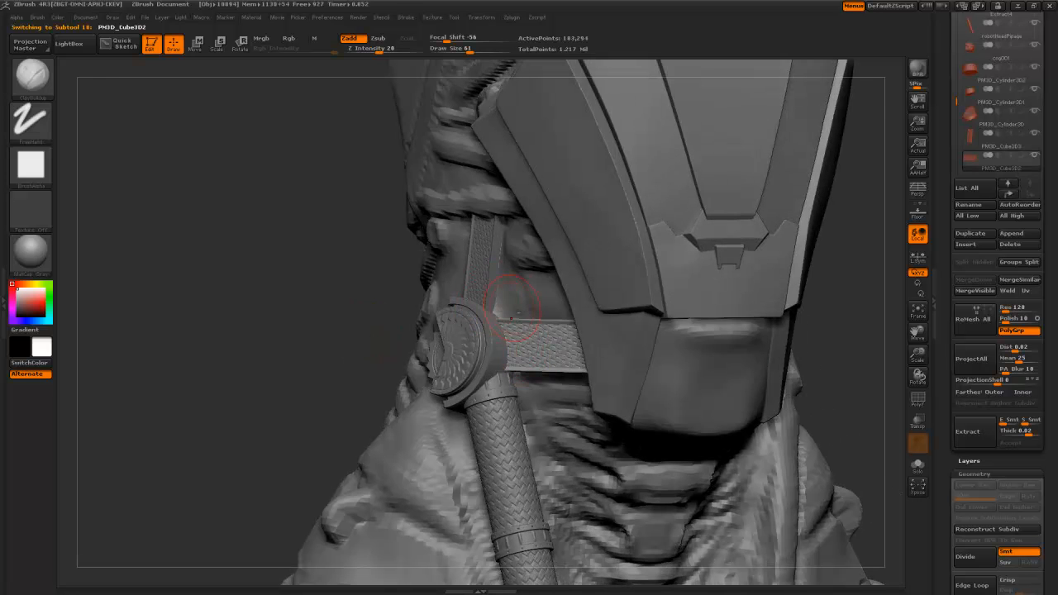
alt+click(481, 316)
key(b)
click(467, 339)
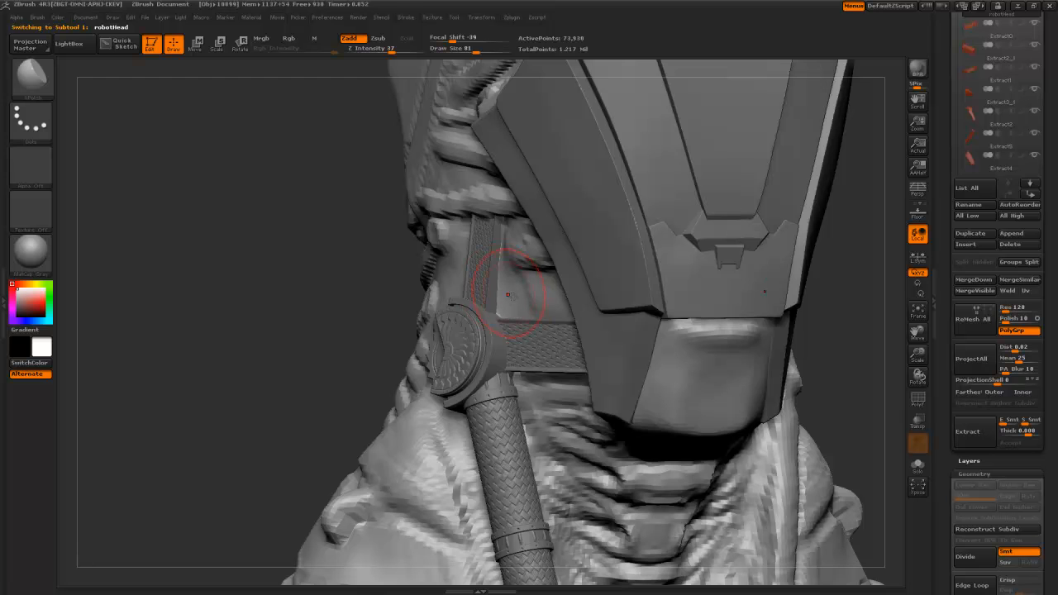
drag(390, 281, 559, 306)
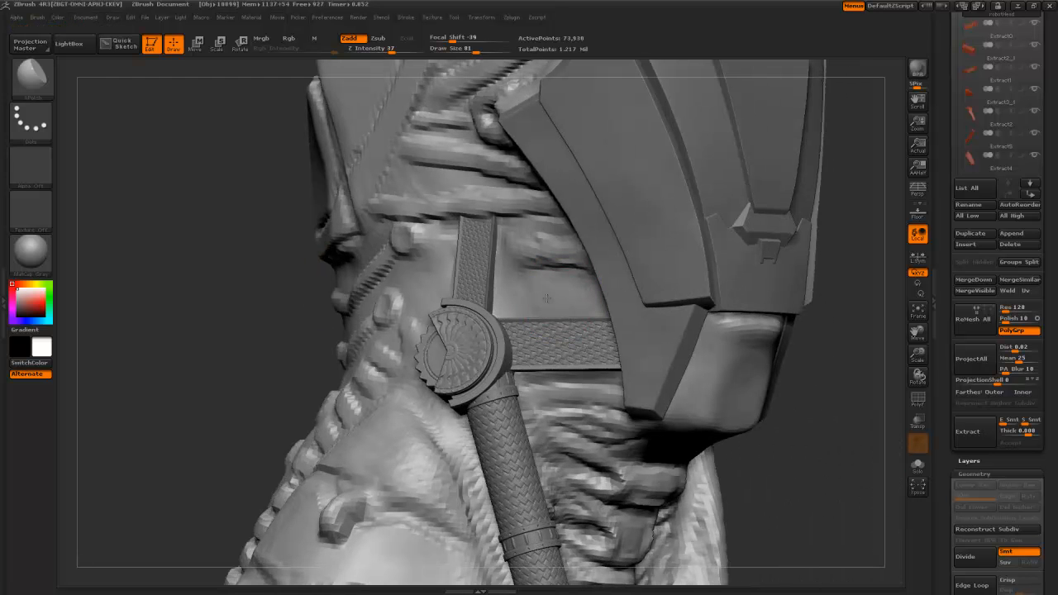
mouse_move(265, 291)
mouse_down()
mouse_move(408, 283)
mouse_move(443, 270)
mouse_move(452, 243)
mouse_up()
- With a smaller brush, polish and smooth the cloth beside the round clasp and braided strap
key(bracketleft)
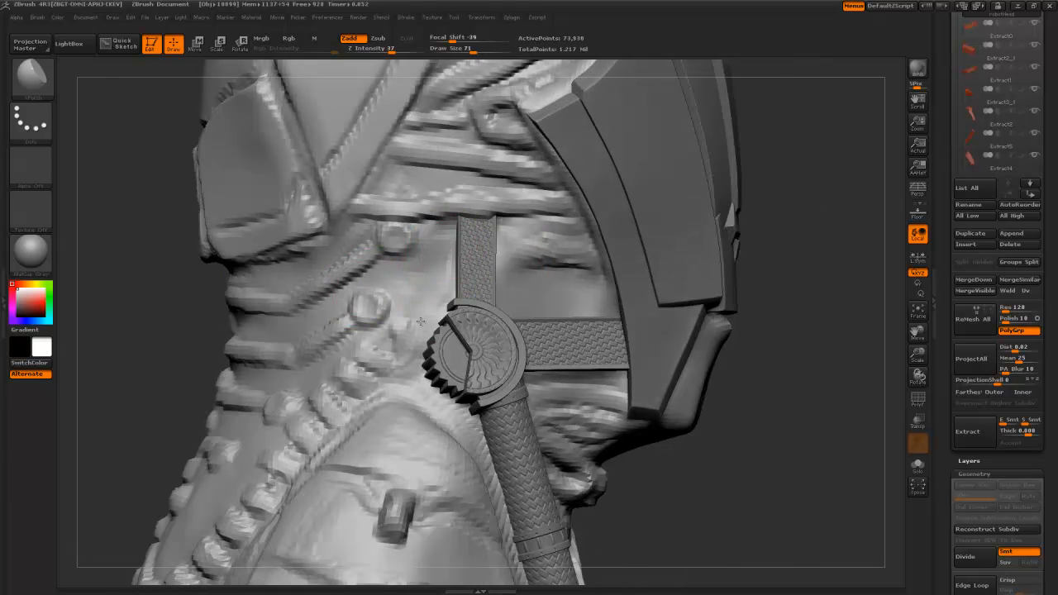
drag(675, 500, 668, 430)
key(bracketleft)
key(bracketleft)
drag(428, 364, 480, 430)
key(shift)
shift+drag(491, 460, 494, 465)
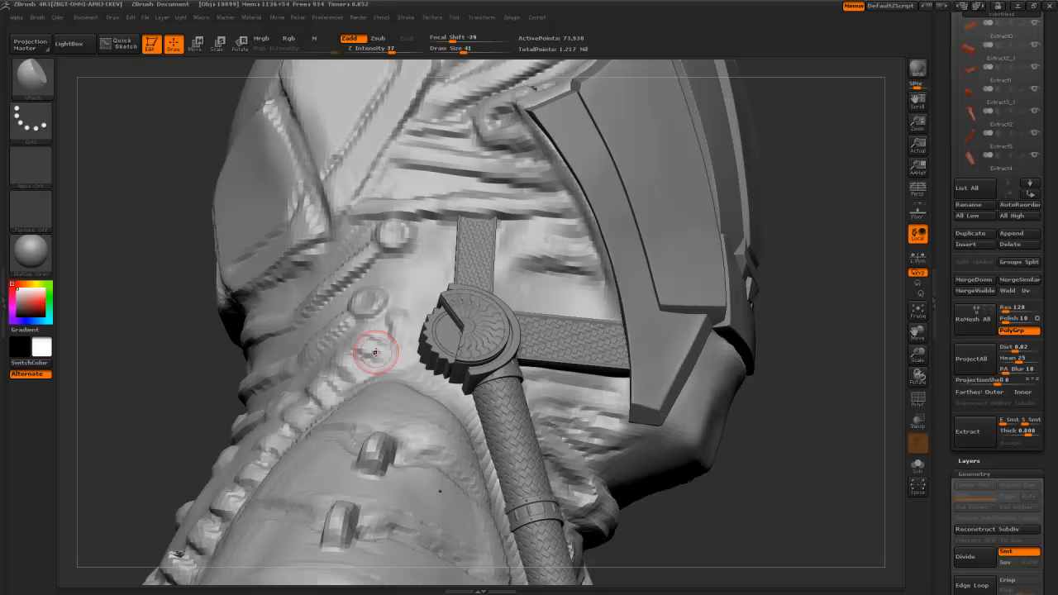
- Zoom out and orbit to inspect the left side of the head
alt+drag(213, 184, 344, 268)
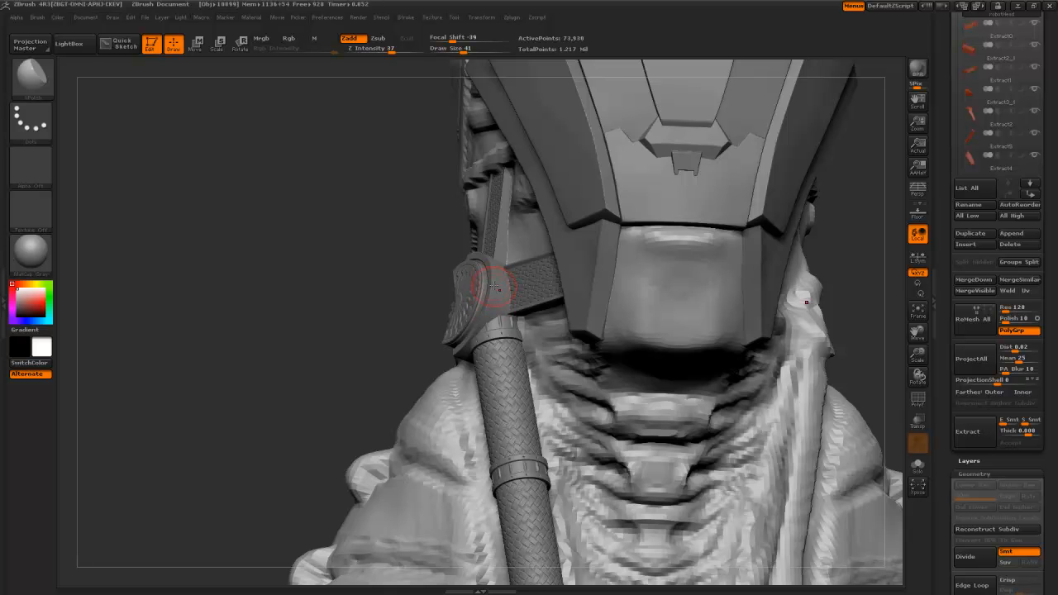
drag(375, 286, 385, 287)
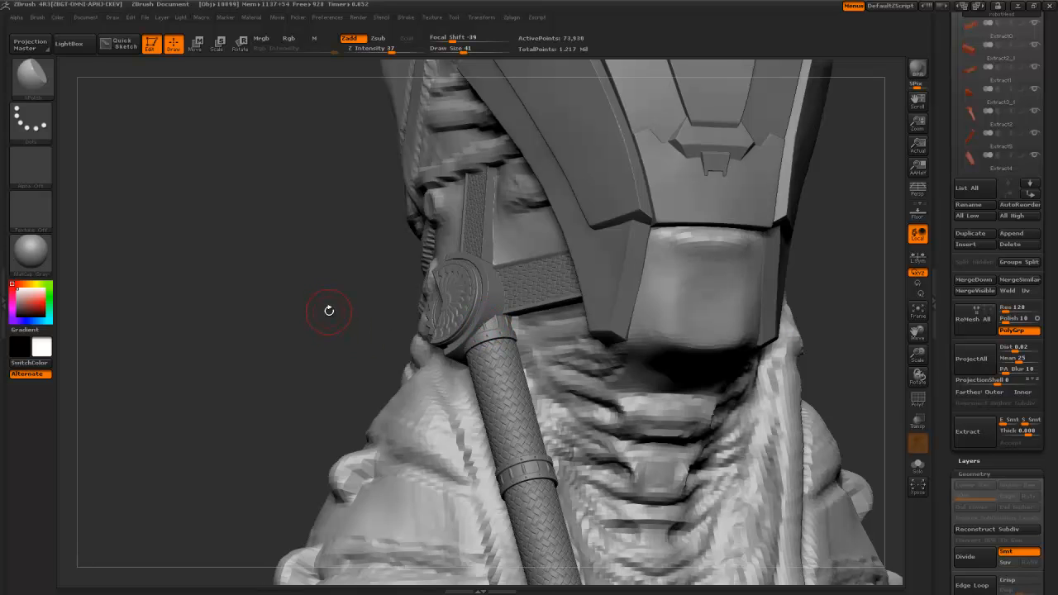
drag(321, 308, 333, 265)
- Orbit around the bust to check its front and both sides
mouse_move(357, 272)
mouse_down()
mouse_move(506, 270)
mouse_move(313, 260)
mouse_move(399, 261)
mouse_move(267, 307)
mouse_move(264, 230)
mouse_move(314, 244)
mouse_up()
drag(326, 288, 356, 281)
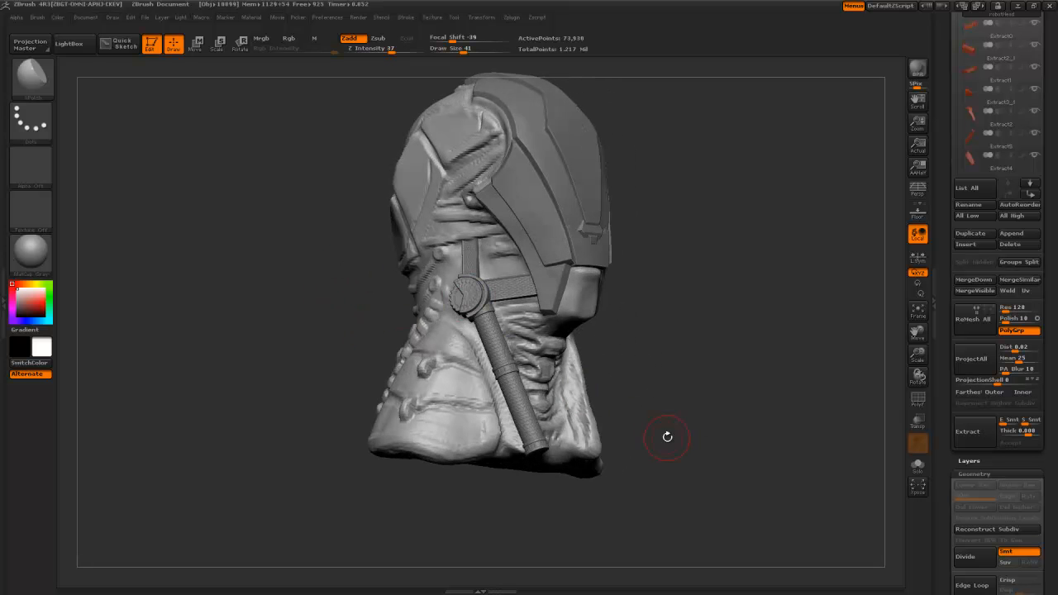
drag(651, 389, 610, 370)
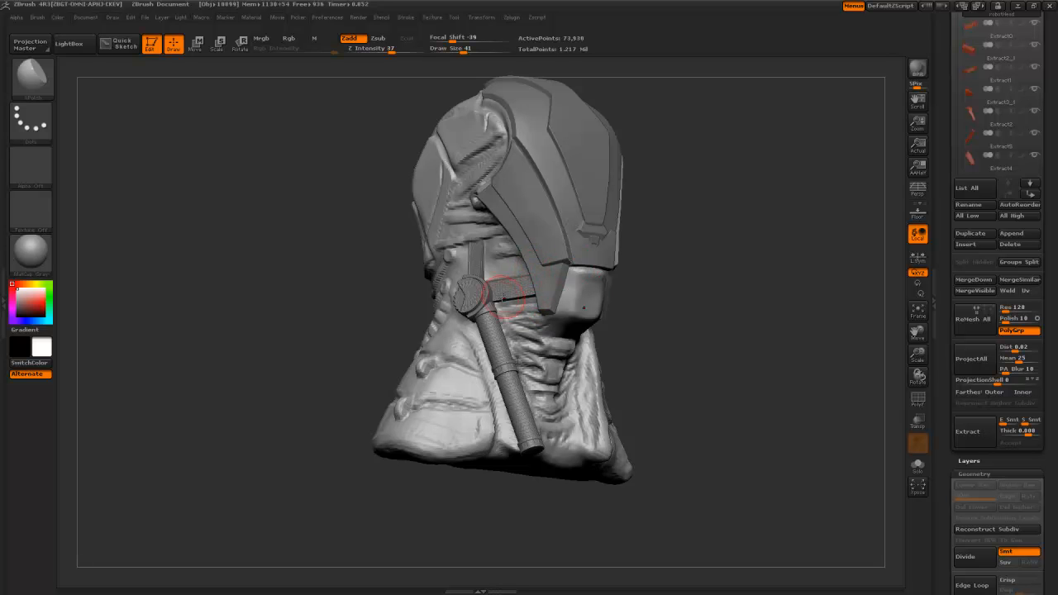
drag(712, 373, 491, 273)
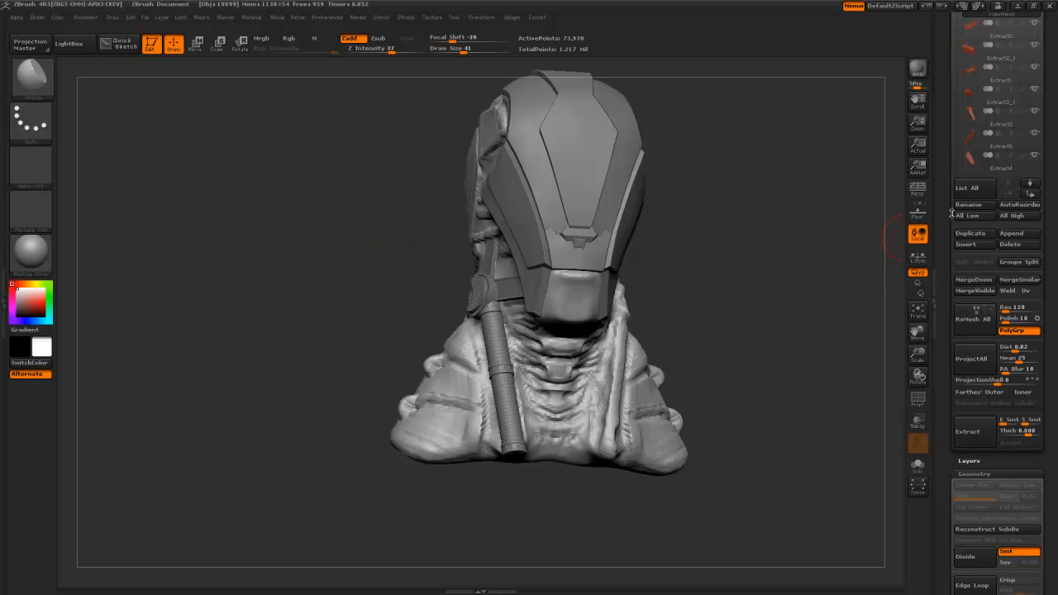
- Save the tool as robotHead.ZTL in customTools, replacing the existing file
scroll(951, 213, up, 10)
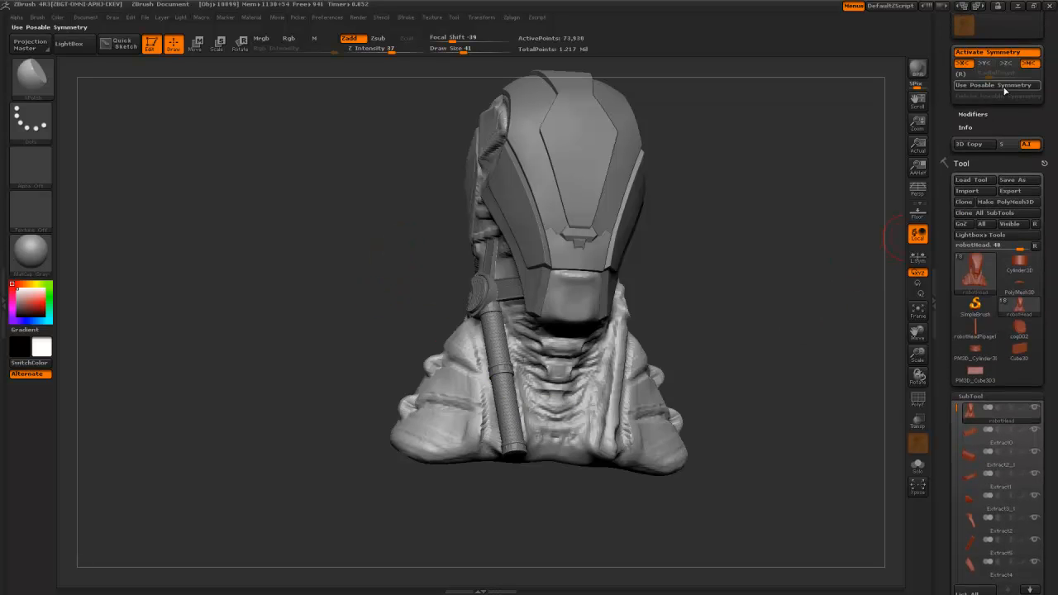
key(ctrl+s)
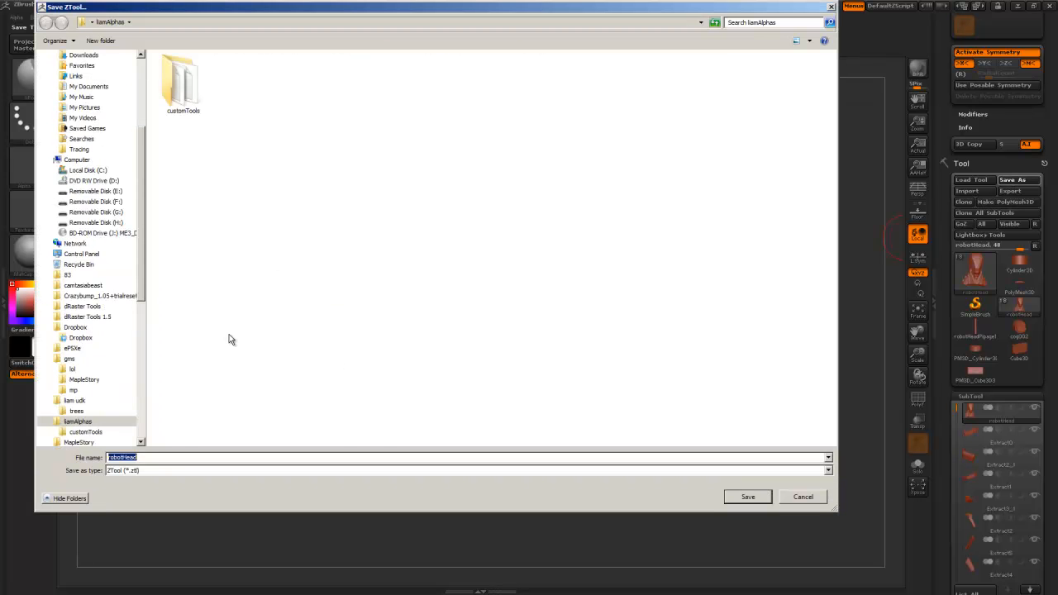
double_click(180, 83)
click(733, 498)
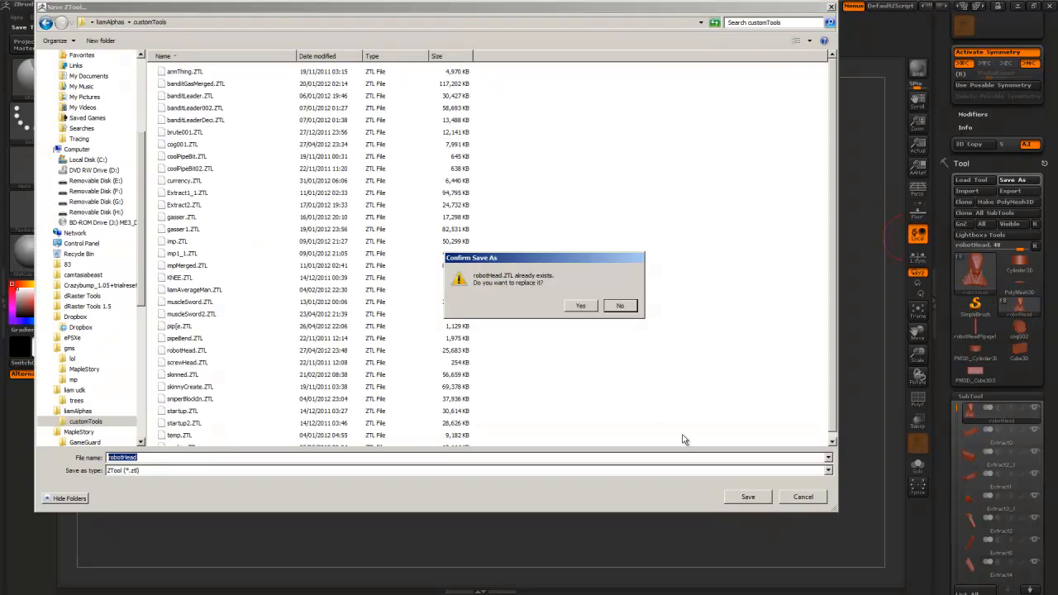
click(580, 307)
scroll(941, 421, down, 3)
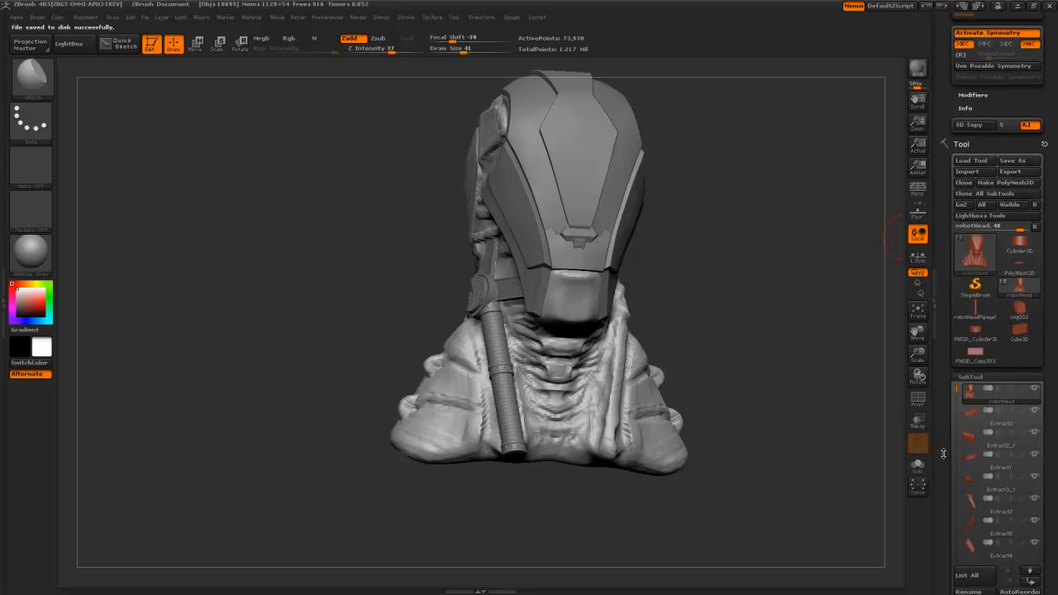
drag(957, 318, 969, 432)
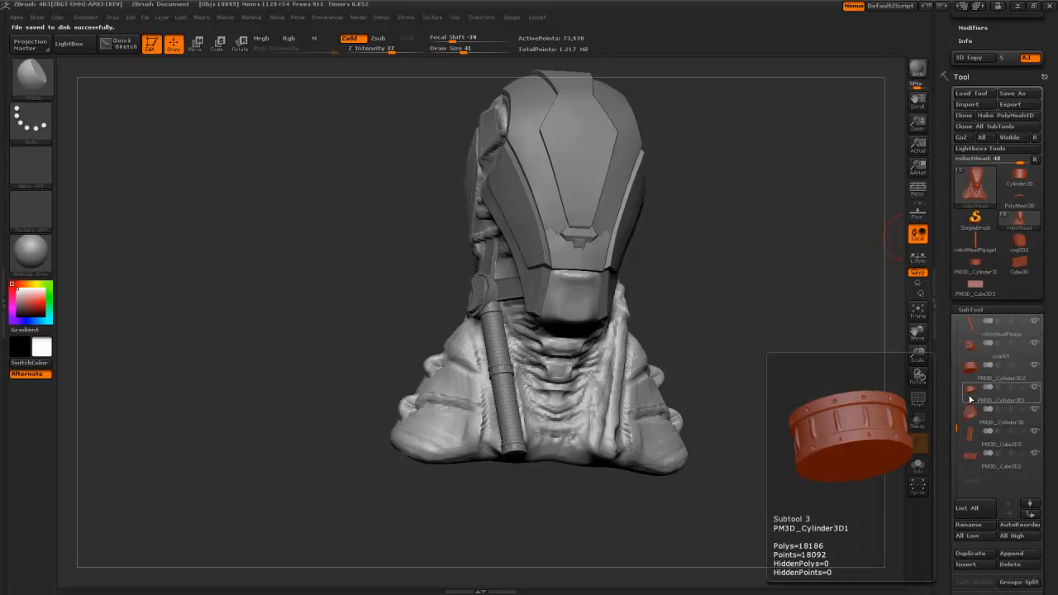
- Merge PM3D_Cylinder3D2 into cog001, then merge robotHeadPipage with the subtool below it
mouse_move(969, 354)
click(968, 377)
mouse_move(978, 423)
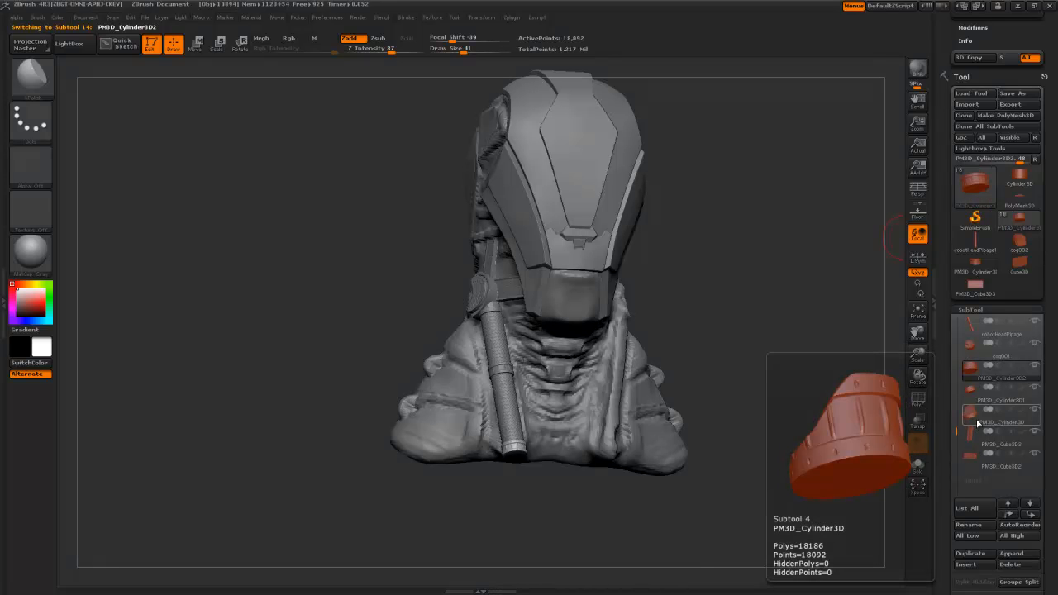
drag(947, 590, 947, 506)
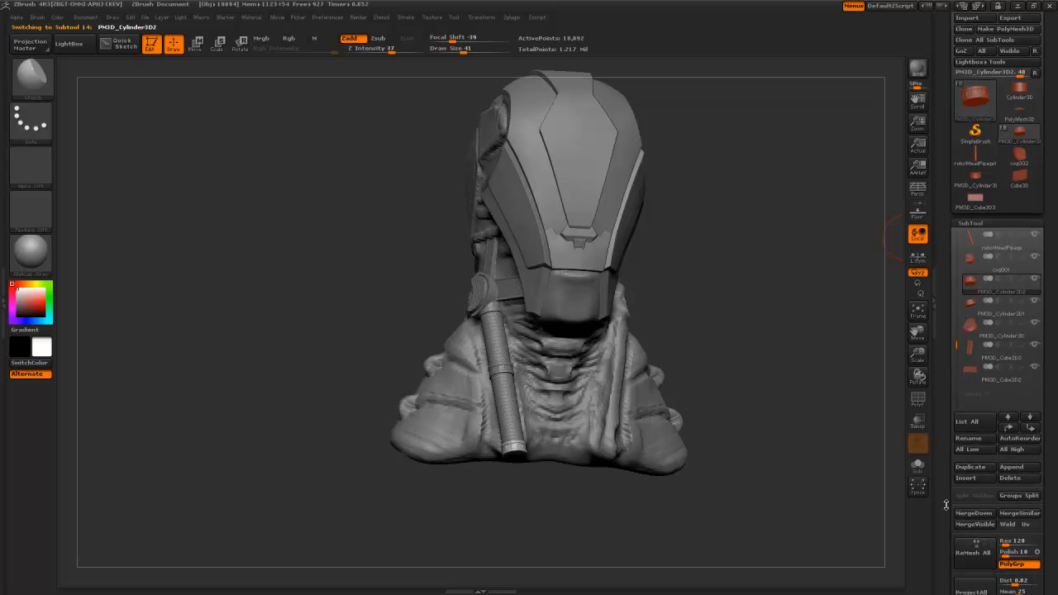
click(969, 515)
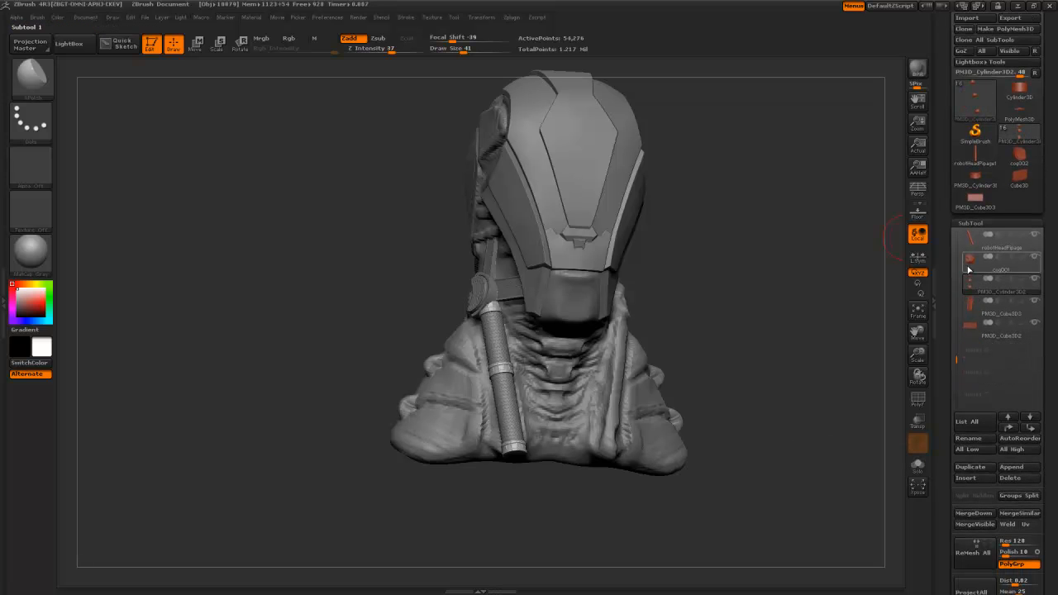
click(974, 514)
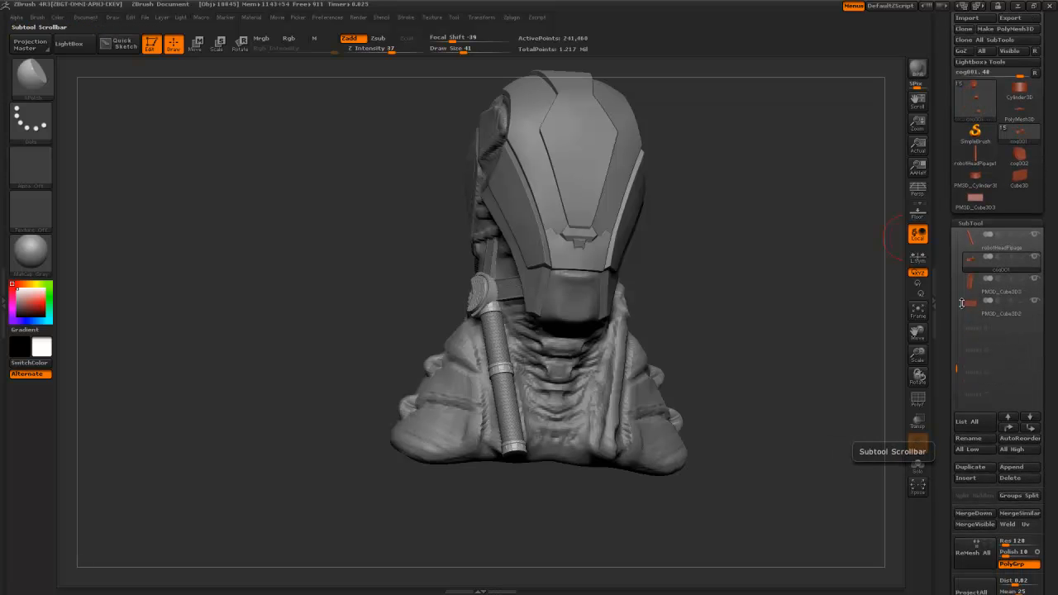
click(1031, 429)
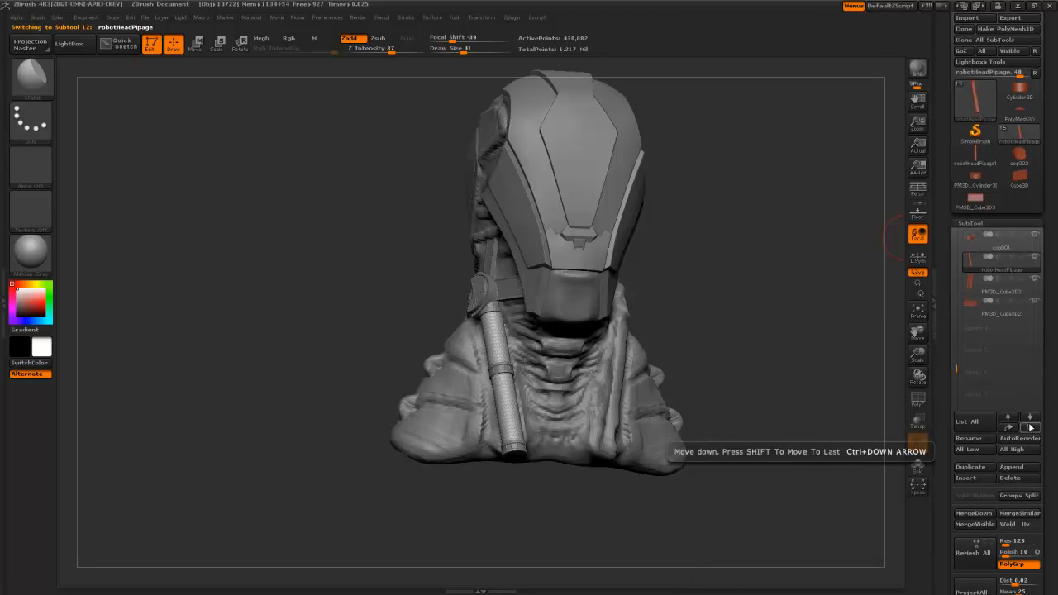
click(981, 516)
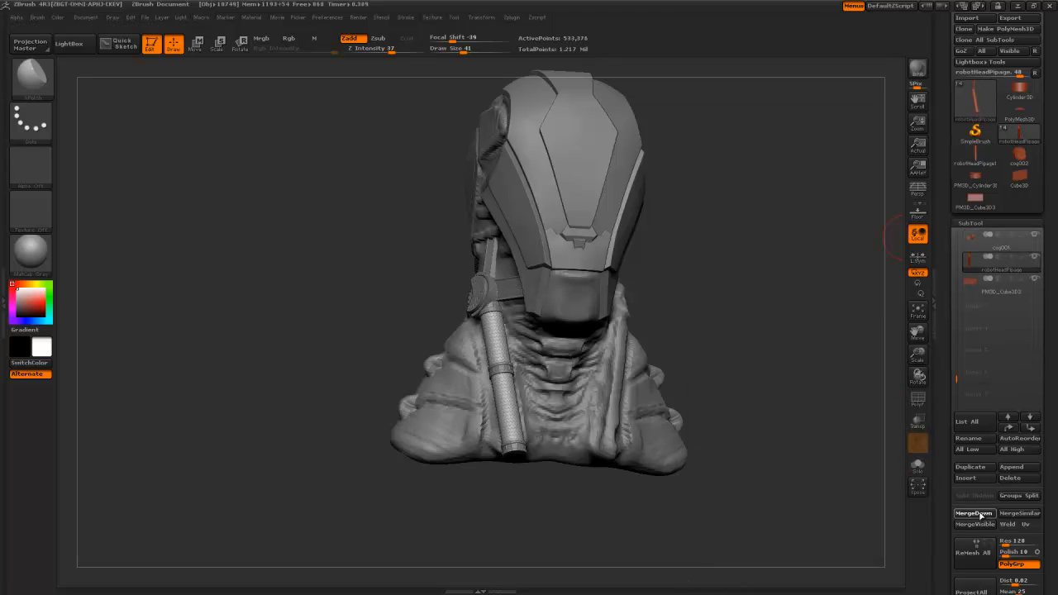
- Duplicate the merged pipe and cog001 subtools, then auto-reorder the subtool list
click(972, 468)
click(974, 245)
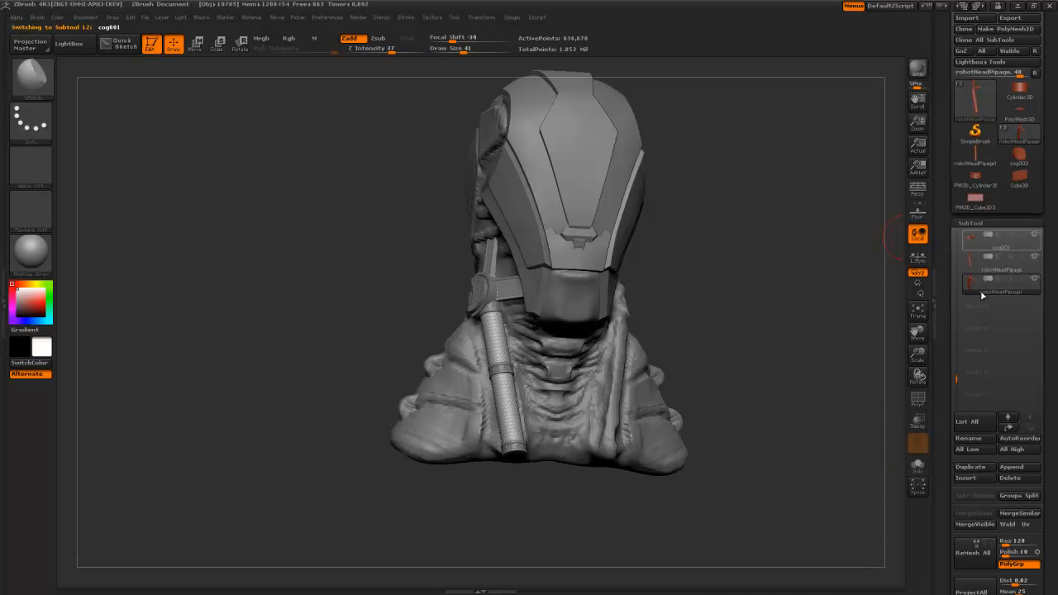
click(989, 471)
click(1032, 439)
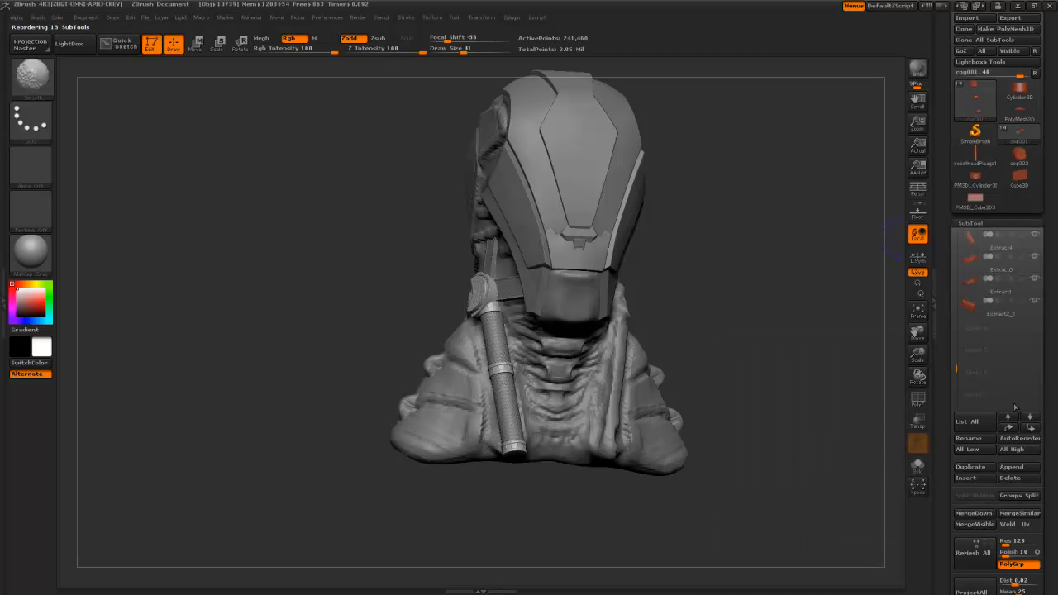
- Move robotHead to the top of the list and robotHeadPipage1 to the bottom
mouse_move(978, 306)
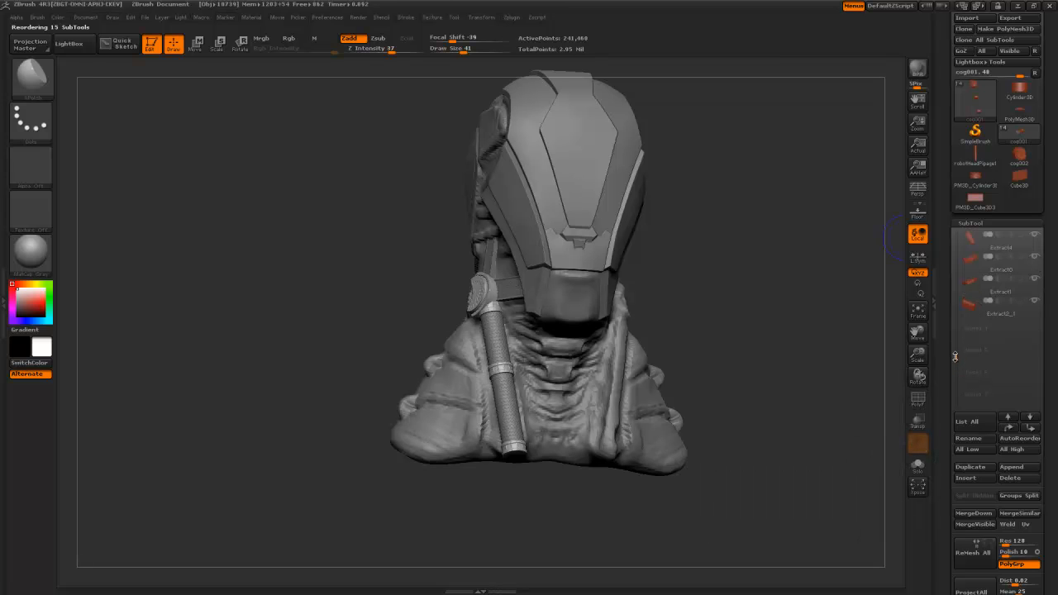
drag(953, 339, 952, 226)
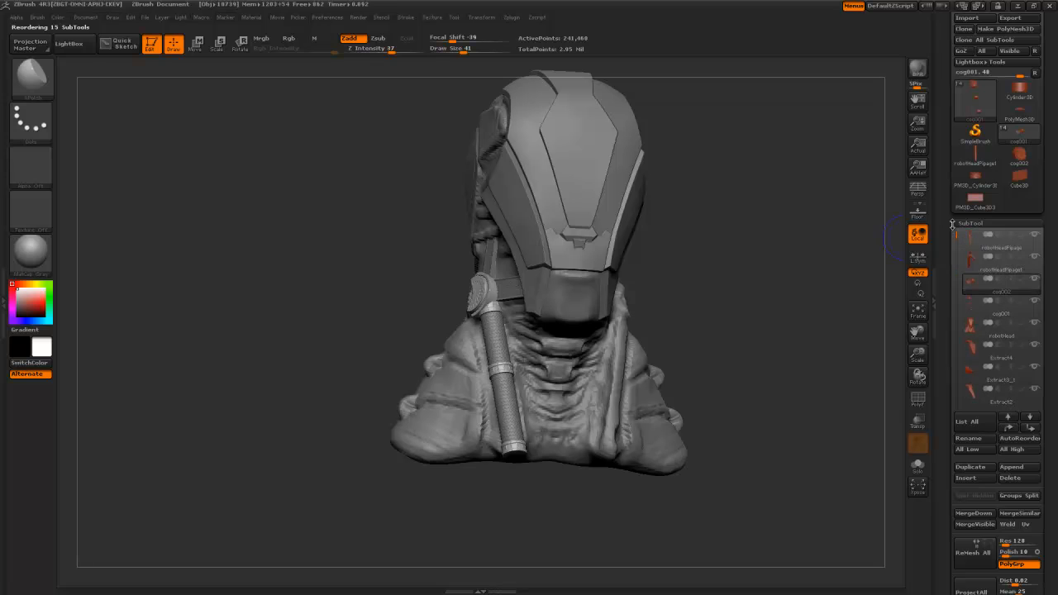
mouse_move(978, 288)
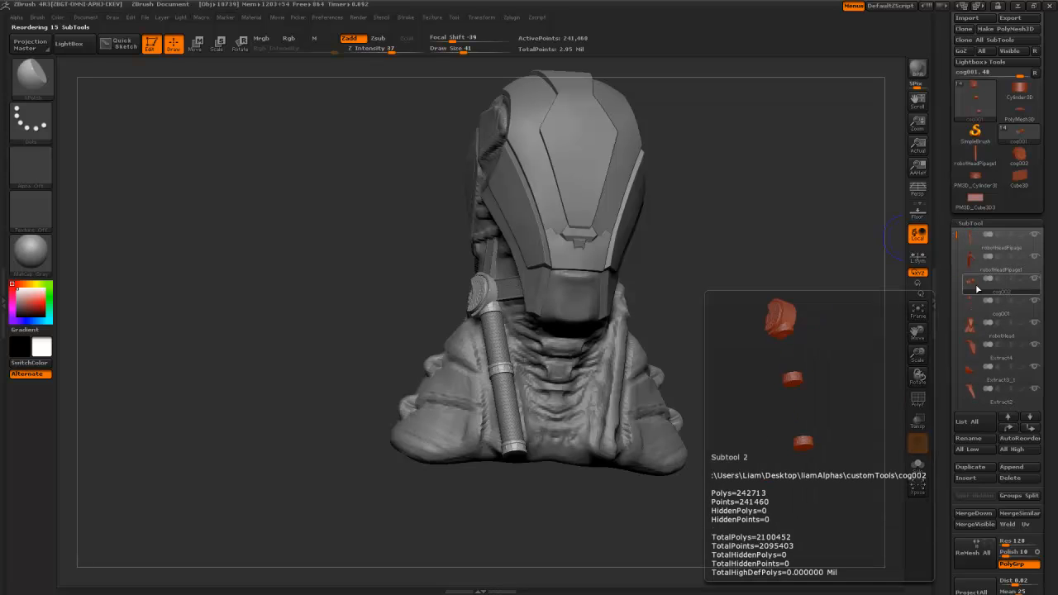
mouse_move(973, 239)
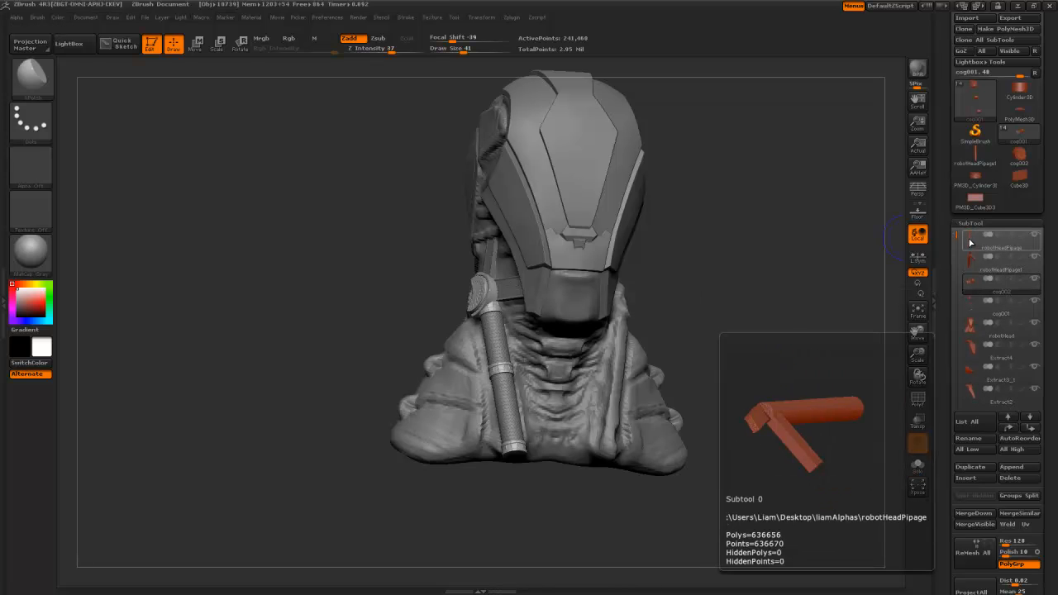
click(979, 327)
click(1007, 420)
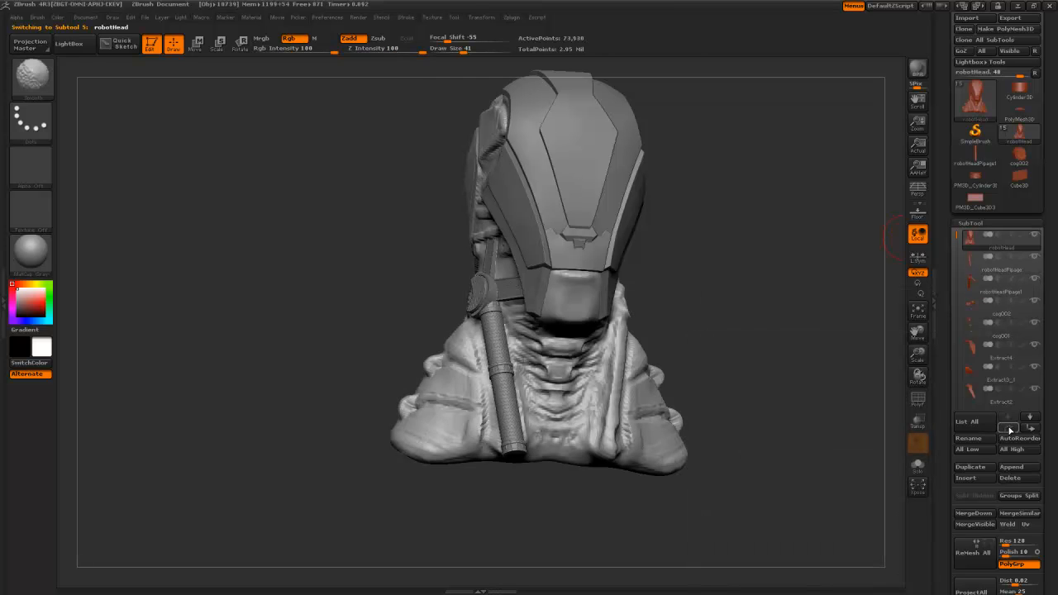
click(973, 269)
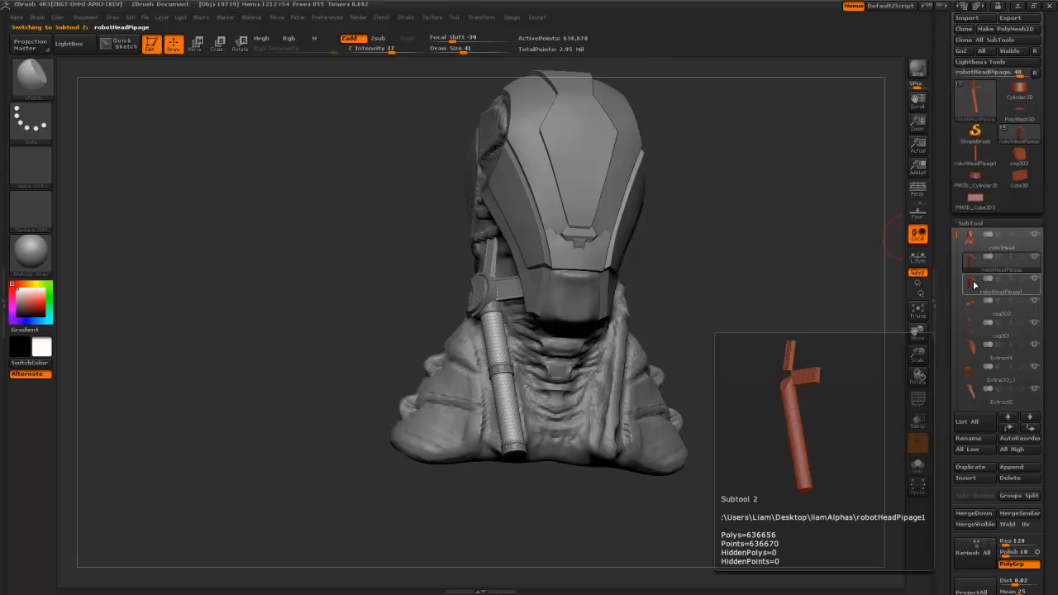
click(974, 286)
shift+click(1029, 418)
- Place cog001 below robotHeadPipage1 and merge it into that pipe subtool
mouse_move(971, 323)
scroll(968, 310, up, 5)
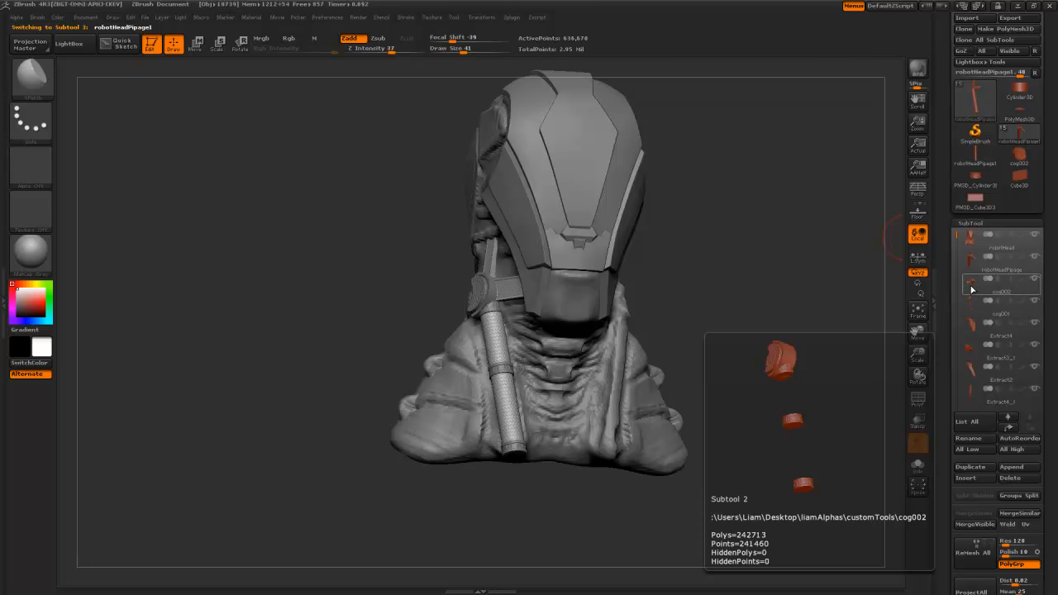
click(971, 314)
shift+click(1031, 428)
click(977, 375)
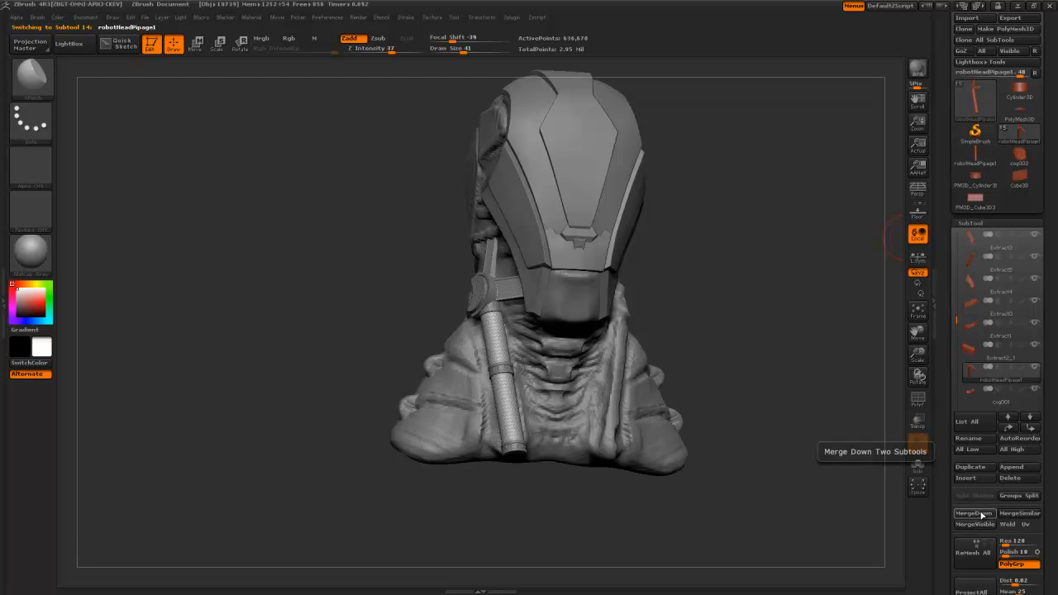
click(971, 513)
scroll(963, 308, down, 15)
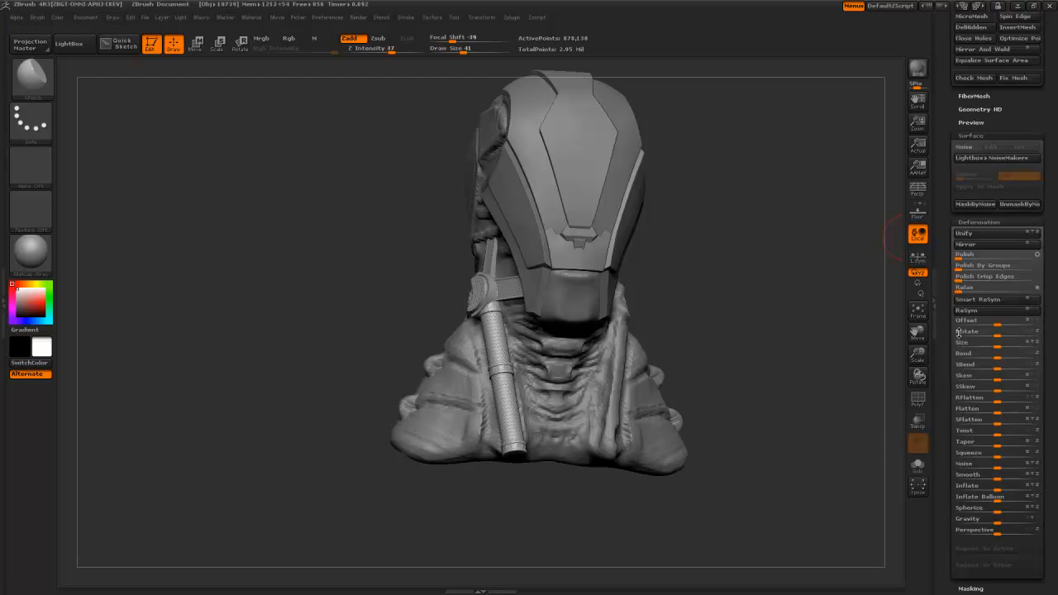
- Mirror robotHeadPipage1 across the neck, then make the body subtool active in front view
drag(963, 308, 969, 336)
click(971, 252)
drag(758, 318, 741, 320)
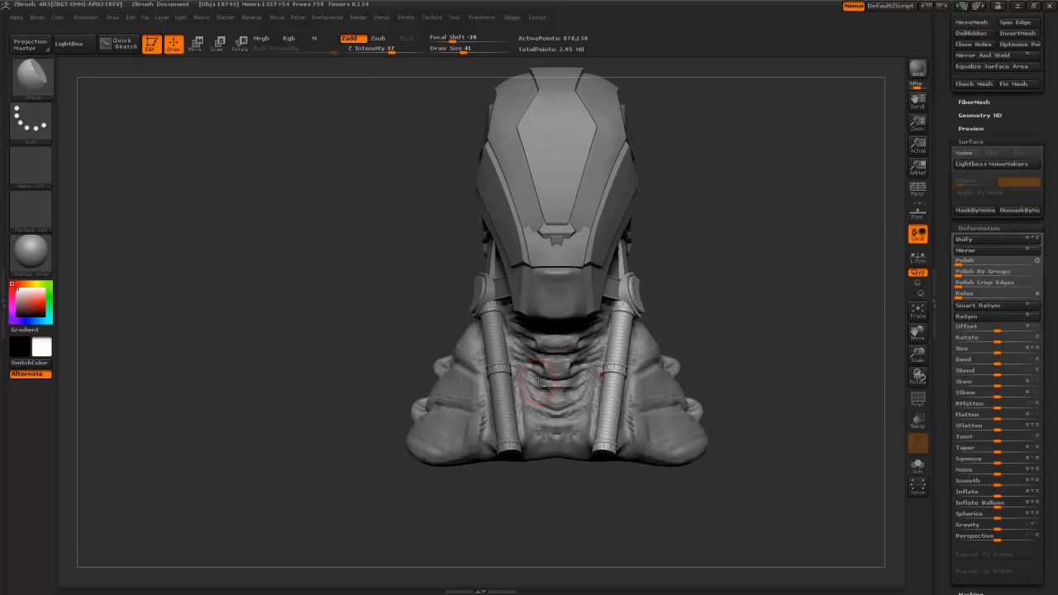
alt+click(572, 389)
alt+drag(734, 361, 690, 344)
drag(945, 237, 943, 494)
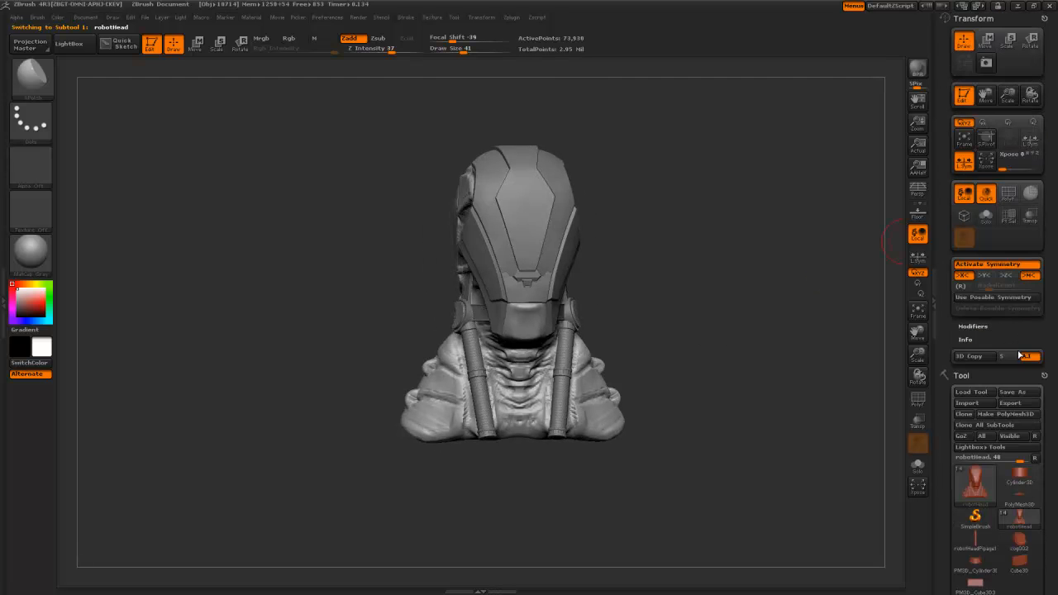
- Overwrite robotHead.ZTL in customTools with the bust and its mirrored pipes
click(1011, 392)
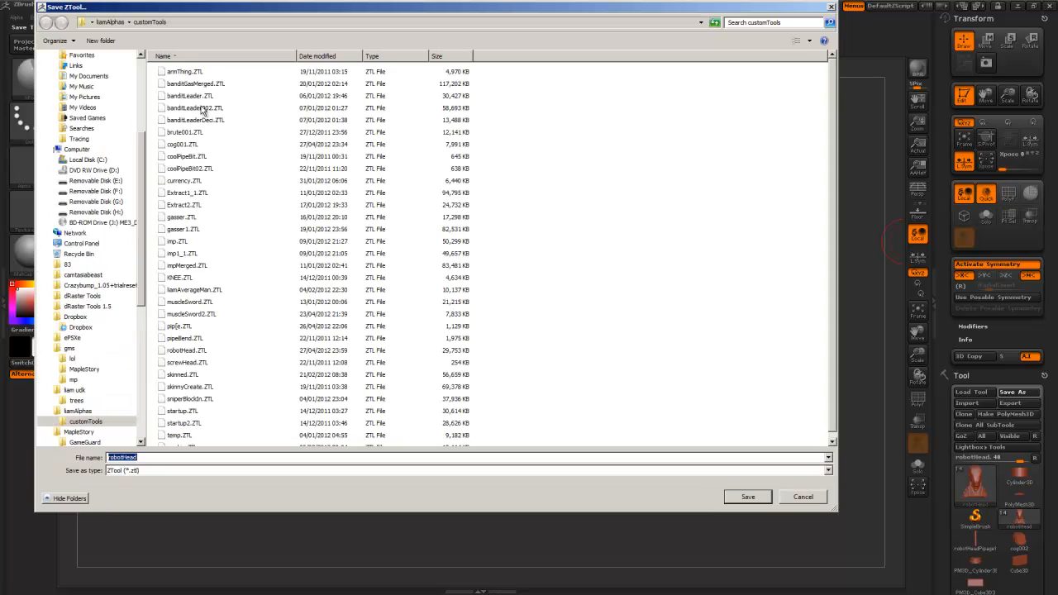
click(731, 499)
click(582, 307)
mouse_move(688, 328)
mouse_down()
mouse_move(700, 353)
mouse_move(714, 306)
mouse_move(798, 267)
mouse_up()
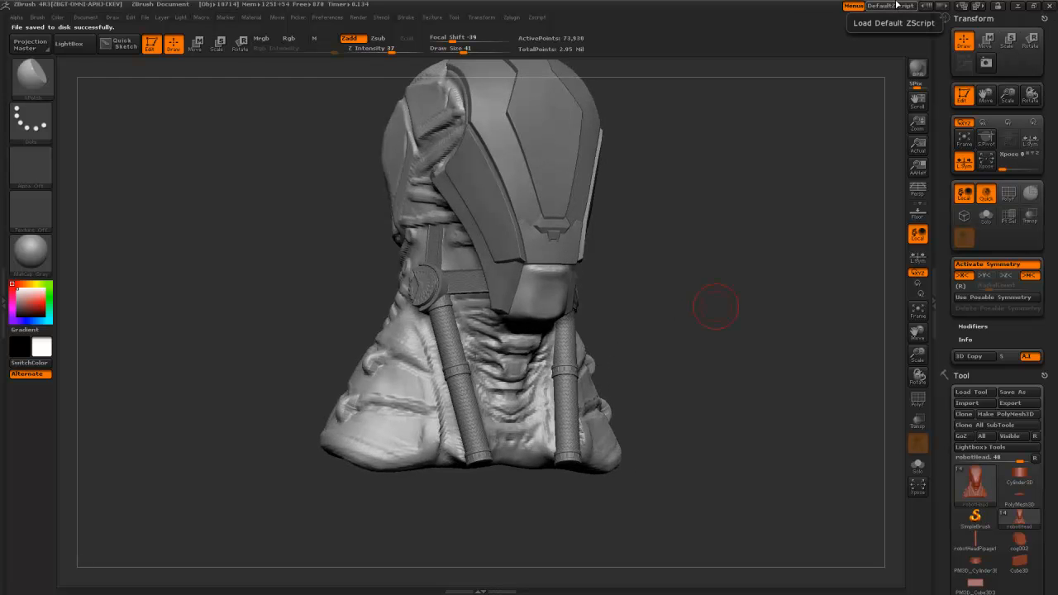
key(alt+Tab)
key(alt+Tab)
key(alt+Tab)
key(alt+Tab)
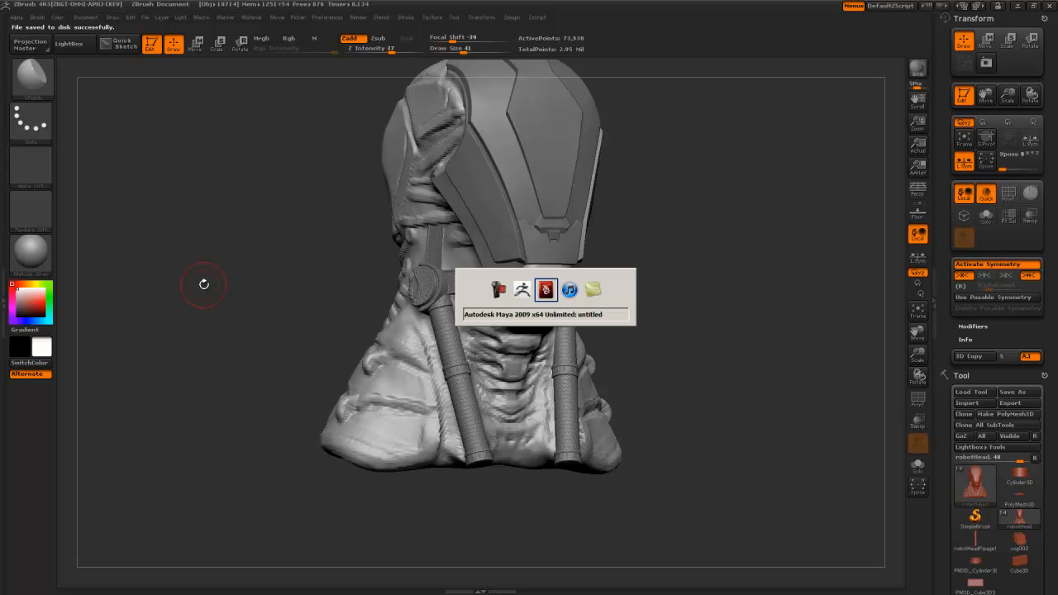